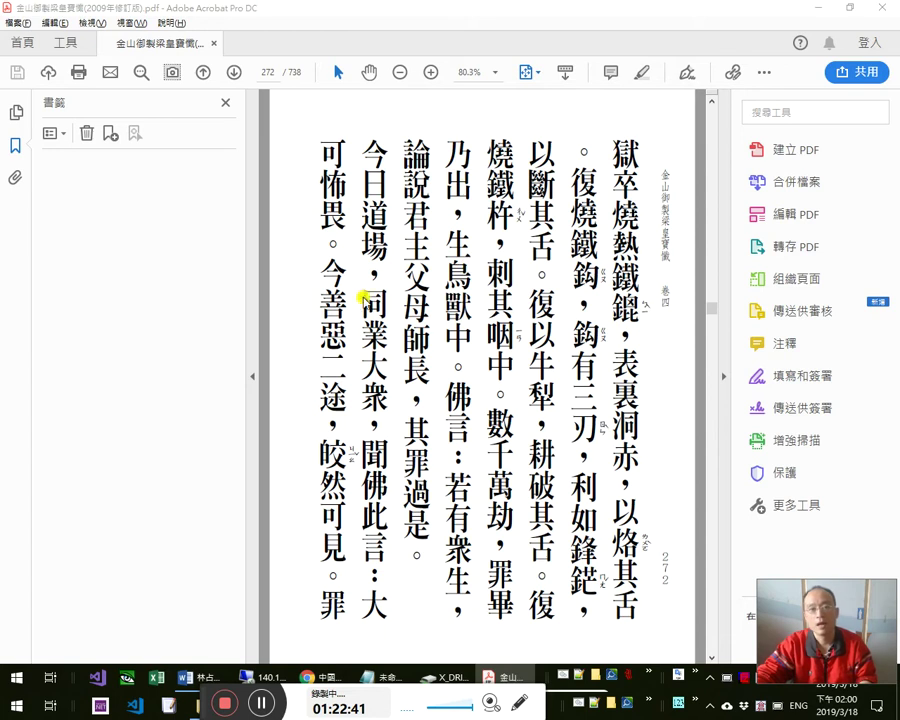
# - Select the opening sentences of the translated student comment on the survey page
pyautogui.hotkey('alt', 'Tab')
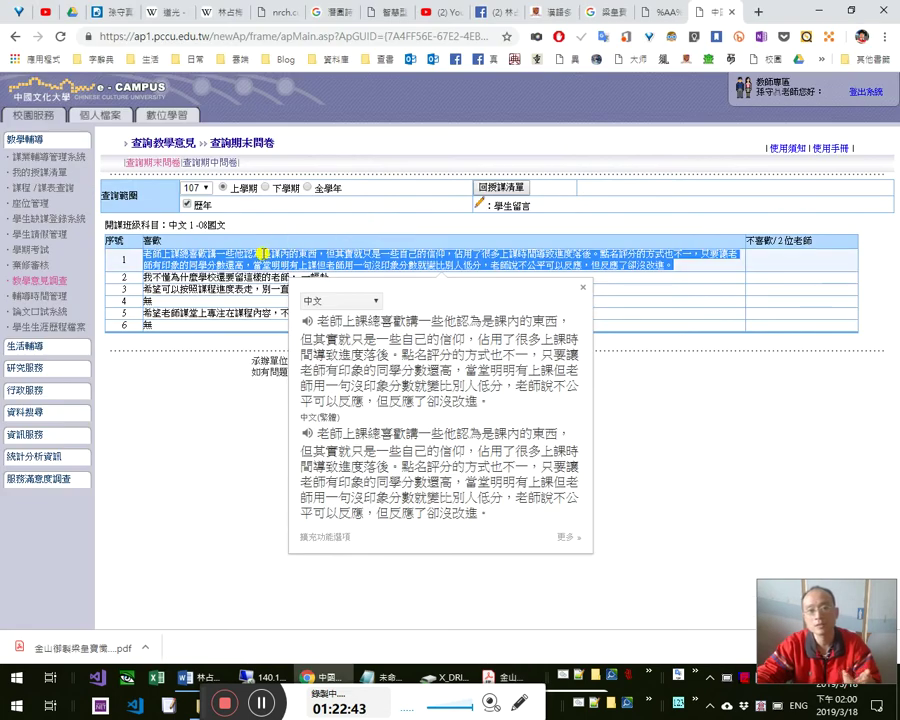
pyautogui.click(663, 255)
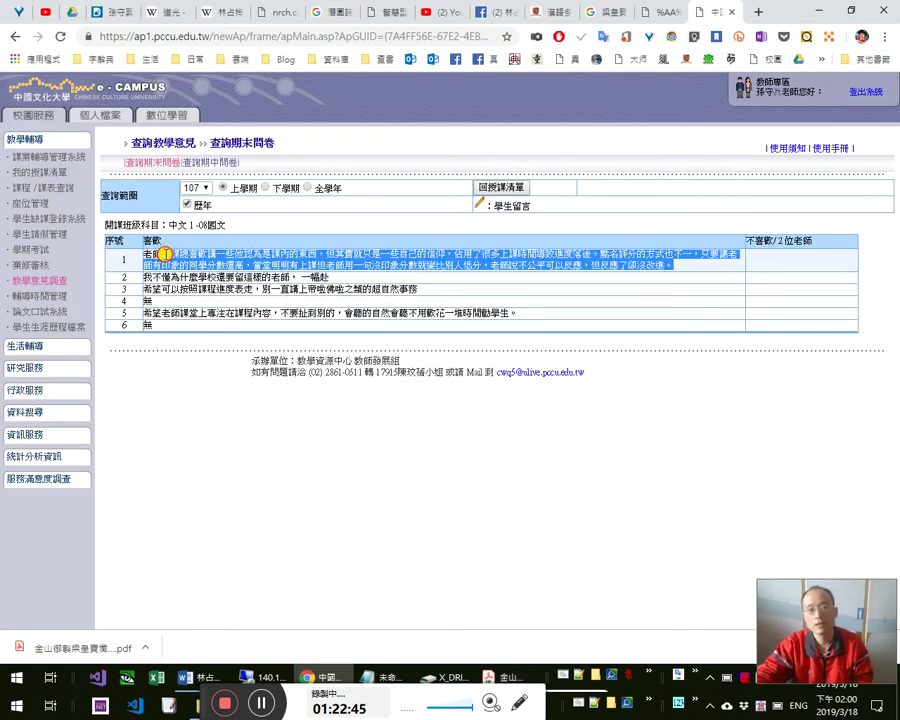
pyautogui.tripleClick(198, 260)
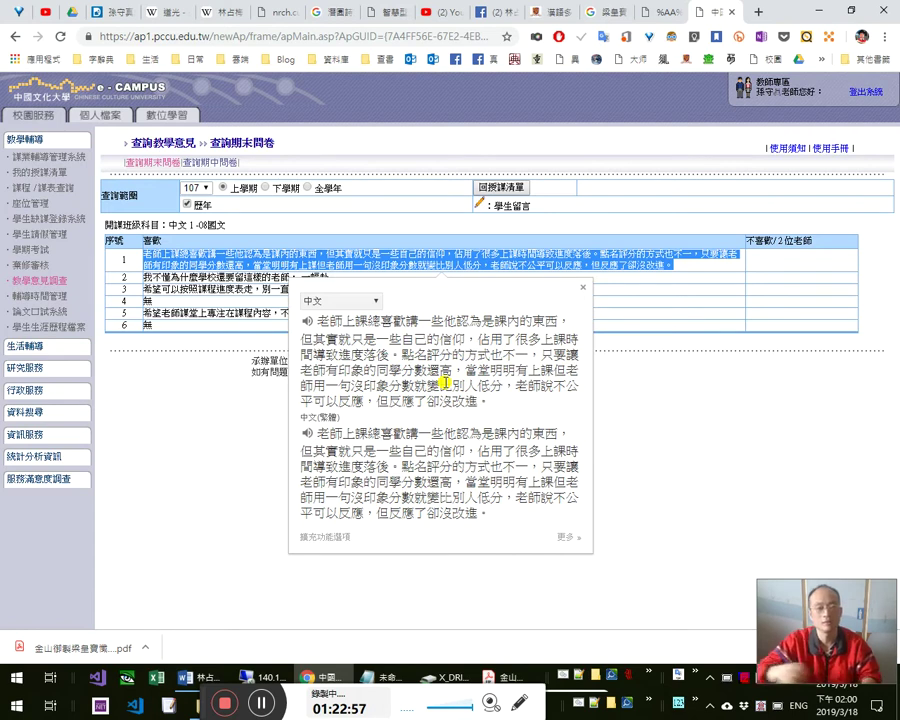
pyautogui.hotkey('alt', 'Tab')
pyautogui.hotkey('alt', 'Tab')
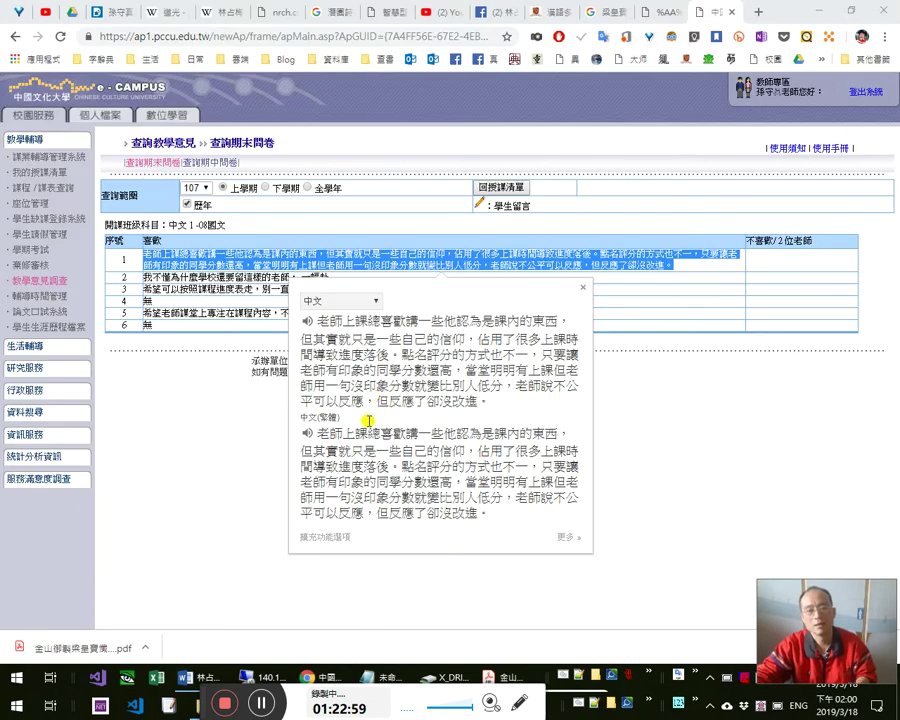
pyautogui.click(357, 330)
pyautogui.moveTo(324, 319); pyautogui.dragTo(402, 362)
pyautogui.click(481, 340)
pyautogui.moveTo(481, 340); pyautogui.dragTo(324, 331)
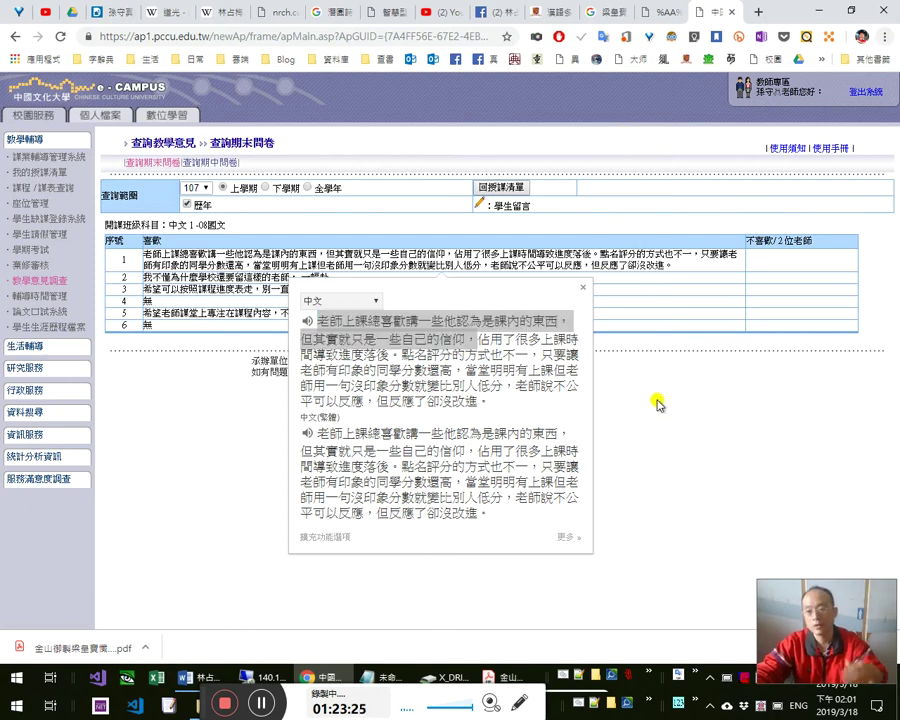
pyautogui.click(470, 352)
pyautogui.moveTo(470, 352); pyautogui.dragTo(318, 321)
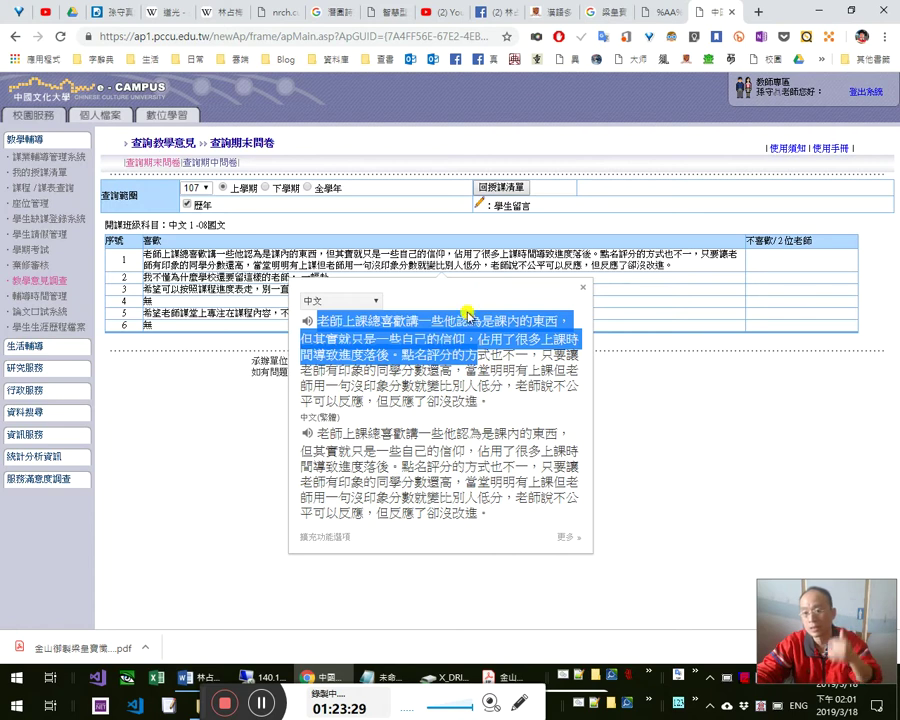
pyautogui.click(472, 388)
pyautogui.moveTo(475, 343); pyautogui.dragTo(327, 343)
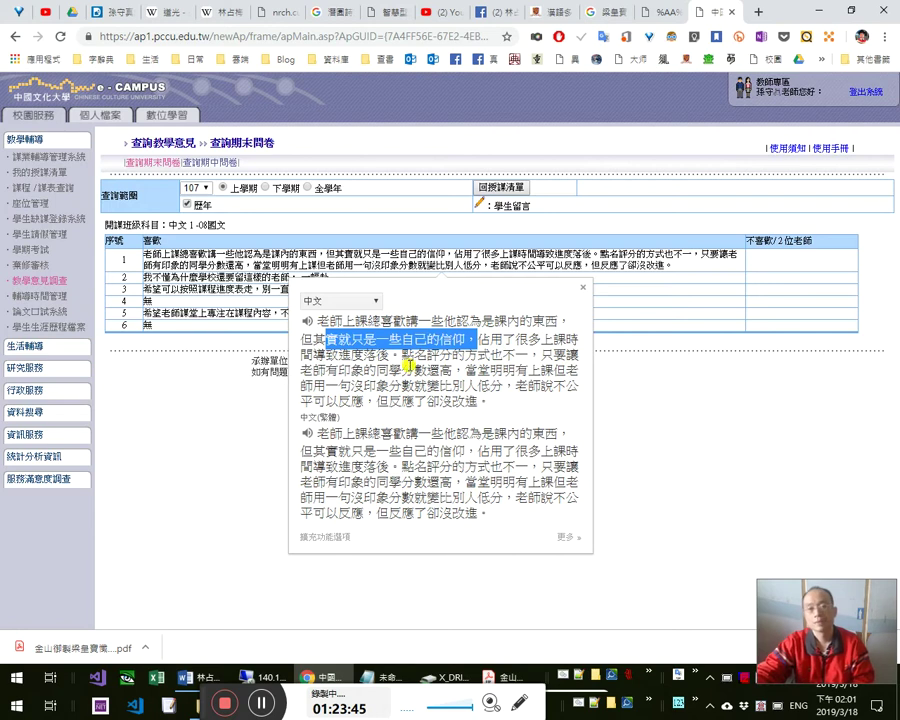
pyautogui.moveTo(318, 321); pyautogui.dragTo(530, 366)
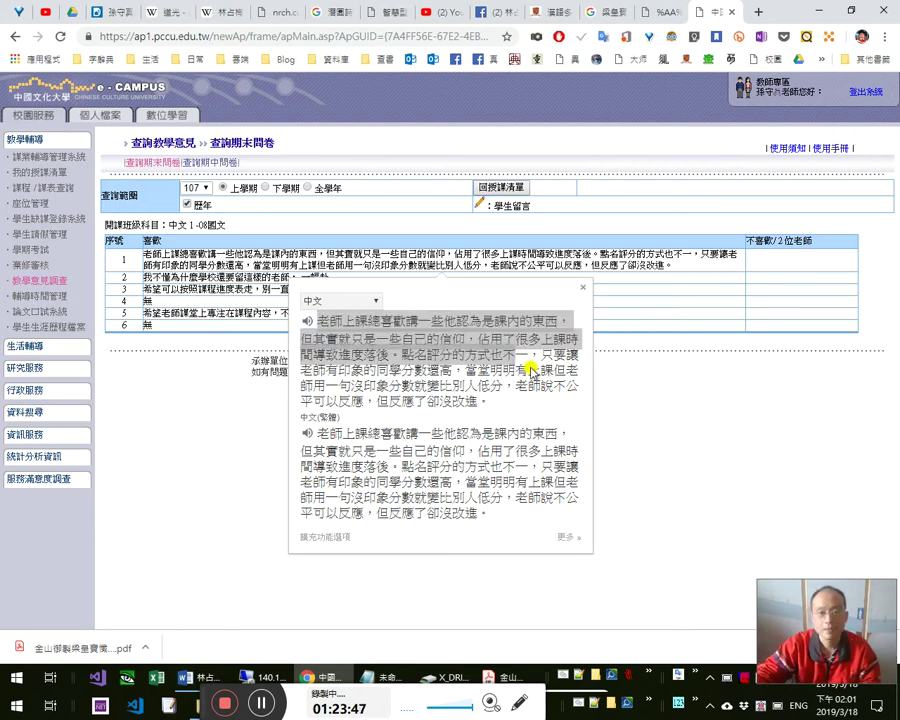
# - Highlight 咽中, 乃 and 生鳥獸 in turn on PDF page 272 to point them out
pyautogui.hotkey('alt', 'Tab')
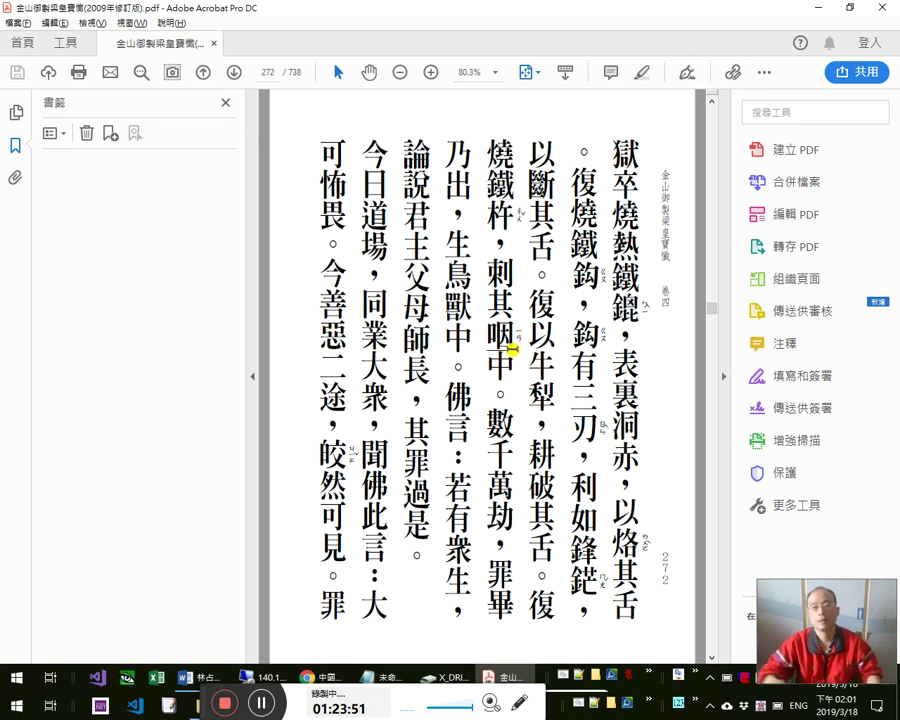
pyautogui.moveTo(502, 362); pyautogui.dragTo(496, 392)
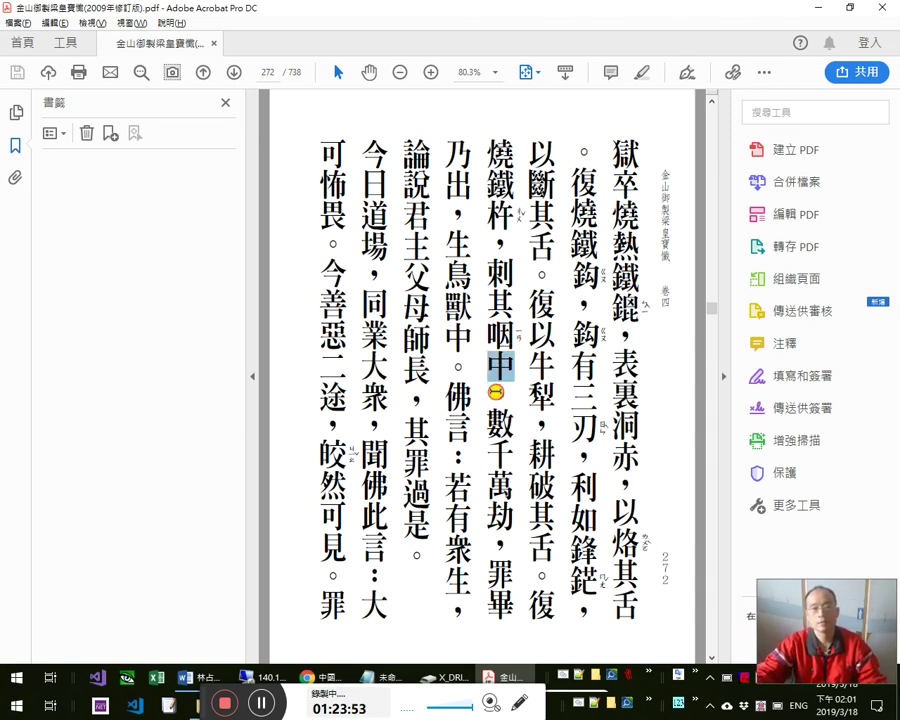
pyautogui.click(499, 390)
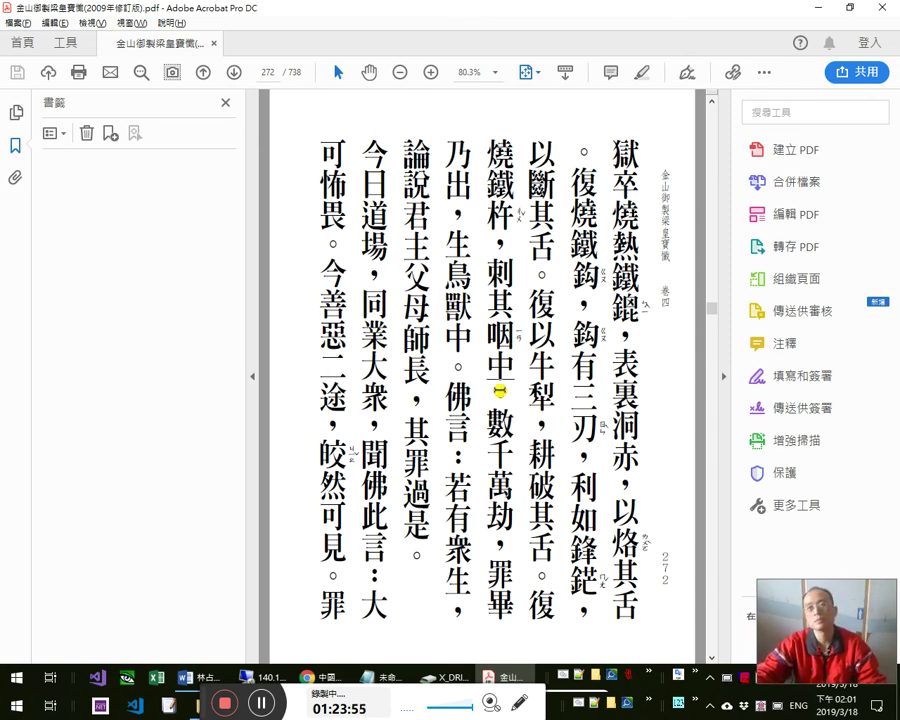
pyautogui.moveTo(499, 390); pyautogui.dragTo(497, 337)
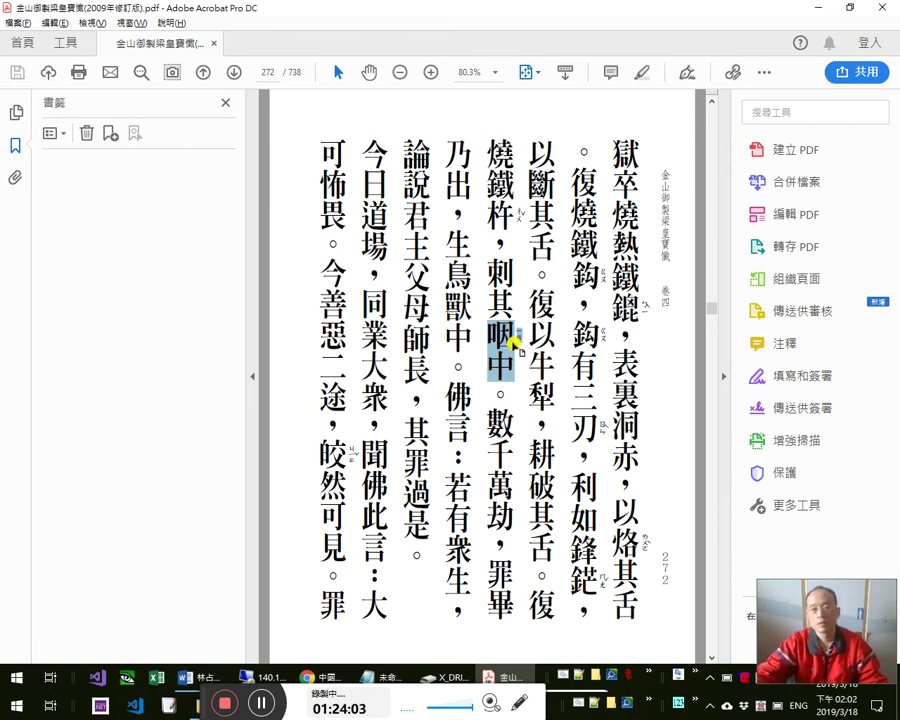
pyautogui.click(499, 326)
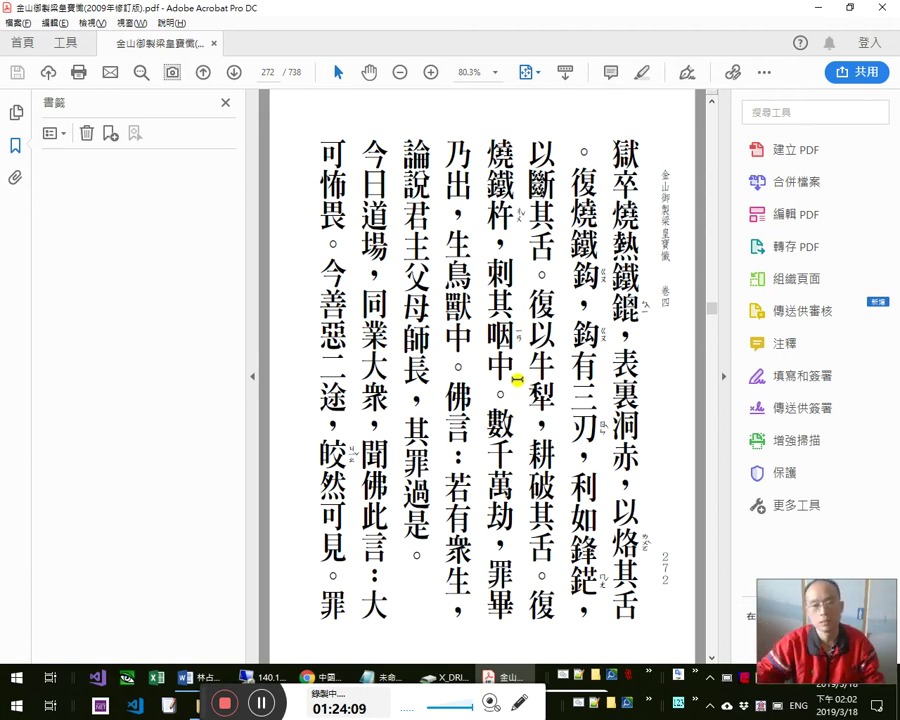
pyautogui.moveTo(517, 380); pyautogui.dragTo(507, 405)
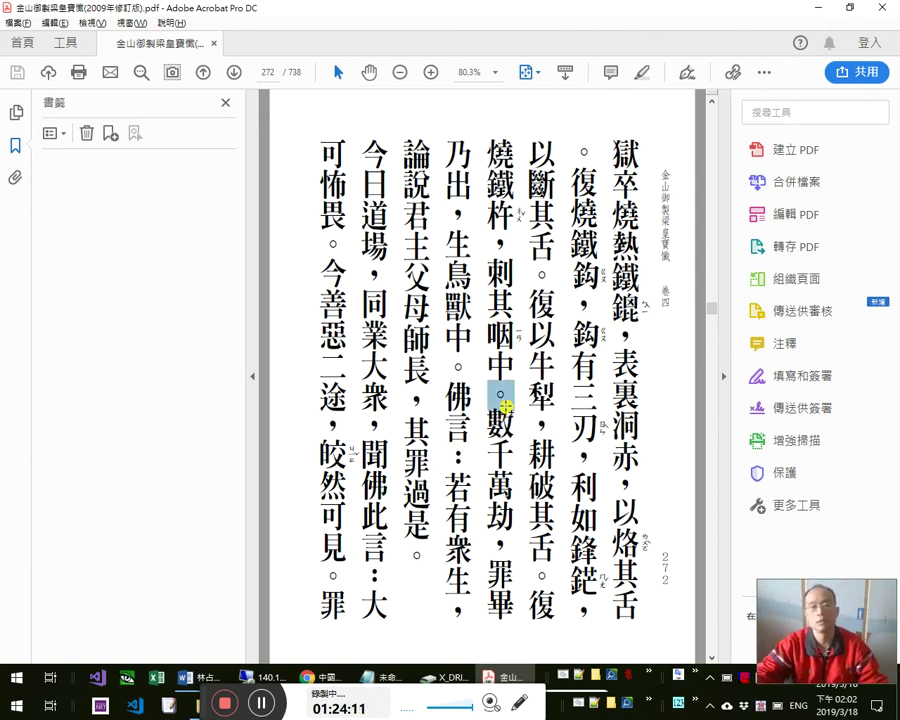
pyautogui.click(514, 410)
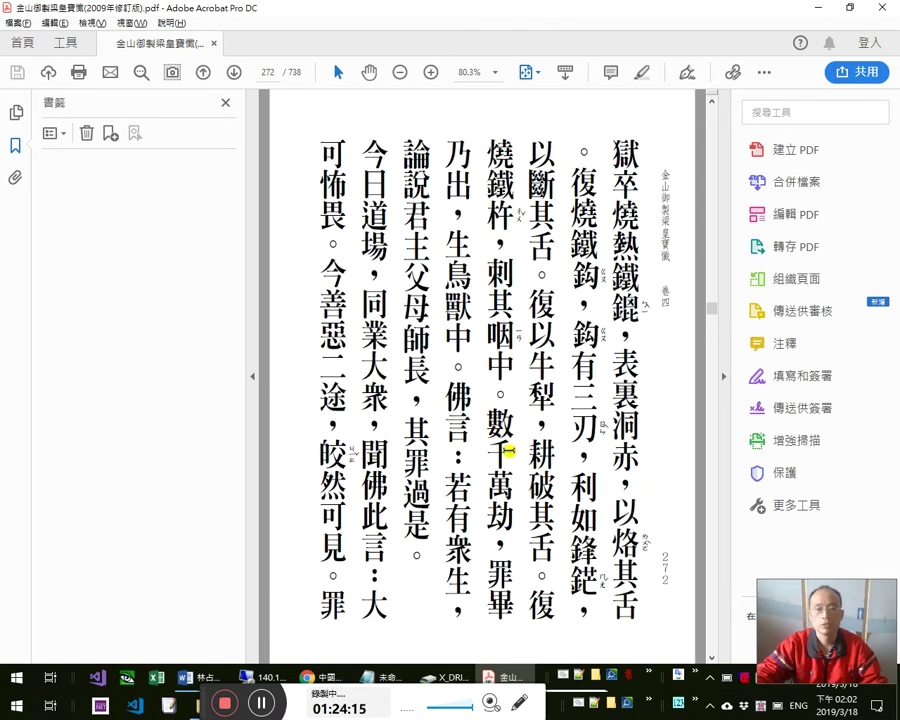
pyautogui.click(458, 172)
pyautogui.moveTo(458, 172); pyautogui.dragTo(460, 186)
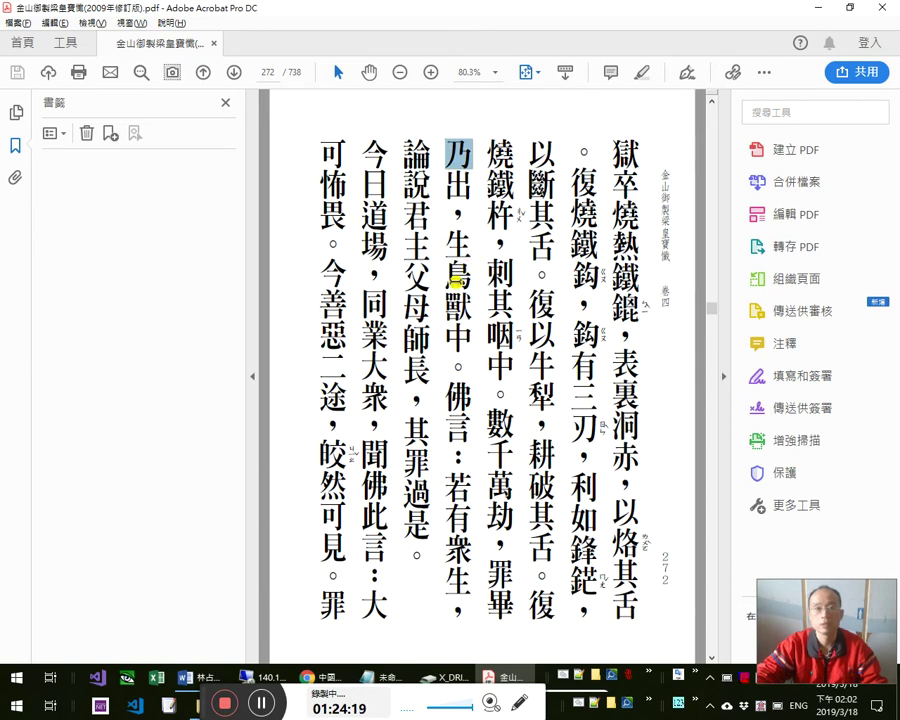
pyautogui.click(454, 240)
pyautogui.moveTo(455, 242); pyautogui.dragTo(455, 345)
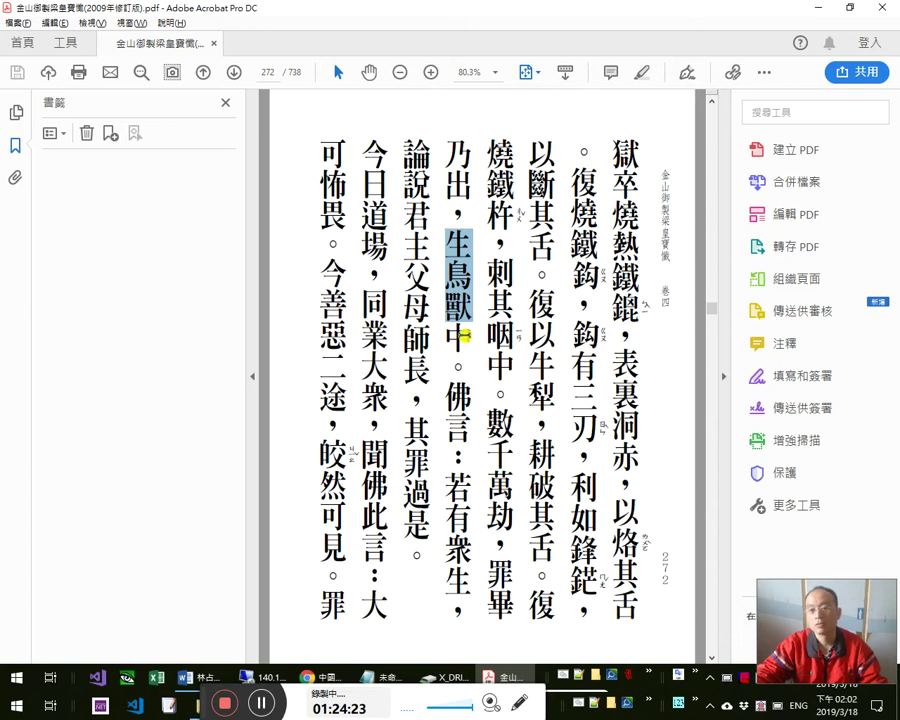
pyautogui.click(461, 376)
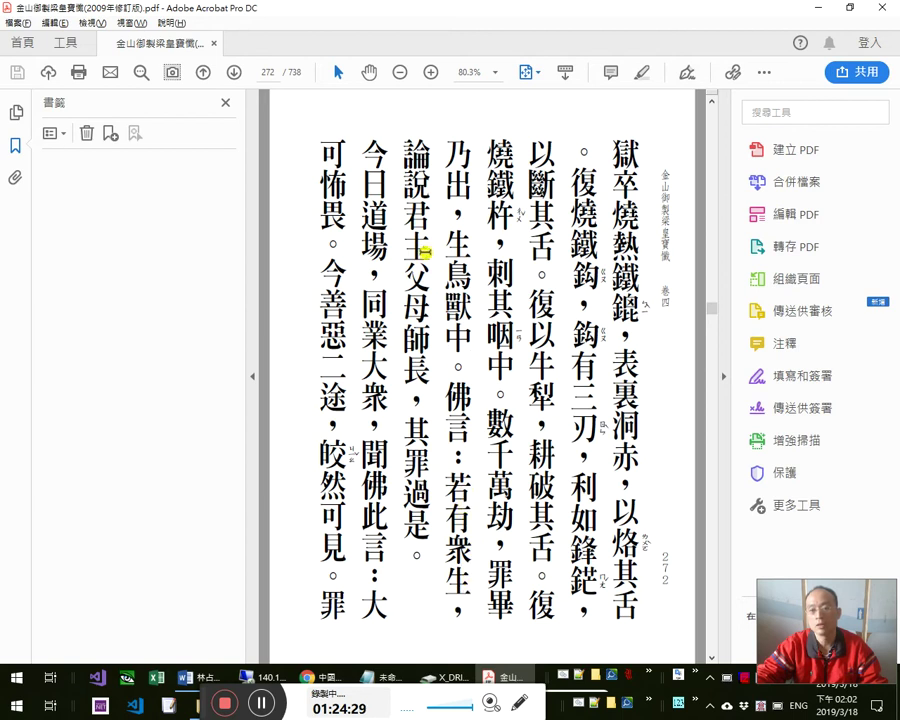
# - Select 論說君主, 師長, 其罪過是 and 是 while reading the passage
pyautogui.moveTo(414, 145); pyautogui.dragTo(418, 205)
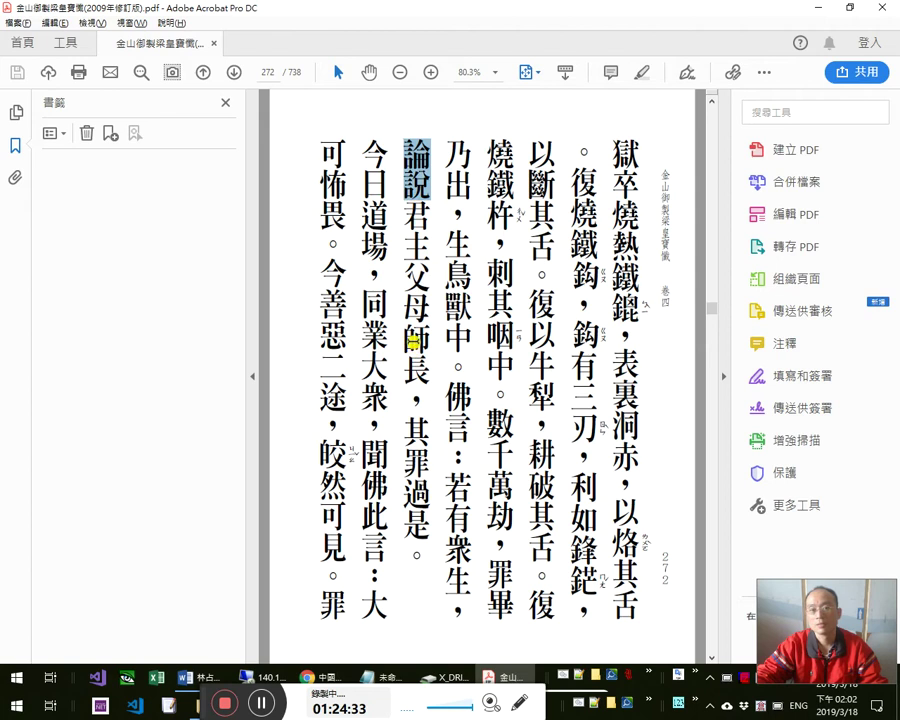
pyautogui.moveTo(413, 343); pyautogui.dragTo(418, 370)
pyautogui.moveTo(417, 428); pyautogui.dragTo(424, 544)
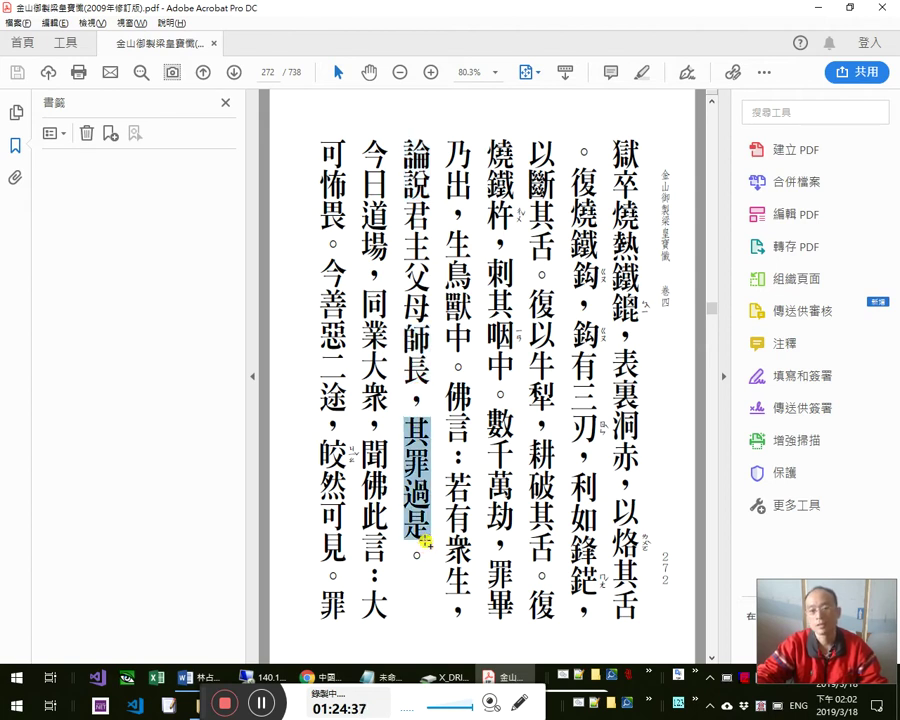
pyautogui.moveTo(428, 388); pyautogui.dragTo(424, 342)
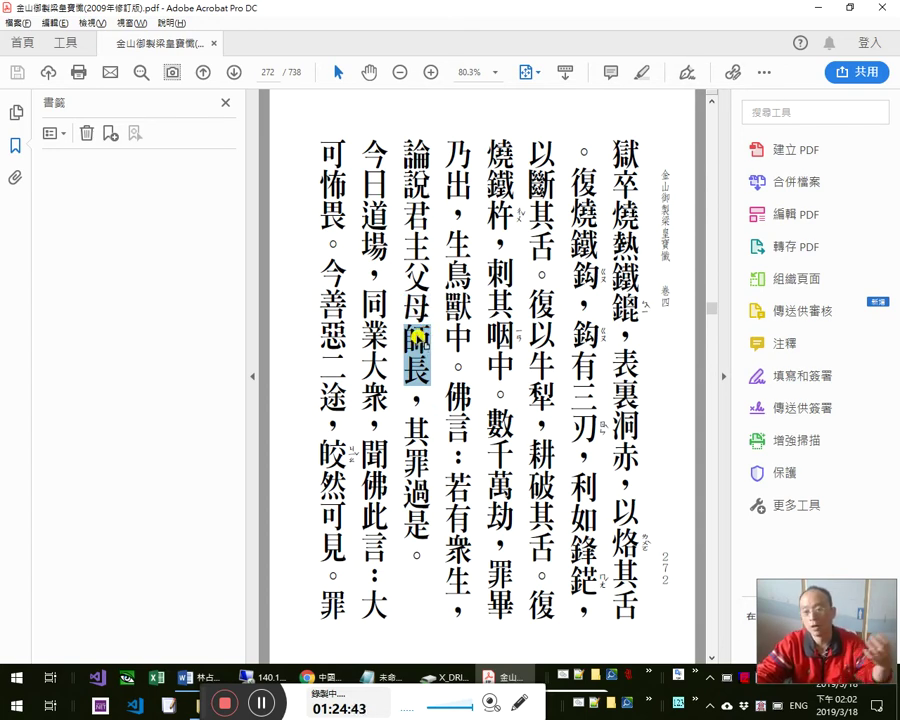
pyautogui.click(421, 181)
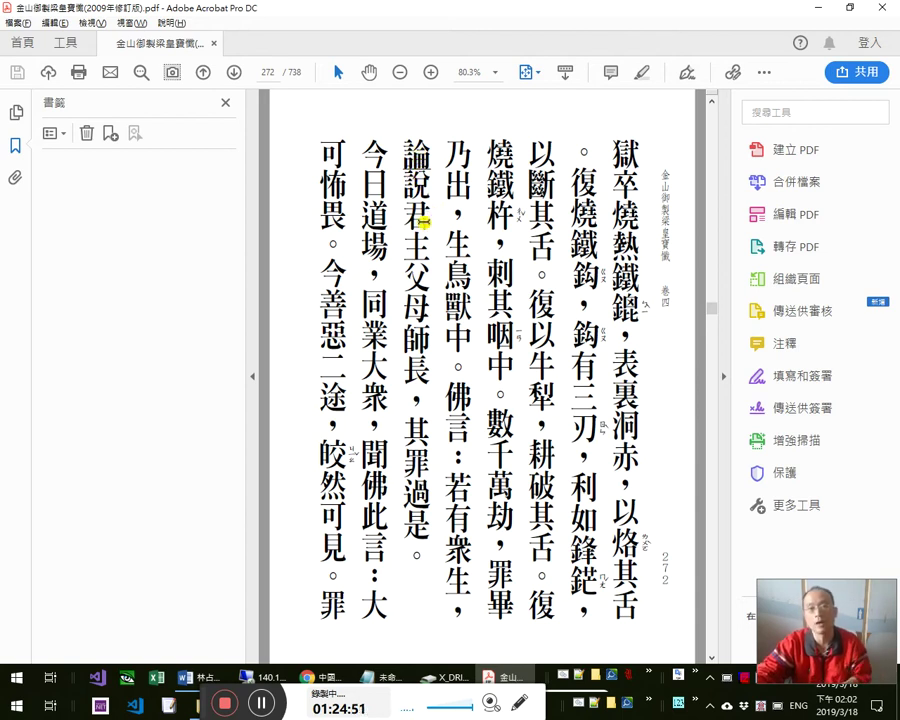
pyautogui.moveTo(426, 152); pyautogui.dragTo(423, 204)
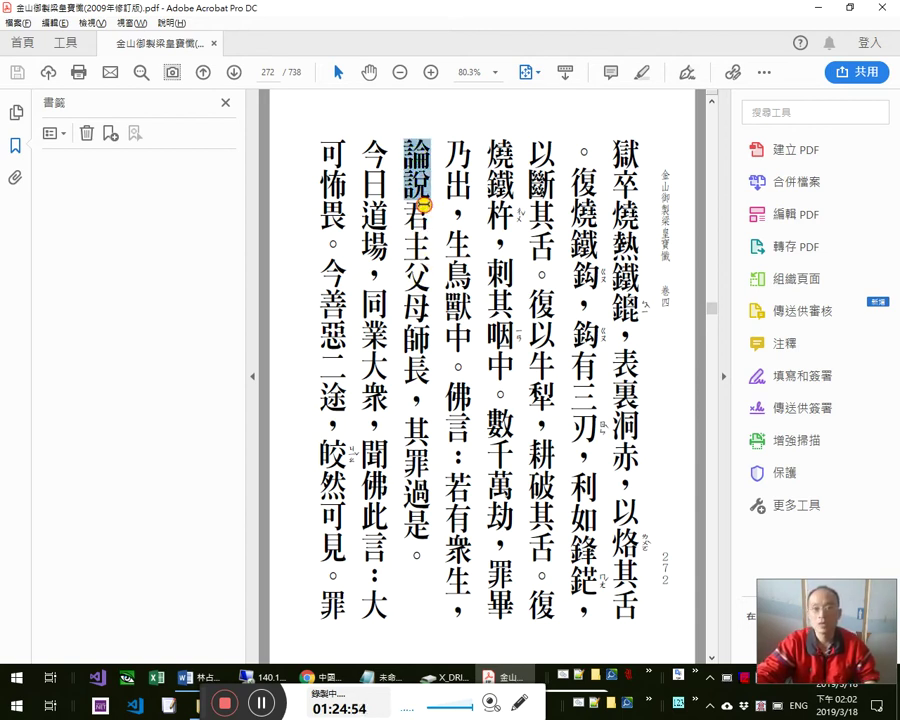
pyautogui.click(418, 434)
pyautogui.moveTo(412, 508); pyautogui.dragTo(430, 540)
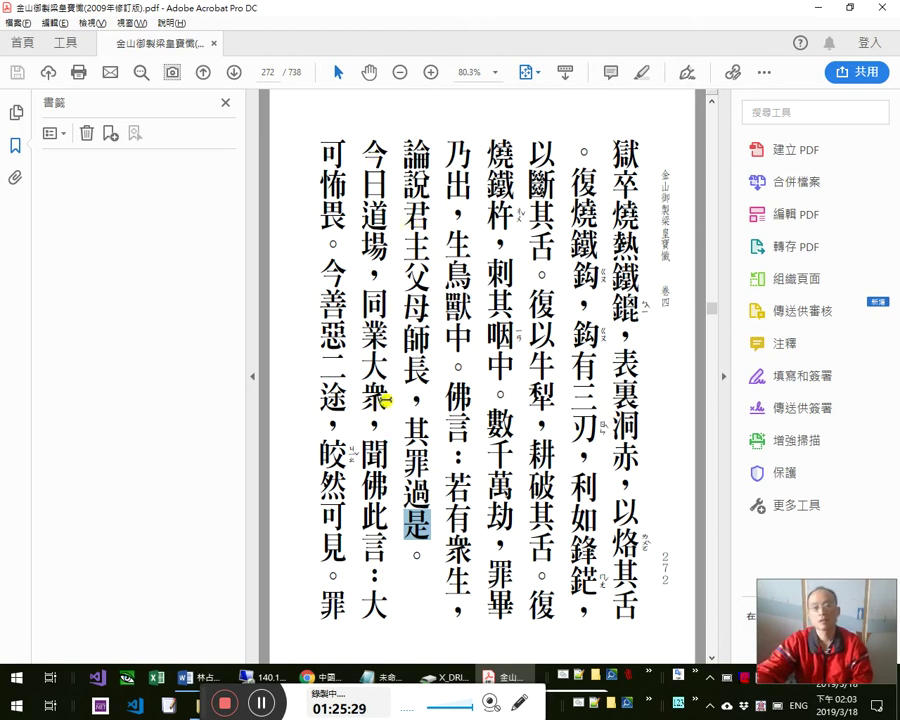
# - Select 今日道場, 同業, 可怖畏 and 論說君主父母師長, then clear the selections
pyautogui.moveTo(376, 142); pyautogui.dragTo(378, 408)
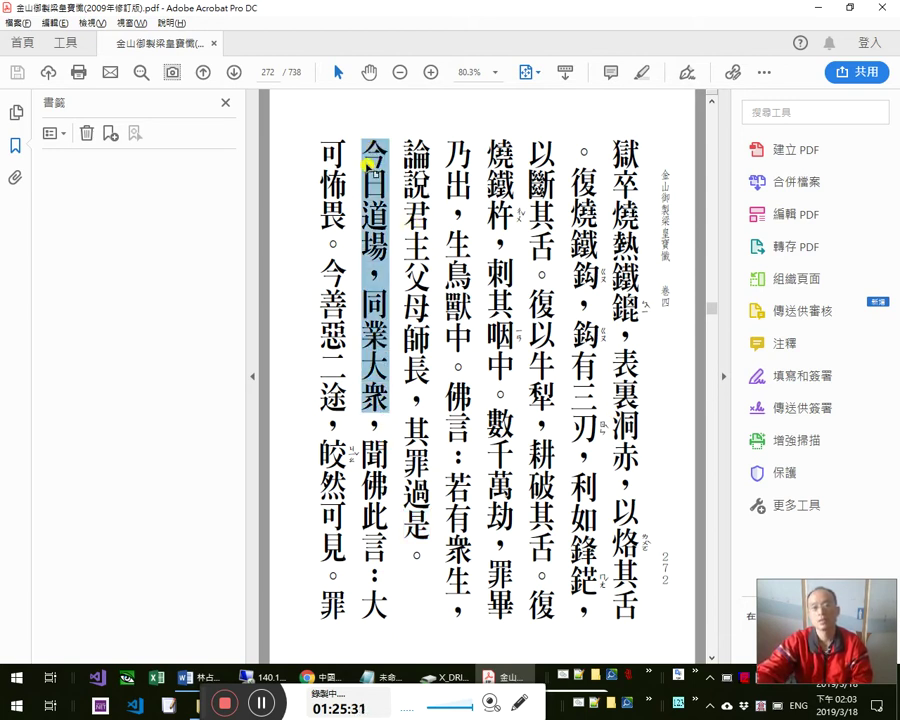
pyautogui.moveTo(371, 296); pyautogui.dragTo(384, 475)
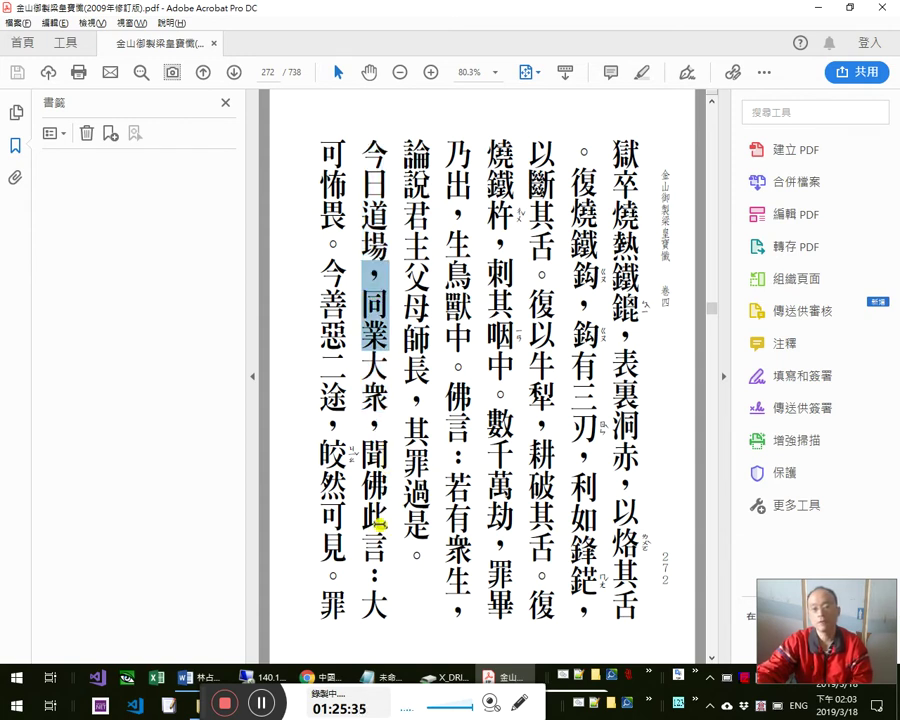
pyautogui.click(383, 530)
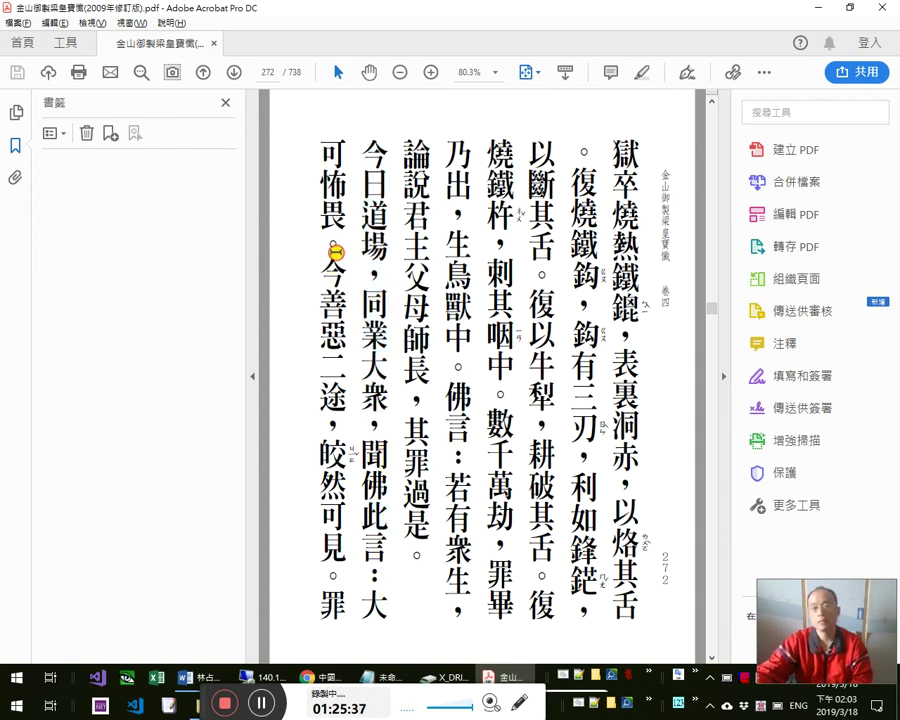
pyautogui.moveTo(332, 128); pyautogui.dragTo(346, 228)
pyautogui.moveTo(383, 583); pyautogui.dragTo(386, 612)
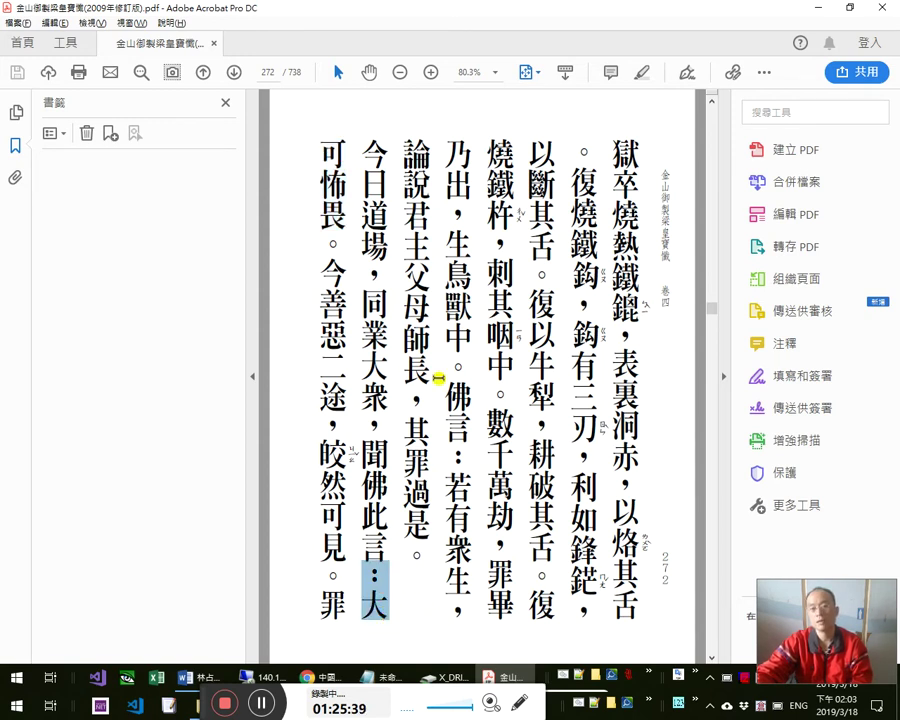
pyautogui.moveTo(434, 405); pyautogui.dragTo(420, 265)
pyautogui.moveTo(417, 174); pyautogui.dragTo(417, 148)
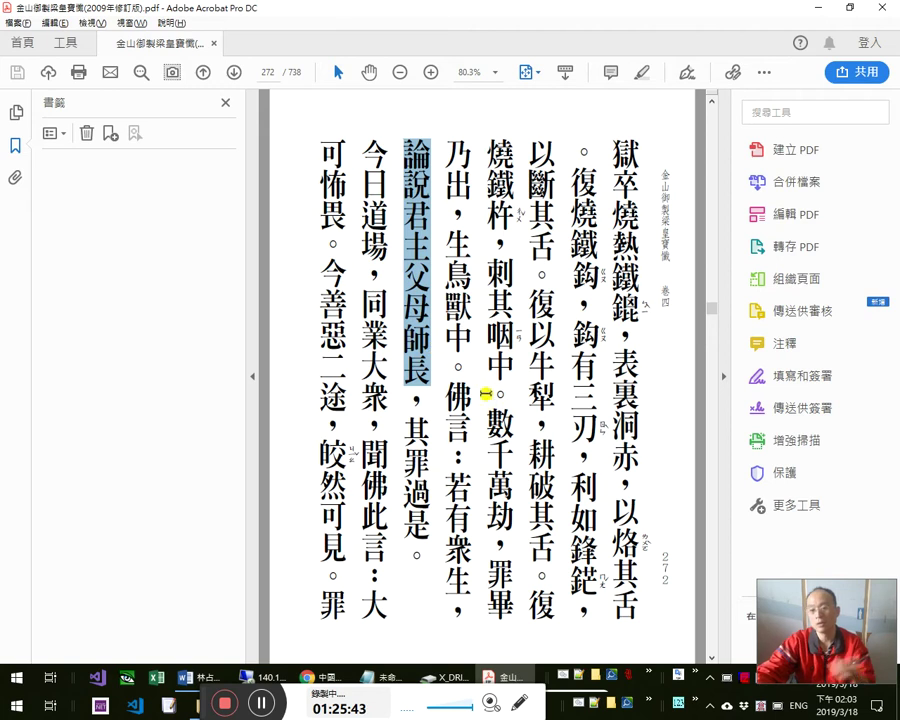
pyautogui.click(341, 252)
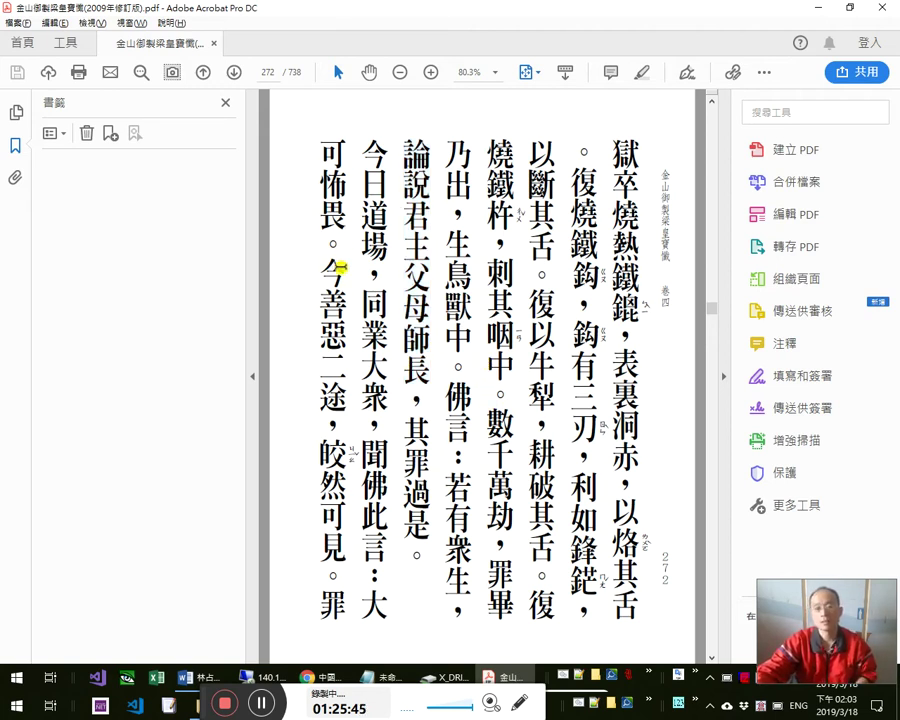
pyautogui.moveTo(333, 256); pyautogui.dragTo(335, 582)
pyautogui.click(340, 460)
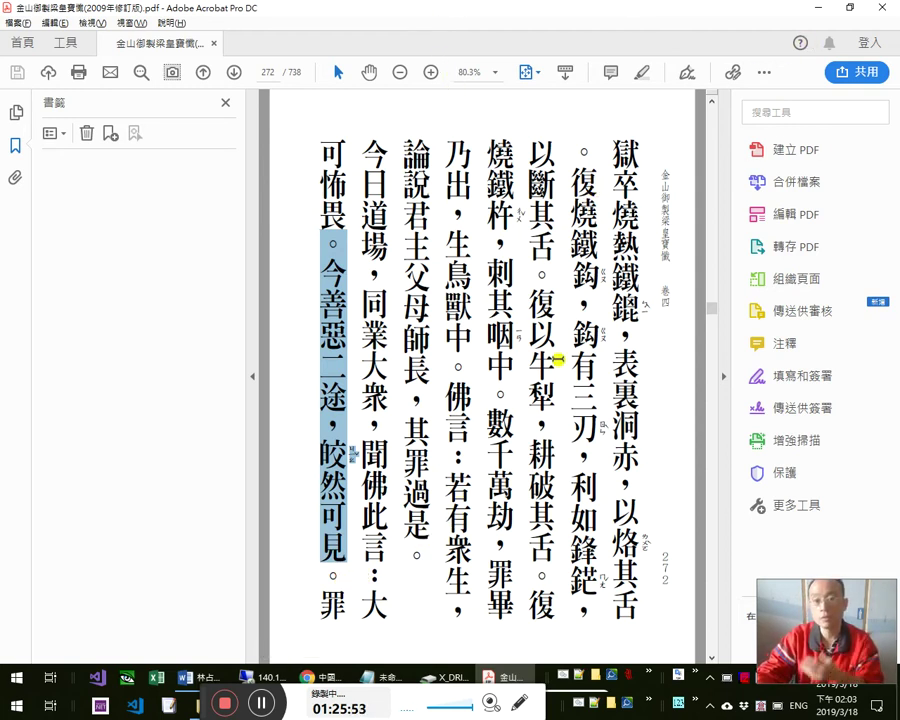
pyautogui.click(598, 432)
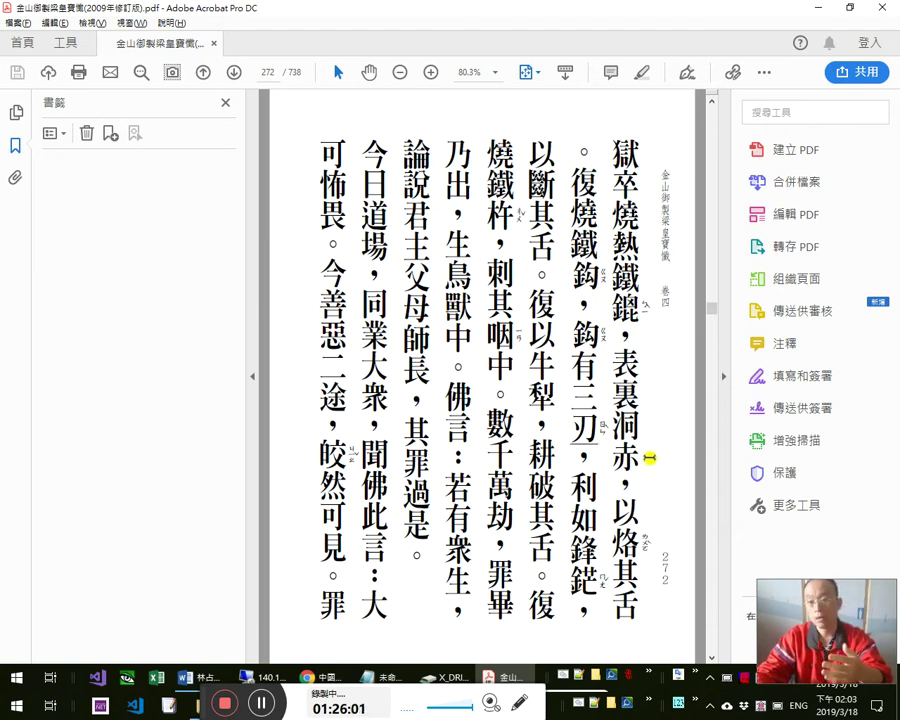
pyautogui.click(419, 404)
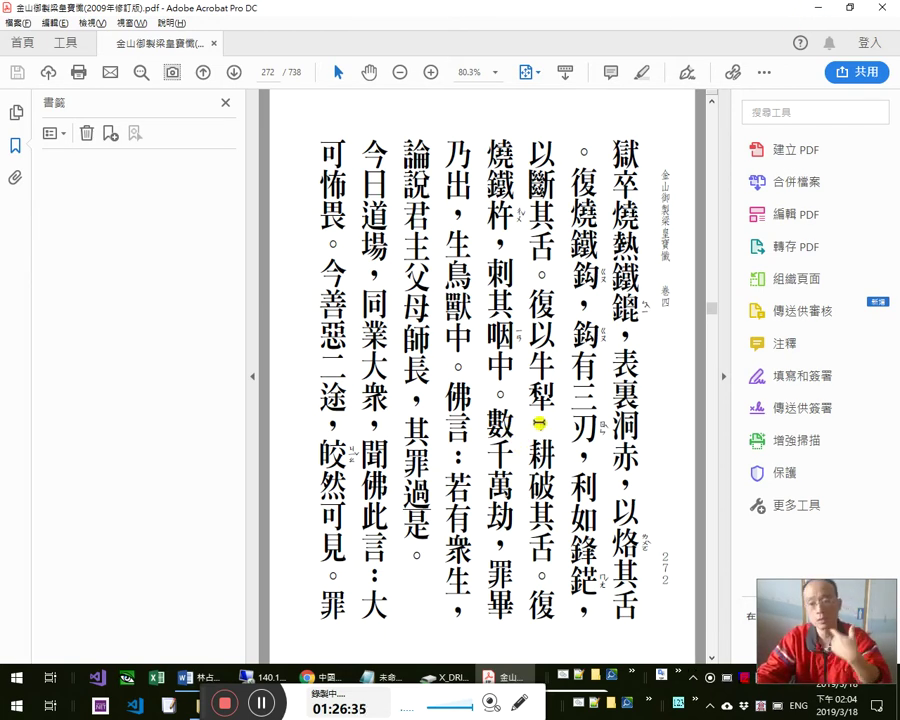
# - Select the passage into the 燒鐵杵 column, clear it, and minimize Acrobat
pyautogui.moveTo(541, 578); pyautogui.dragTo(542, 612)
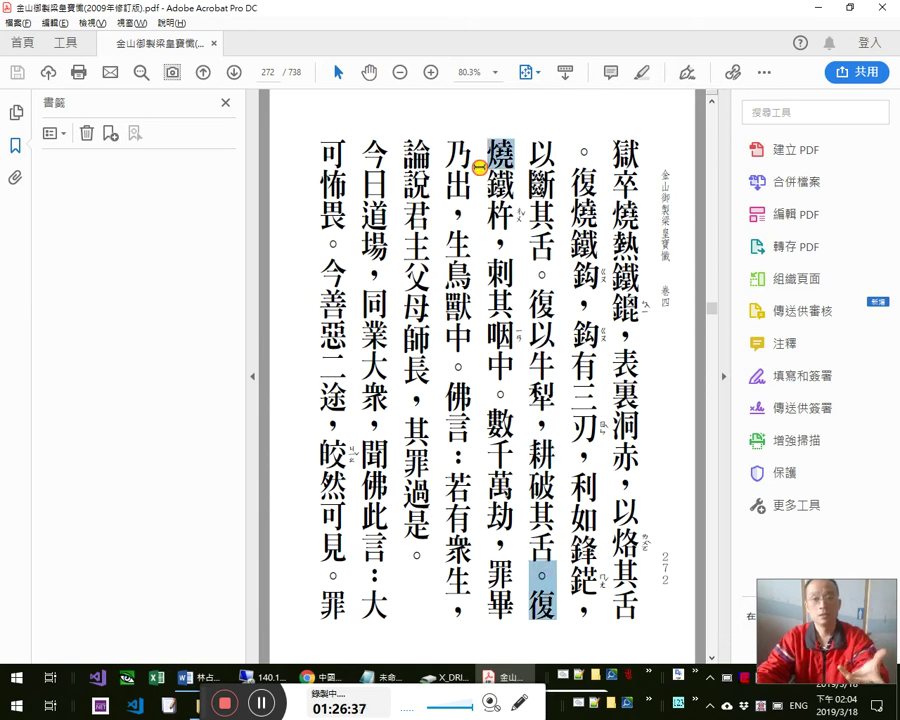
pyautogui.moveTo(420, 200); pyautogui.dragTo(458, 301)
pyautogui.click(512, 301)
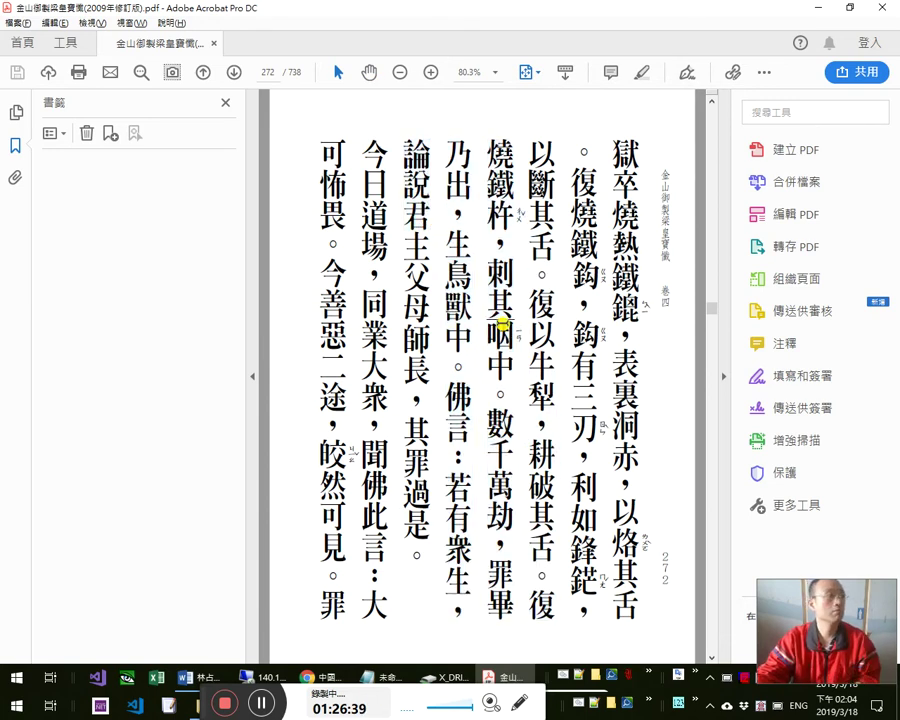
pyautogui.click(820, 7)
# - Select the survey comments, close the online repentance-text tab, and bring the PDF back
pyautogui.click(699, 422)
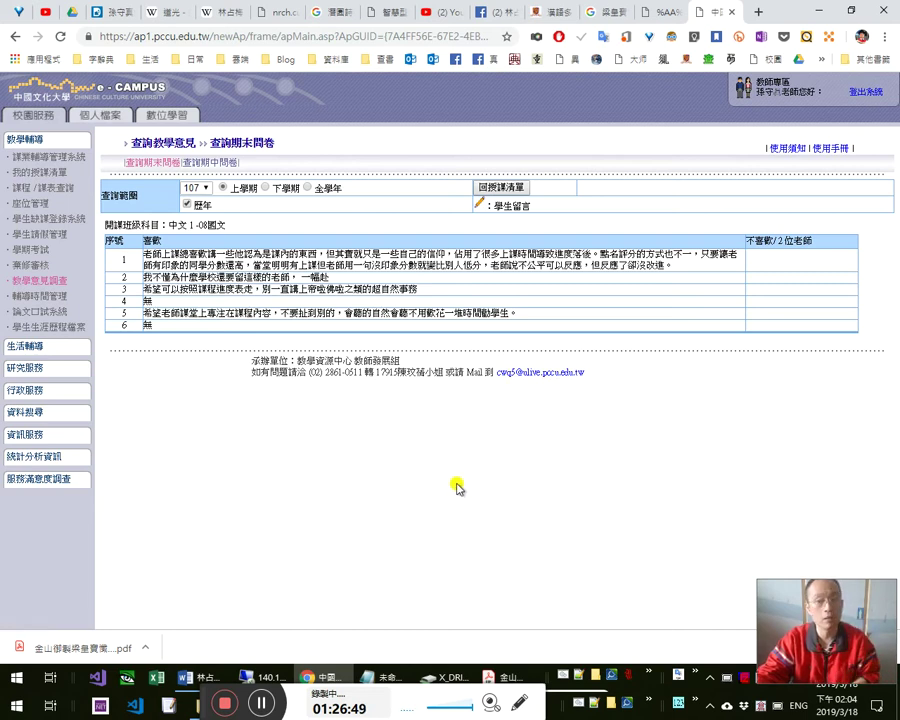
pyautogui.moveTo(363, 498); pyautogui.dragTo(147, 238)
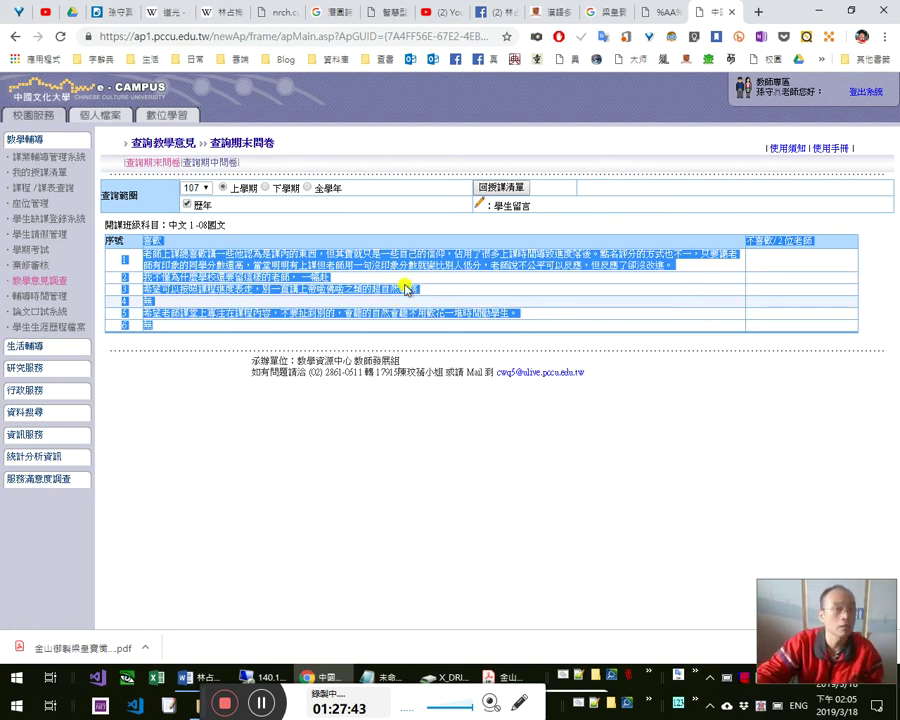
pyautogui.click(660, 13)
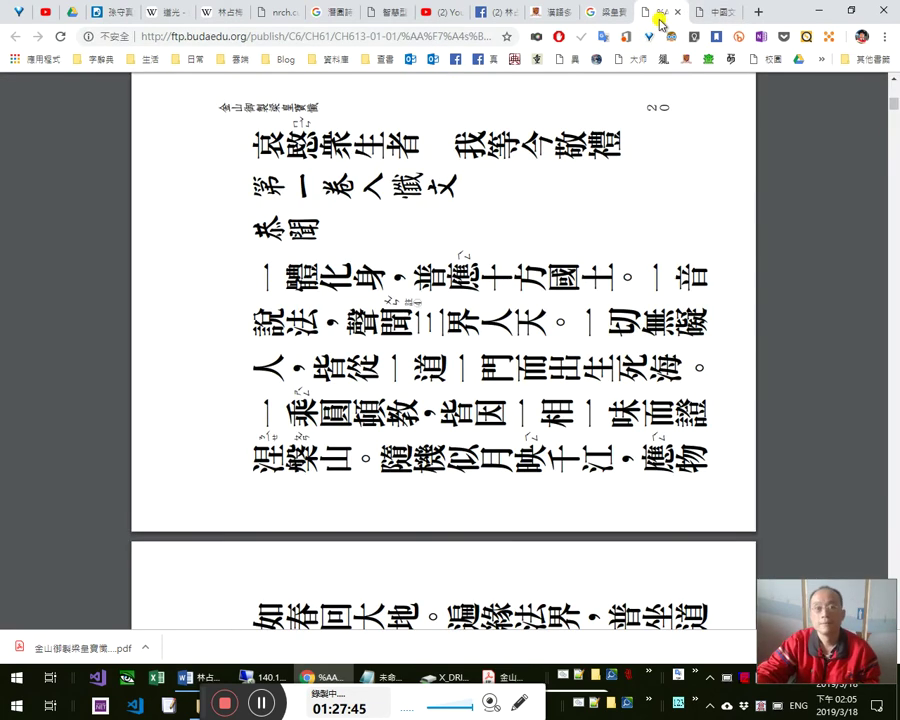
pyautogui.hotkey('ctrl', 'w')
pyautogui.click(612, 14)
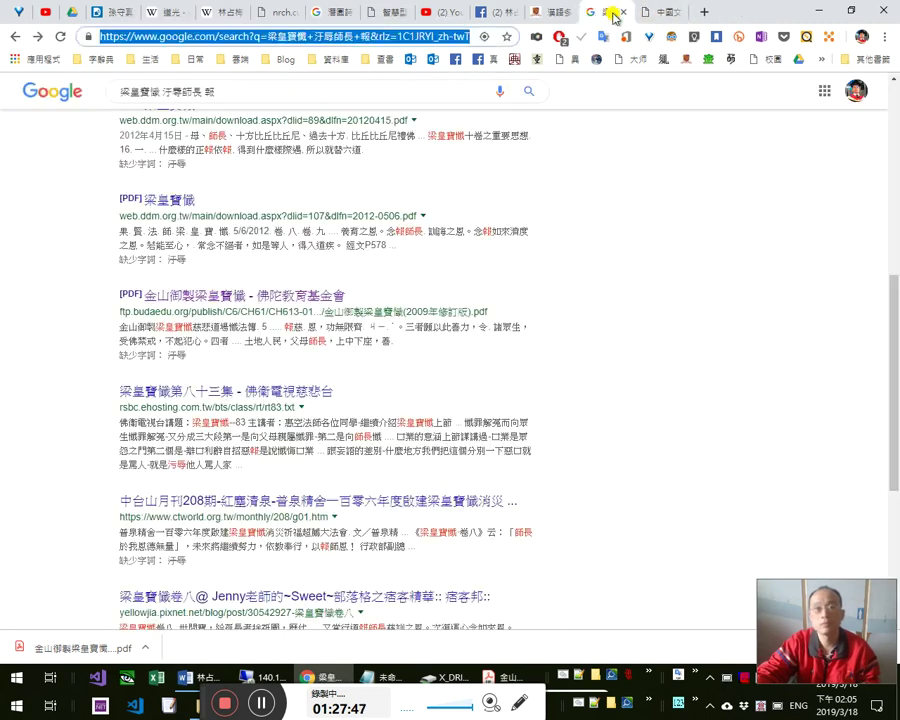
pyautogui.click(698, 12)
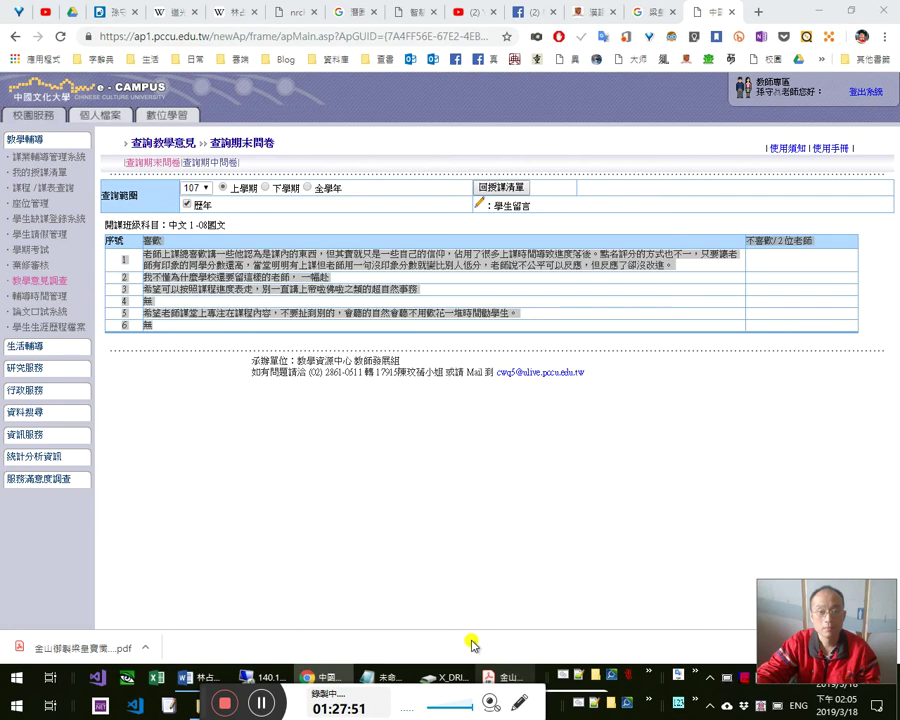
pyautogui.click(506, 678)
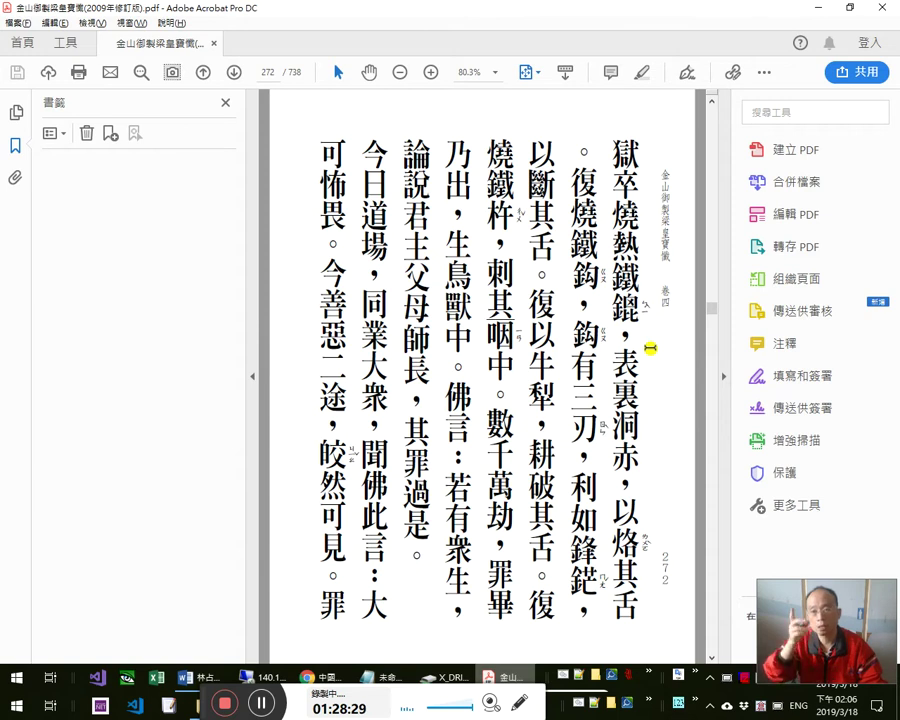
pyautogui.moveTo(632, 140); pyautogui.dragTo(621, 268)
pyautogui.moveTo(600, 507); pyautogui.dragTo(420, 447)
pyautogui.moveTo(420, 566); pyautogui.dragTo(583, 137)
pyautogui.click(577, 205)
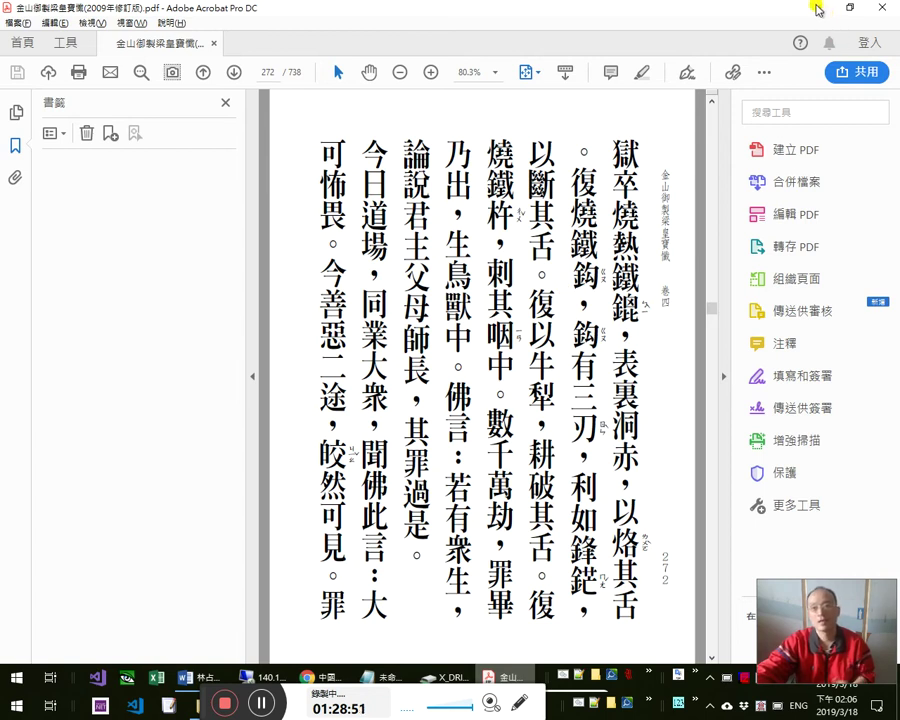
pyautogui.moveTo(458, 445); pyautogui.dragTo(462, 605)
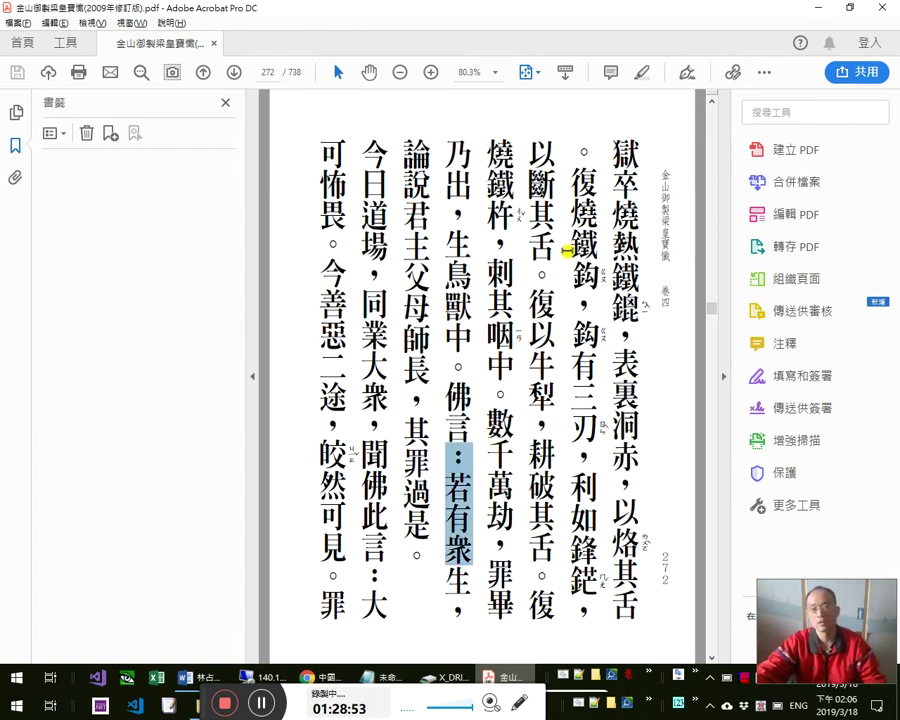
pyautogui.moveTo(587, 238); pyautogui.dragTo(582, 452)
pyautogui.moveTo(586, 170); pyautogui.dragTo(583, 374)
pyautogui.click(585, 288)
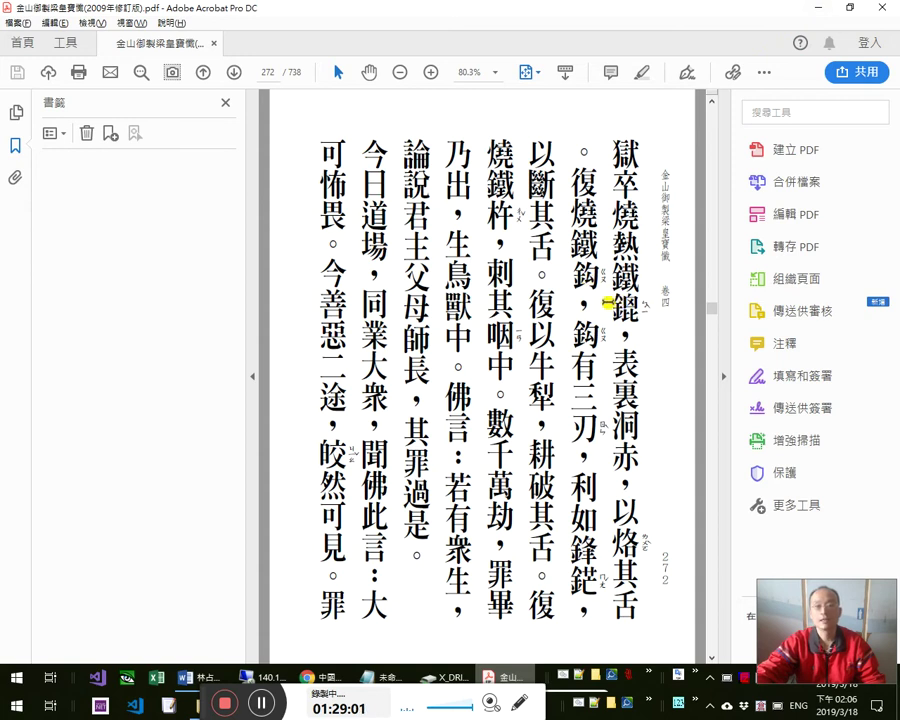
pyautogui.moveTo(591, 268); pyautogui.dragTo(599, 218)
pyautogui.moveTo(622, 318); pyautogui.dragTo(630, 236)
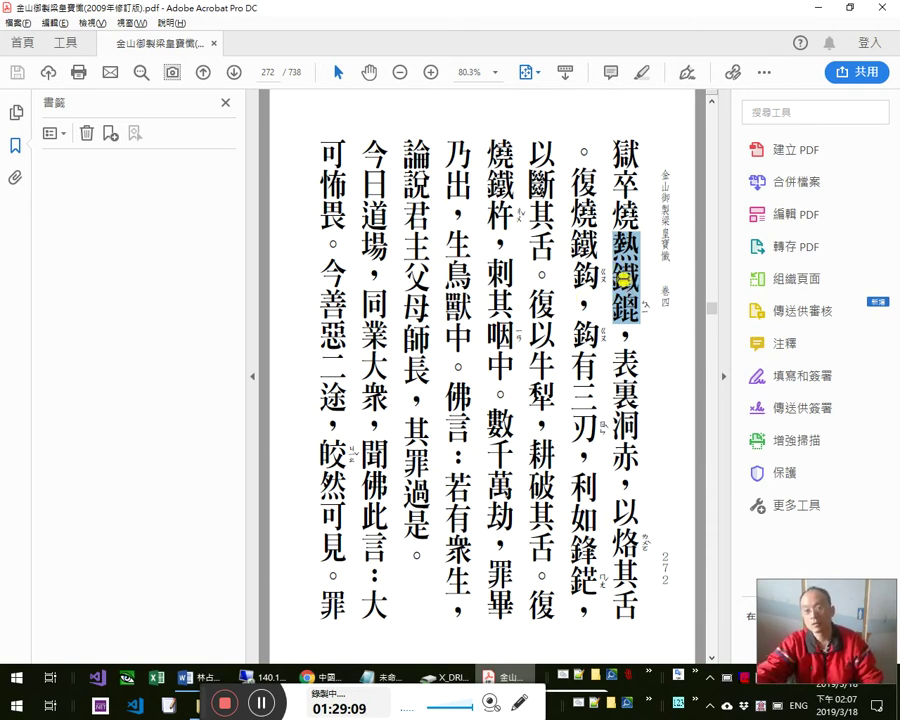
pyautogui.moveTo(580, 257); pyautogui.dragTo(586, 286)
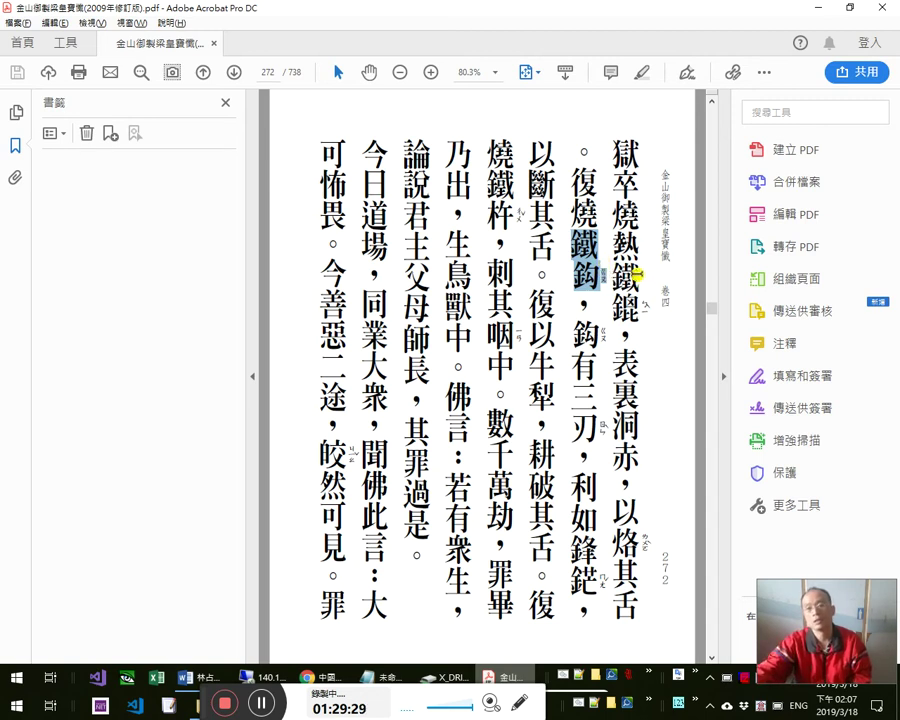
pyautogui.moveTo(626, 252); pyautogui.dragTo(634, 321)
pyautogui.moveTo(590, 250); pyautogui.dragTo(594, 280)
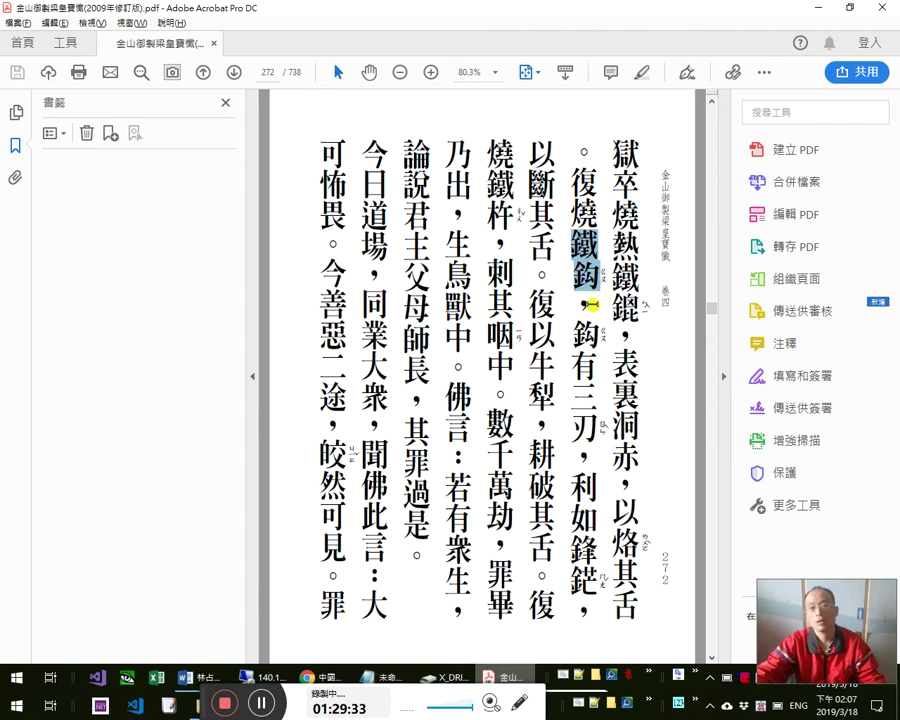
pyautogui.moveTo(500, 178); pyautogui.dragTo(487, 243)
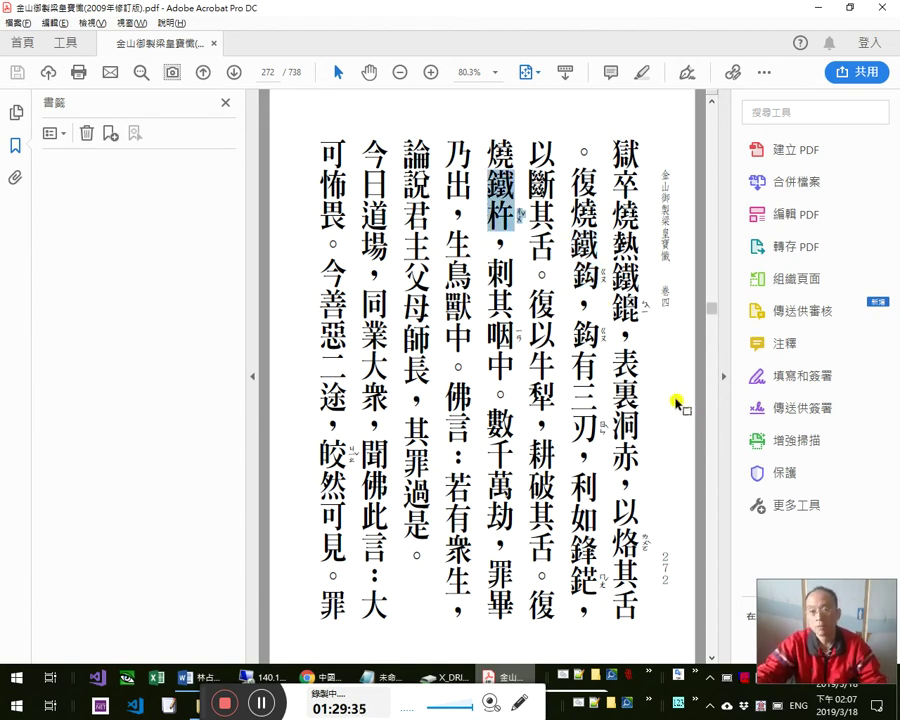
pyautogui.moveTo(627, 264); pyautogui.dragTo(640, 315)
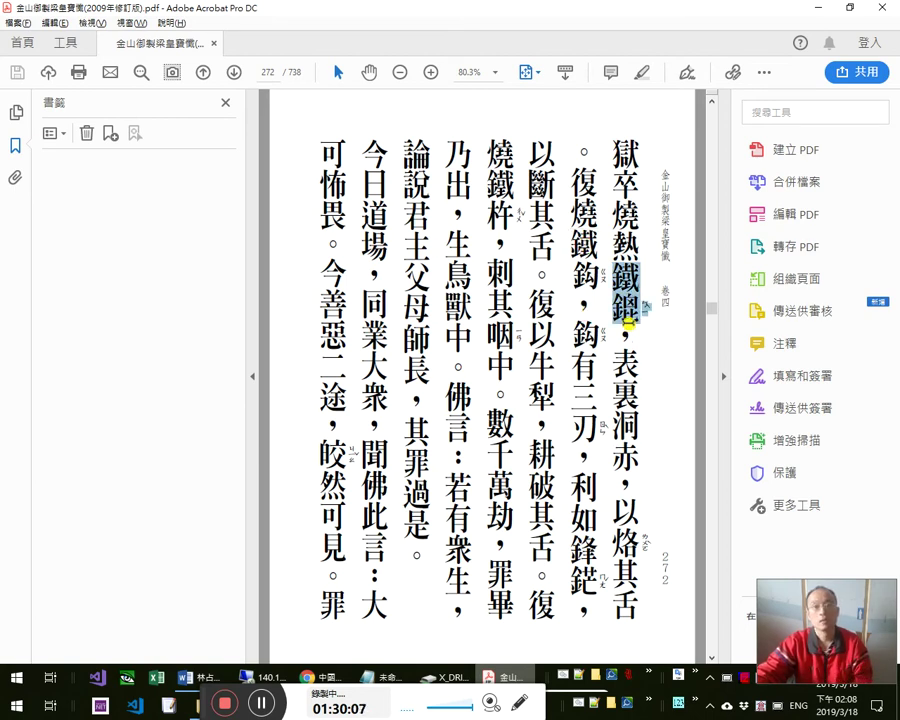
pyautogui.moveTo(584, 238); pyautogui.dragTo(586, 288)
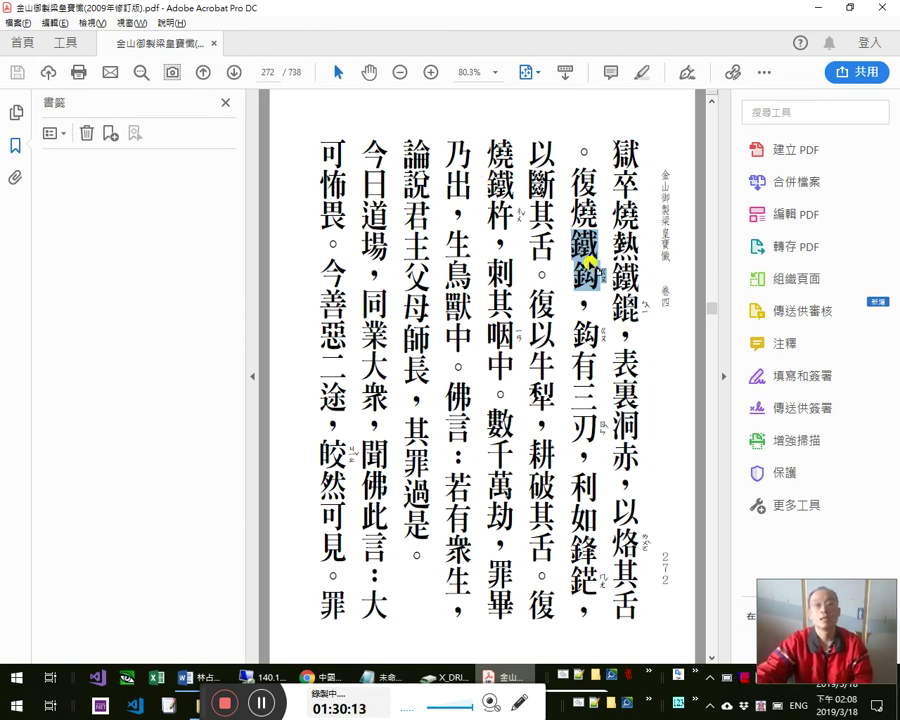
pyautogui.click(542, 415)
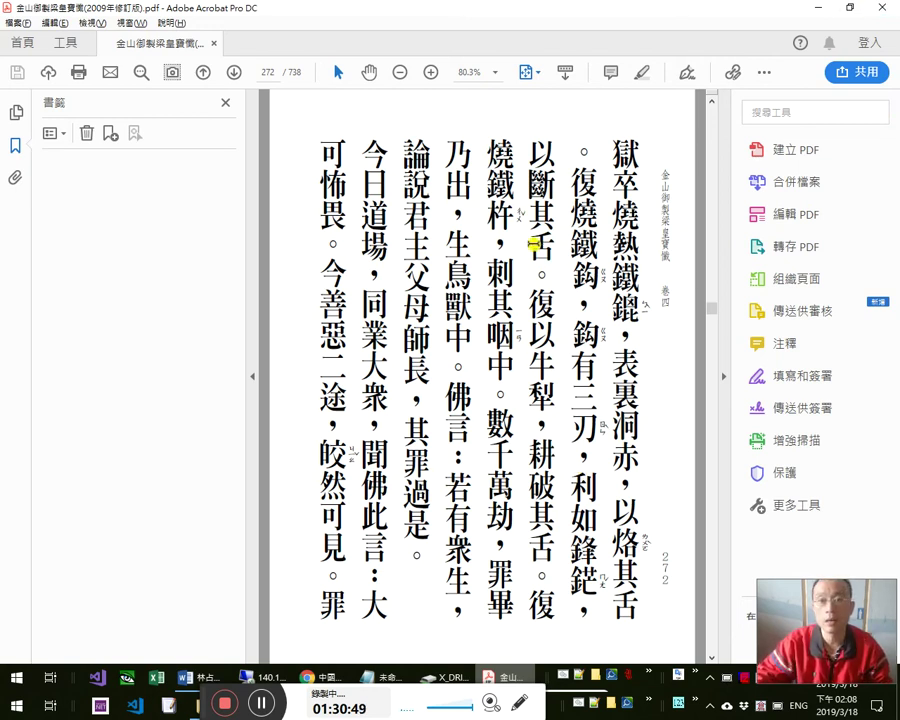
pyautogui.moveTo(543, 236); pyautogui.dragTo(543, 286)
pyautogui.moveTo(632, 464); pyautogui.dragTo(631, 342)
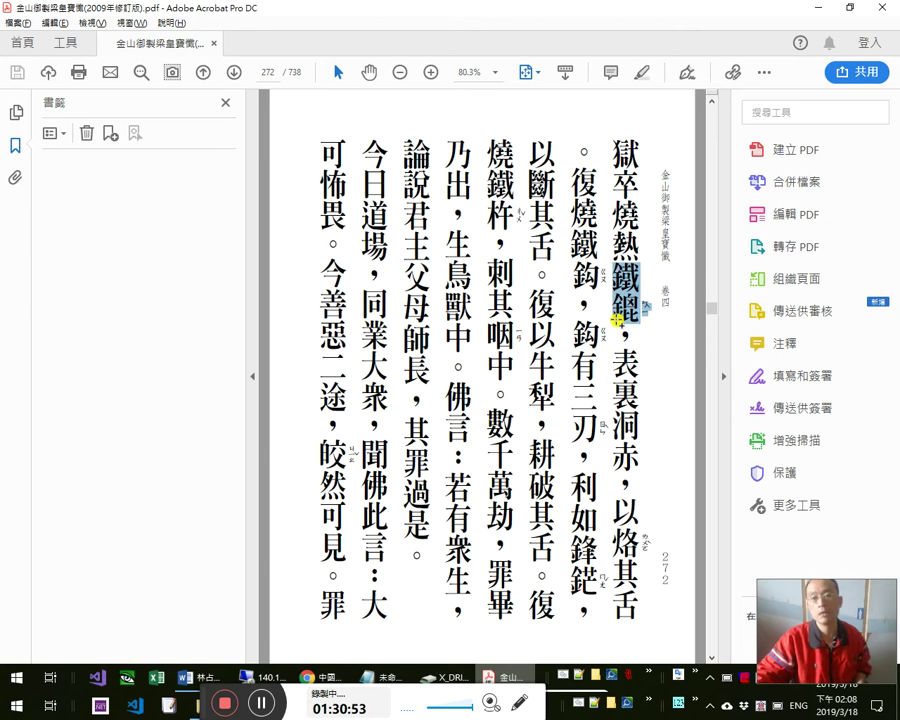
# - Open the Ministry of Education dictionary in a new tab and look up 篦
pyautogui.click(539, 201)
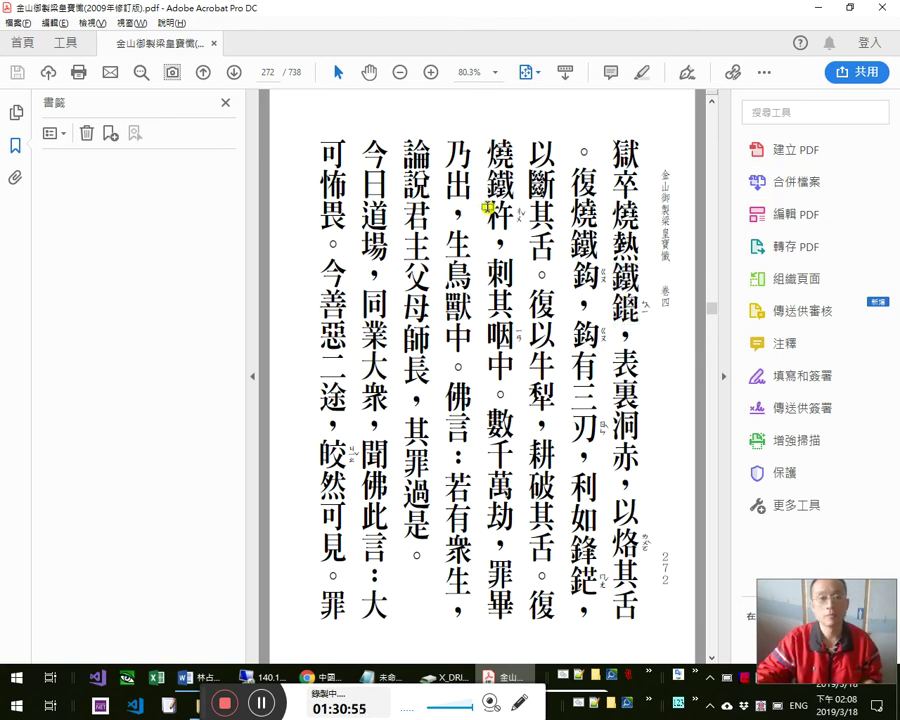
pyautogui.hotkey('alt', 'Tab')
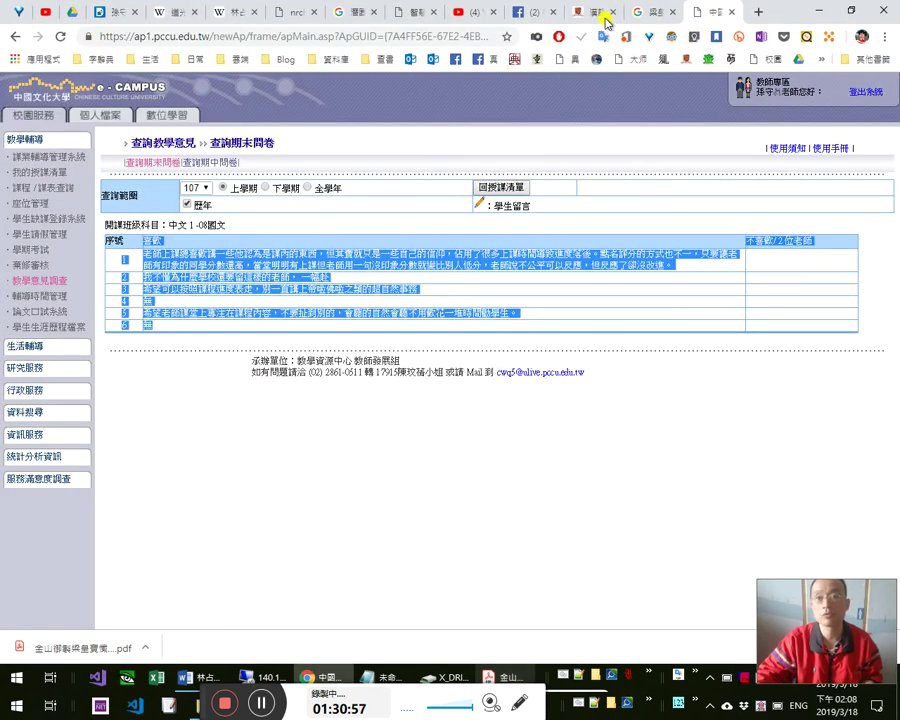
pyautogui.click(759, 20)
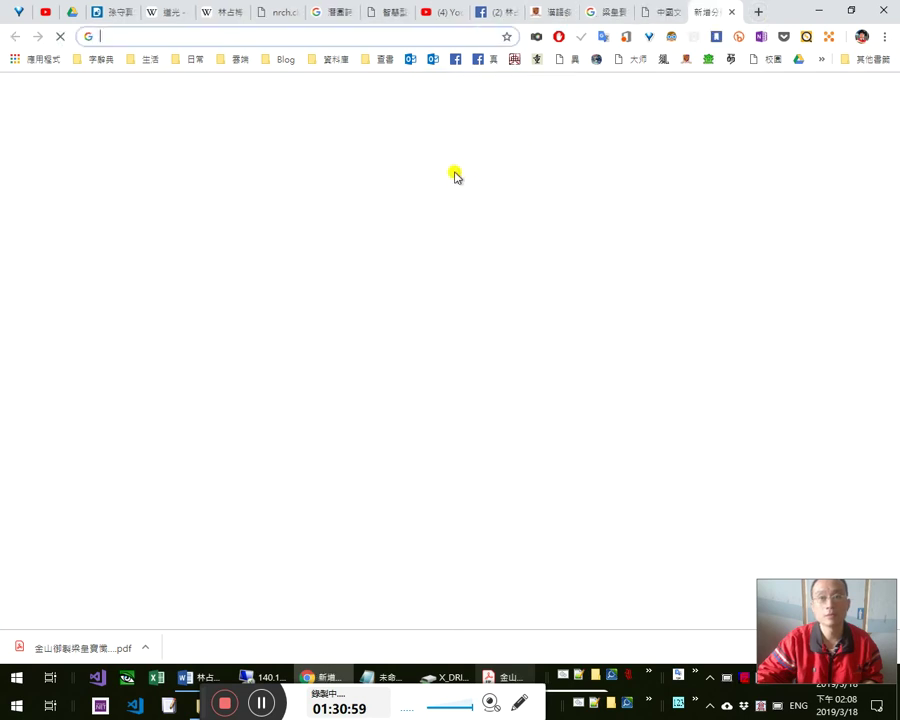
pyautogui.click(536, 60)
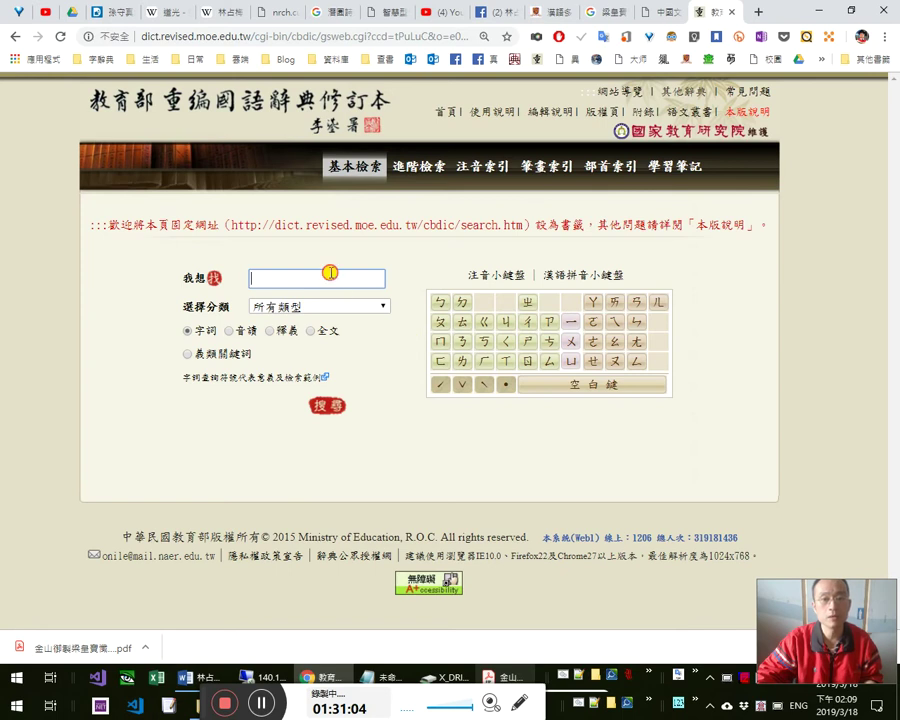
pyautogui.click(330, 275)
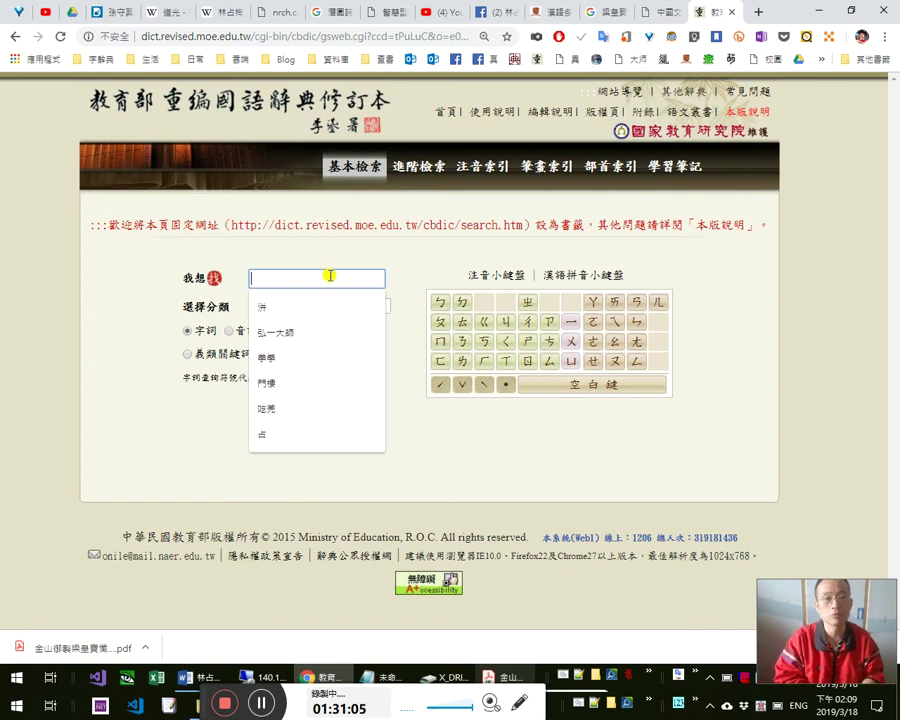
pyautogui.write('hhw')
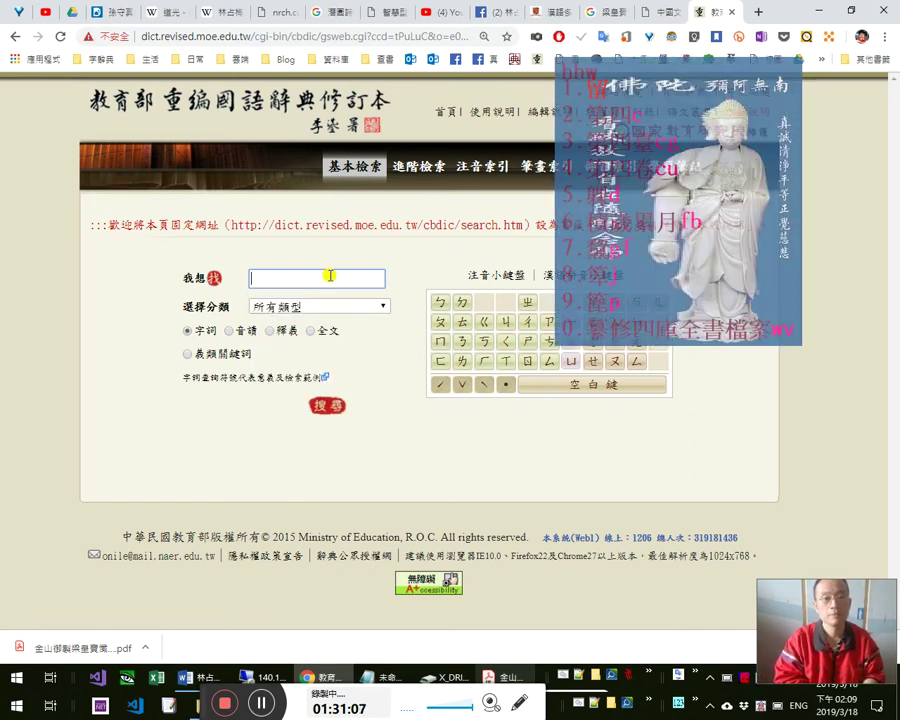
pyautogui.press('space')
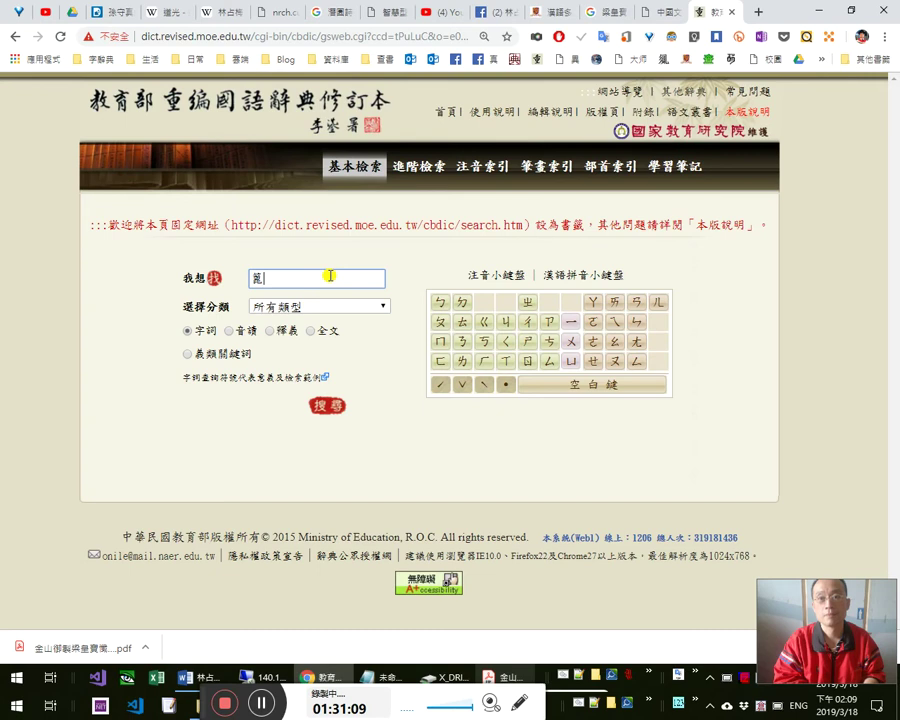
pyautogui.press('Return')
pyautogui.press('Return')
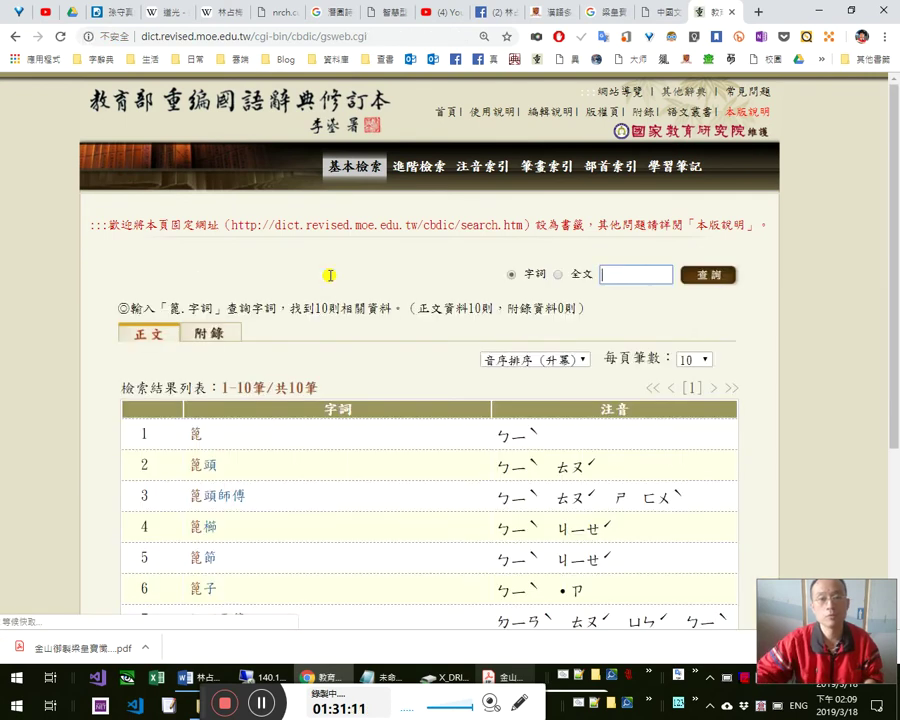
pyautogui.click(196, 437)
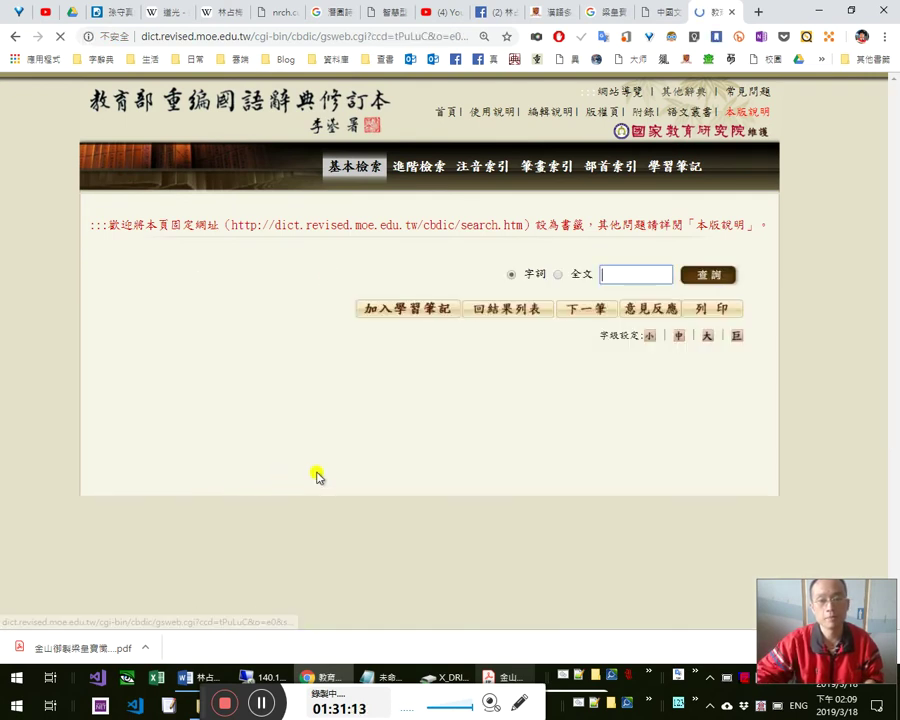
pyautogui.scroll(-1, 392, 476)
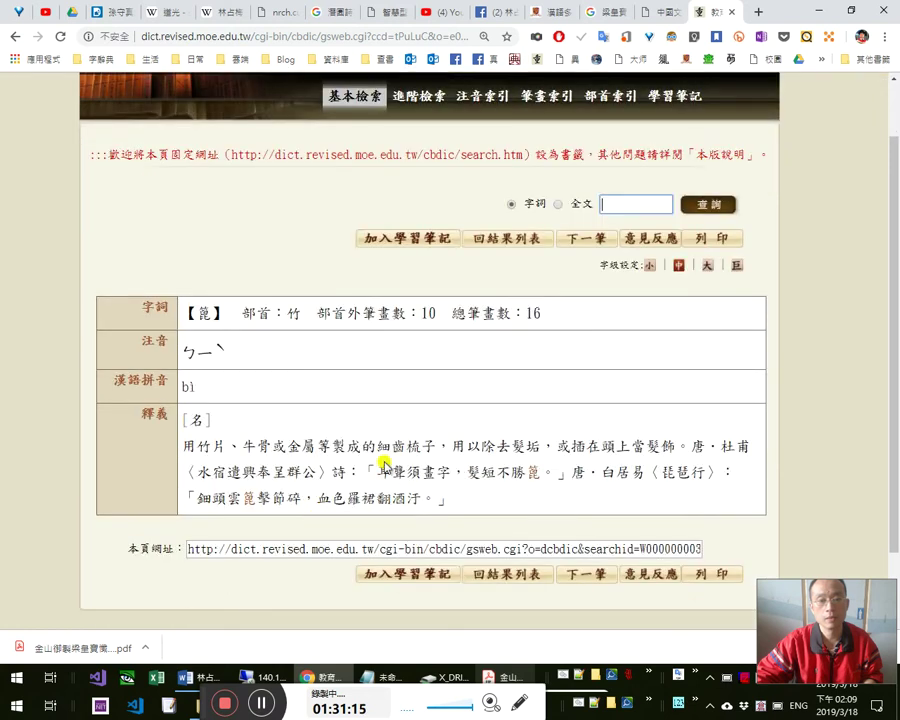
# - Select the rare metal-radical character in the scripture PDF for comparison
pyautogui.hotkey('ctrl', 'l')
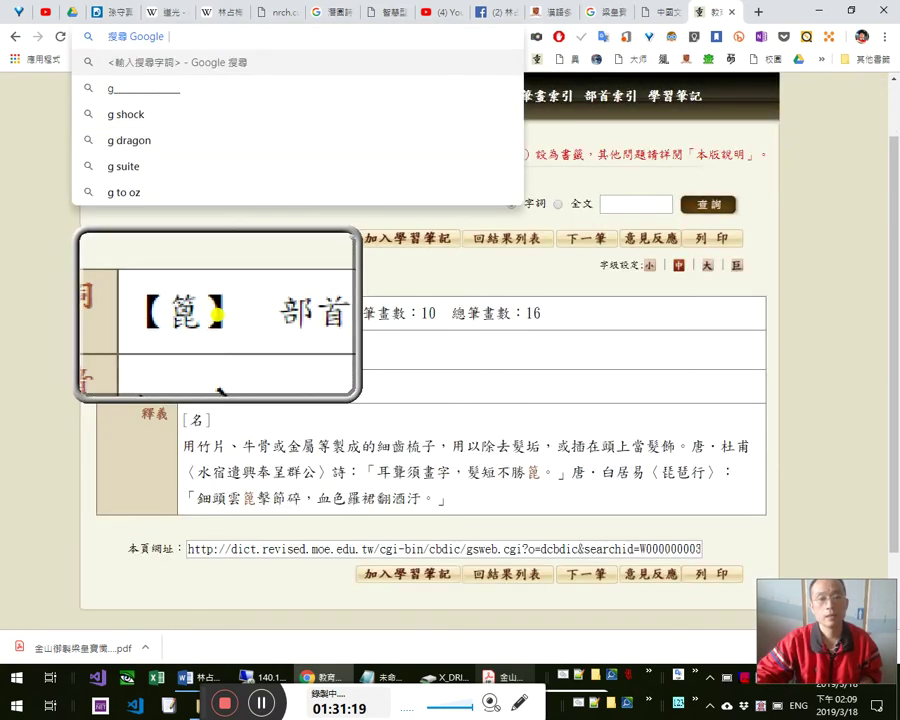
pyautogui.hotkey('alt', 'Tab')
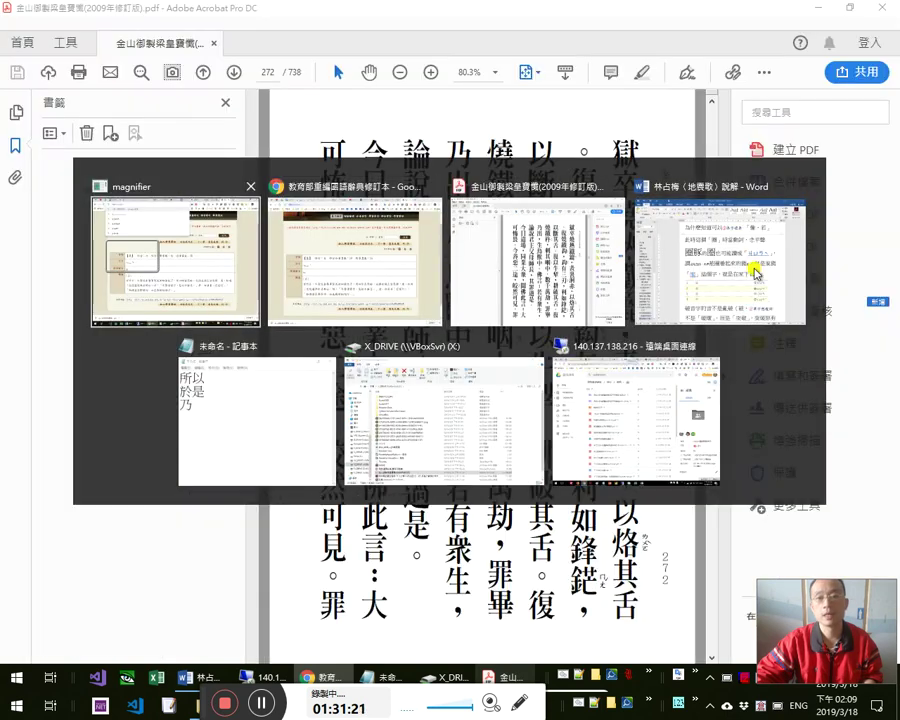
pyautogui.click(531, 191)
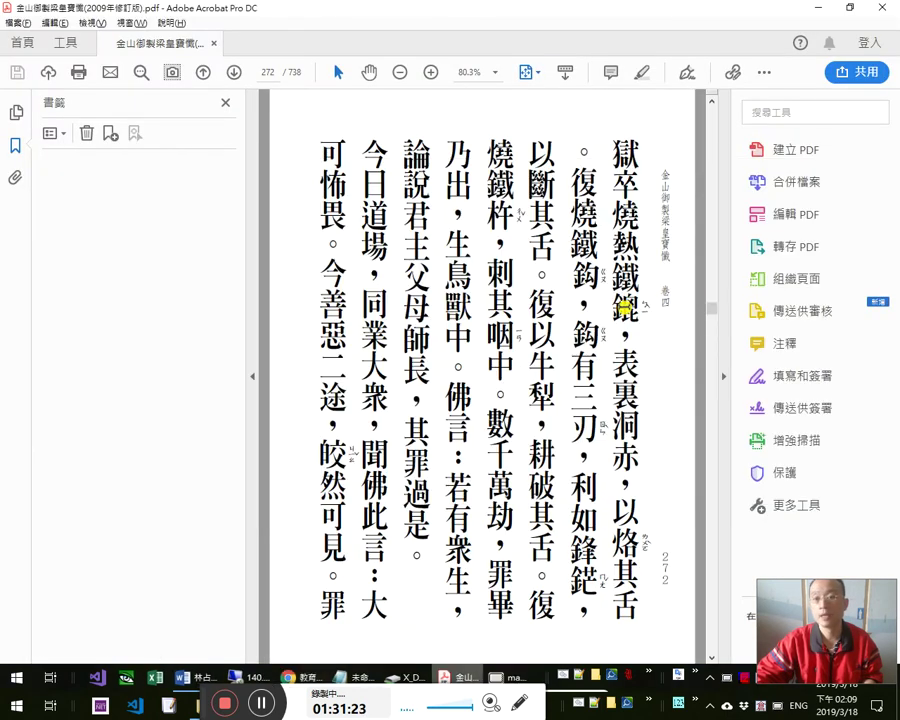
pyautogui.hotkey('alt', 'Tab')
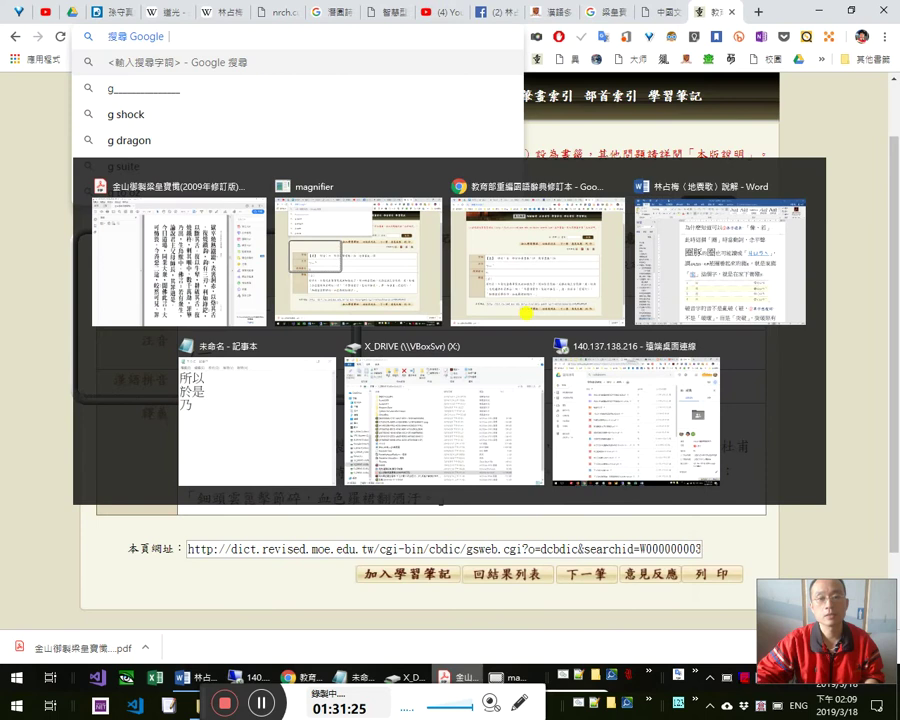
pyautogui.click(526, 313)
pyautogui.hotkey('alt', 'Tab')
pyautogui.moveTo(626, 295); pyautogui.dragTo(626, 321)
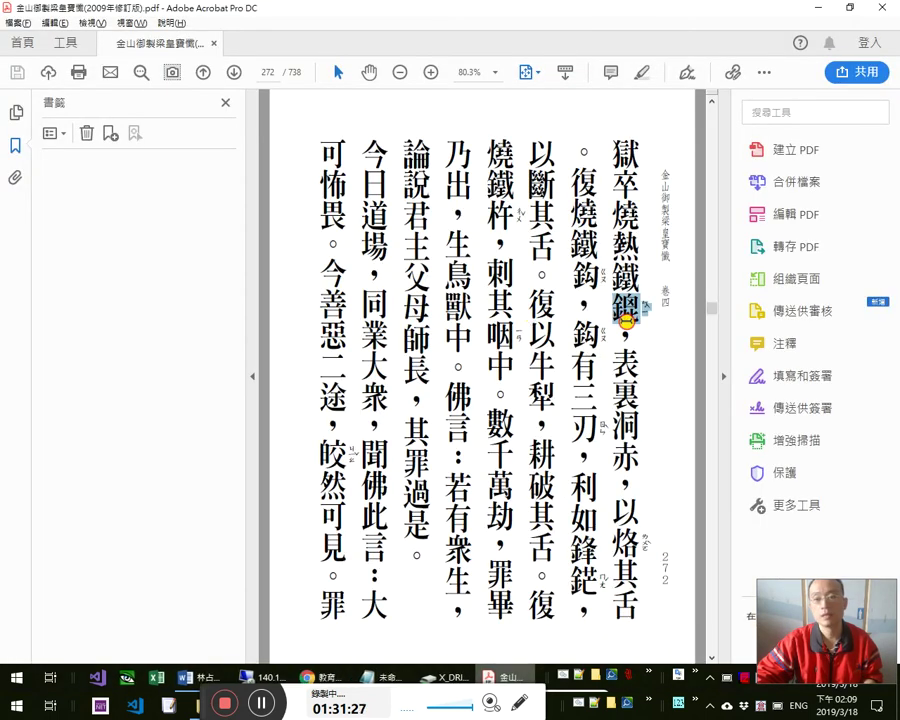
pyautogui.hotkey('alt', 'Tab')
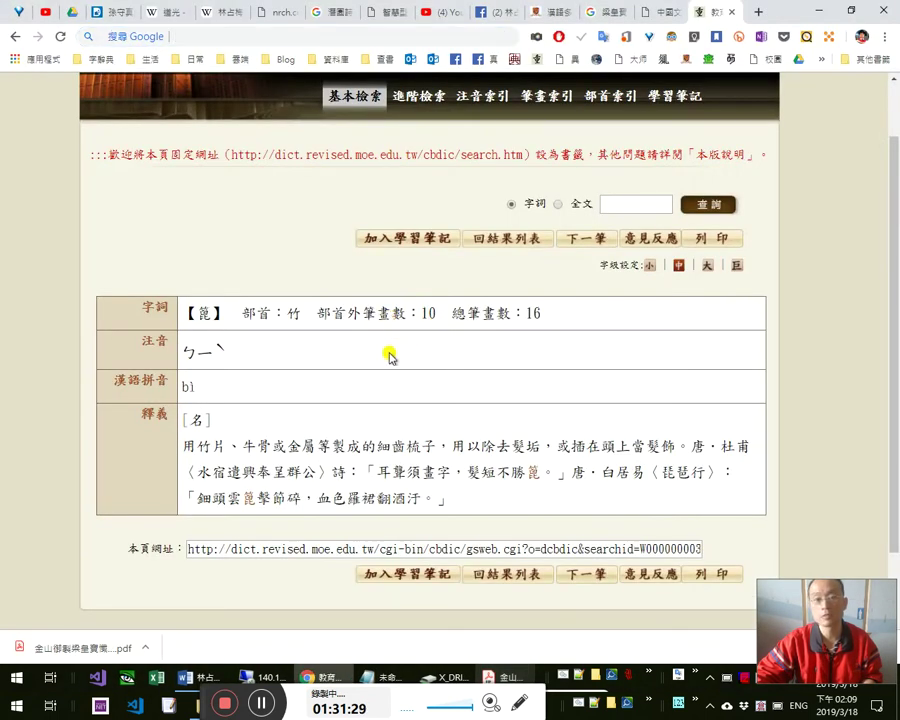
# - Check the 篦頭 entry, then search for 錍, which returns 0 entries
pyautogui.hotkey('alt', 'Left')
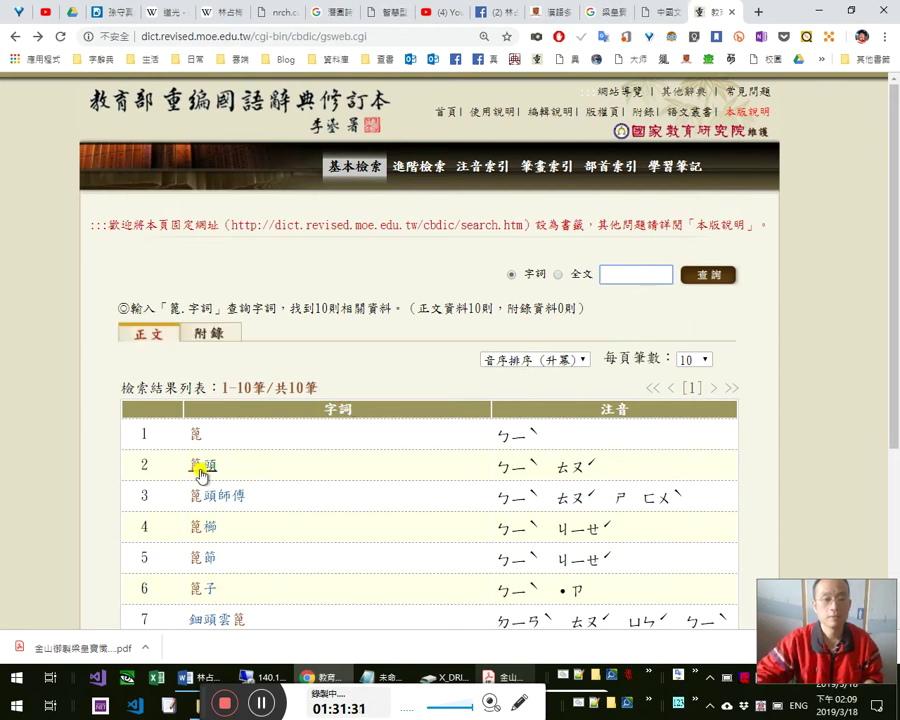
pyautogui.click(203, 468)
pyautogui.scroll(-1, 462, 458)
pyautogui.click(621, 204)
pyautogui.write('錍')
pyautogui.press('Return')
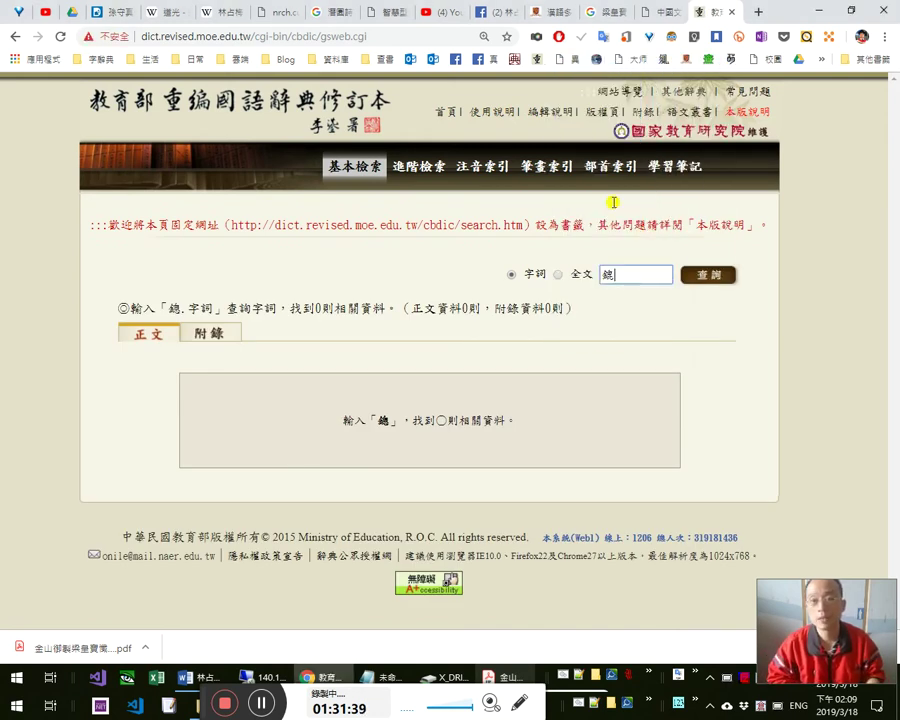
# - Search for 鎞 and open its bì and pī reading entries
pyautogui.press('Return')
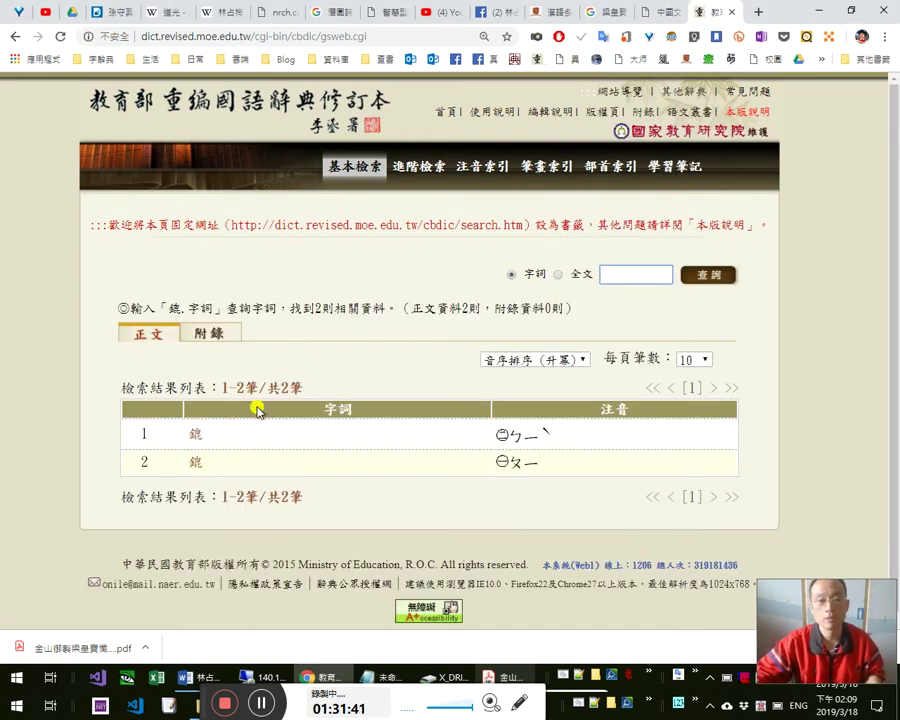
pyautogui.click(196, 434)
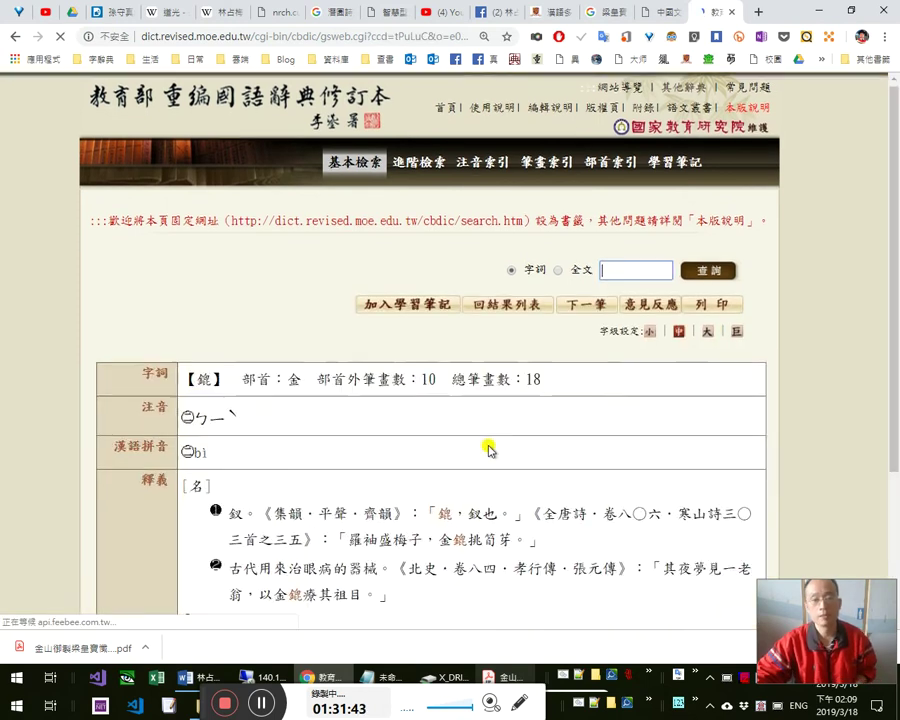
pyautogui.scroll(-3, 283, 477)
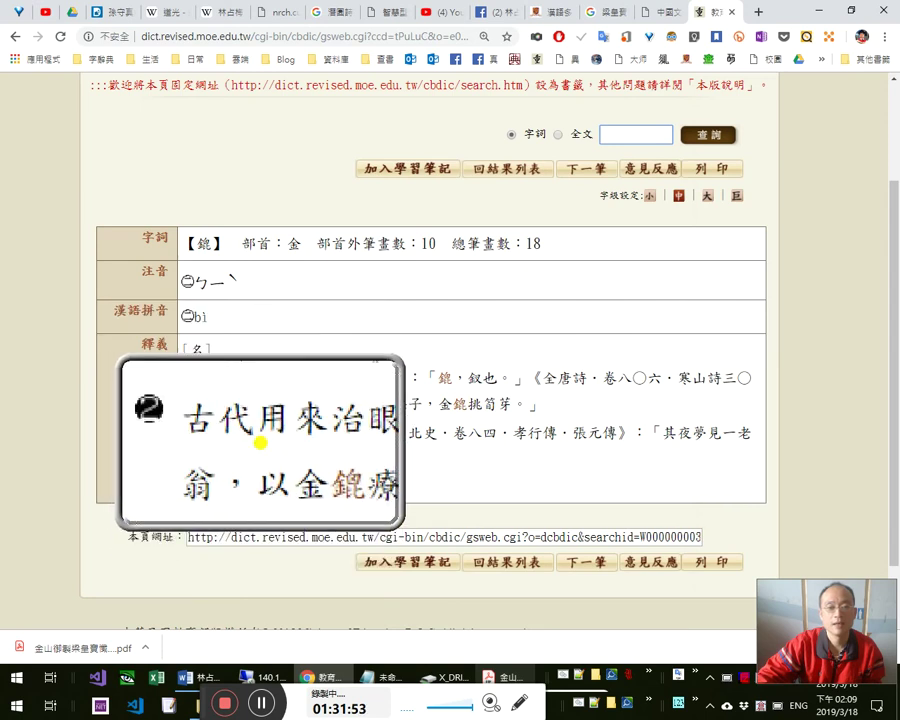
pyautogui.click(213, 494)
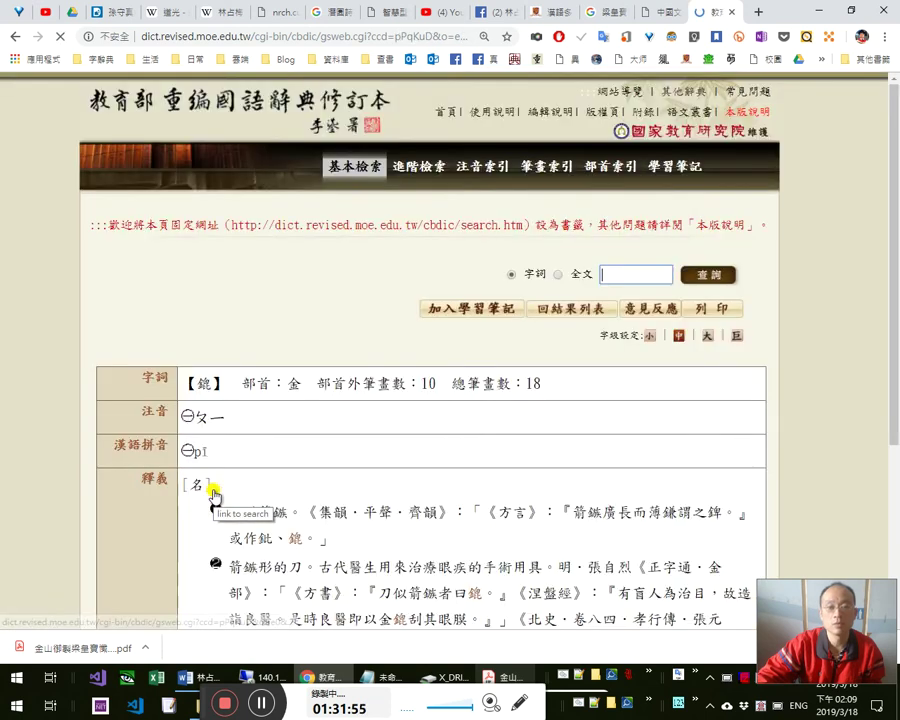
pyautogui.scroll(-2, 537, 457)
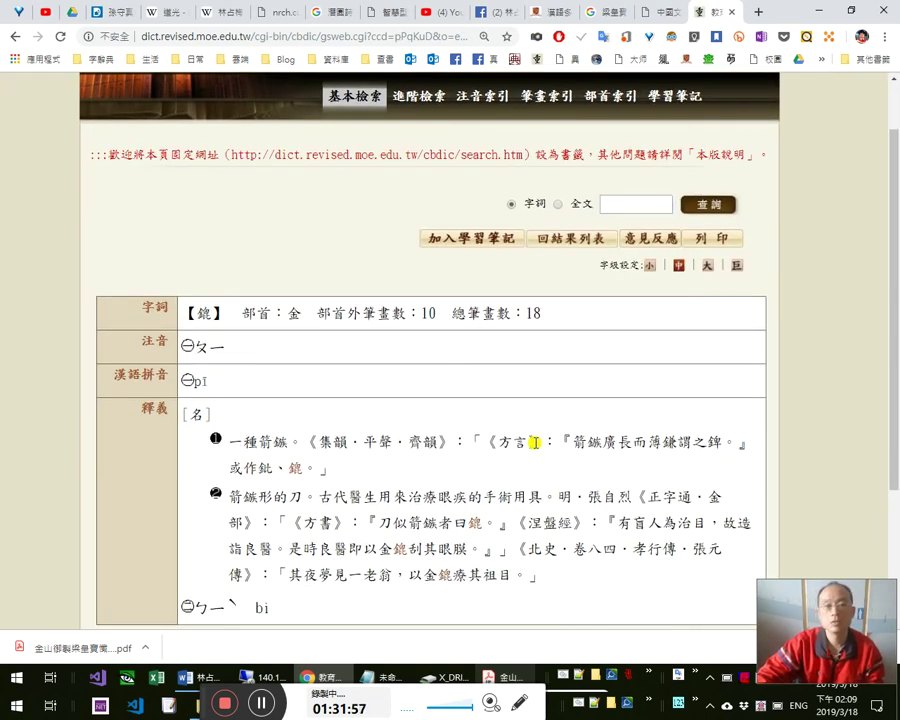
# - Compare the pī definition with the PDF, return to the bì entry, and open 國學大師
pyautogui.hotkey('alt', 'Tab')
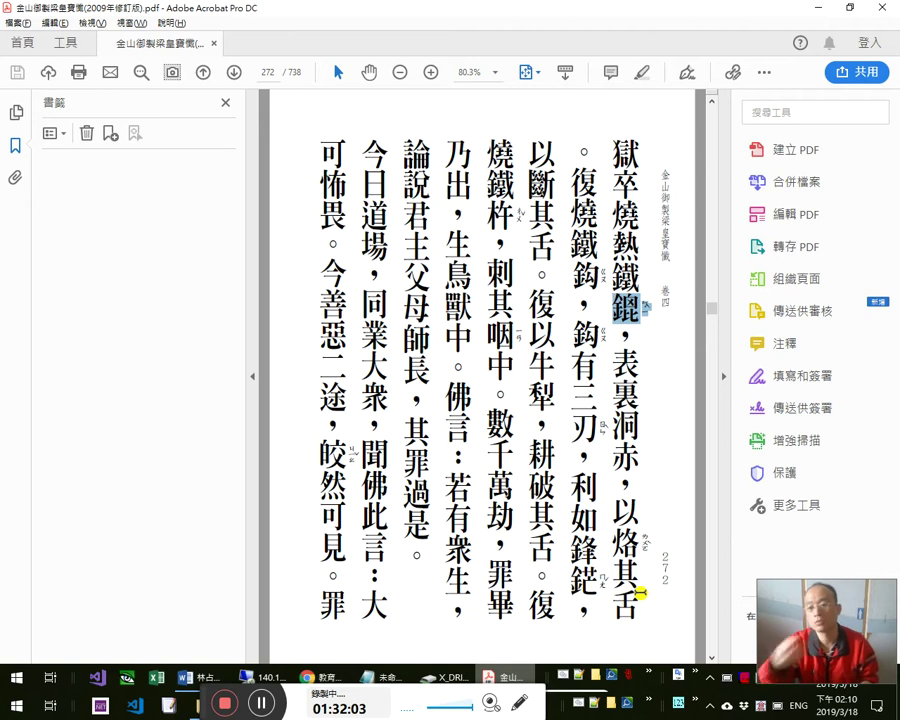
pyautogui.hotkey('alt', 'Tab')
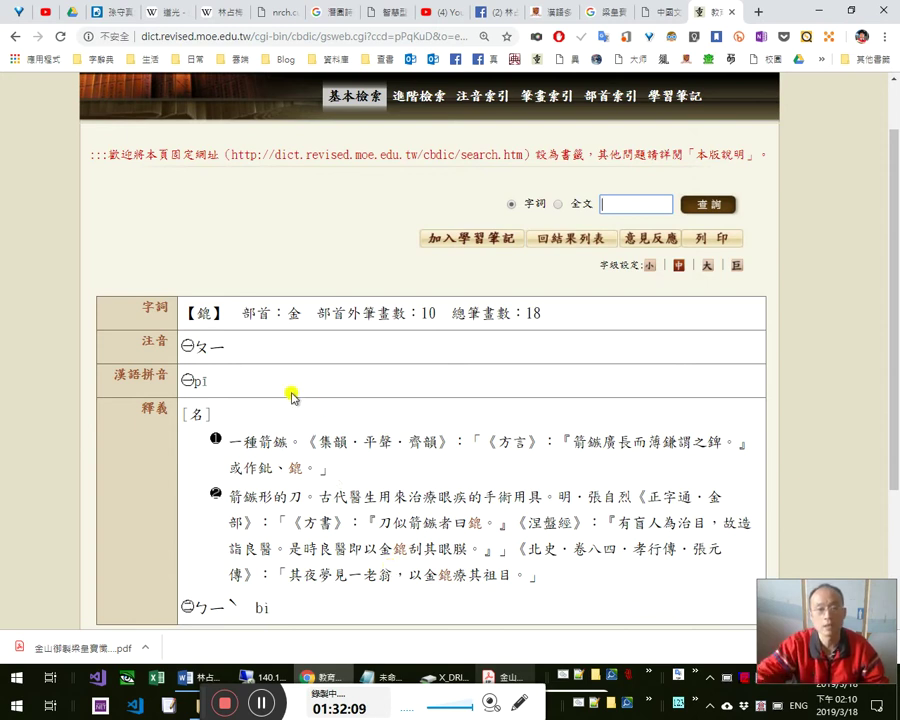
pyautogui.click(302, 495)
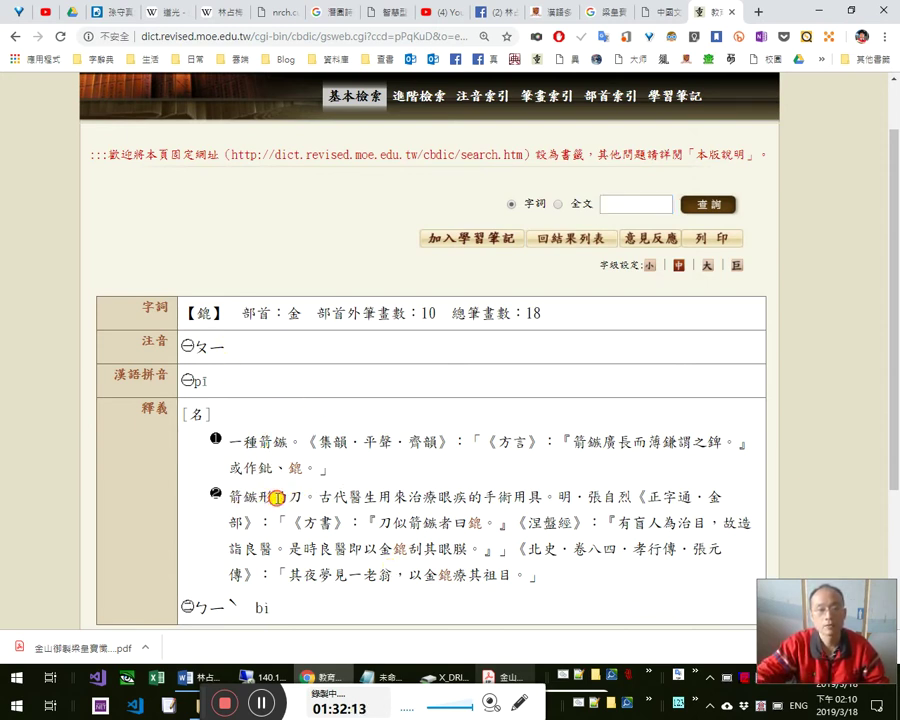
pyautogui.moveTo(274, 497); pyautogui.dragTo(316, 497)
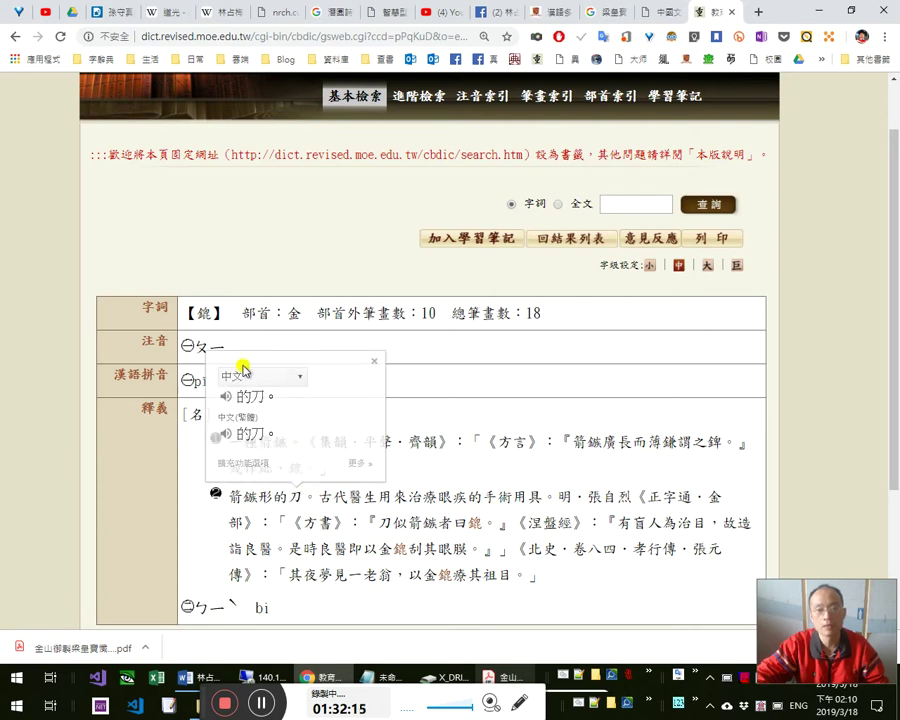
pyautogui.doubleClick(340, 545)
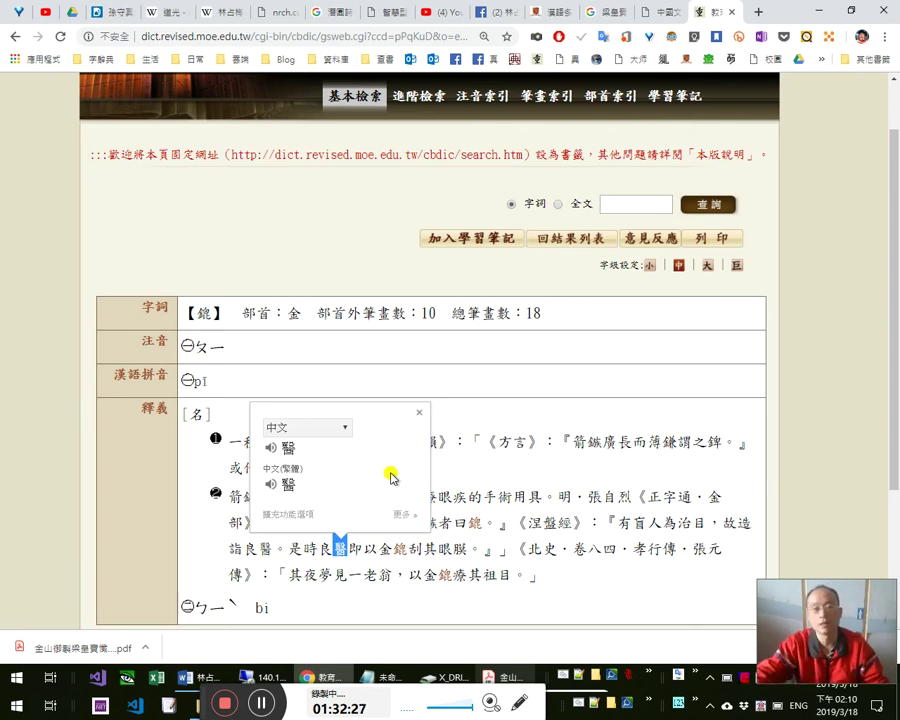
pyautogui.click(356, 344)
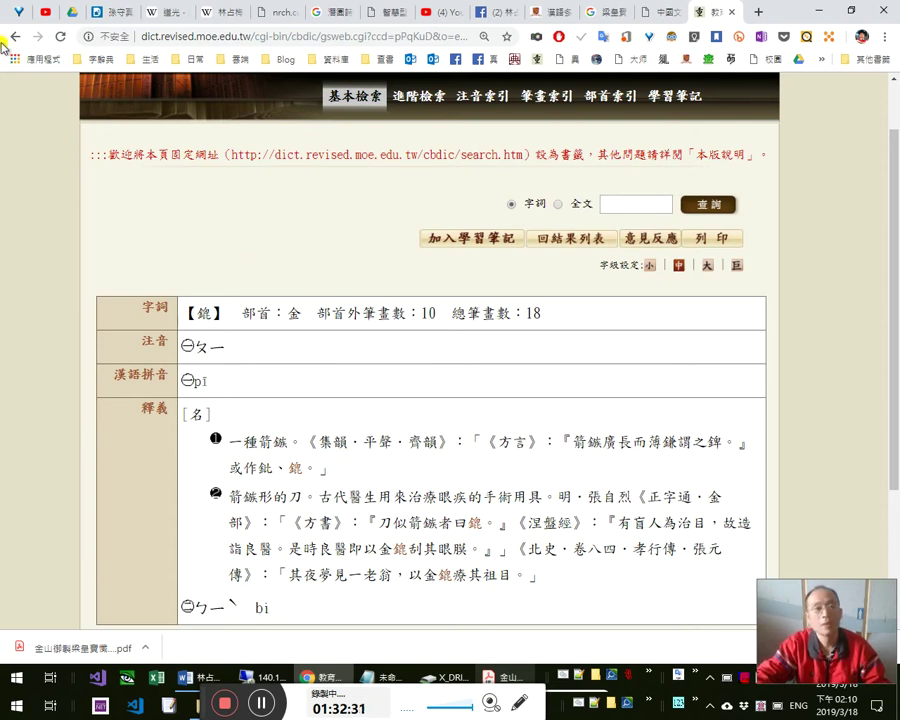
pyautogui.click(10, 37)
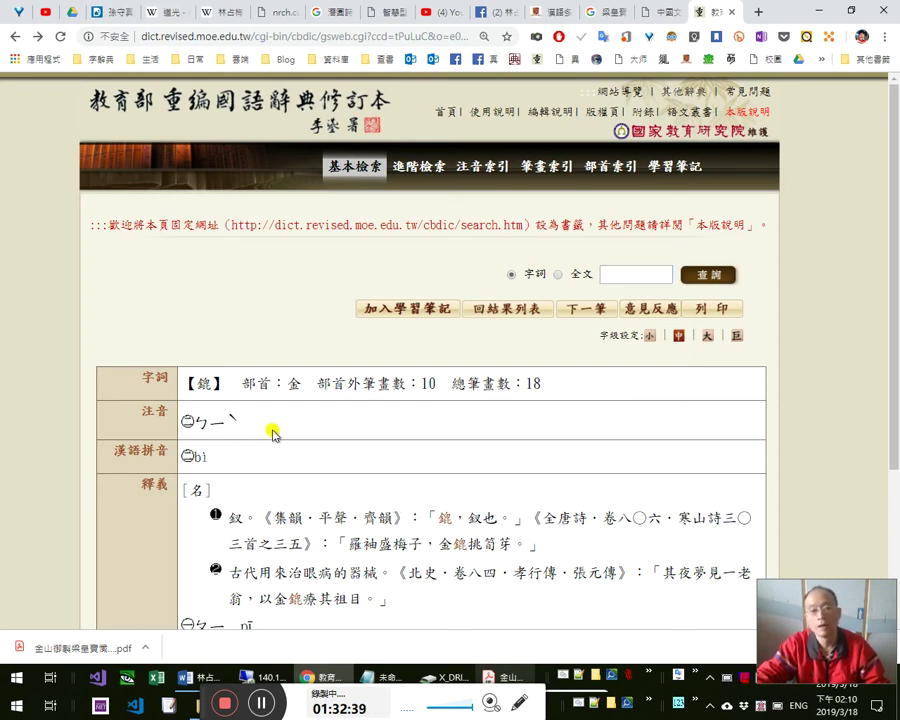
pyautogui.moveTo(230, 520); pyautogui.dragTo(258, 520)
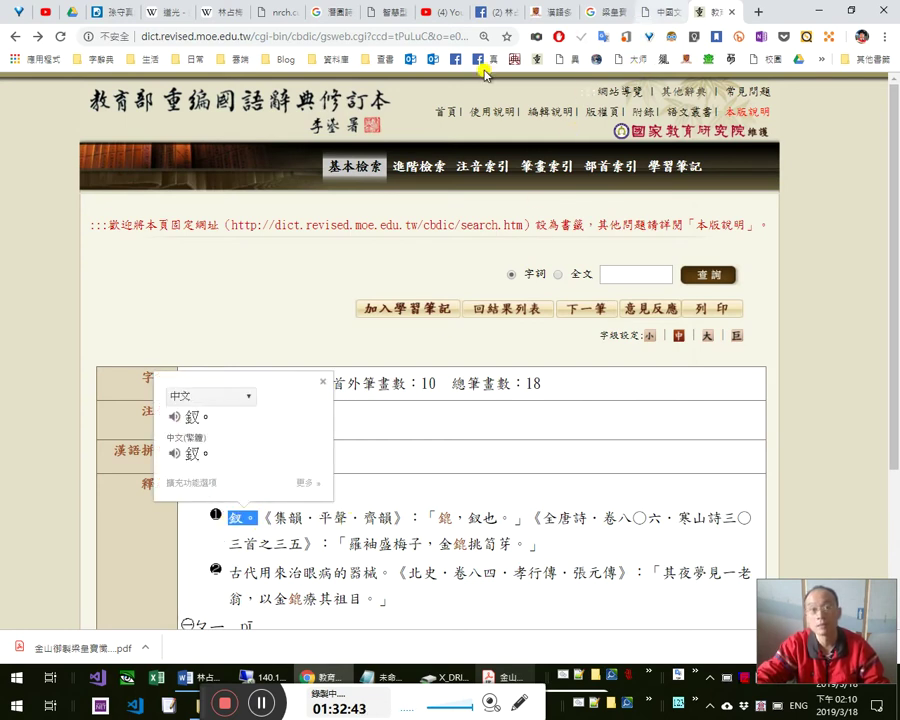
pyautogui.click(645, 59)
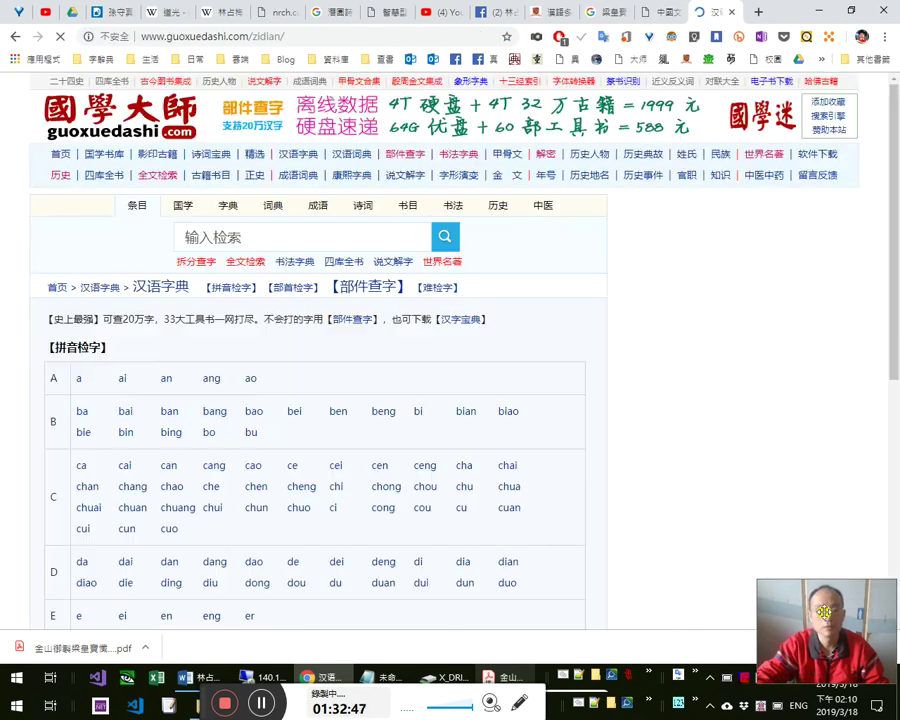
# - Look up the character on 國學大師, reading its 汉语大词典 and 金鎞 entries
pyautogui.click(886, 645)
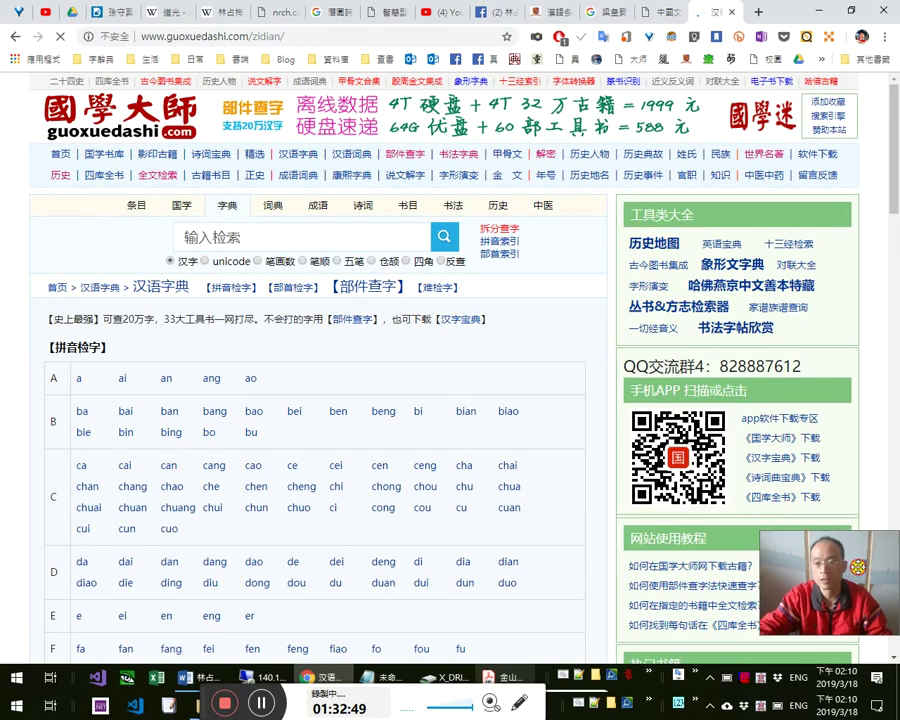
pyautogui.click(220, 235)
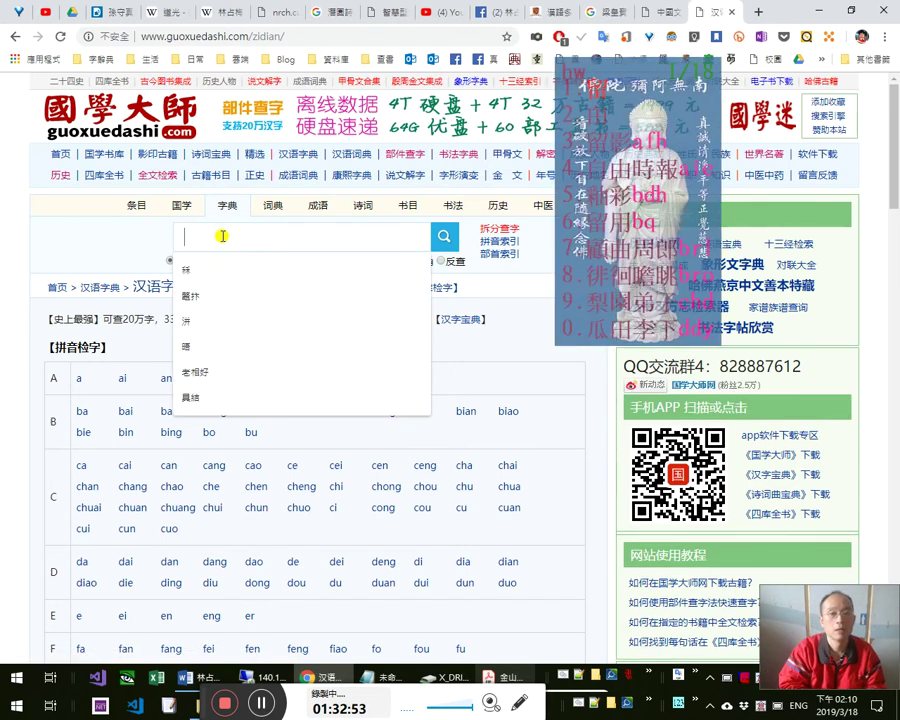
pyautogui.write('鎚')
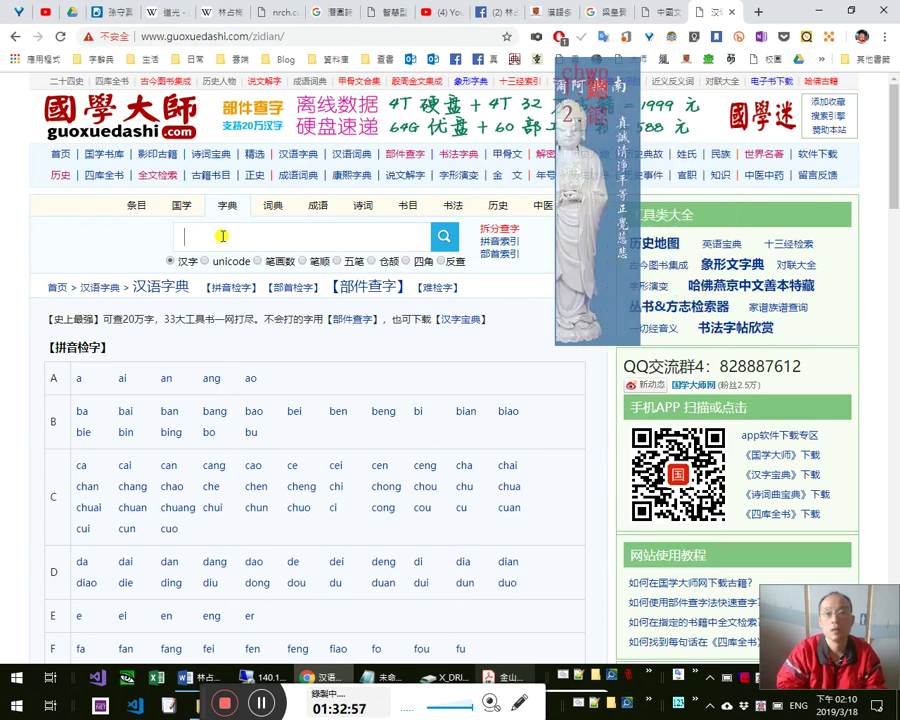
pyautogui.write('鎚')
pyautogui.press('Return')
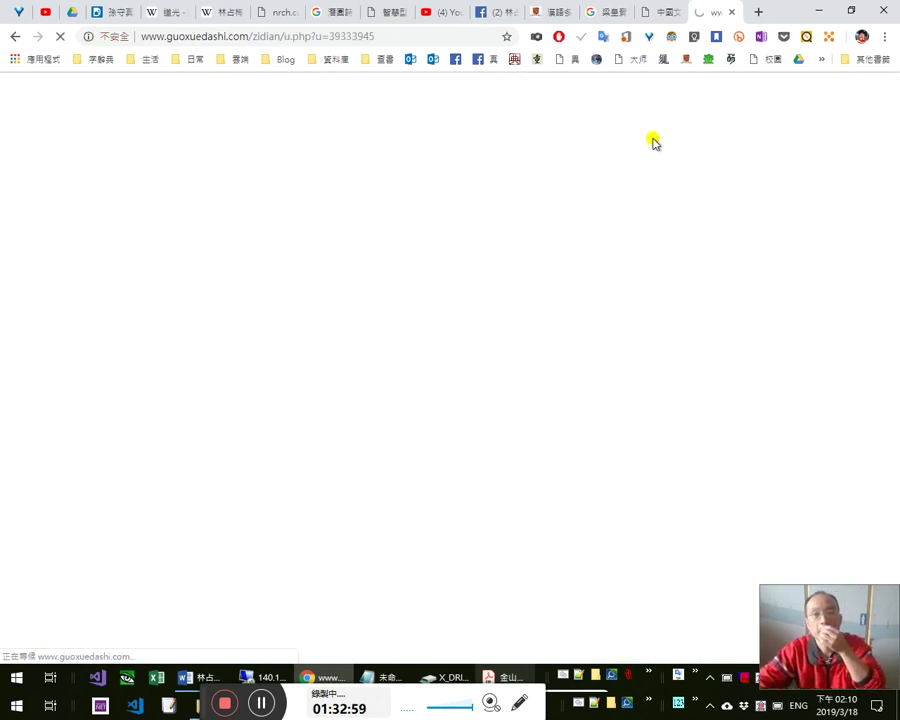
pyautogui.scroll(-3, 409, 454)
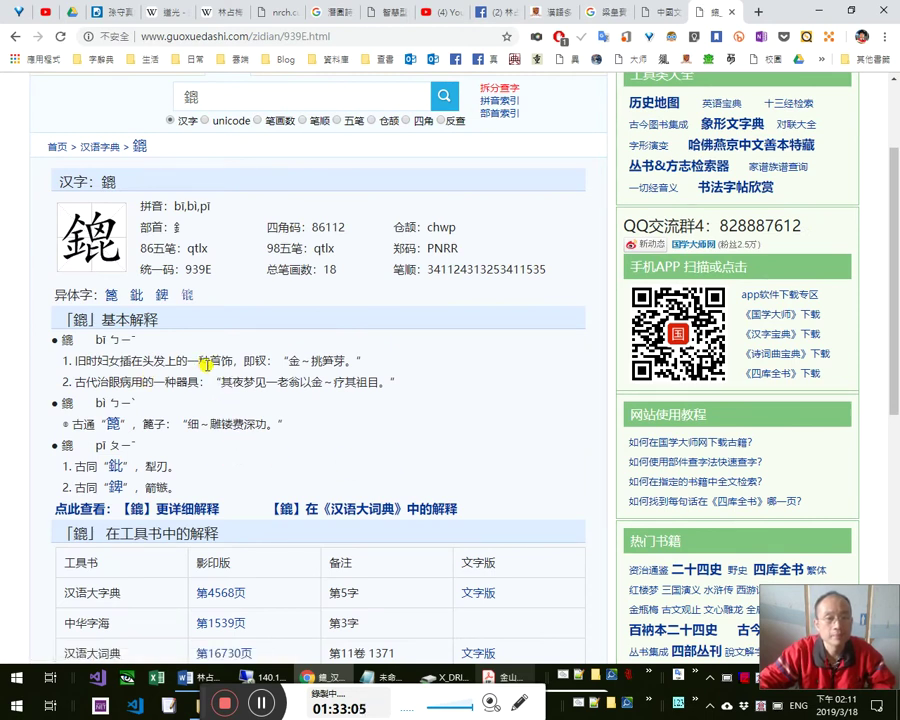
pyautogui.click(377, 508)
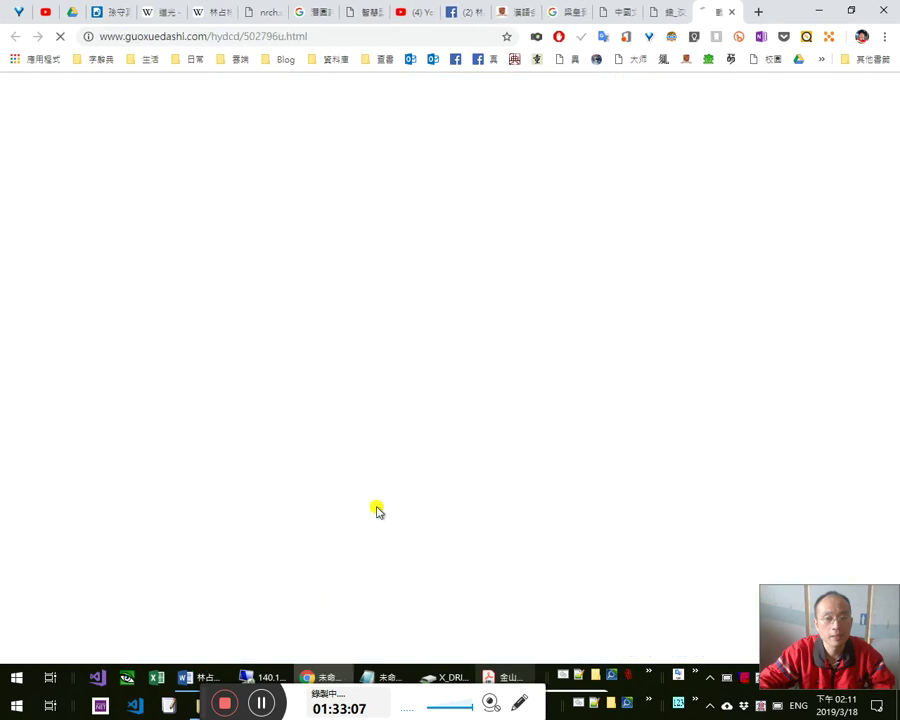
pyautogui.scroll(-4, 532, 348)
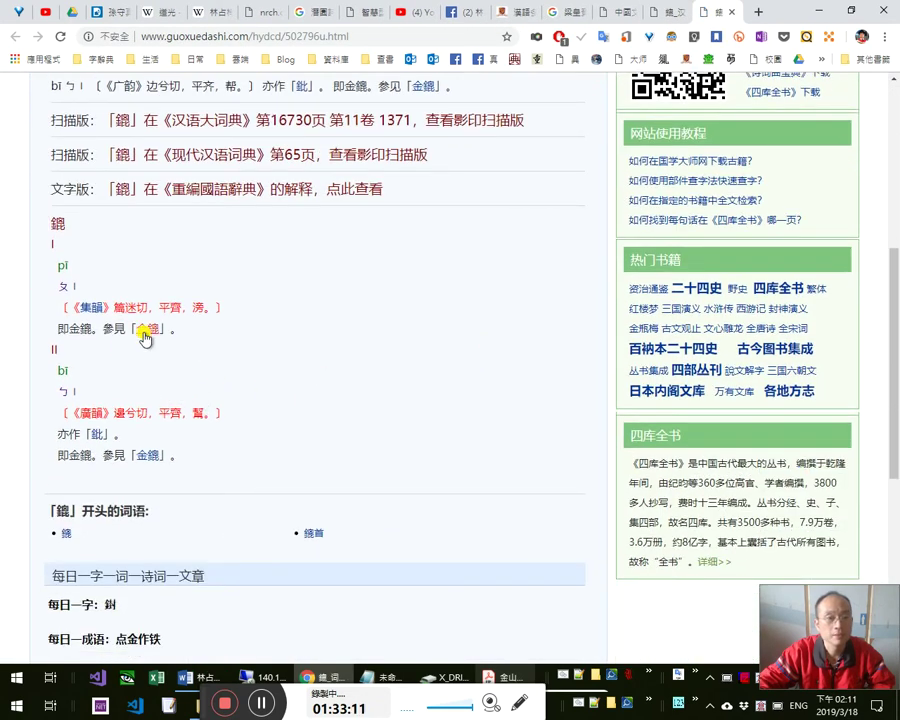
pyautogui.click(148, 326)
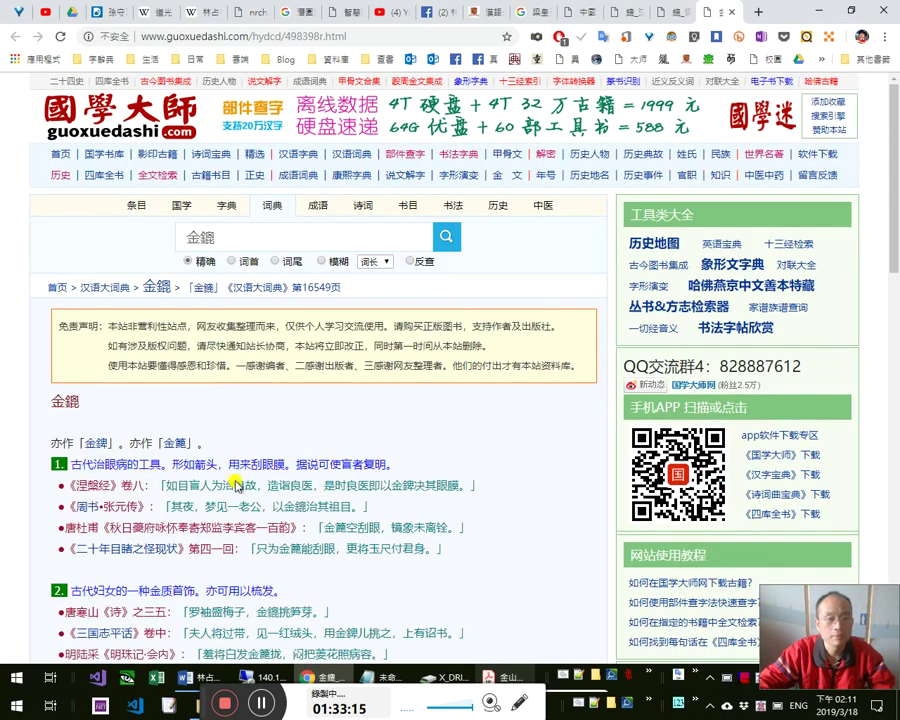
pyautogui.moveTo(393, 463); pyautogui.dragTo(245, 468)
pyautogui.scroll(-1, 238, 465)
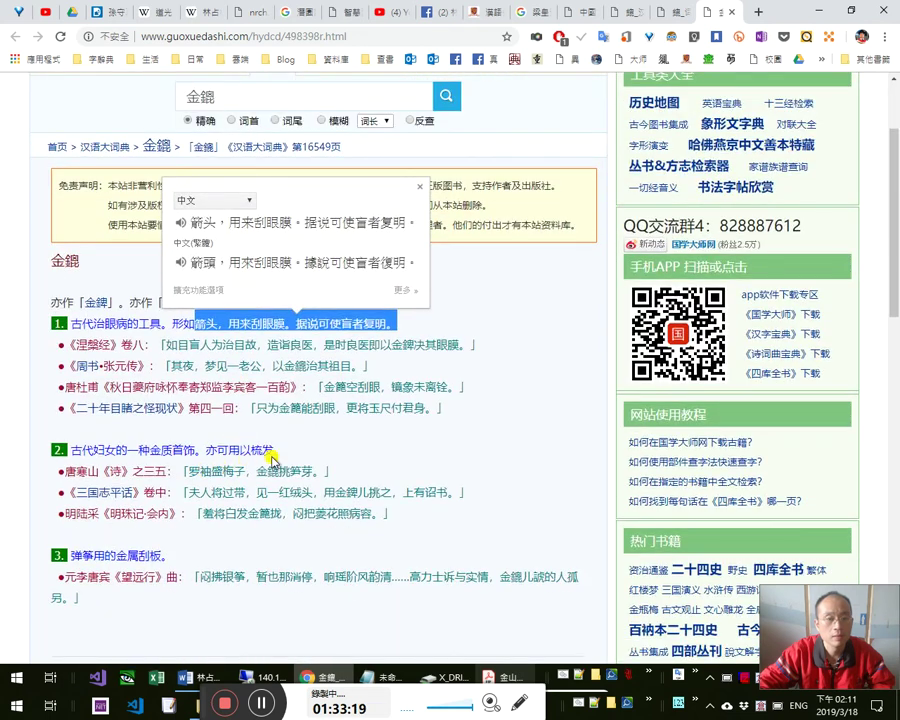
pyautogui.moveTo(284, 451); pyautogui.dragTo(240, 451)
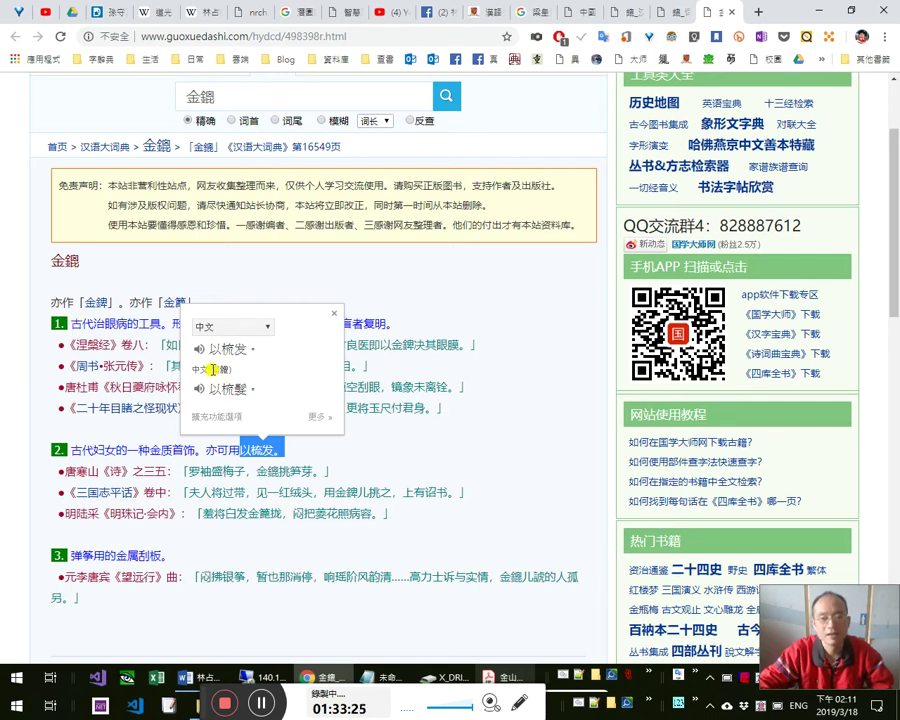
# - Close the 鏕 entry tabs and return to the PCCU e-Campus survey tab
pyautogui.click(731, 19)
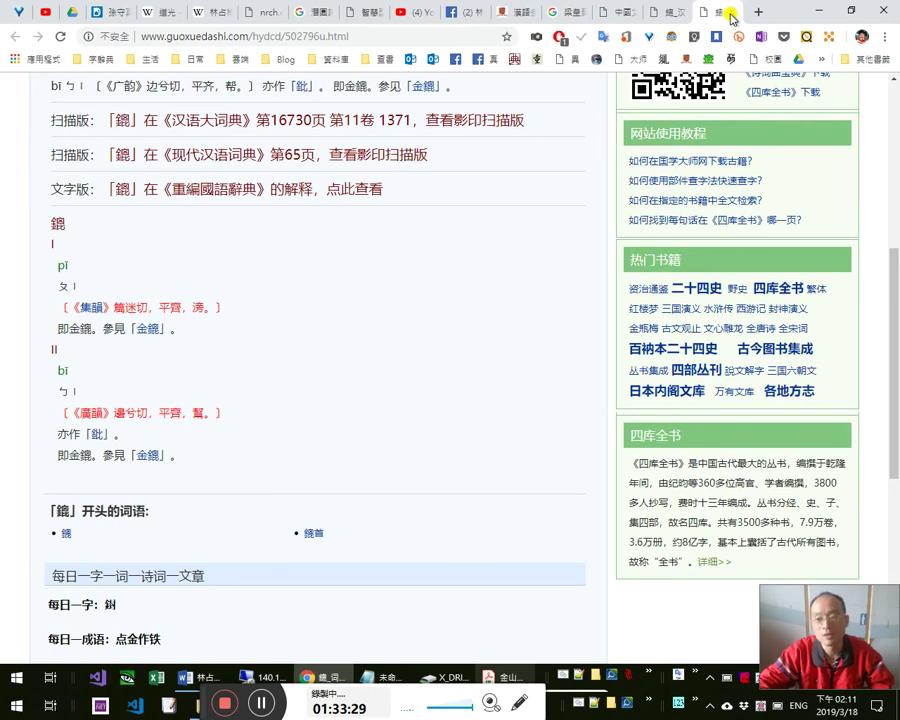
pyautogui.click(731, 19)
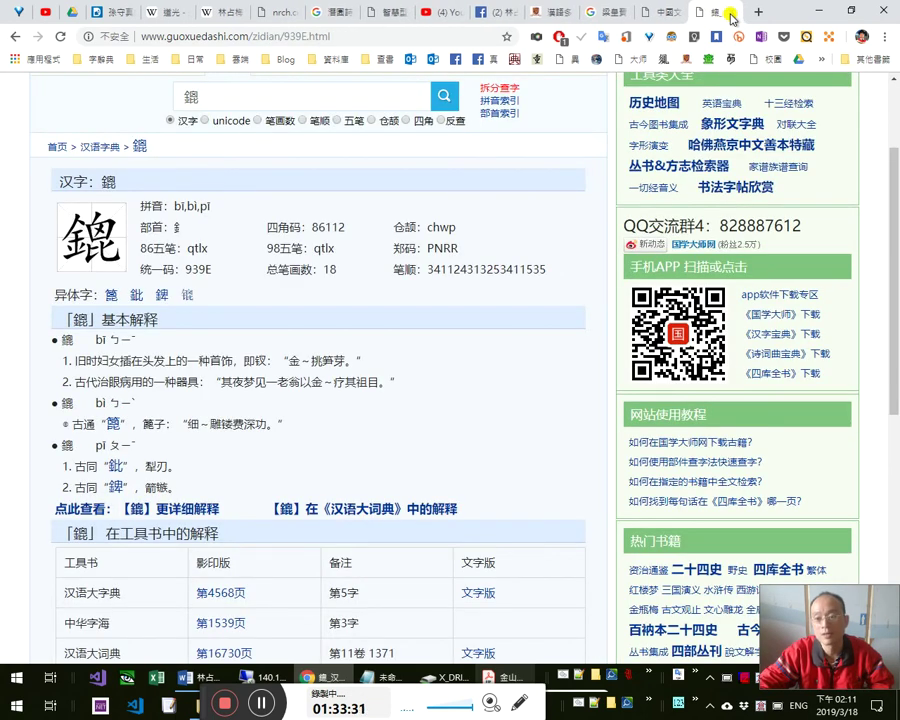
pyautogui.click(731, 17)
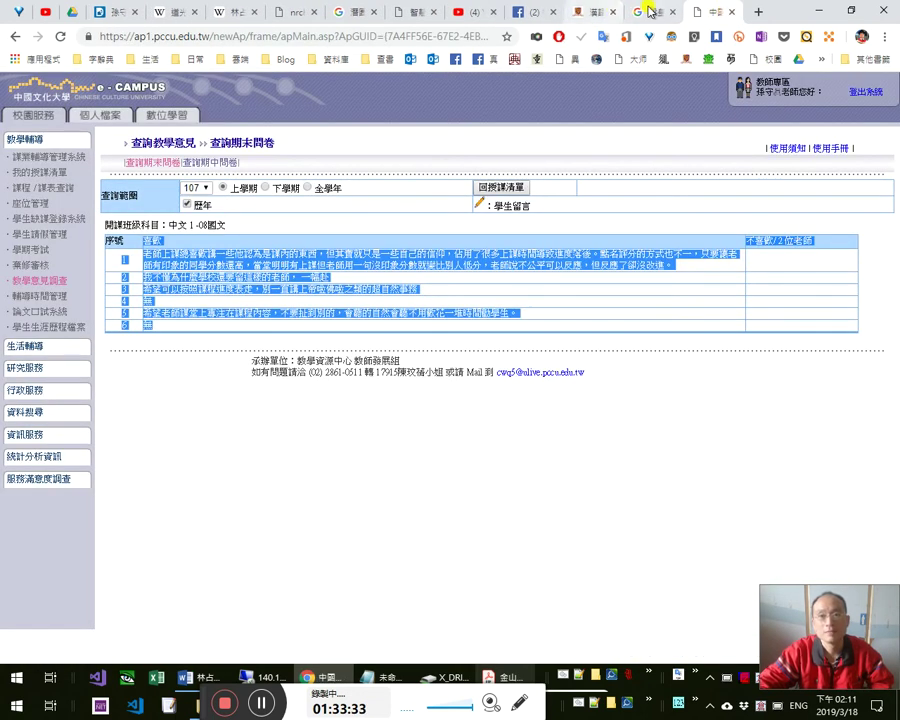
pyautogui.click(645, 12)
pyautogui.click(572, 12)
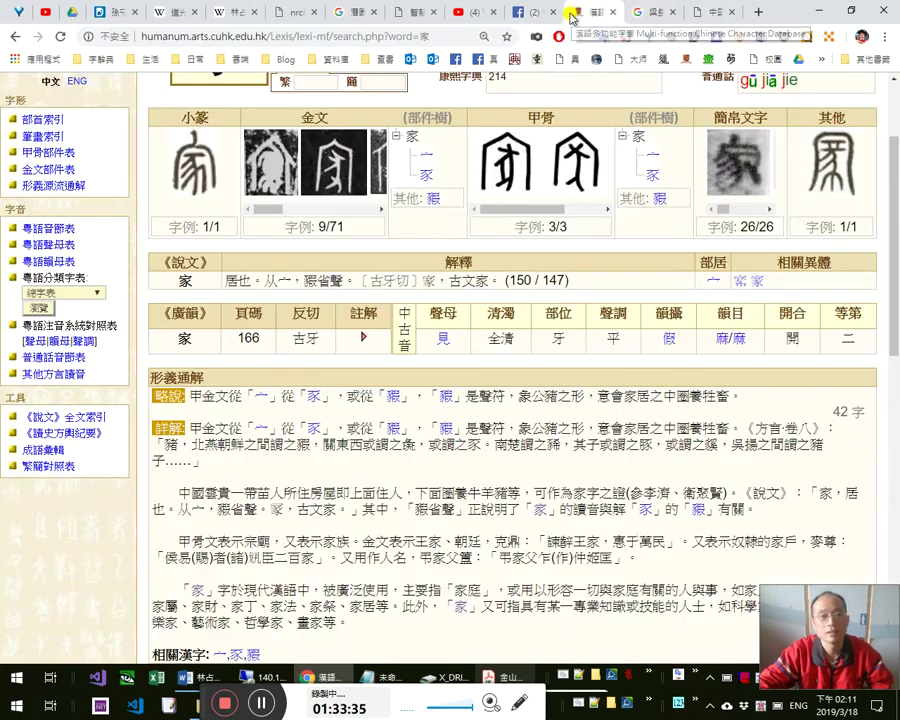
pyautogui.click(652, 12)
pyautogui.click(575, 11)
pyautogui.click(519, 10)
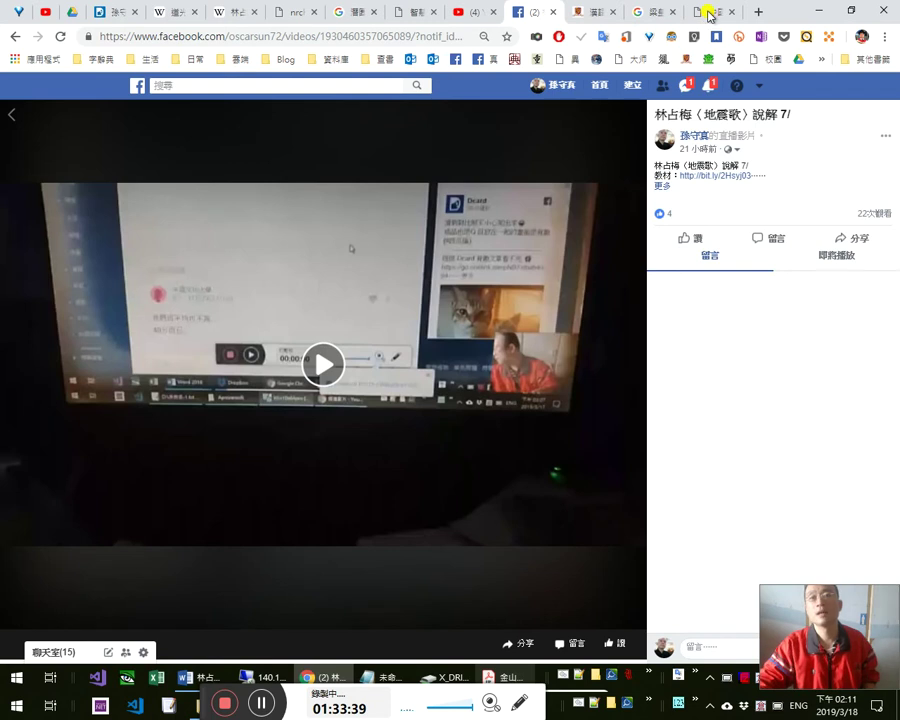
pyautogui.click(706, 12)
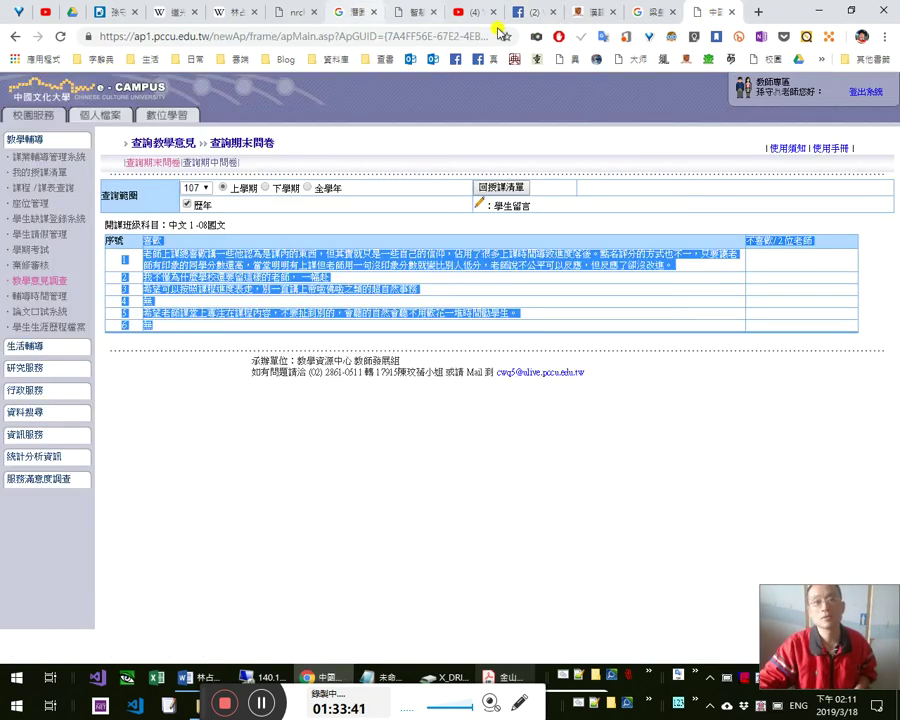
# - Select 論說君主父母師長 on page 272 and add it as a bookmark
pyautogui.click(505, 677)
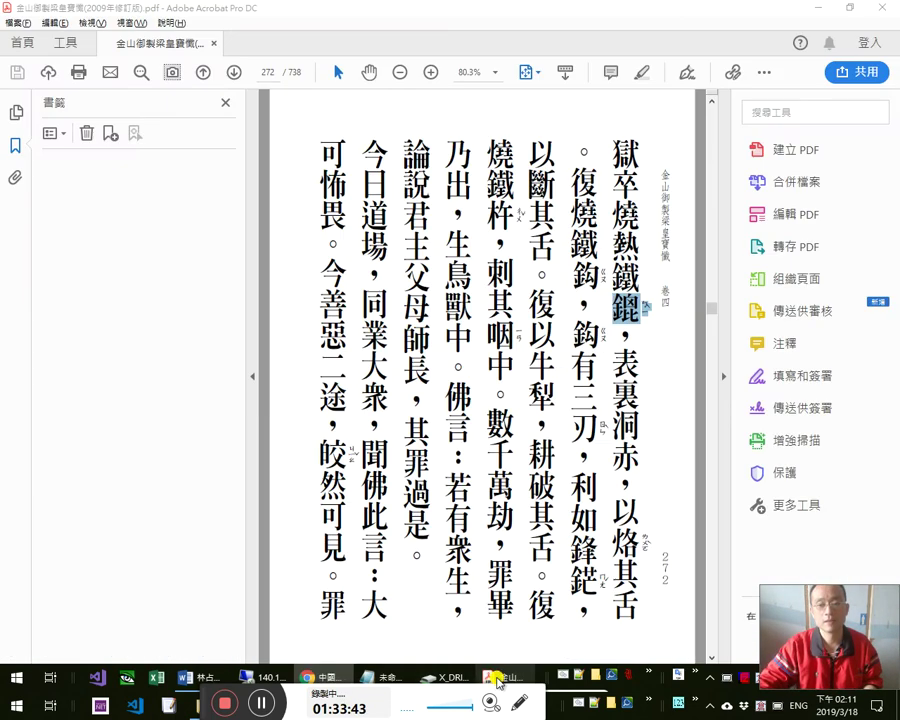
pyautogui.moveTo(410, 142); pyautogui.dragTo(422, 400)
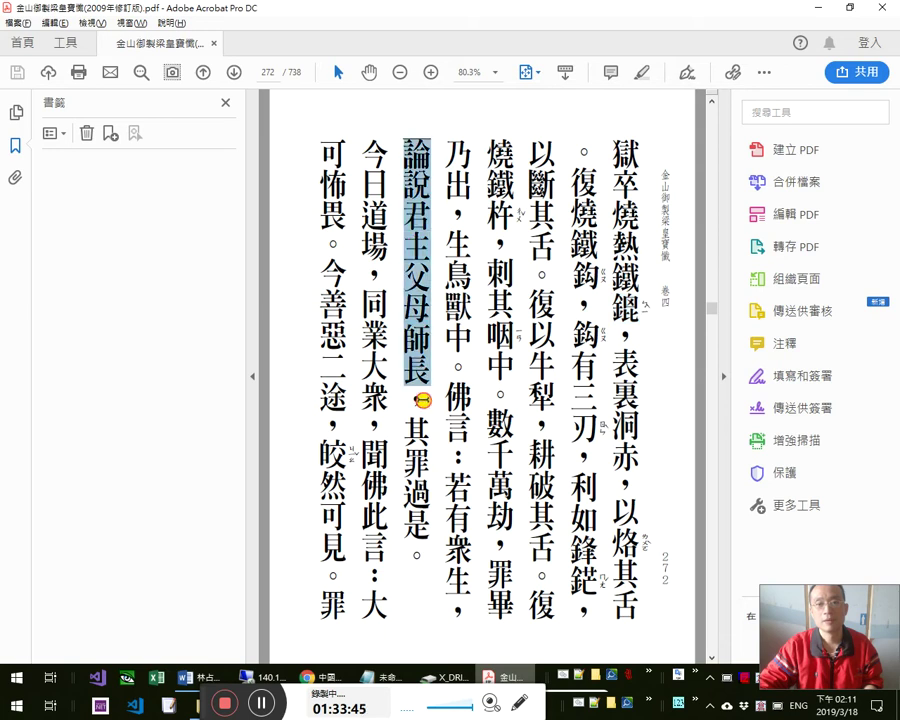
pyautogui.click(784, 344)
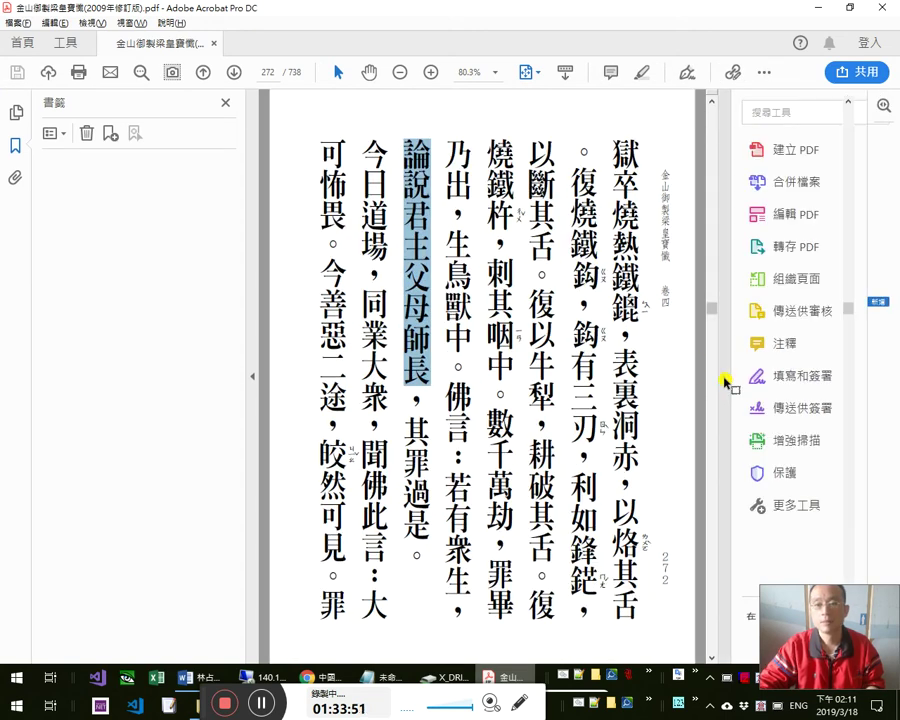
pyautogui.click(726, 381)
pyautogui.rightClick(500, 242)
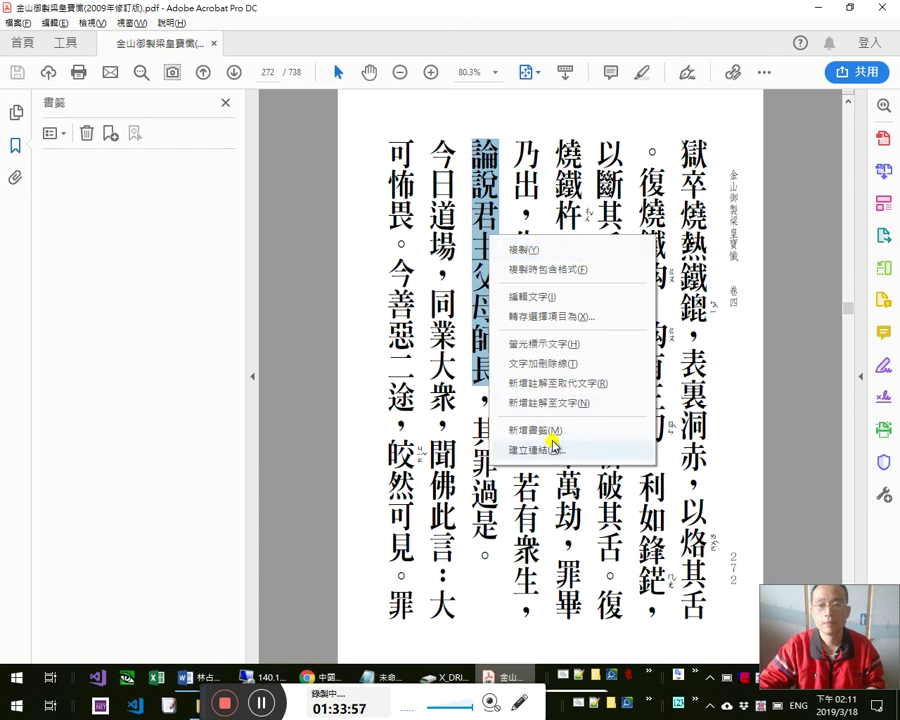
pyautogui.click(586, 410)
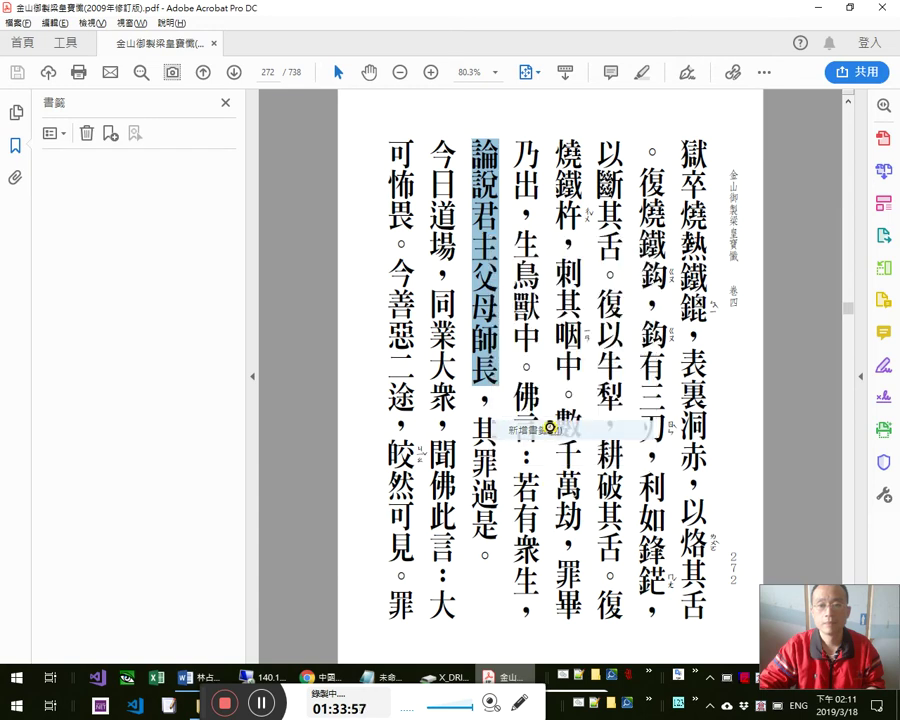
pyautogui.hotkey('ctrl', 'b')
# - Highlight 論說君主父母師長 in yellow and close the PDF
pyautogui.rightClick(491, 204)
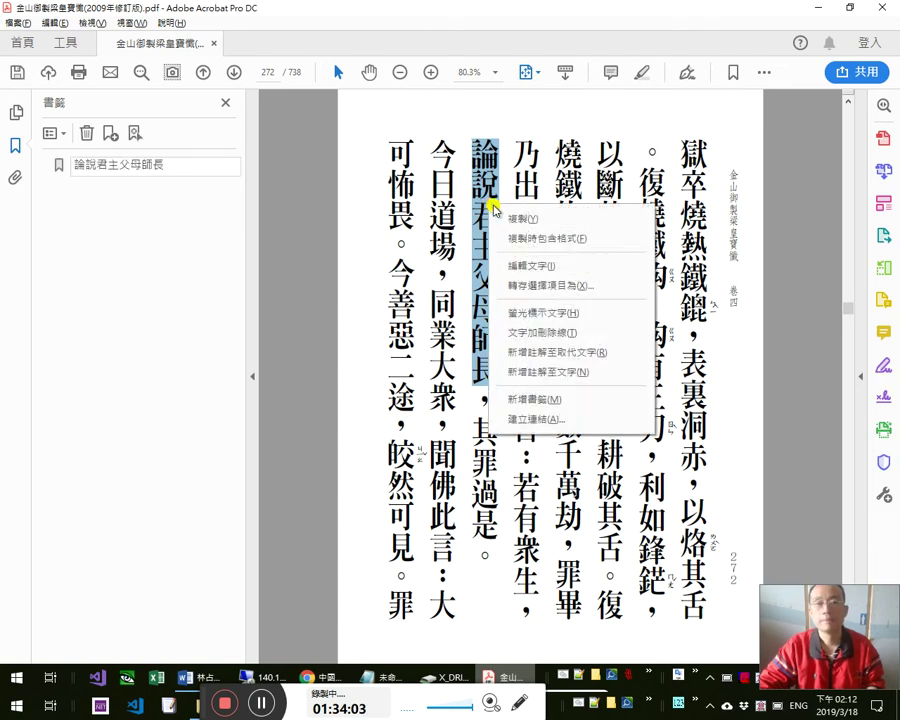
pyautogui.press('Escape')
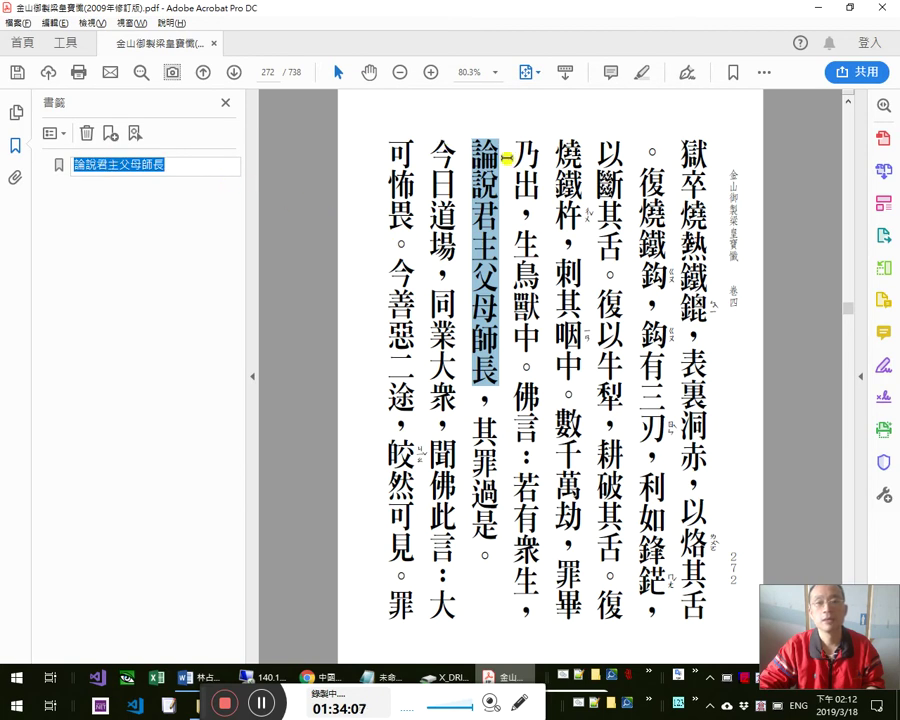
pyautogui.rightClick(492, 178)
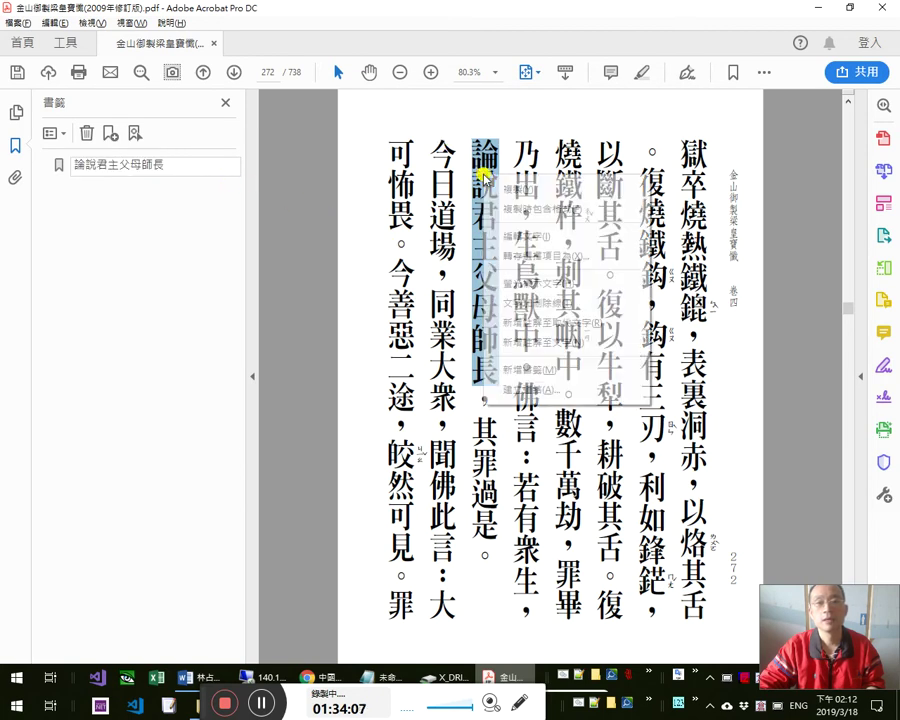
pyautogui.click(515, 284)
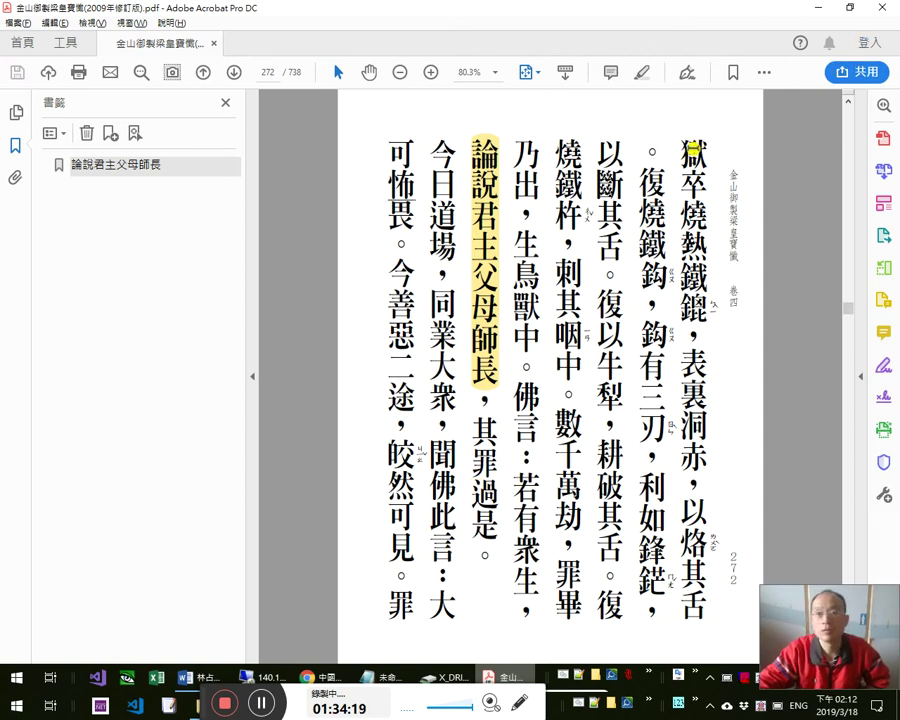
pyautogui.hotkey('ctrl', 'w')
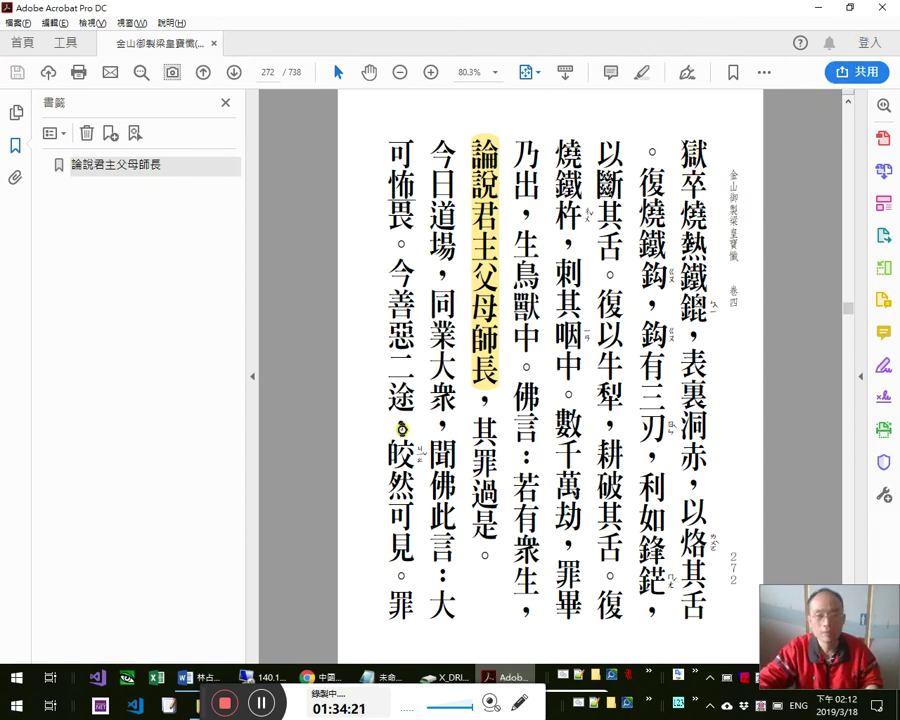
# - Open My Drive in a new tab, navigate to 修行 › 經典, and return to X_DRIVE
pyautogui.click(452, 676)
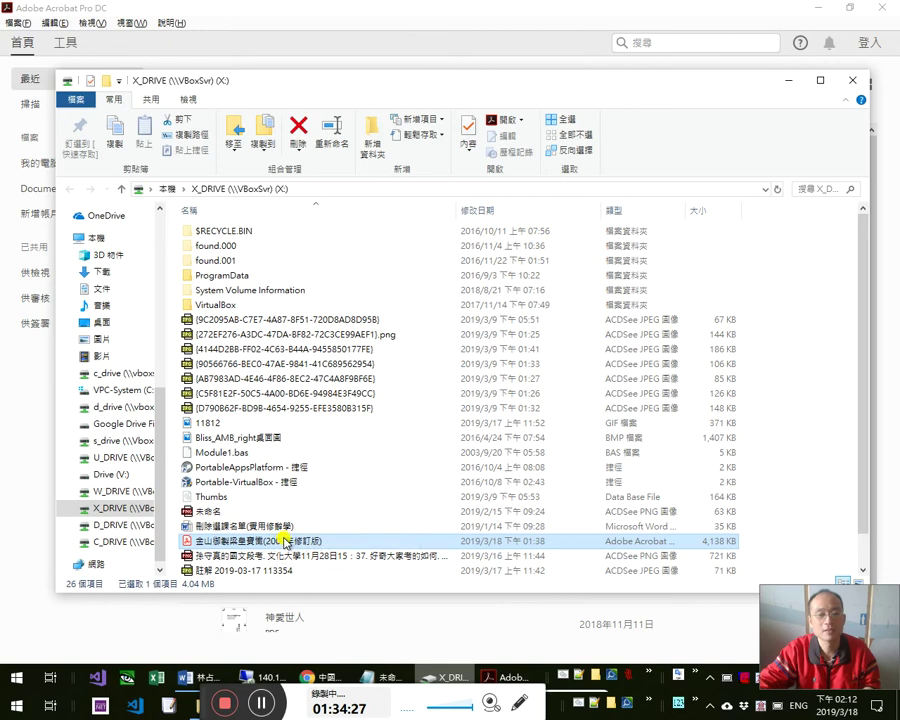
pyautogui.hotkey('alt', 'Tab')
pyautogui.hotkey('alt', 'Tab')
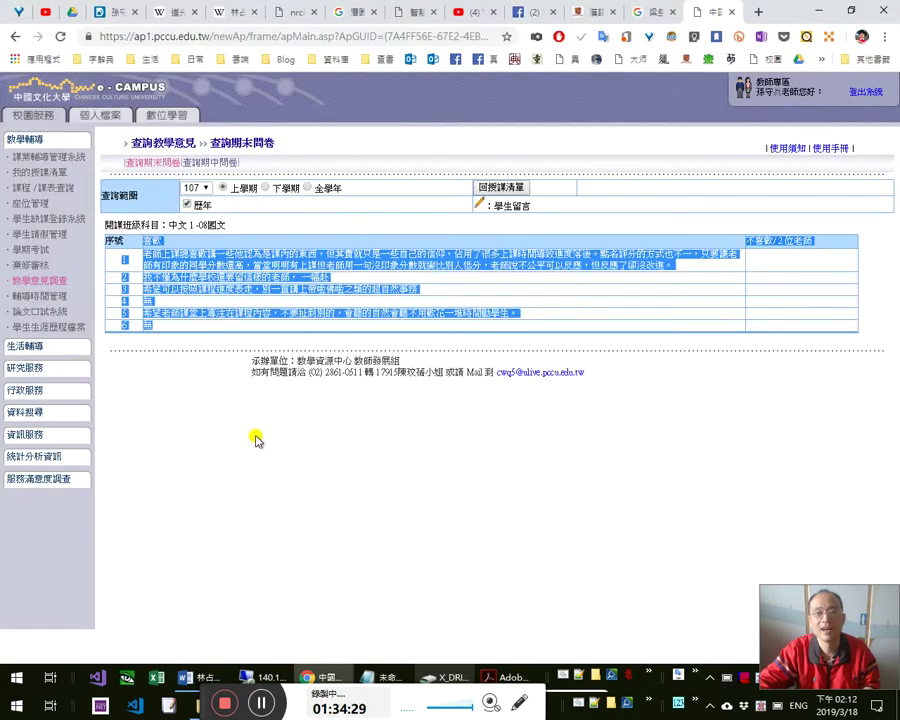
pyautogui.click(72, 13)
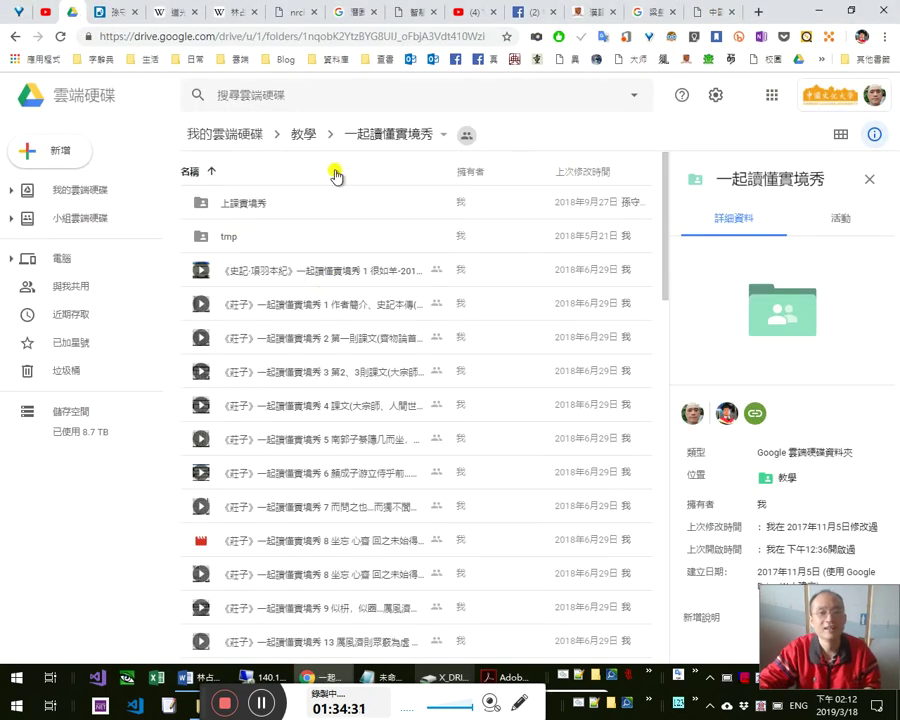
pyautogui.middleClick(800, 60)
pyautogui.click(713, 13)
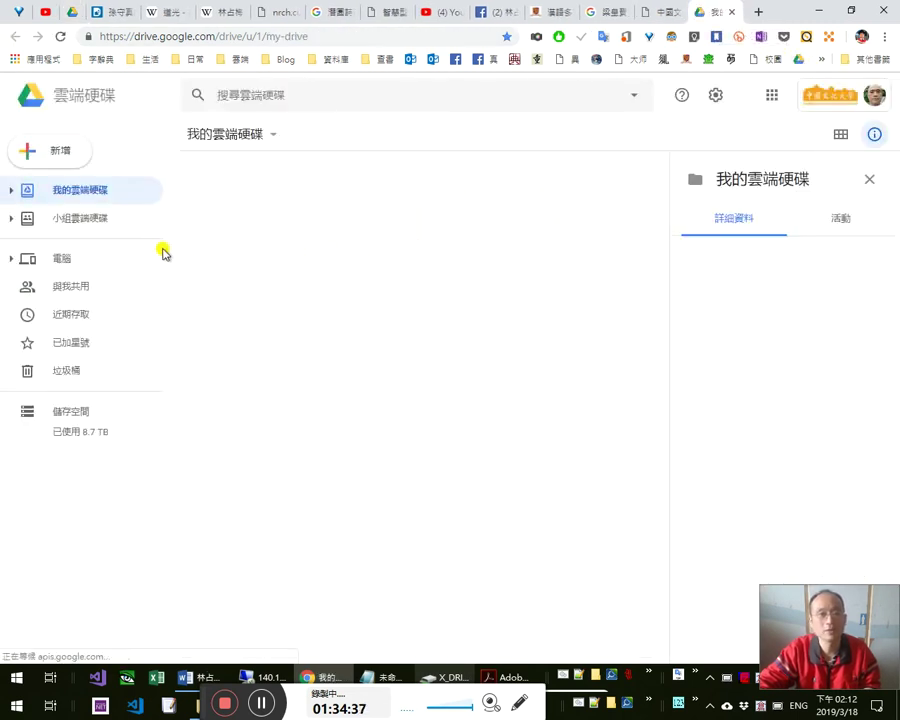
pyautogui.doubleClick(227, 201)
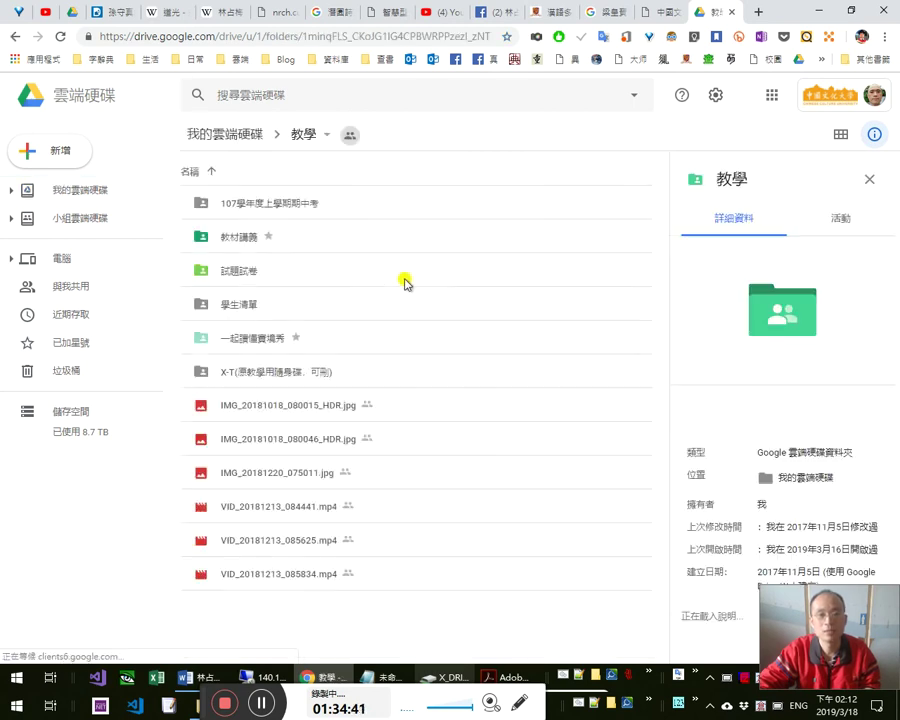
pyautogui.click(304, 246)
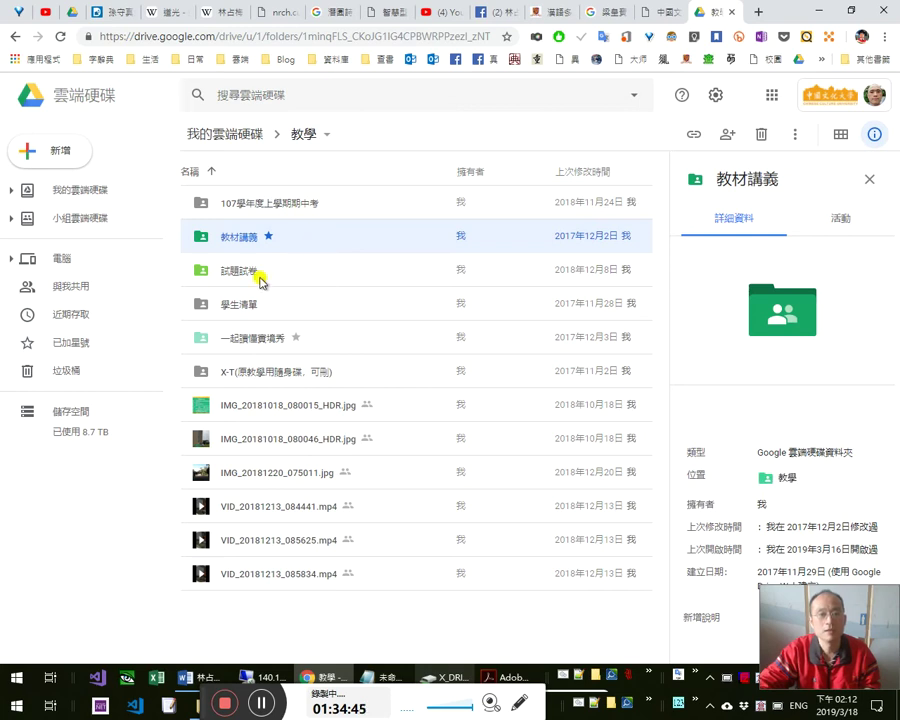
pyautogui.click(238, 134)
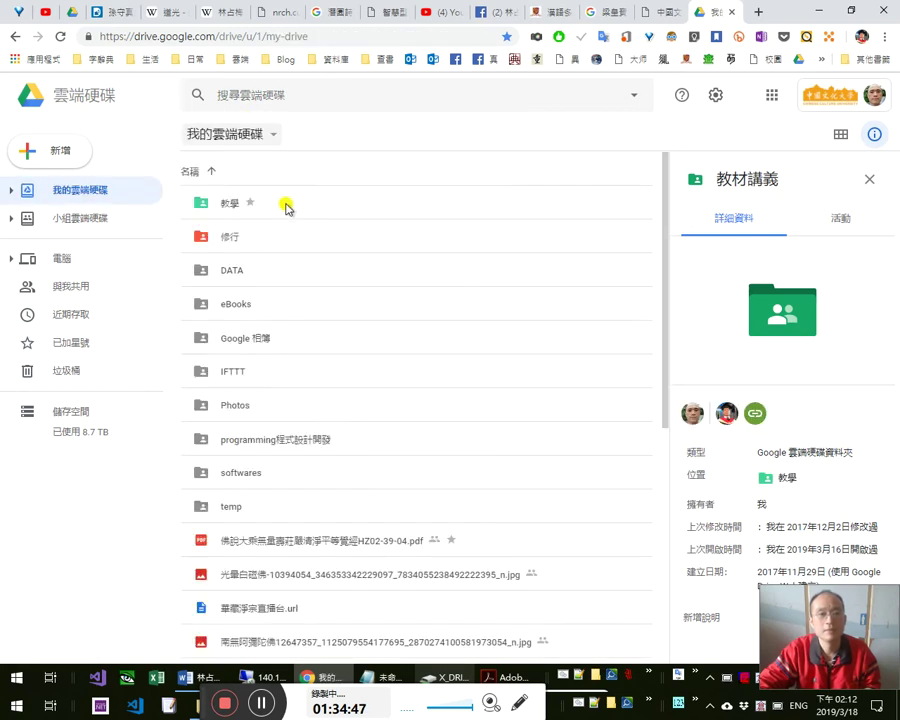
pyautogui.doubleClick(273, 235)
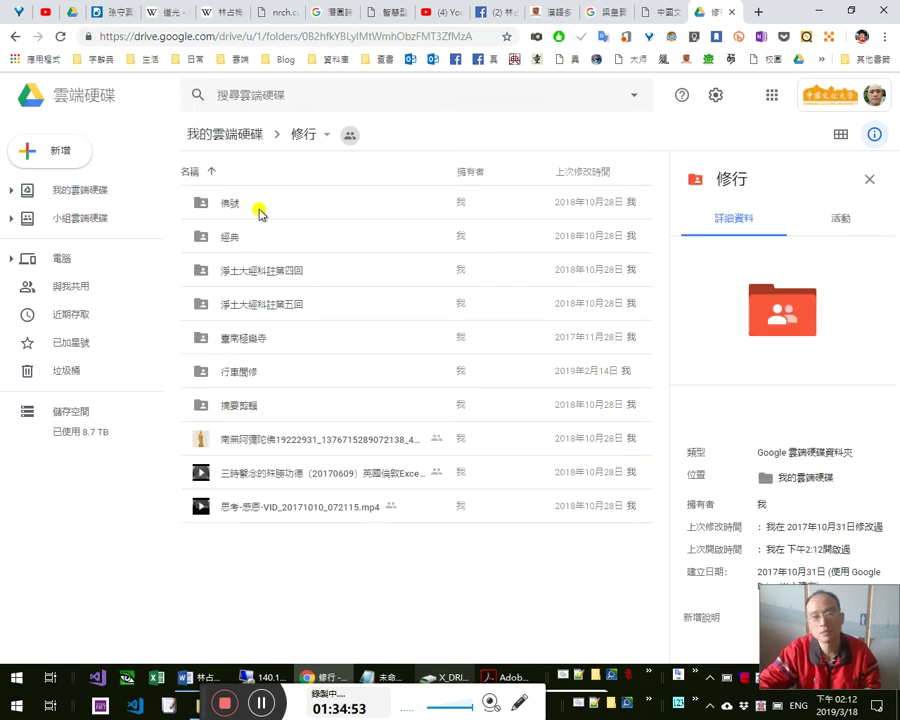
pyautogui.doubleClick(271, 240)
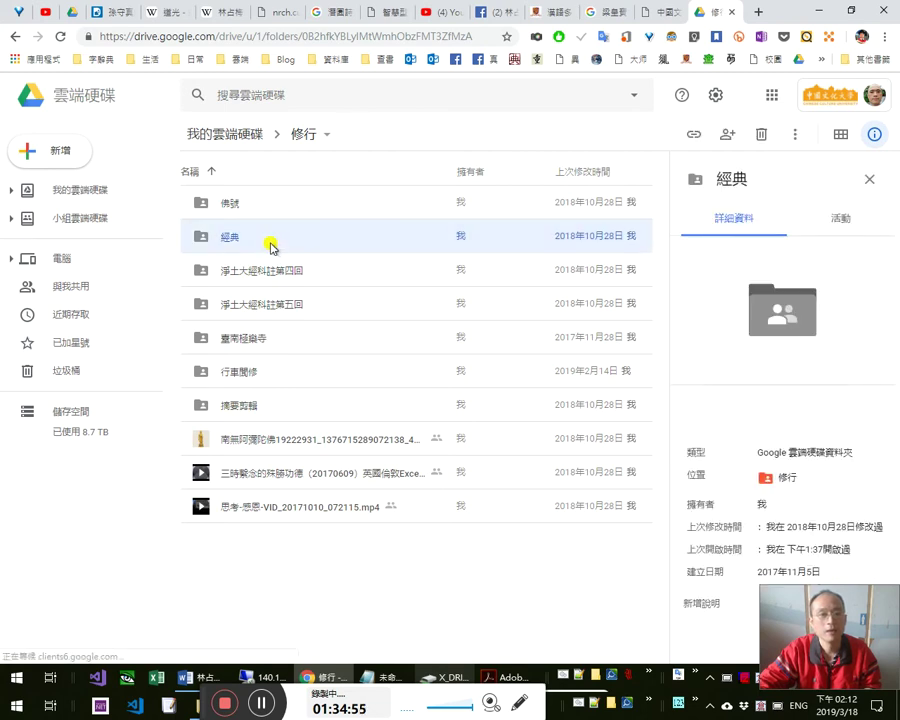
pyautogui.hotkey('alt', 'Tab')
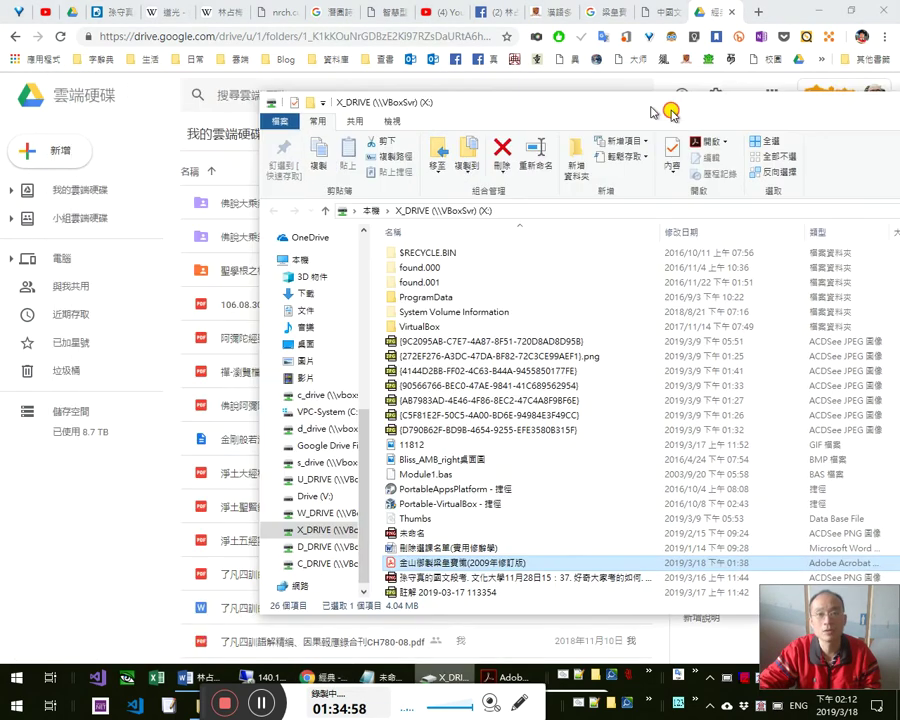
# - Upload 金山御製梁皇寶懺(2009年修訂版).pdf into the Google Drive 經典 folder
pyautogui.moveTo(670, 112); pyautogui.dragTo(747, 116)
pyautogui.moveTo(481, 568); pyautogui.dragTo(296, 535)
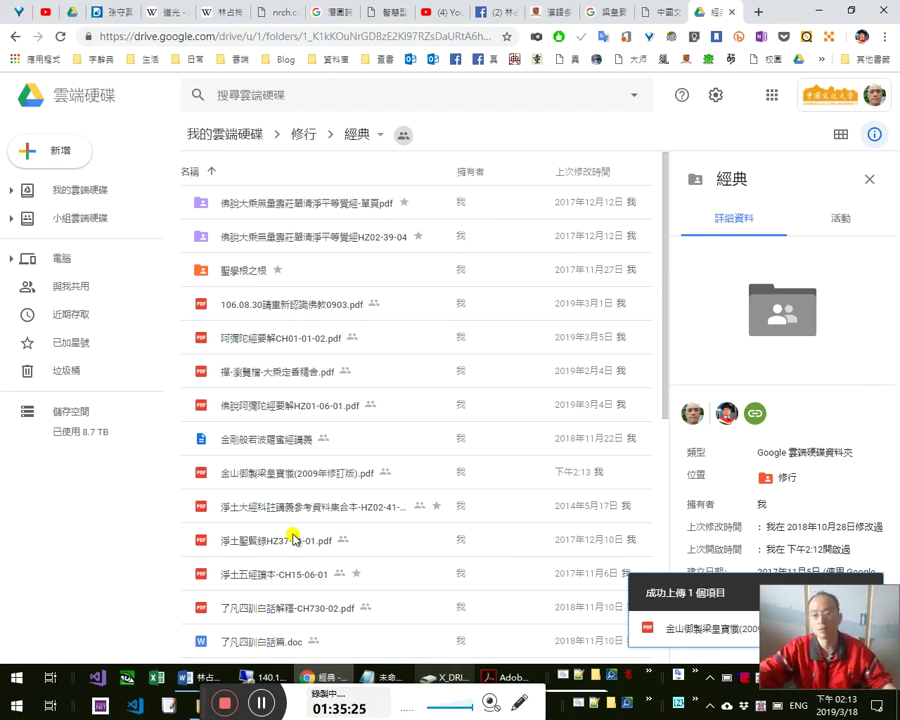
pyautogui.moveTo(840, 621); pyautogui.dragTo(822, 482)
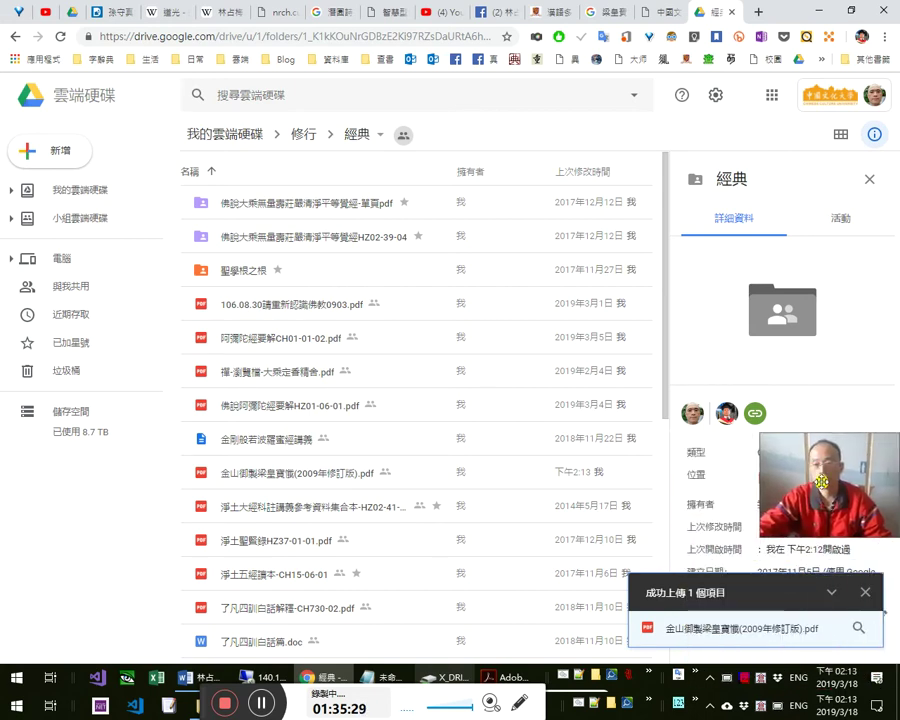
pyautogui.click(855, 628)
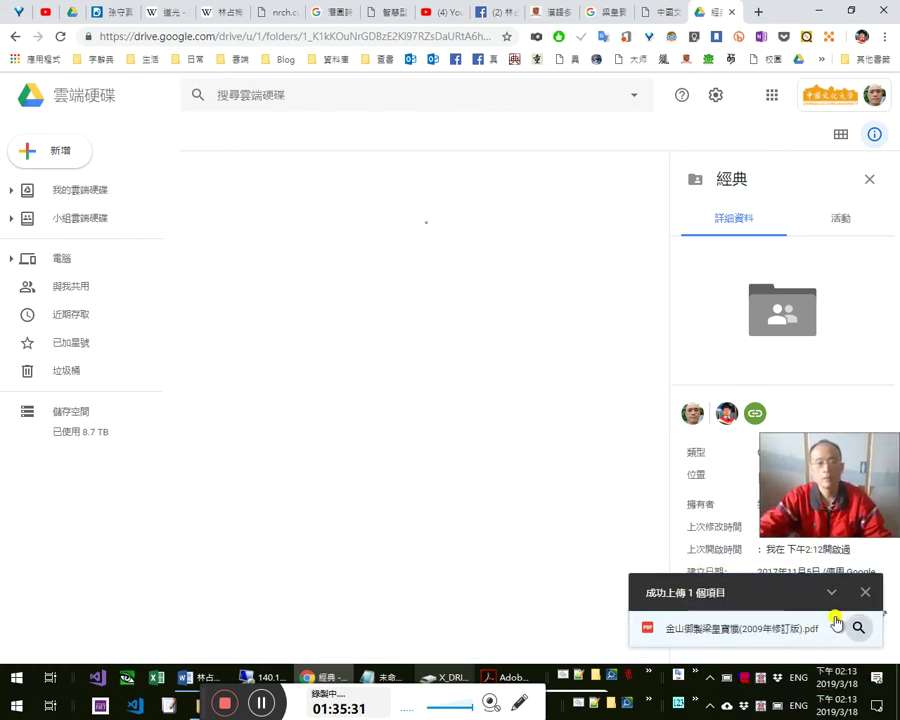
# - Delete the PDF from X_DRIVE in File Explorer, confirming the deletion
pyautogui.click(446, 680)
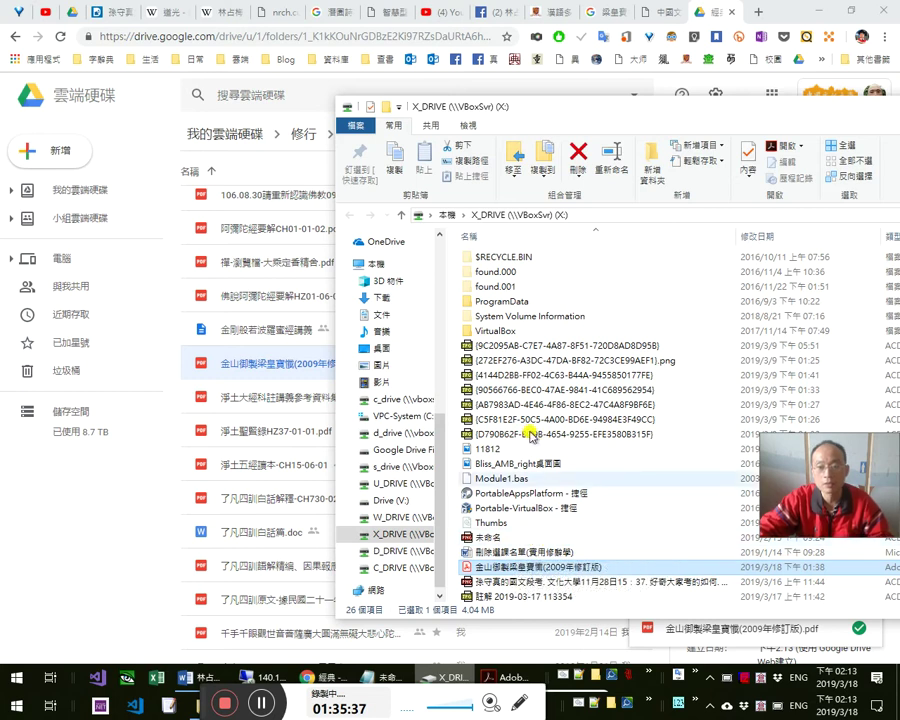
pyautogui.click(580, 152)
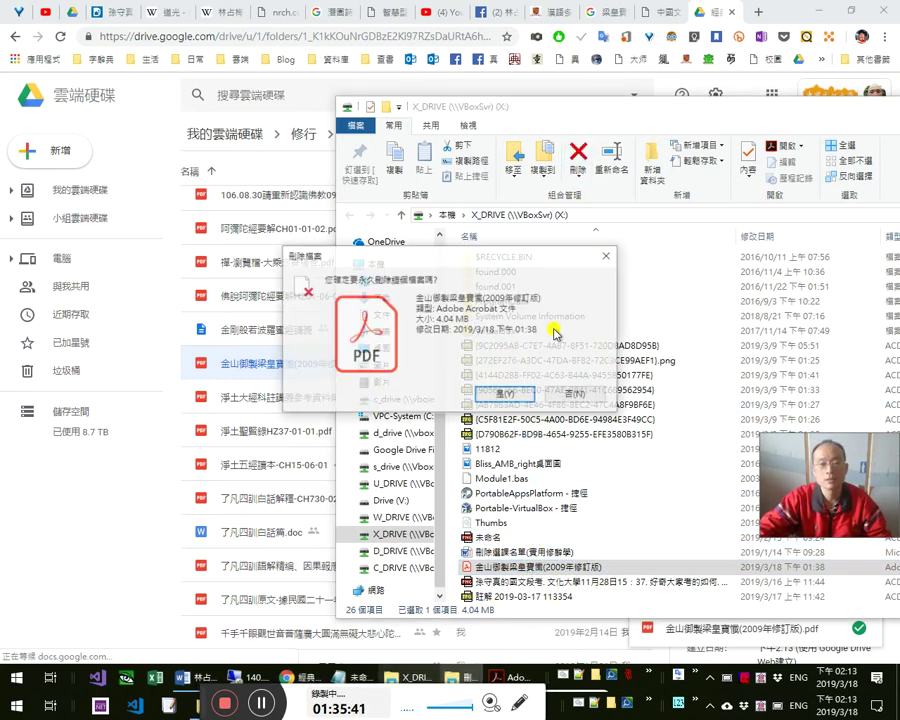
pyautogui.click(505, 396)
pyautogui.moveTo(756, 104); pyautogui.dragTo(545, 121)
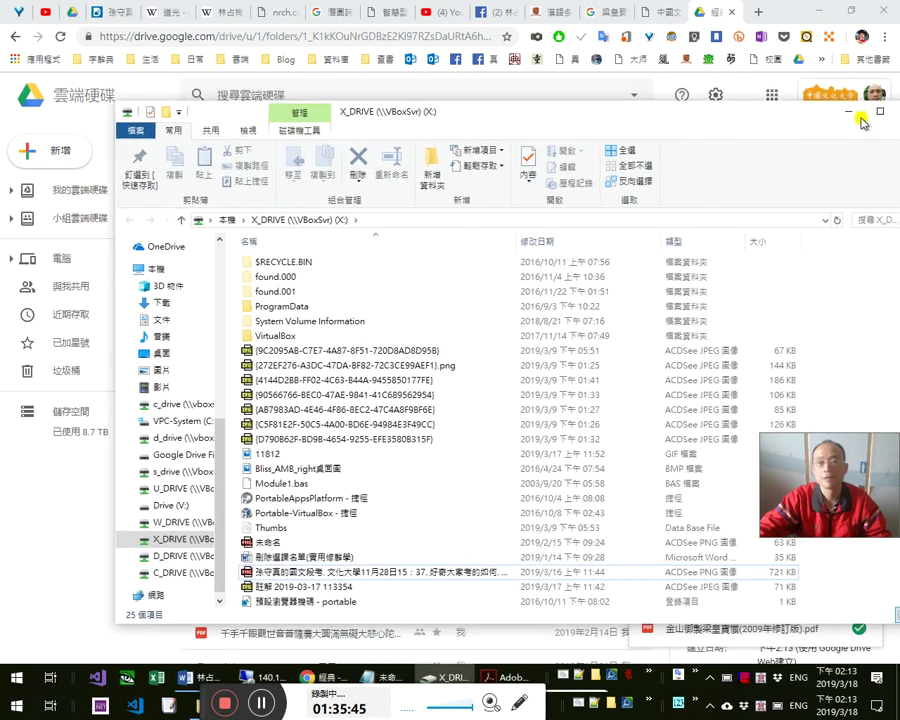
# - Minimize Explorer, dismiss the upload-complete notice, and open the Drive sync status from the tray
pyautogui.click(858, 115)
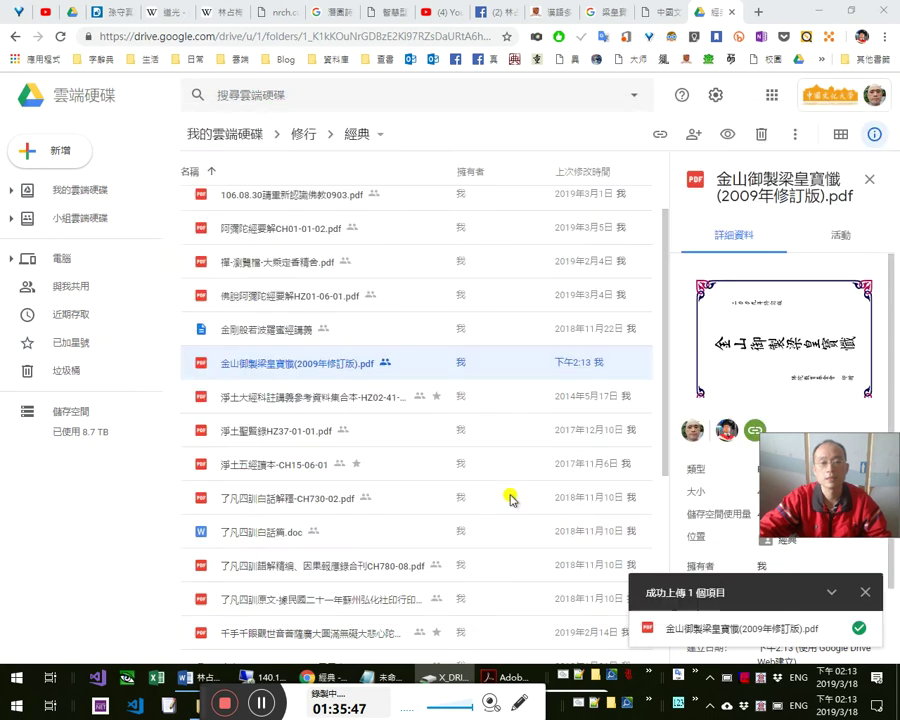
pyautogui.click(845, 598)
pyautogui.click(865, 629)
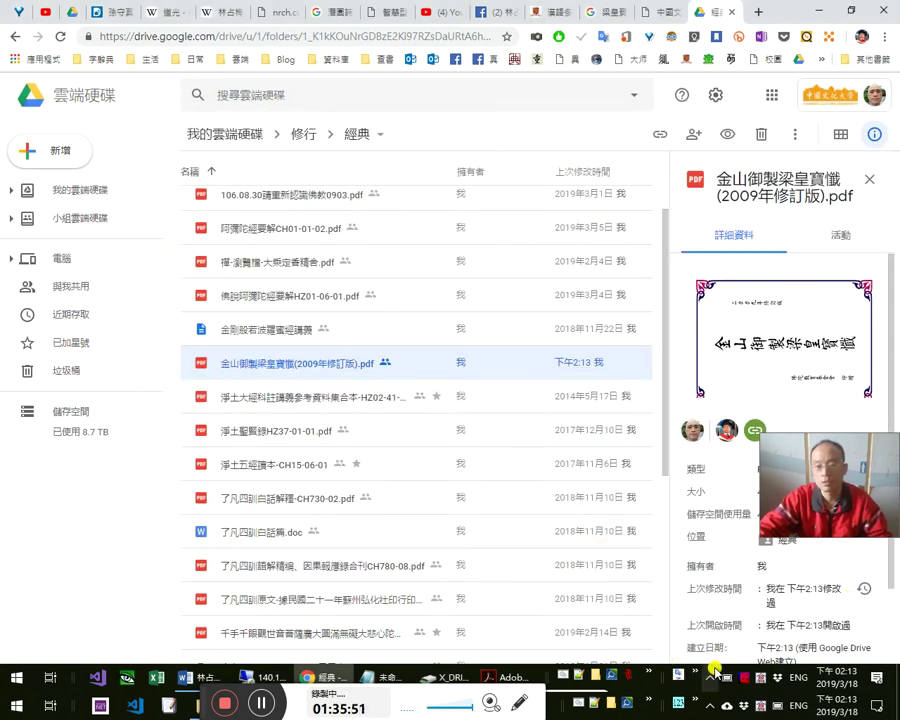
pyautogui.click(714, 669)
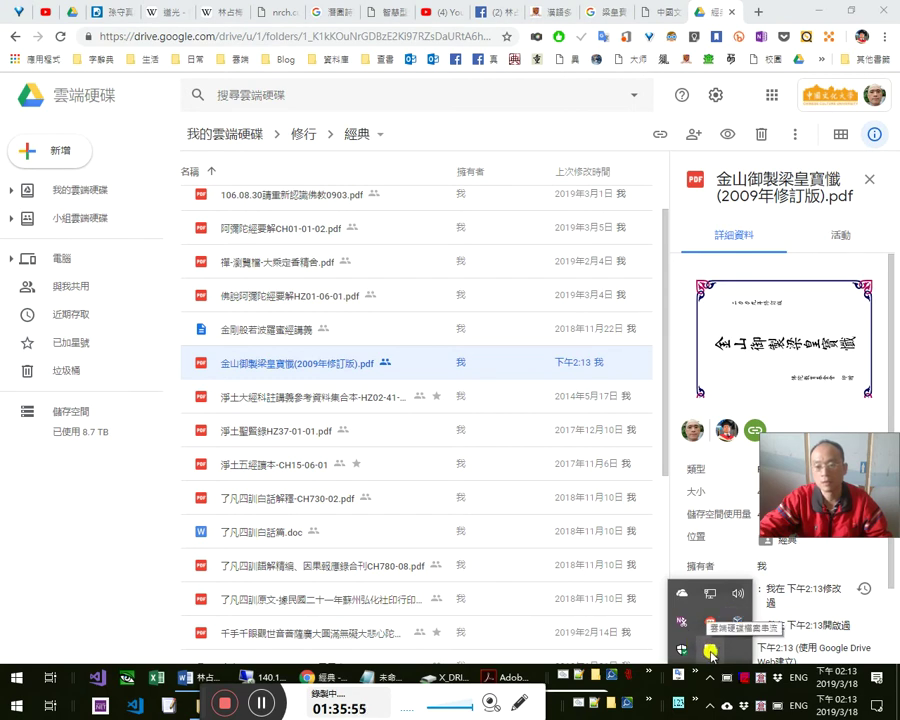
pyautogui.click(711, 653)
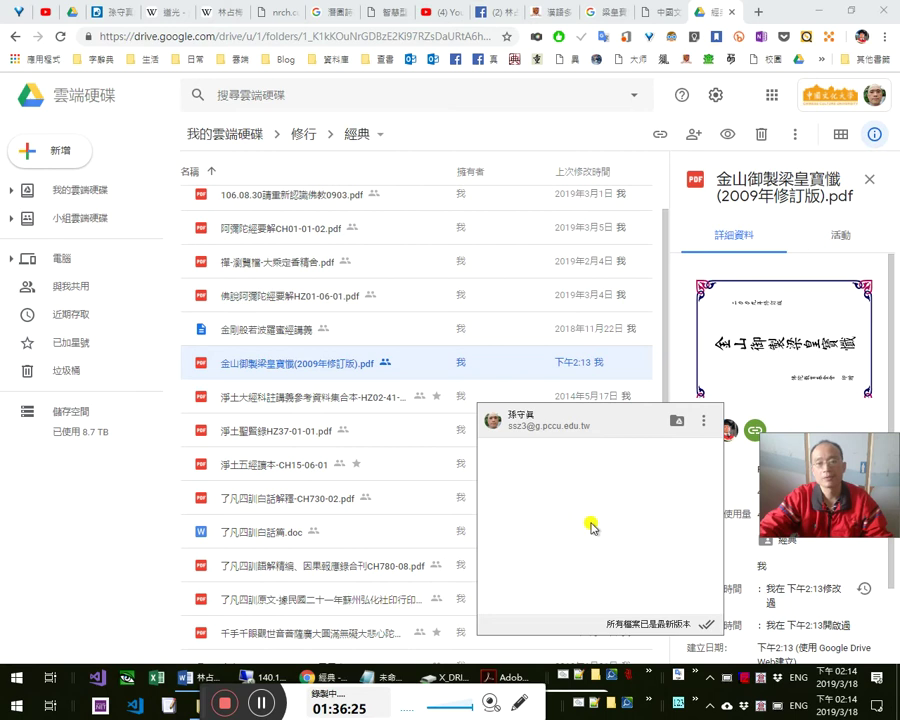
# - Close the up-to-date Drive sync panel and switch Chrome to the e-Campus survey tab
pyautogui.click(544, 676)
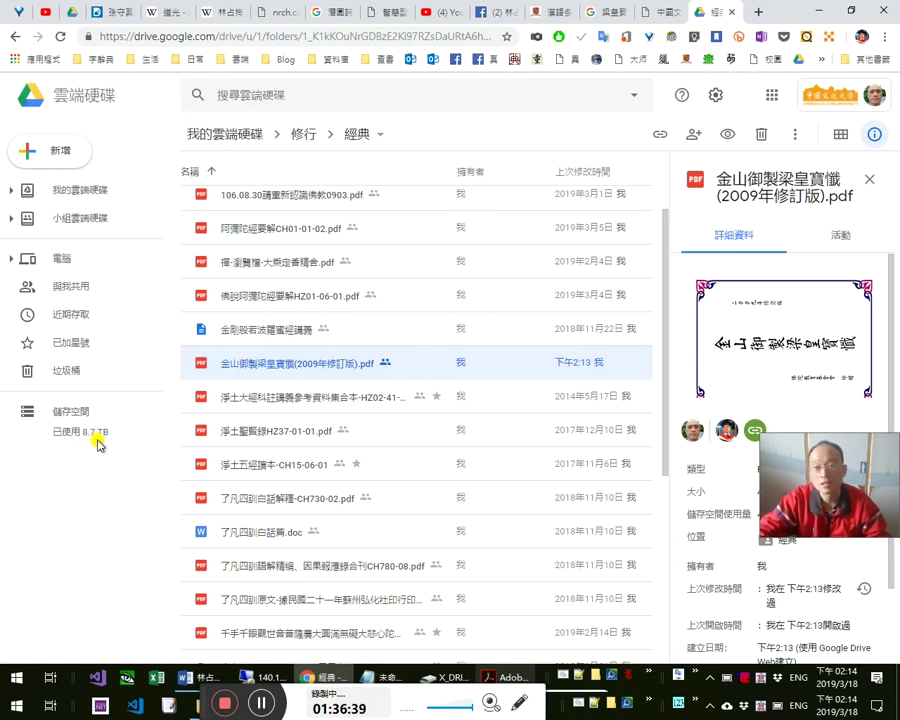
pyautogui.moveTo(840, 476); pyautogui.dragTo(843, 628)
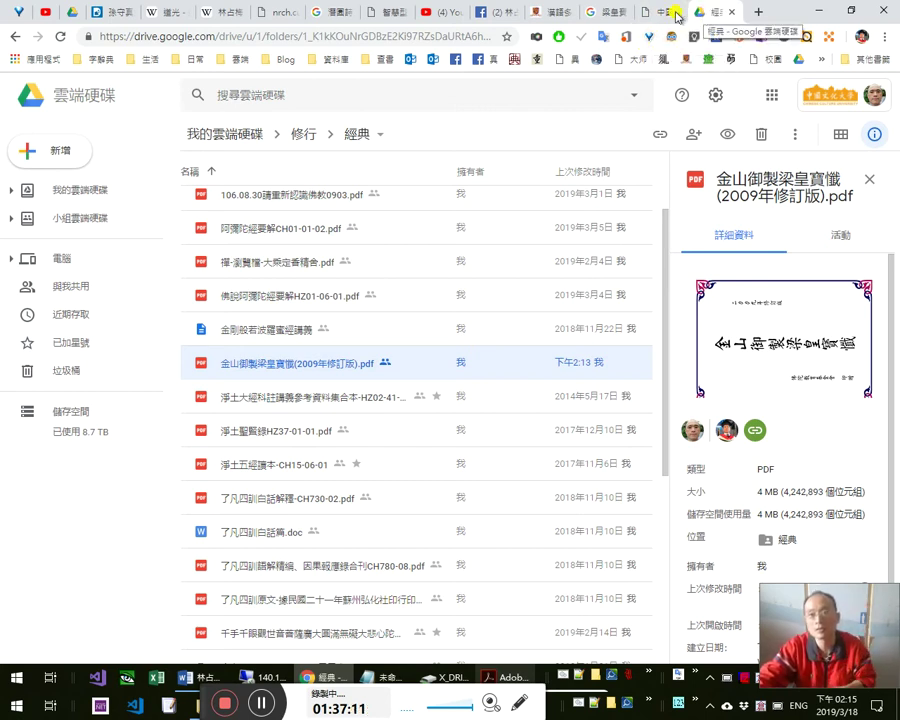
pyautogui.hotkey('ctrl', 'shift', 'Tab')
pyautogui.click(708, 18)
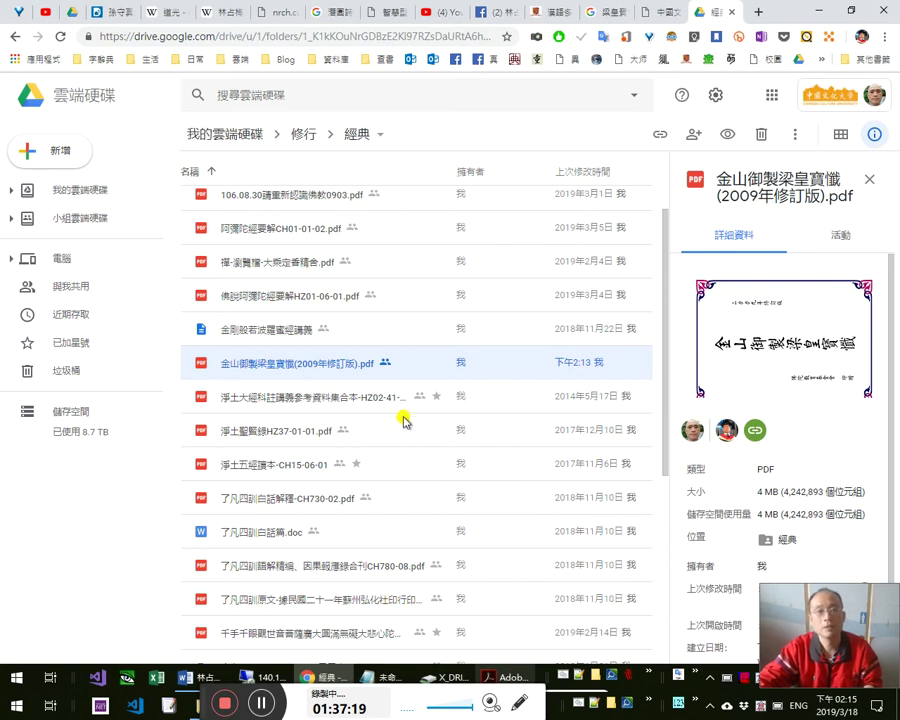
pyautogui.click(660, 12)
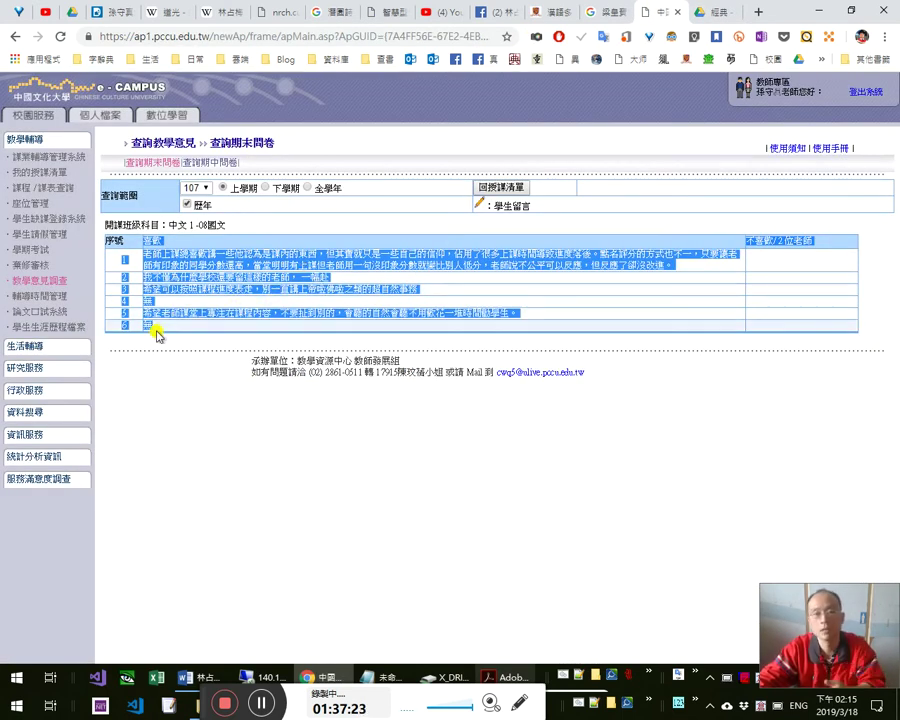
# - Select and clear the student comment rows, then return to the Google Drive 經典 tab
pyautogui.moveTo(157, 335); pyautogui.dragTo(135, 243)
pyautogui.click(215, 330)
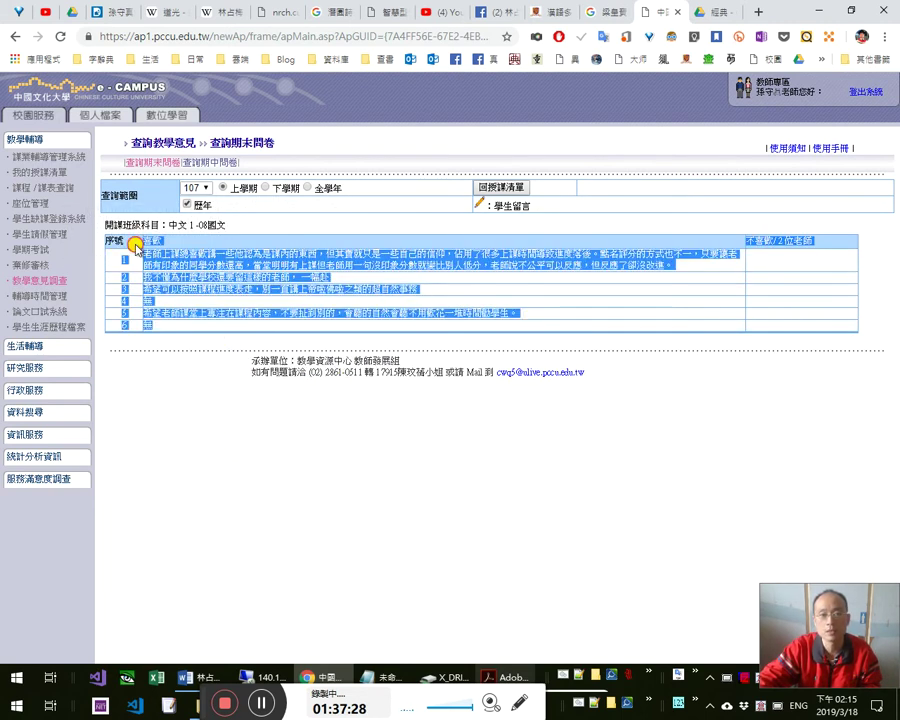
pyautogui.click(484, 291)
pyautogui.click(696, 14)
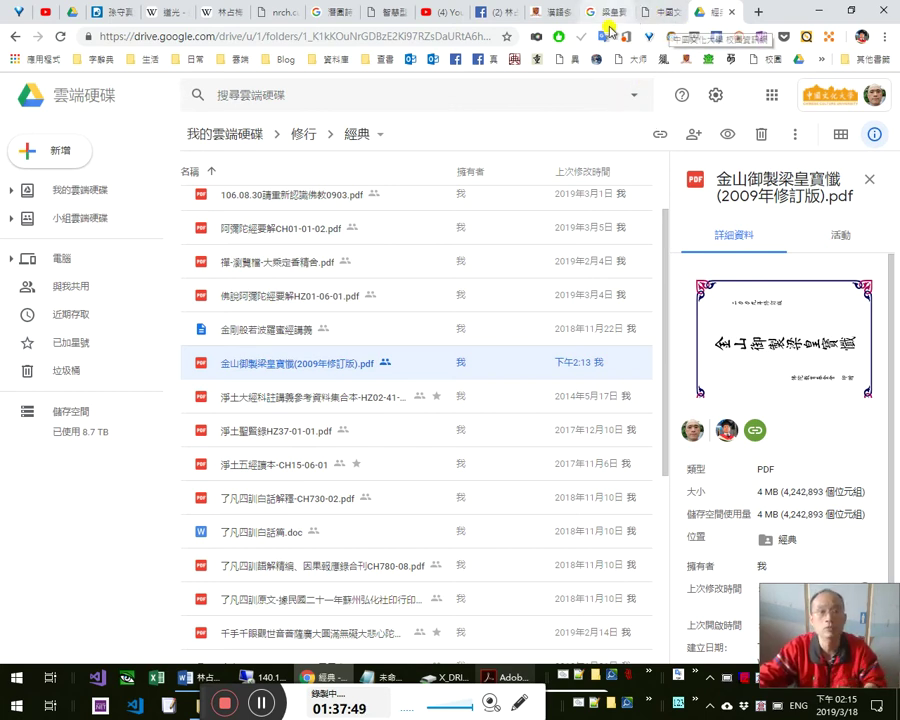
# - Find the 爛爆 comment in the Dcard course thread, then bring the Word notes forward
pyautogui.click(95, 13)
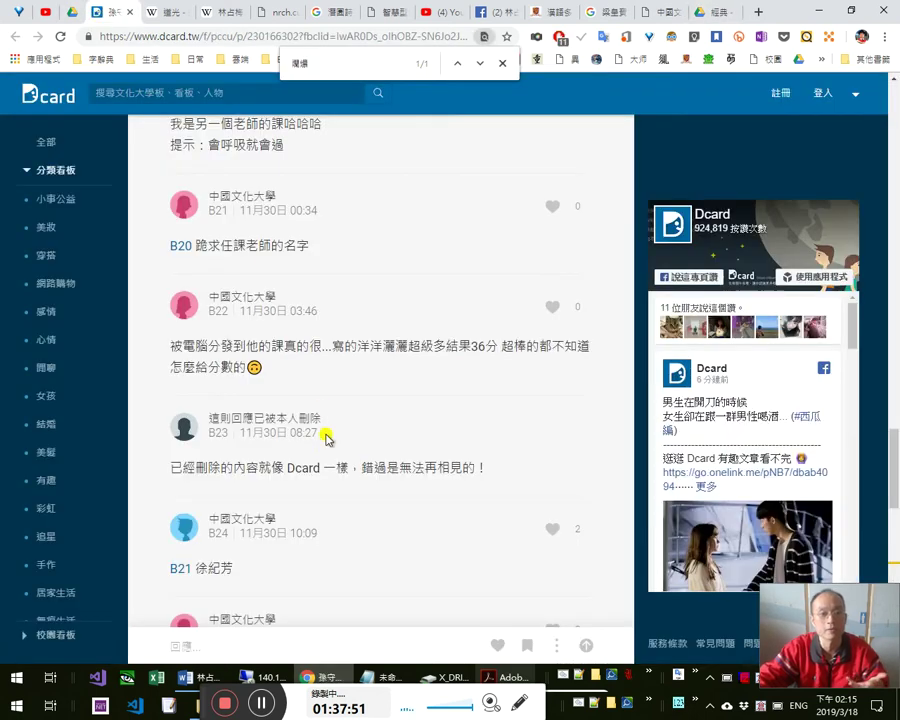
pyautogui.hotkey('ctrl', 'f')
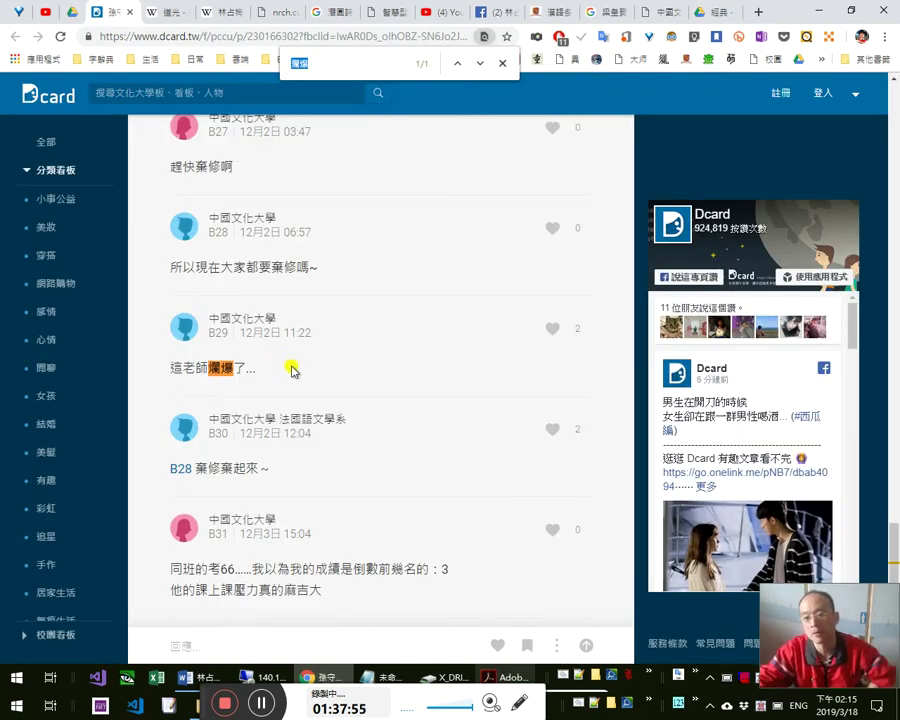
pyautogui.hotkey('ctrl', '9')
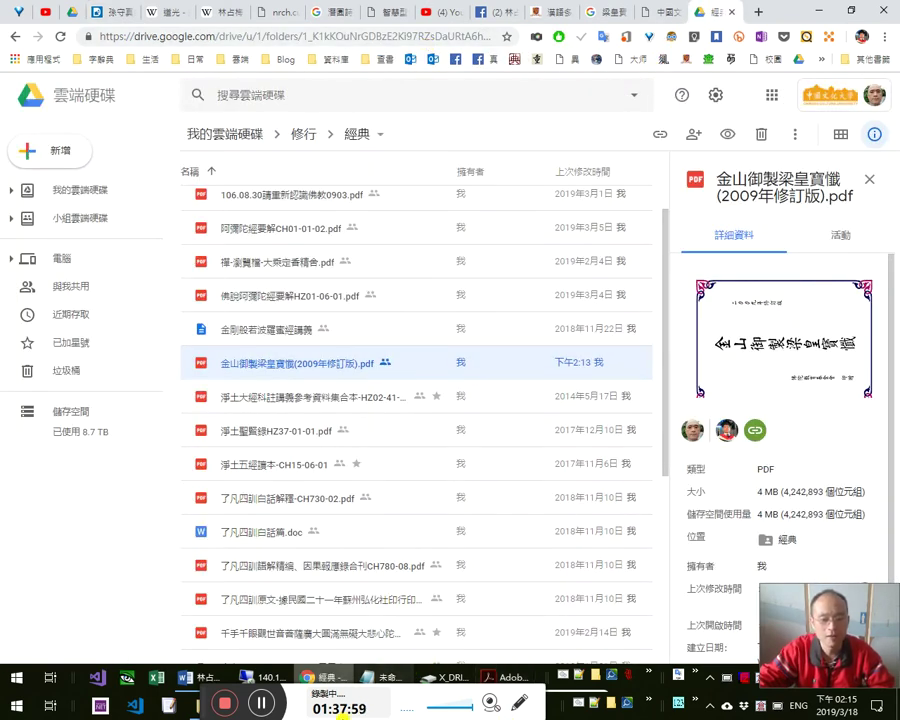
pyautogui.click(209, 678)
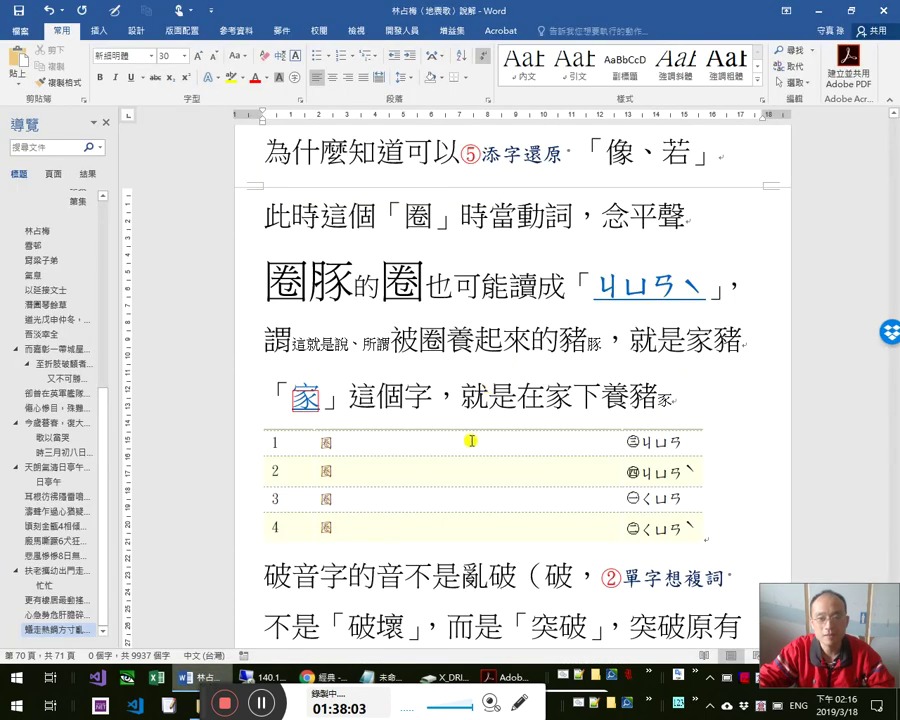
pyautogui.scroll(-1, 470, 432)
# - Review the 圈豚 section of the lecture notes, then switch back to Chrome
pyautogui.scroll(1, 464, 426)
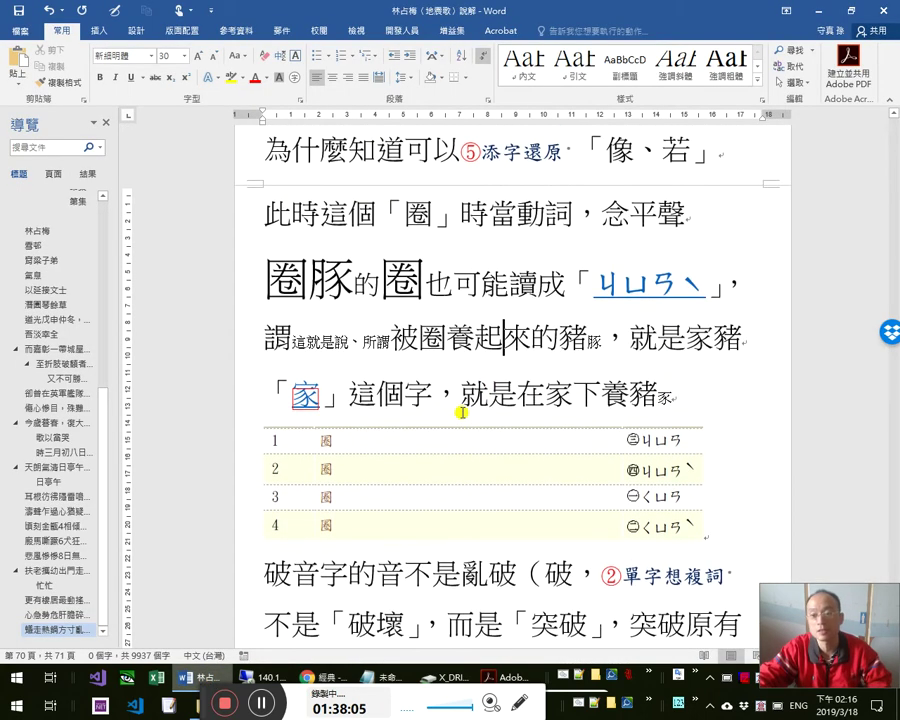
pyautogui.scroll(4, 465, 426)
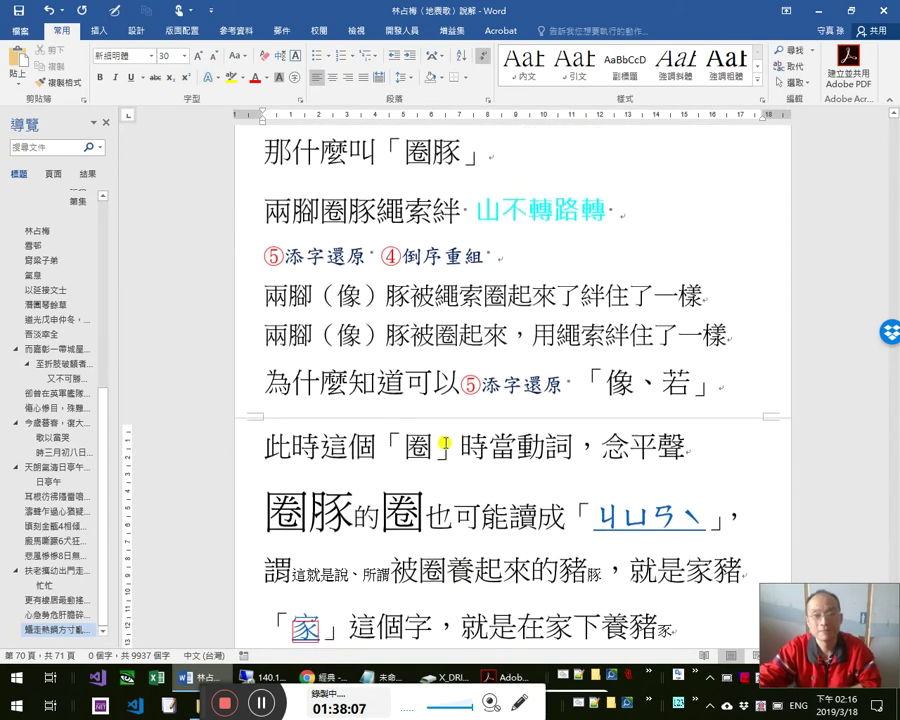
pyautogui.scroll(1, 461, 441)
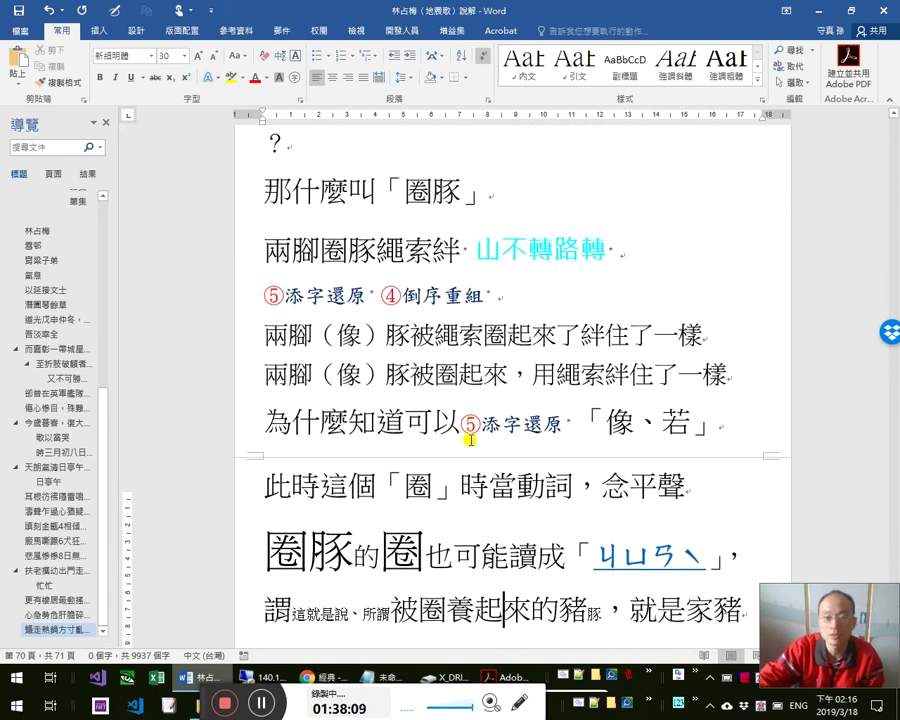
pyautogui.scroll(2, 463, 445)
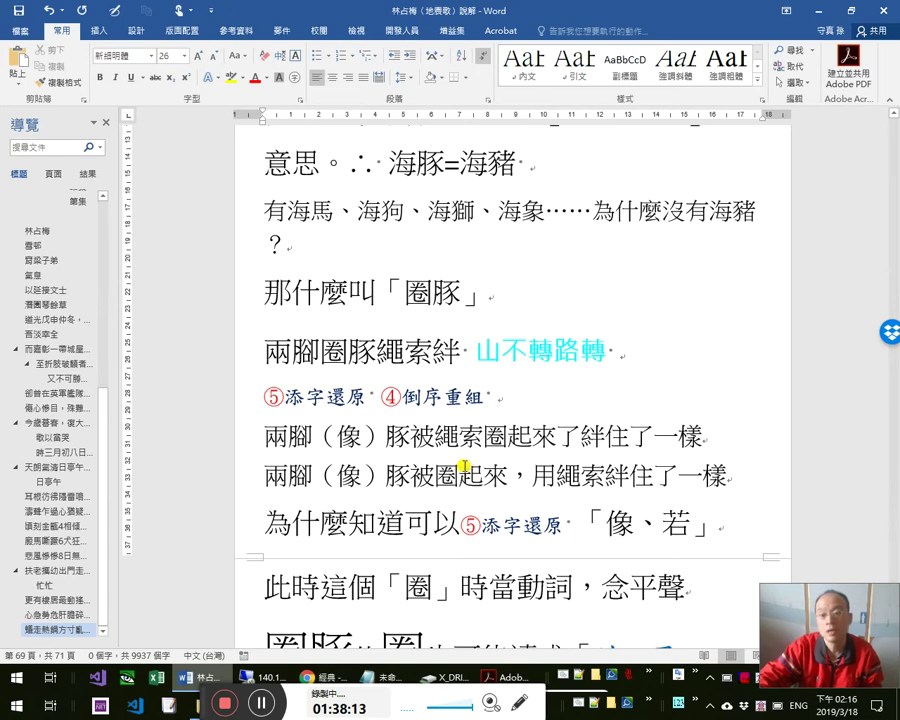
pyautogui.scroll(-1, 465, 452)
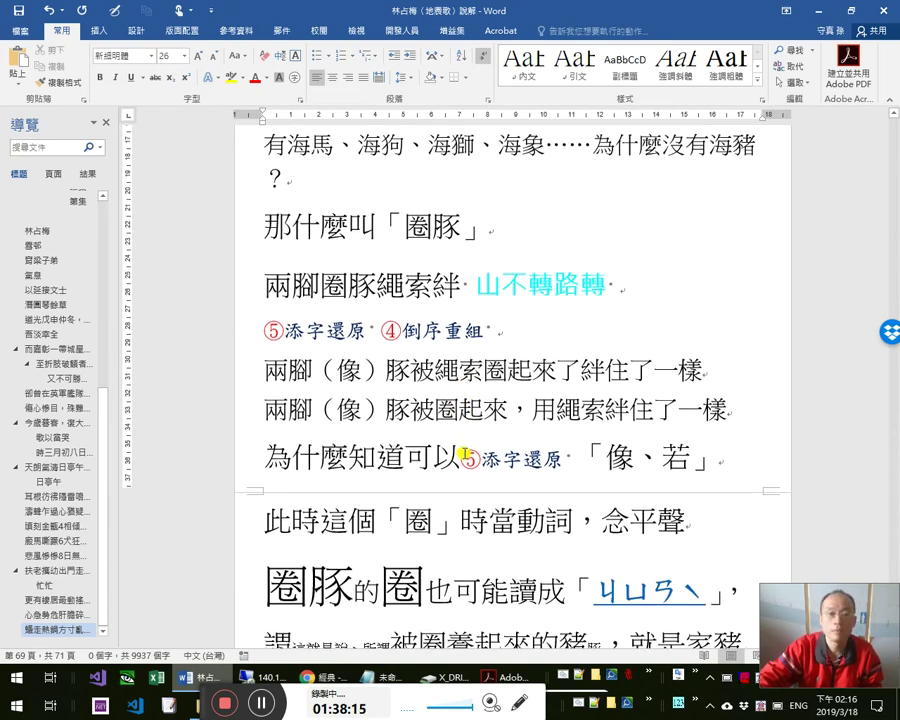
pyautogui.scroll(1, 472, 455)
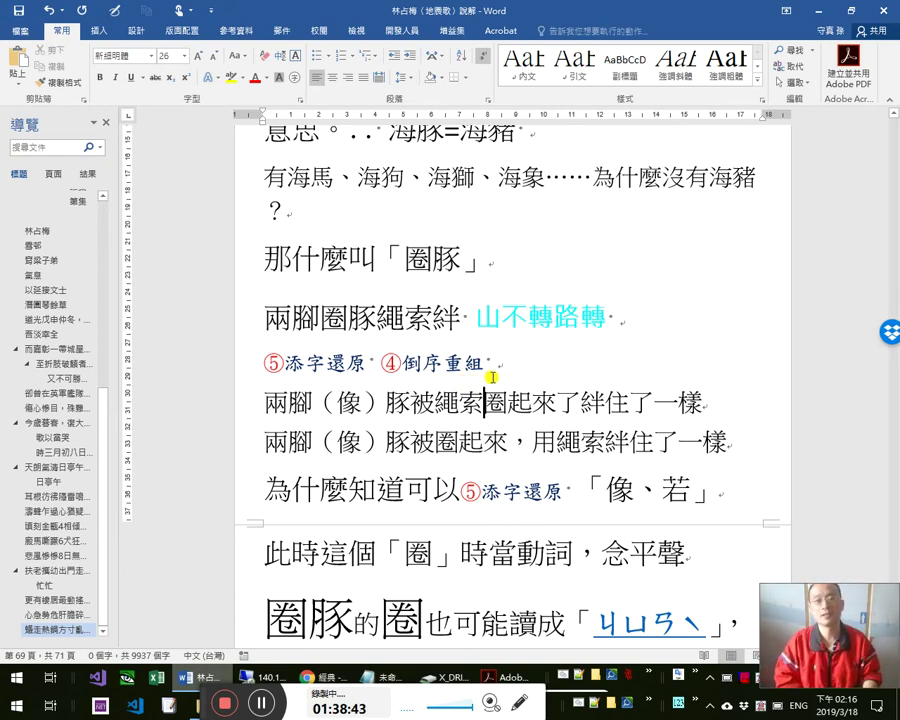
pyautogui.hotkey('alt', 'Tab')
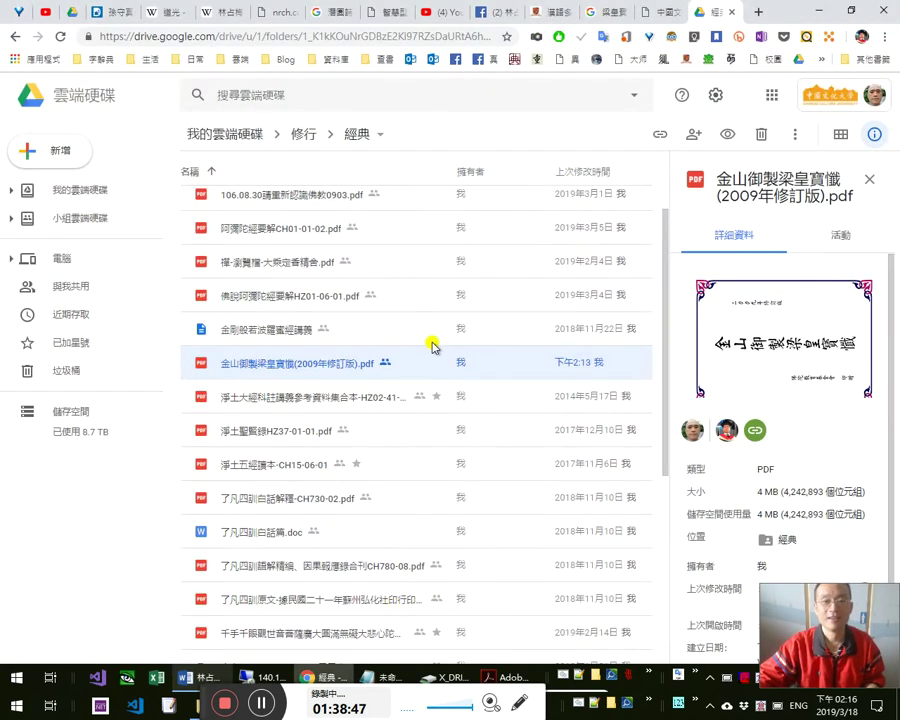
# - Close the Drive tab and look through the search, 家 dictionary, Facebook and YouTube tabs
pyautogui.click(734, 14)
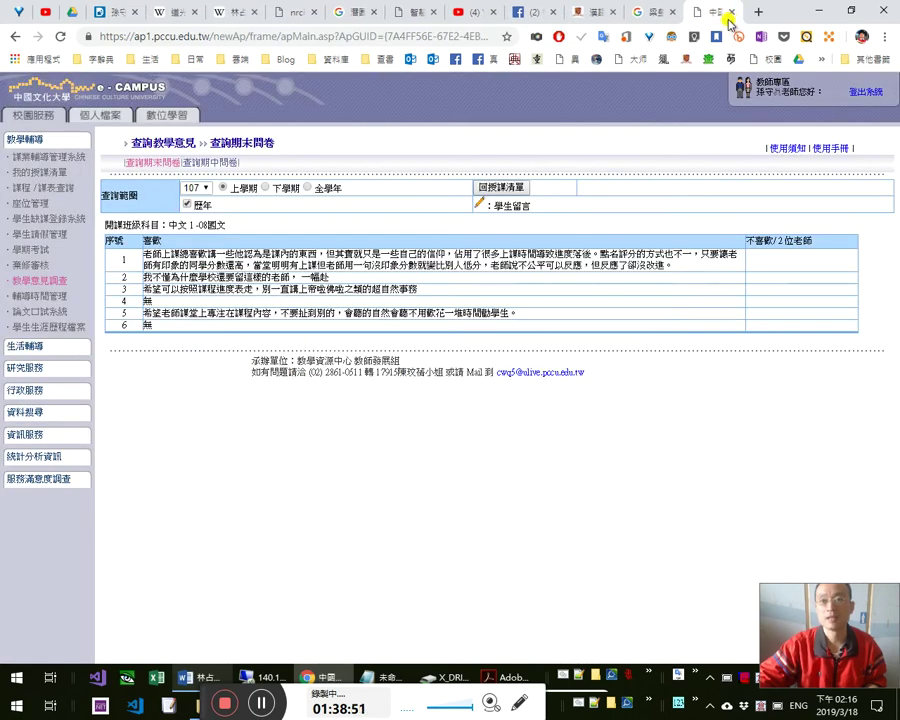
pyautogui.click(634, 10)
pyautogui.click(580, 10)
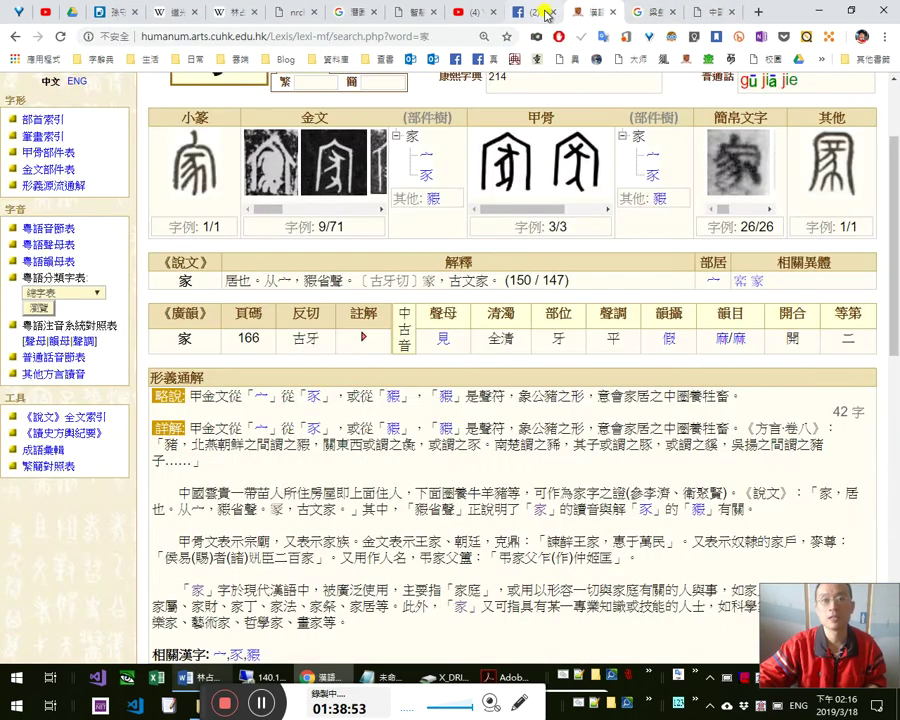
pyautogui.click(531, 15)
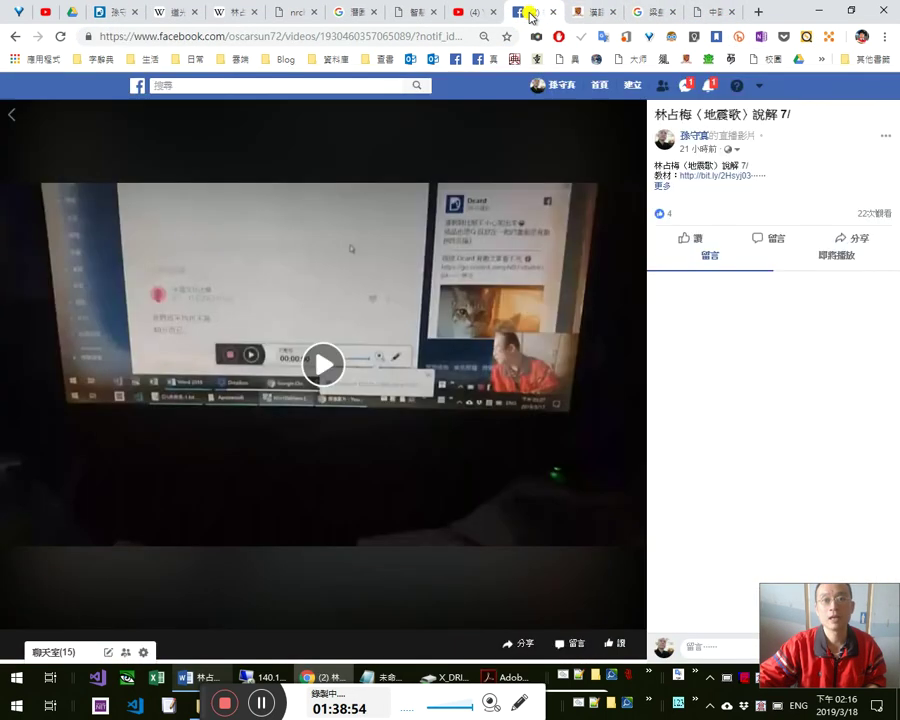
pyautogui.click(475, 15)
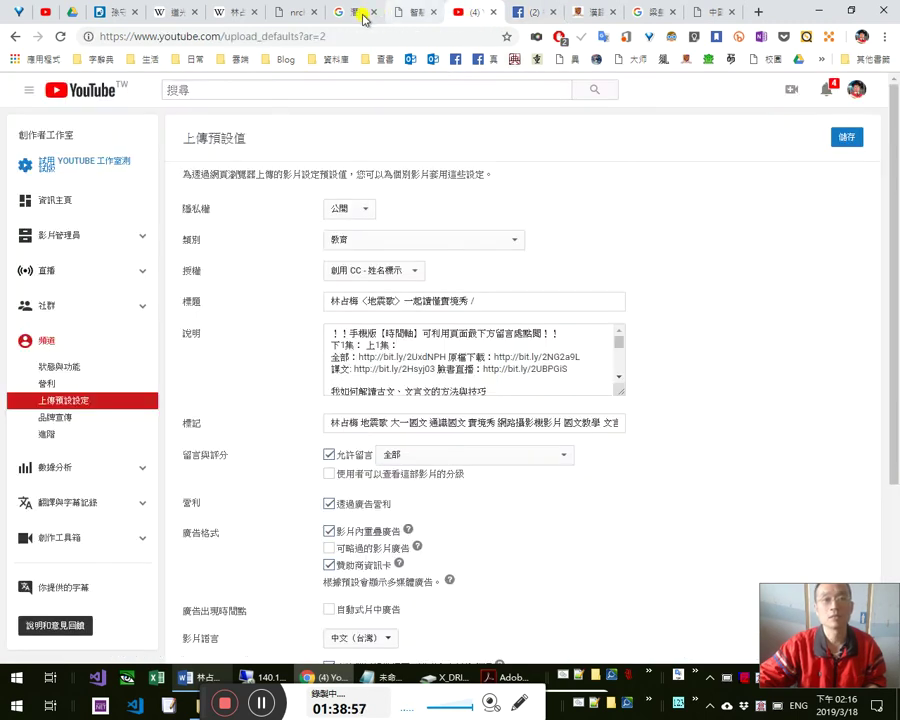
pyautogui.click(354, 15)
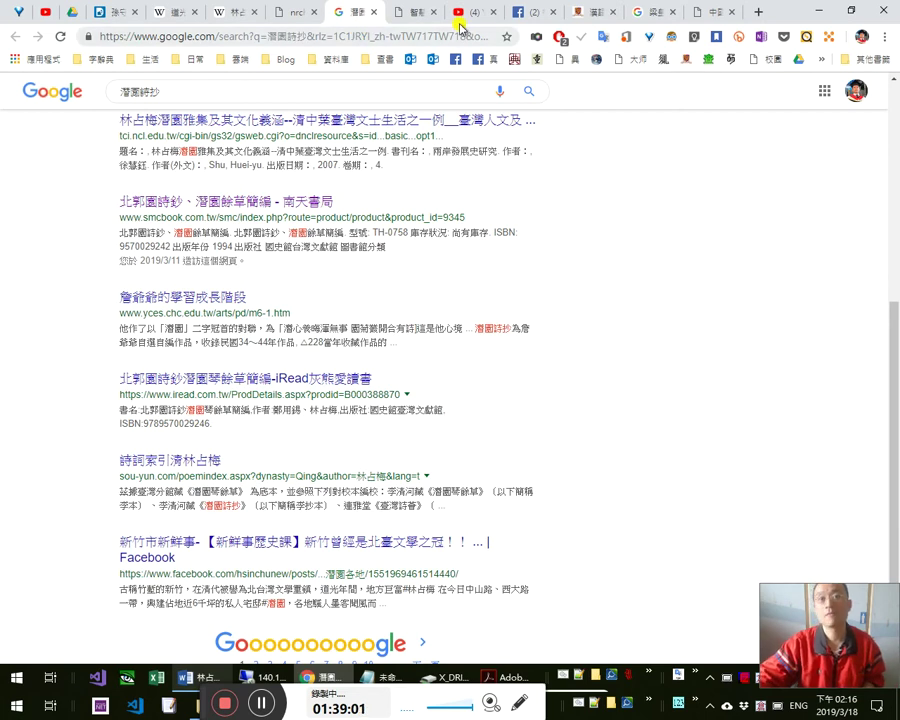
pyautogui.click(459, 17)
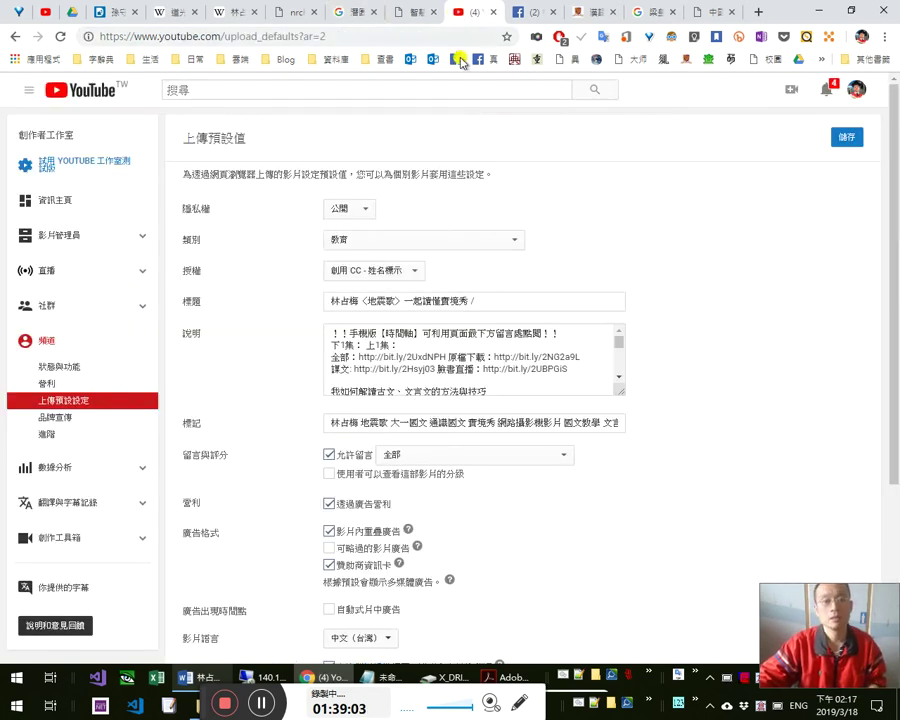
pyautogui.click(526, 15)
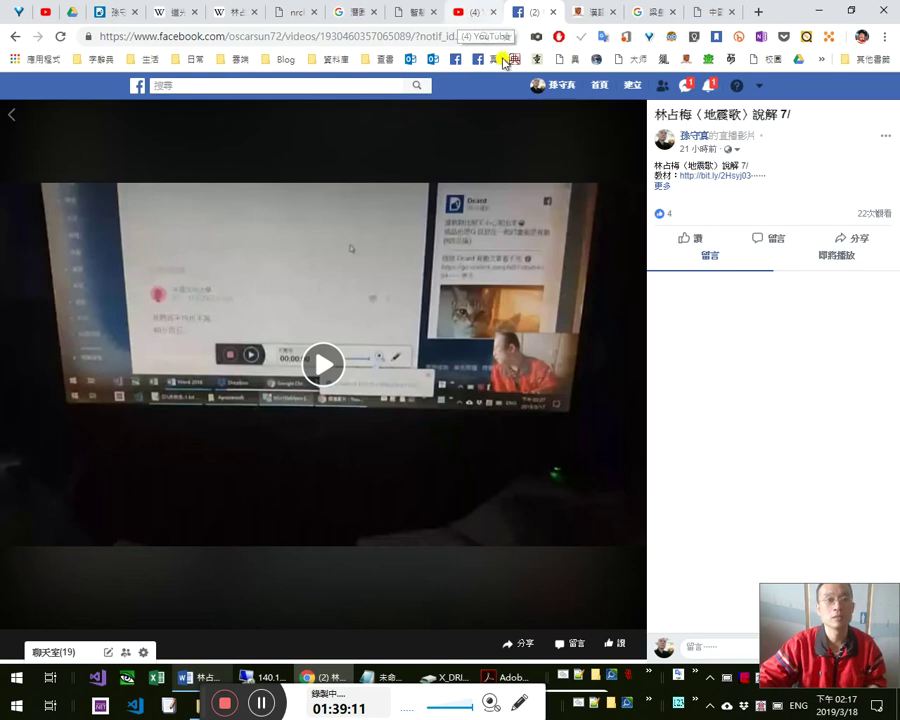
# - Open the Ministry of Education dictionary bookmark in a new Chrome tab
pyautogui.click(197, 677)
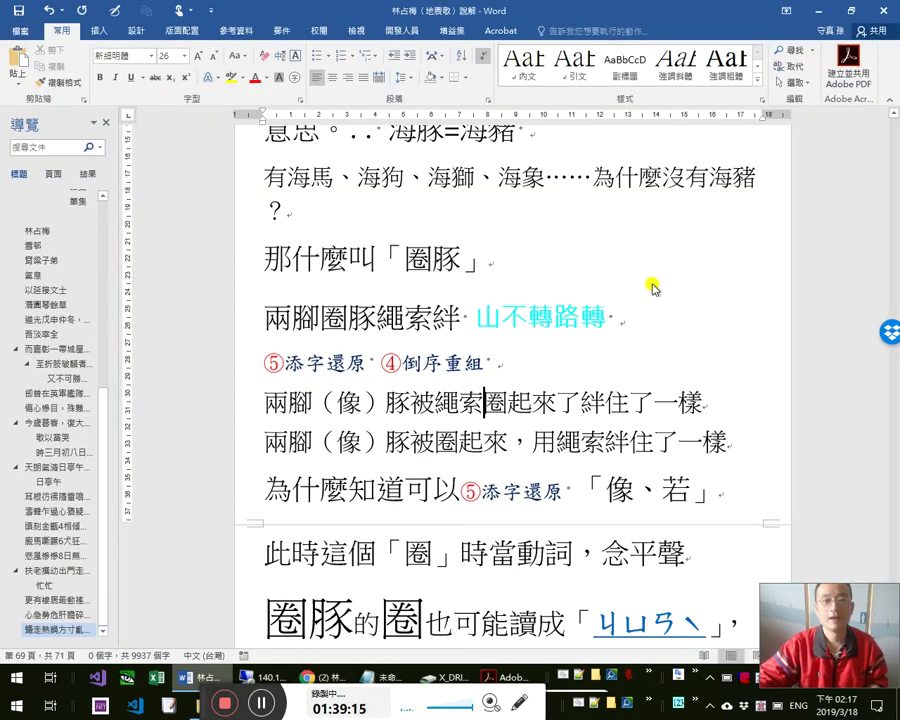
pyautogui.hotkey('alt', 'Tab')
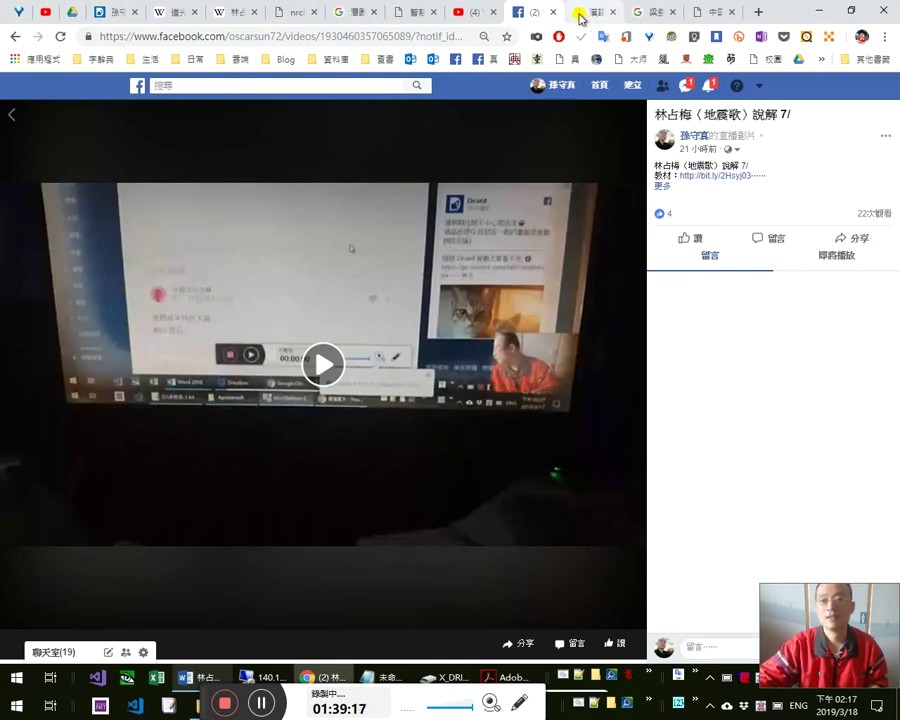
pyautogui.click(581, 17)
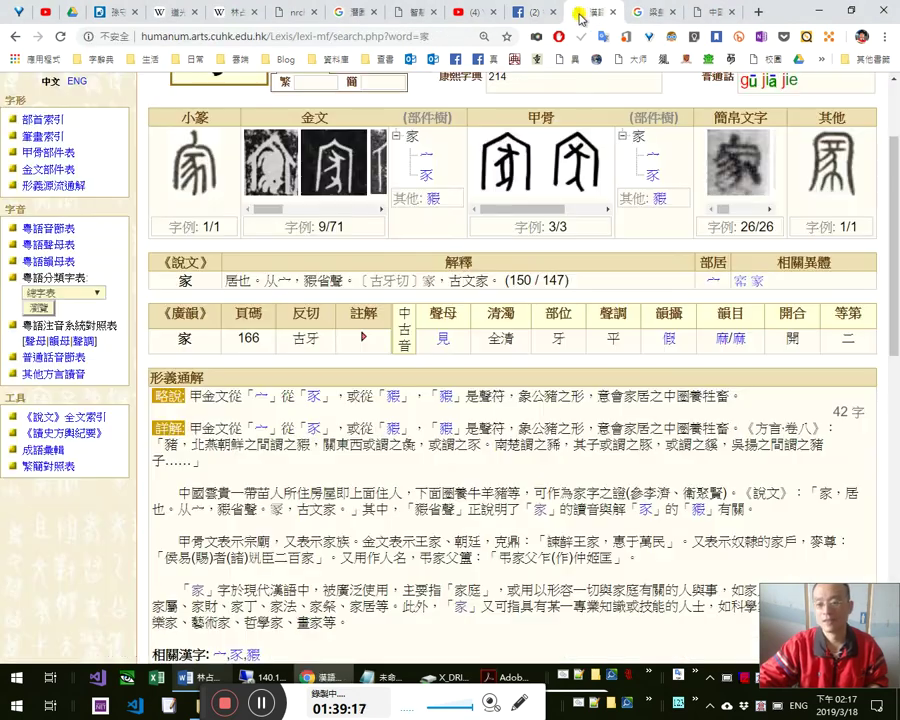
pyautogui.click(288, 14)
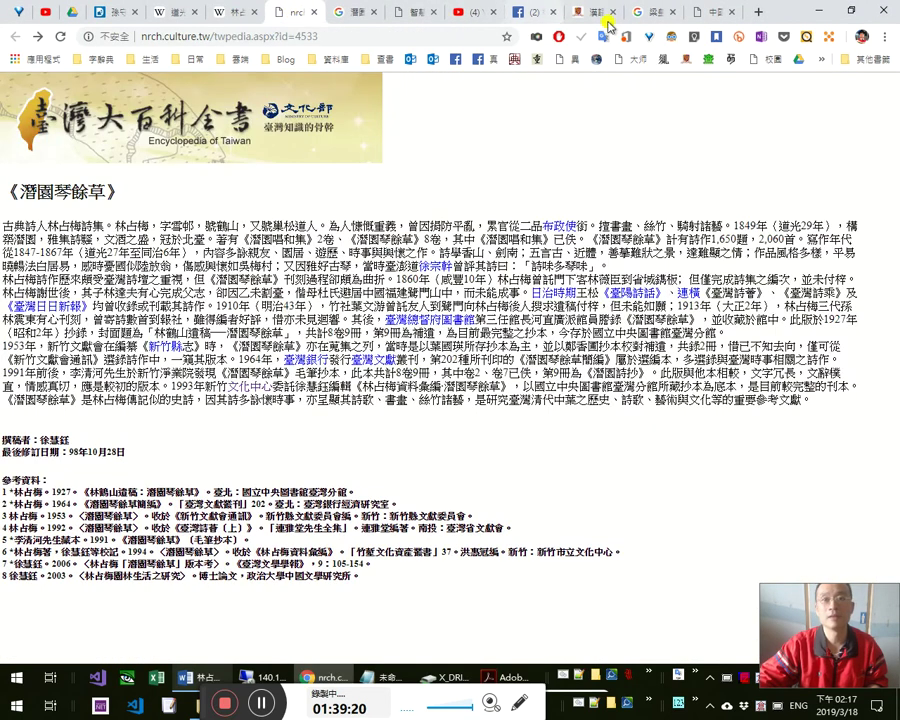
pyautogui.click(703, 13)
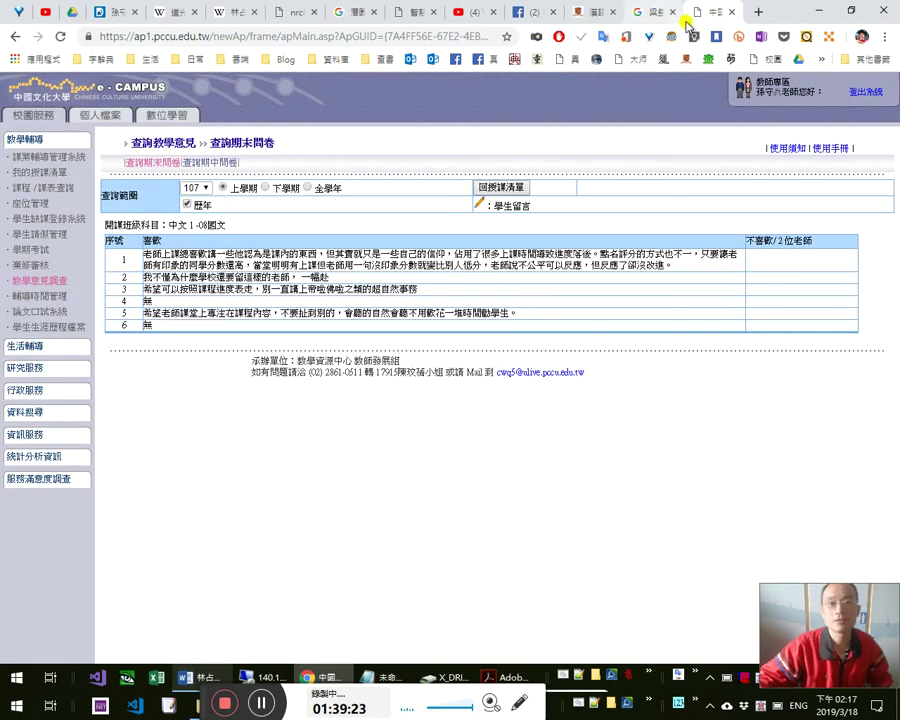
pyautogui.middleClick(536, 59)
# - Search the MOE dictionary for 圈 and open its juàn entry
pyautogui.click(720, 13)
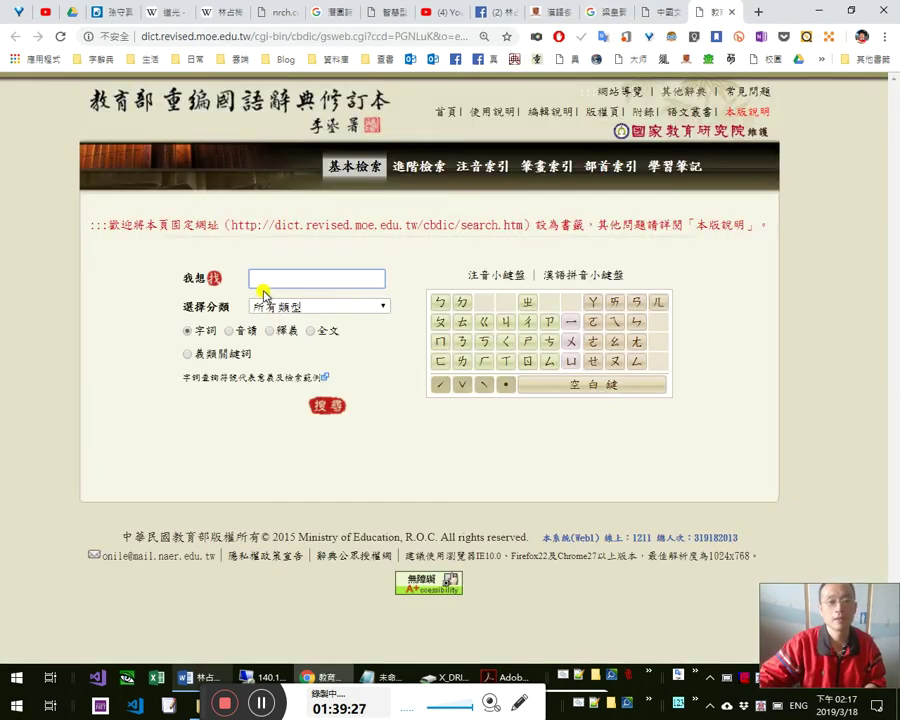
pyautogui.click(292, 282)
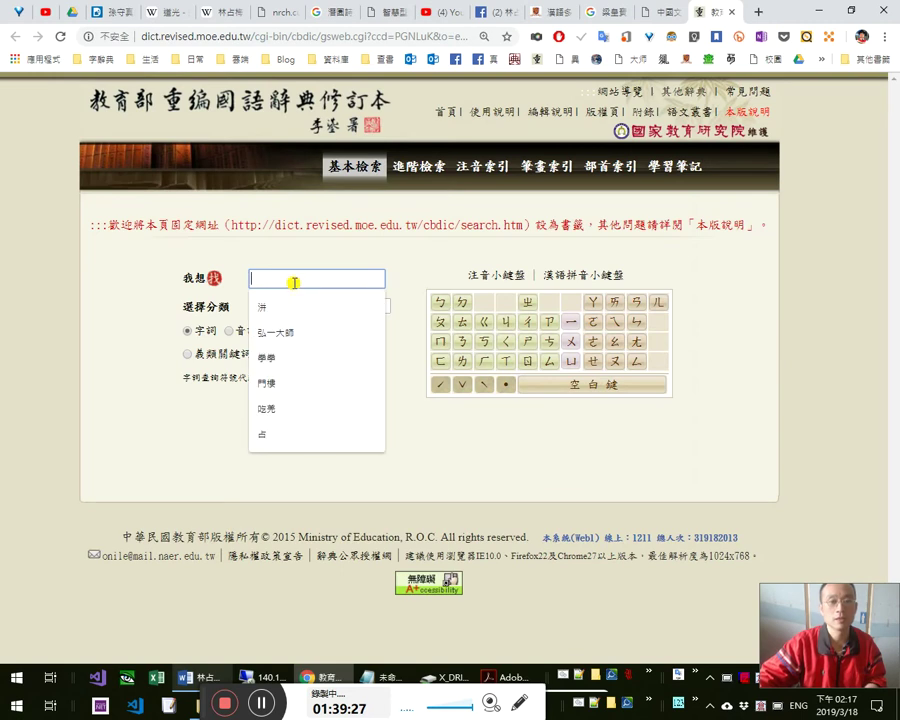
pyautogui.write('圖')
pyautogui.press('Return')
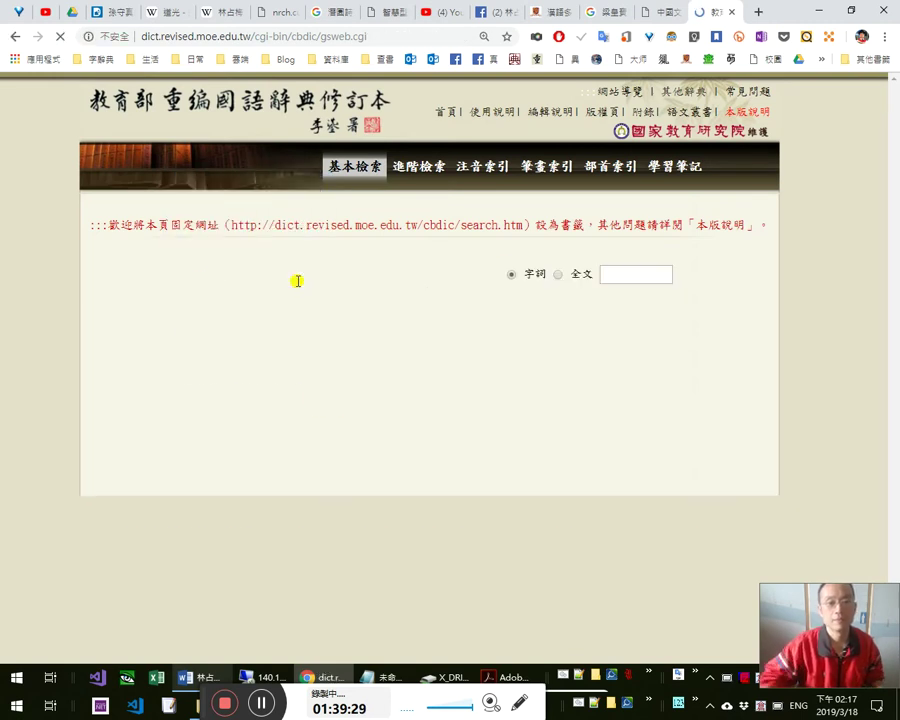
pyautogui.scroll(-2, 361, 430)
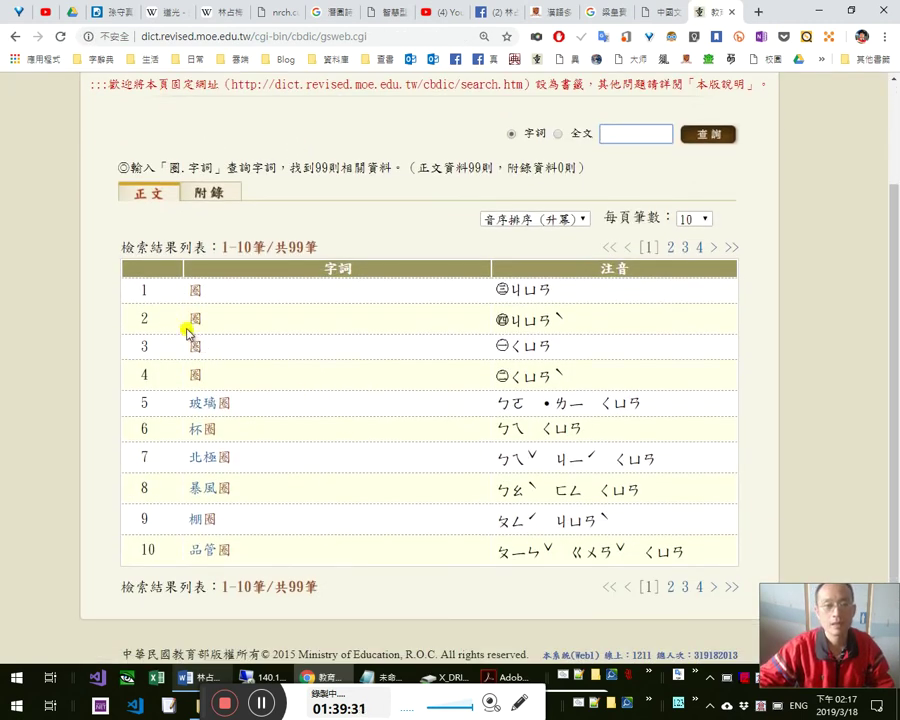
pyautogui.click(197, 319)
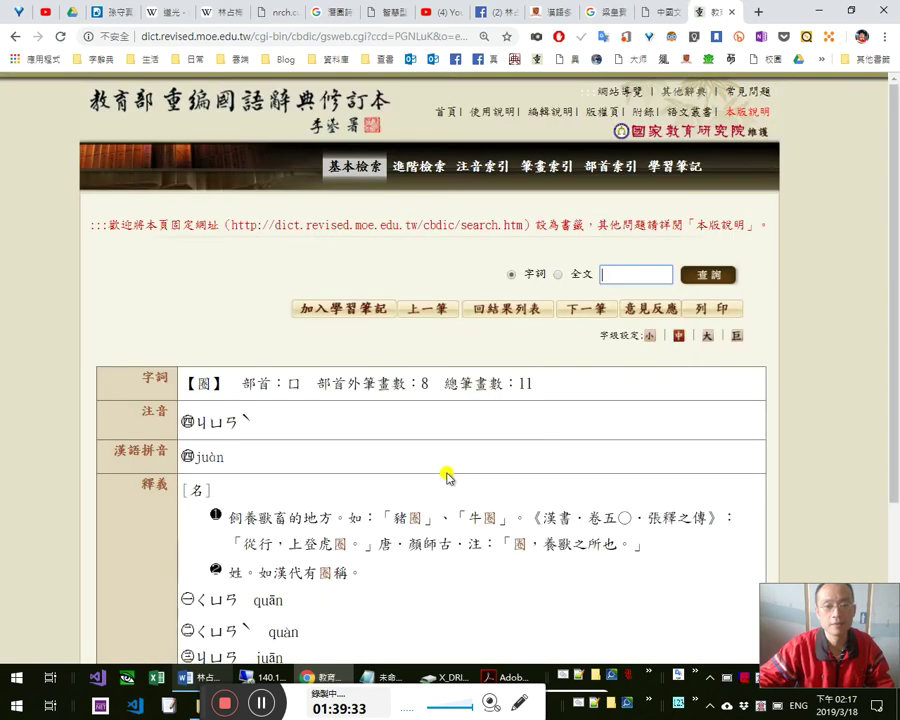
# - Check results 11–20, reopen the 圈 ㄐㄩㄢˋ livestock-pen entry, then return to Word
pyautogui.click(15, 36)
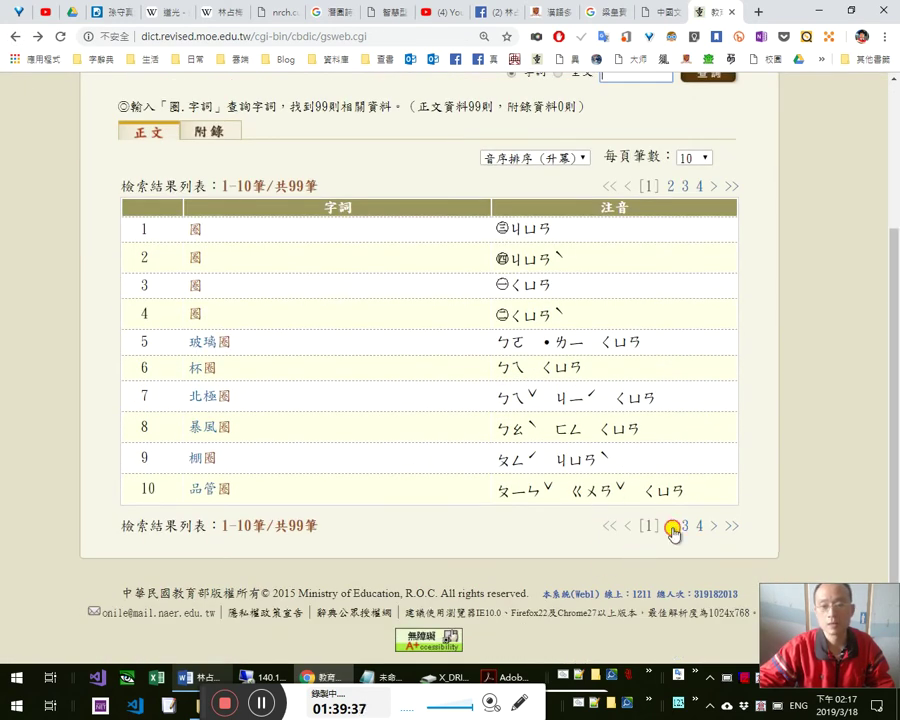
pyautogui.click(671, 527)
pyautogui.scroll(-1, 400, 400)
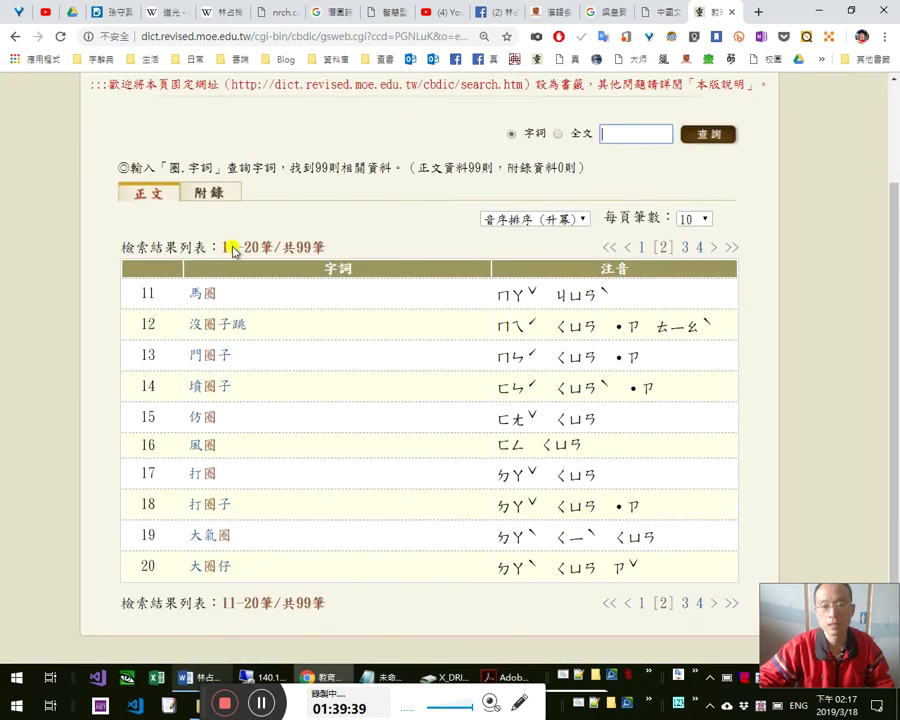
pyautogui.click(13, 37)
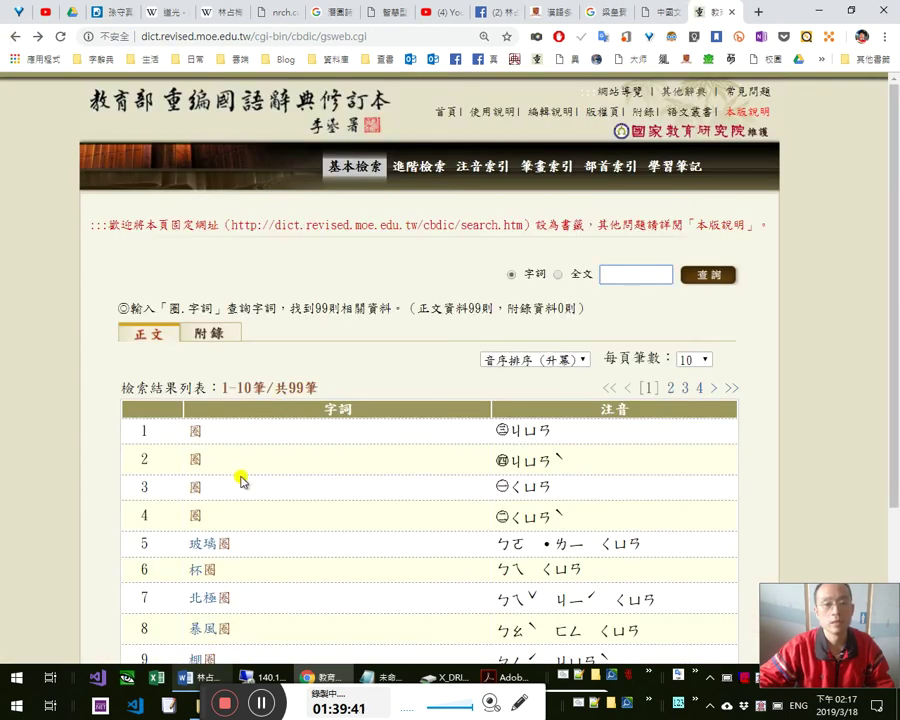
pyautogui.click(195, 459)
pyautogui.scroll(-1, 368, 473)
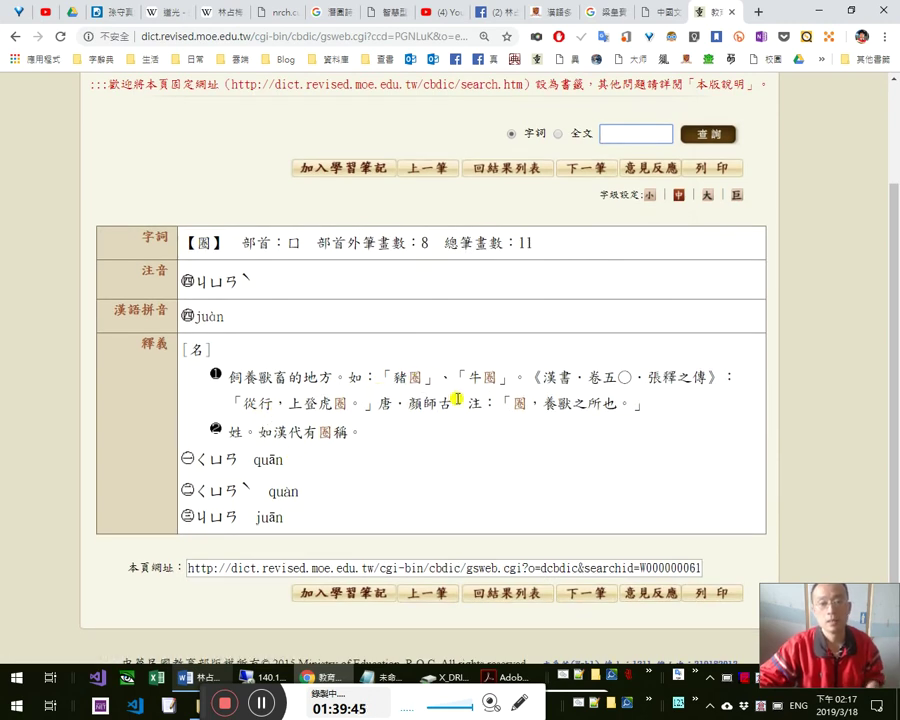
pyautogui.hotkey('alt', 'Tab')
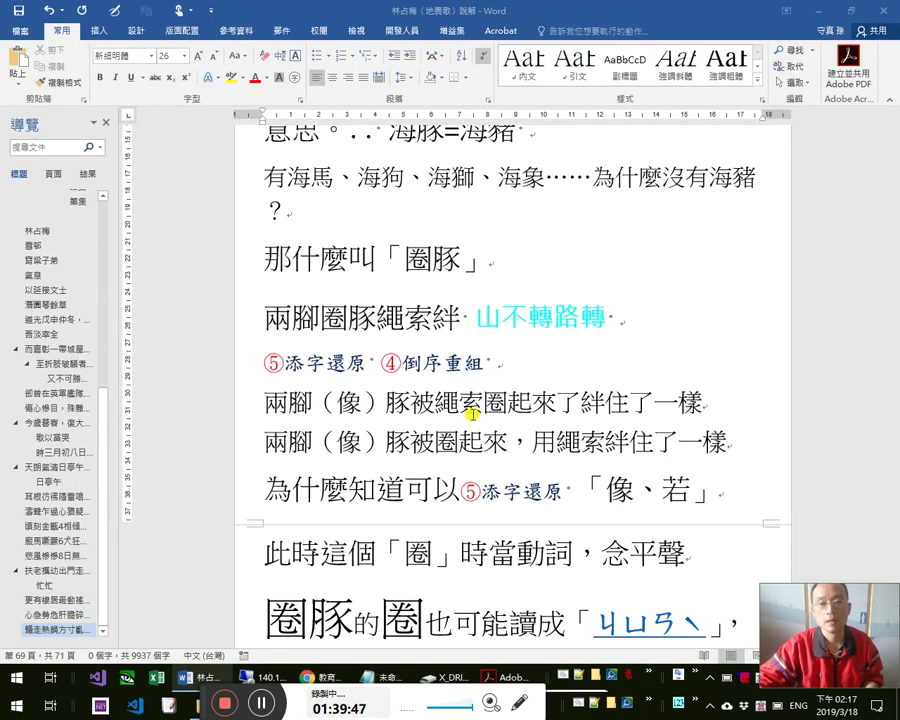
pyautogui.click(484, 404)
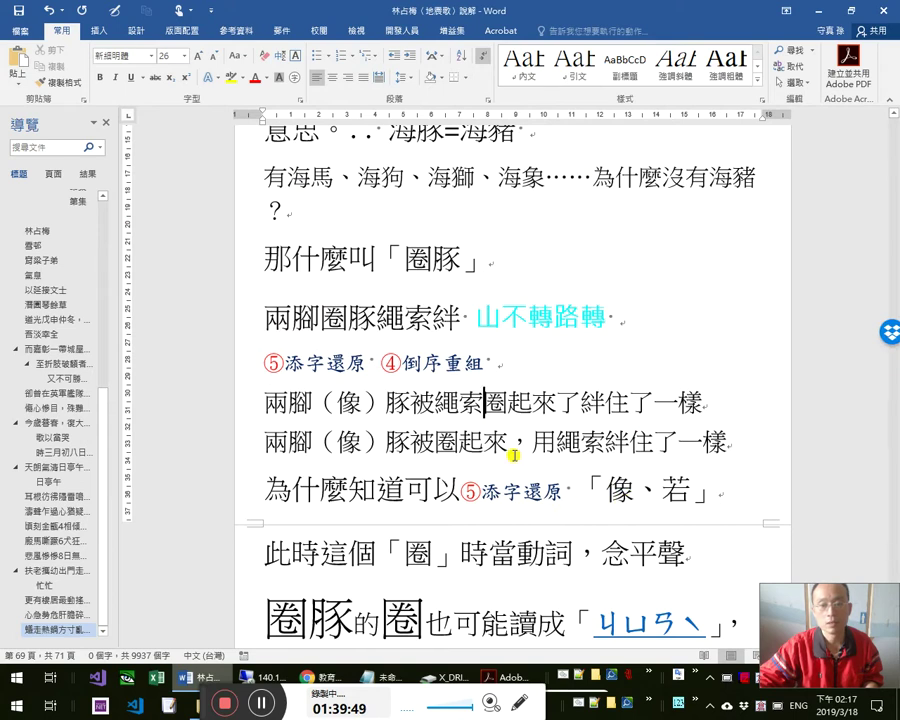
# - Insert 在豬 after 被 in the 圈豚 gloss sentence
pyautogui.scroll(-1, 590, 532)
pyautogui.scroll(-2, 593, 534)
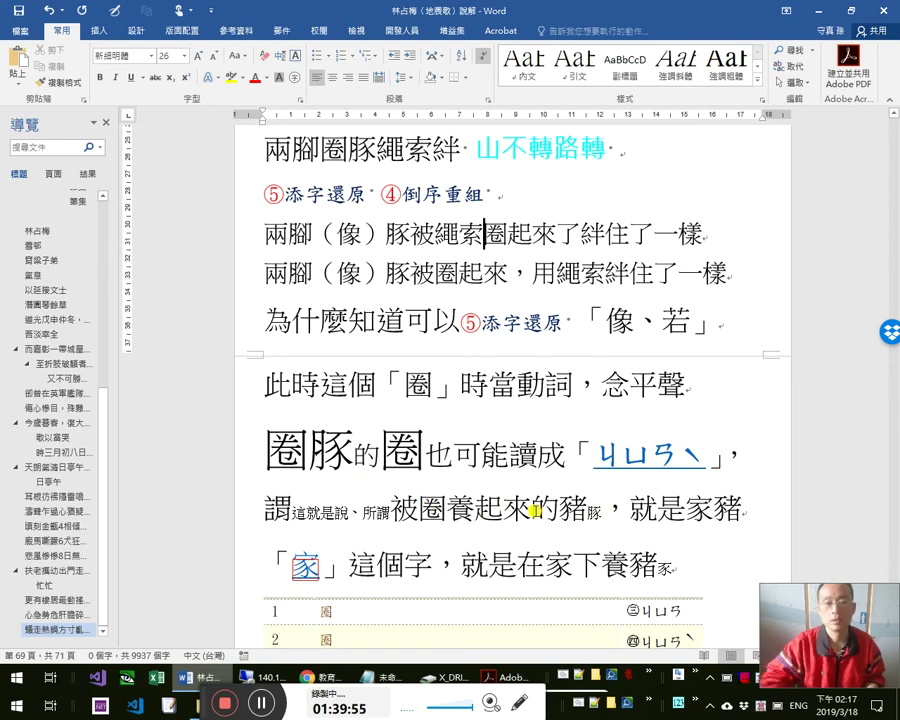
pyautogui.click(534, 510)
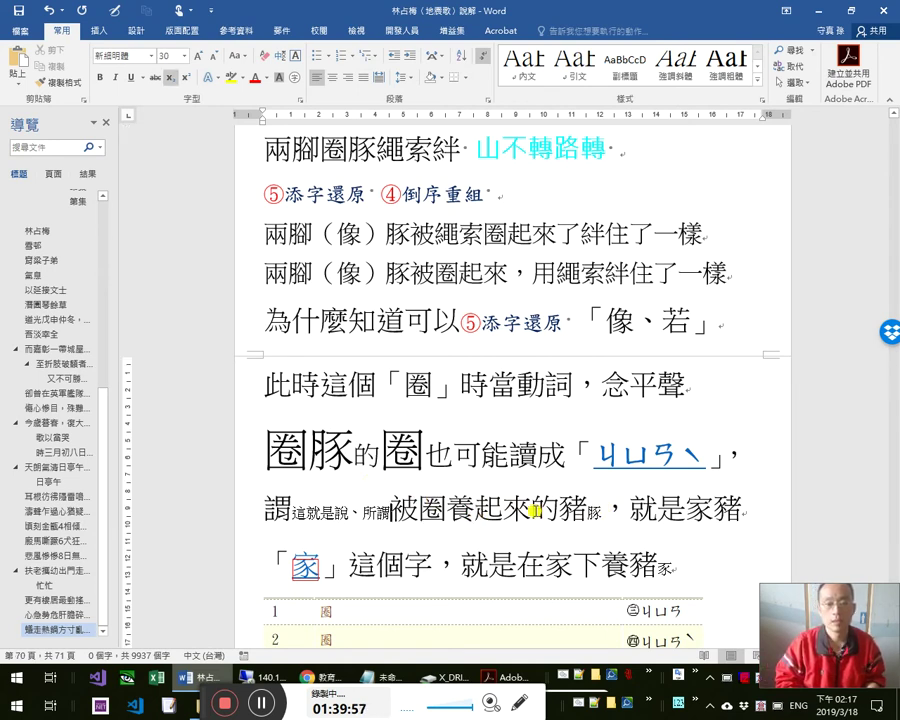
pyautogui.press('Left')
pyautogui.press('Left')
pyautogui.press('Left')
pyautogui.write('夼')
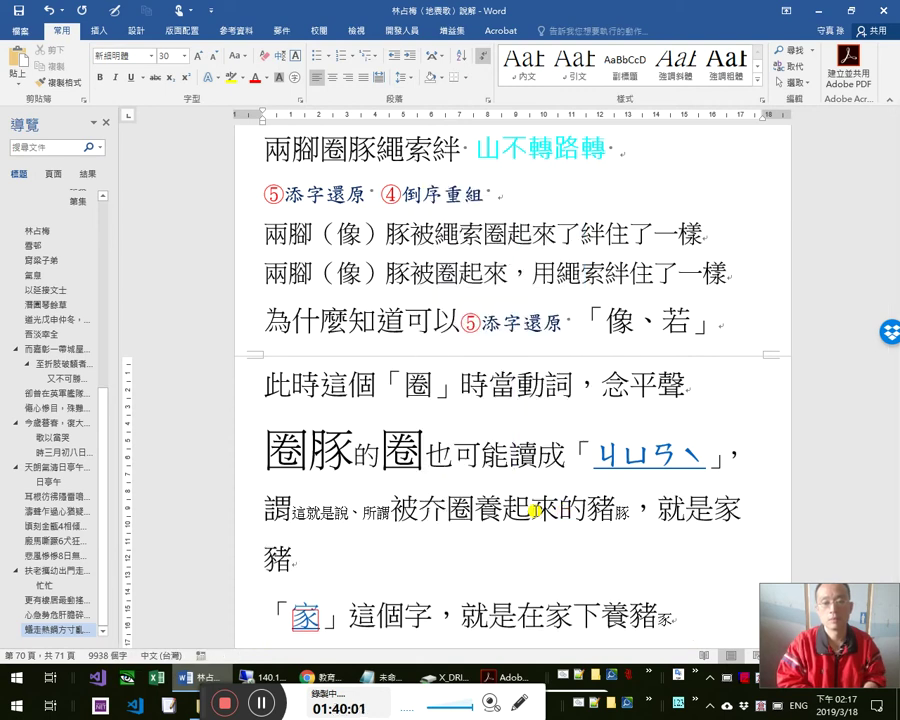
pyautogui.press('BackSpace')
pyautogui.write('疾書')
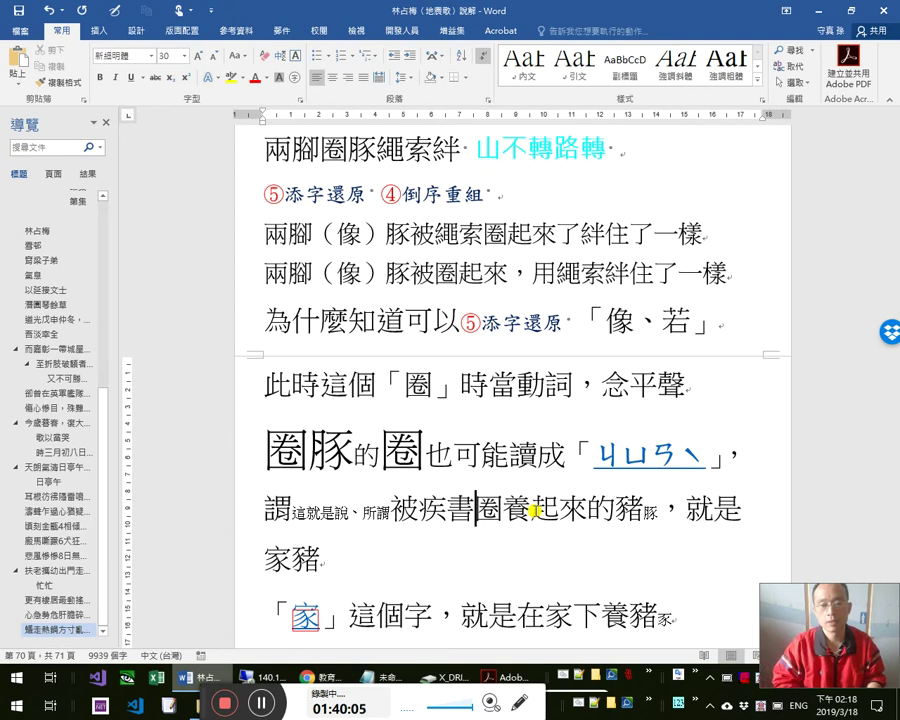
pyautogui.hotkey('shift', 'Left')
pyautogui.hotkey('shift', 'Left')
pyautogui.hotkey('shift', 'Left')
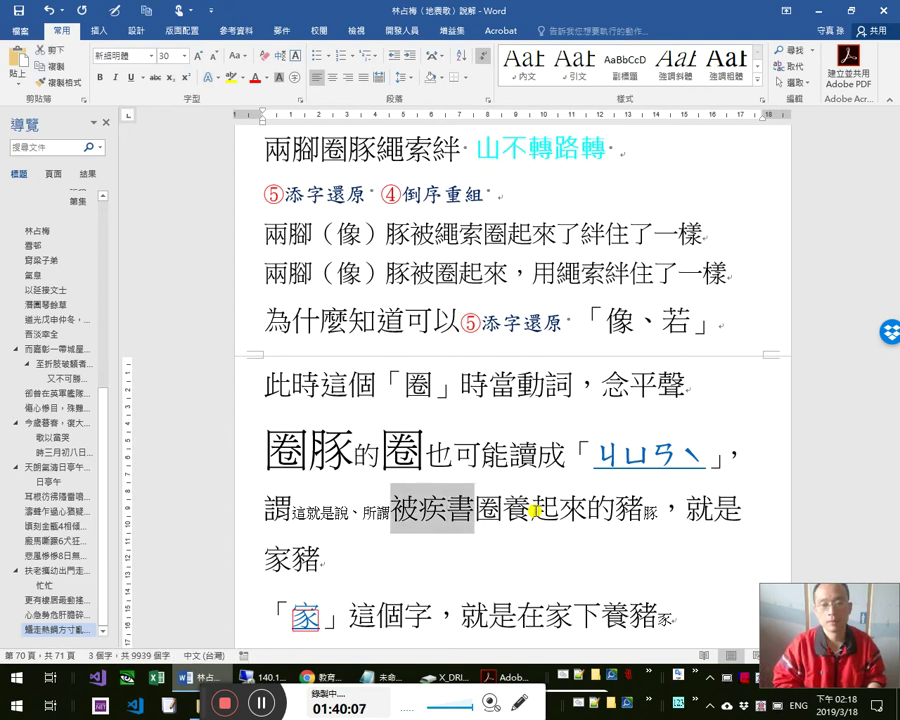
pyautogui.hotkey('shift', 'Right')
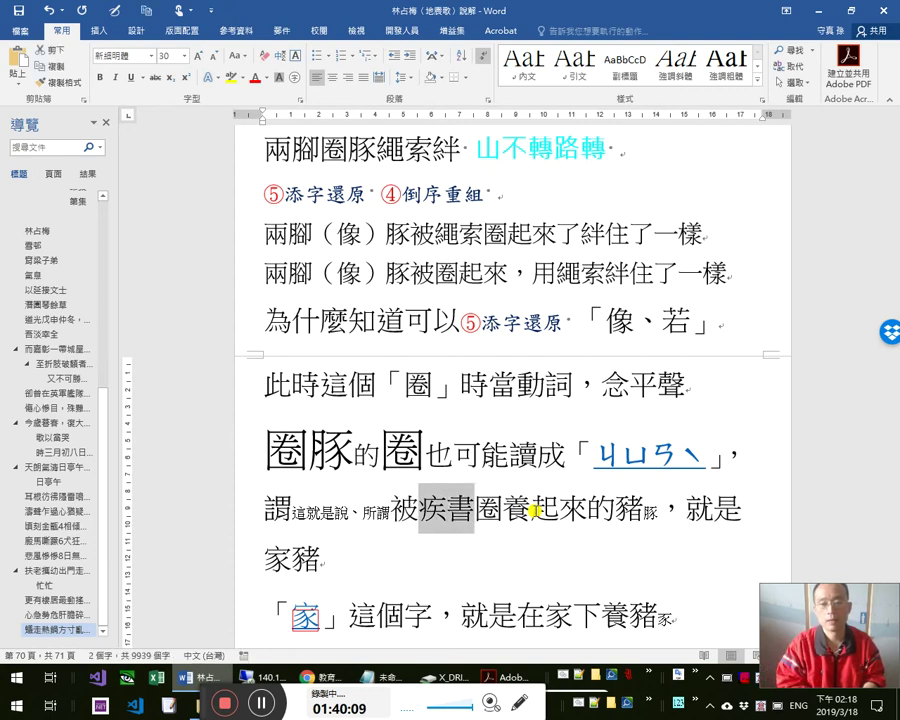
pyautogui.write('a')
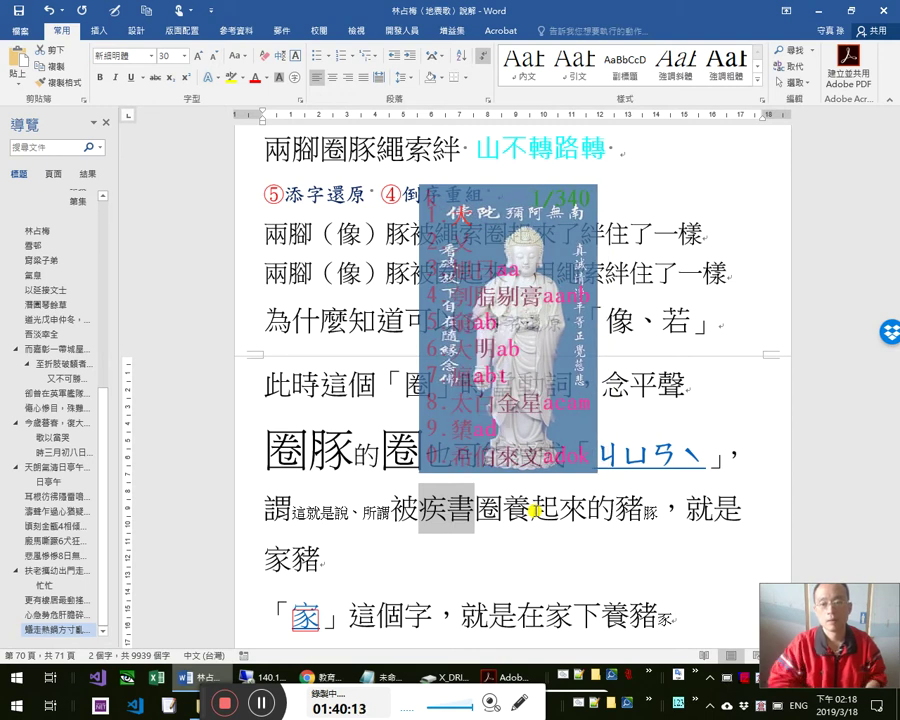
pyautogui.write('b')
pyautogui.press('space')
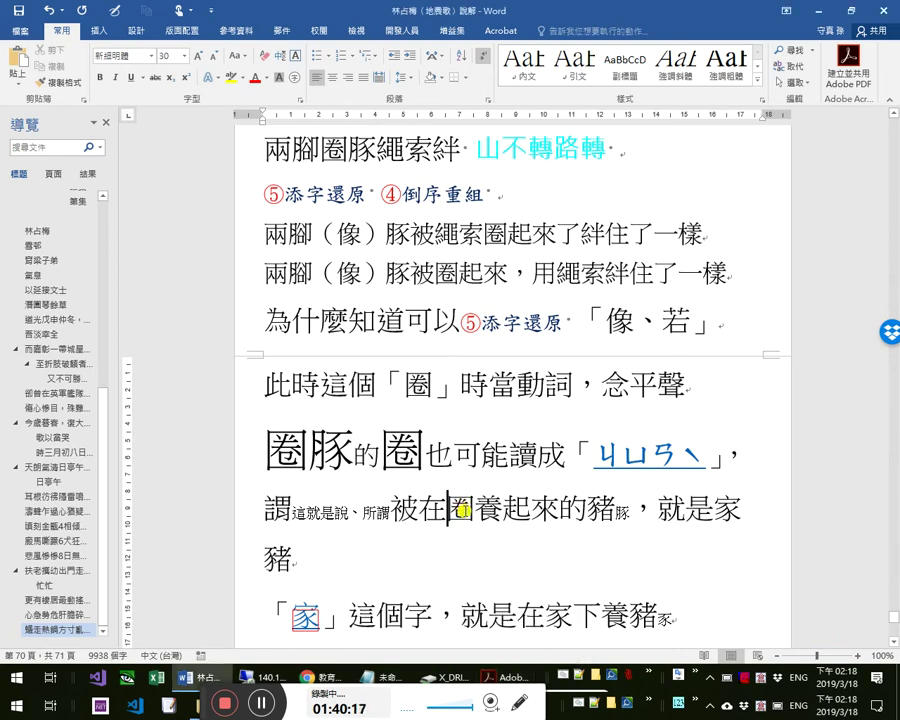
pyautogui.write('a')
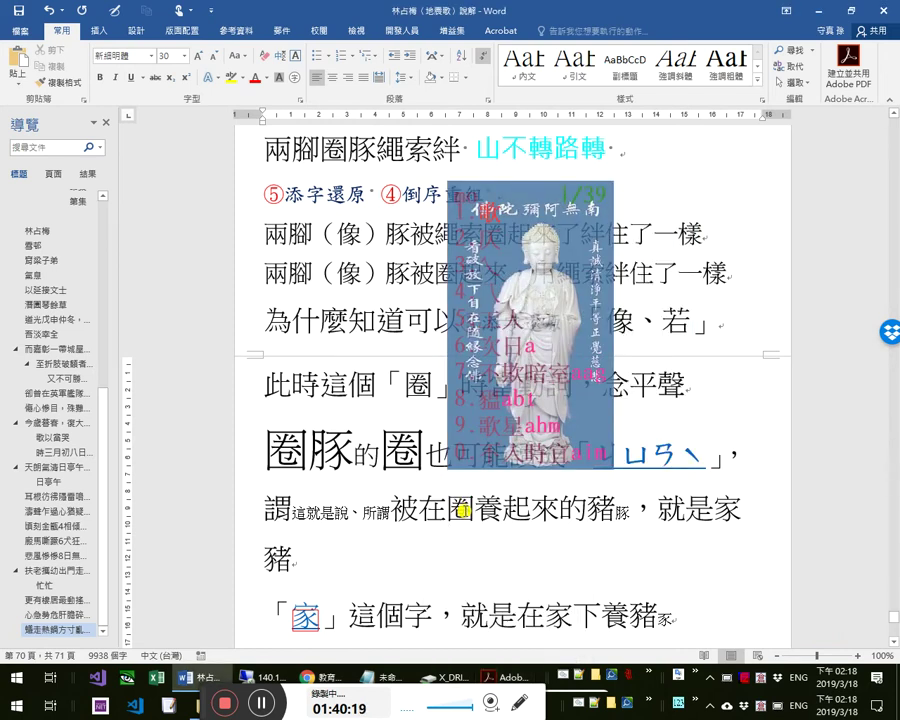
pyautogui.write('b')
pyautogui.press('space')
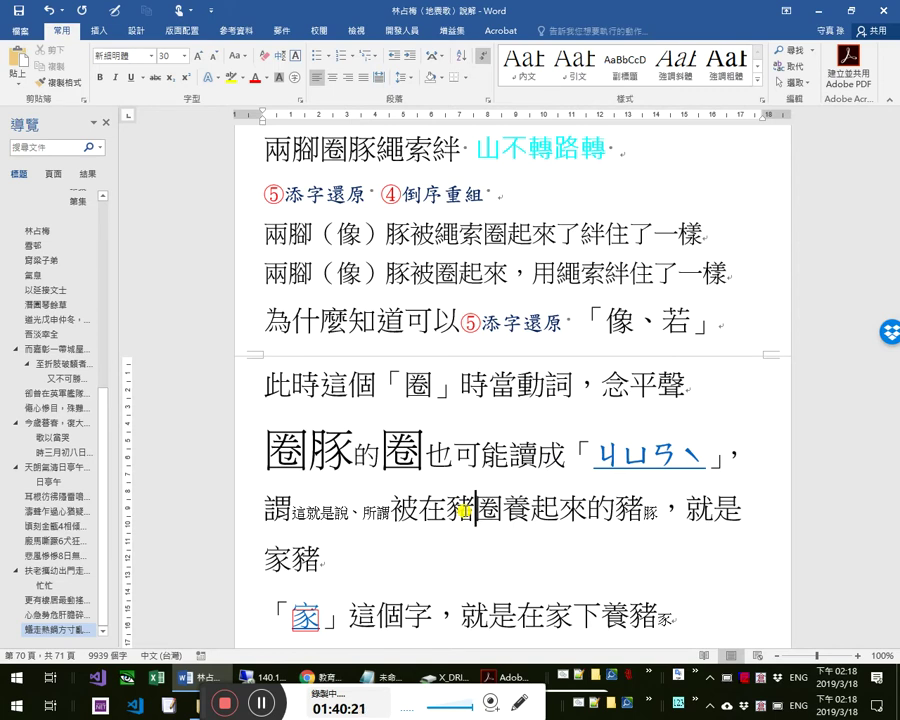
# - Move 被 so the gloss reads 在豬圈裡被圈養起來的豬
pyautogui.write('圈裡圈')
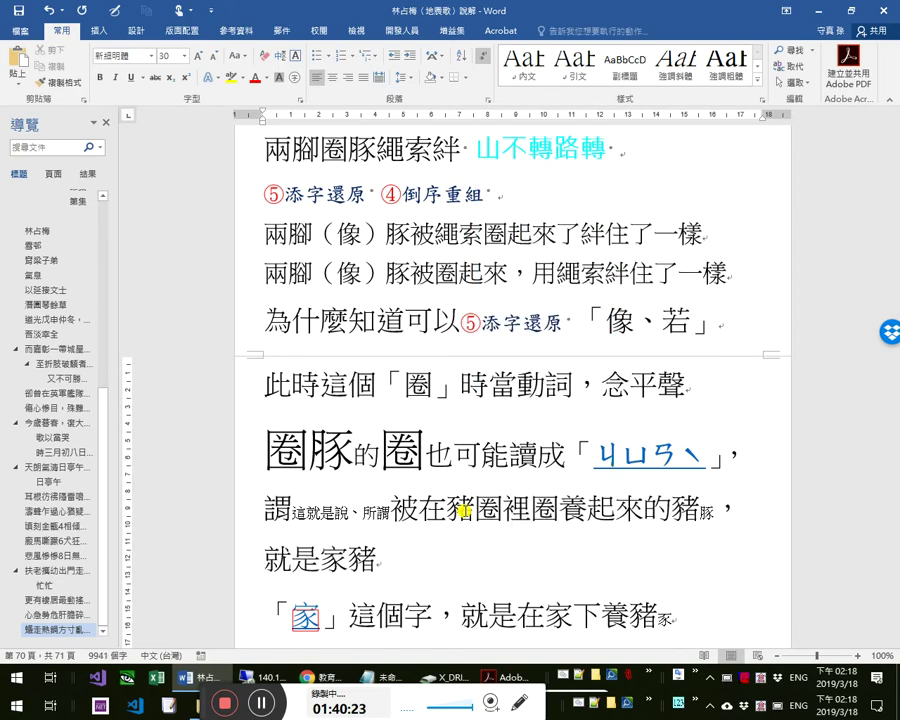
pyautogui.write('a')
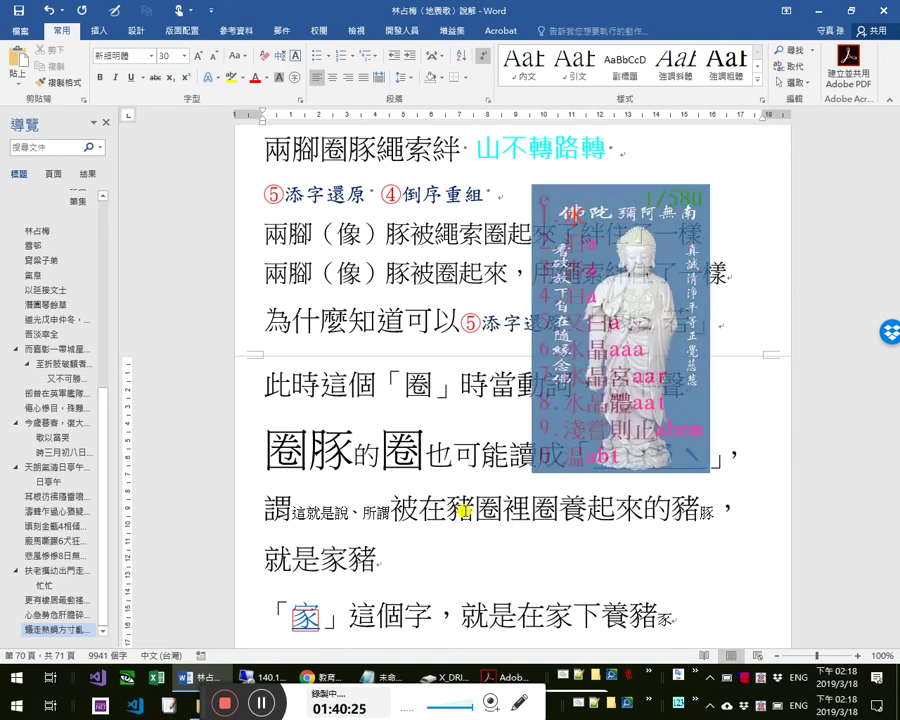
pyautogui.press('BackSpace')
pyautogui.write('dhe')
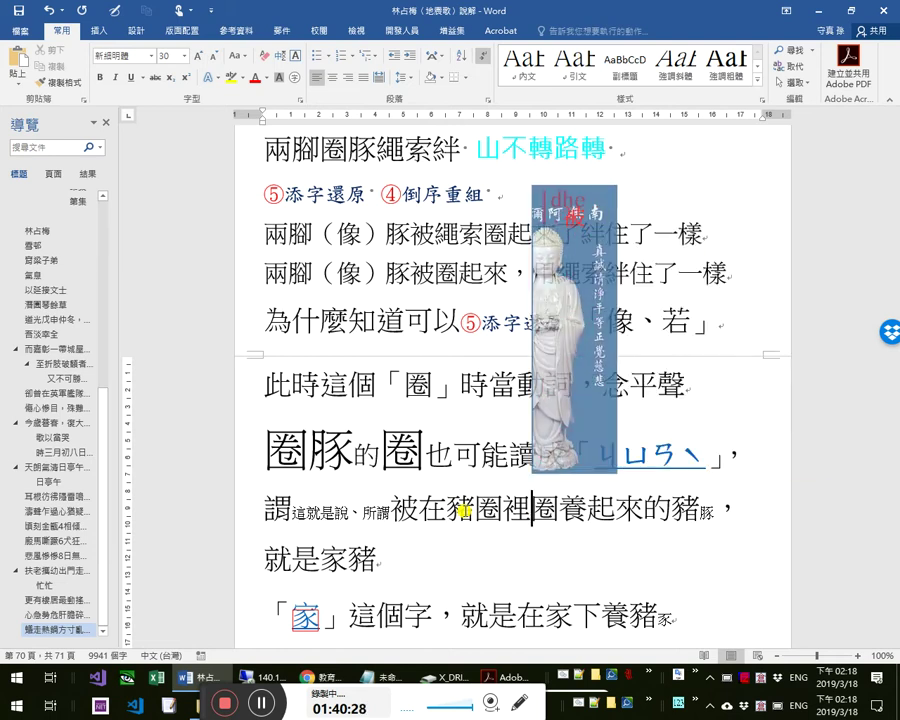
pyautogui.press('space')
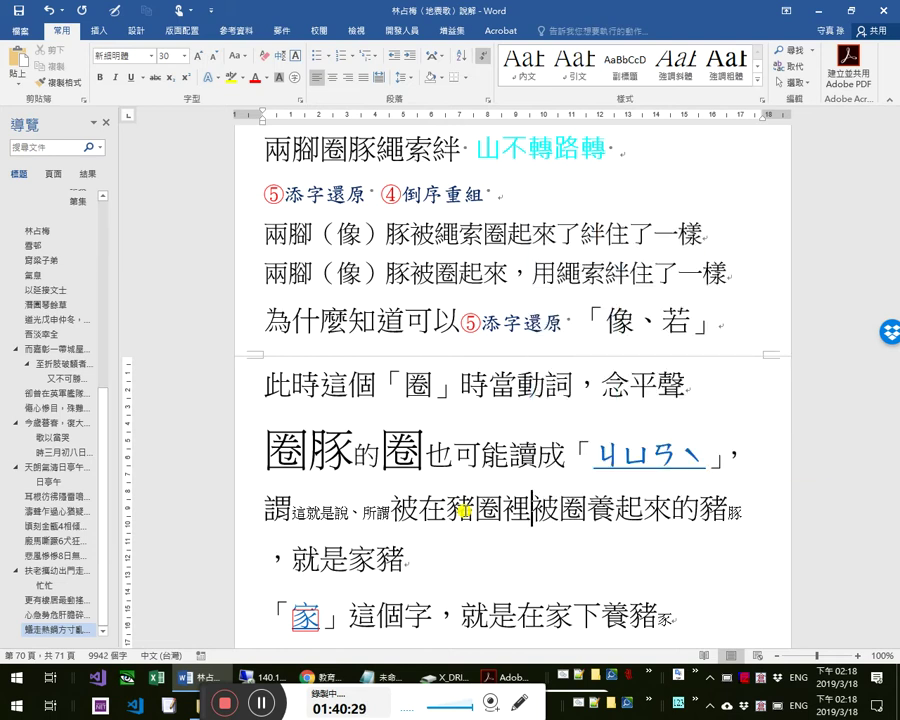
pyautogui.press('Left')
pyautogui.press('BackSpace')
pyautogui.press('Right')
pyautogui.press('Right')
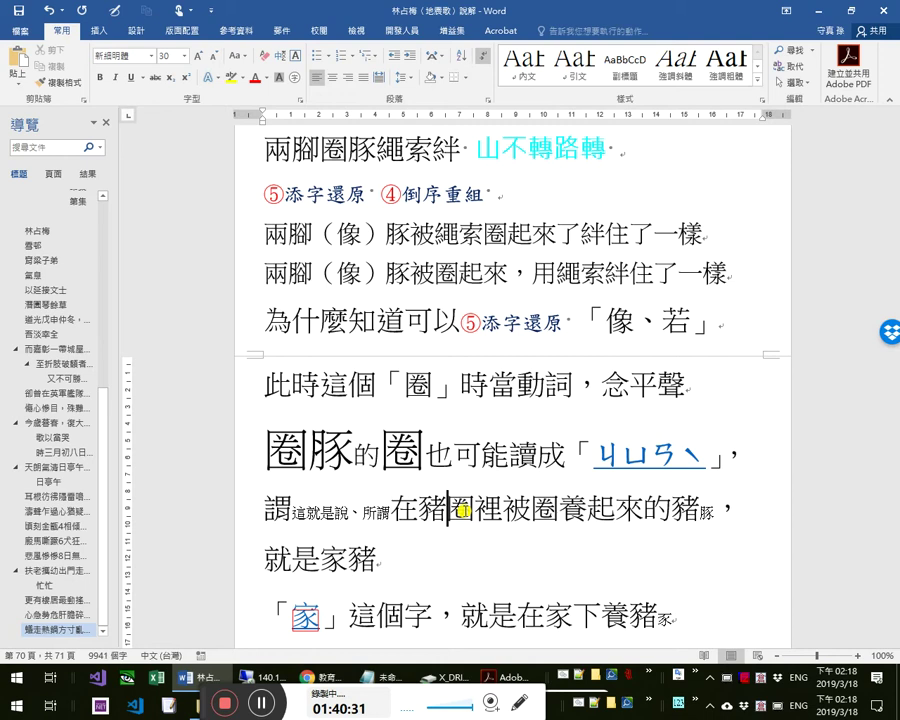
pyautogui.scroll(3, 474, 476)
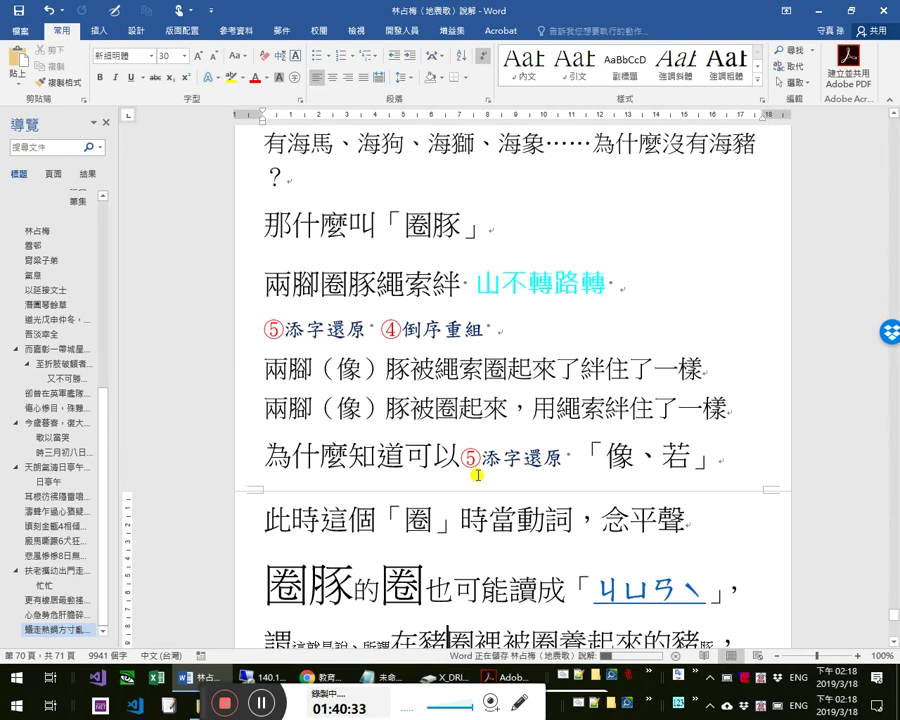
pyautogui.scroll(7, 478, 480)
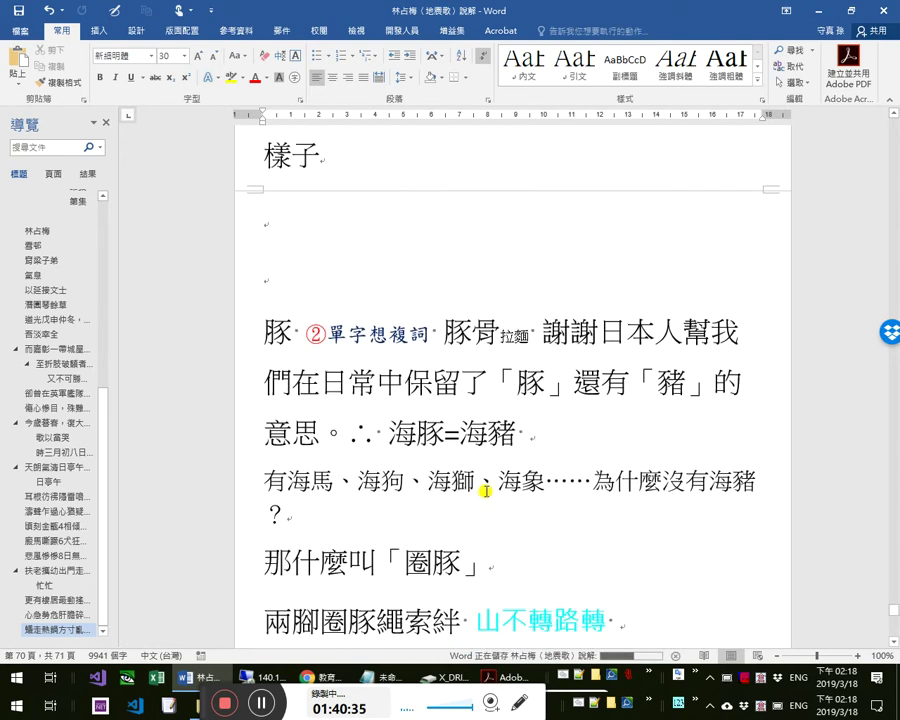
pyautogui.scroll(-6, 487, 491)
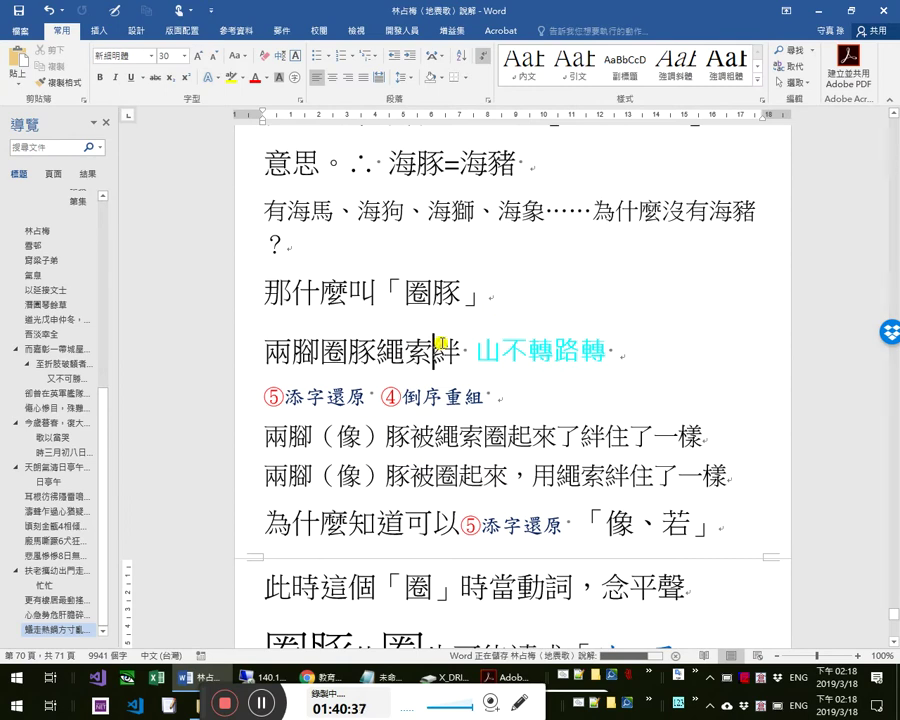
# - Add ∴ (code 2234, Alt+X) after 就是家豬 and paste 兩腳圈豚繩索絆 after it
pyautogui.click(434, 350)
pyautogui.hotkey('shift', 'Home')
pyautogui.hotkey('ctrl', 'c')
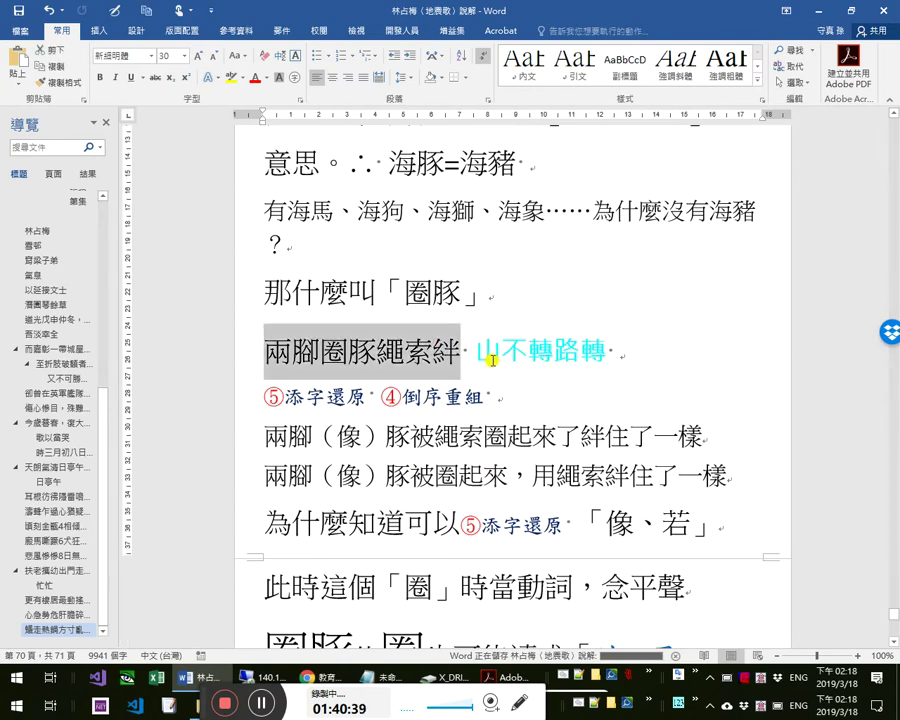
pyautogui.scroll(-5, 491, 360)
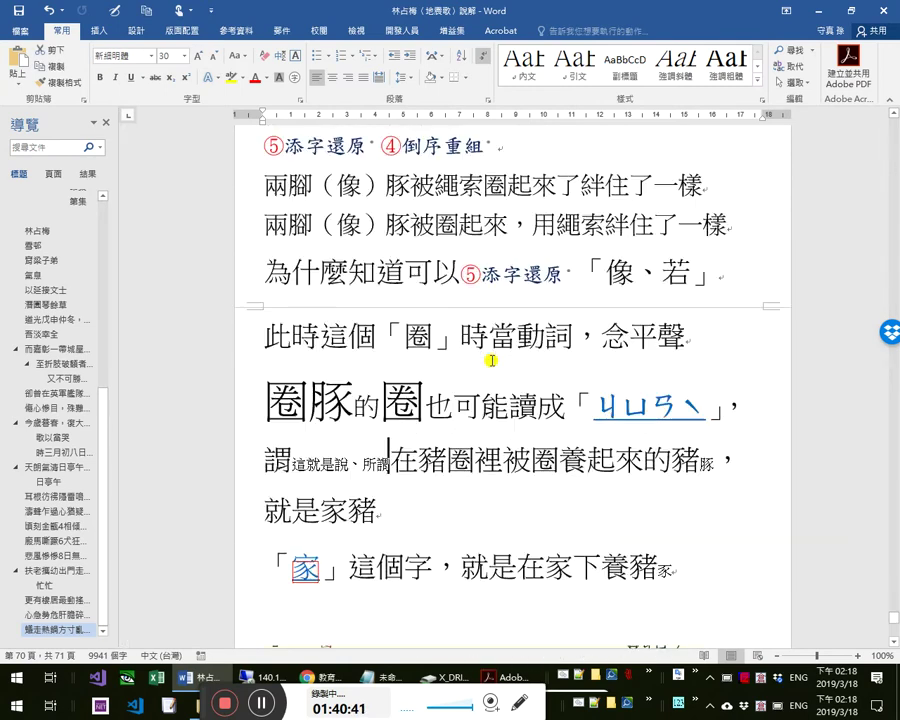
pyautogui.scroll(-4, 492, 360)
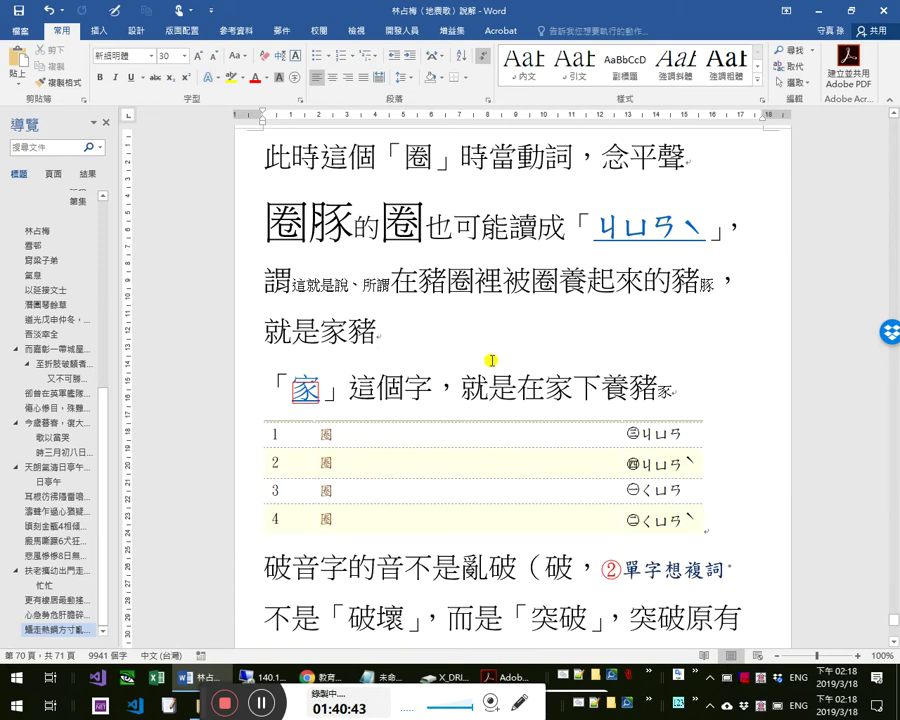
pyautogui.write('2235')
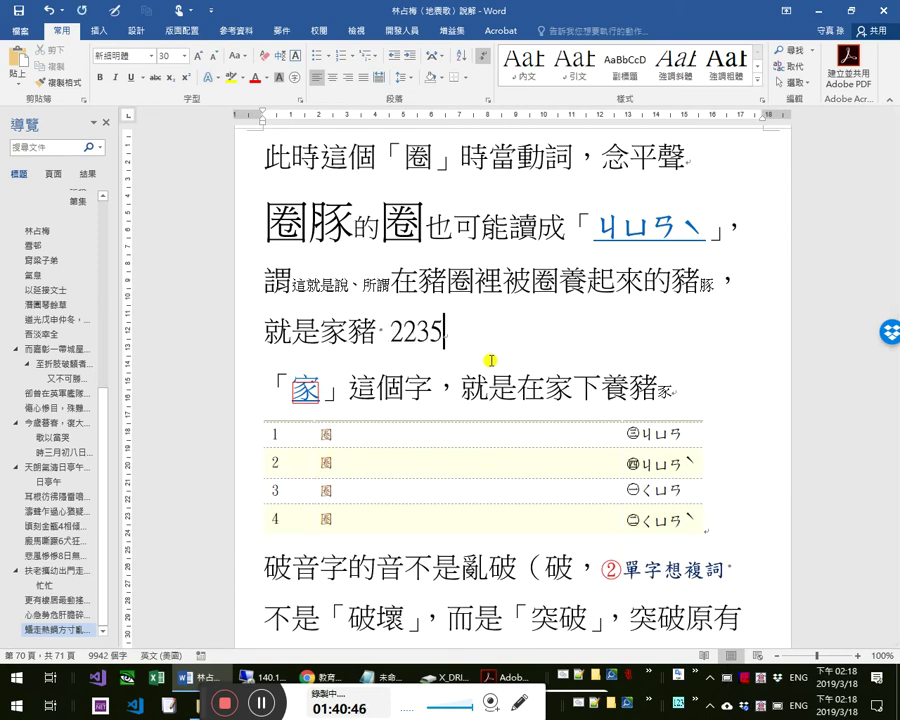
pyautogui.press('BackSpace')
pyautogui.write('4')
pyautogui.hotkey('alt', 'x')
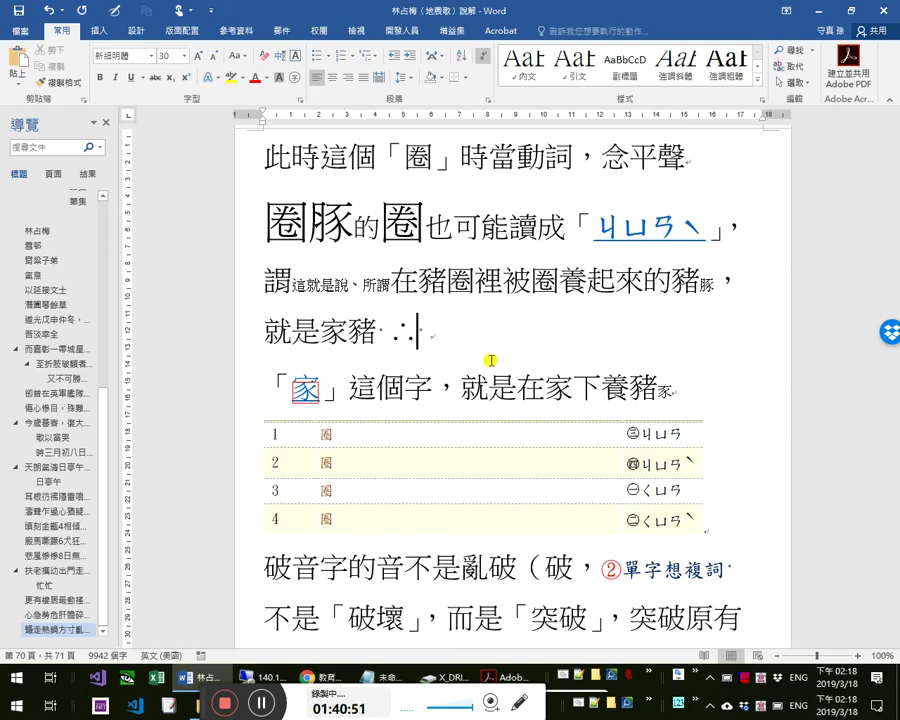
pyautogui.hotkey('ctrl', 'v')
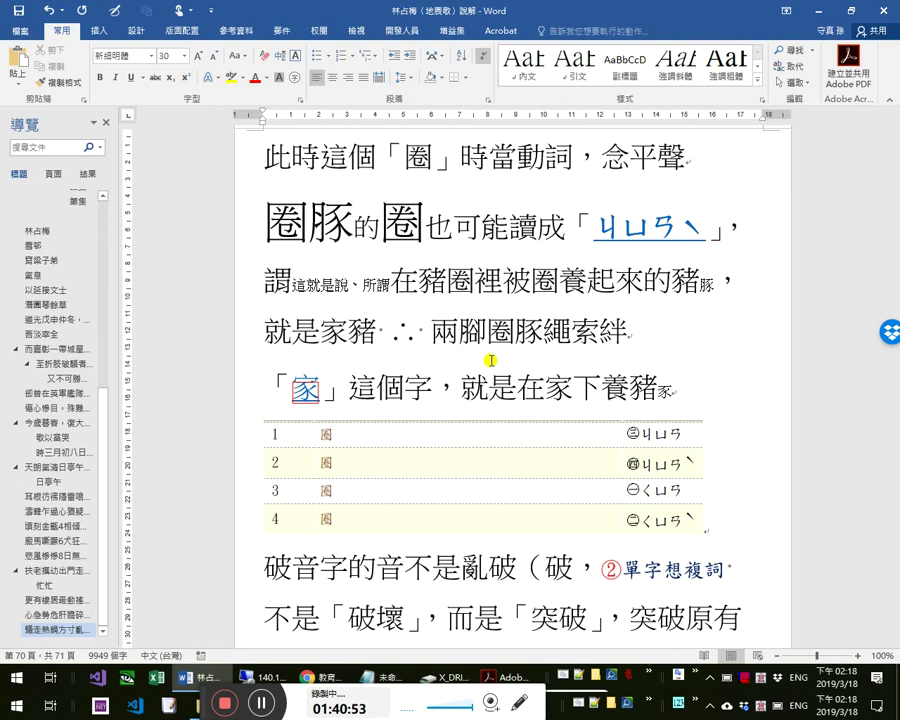
# - Add a boxed 翻譯 label and begin the translation 這些災民就好像那些在
pyautogui.write('翻譯')
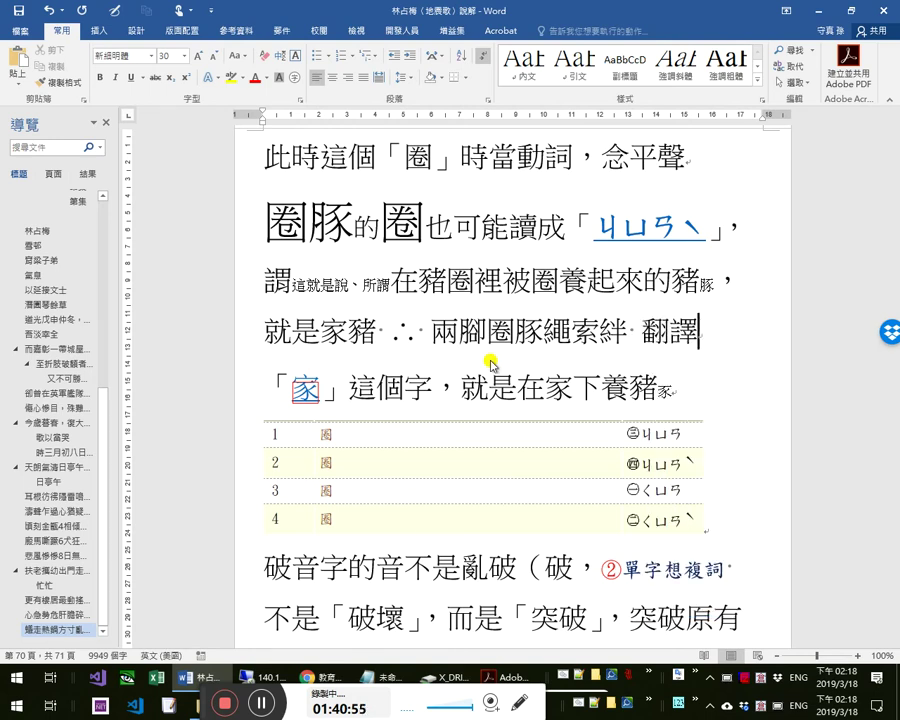
pyautogui.press('Return')
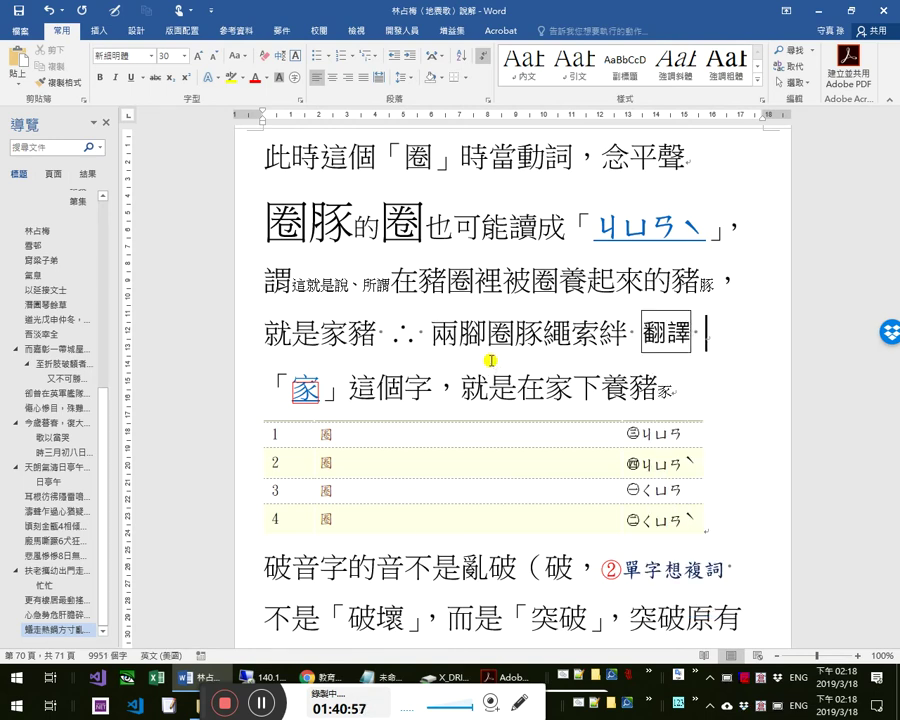
pyautogui.write('這')
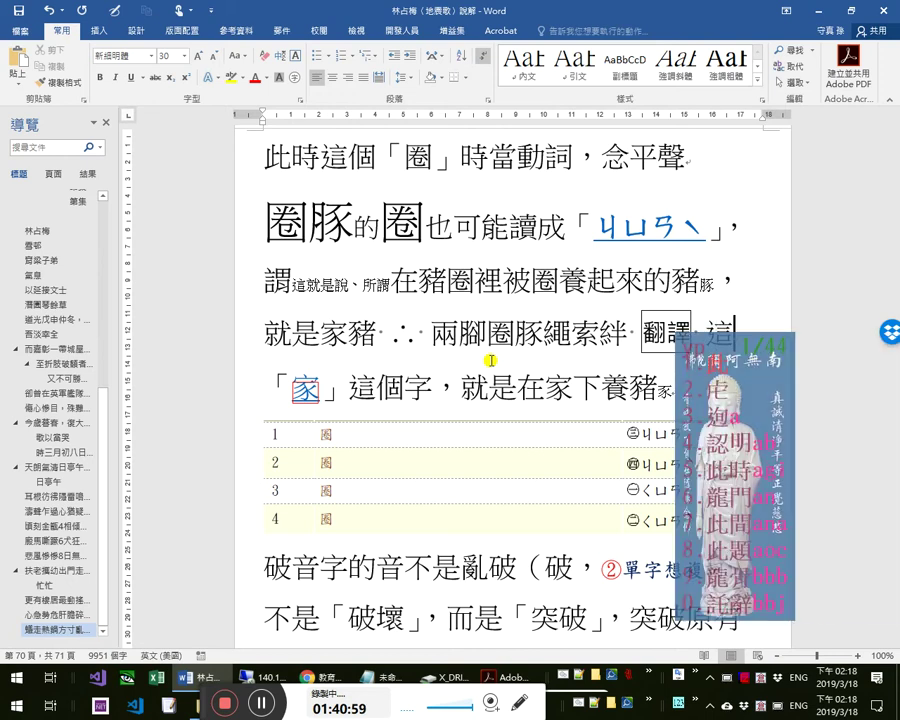
pyautogui.press('BackSpace')
pyautogui.write('a')
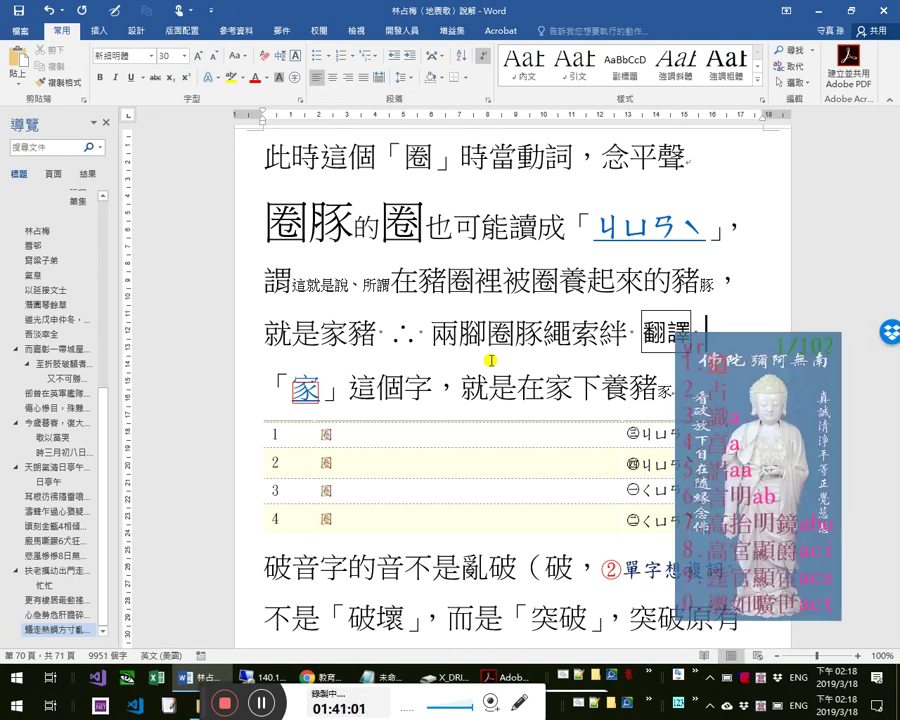
pyautogui.write('e這些')
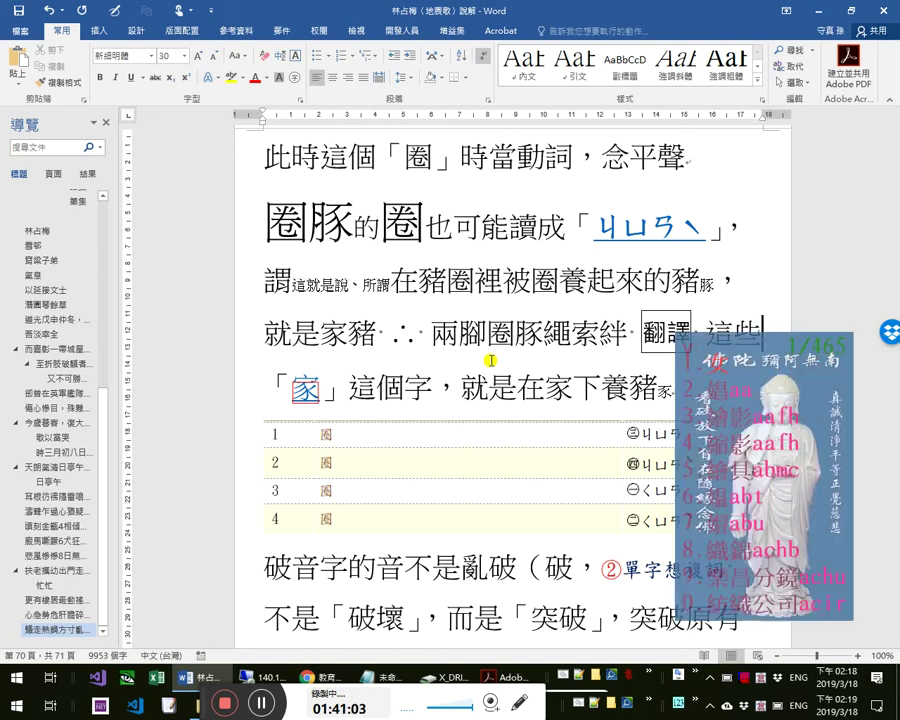
pyautogui.write('災民的')
pyautogui.press('BackSpace')
pyautogui.write('就像')
pyautogui.write('好')
pyautogui.press('Left')
pyautogui.press('Left')
pyautogui.press('Delete')
pyautogui.press('Right')
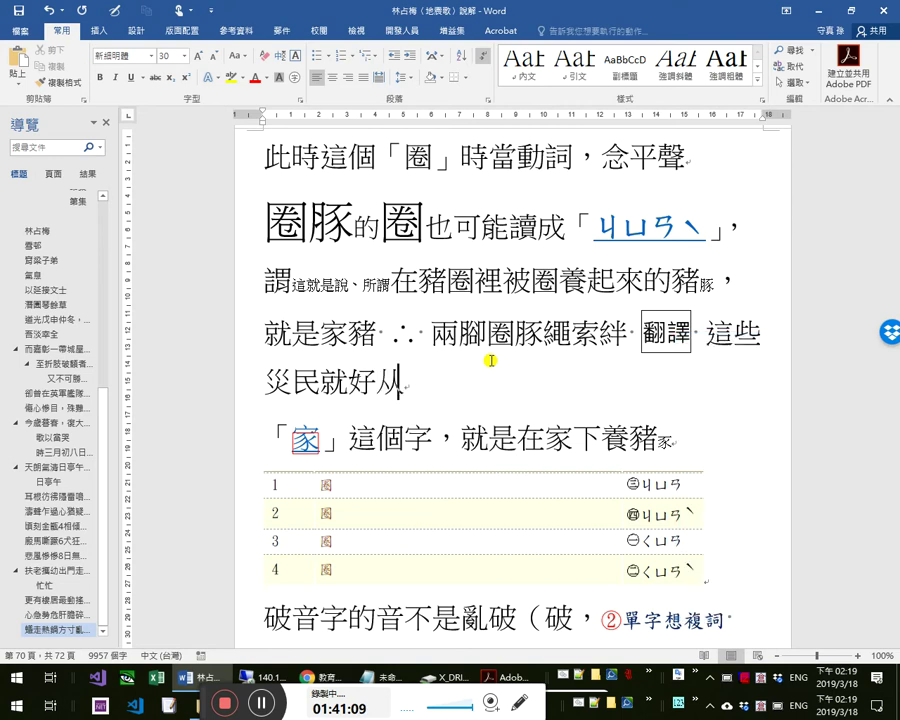
pyautogui.write('今人')
pyautogui.press('BackSpace')
pyautogui.press('BackSpace')
pyautogui.write('像')
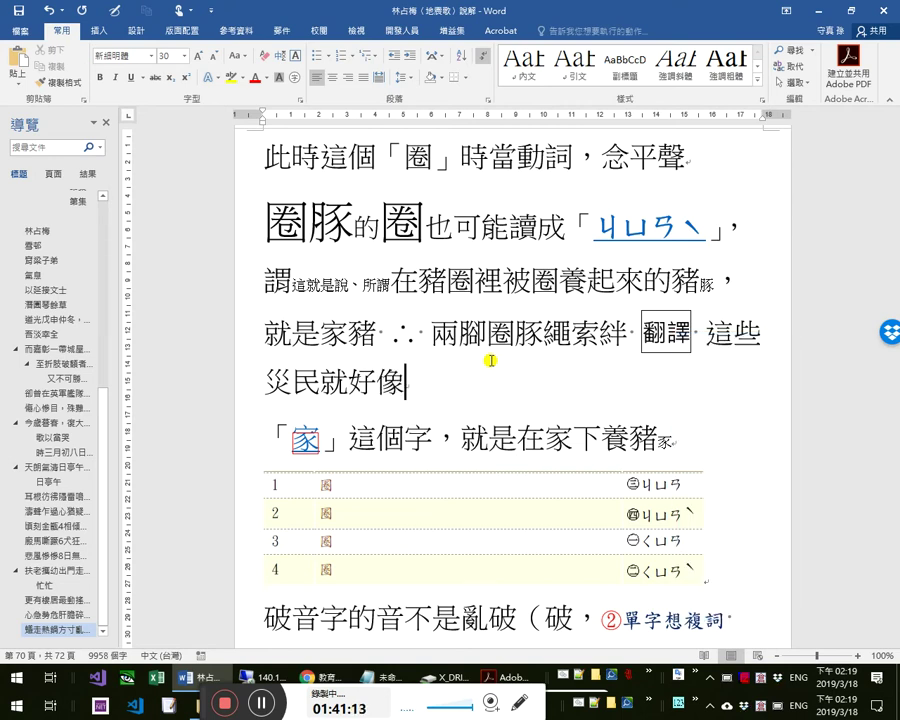
pyautogui.write('那些在')
# - Copy the phrase 在豬圈裡被圈養起來的 and return to the translation's end
pyautogui.press('Left')
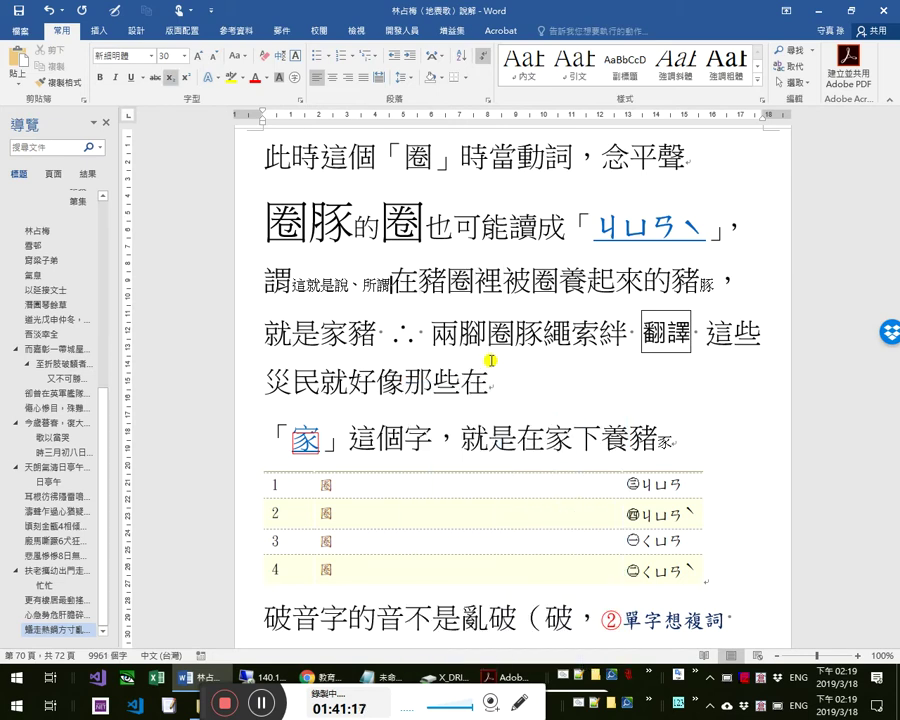
pyautogui.hotkey('shift', 'End')
pyautogui.hotkey('shift', 'Left')
pyautogui.hotkey('shift', 'Left')
pyautogui.hotkey('shift', 'Left')
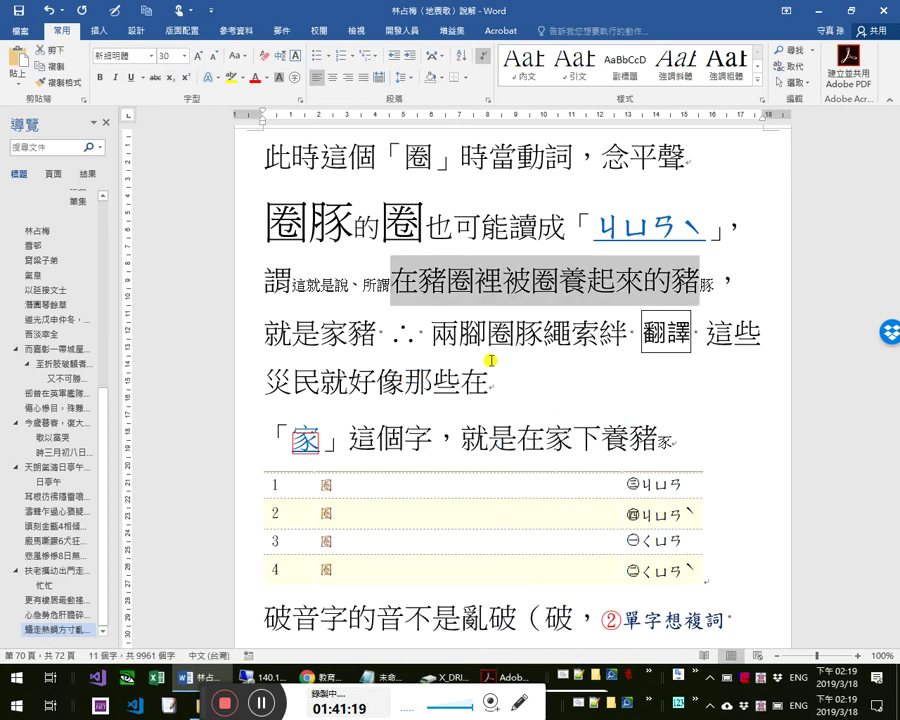
pyautogui.click(491, 360)
# - Continue the translation with the pasted pig phrase, 「窘」迫, and the closing 開啟下文的）note
pyautogui.write('在豬圈裡被圈養起來的豬')
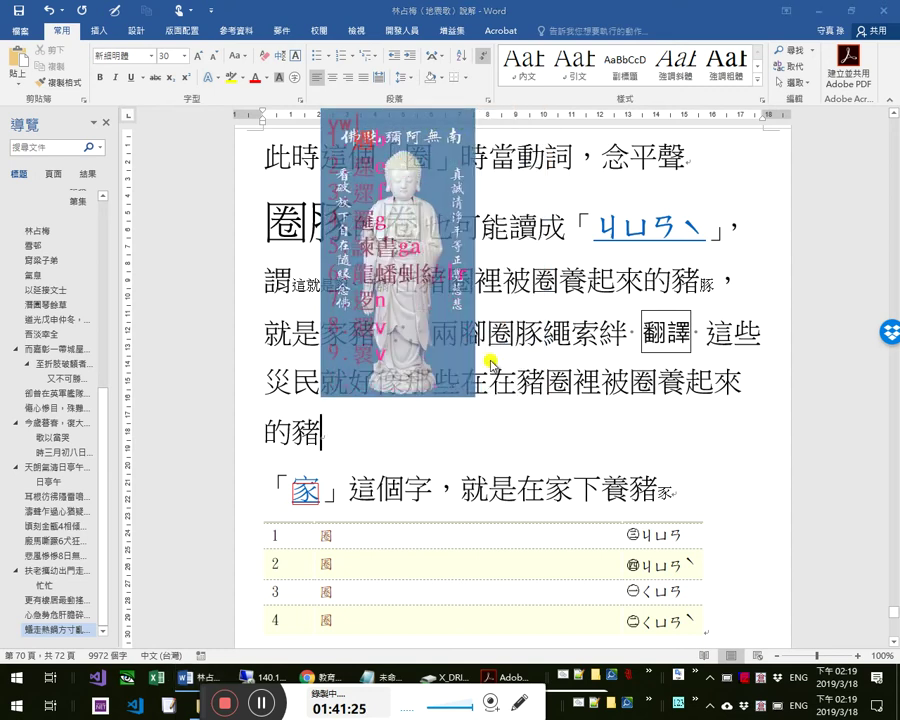
pyautogui.write('一')
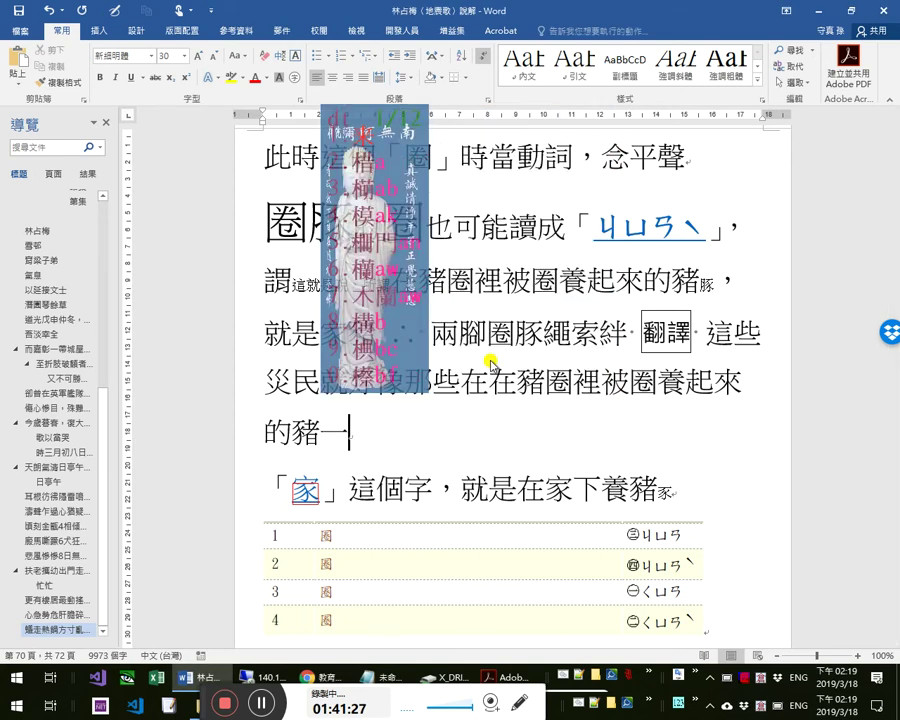
pyautogui.write('樣，而且還')
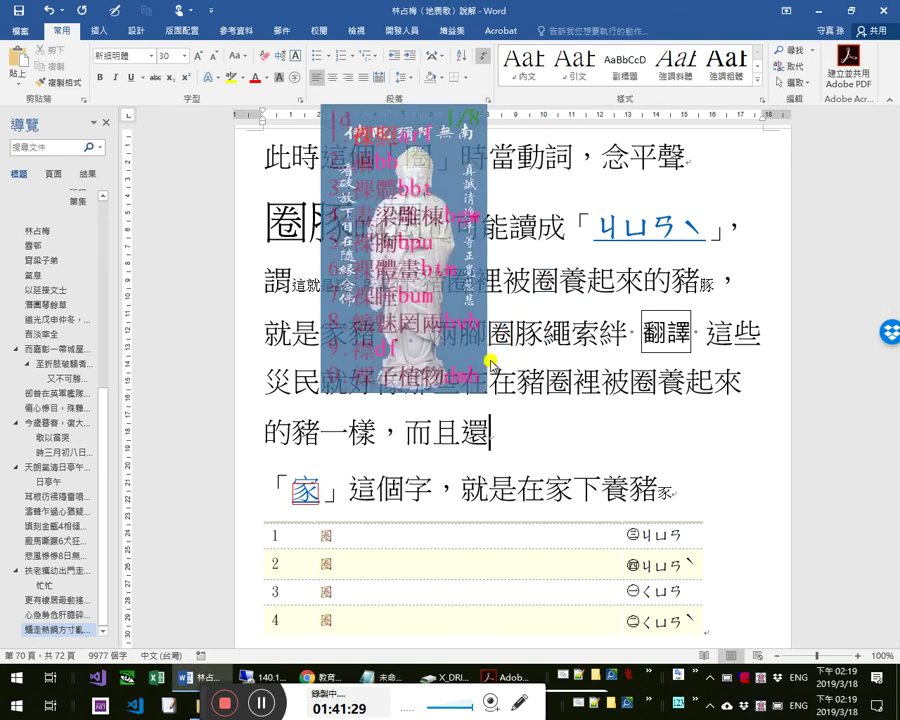
pyautogui.write('被絆')
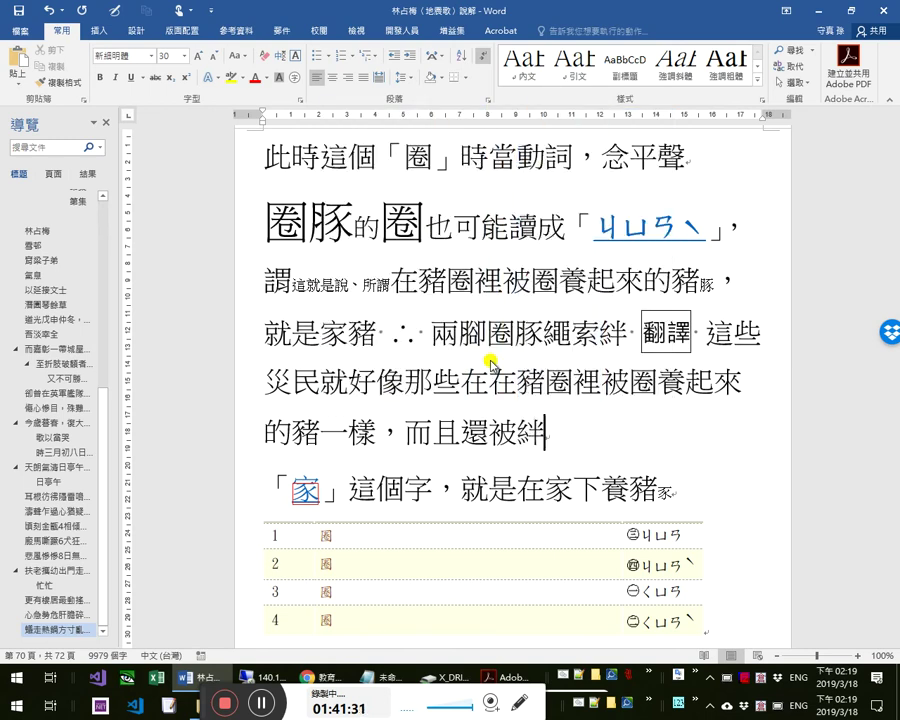
pyautogui.write('用')
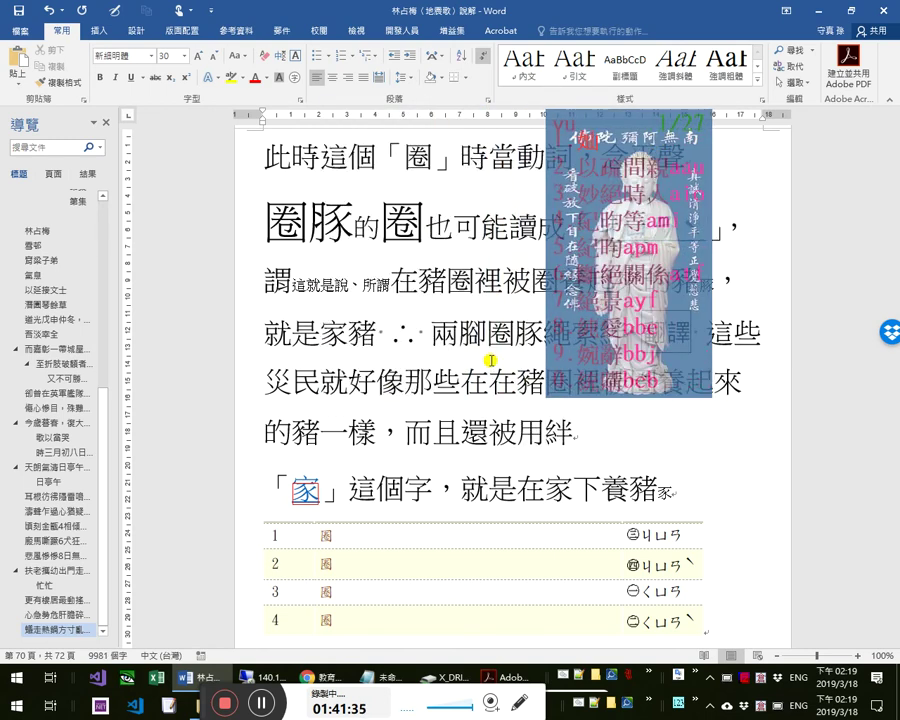
pyautogui.write('繩索')
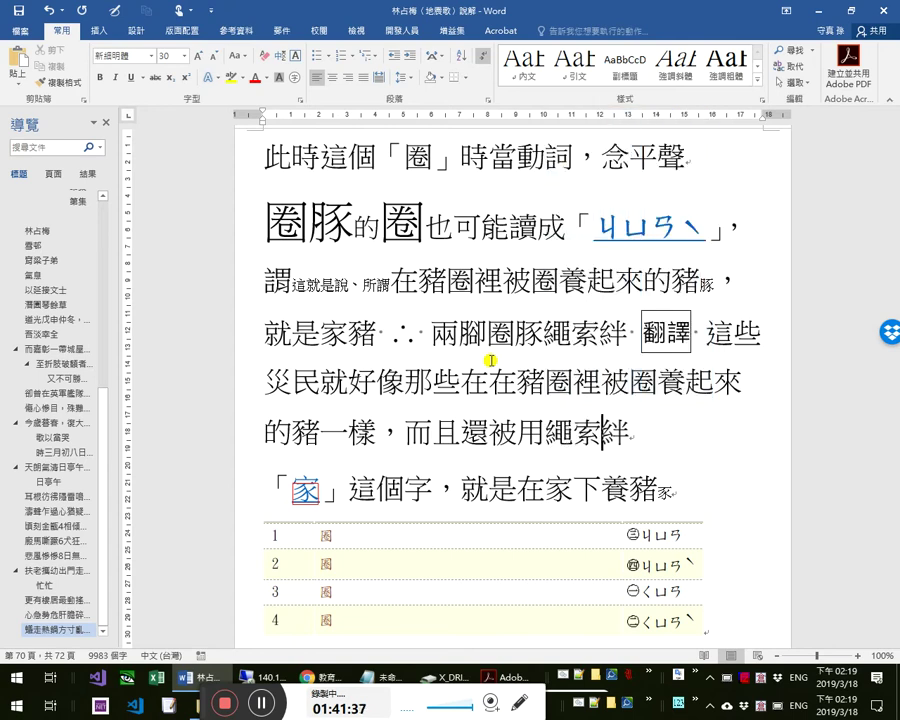
pyautogui.write('住了')
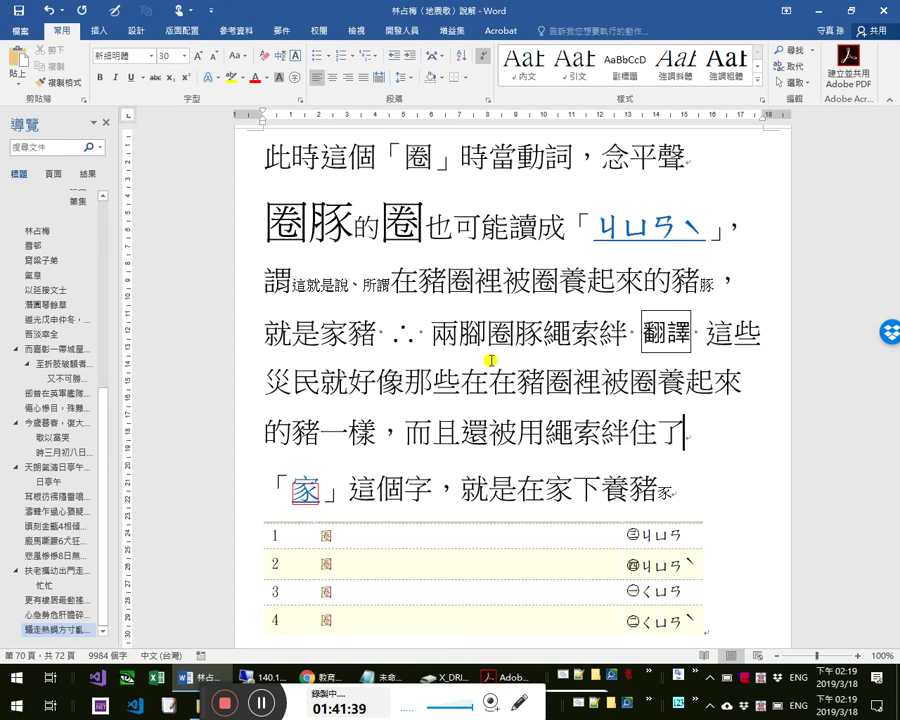
pyautogui.write('腳一樣')
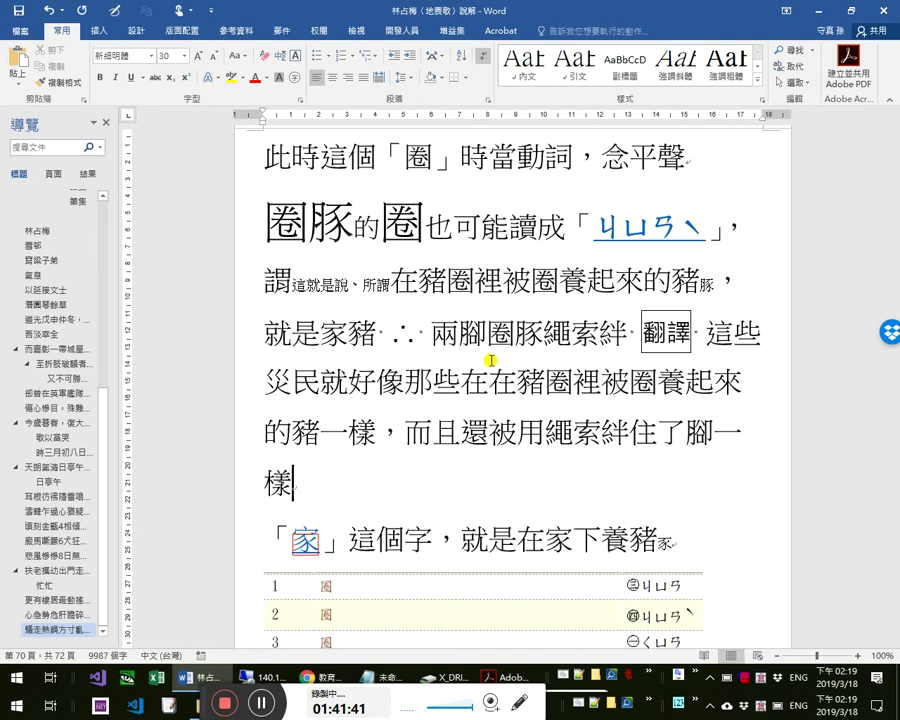
pyautogui.write('（就')
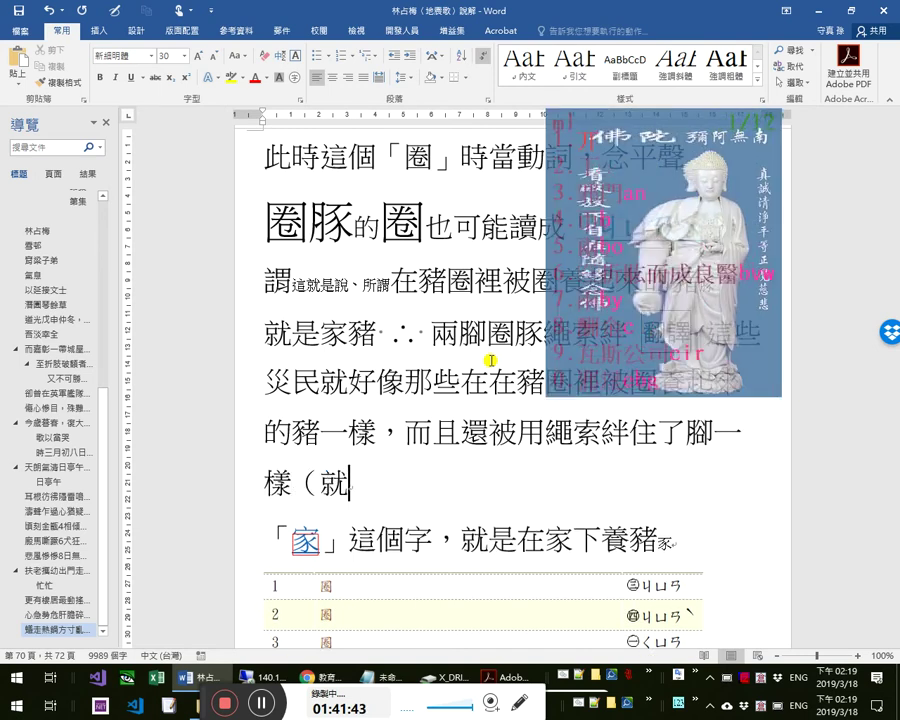
pyautogui.write('更窘')
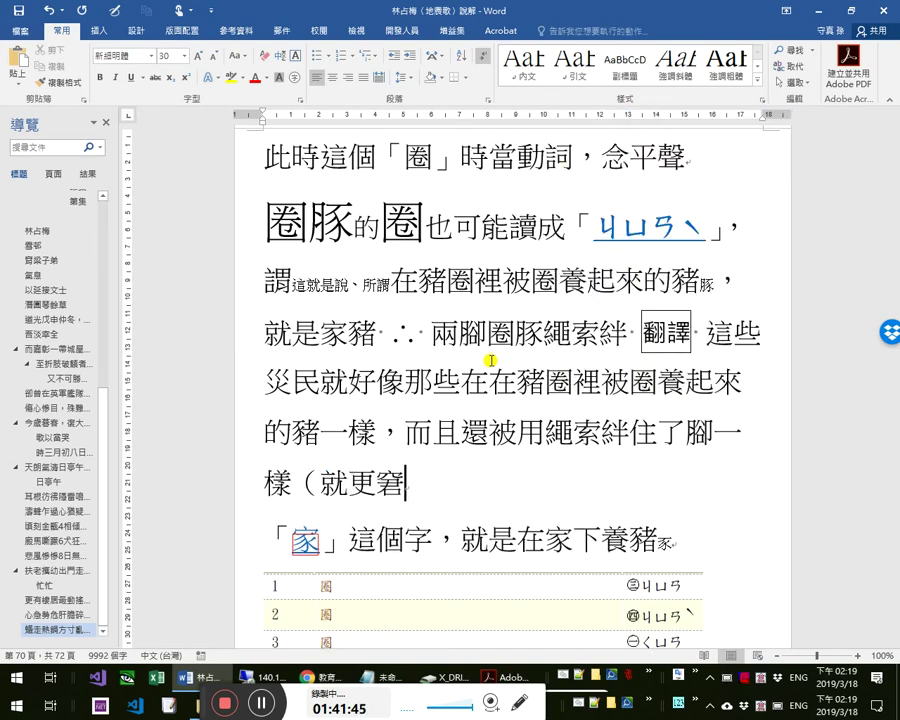
pyautogui.write('迫了')
pyautogui.press('Left')
pyautogui.press('Left')
pyautogui.press('Left')
pyautogui.write('「')
pyautogui.press('Right')
pyautogui.write('」')
pyautogui.press('End')
pyautogui.write('，')
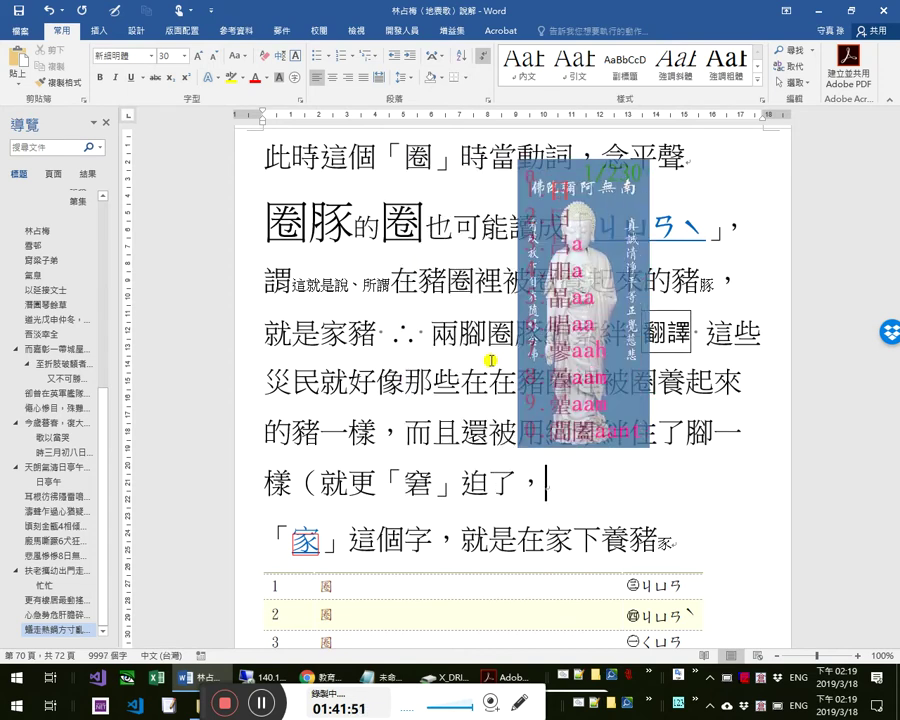
pyautogui.write('開啟')
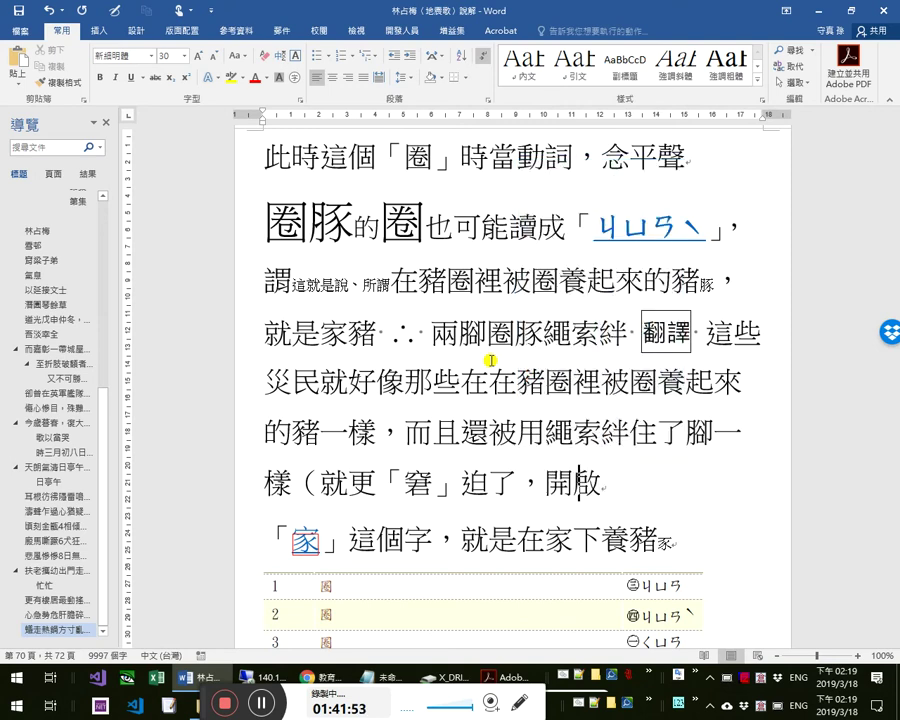
pyautogui.write('下文的）')
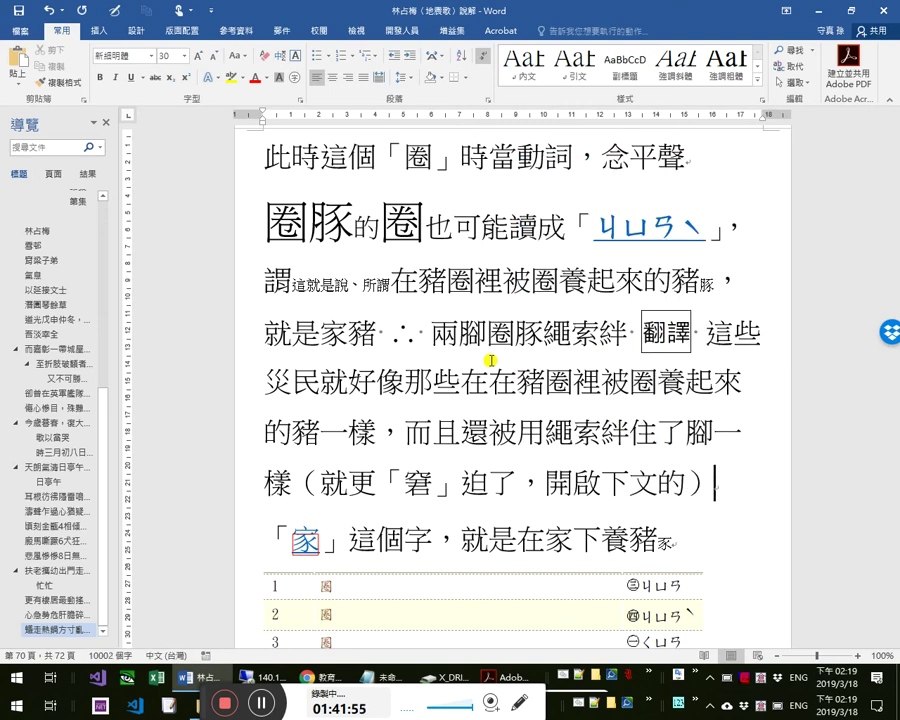
# - Open a second window of the 林占梅〈地震歌〉說解 document via View > New Window
pyautogui.hotkey('alt', 'Tab')
pyautogui.hotkey('alt', 'shift', 'Tab')
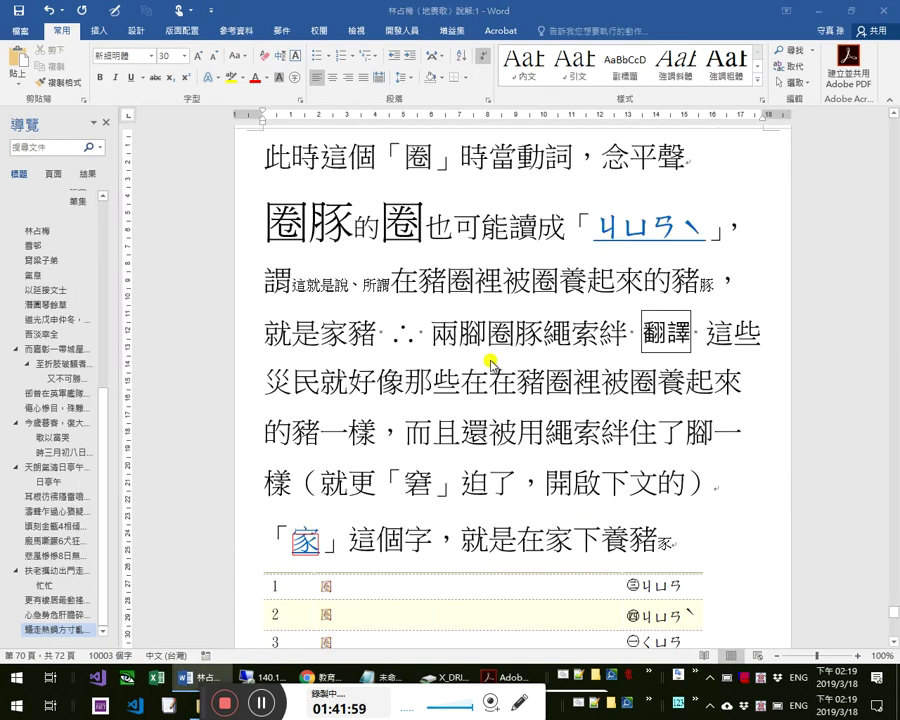
pyautogui.hotkey('alt', 'w')
pyautogui.press('n')
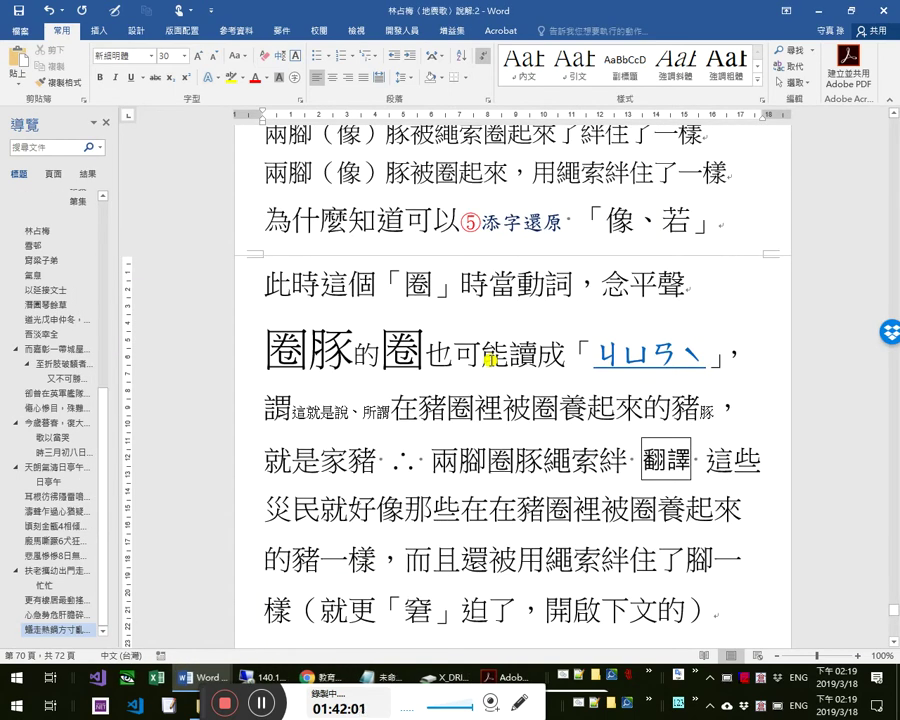
# - Locate the 更有樓居 line of the poem that contains 窘逼轉愁門戶狹
pyautogui.hotkey('ctrl', 'Home')
pyautogui.scroll(-10, 525, 567)
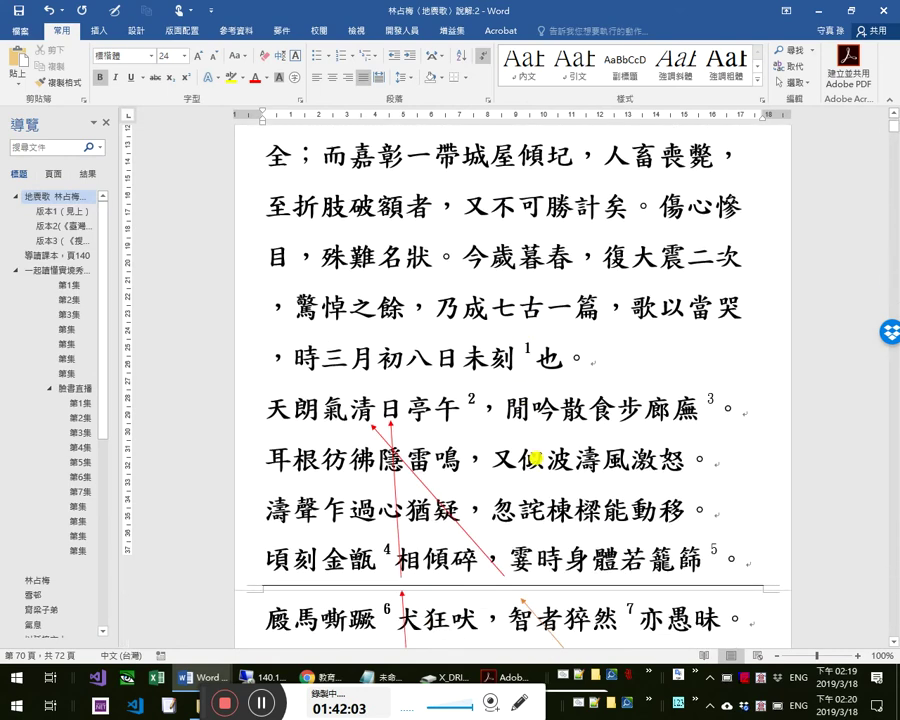
pyautogui.scroll(-5, 552, 478)
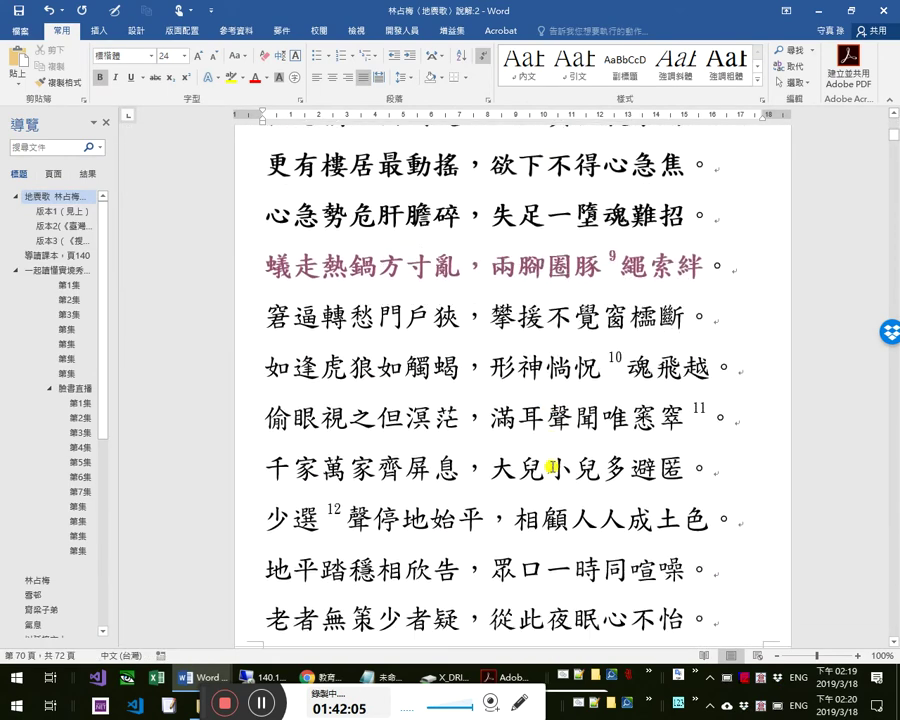
pyautogui.scroll(1, 552, 475)
pyautogui.click(502, 262)
pyautogui.click(504, 297)
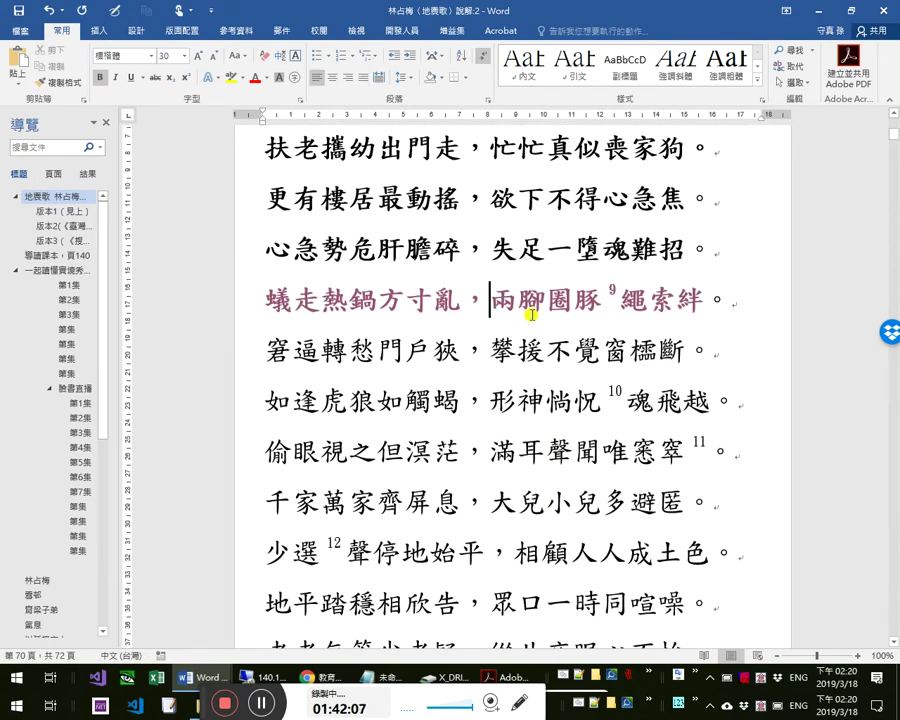
pyautogui.tripleClick(531, 314)
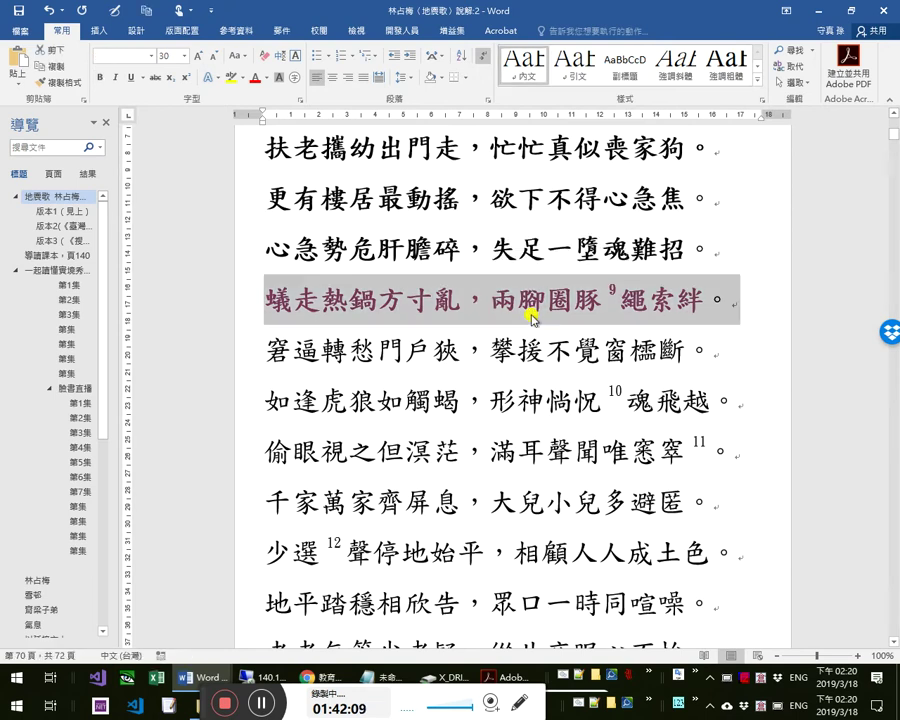
pyautogui.press('Up')
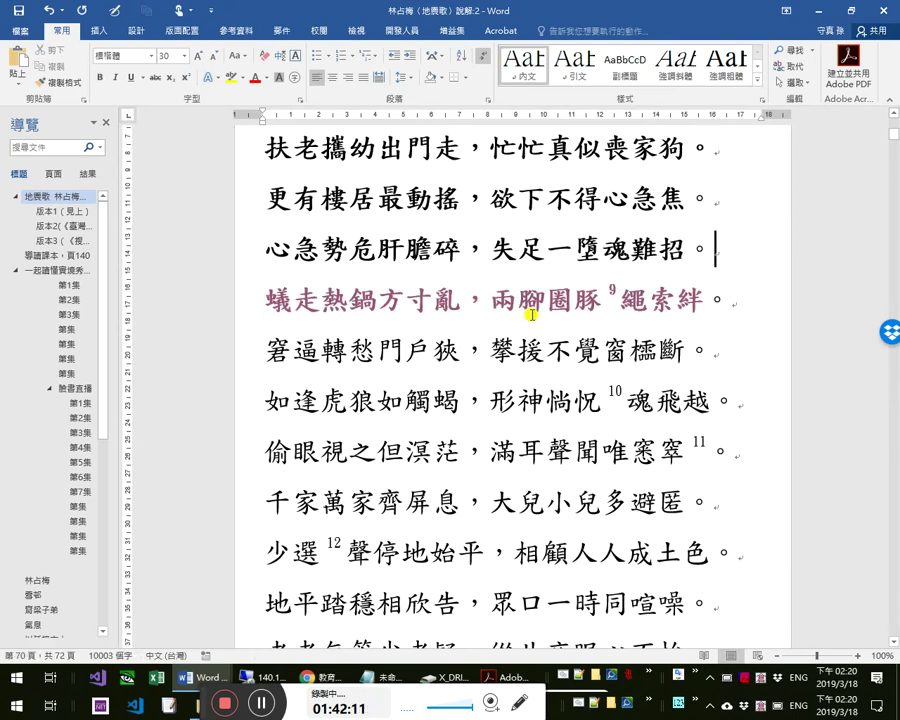
pyautogui.scroll(1, 628, 291)
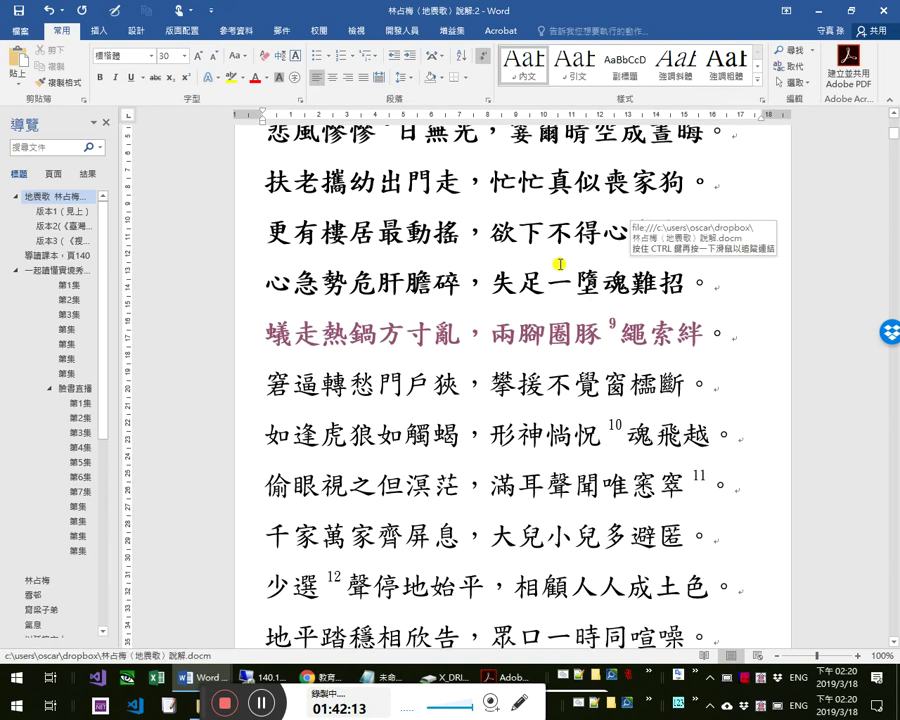
pyautogui.click(557, 270)
pyautogui.click(564, 237)
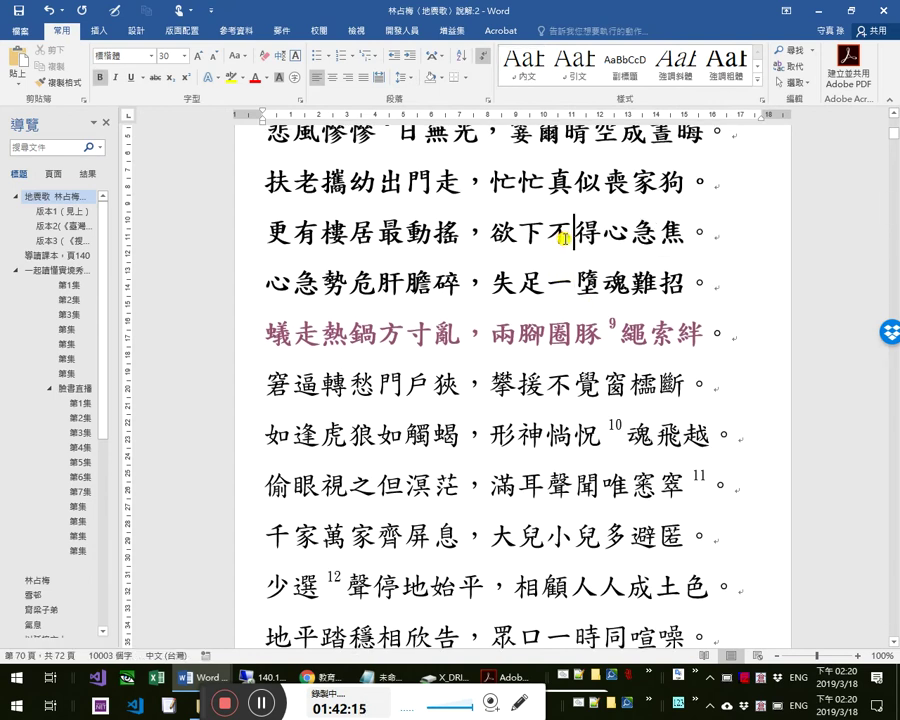
pyautogui.scroll(1, 625, 298)
pyautogui.click(603, 316)
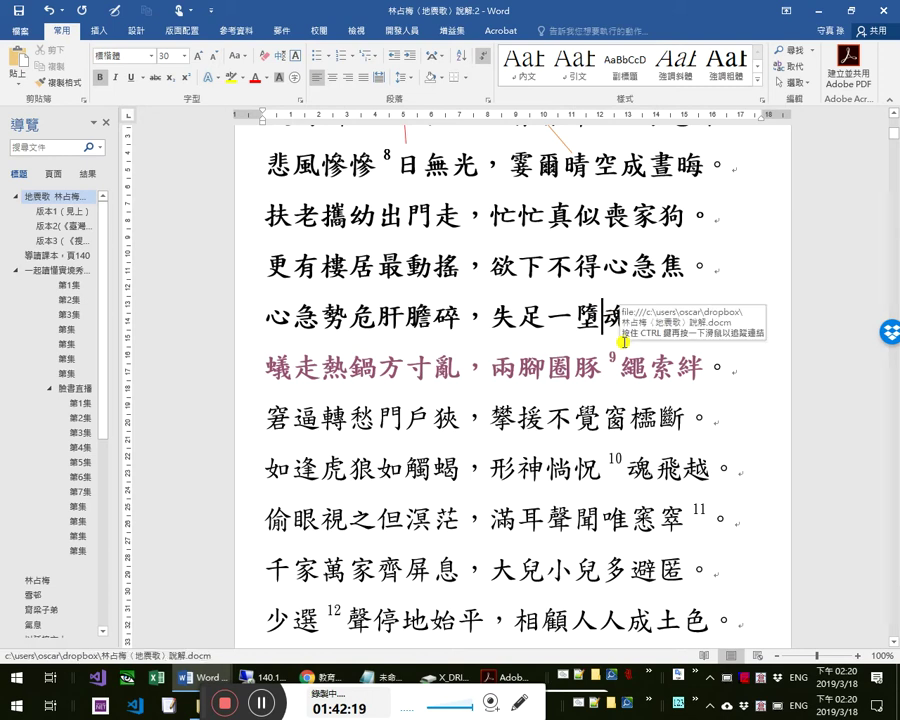
pyautogui.press('Left')
pyautogui.press('Left')
pyautogui.press('Left')
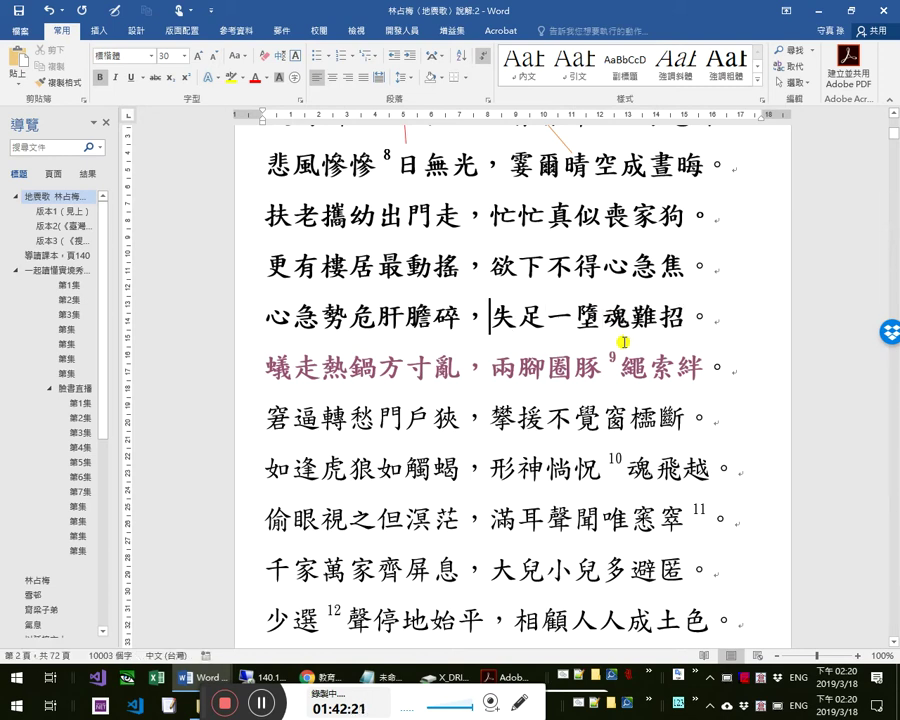
# - Select the phrase 窘逼轉愁門戶狹 in the poem's line
pyautogui.keyDown('ctrl'); pyautogui.click(623, 345); pyautogui.keyUp('ctrl')
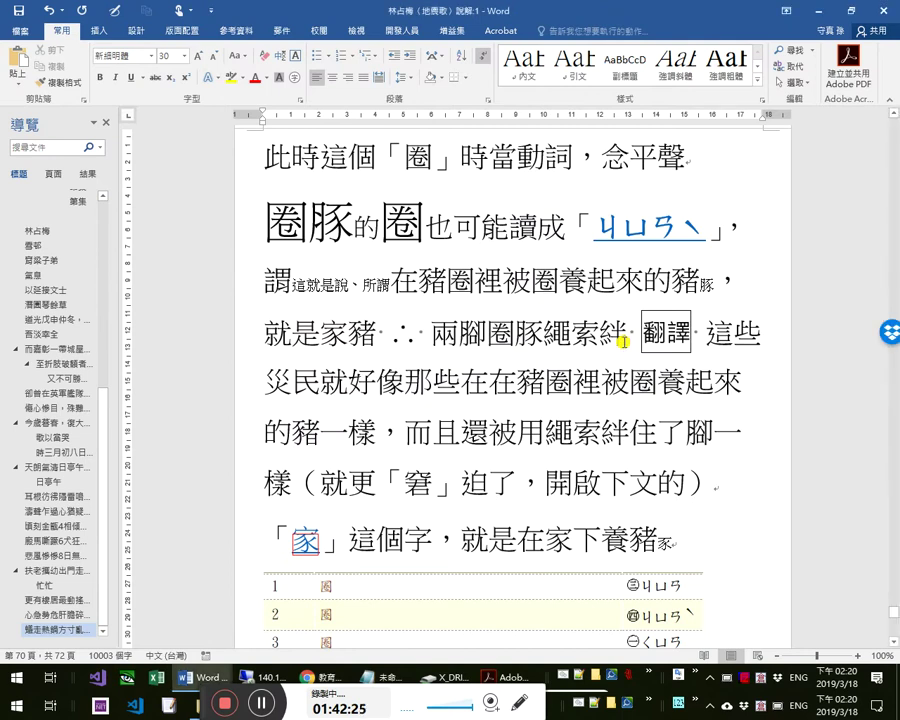
pyautogui.hotkey('alt', 'Tab')
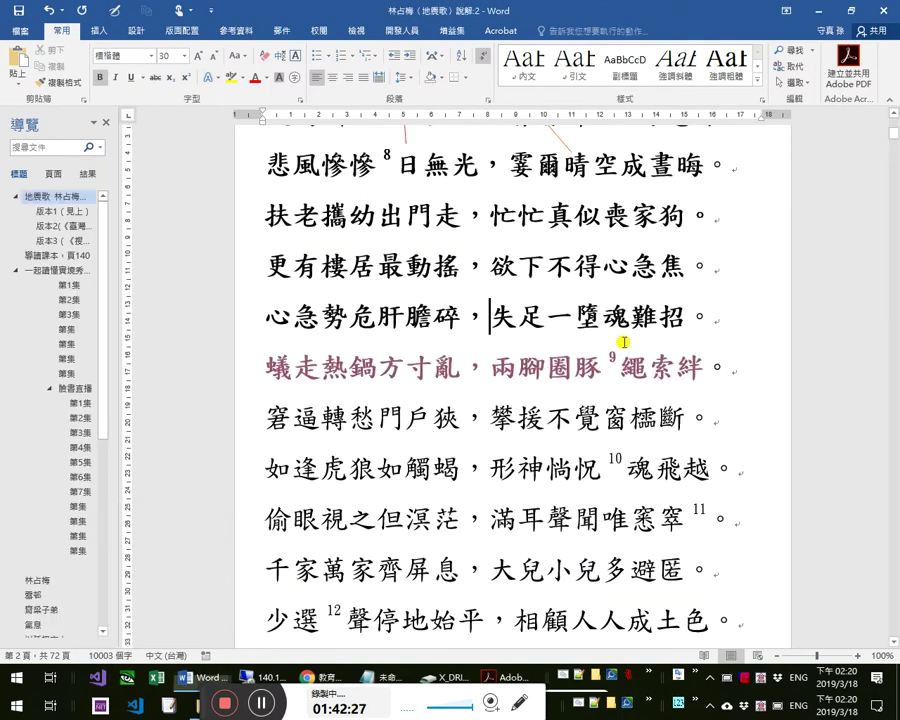
pyautogui.press('Left')
pyautogui.hotkey('shift', 'Home')
pyautogui.hotkey('ctrl', 'c')
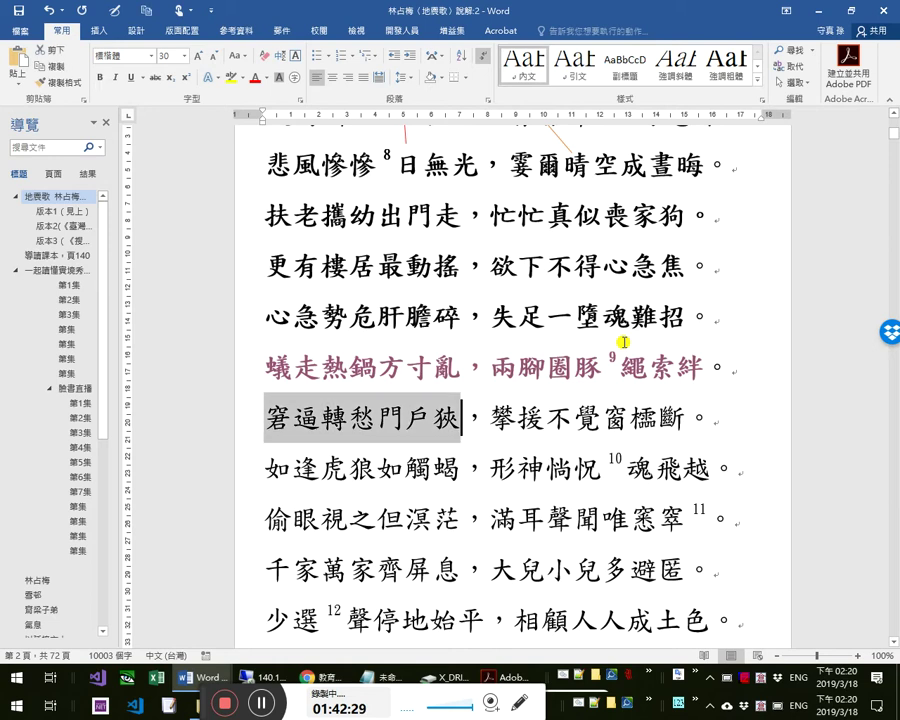
# - Insert 「窘逼轉愁門戶狹」 before the note's closing parenthesis, after 開啟下文的
pyautogui.hotkey('alt', 'Tab')
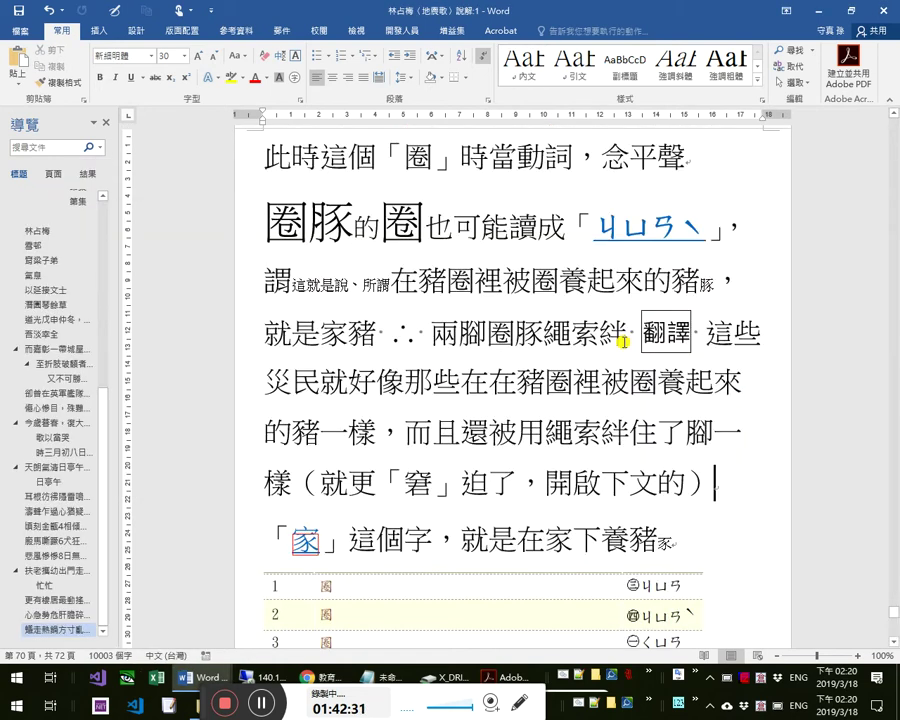
pyautogui.press('Left')
pyautogui.write('「」')
pyautogui.press('Left')
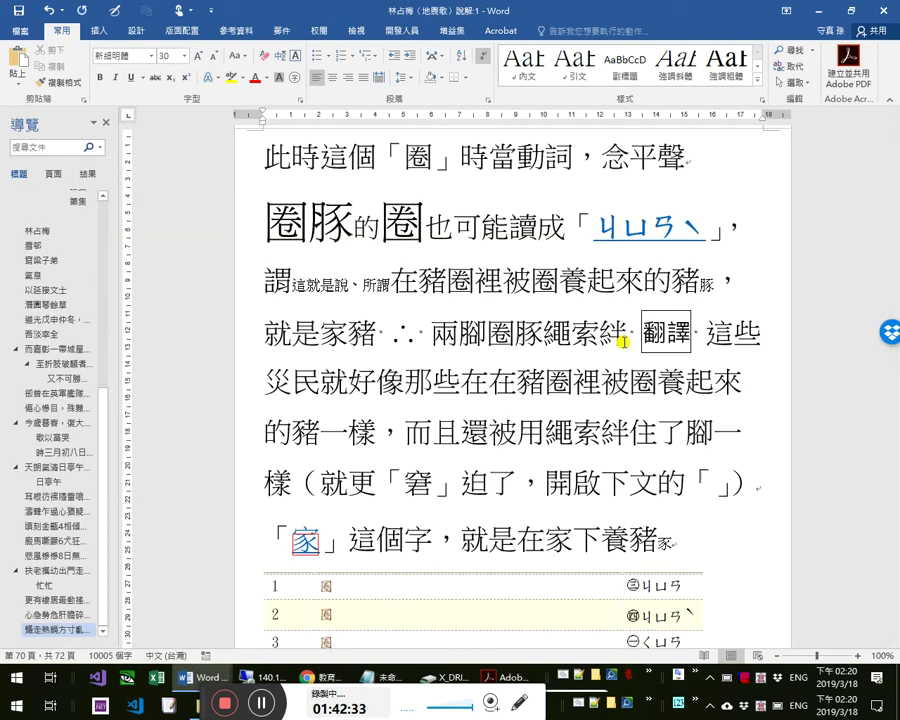
pyautogui.hotkey('ctrl', 'v')
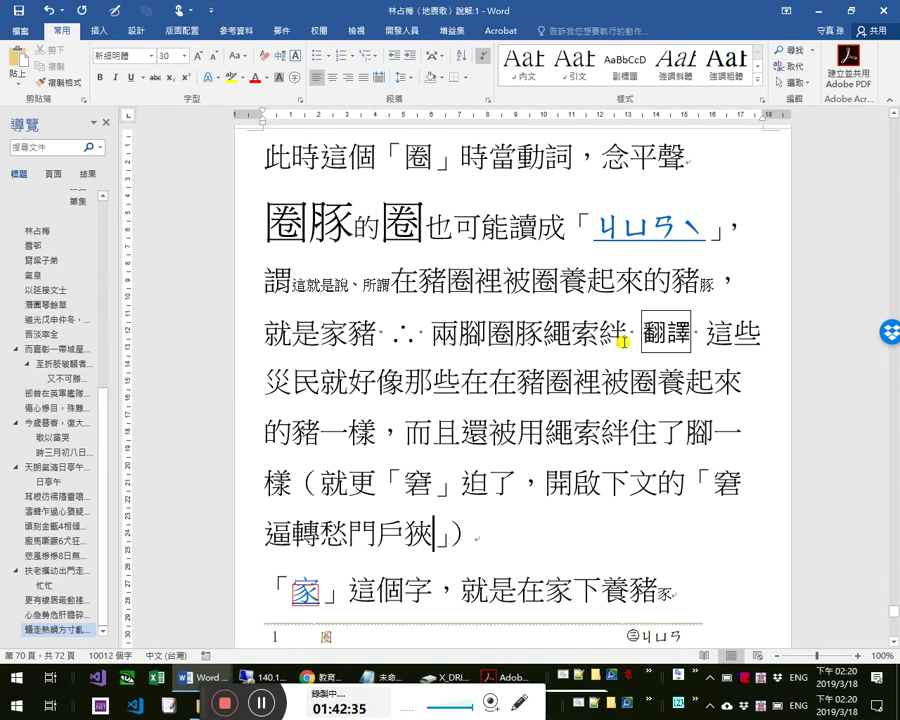
pyautogui.hotkey('shift', 'Right')
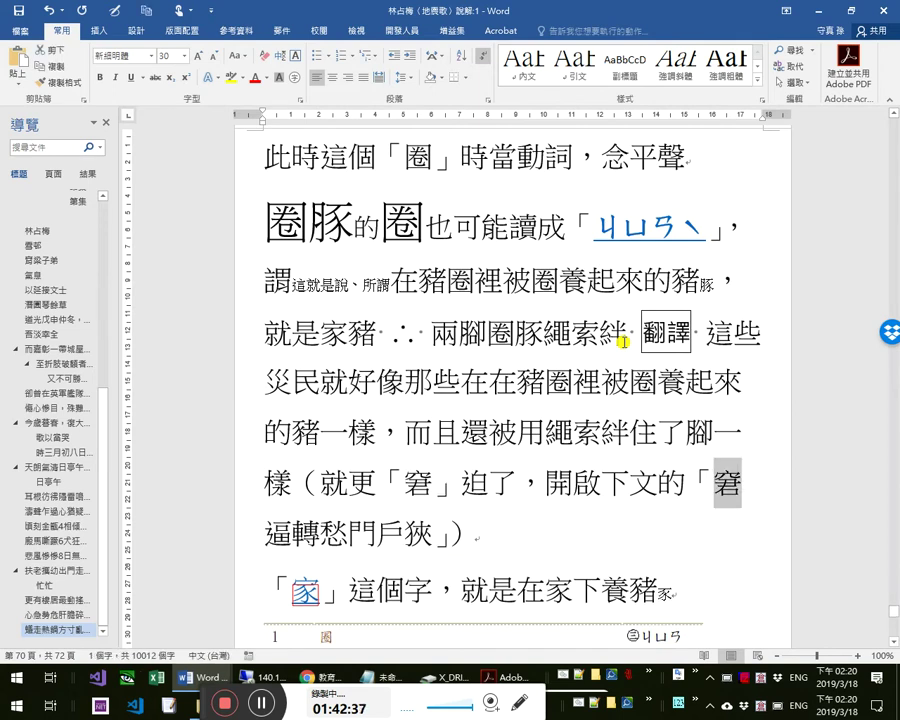
# - Enlarge both 窘 characters, the quoted one and the one in 「窘」迫了
pyautogui.click(196, 58)
pyautogui.click(409, 488)
pyautogui.moveTo(439, 487); pyautogui.dragTo(406, 488)
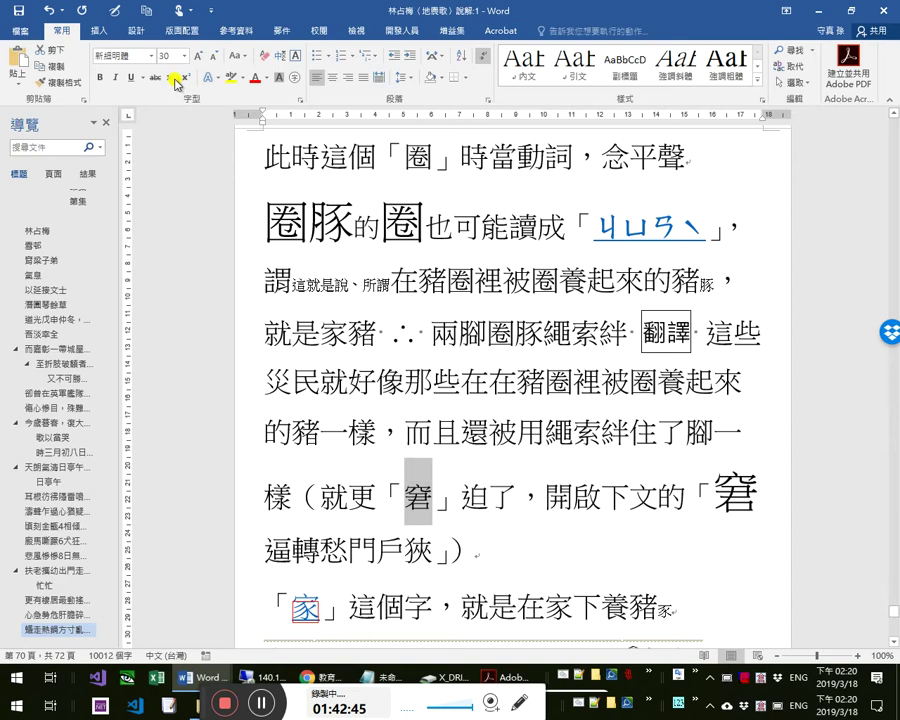
pyautogui.click(200, 57)
pyautogui.click(200, 57)
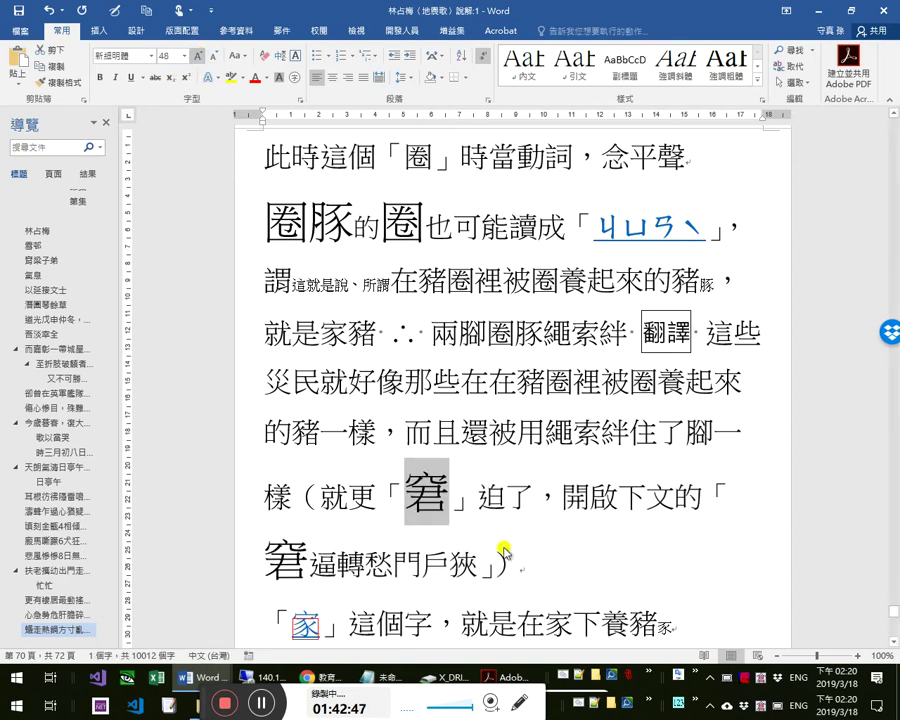
# - Add 囧 rz before the closing parenthesis and enlarge 囧 to size 36
pyautogui.click(521, 569)
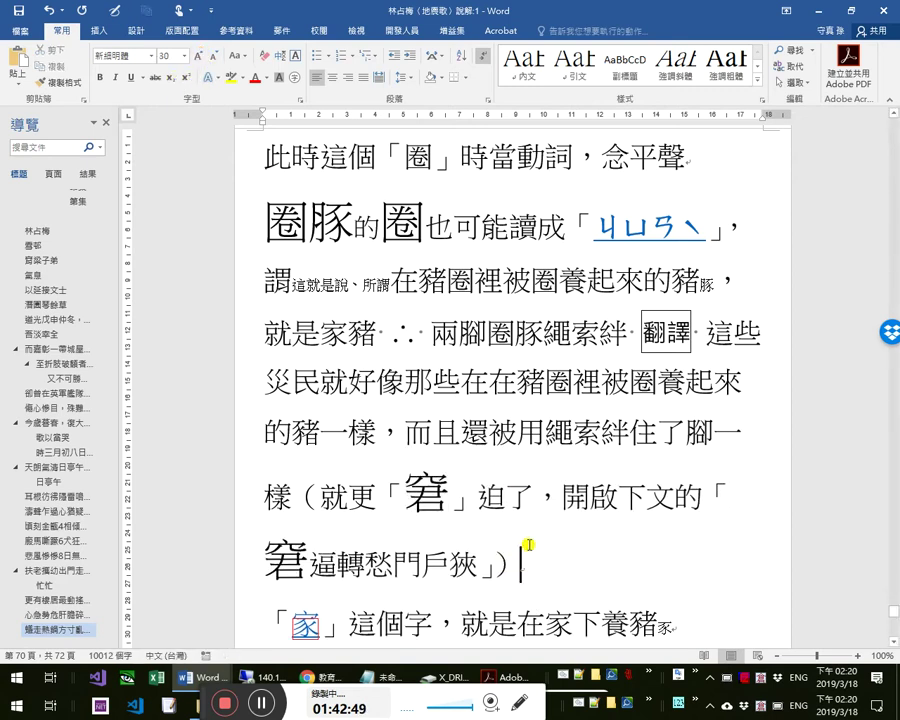
pyautogui.press('Left')
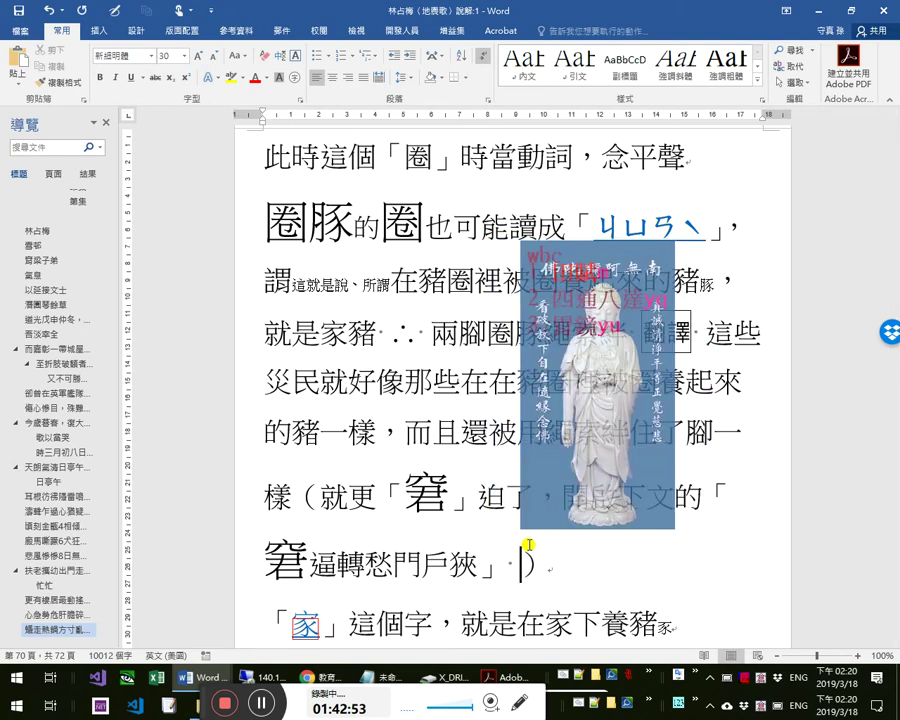
pyautogui.write('b')
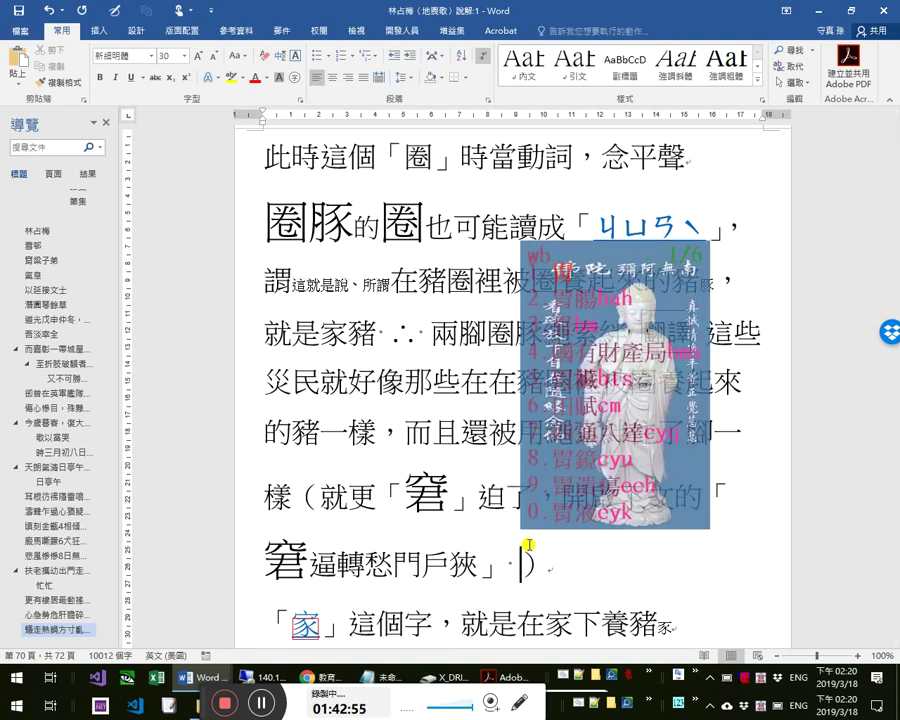
pyautogui.write('c')
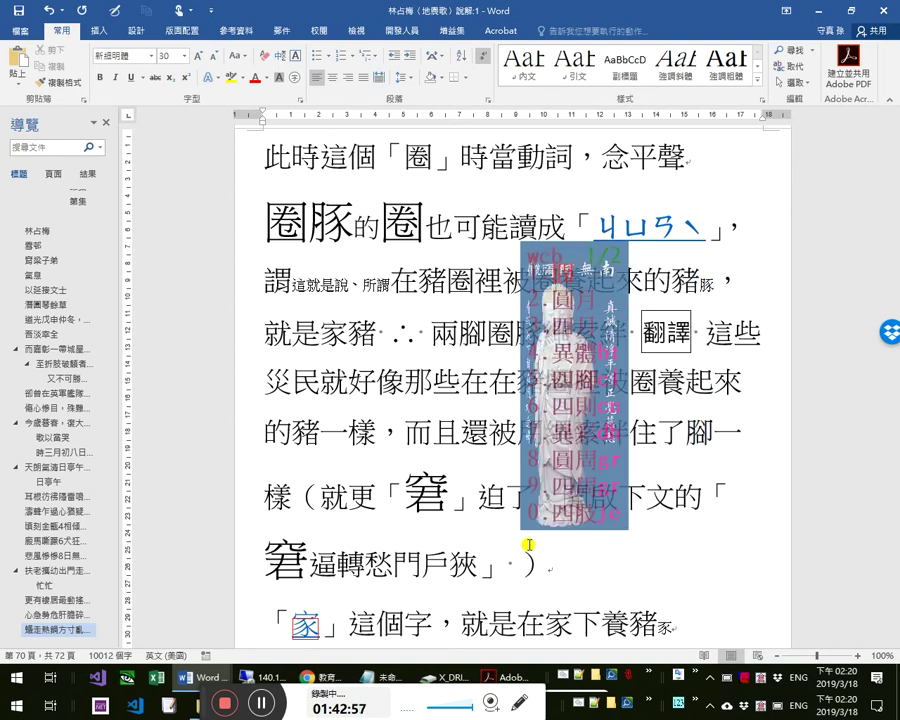
pyautogui.press('space')
pyautogui.write('rz')
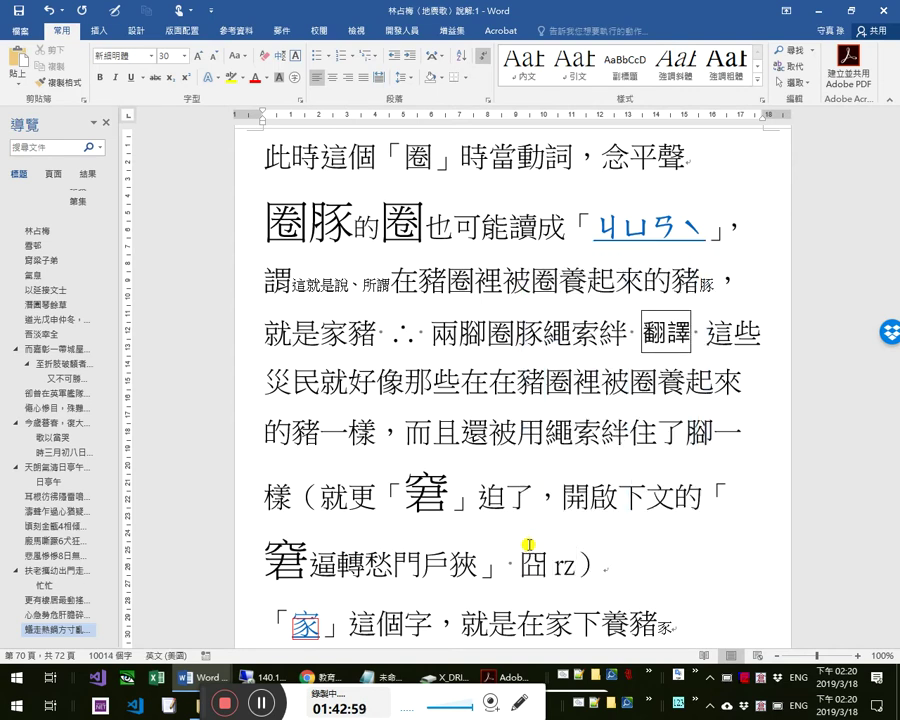
pyautogui.press('Left')
pyautogui.press('Left')
pyautogui.doubleClick(530, 545)
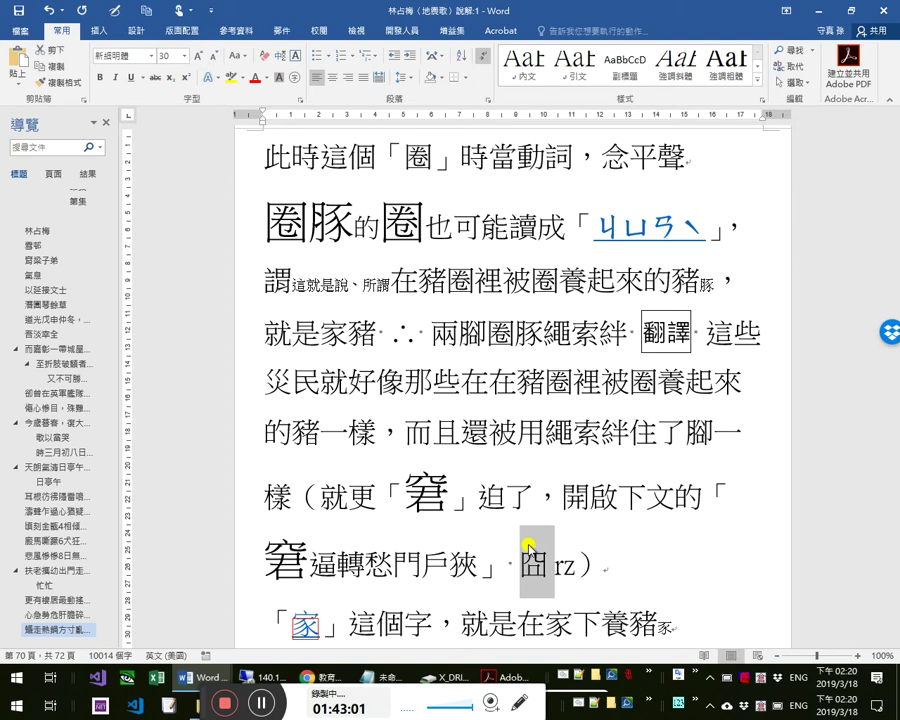
pyautogui.click(203, 56)
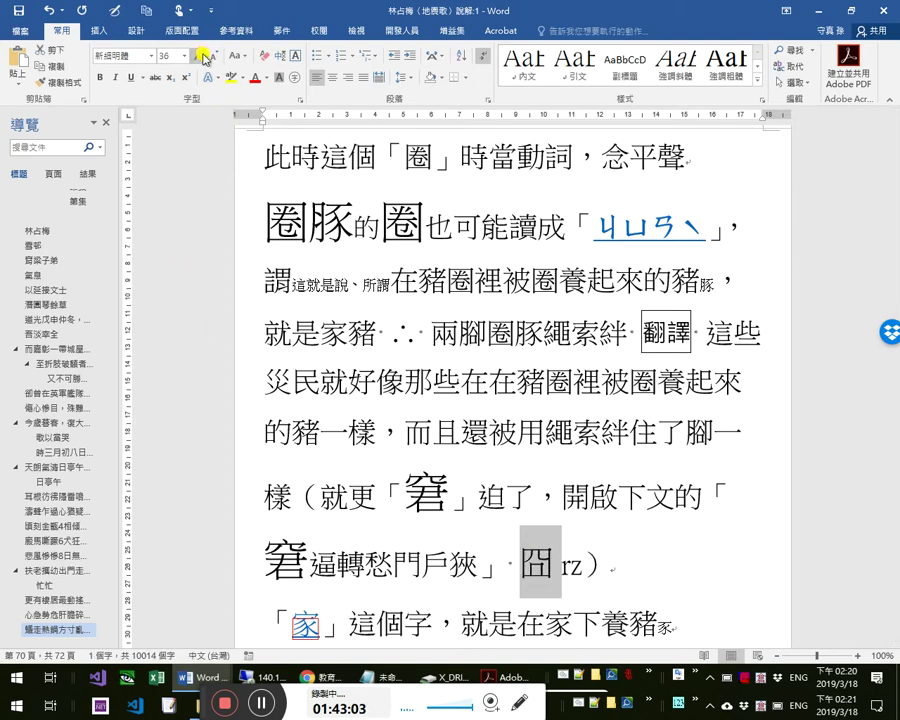
# - Select the large 窘 at the start of the line for lookup
pyautogui.click(526, 556)
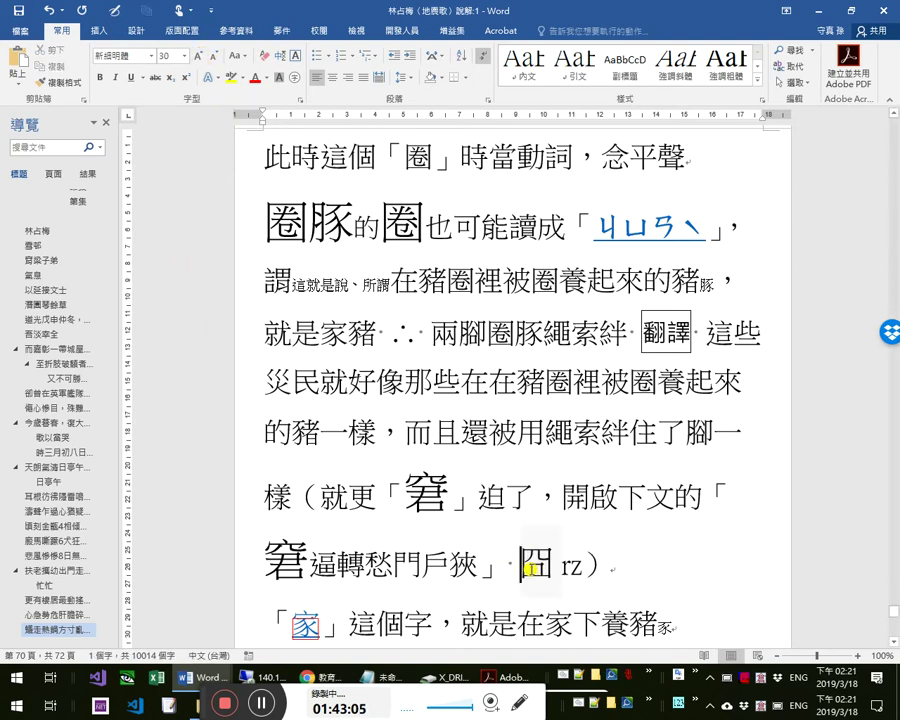
pyautogui.doubleClick(300, 568)
pyautogui.hotkey('ctrl', 'c')
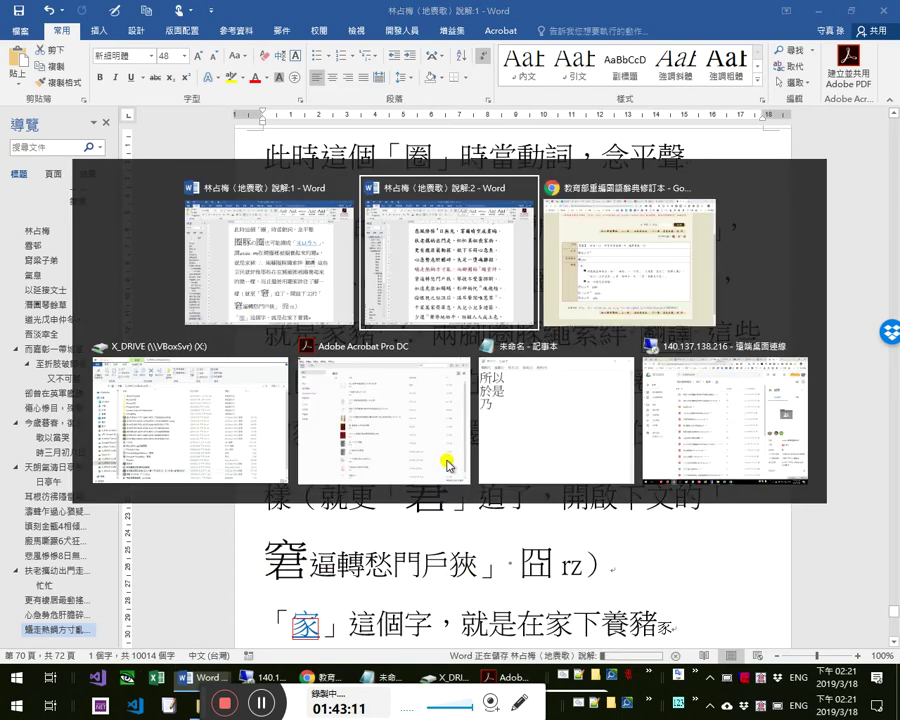
pyautogui.hotkey('alt', 'Tab')
# - Run the 教育部 dictionary search for 窘 and compare it with the Word note
pyautogui.click(640, 273)
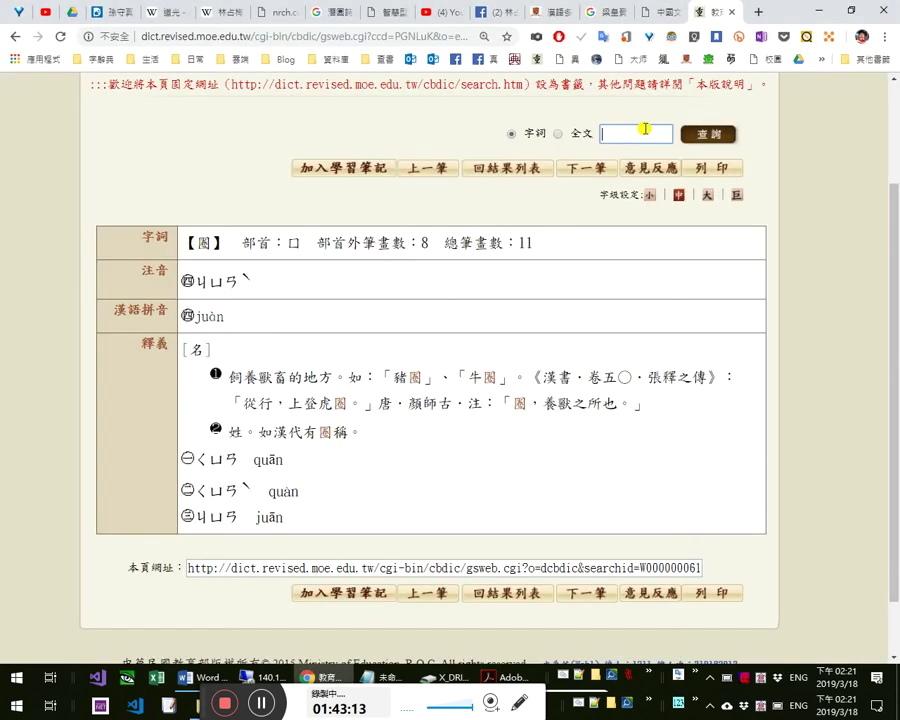
pyautogui.press('Return')
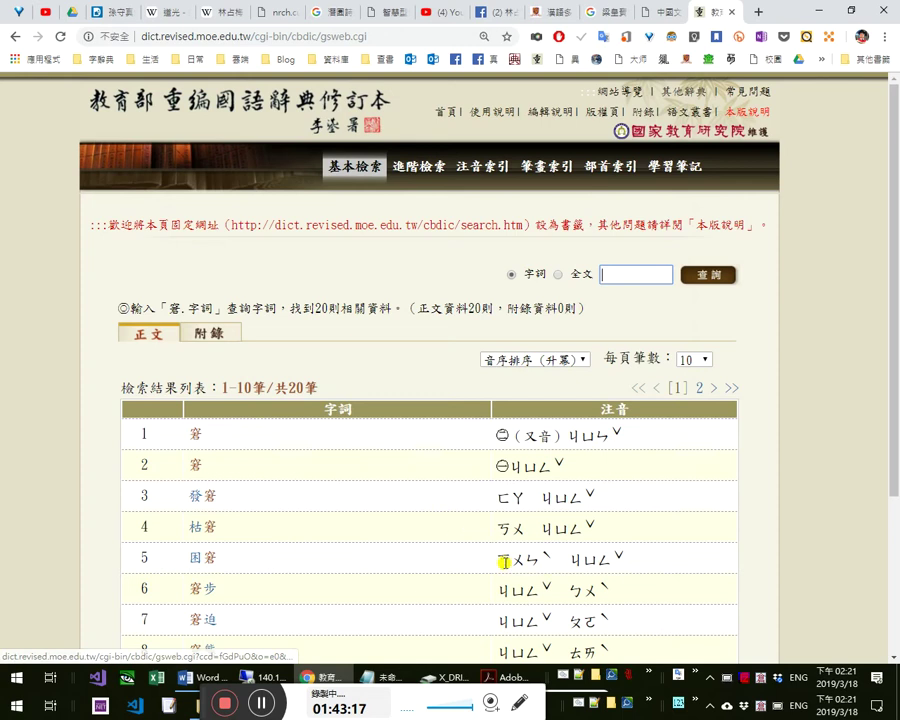
pyautogui.hotkey('alt', 'Tab')
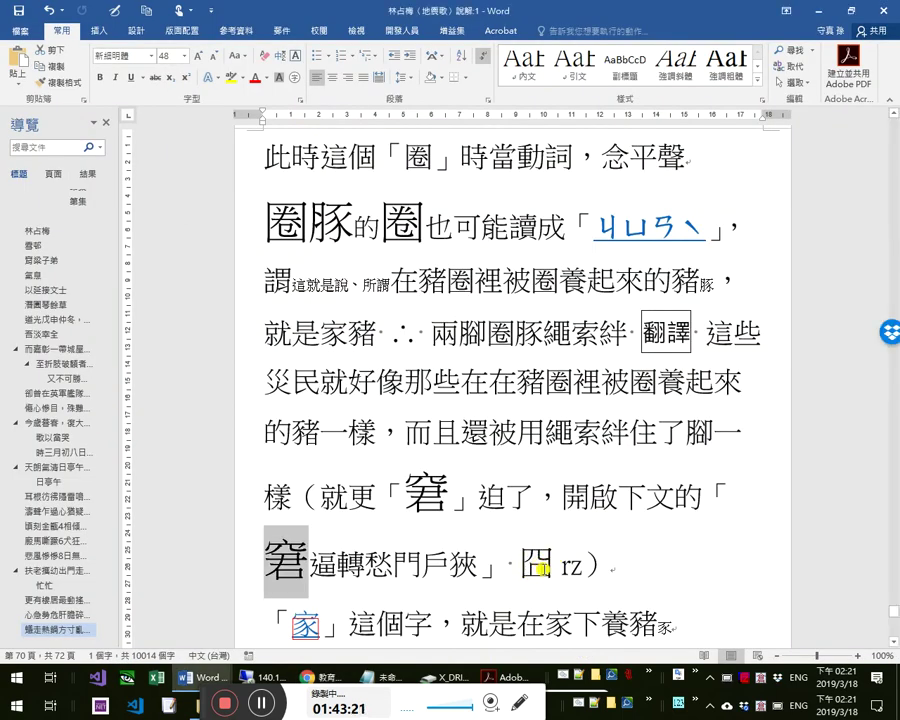
pyautogui.hotkey('alt', 'Tab')
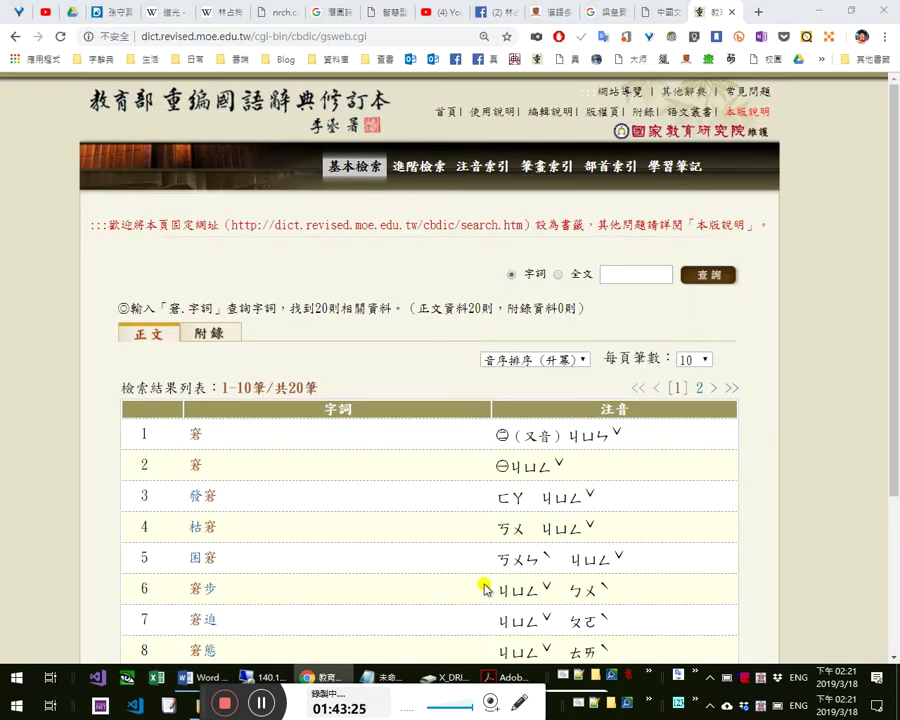
pyautogui.hotkey('alt', 'Tab')
# - Check 囧 in the note against the 窘 results and Dcard page, then load the CUHK character database
pyautogui.click(562, 565)
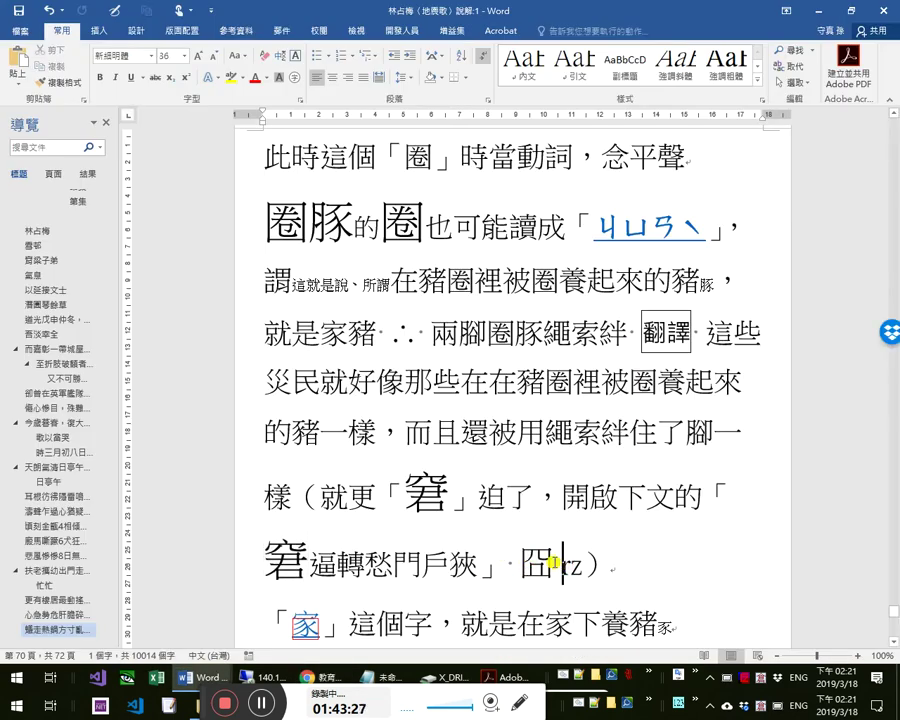
pyautogui.doubleClick(538, 556)
pyautogui.hotkey('alt', 'Tab')
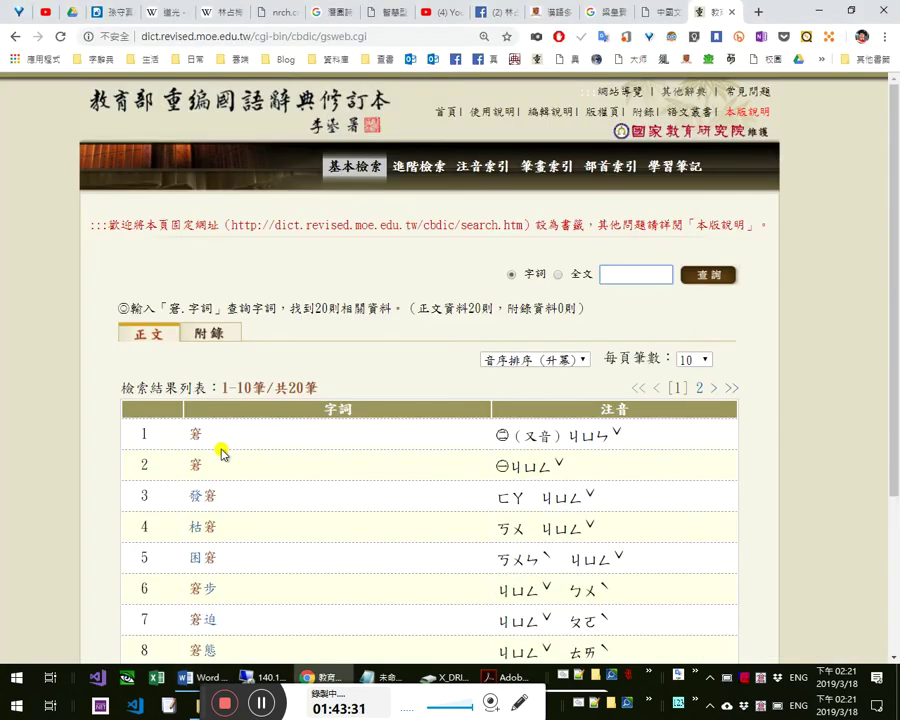
pyautogui.click(118, 10)
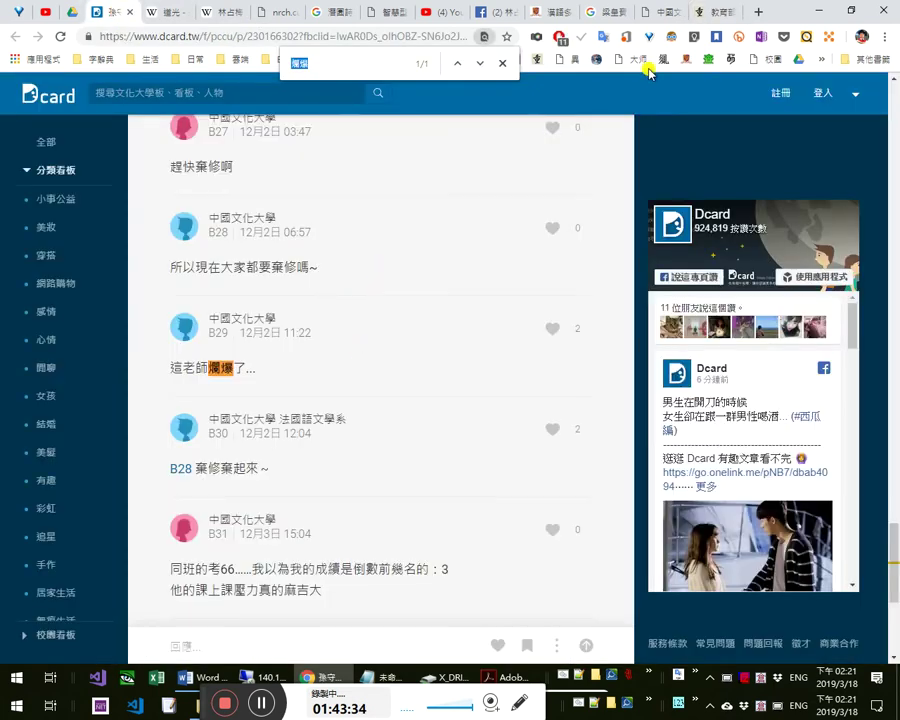
pyautogui.click(703, 12)
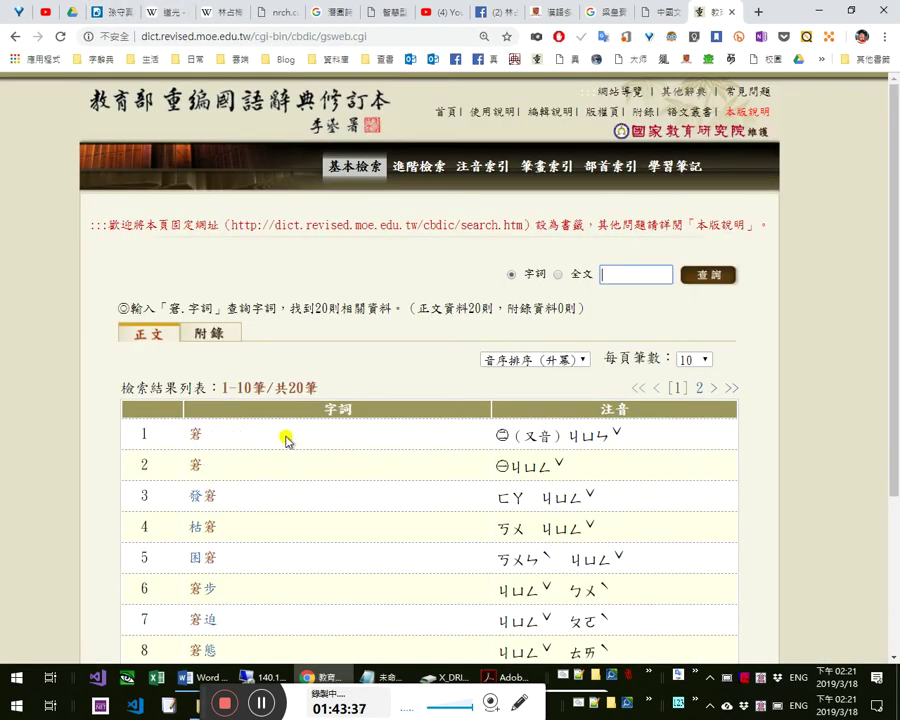
pyautogui.hotkey('alt', 'Tab')
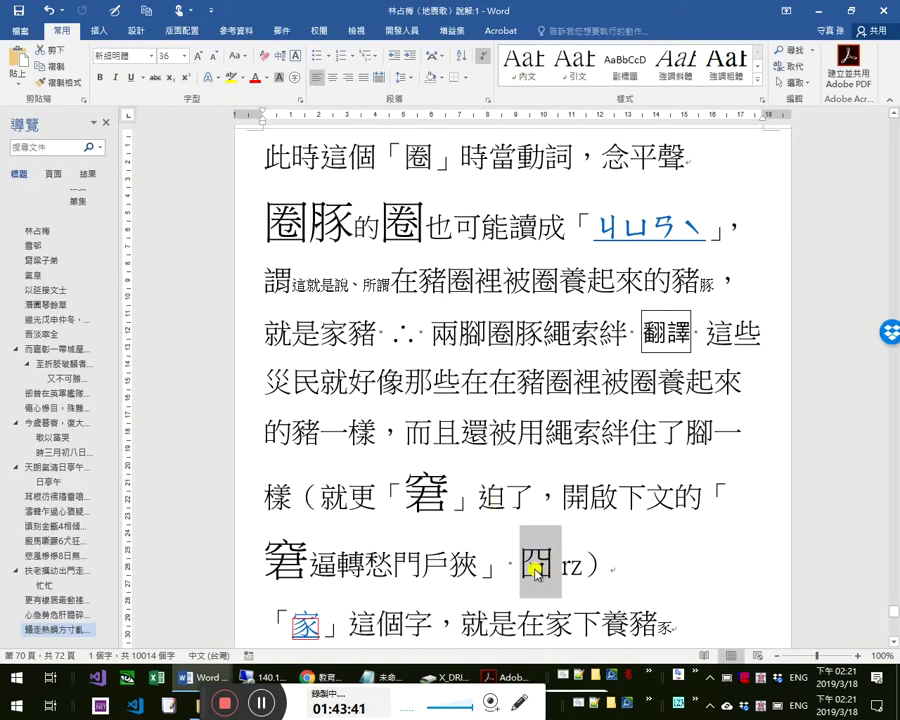
pyautogui.hotkey('alt', 'Tab')
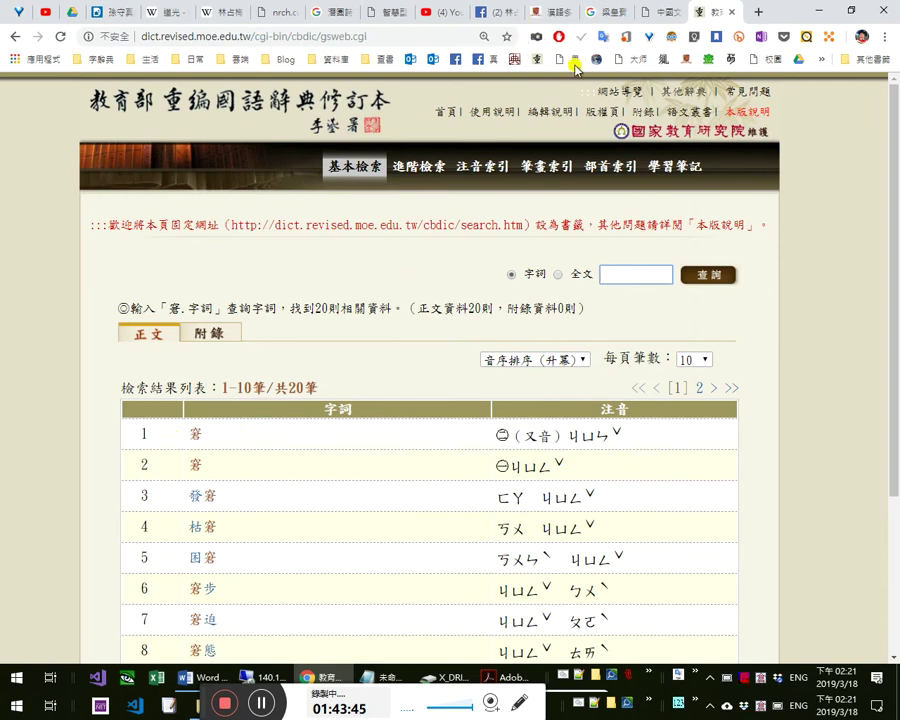
pyautogui.click(485, 57)
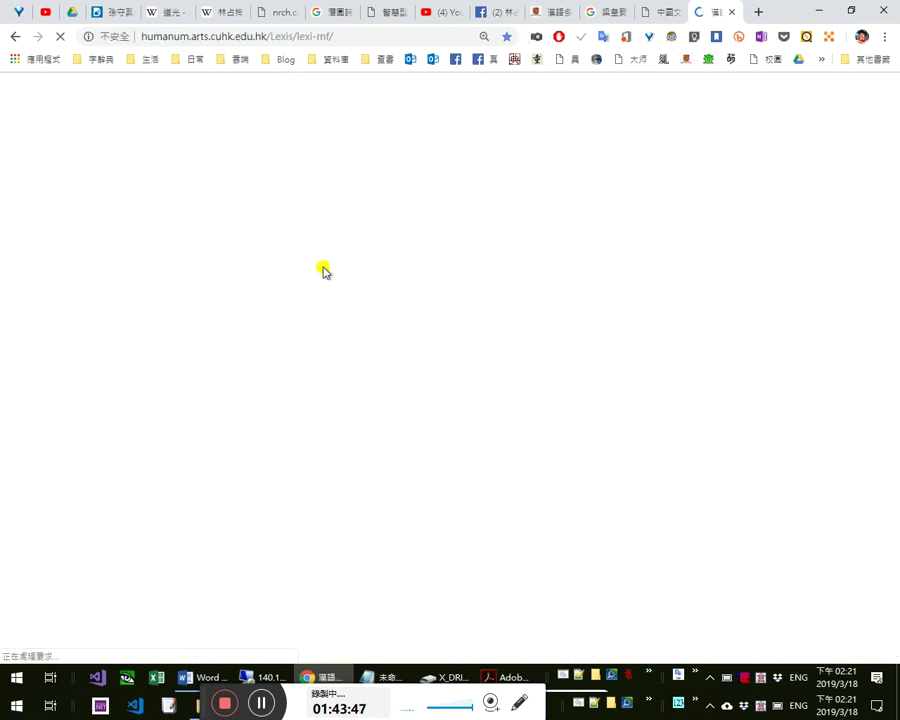
# - Look up 窘 in the CUHK 漢語多功能字庫
pyautogui.click(346, 83)
pyautogui.hotkey('ctrl', 'v')
pyautogui.press('Return')
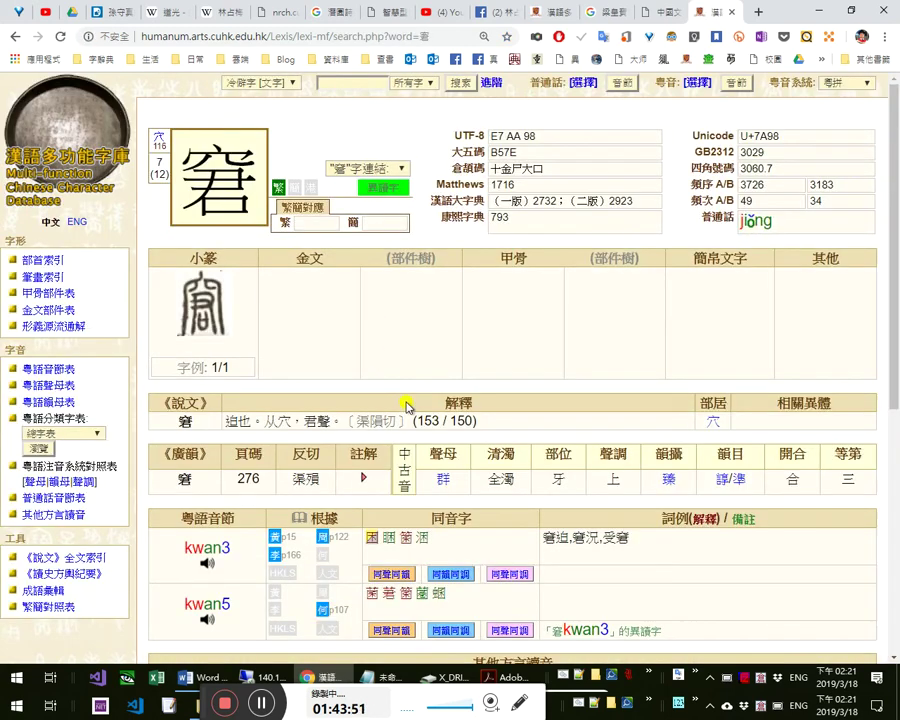
pyautogui.scroll(-5, 452, 430)
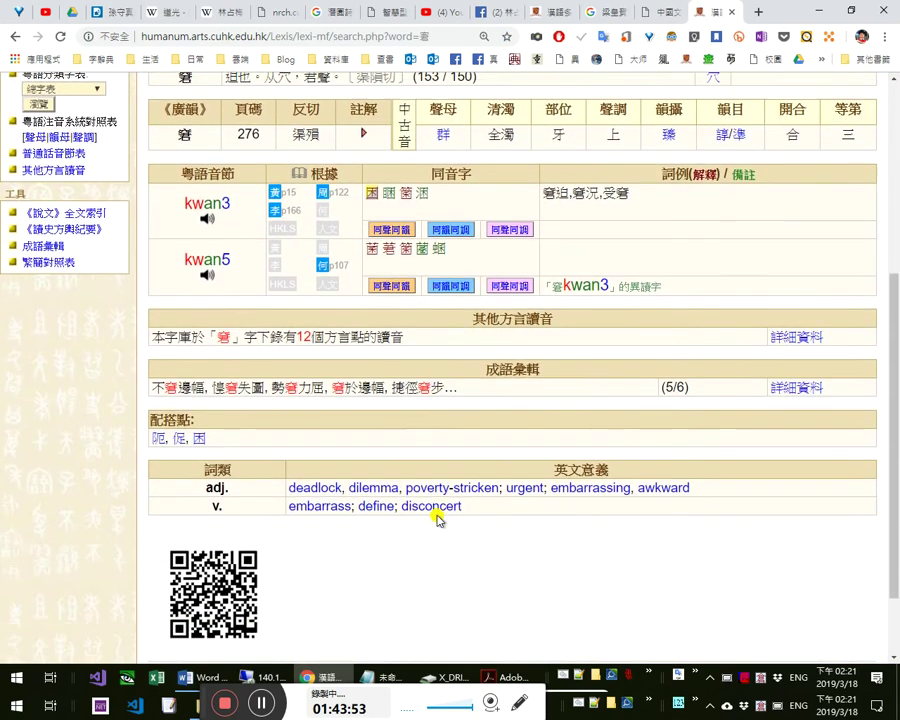
pyautogui.scroll(5, 452, 476)
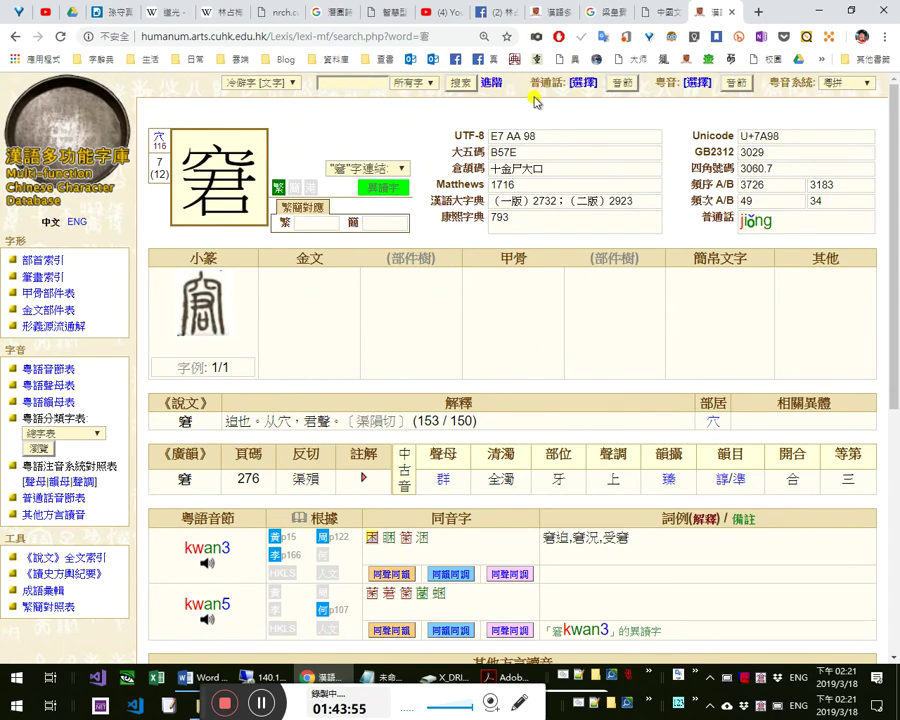
# - Search 窘 on 國學大師 to open its dictionary entry
pyautogui.click(624, 58)
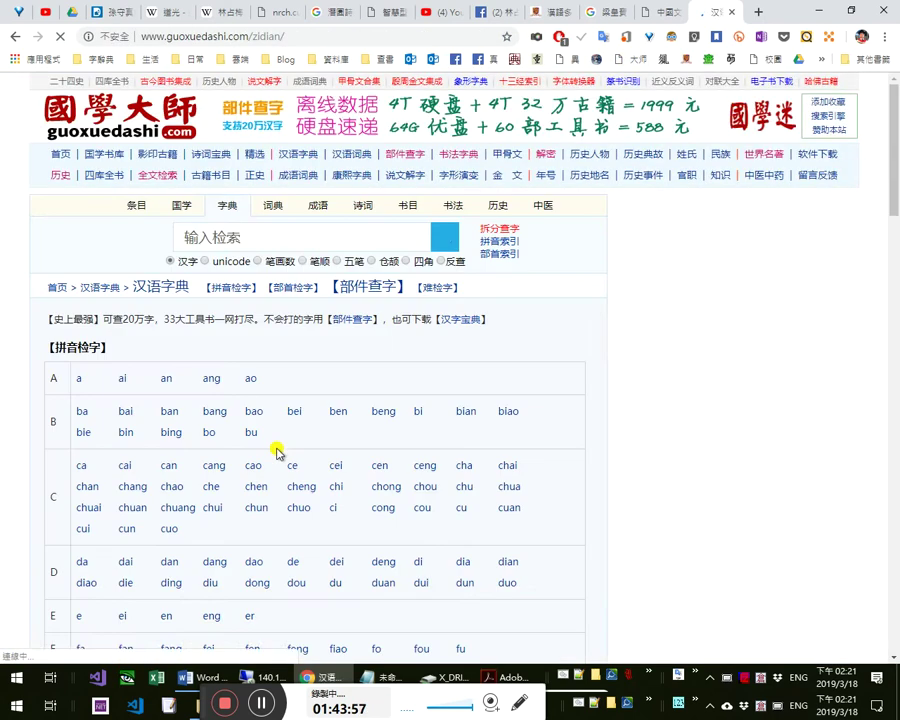
pyautogui.click(249, 228)
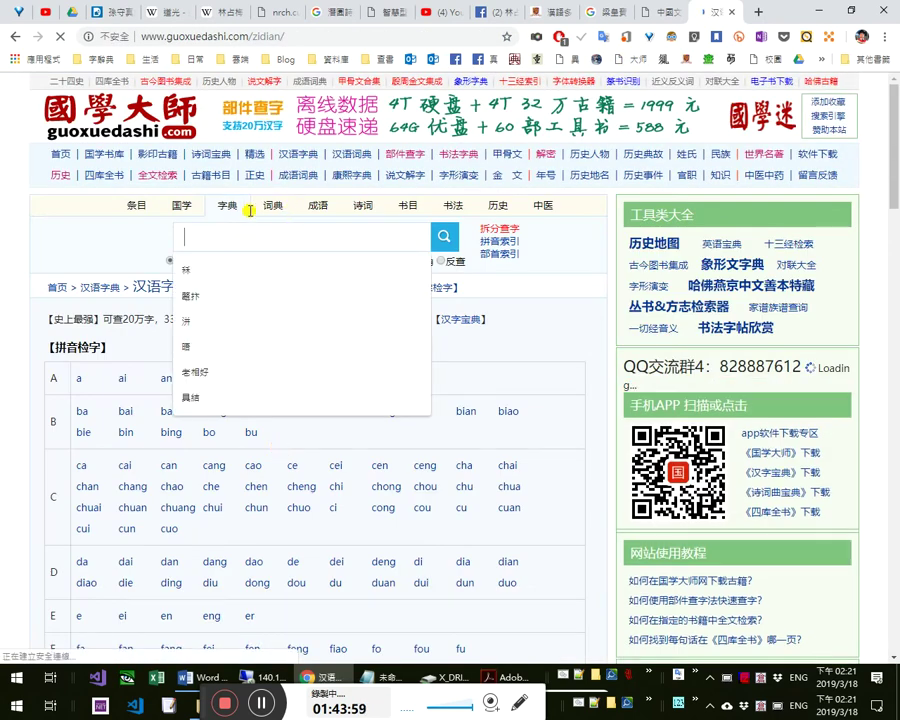
pyautogui.write('窘')
pyautogui.press('Return')
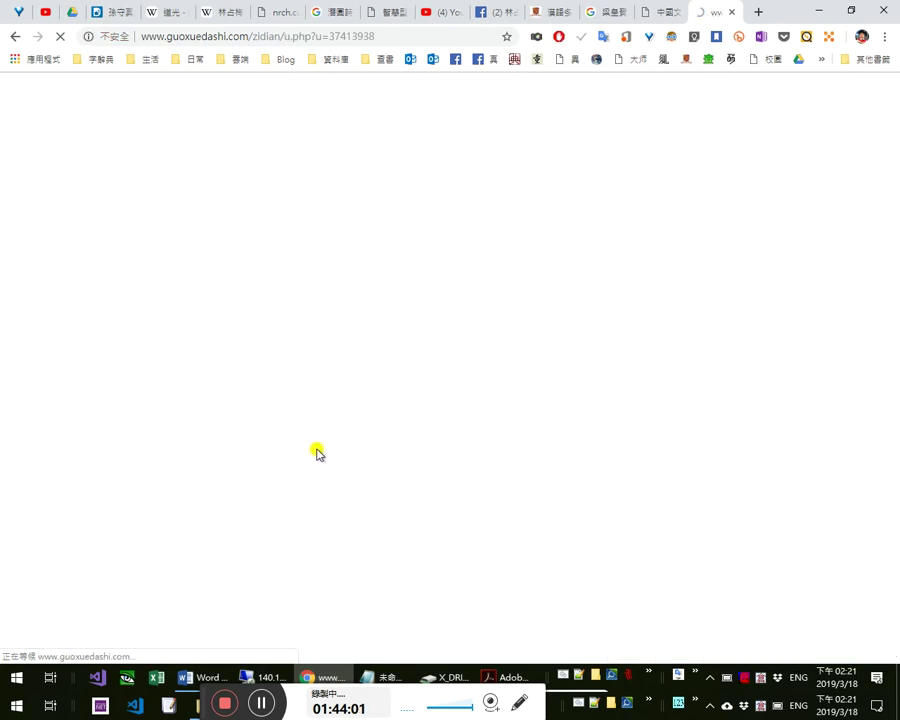
pyautogui.scroll(-3, 312, 438)
pyautogui.scroll(-5, 315, 440)
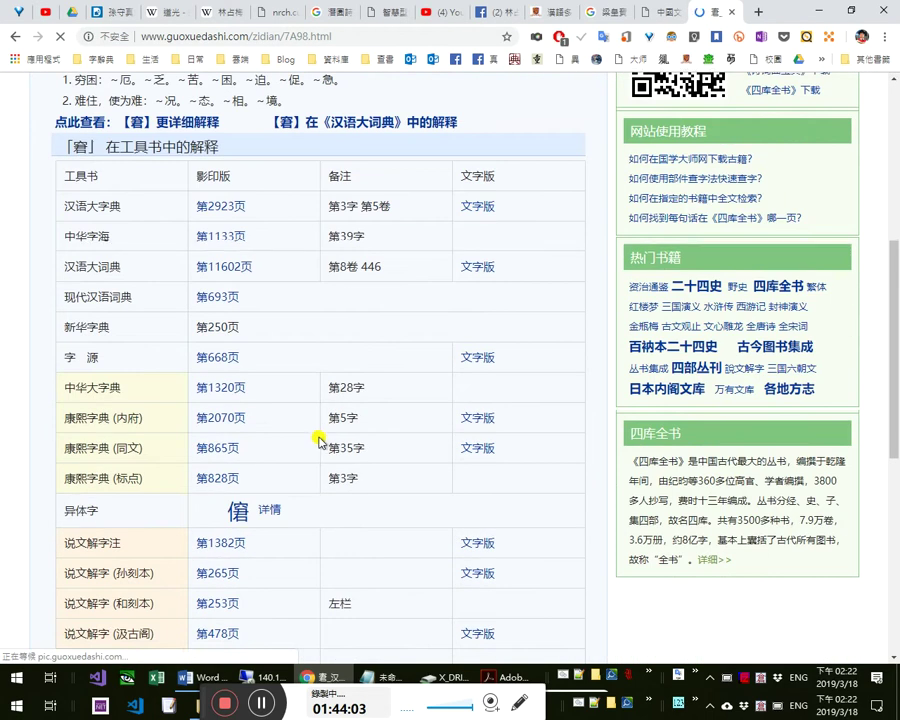
# - Open the 说文解字注 page 1382 and 古文字诂林 page 5035 scans
pyautogui.click(222, 331)
pyautogui.click(658, 13)
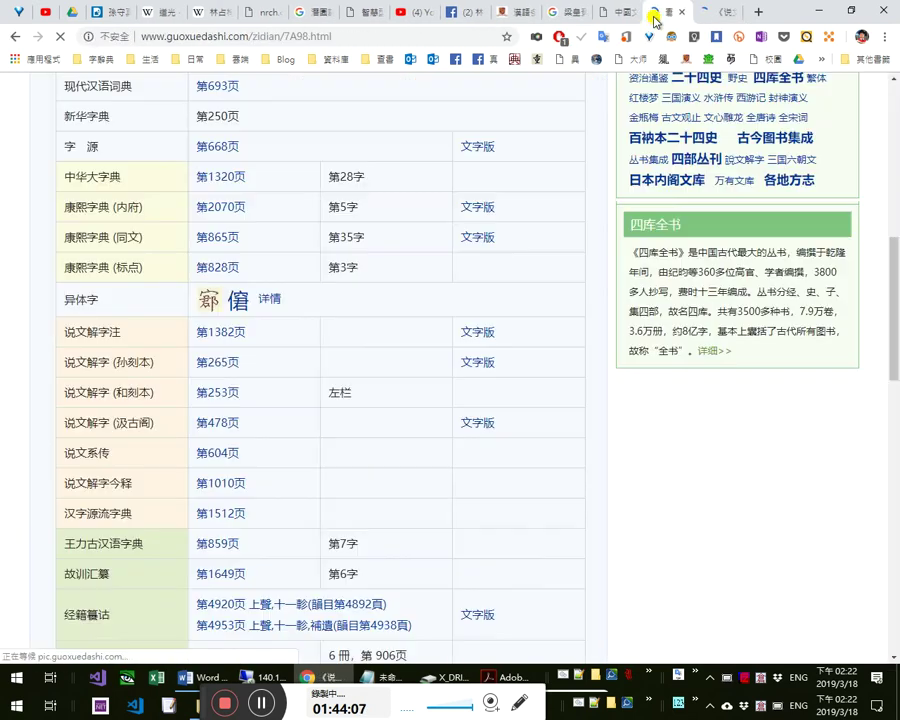
pyautogui.scroll(-3, 360, 480)
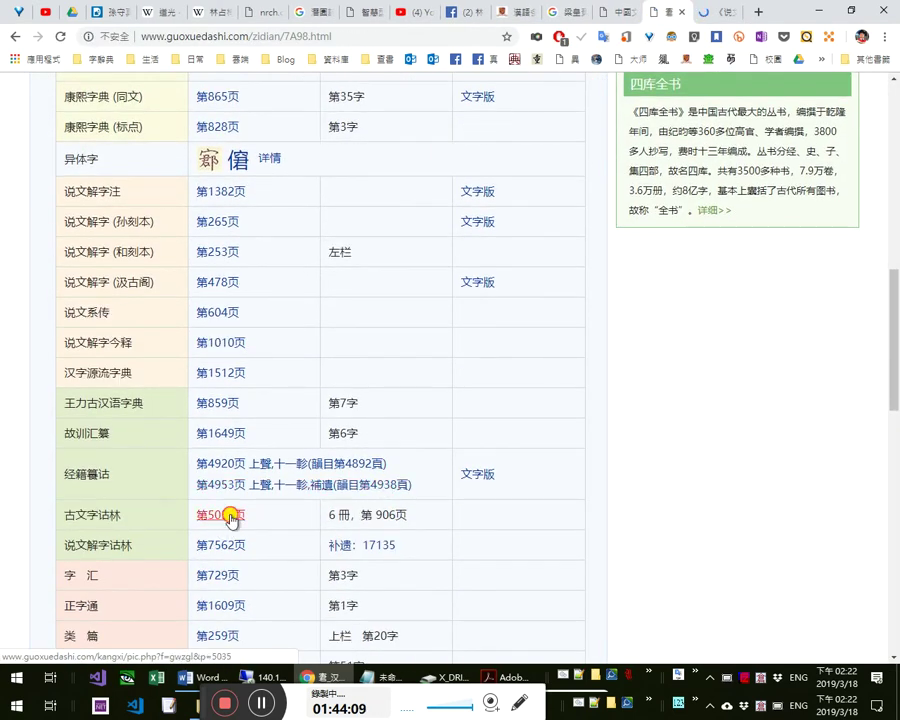
pyautogui.click(231, 514)
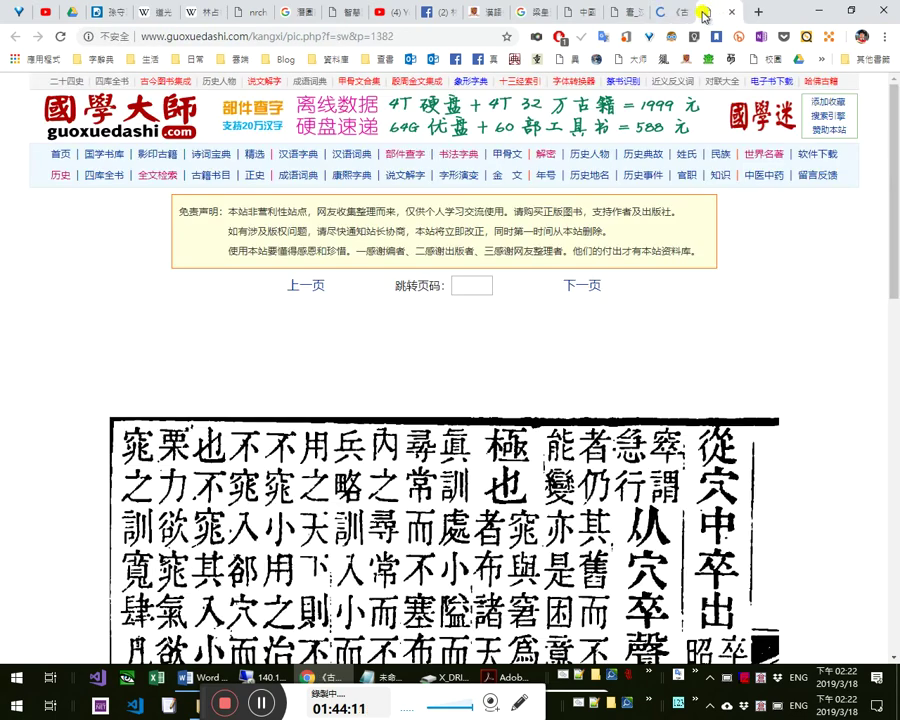
# - Read the 窘 entry on 古文字诂林 page 5035, magnifying its text (迫也, 言若處囧中)
pyautogui.scroll(-2, 500, 460)
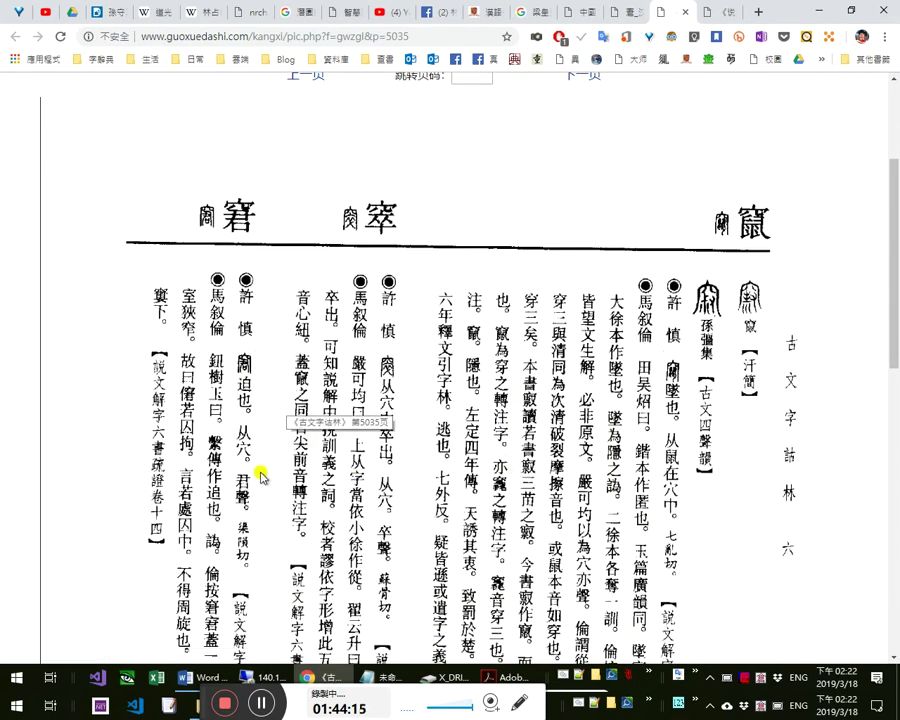
pyautogui.scroll(-1, 258, 470)
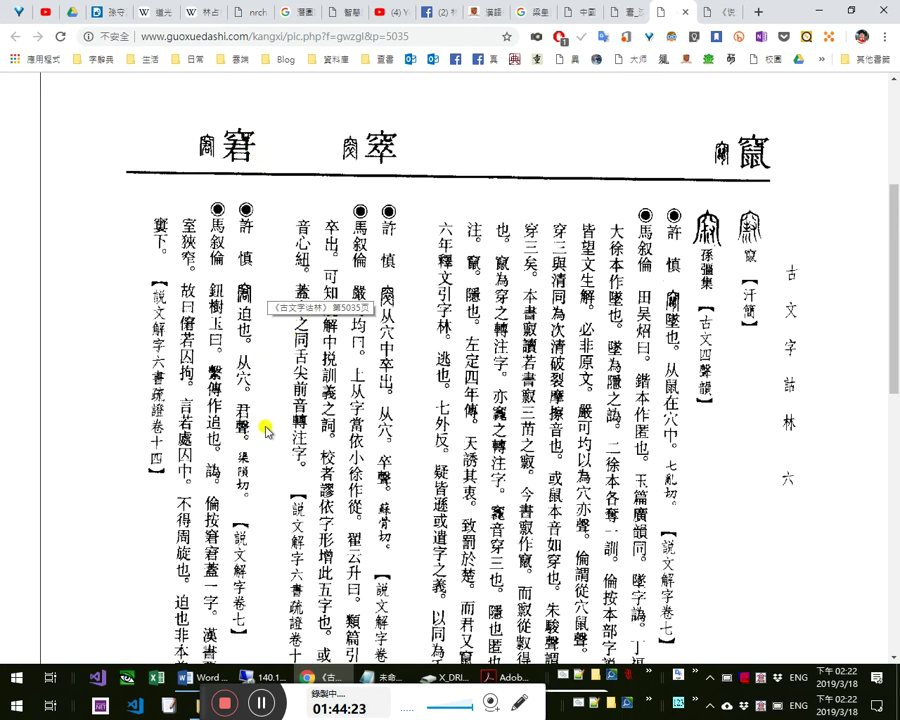
pyautogui.scroll(-1, 266, 430)
pyautogui.scroll(-2, 246, 398)
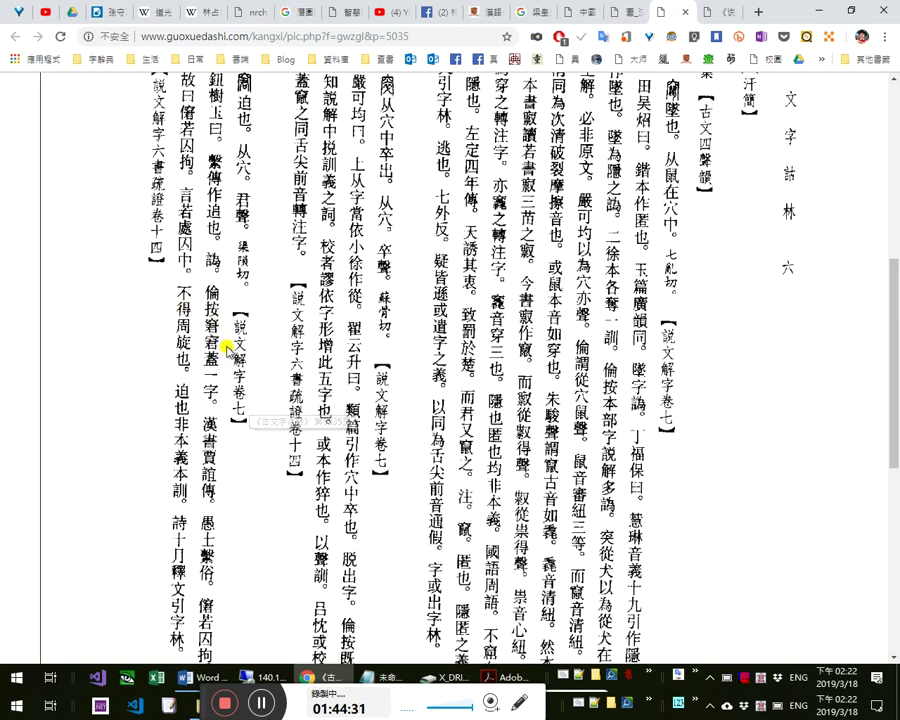
pyautogui.press('super+plus')
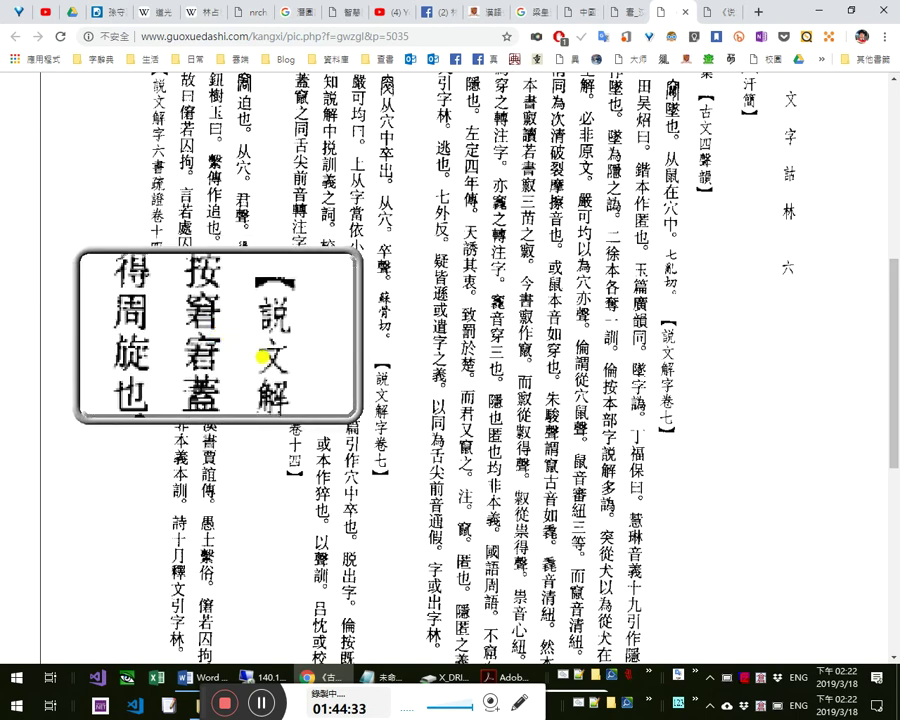
pyautogui.press('super+Escape')
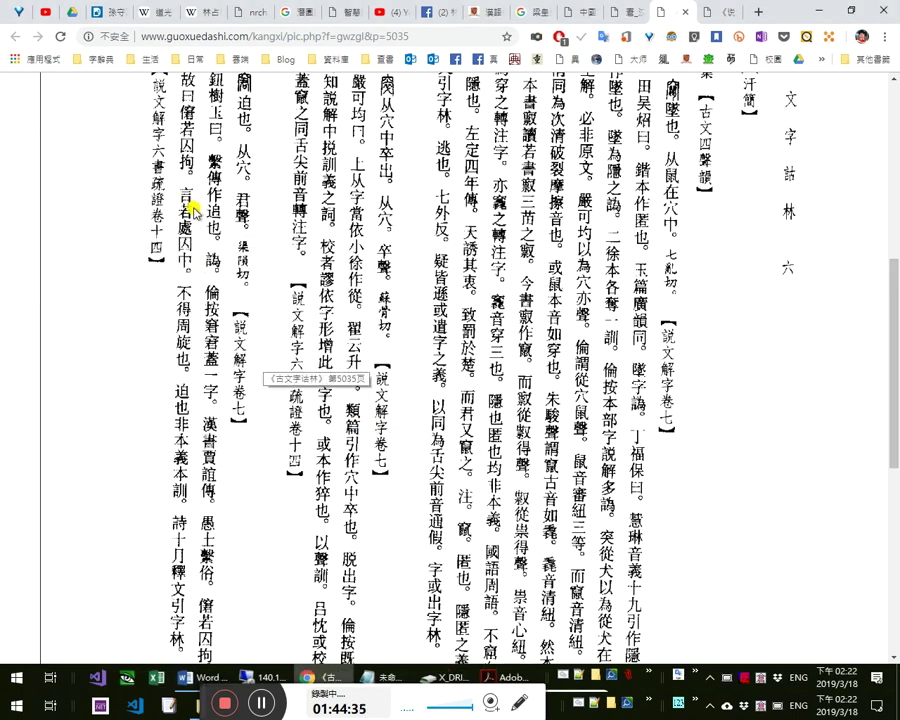
pyautogui.press('super+plus')
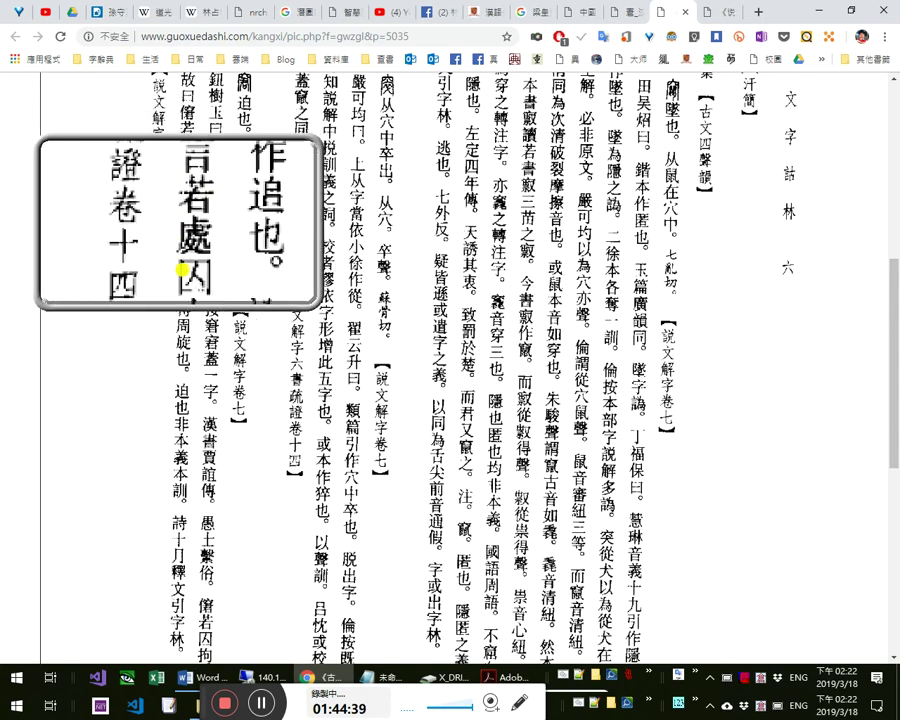
pyautogui.press('super+Escape')
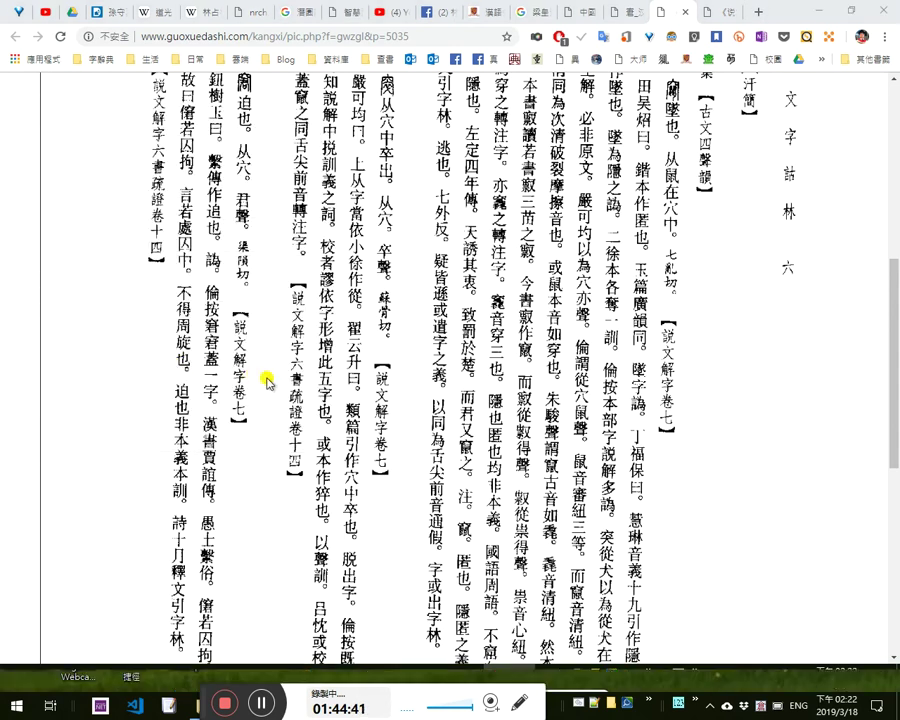
pyautogui.scroll(4, 230, 410)
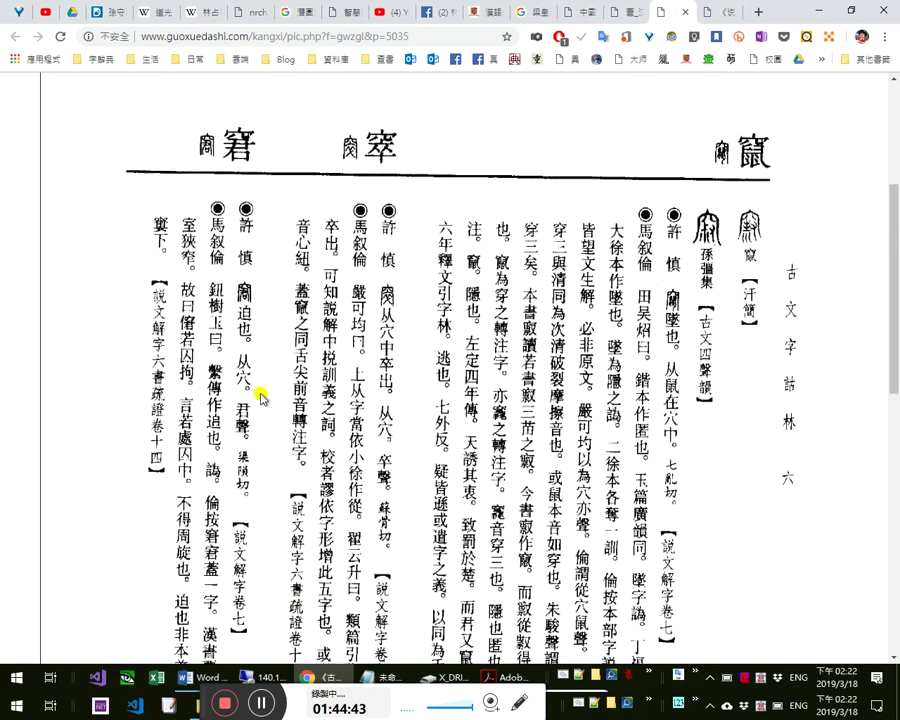
pyautogui.scroll(-6, 262, 403)
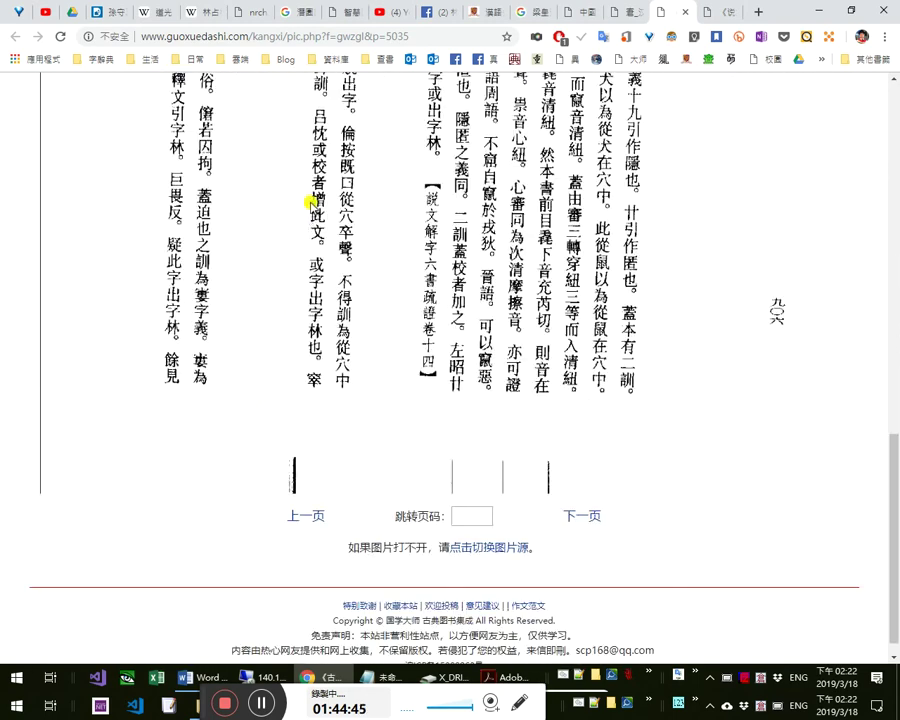
pyautogui.scroll(3, 315, 240)
pyautogui.scroll(6, 322, 255)
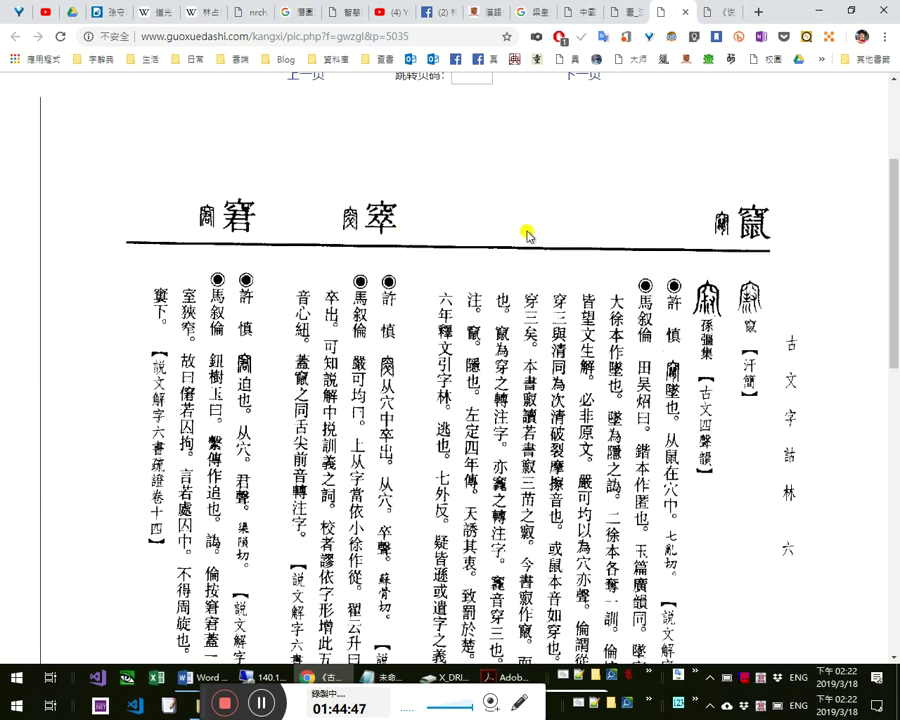
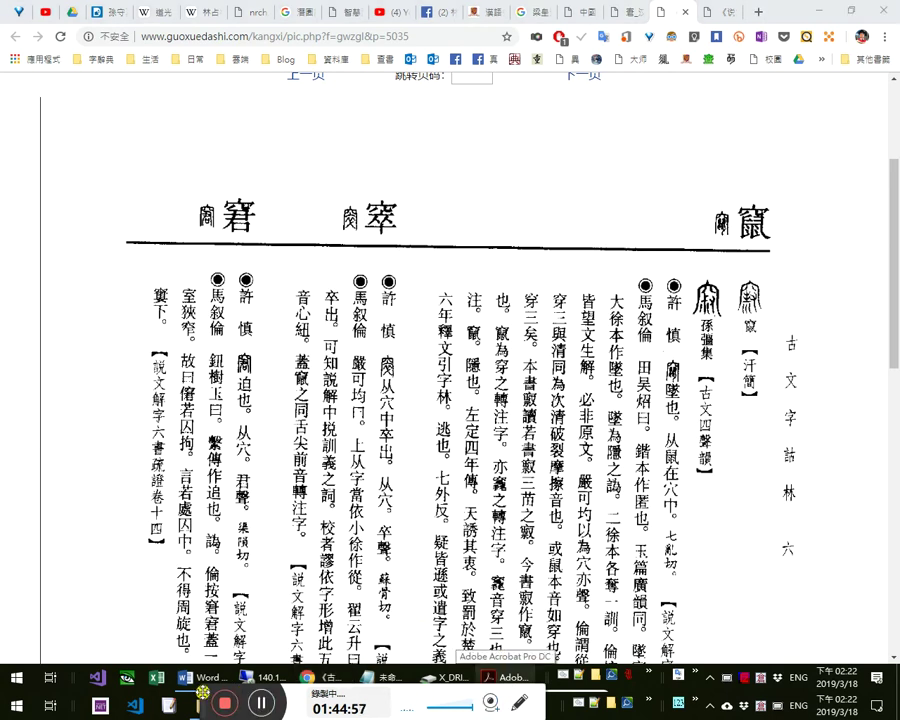
# - Leave the 古文字詁林 page in Chrome and bring the Word 說解:2 commentary to the front
pyautogui.click(484, 663)
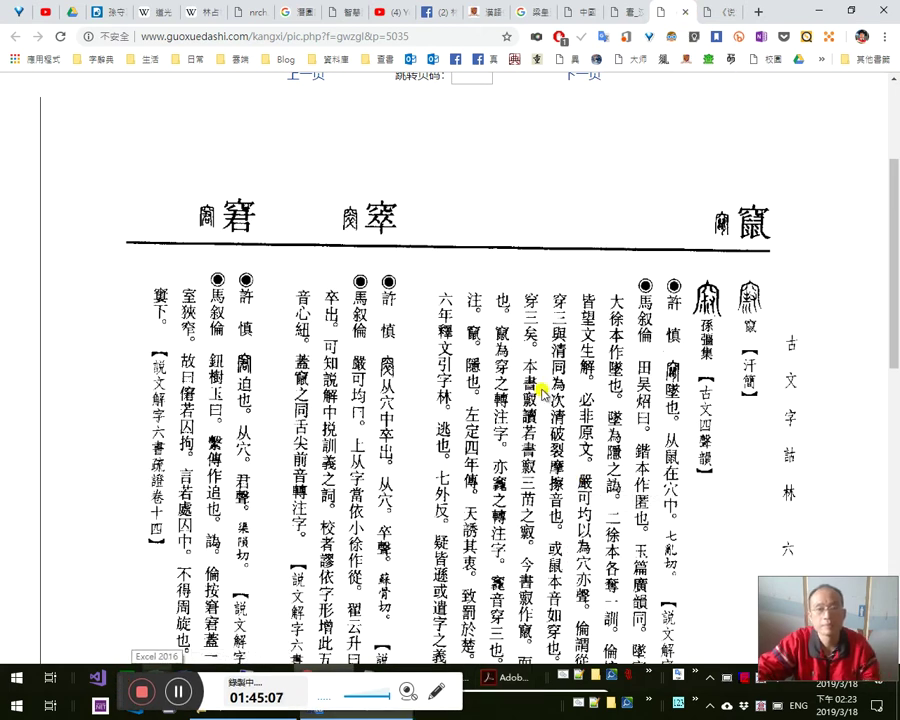
pyautogui.hotkey('alt', 'Tab')
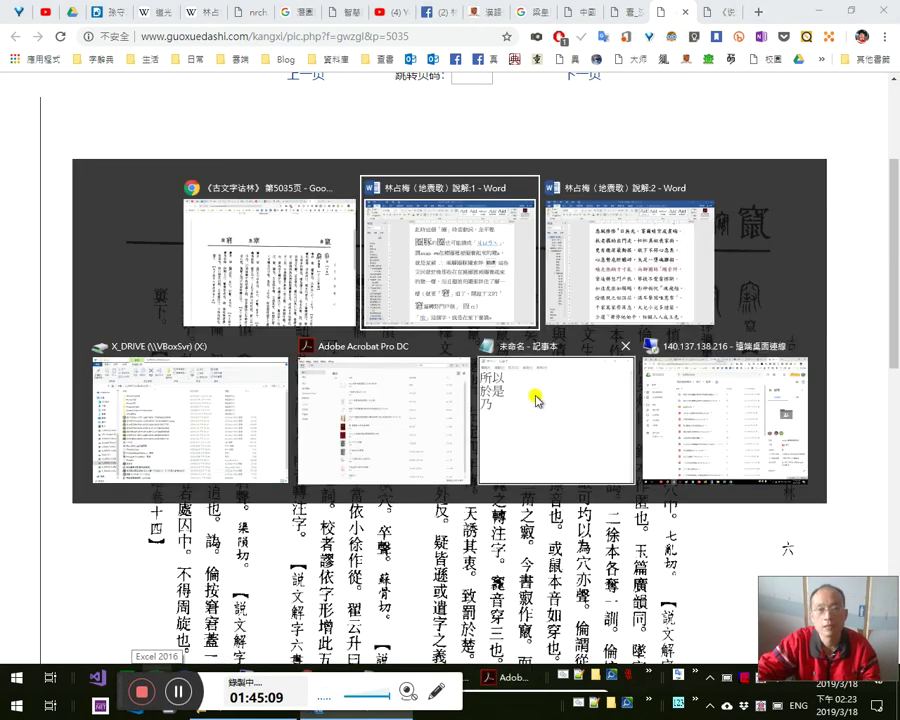
pyautogui.hotkey('alt', 'Tab')
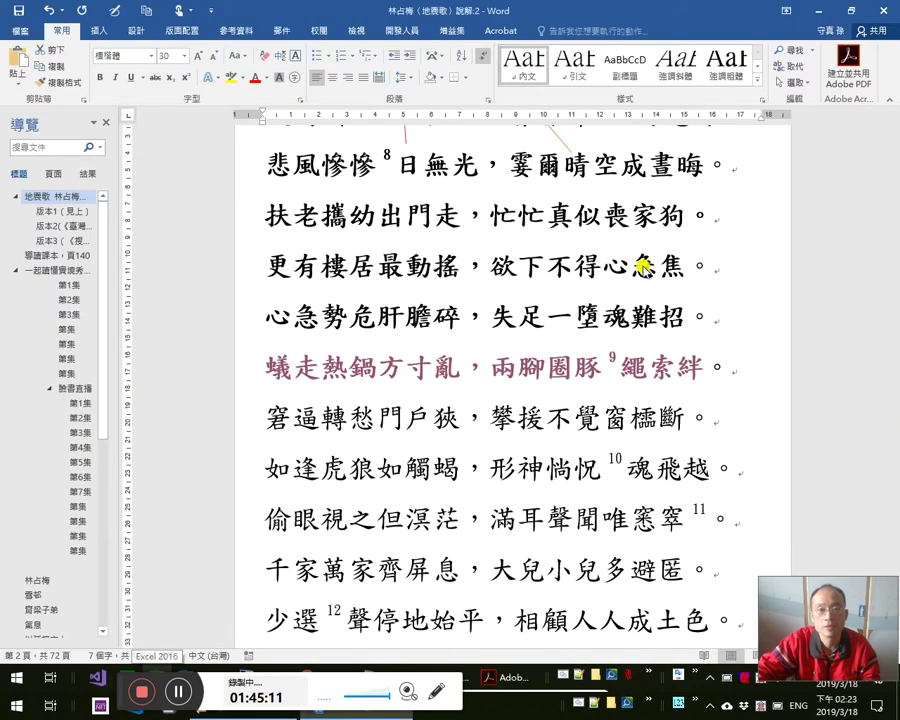
# - Highlight 腳圈豚繩 in the purple line, then 窘逼轉愁門戶狹 without its comma
pyautogui.click(520, 364)
pyautogui.moveTo(567, 363); pyautogui.dragTo(646, 366)
pyautogui.click(484, 419)
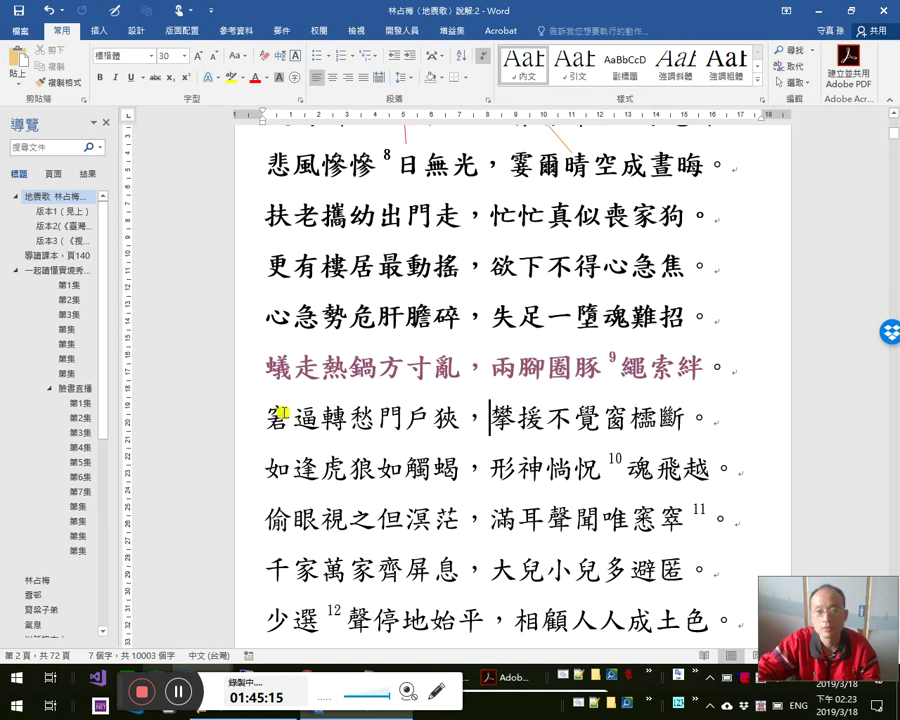
pyautogui.click(266, 416)
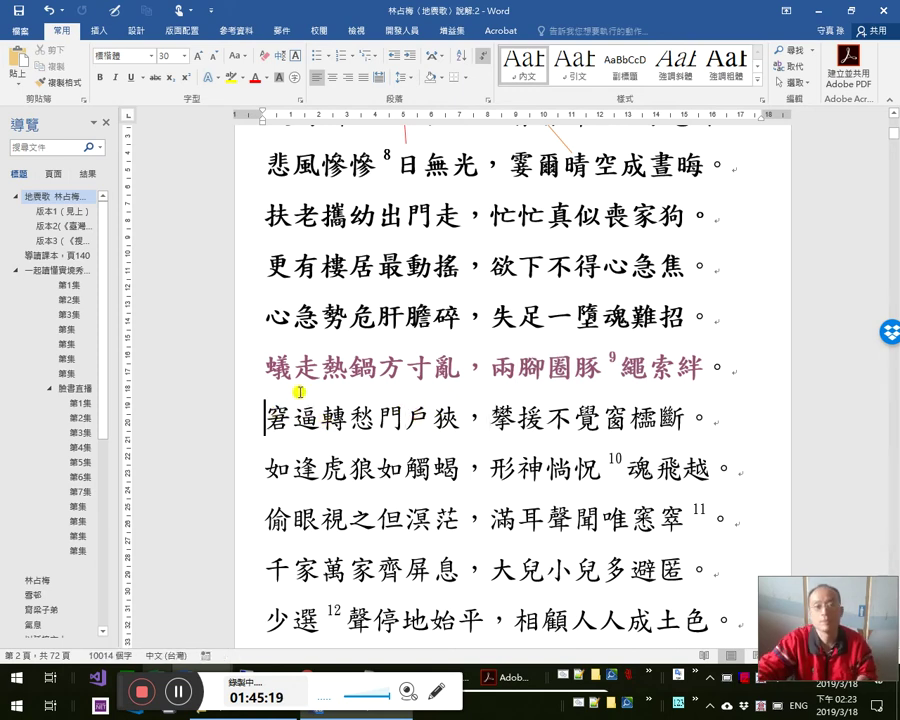
pyautogui.keyDown('shift'); pyautogui.click(299, 392); pyautogui.keyUp('shift')
pyautogui.hotkey('shift', 'Right')
pyautogui.hotkey('shift', 'Right')
pyautogui.hotkey('shift', 'Right')
pyautogui.hotkey('shift', 'Right')
pyautogui.hotkey('shift', 'Right')
pyautogui.hotkey('shift', 'Right')
pyautogui.hotkey('shift', 'Right')
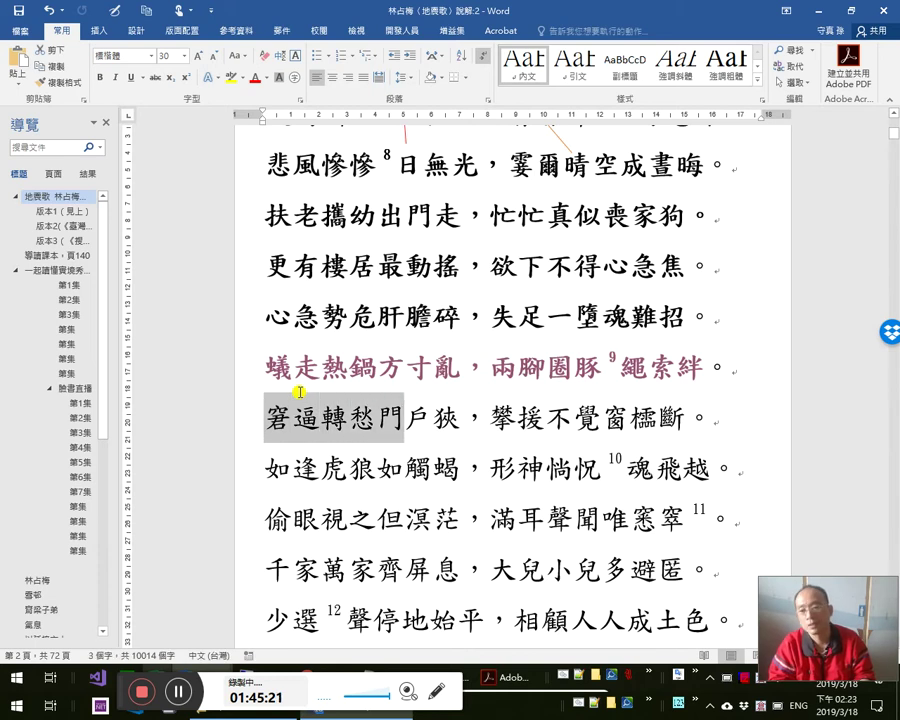
pyautogui.hotkey('shift', 'Left')
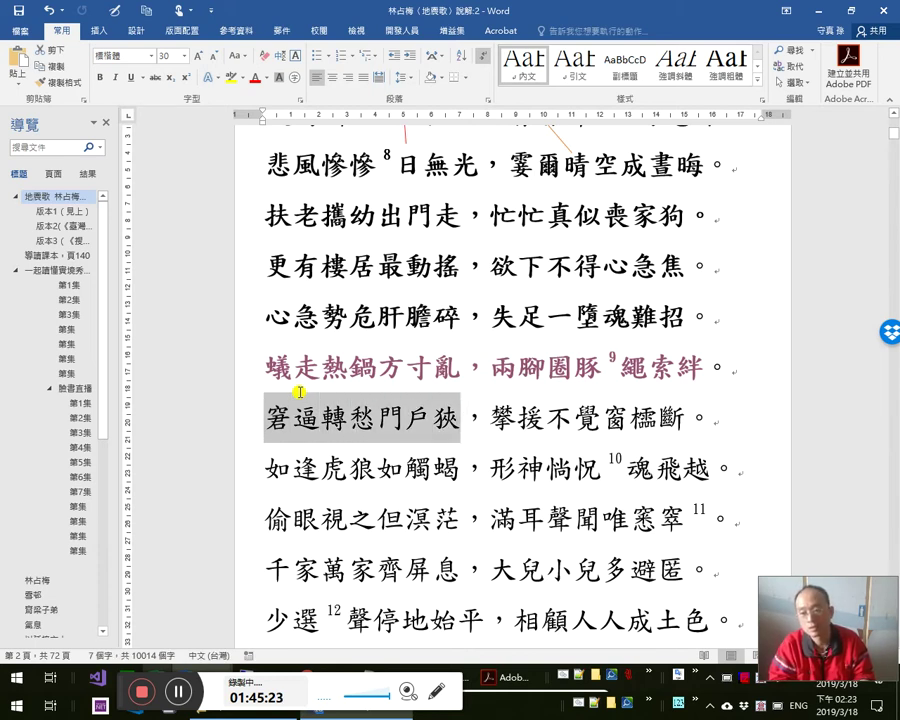
pyautogui.press('Left')
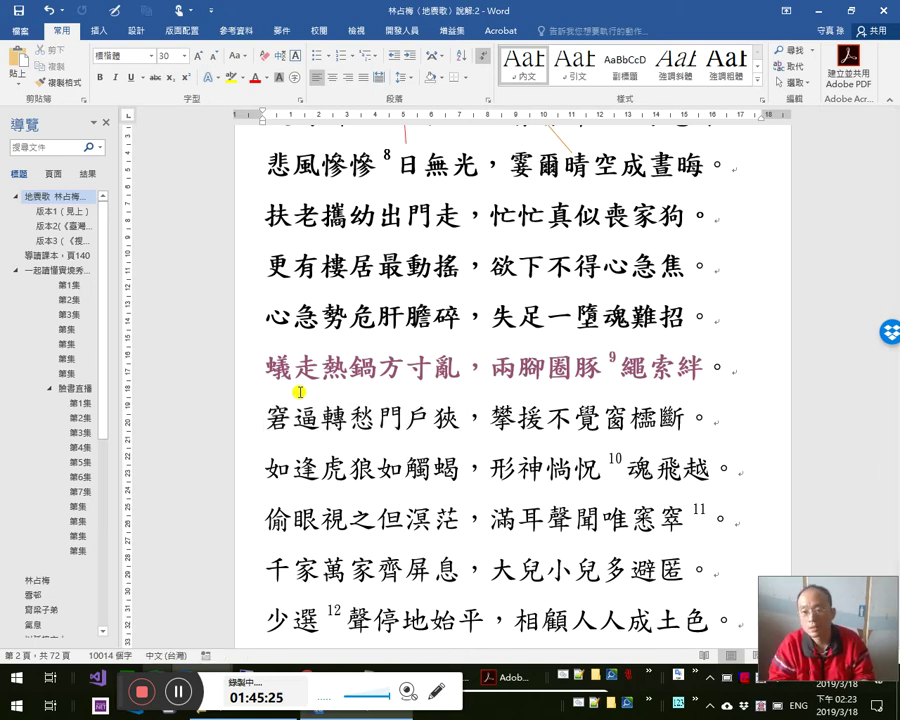
# - Re-highlight 窘逼轉愁門戶狹 character by character to point it out again
pyautogui.hotkey('shift', 'Right')
pyautogui.hotkey('shift', 'Right')
pyautogui.hotkey('shift', 'Right')
pyautogui.hotkey('shift', 'Right')
pyautogui.hotkey('shift', 'Right')
pyautogui.hotkey('shift', 'Right')
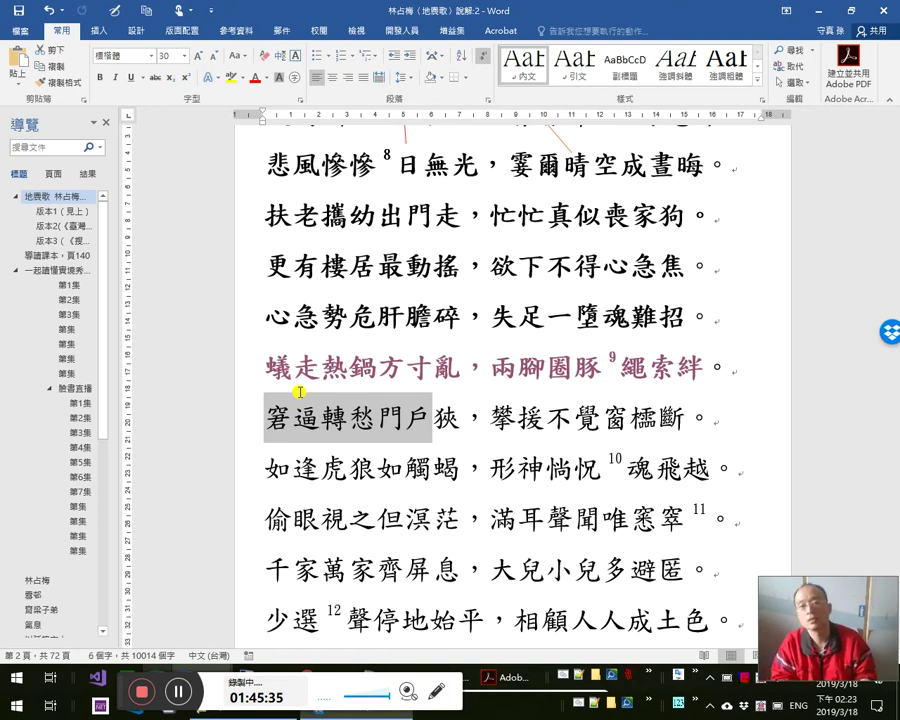
pyautogui.hotkey('shift', 'Left')
pyautogui.hotkey('shift', 'Left')
pyautogui.hotkey('shift', 'Left')
pyautogui.hotkey('shift', 'Left')
pyautogui.hotkey('shift', 'Left')
pyautogui.hotkey('shift', 'Left')
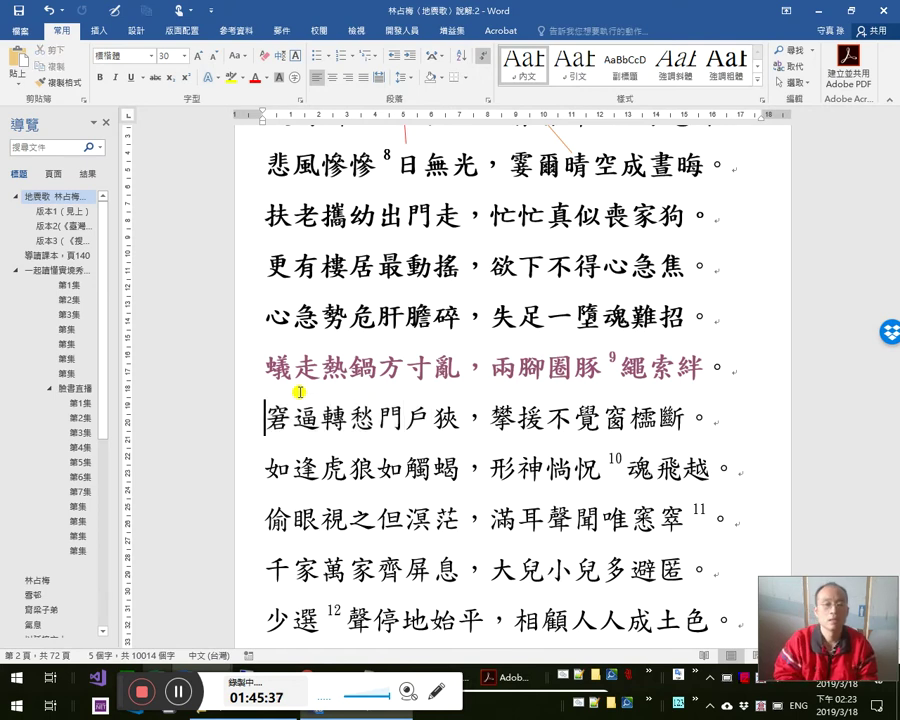
pyautogui.hotkey('shift', 'Right')
pyautogui.hotkey('shift', 'Right')
pyautogui.hotkey('shift', 'Right')
pyautogui.hotkey('shift', 'Right')
pyautogui.hotkey('shift', 'Right')
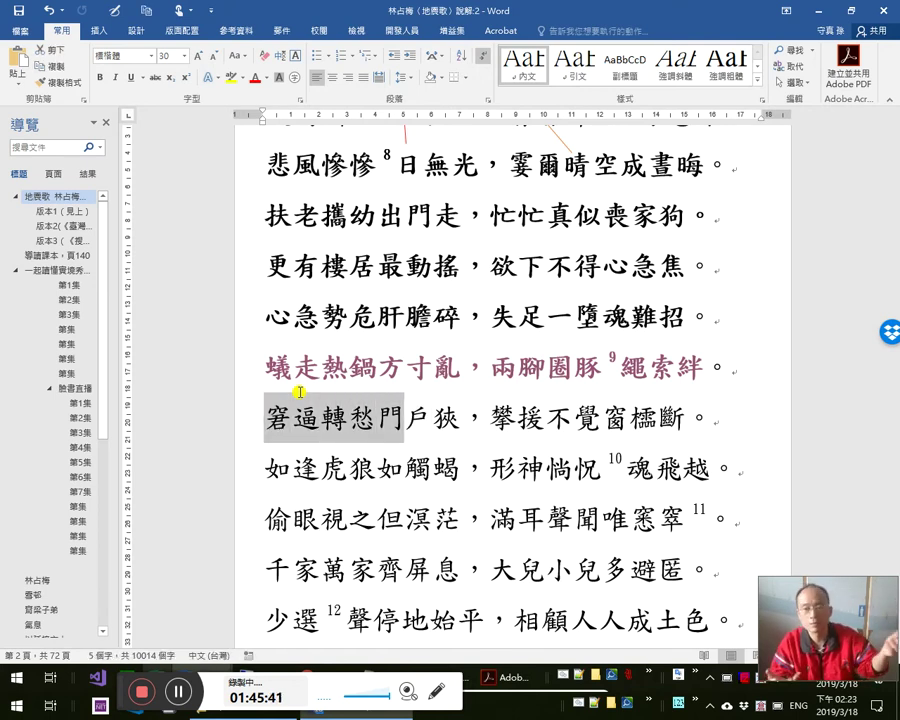
pyautogui.hotkey('shift', 'Left')
pyautogui.hotkey('shift', 'Left')
pyautogui.hotkey('shift', 'Left')
pyautogui.hotkey('shift', 'Left')
pyautogui.hotkey('shift', 'Left')
pyautogui.hotkey('shift', 'Right')
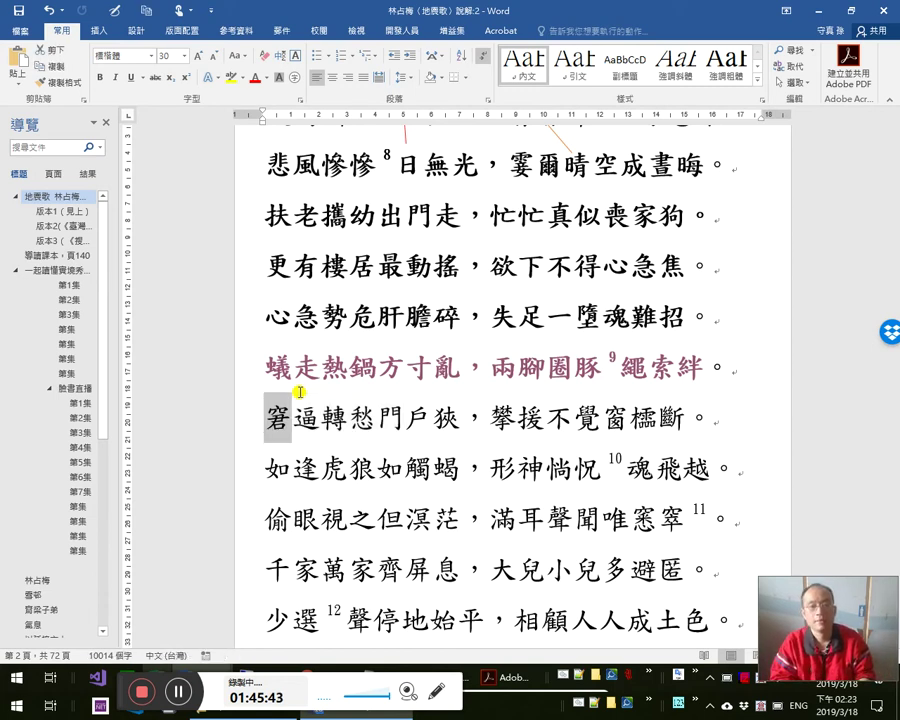
pyautogui.hotkey('shift', 'Right')
pyautogui.hotkey('shift', 'Right')
pyautogui.hotkey('shift', 'Right')
pyautogui.hotkey('shift', 'Right')
pyautogui.hotkey('shift', 'Right')
pyautogui.hotkey('shift', 'Right')
pyautogui.hotkey('shift', 'Right')
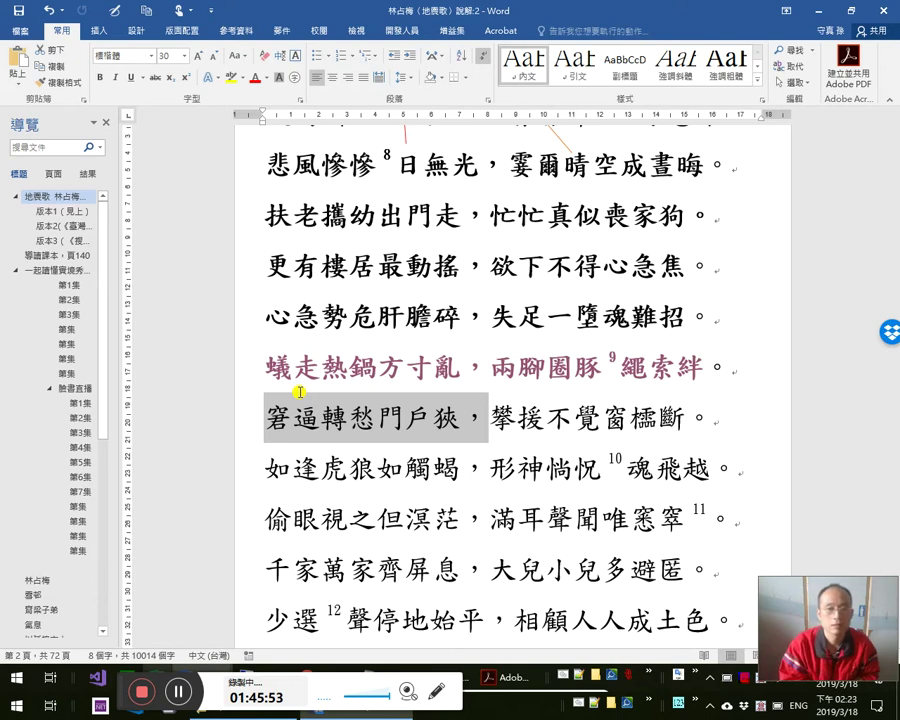
# - Point to the spots between 腳/圈 and 轉/愁, then switch to the 說解:1 document
pyautogui.click(541, 360)
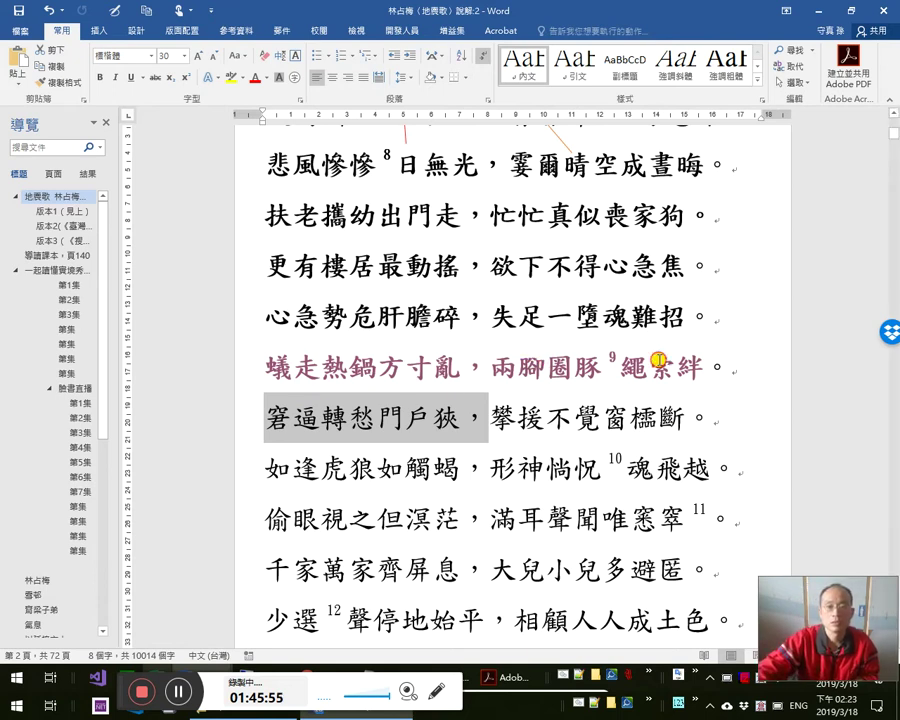
pyautogui.click(350, 415)
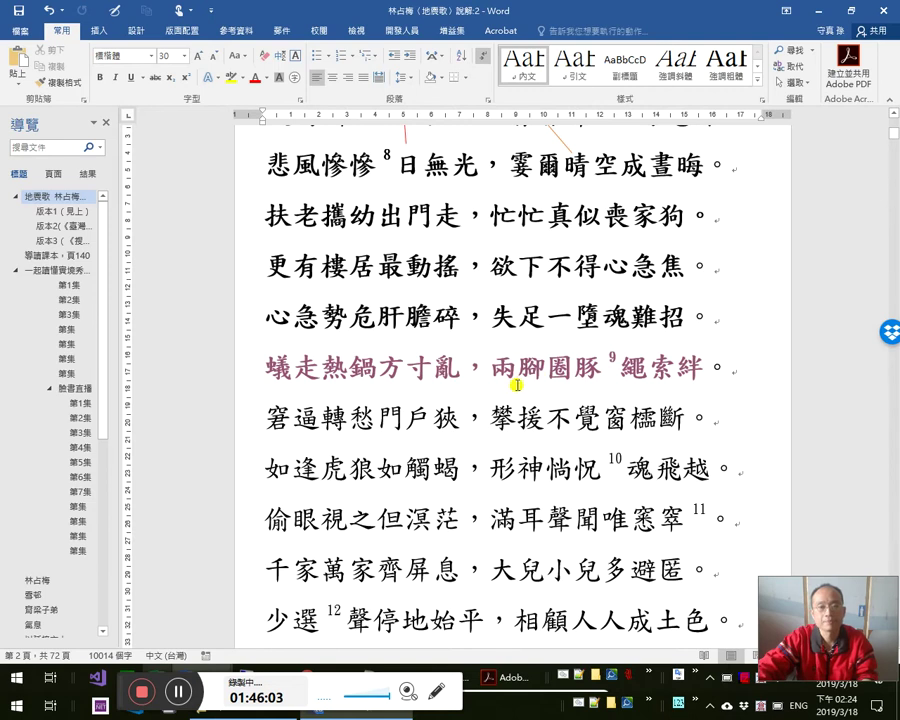
pyautogui.hotkey('alt', 'Tab')
pyautogui.hotkey('alt', 'Tab')
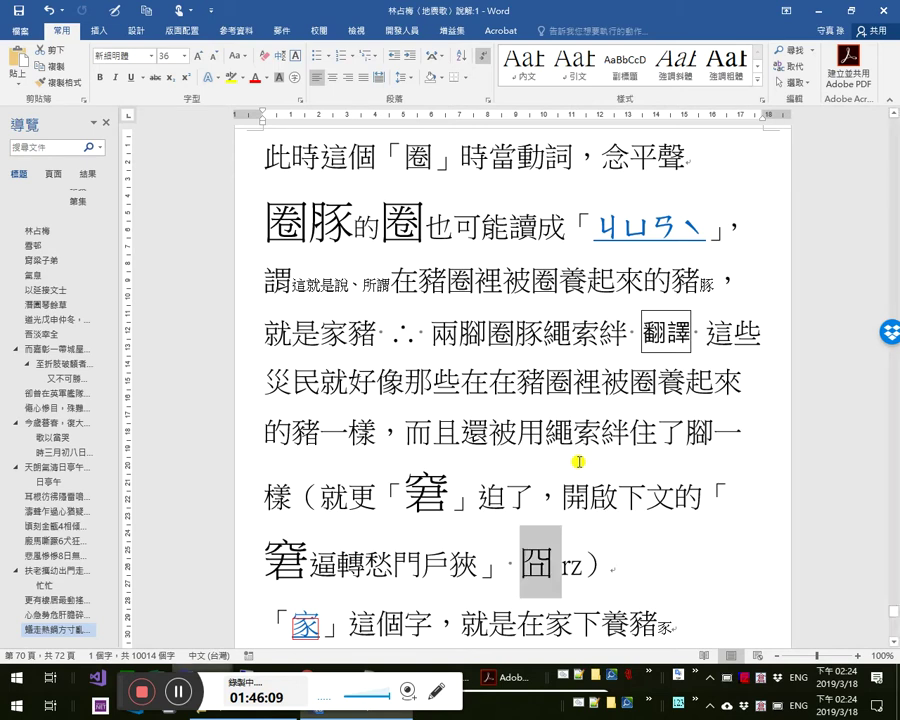
# - Enlarge 而且還 to size 36, save 說解:1, and return to 說解:2
pyautogui.press('Up')
pyautogui.press('Up')
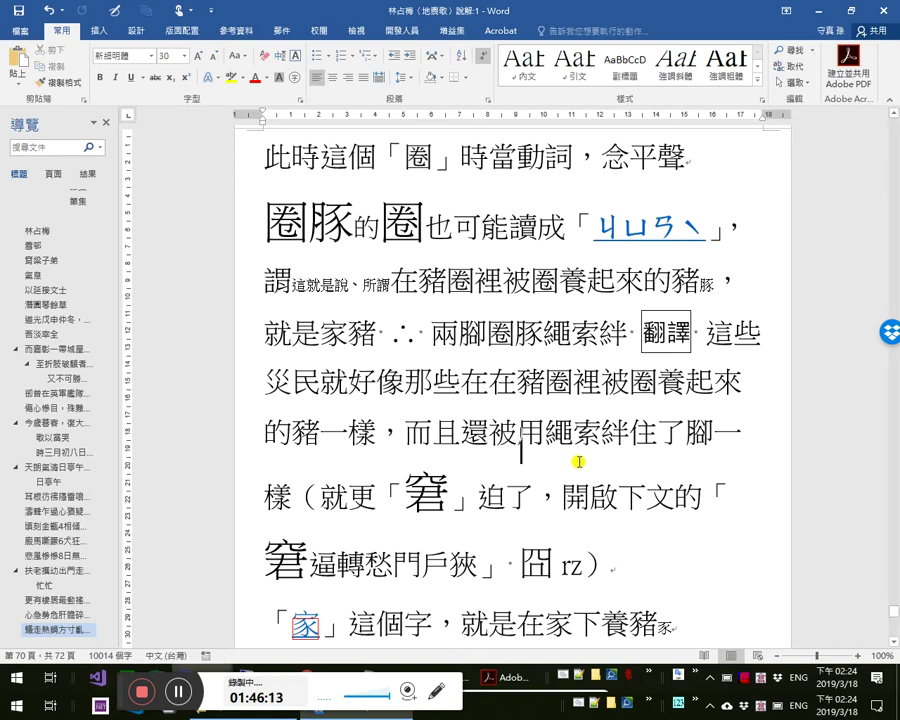
pyautogui.hotkey('shift', 'Left')
pyautogui.hotkey('shift', 'Left')
pyautogui.hotkey('shift', 'Left')
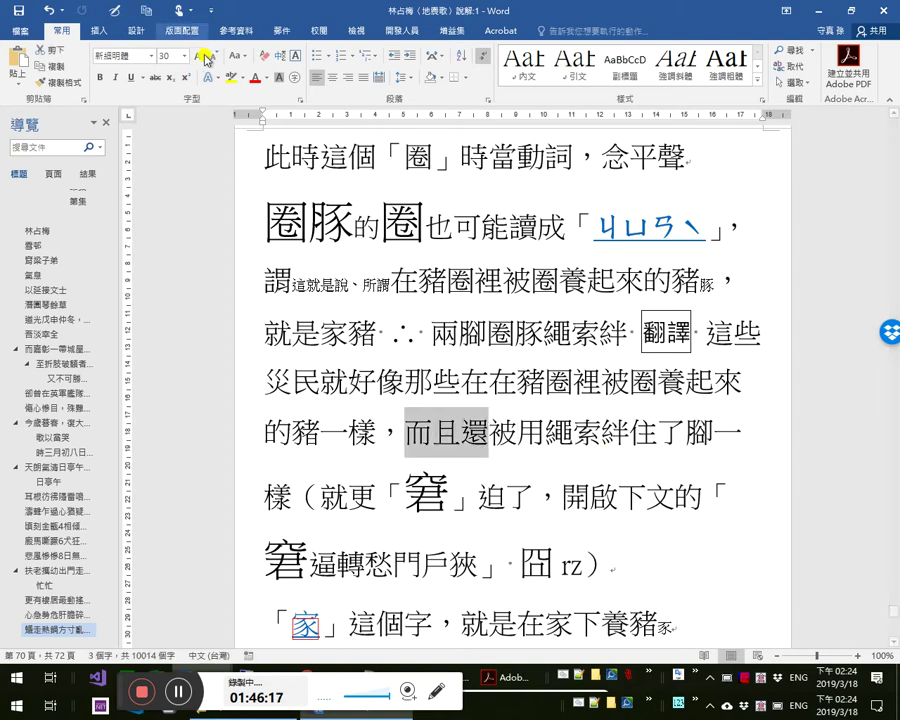
pyautogui.click(262, 55)
pyautogui.click(647, 479)
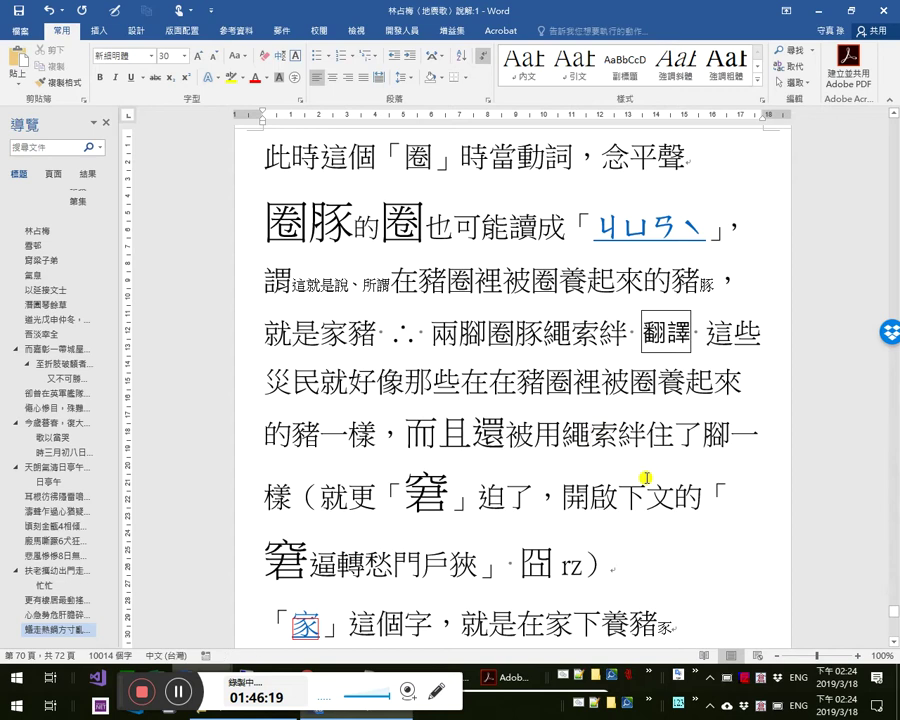
pyautogui.hotkey('ctrl', 's')
pyautogui.hotkey('alt', 'Tab')
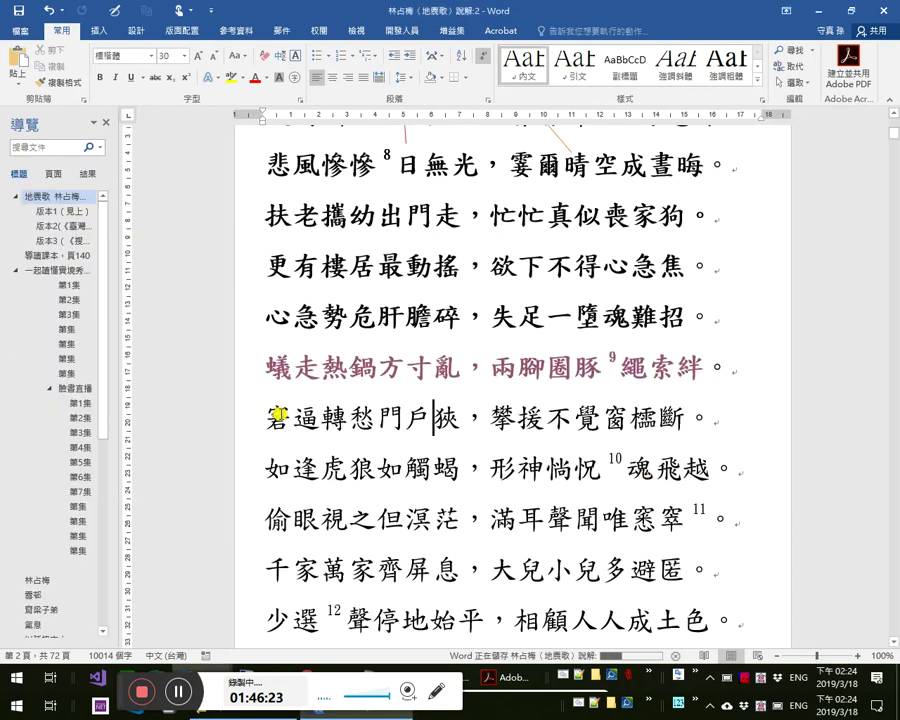
# - Bold the verse line 窘逼轉愁門戶狹，攀援不覺窗櫺斷, leaving out the full stop
pyautogui.click(290, 416)
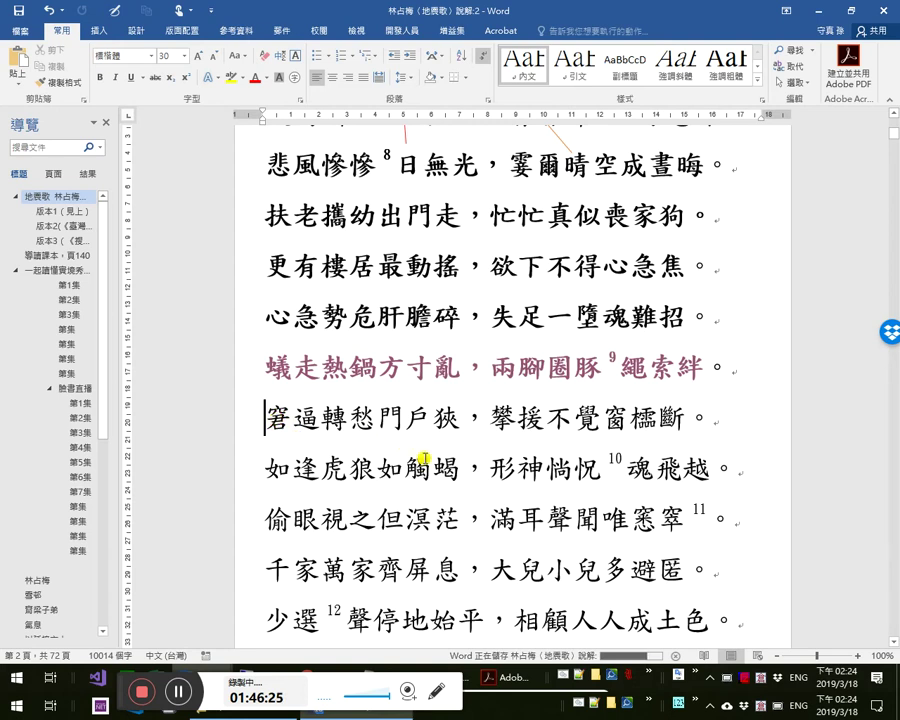
pyautogui.hotkey('shift', 'Right')
pyautogui.hotkey('shift', 'Right')
pyautogui.hotkey('shift', 'Right')
pyautogui.hotkey('shift', 'Right')
pyautogui.hotkey('shift', 'Right')
pyautogui.hotkey('shift', 'Right')
pyautogui.hotkey('shift', 'Right')
pyautogui.hotkey('shift', 'Right')
pyautogui.hotkey('shift', 'Right')
pyautogui.hotkey('shift', 'Right')
pyautogui.hotkey('shift', 'Right')
pyautogui.hotkey('shift', 'Right')
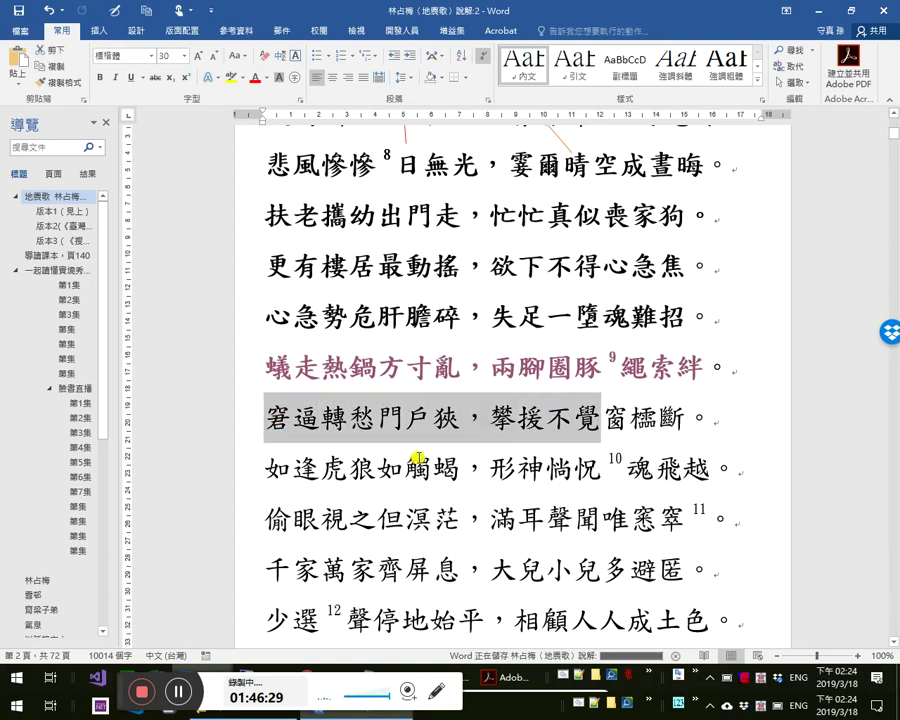
pyautogui.hotkey('shift', 'Right')
pyautogui.hotkey('shift', 'Right')
pyautogui.hotkey('shift', 'Right')
pyautogui.hotkey('shift', 'Right')
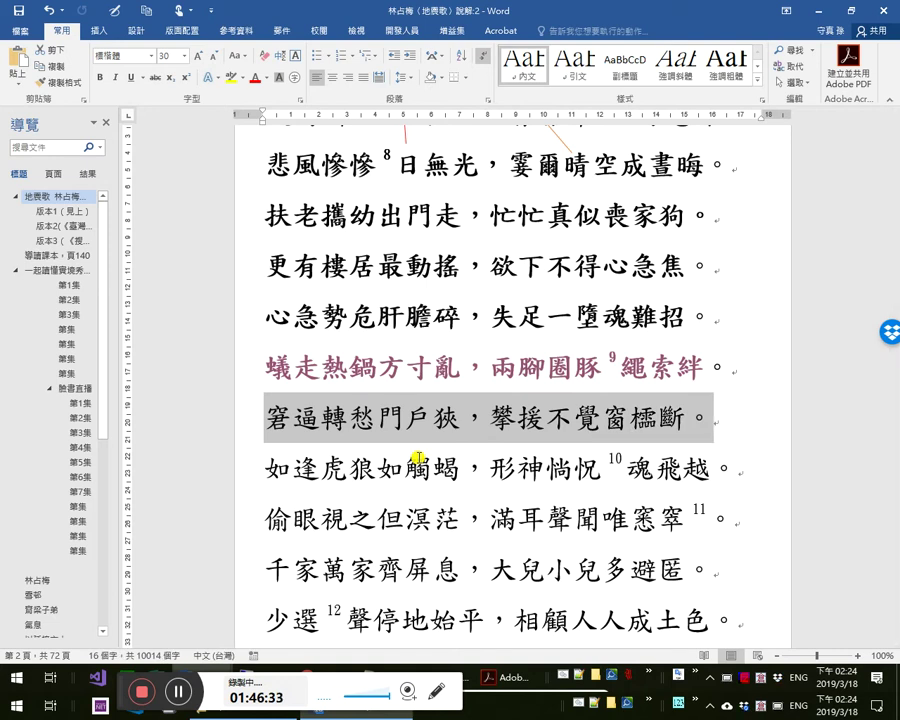
pyautogui.hotkey('shift', 'Left')
pyautogui.hotkey('ctrl', 'b')
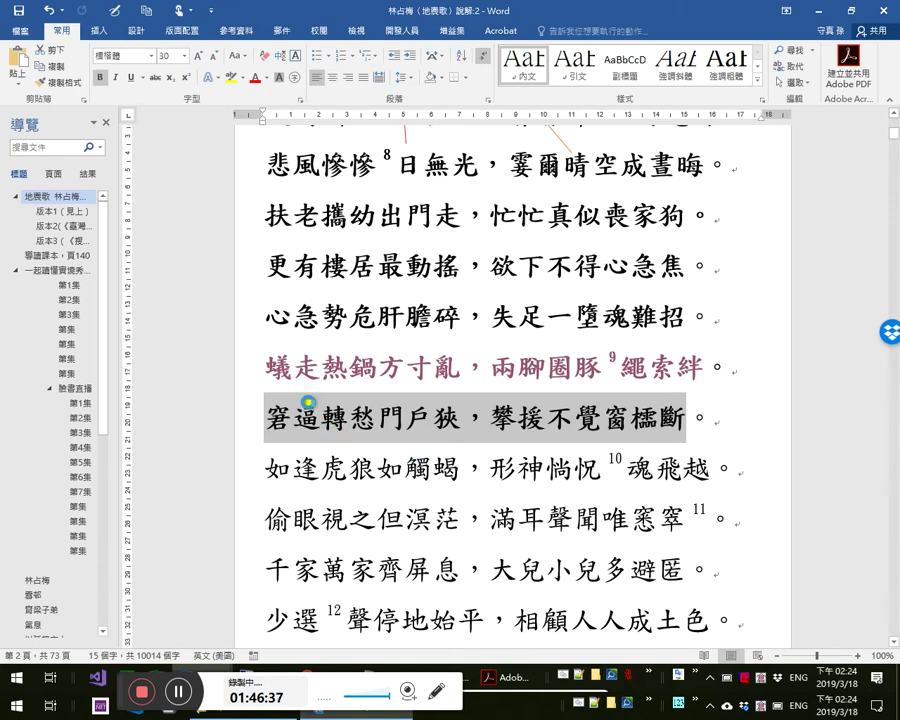
# - Hyperlink the line to its own heading in this document and follow it to page 73
pyautogui.hotkey('ctrl', 'k')
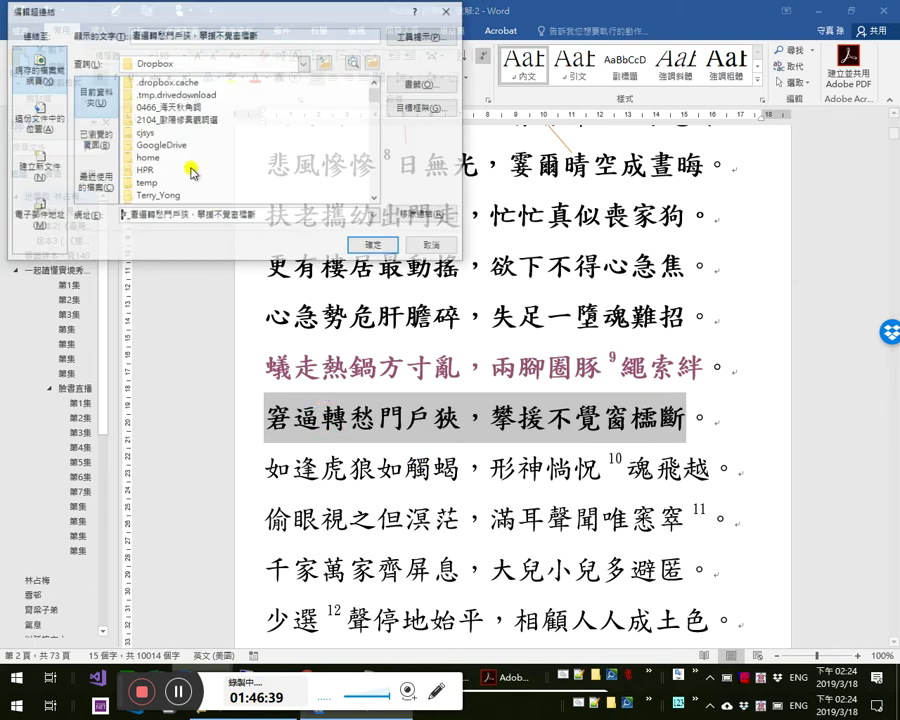
pyautogui.click(38, 121)
pyautogui.scroll(-2, 203, 205)
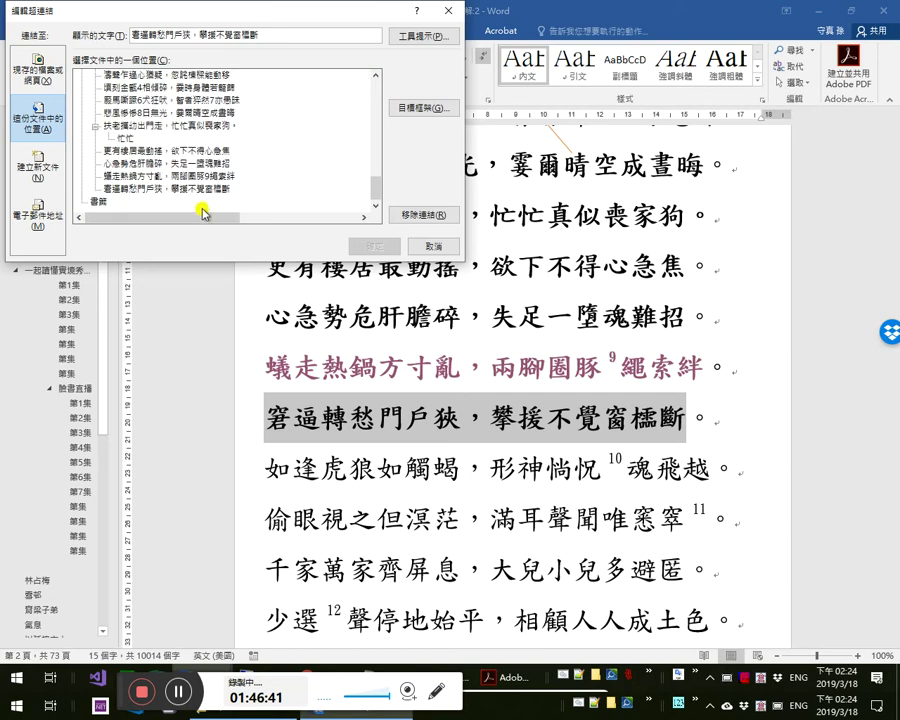
pyautogui.click(185, 189)
pyautogui.click(381, 247)
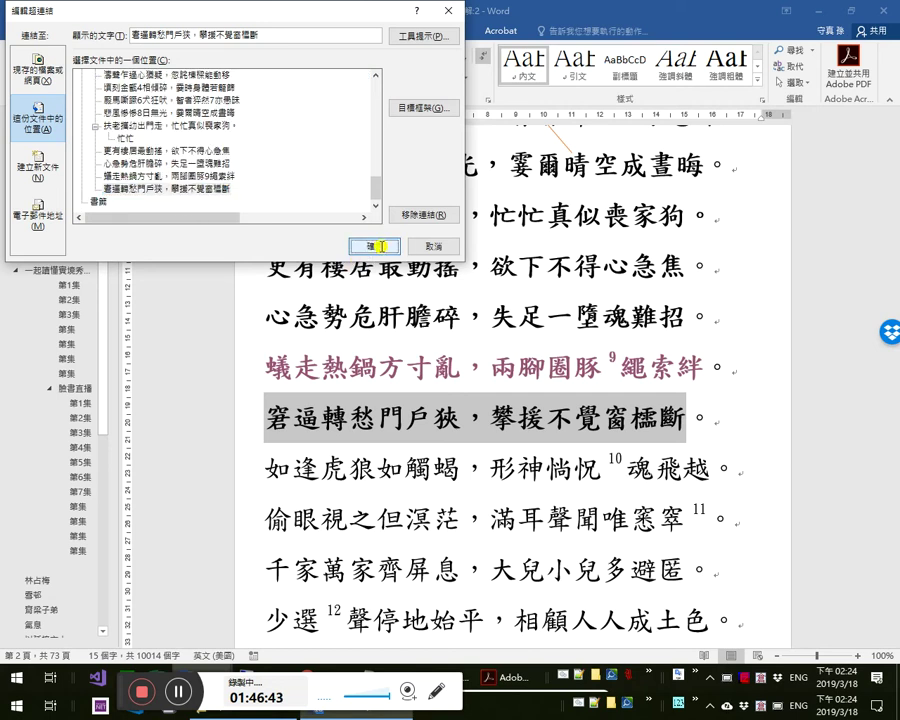
pyautogui.click(405, 423)
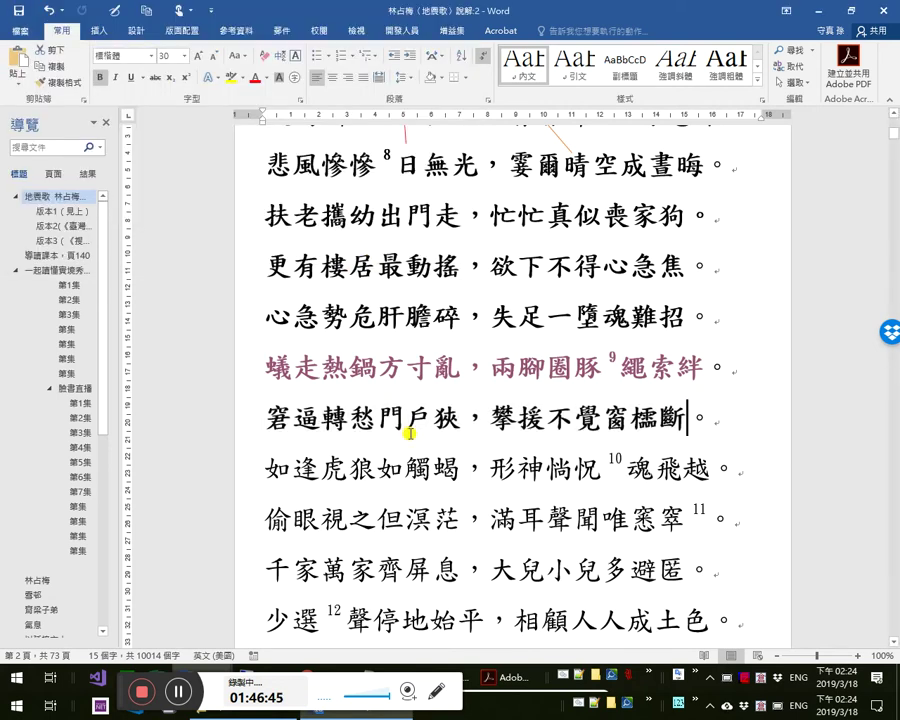
pyautogui.scroll(-1, 412, 433)
pyautogui.keyDown('ctrl'); pyautogui.click(414, 388); pyautogui.keyUp('ctrl')
# - Under the heading, copy in 窘 and add the note 單字想複詞 窘迫、困窘……的窘
pyautogui.click(393, 365)
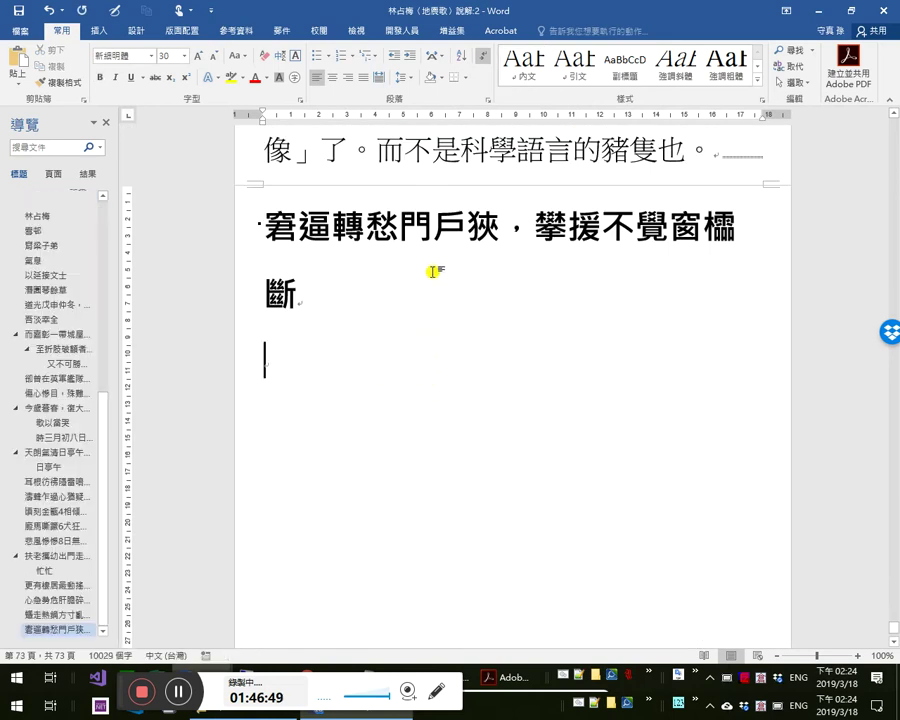
pyautogui.click(303, 237)
pyautogui.hotkey('shift', 'Left')
pyautogui.hotkey('ctrl', 'c')
pyautogui.press('Down')
pyautogui.press('Down')
pyautogui.hotkey('ctrl', 'v')
pyautogui.press('Return')
pyautogui.press('Left')
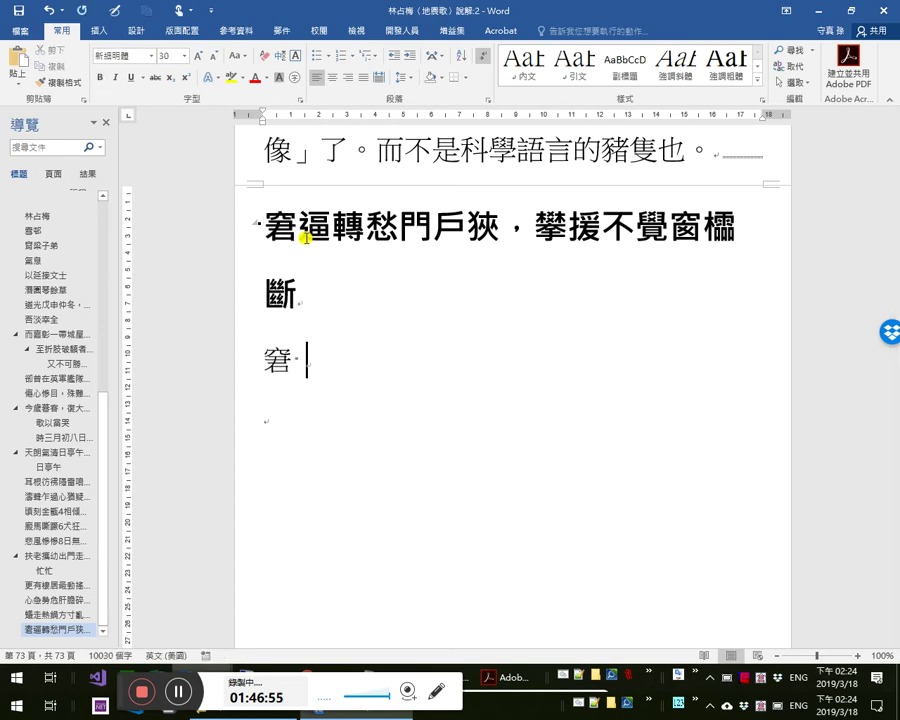
pyautogui.write('r 單字想複詞')
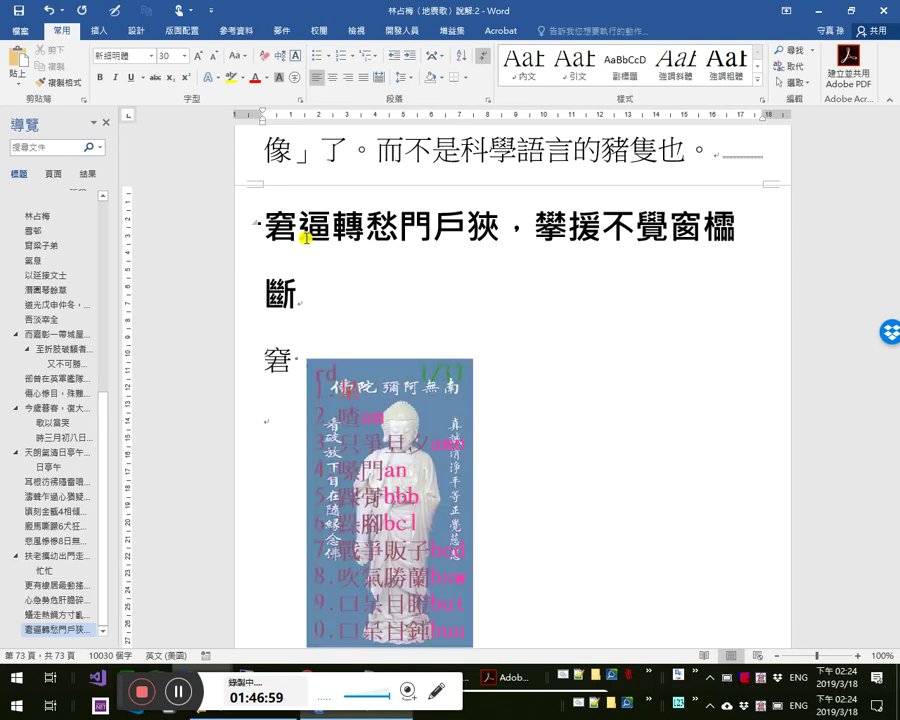
pyautogui.write('2 ')
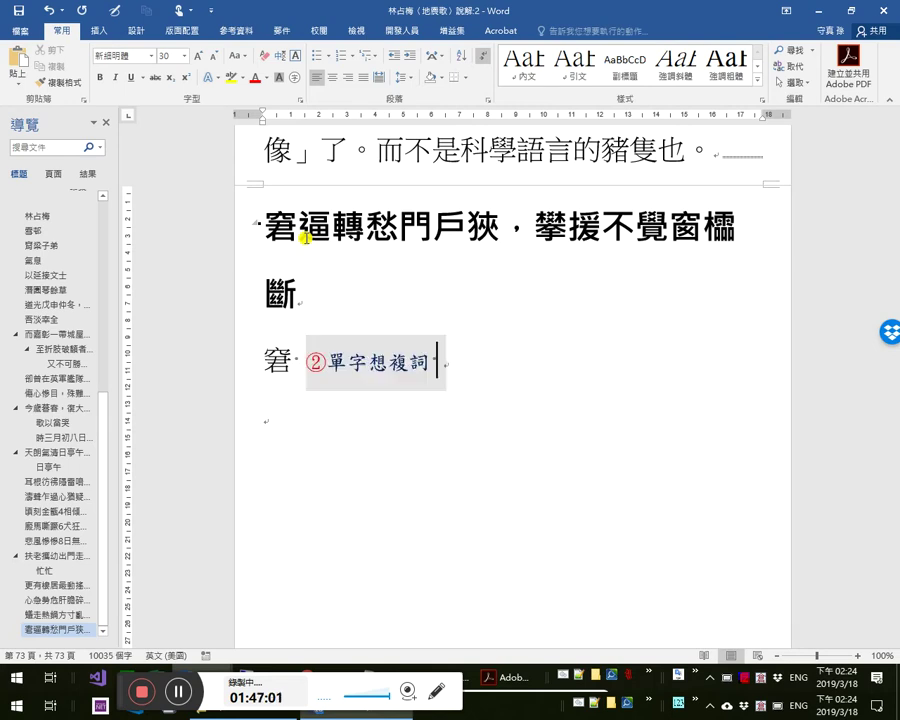
pyautogui.write('j cyhu')
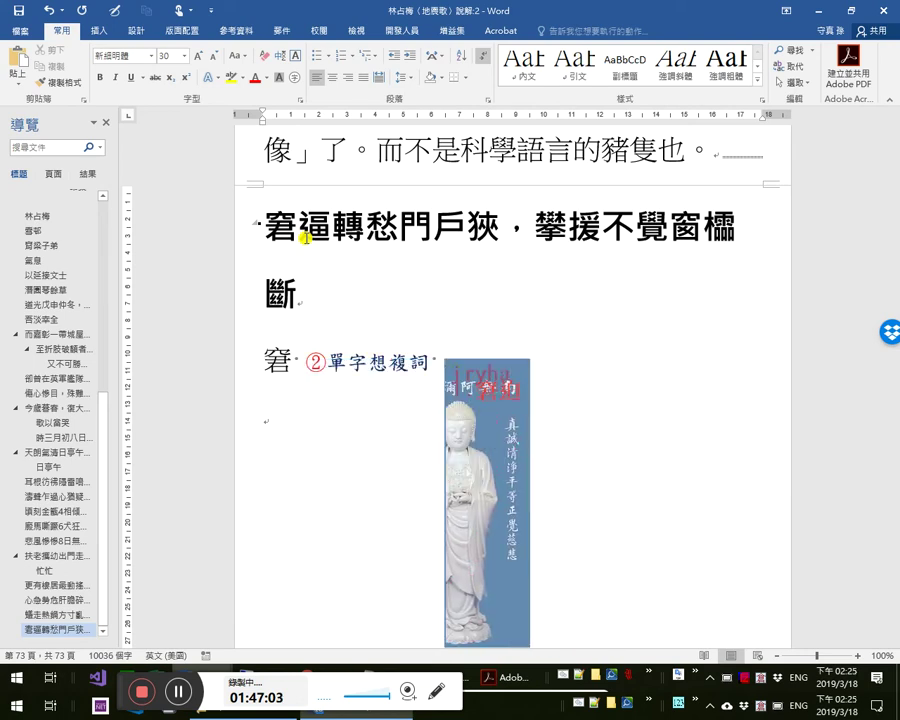
pyautogui.write('窘迫、wdic')
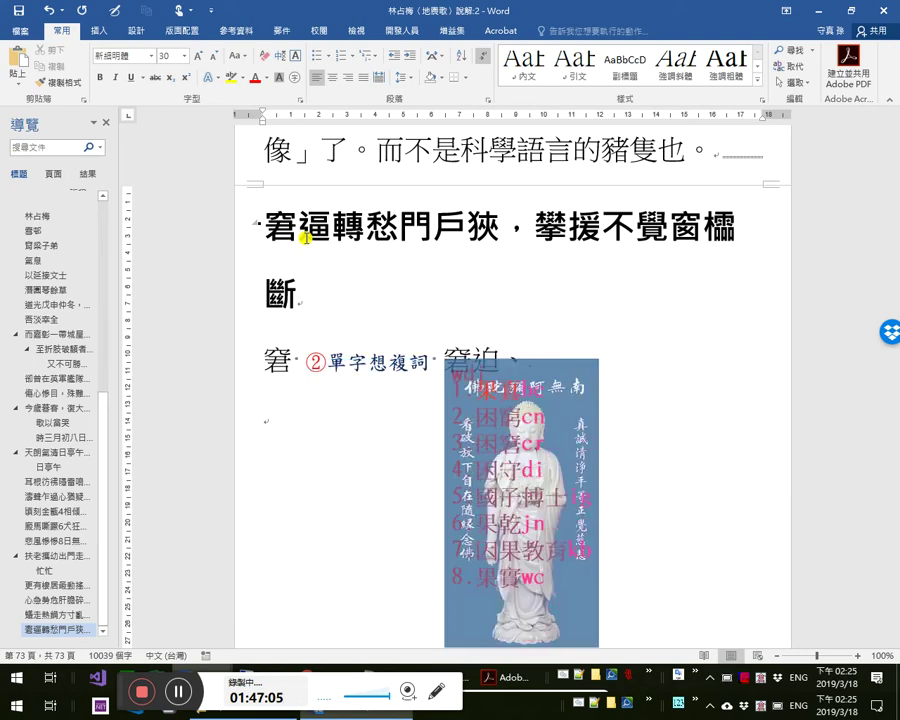
pyautogui.write('2……的窘')
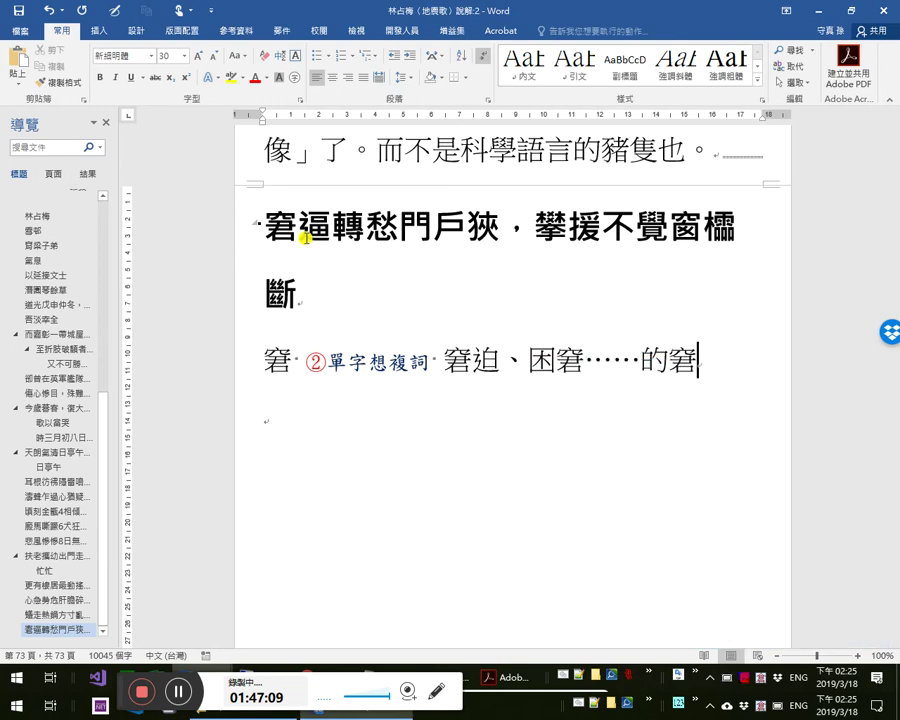
pyautogui.press('Return')
# - Add the lines ∵ 迫=逼 and ∴ 窘逼就是窘迫, using Alt+X codes 2235 and 2234
pyautogui.press('Down')
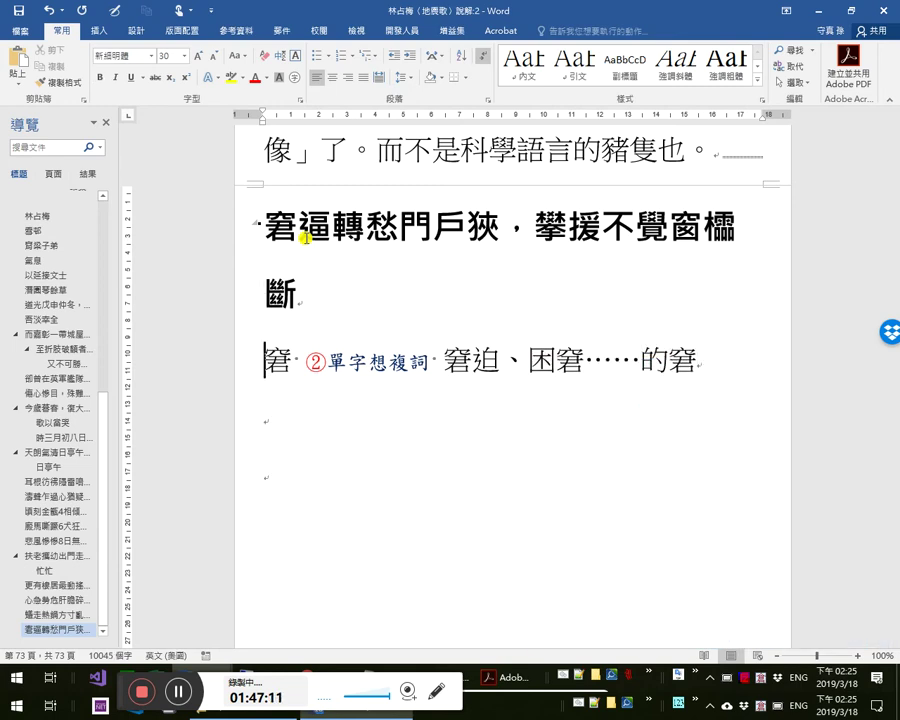
pyautogui.write('迫=')
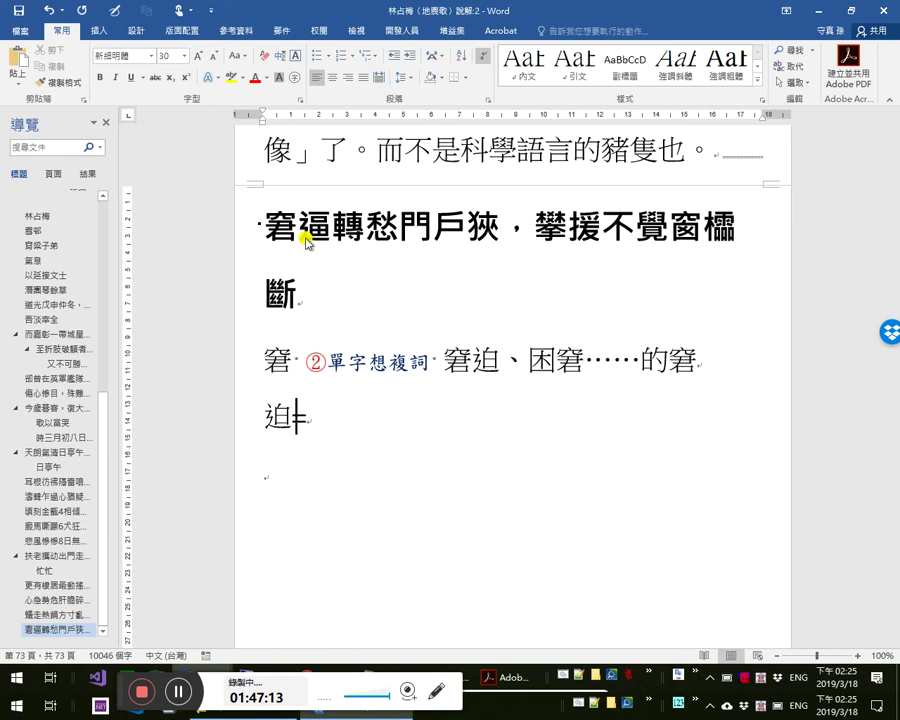
pyautogui.write('逼')
pyautogui.press('Down')
pyautogui.write('窘')
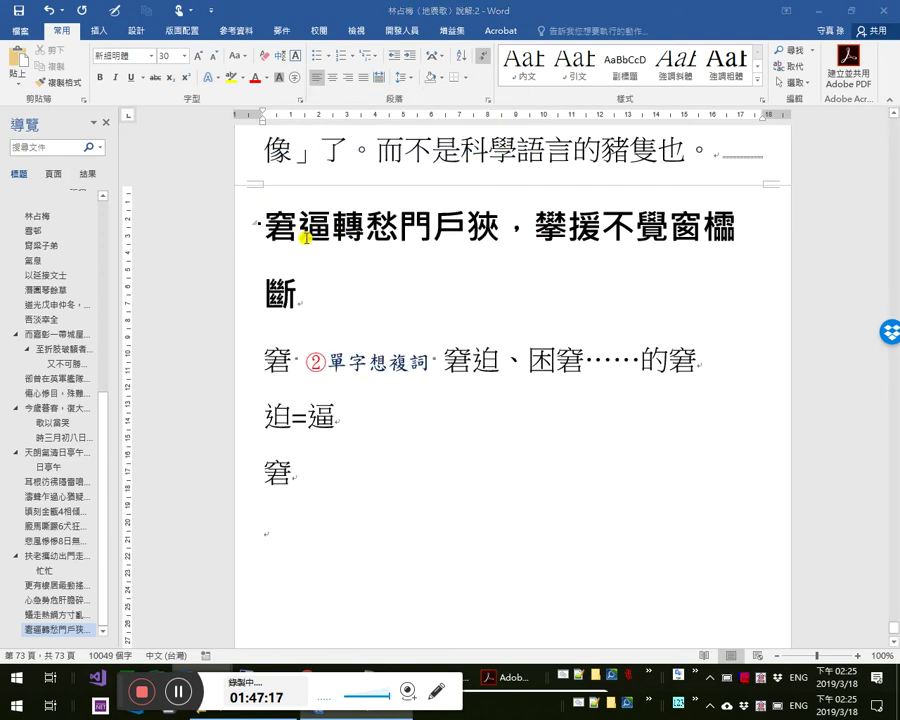
pyautogui.press('Up')
pyautogui.press('Home')
pyautogui.write('2235')
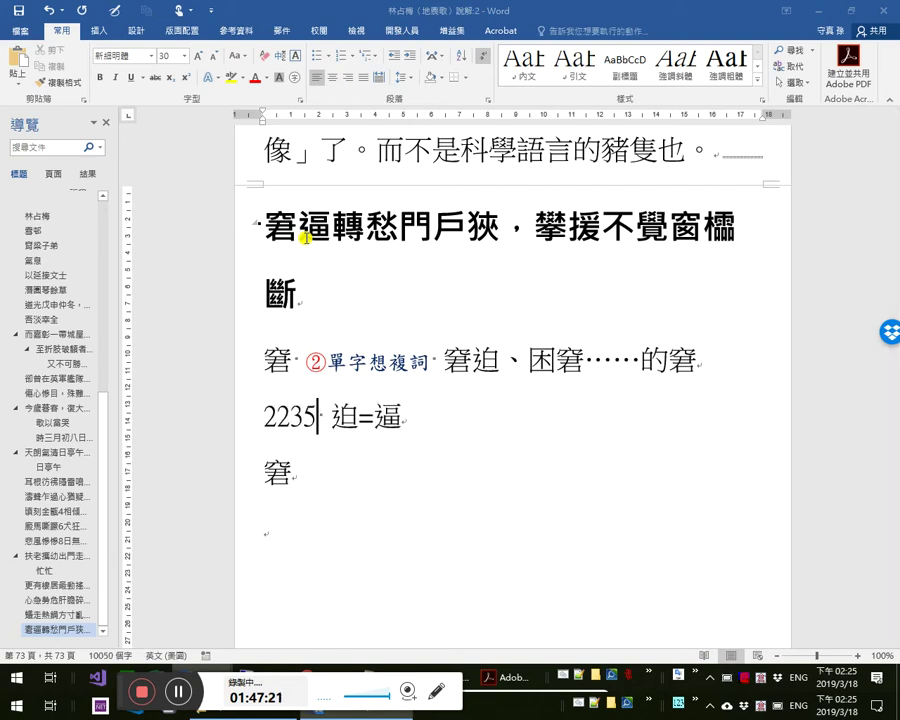
pyautogui.hotkey('alt', 'x')
pyautogui.press('Down')
pyautogui.press('Home')
pyautogui.write('2234 ')
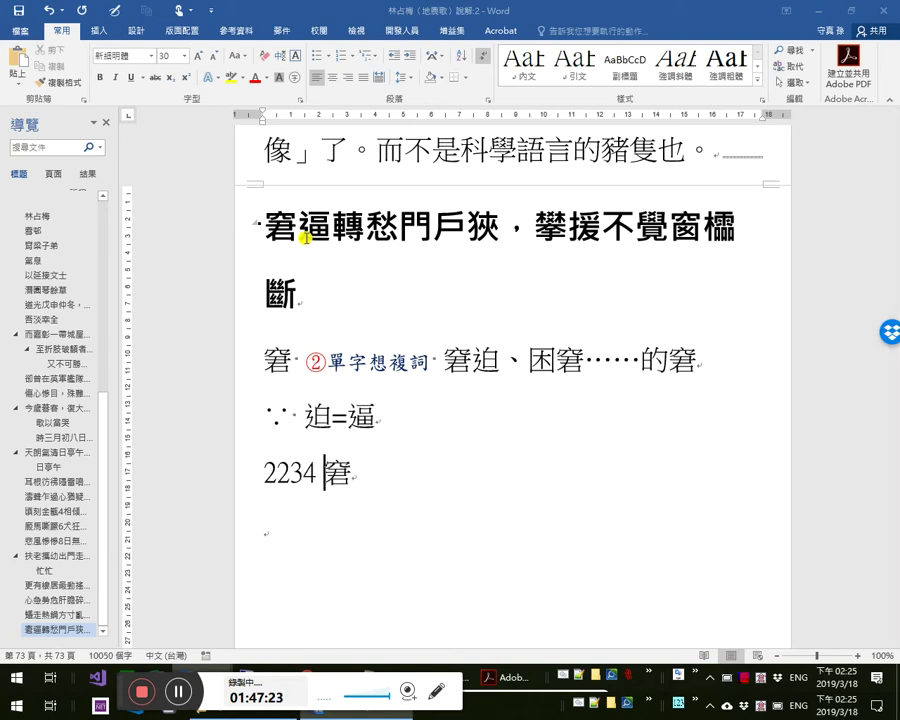
pyautogui.write('2234')
pyautogui.hotkey('shift', 'Left')
pyautogui.hotkey('shift', 'Left')
pyautogui.hotkey('shift', 'Left')
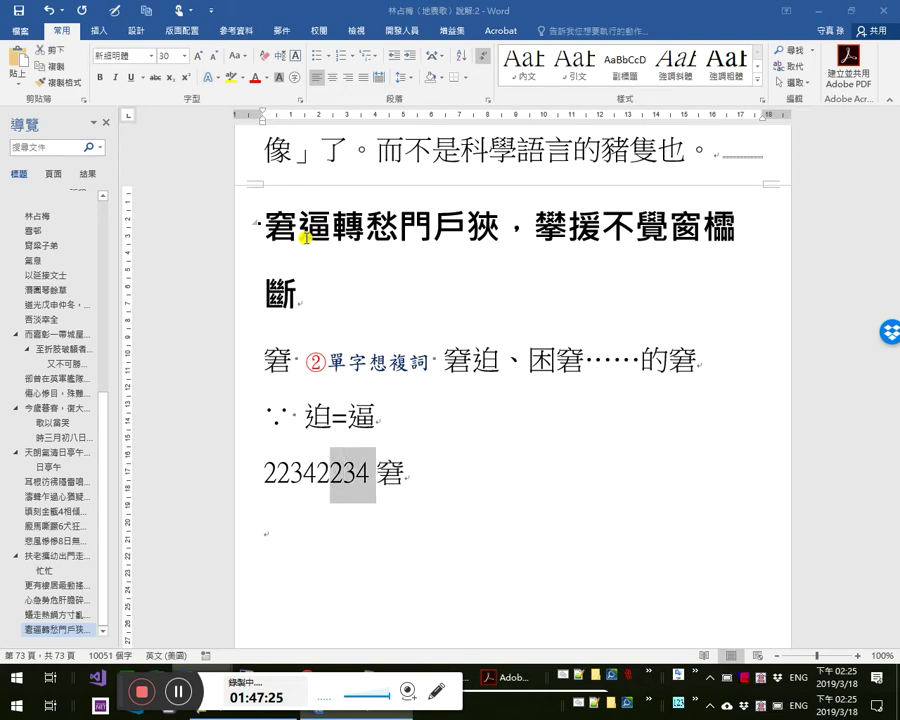
pyautogui.hotkey('shift', 'Left')
pyautogui.press('BackSpace')
pyautogui.hotkey('alt', 'x')
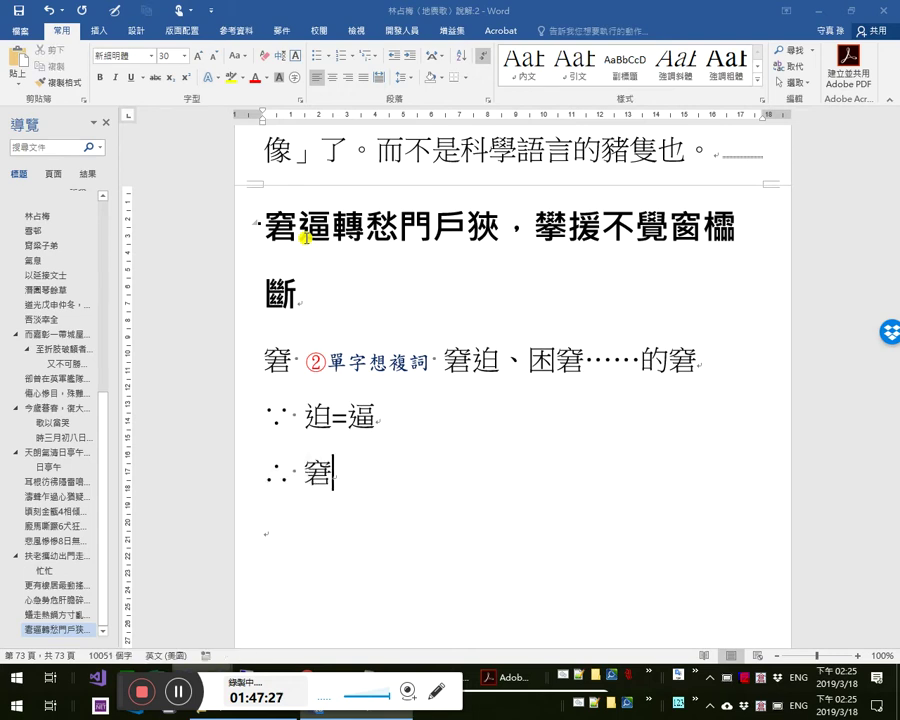
pyautogui.write('逼就是')
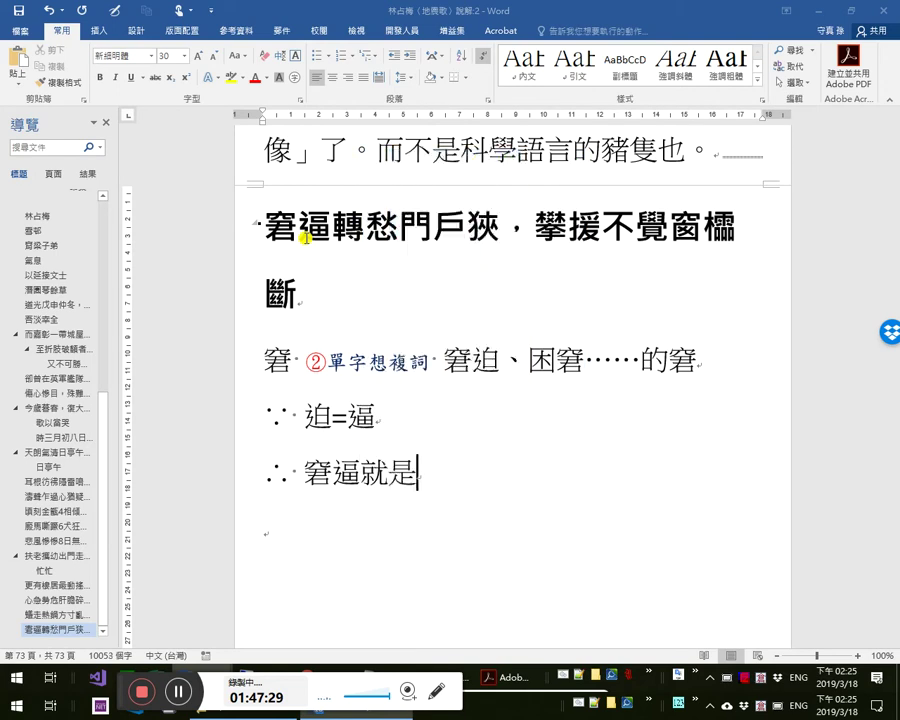
pyautogui.write('窘')
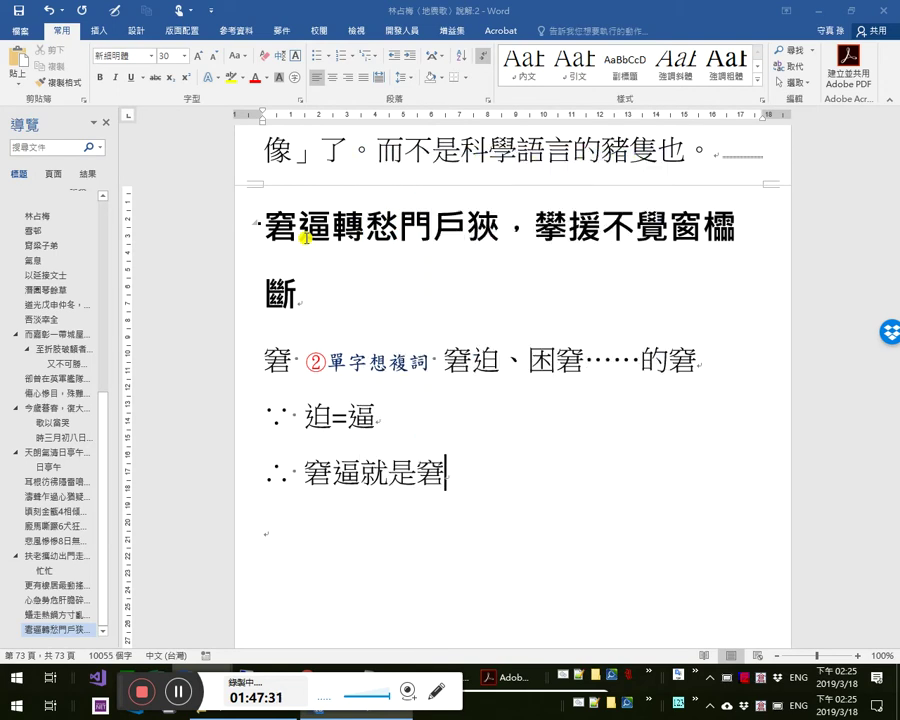
pyautogui.write('迫')
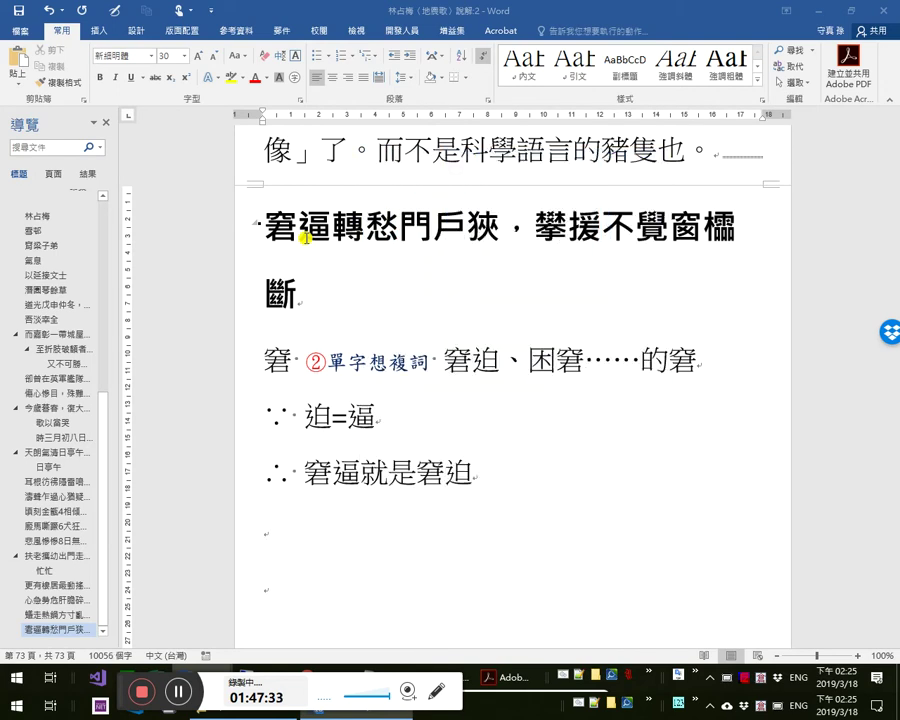
# - Select 窘逼 in the heading and remove a 被逼 mistakenly typed into it
pyautogui.moveTo(331, 232); pyautogui.dragTo(266, 232)
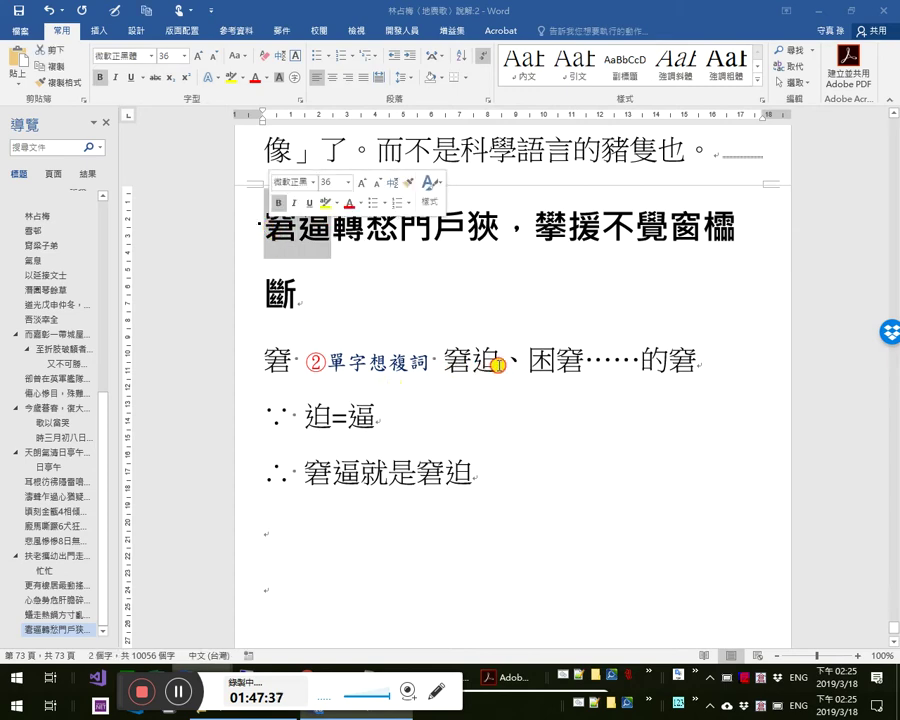
pyautogui.click(445, 362)
pyautogui.doubleClick(261, 228)
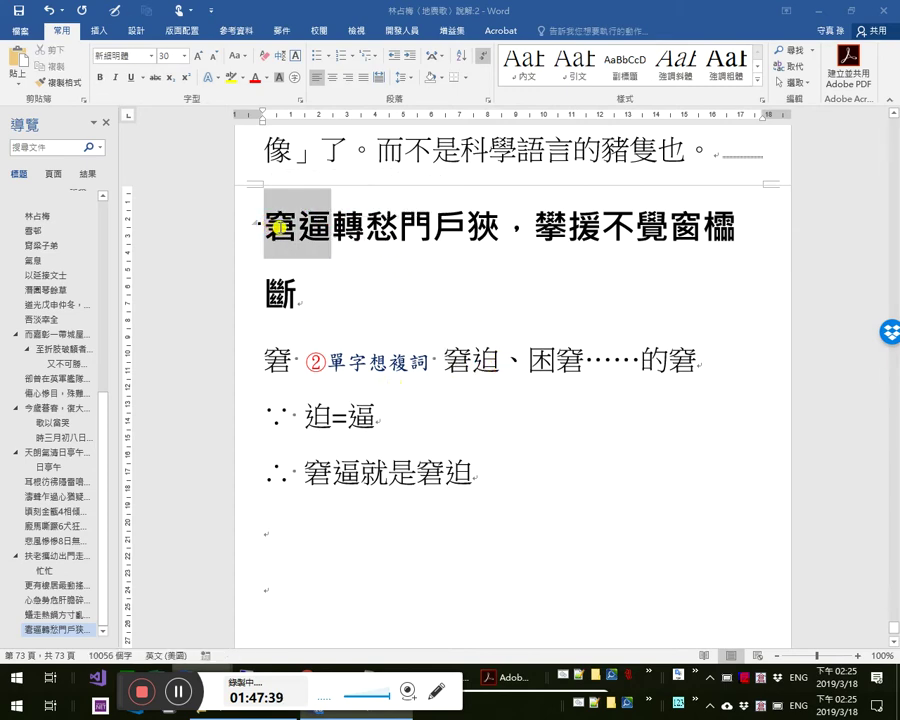
pyautogui.press('Right')
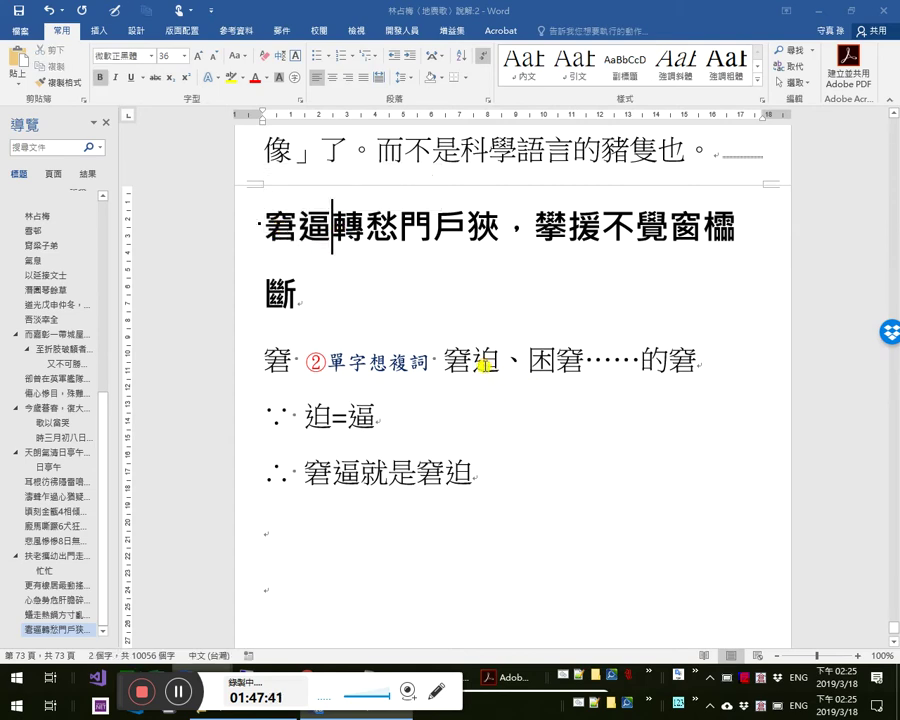
pyautogui.click(459, 480)
pyautogui.click(483, 532)
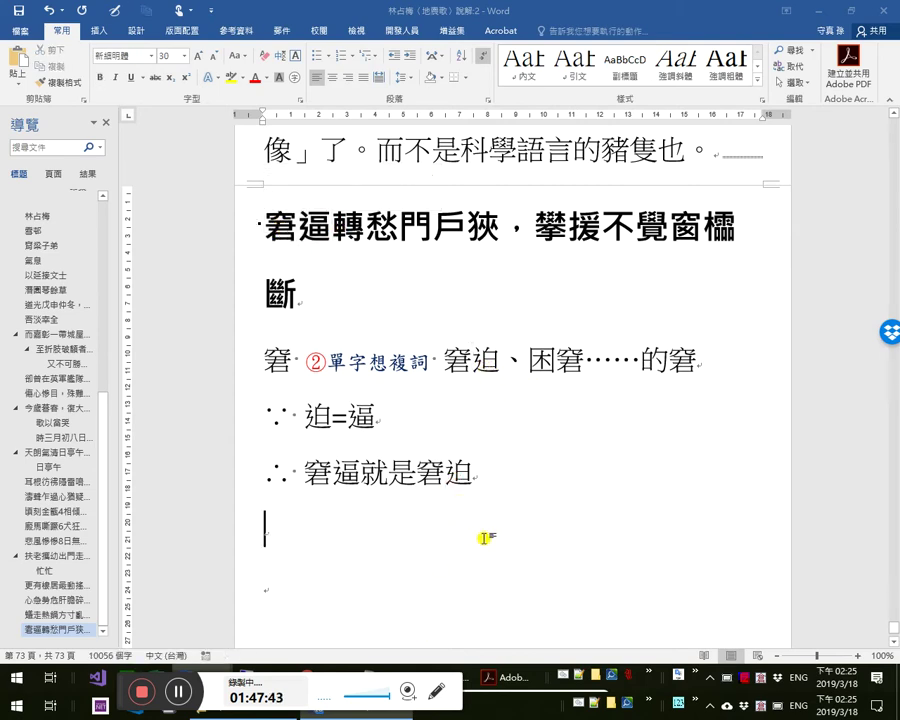
pyautogui.click(334, 232)
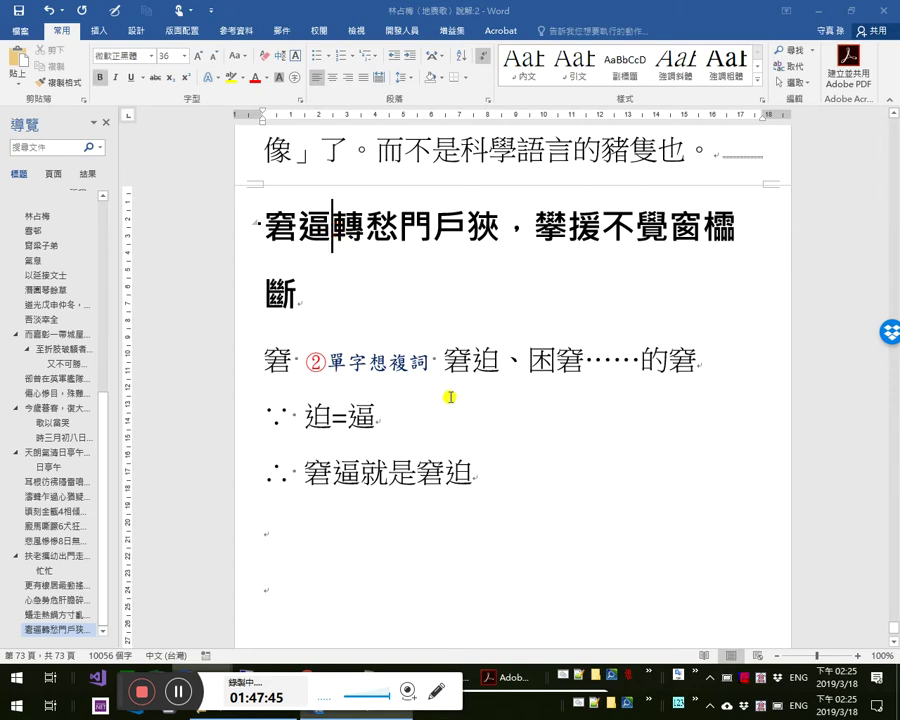
pyautogui.write('被逼')
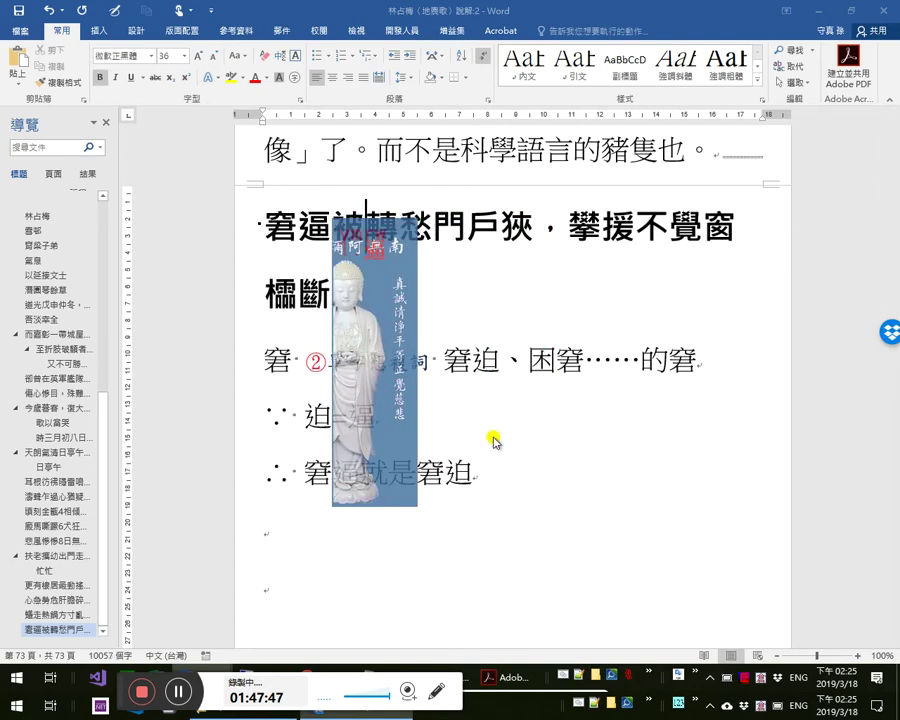
pyautogui.hotkey('shift', 'Left')
pyautogui.press('BackSpace')
pyautogui.press('BackSpace')
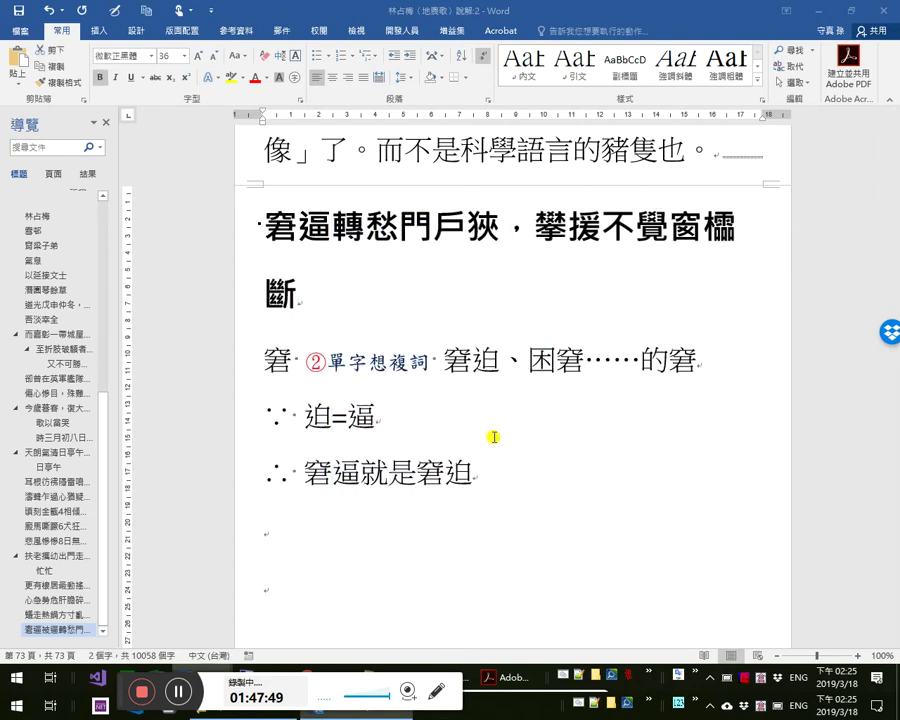
# - Add the line 被逼著、被趕著要向外空曠的地方逃 at the end of the notes
pyautogui.hotkey('ctrl', 'End')
pyautogui.press('Up')
pyautogui.write('被逼')
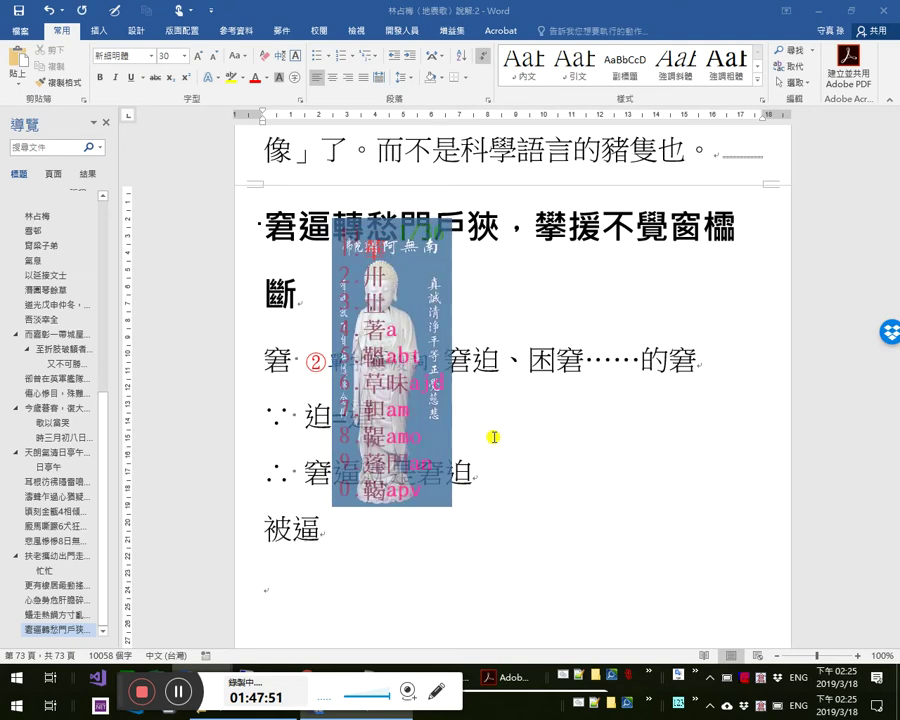
pyautogui.write('著、被')
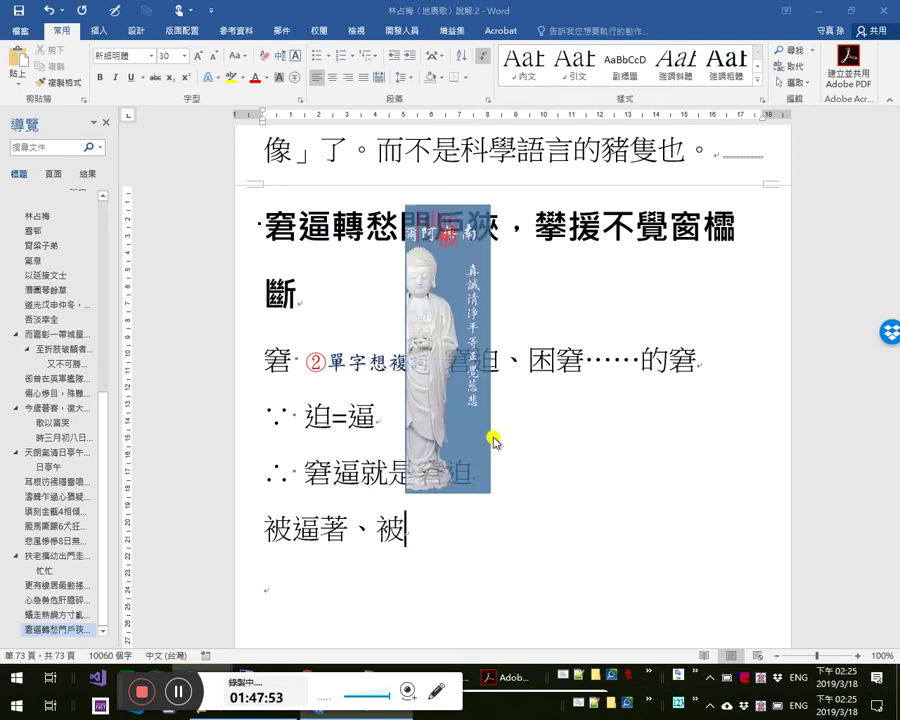
pyautogui.write('趕著要')
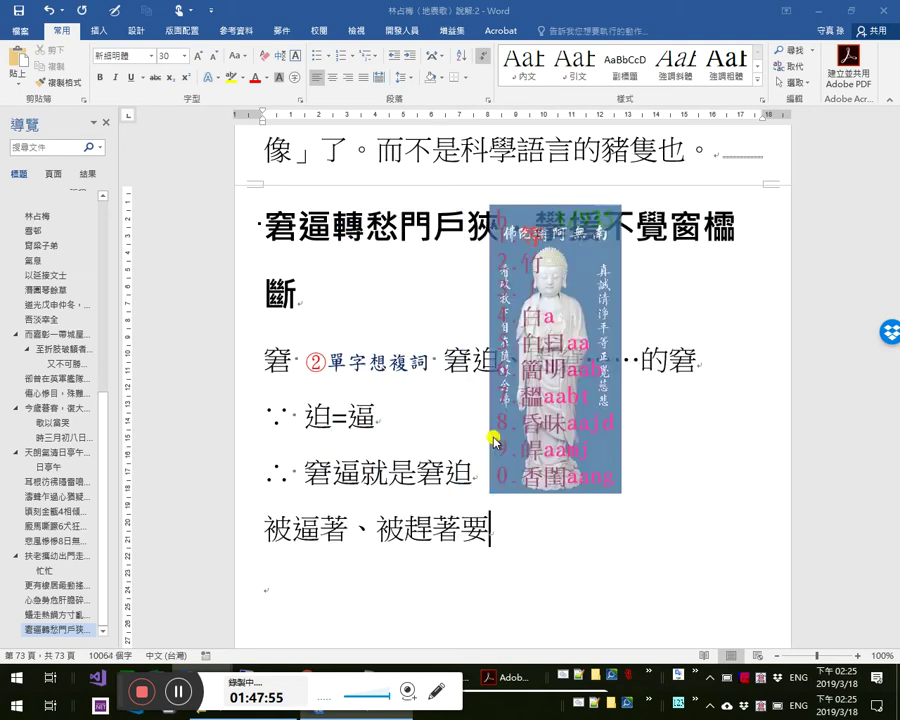
pyautogui.write('向夕')
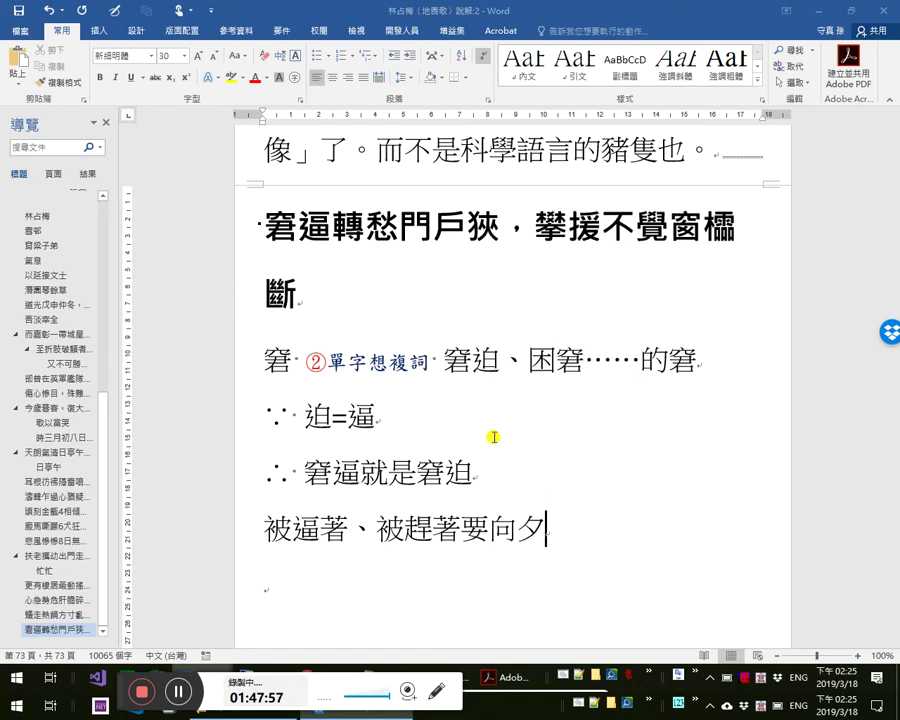
pyautogui.press('BackSpace')
pyautogui.write('外空')
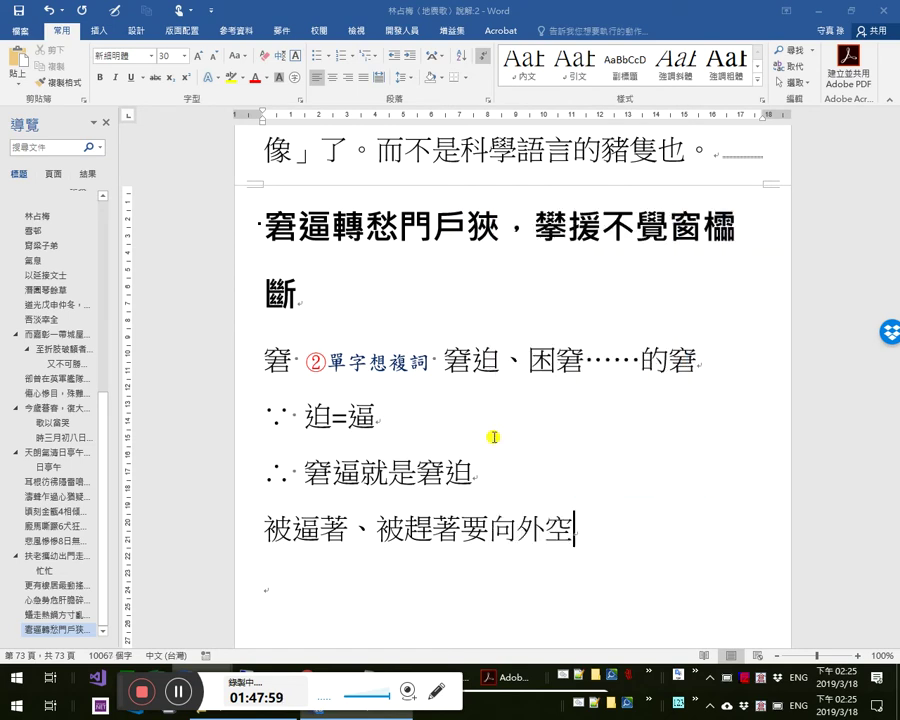
pyautogui.write('曠的地方逃')
pyautogui.press('Return')
pyautogui.press('Up')
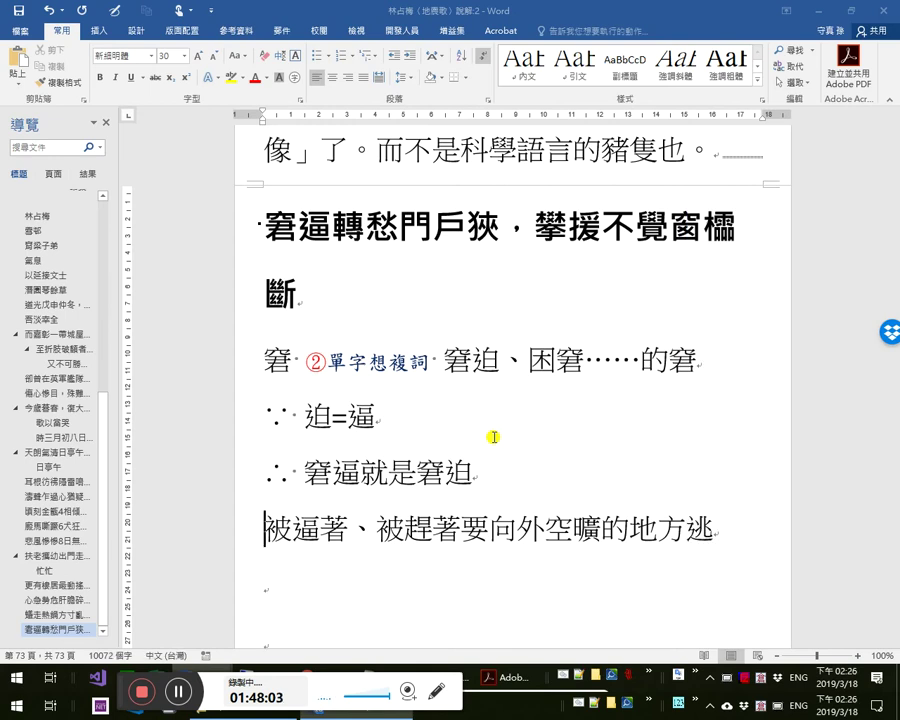
# - Select the heading phrase 窘逼轉愁門戶狹
pyautogui.doubleClick(367, 237)
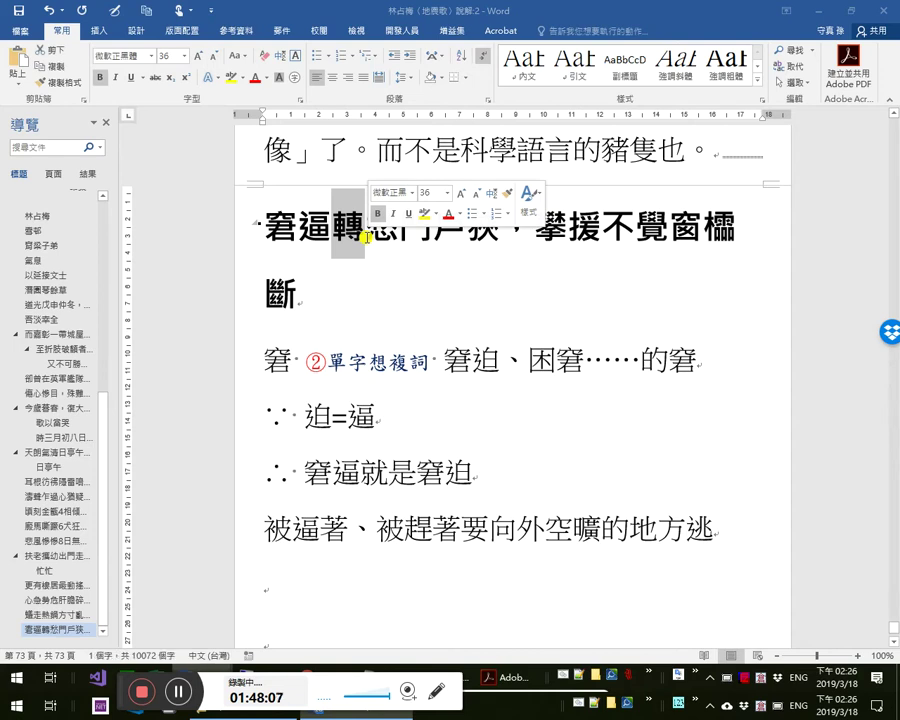
pyautogui.press('Left')
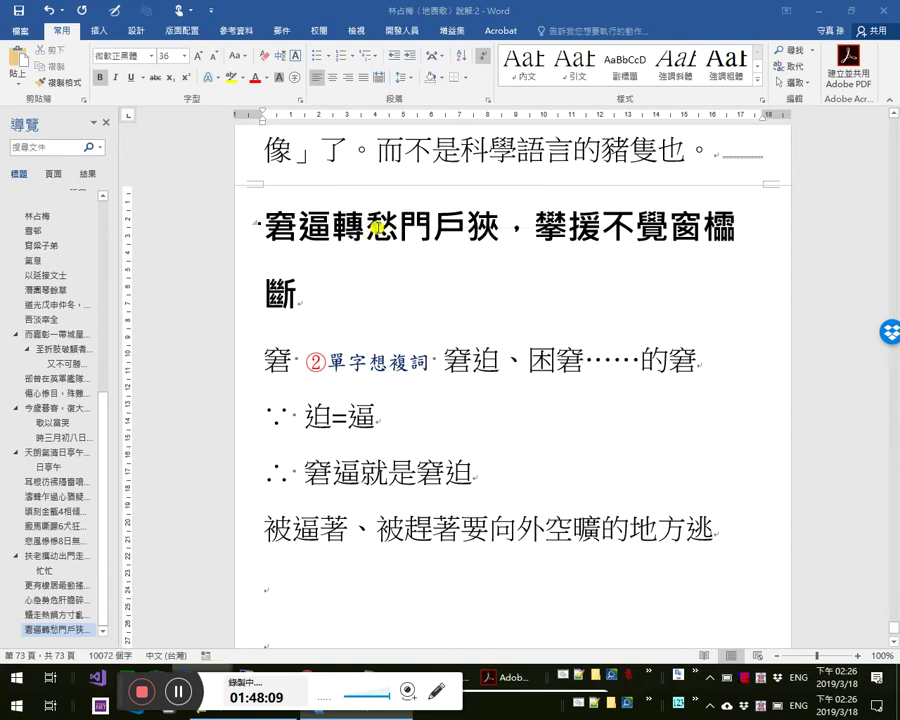
pyautogui.hotkey('shift', 'Right')
pyautogui.press('Left')
pyautogui.press('Left')
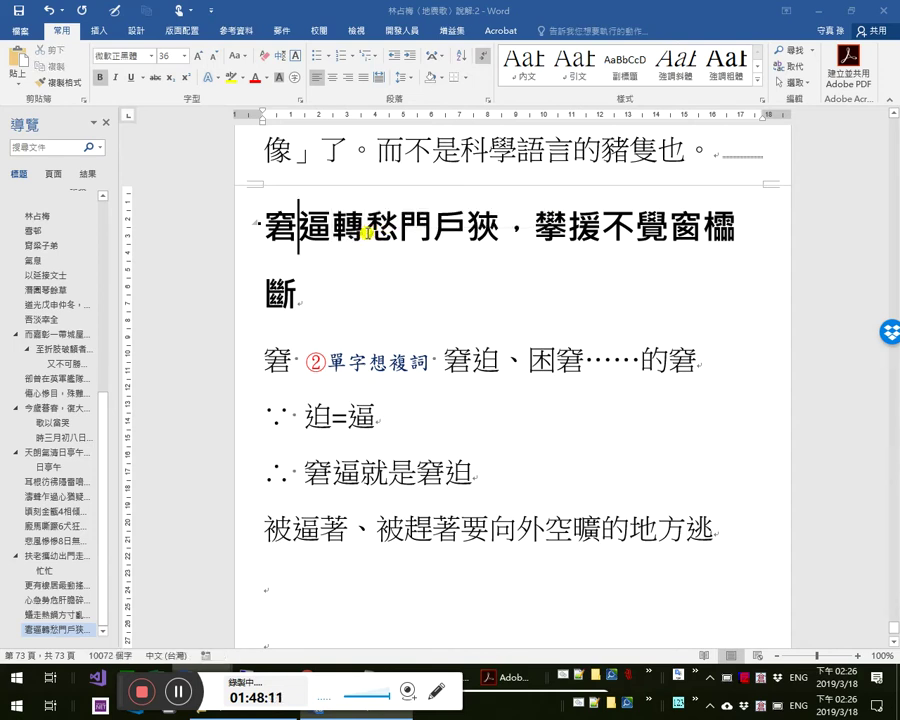
pyautogui.press('Left')
pyautogui.hotkey('shift', 'Right')
pyautogui.hotkey('shift', 'Right')
pyautogui.hotkey('shift', 'Right')
pyautogui.hotkey('shift', 'Right')
pyautogui.hotkey('shift', 'Right')
pyautogui.hotkey('shift', 'Right')
pyautogui.hotkey('shift', 'Right')
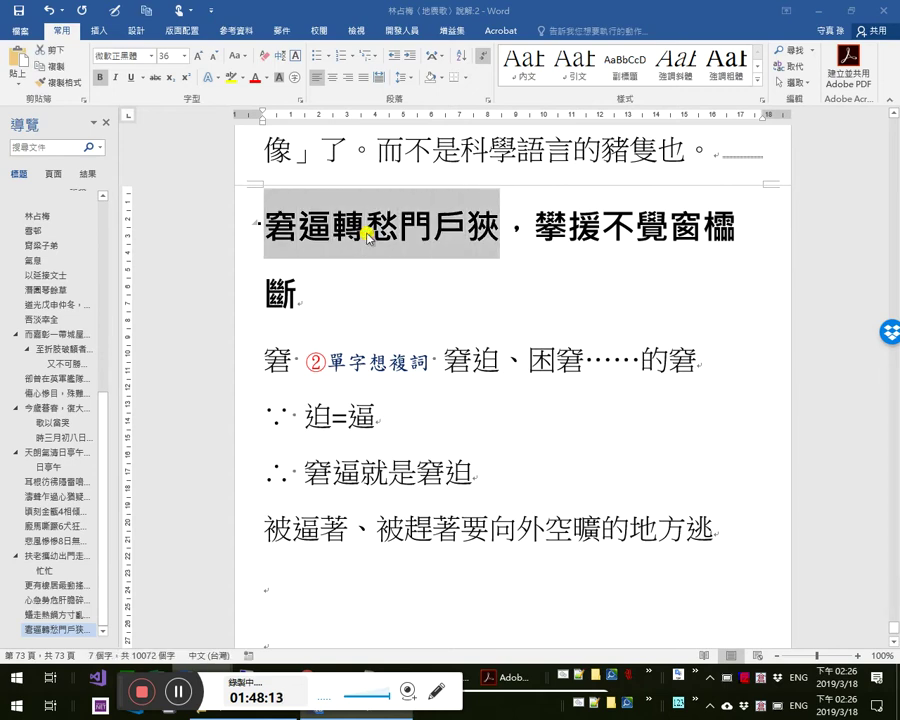
# - Copy 窘逼轉愁門戶狹 onto a new line at the end of the notes
pyautogui.hotkey('ctrl', 'c')
pyautogui.hotkey('ctrl', 'End')
pyautogui.hotkey('ctrl', 'v')
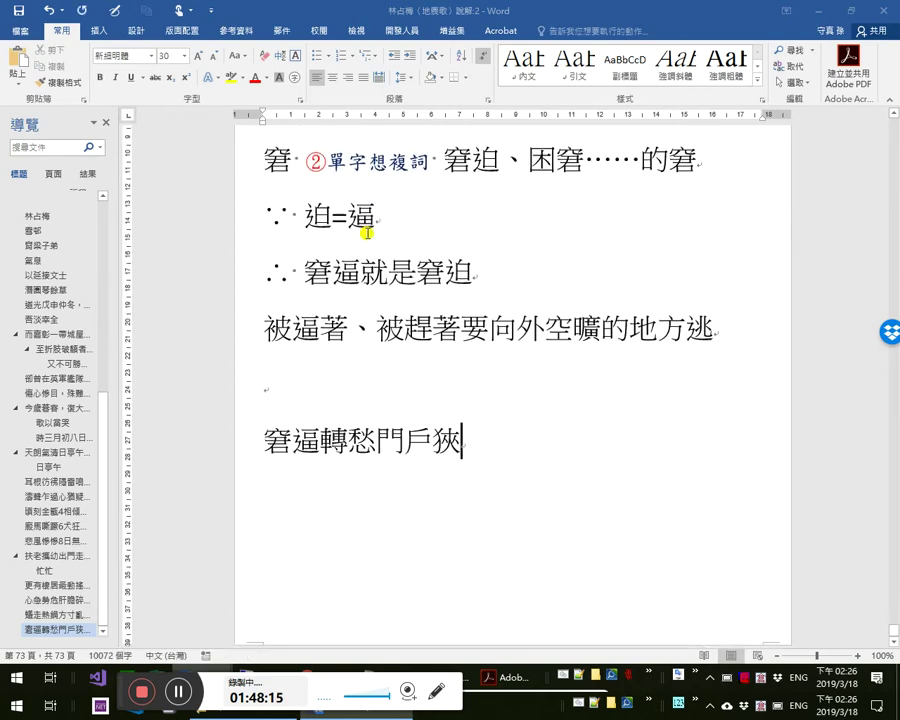
pyautogui.press('Return')
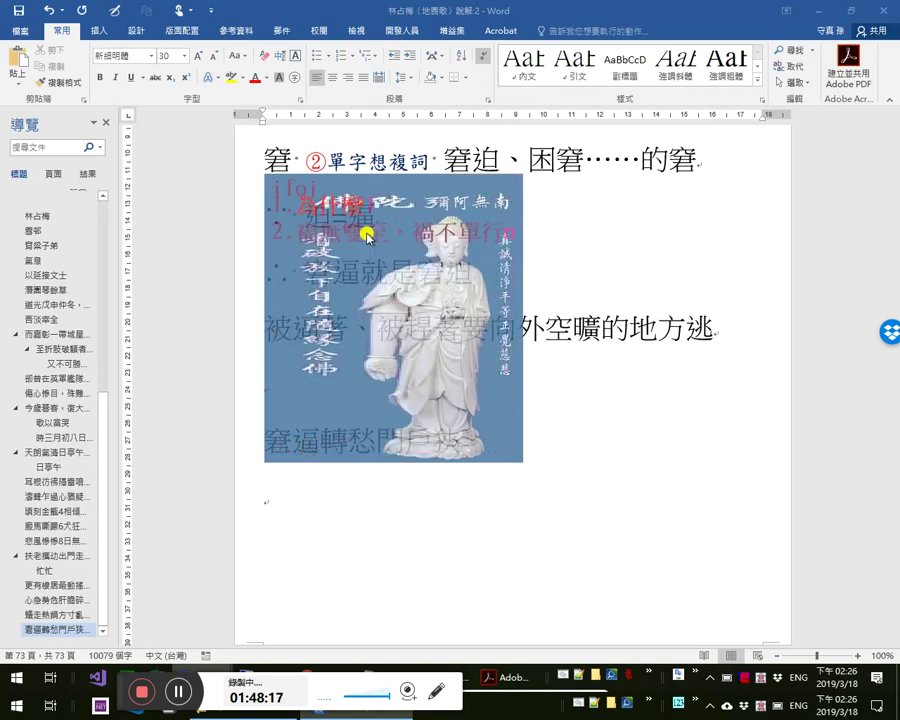
# - Type 為什麼用「轉」， followed by the blue ②單字想複詞 tag
pyautogui.write('為什麼用「」轉')
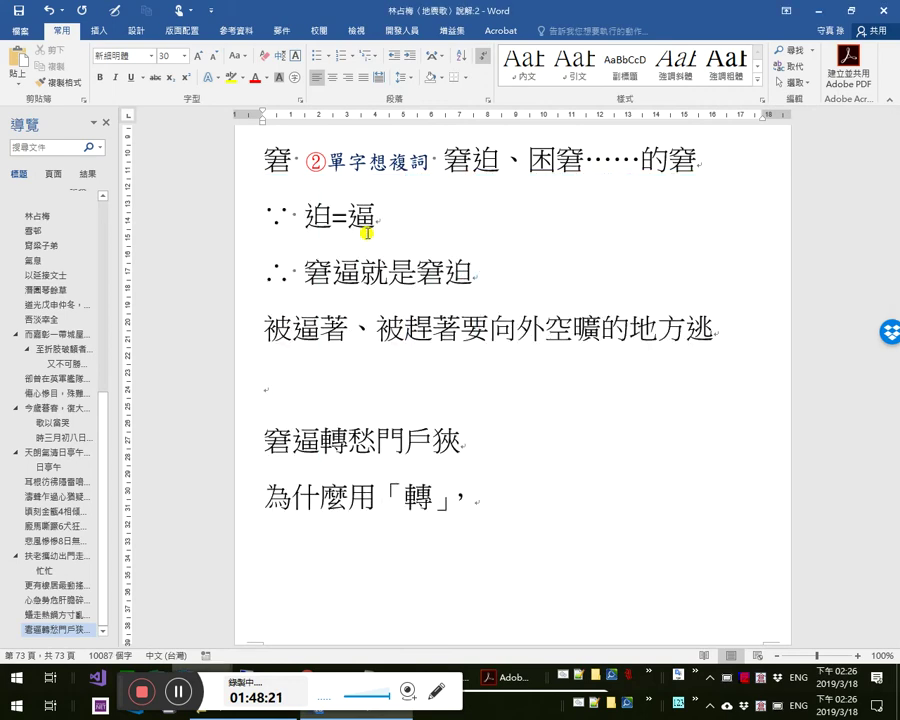
pyautogui.write('r')
pyautogui.hotkey('ctrl', 'v')
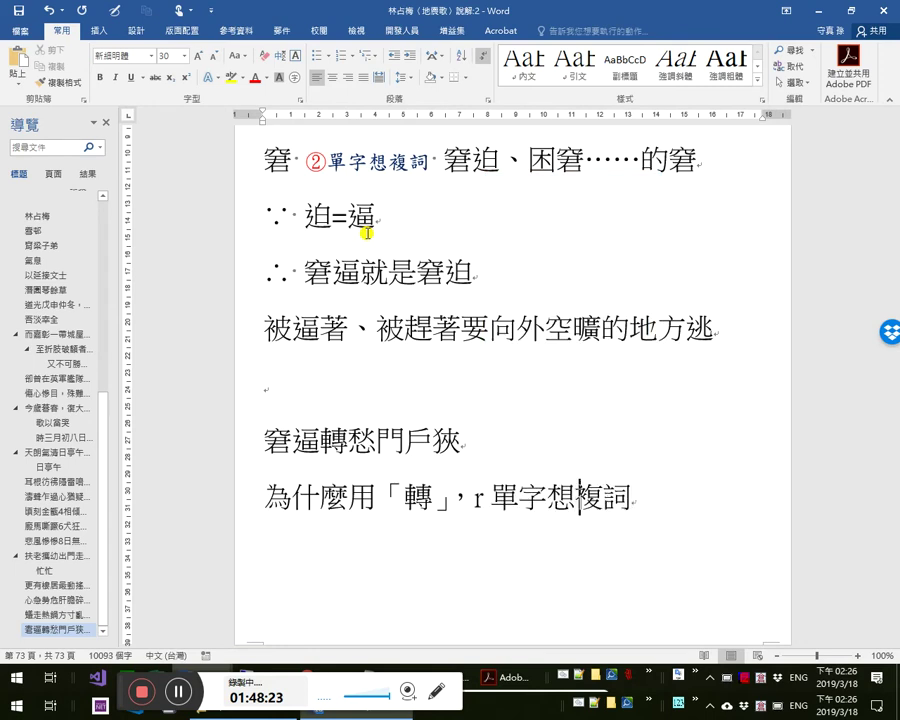
pyautogui.press('BackSpace')
pyautogui.press('End')
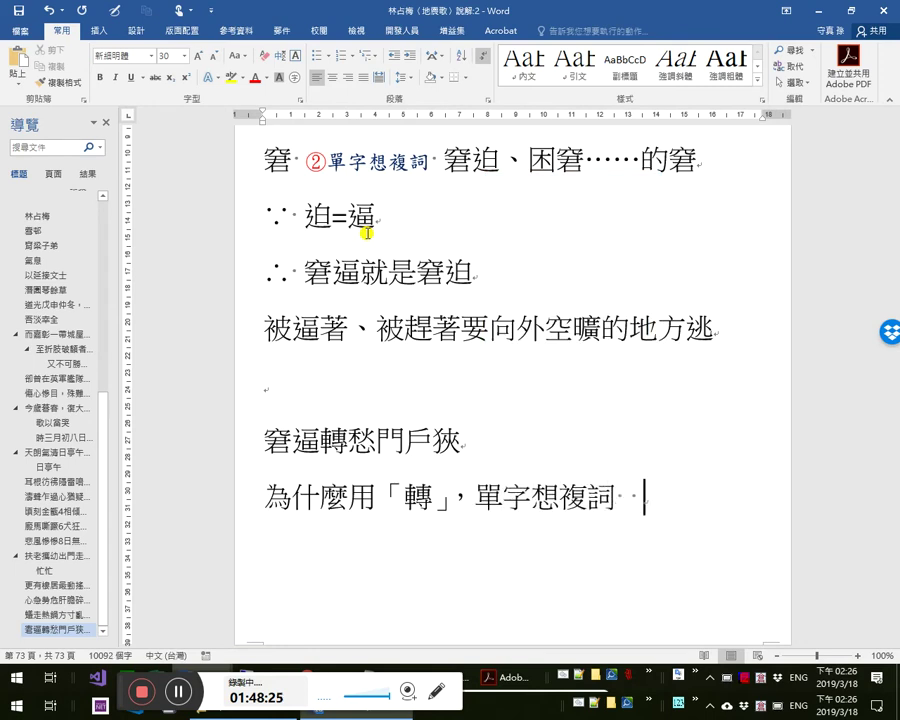
pyautogui.hotkey('ctrl', 'z')
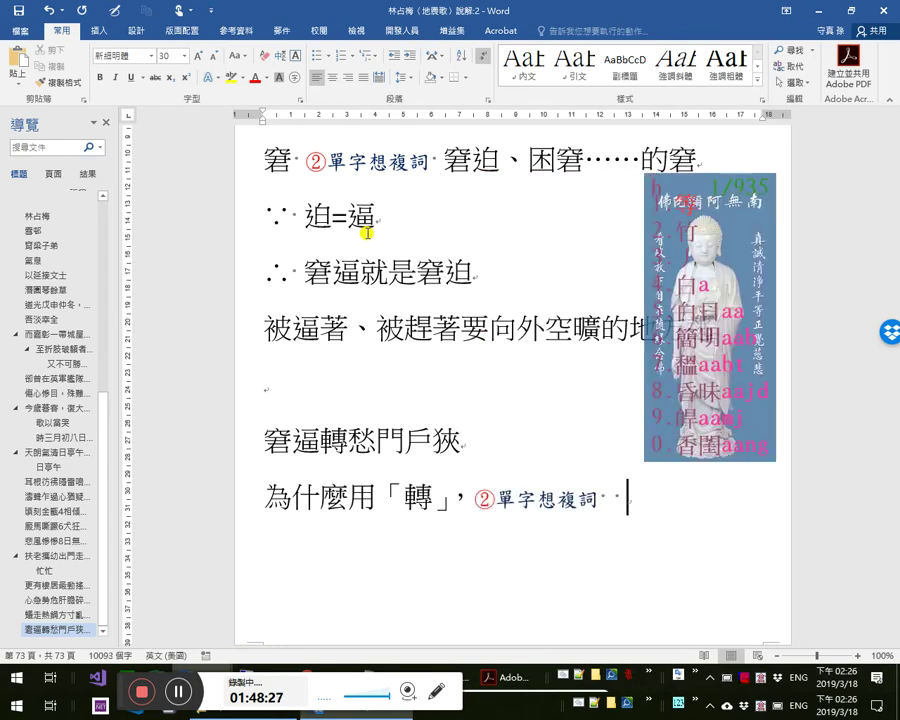
# - Replace the pasted 秋水軒唱和 with the gloss 「反轉」的轉
pyautogui.hotkey('ctrl', 'v')
pyautogui.hotkey('shift', 'Left')
pyautogui.hotkey('shift', 'Left')
pyautogui.hotkey('shift', 'Left')
pyautogui.hotkey('shift', 'Left')
pyautogui.hotkey('shift', 'Left')
pyautogui.hotkey('shift', 'Left')
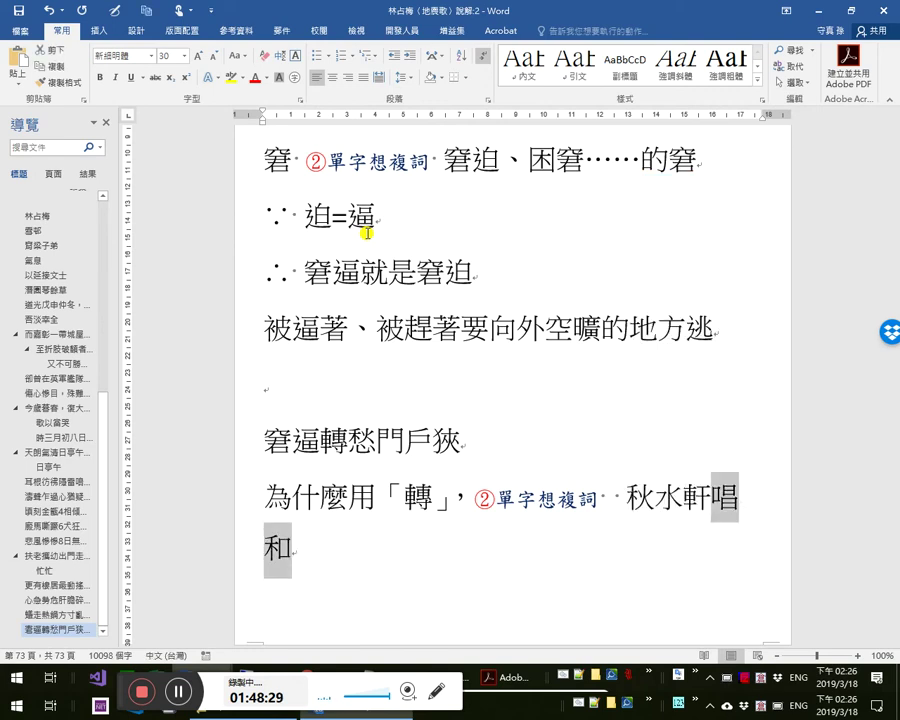
pyautogui.hotkey('shift', 'Right')
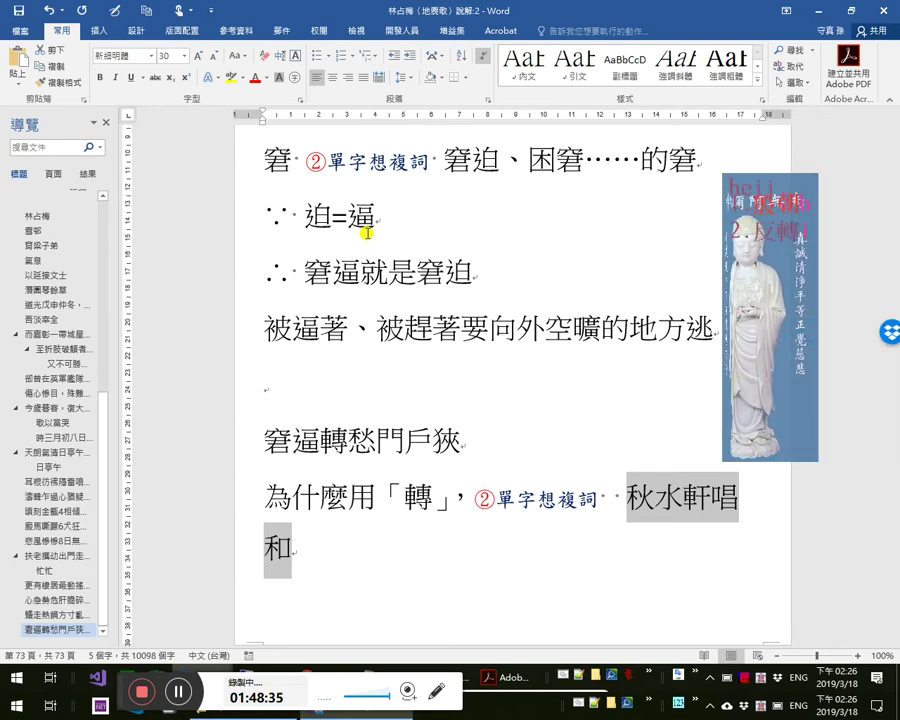
pyautogui.write('反轉的')
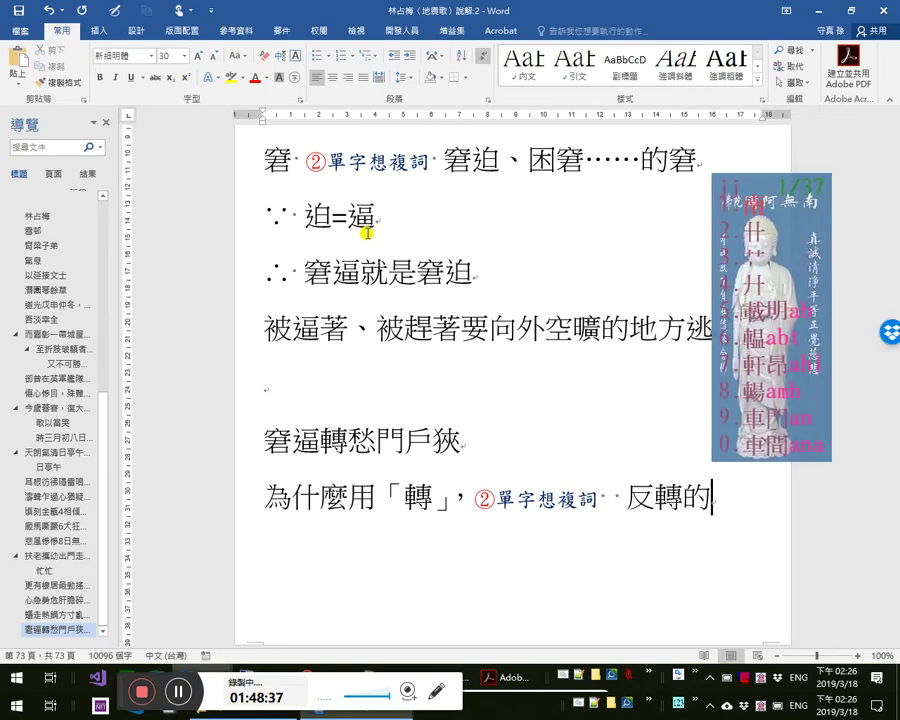
pyautogui.press('BackSpace')
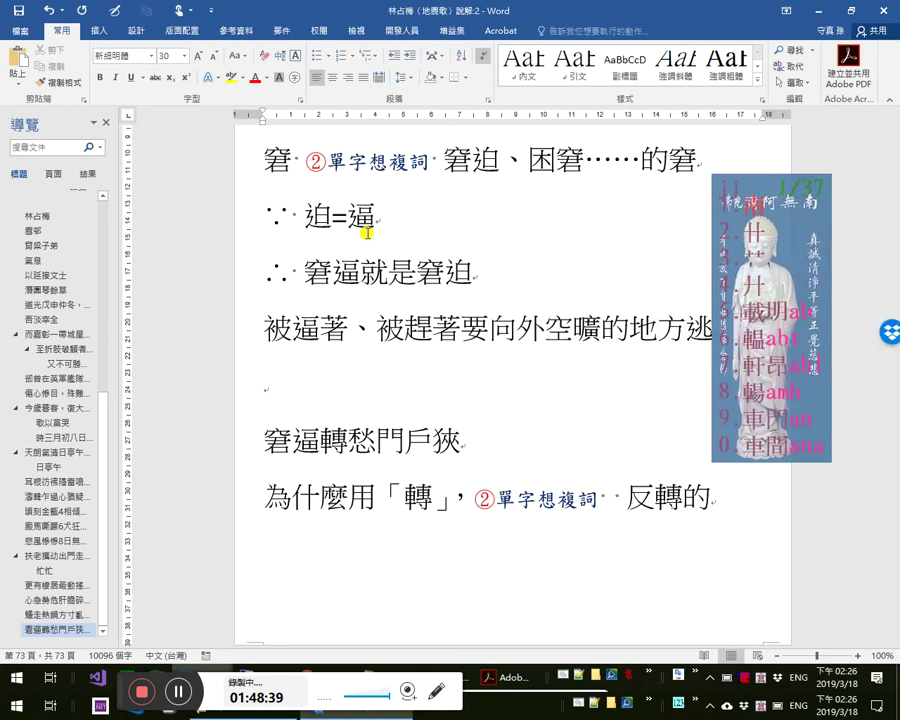
pyautogui.write('轉')
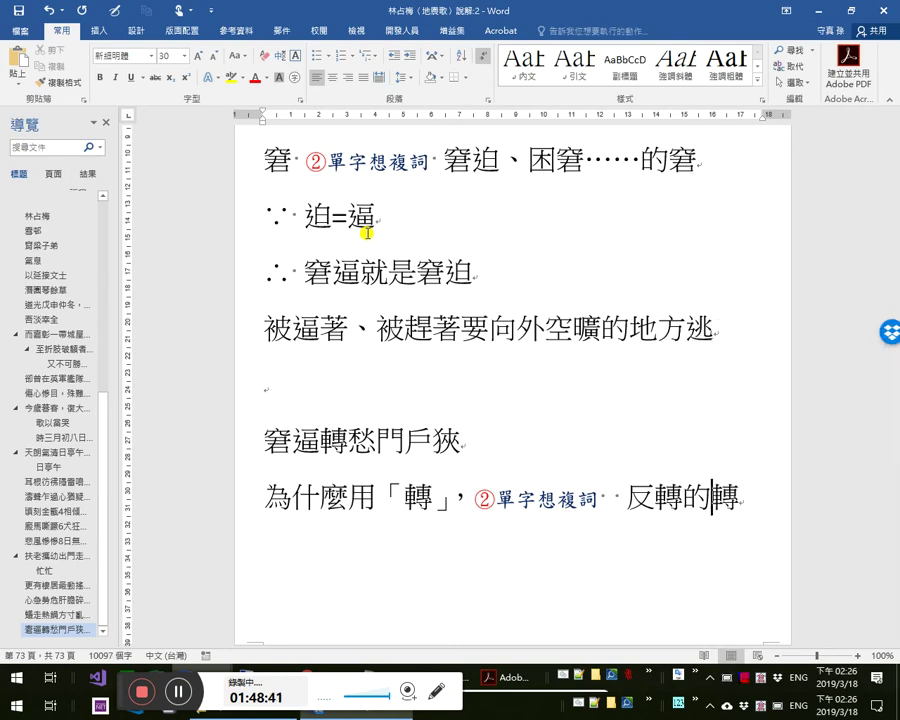
pyautogui.press('Left')
pyautogui.press('Left')
pyautogui.press('Left')
pyautogui.press('Left')
pyautogui.write('「')
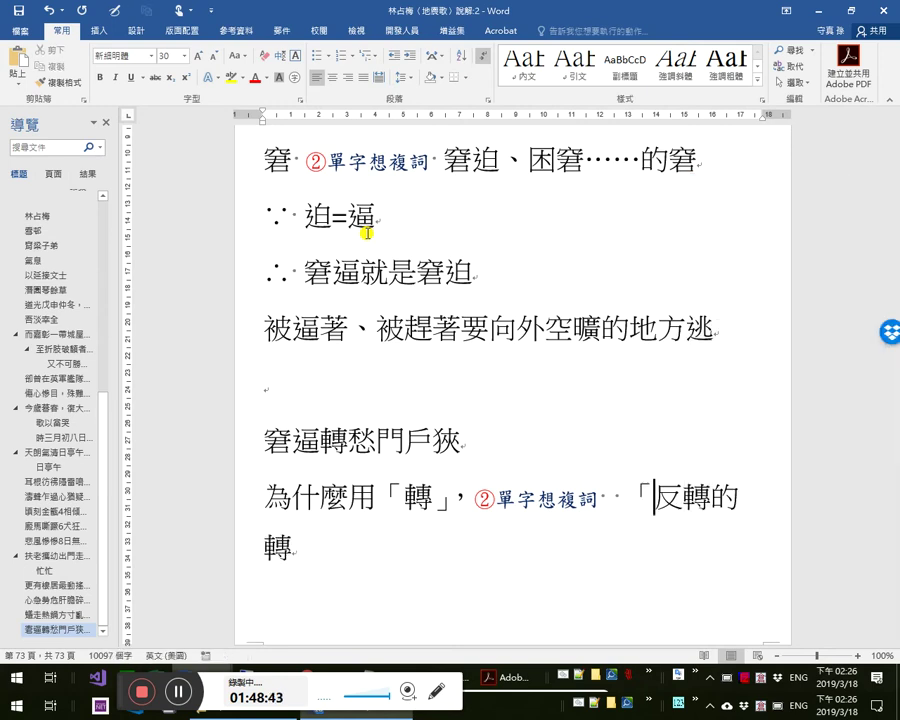
pyautogui.write('」')
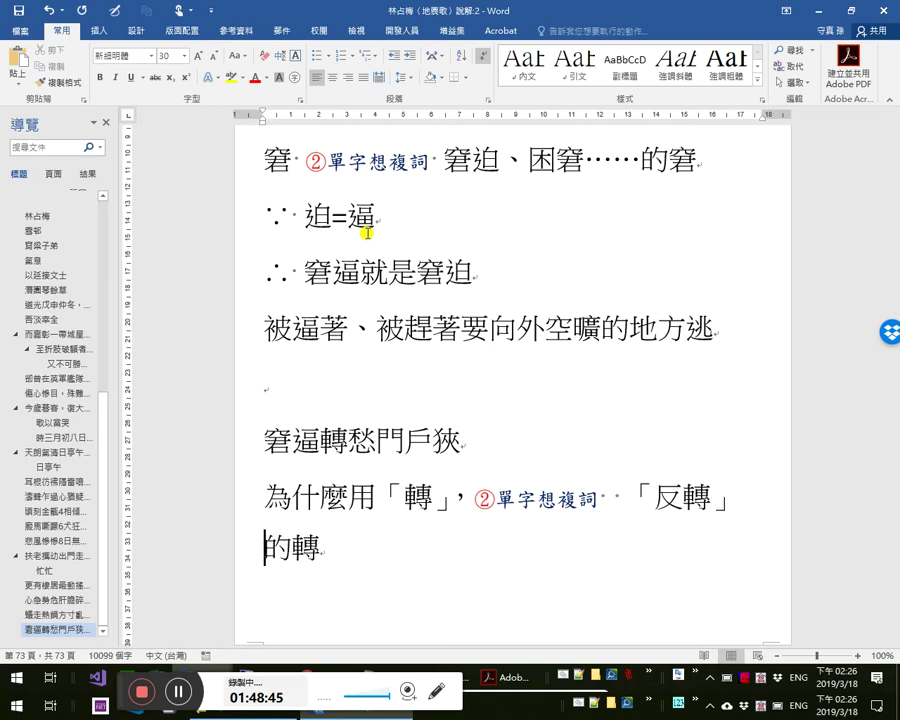
pyautogui.write('轉')
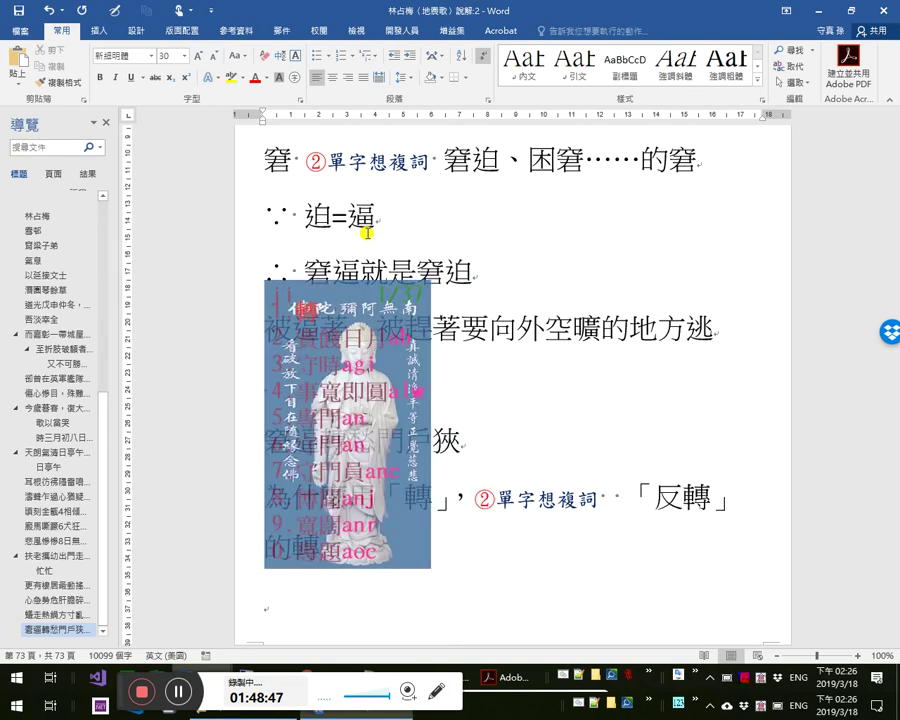
pyautogui.write('愁=')
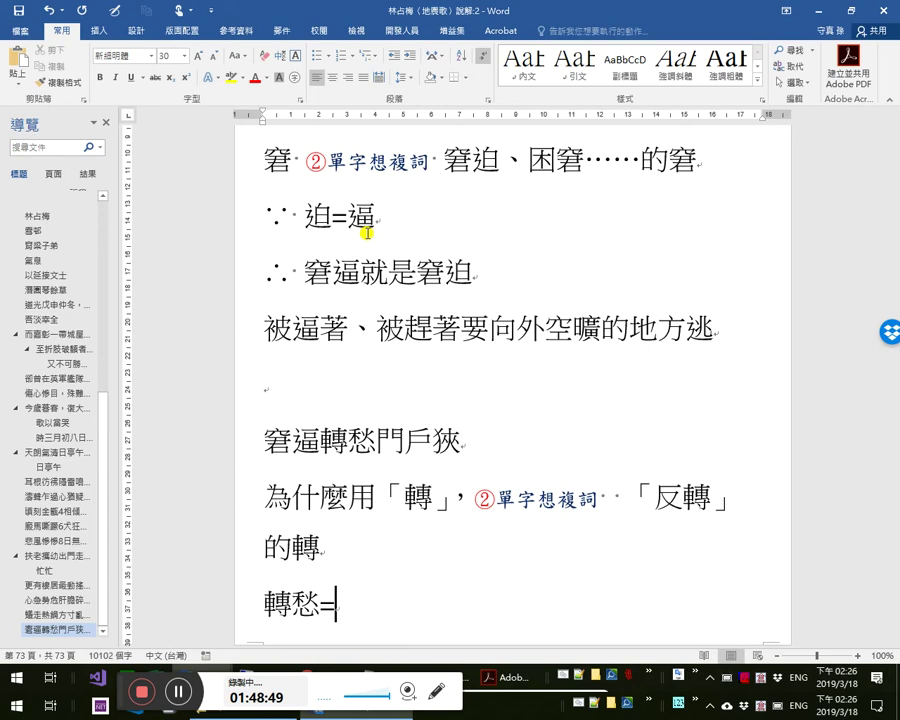
pyautogui.write('2234')
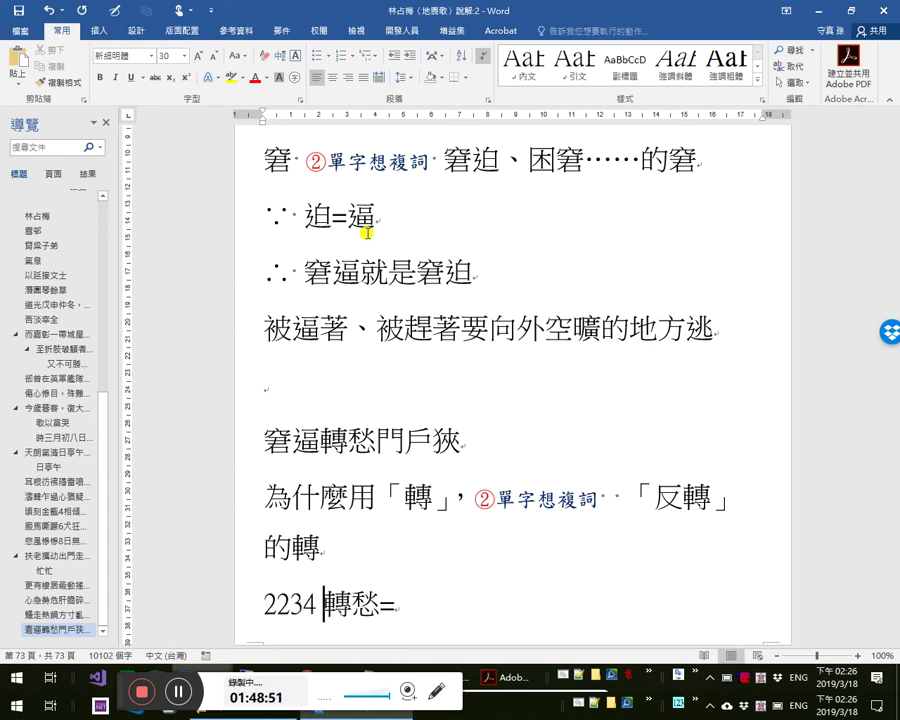
# - Insert the ∴ symbol and complete the line ∴ 轉愁=反愁
pyautogui.hotkey('alt', 'x')
pyautogui.press('End')
pyautogui.write('=反秋')
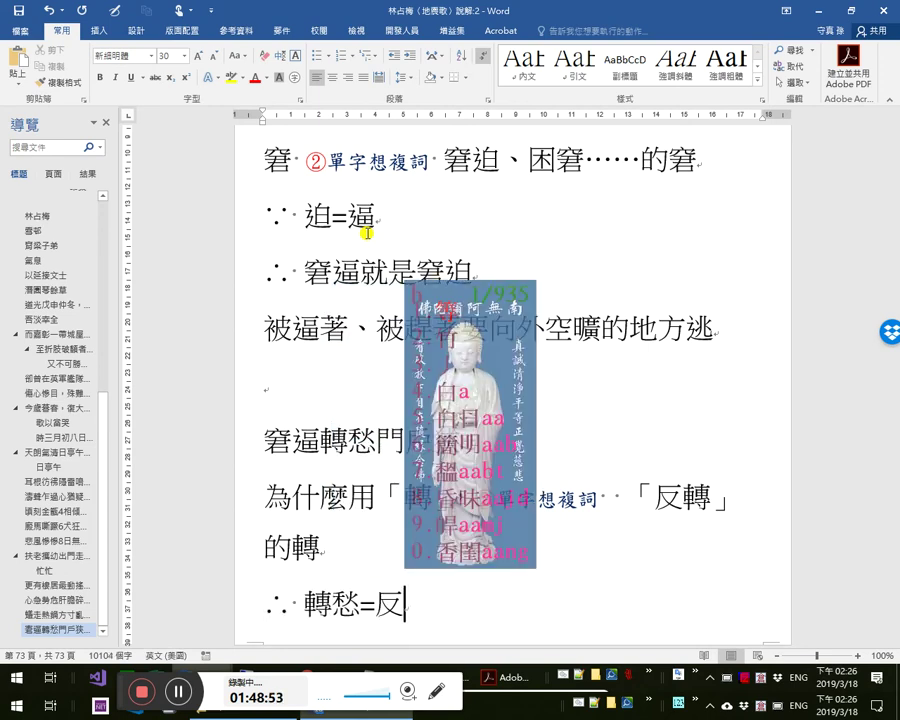
pyautogui.press('Left')
pyautogui.press('Down')
pyautogui.press('Return')
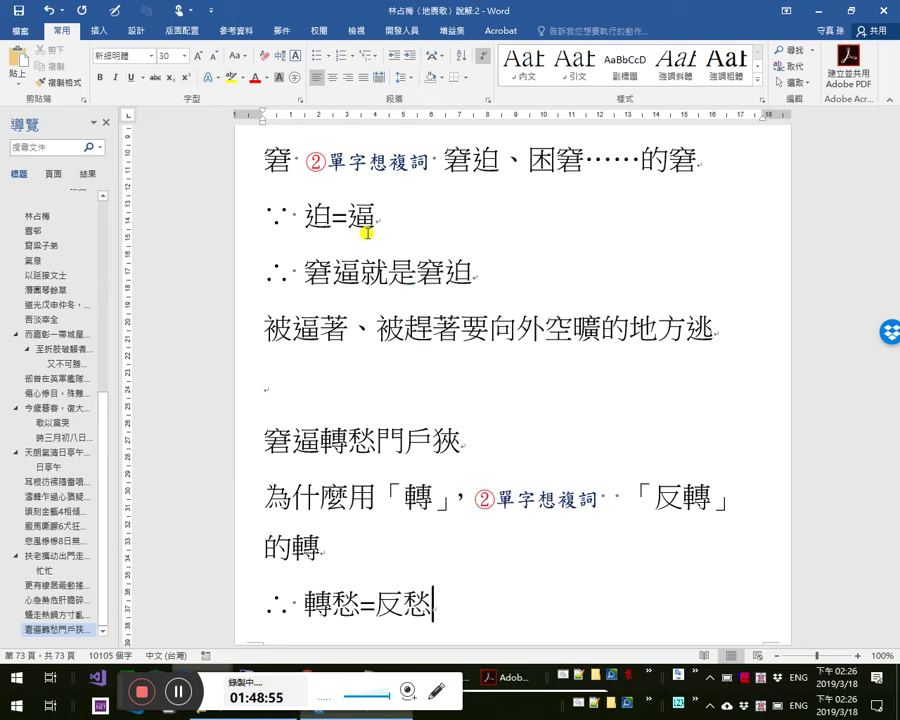
# - Start a new line reading 已經很窘迫了，反而更愁（
pyautogui.press('Return')
pyautogui.write('已絲狀')
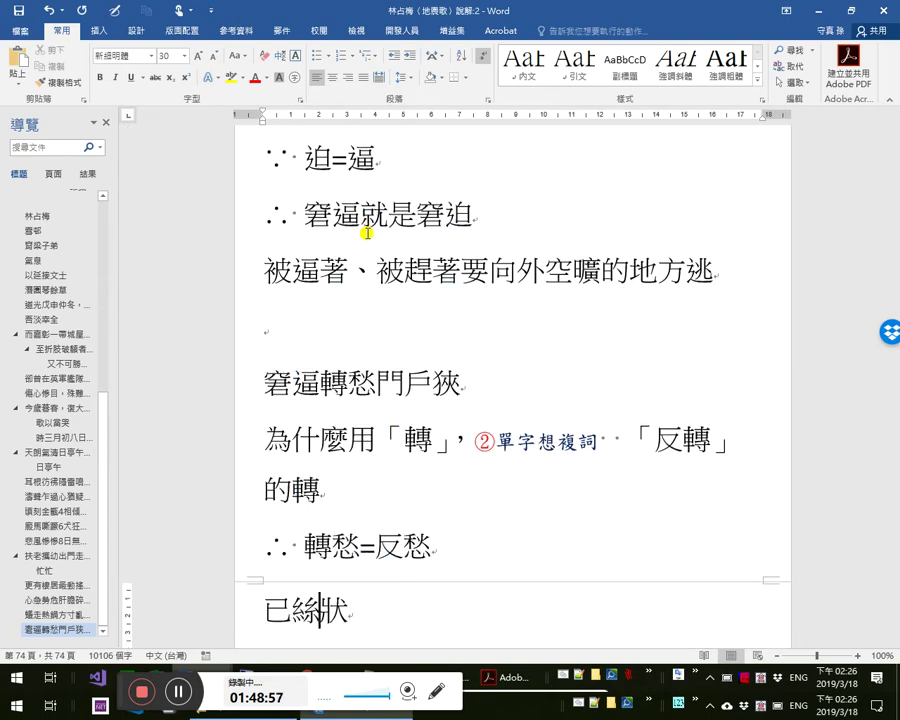
pyautogui.press('BackSpace')
pyautogui.press('BackSpace')
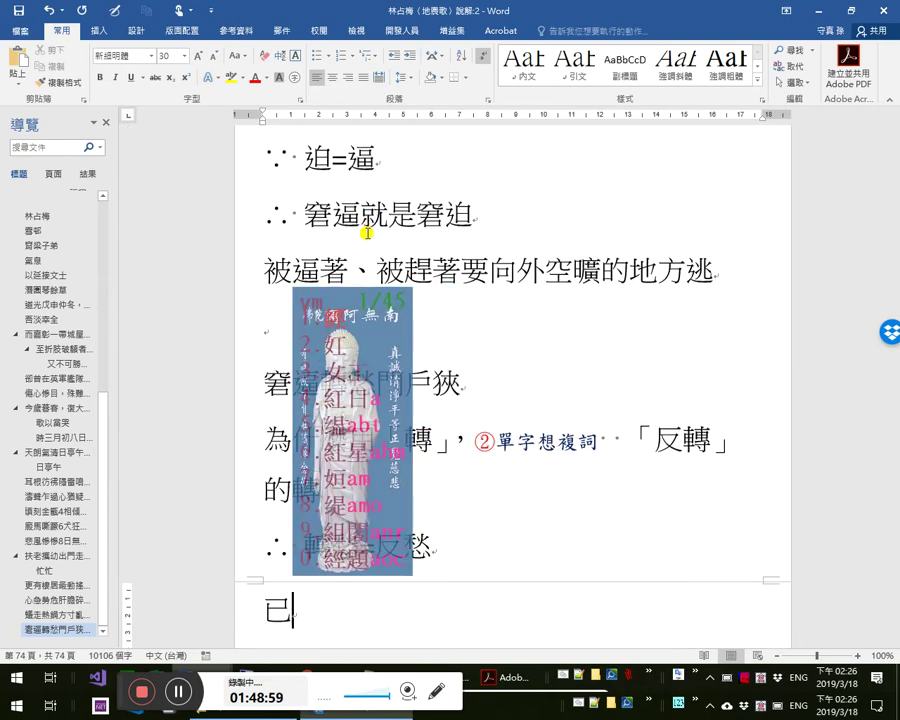
pyautogui.write('經簡約')
pyautogui.press('BackSpace')
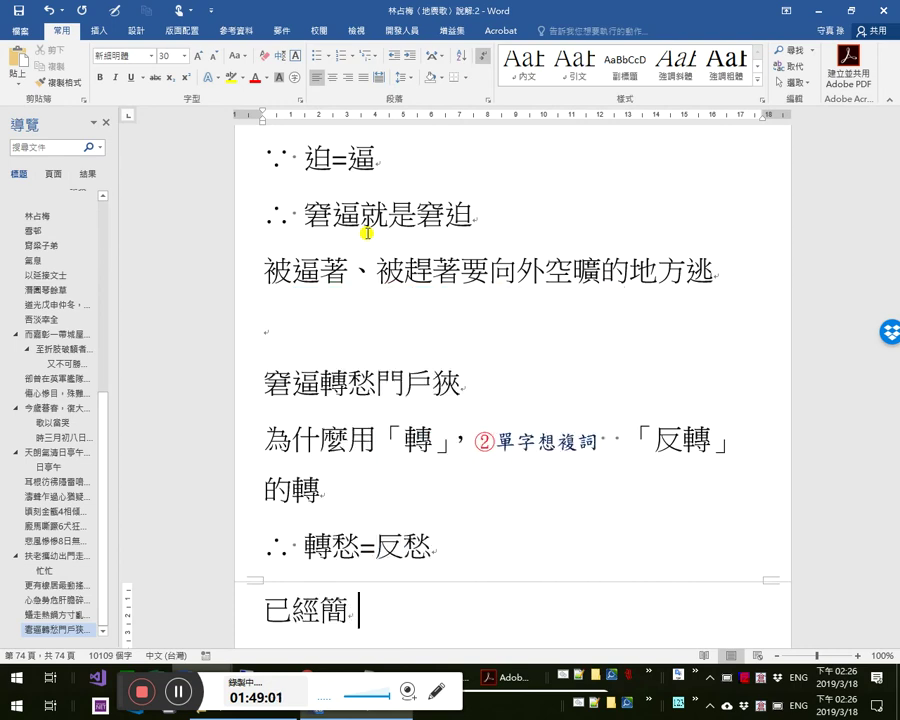
pyautogui.press('BackSpace')
pyautogui.write('很窘迫了')
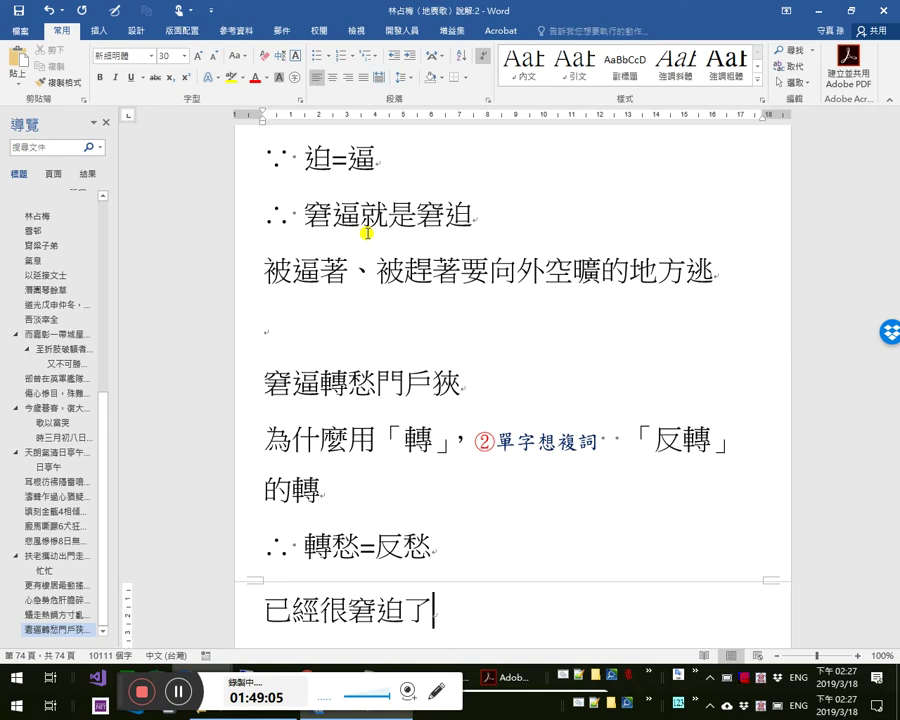
pyautogui.write('，反而')
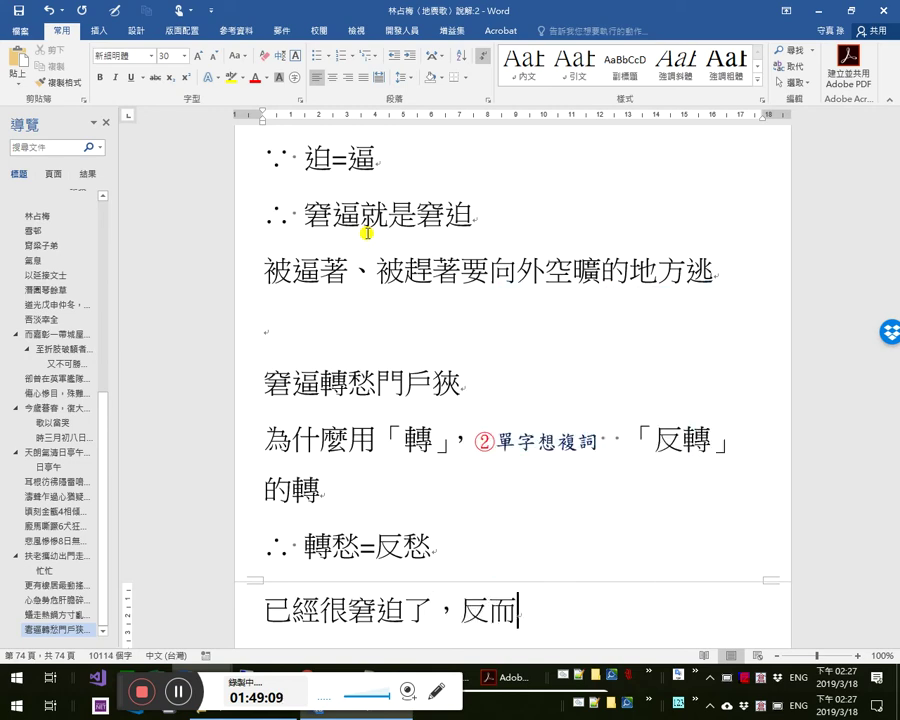
pyautogui.write('更')
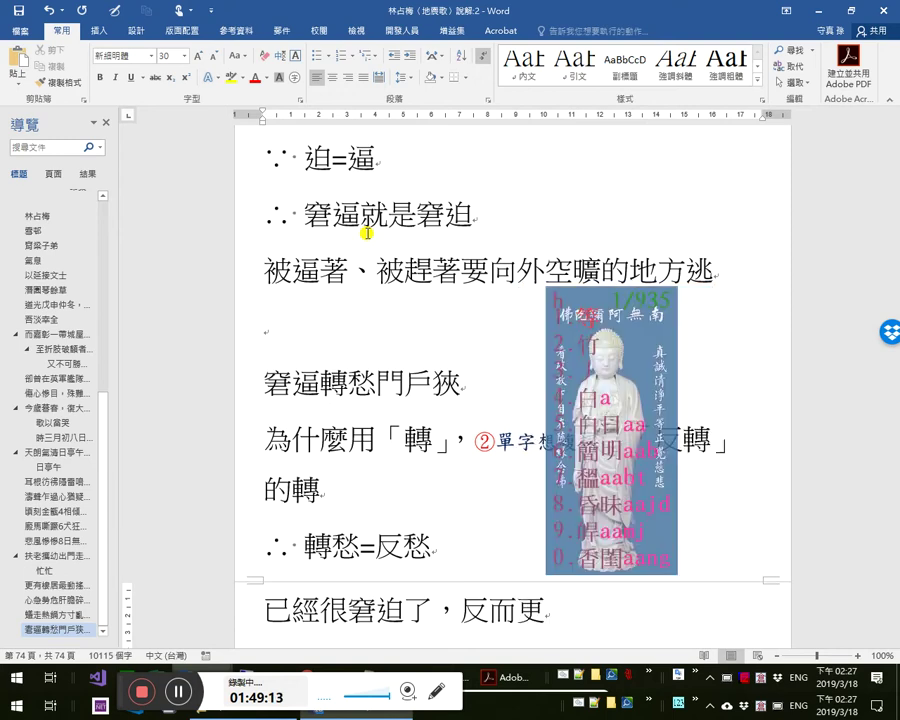
pyautogui.write('愁（')
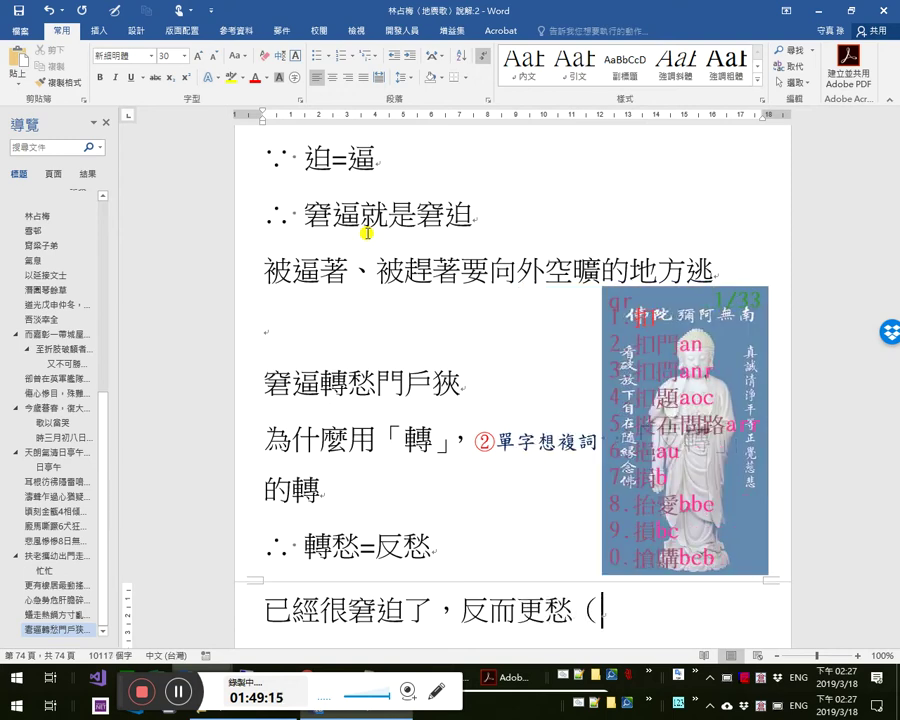
pyautogui.write('qr發稿、')
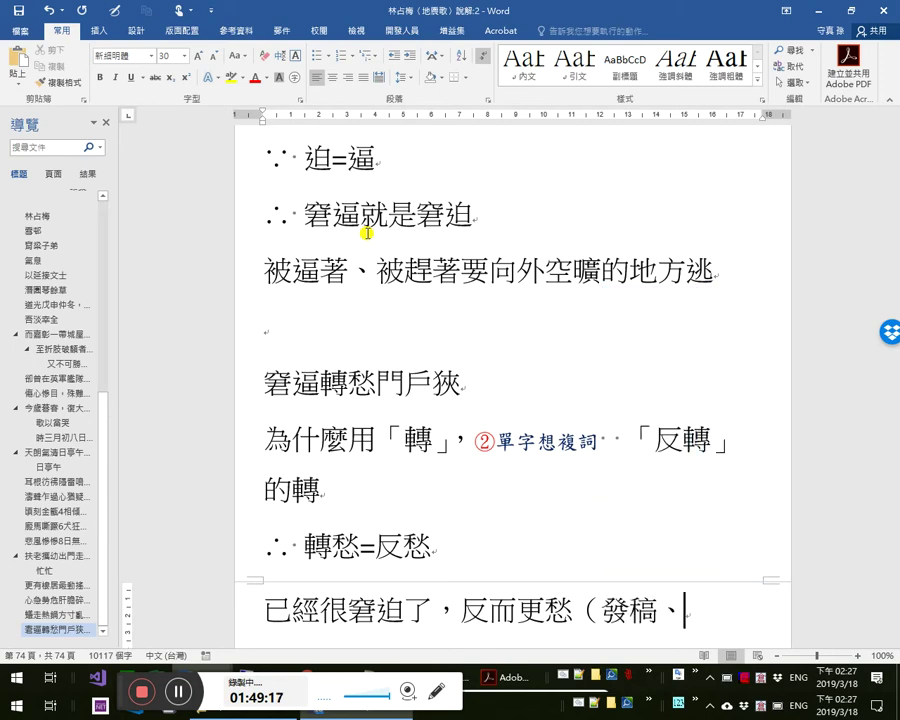
# - Continue the line with 發愁、擔心 and 門戶太狹小
pyautogui.press('Left')
pyautogui.press('Left')
pyautogui.press('Down')
pyautogui.press('Return')
pyautogui.press('Right')
pyautogui.write('擔心')
pyautogui.write('門、等')
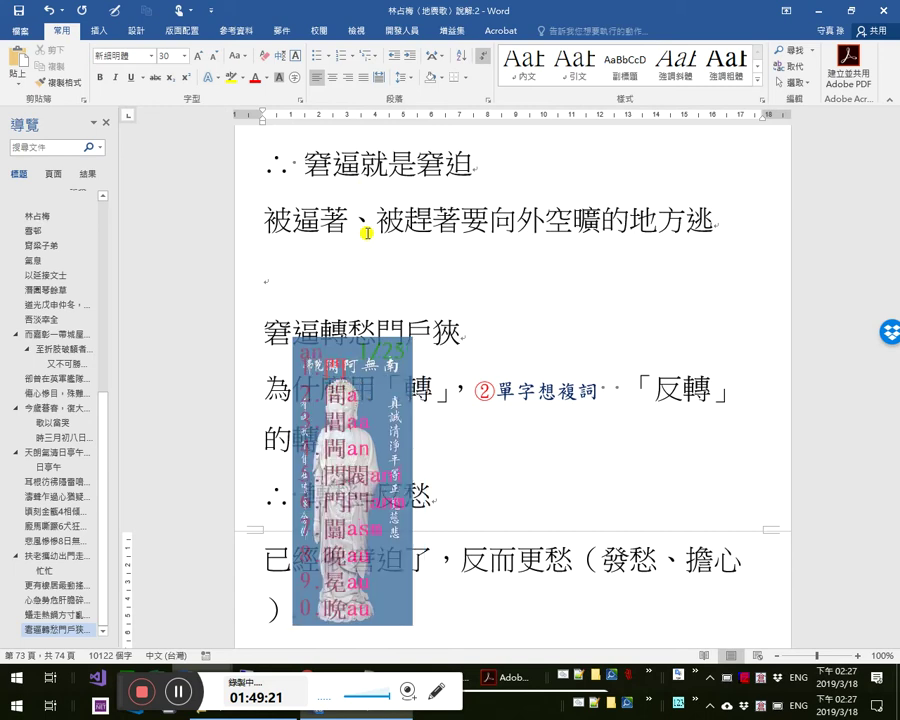
pyautogui.press('BackSpace')
pyautogui.write('hs')
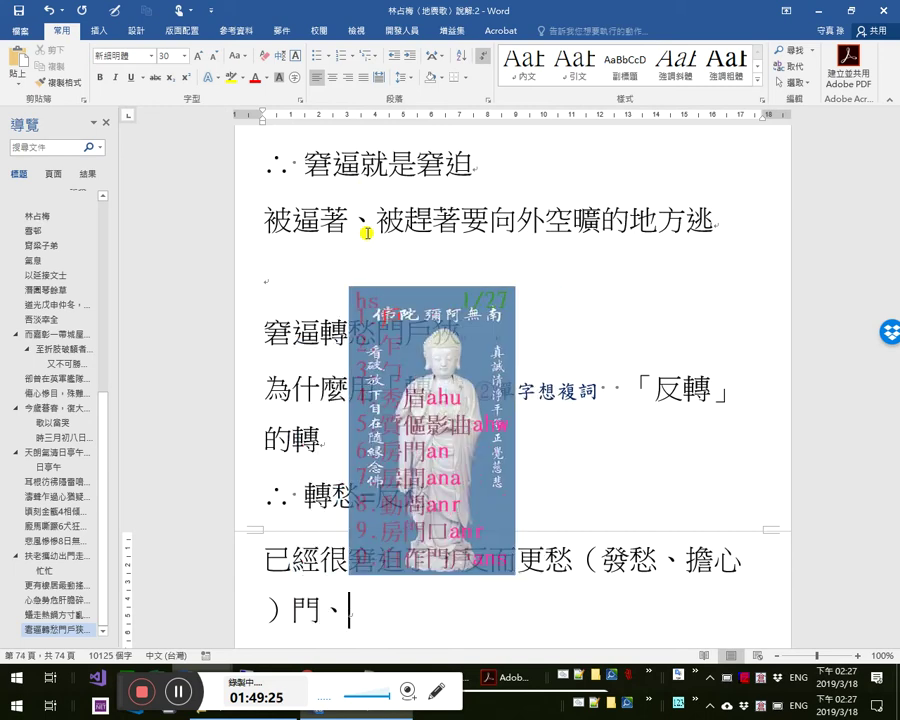
pyautogui.write('戶太')
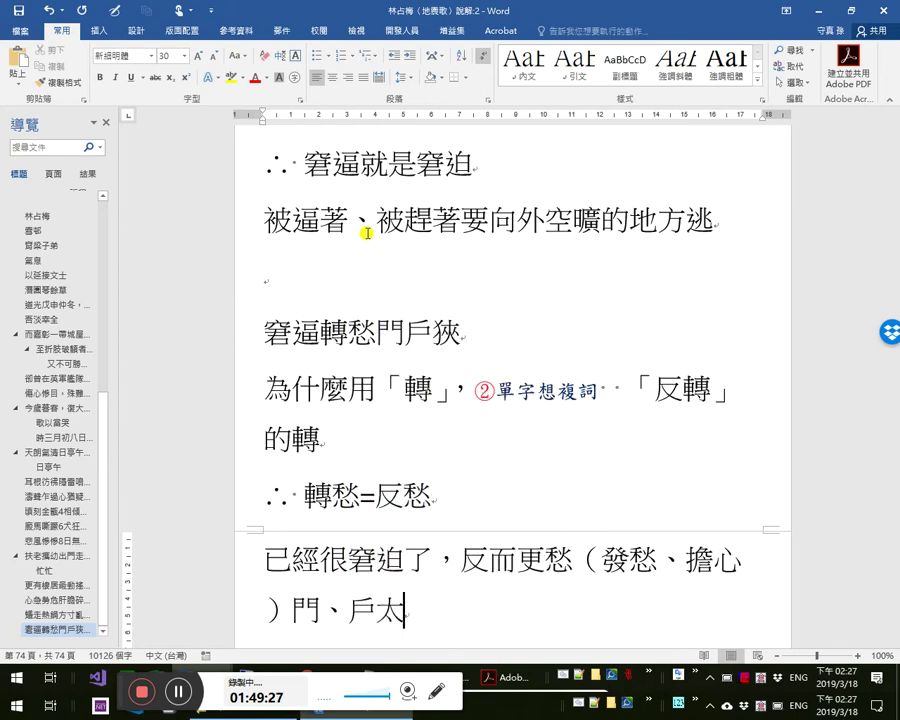
pyautogui.write('狹小')
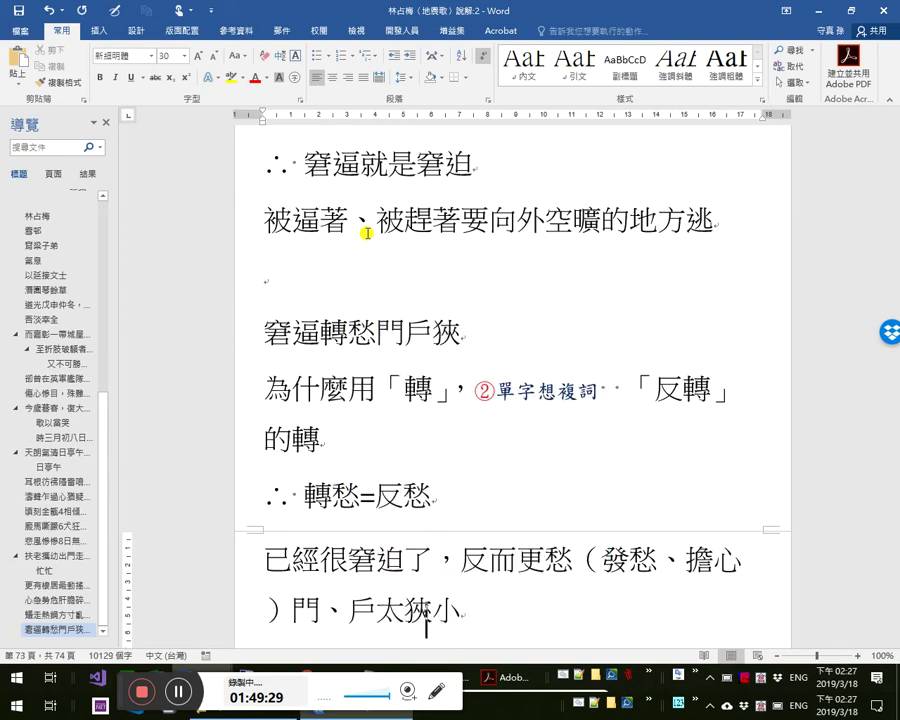
pyautogui.press('Return')
# - Add the line 人太多、流量大，門就小
pyautogui.write('人太夕')
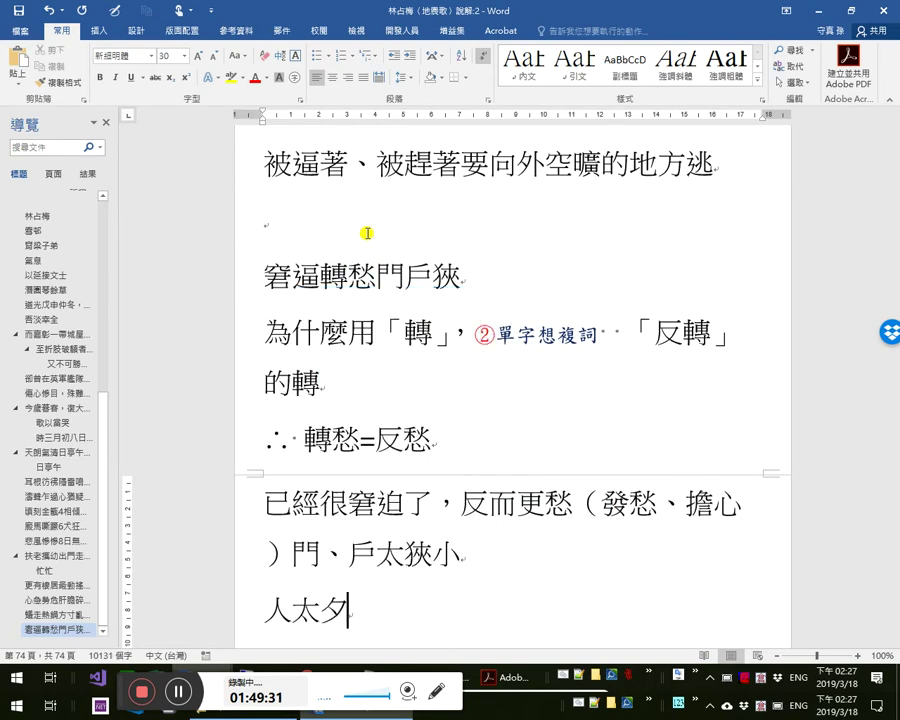
pyautogui.press('Down')
pyautogui.press('Return')
pyautogui.write('、流量大，門就小')
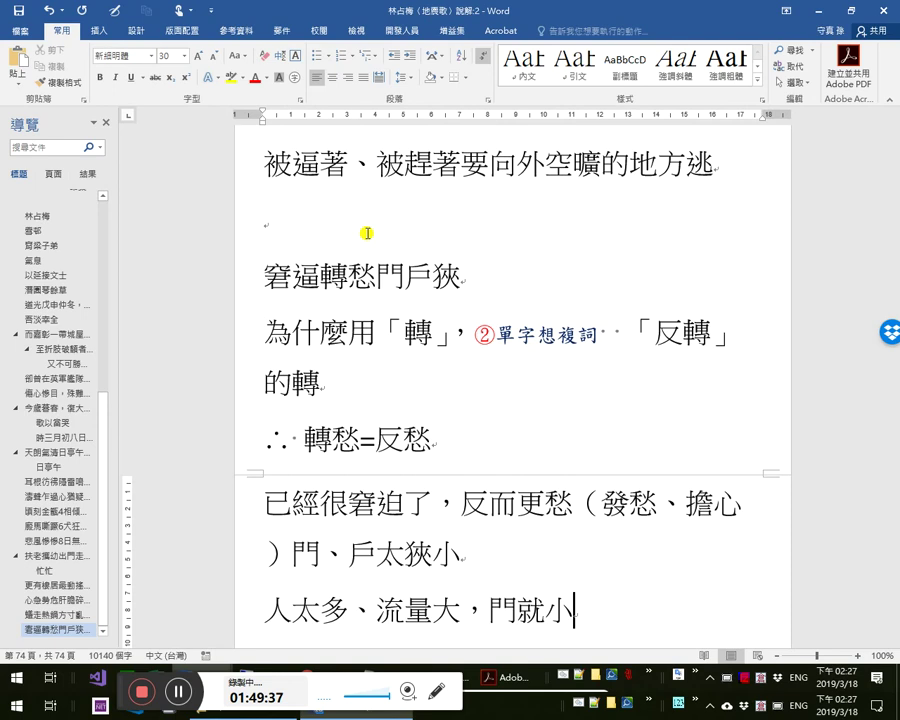
pyautogui.press('Return')
# - Write 門戶也可能是已經變形或倒塌的，那就更「狹」小了 and begin a new paragraph
pyautogui.write('門戶也可能是')
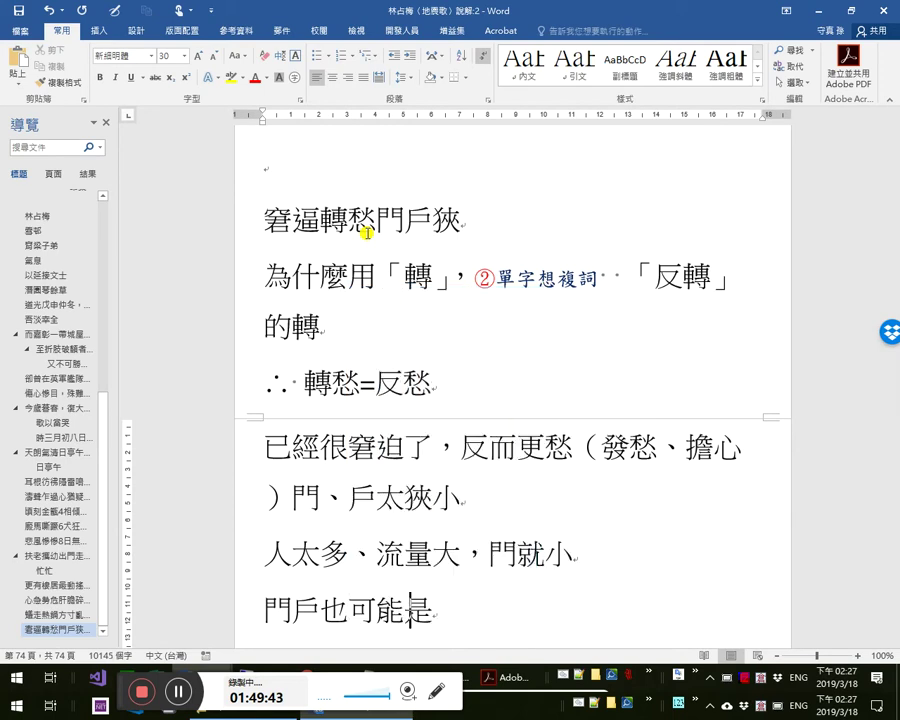
pyautogui.write('已經')
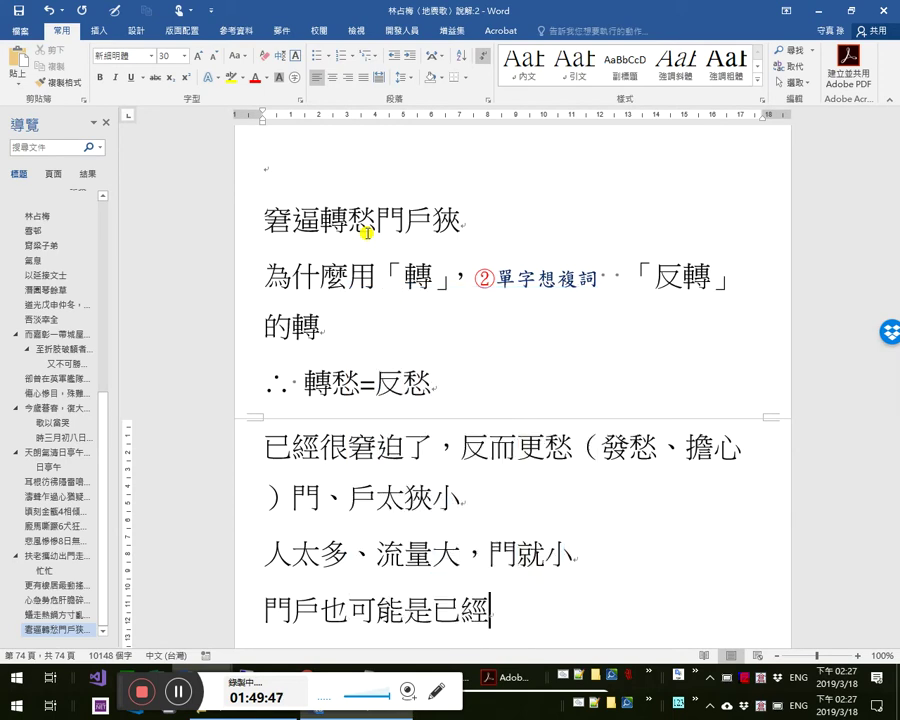
pyautogui.write('v')
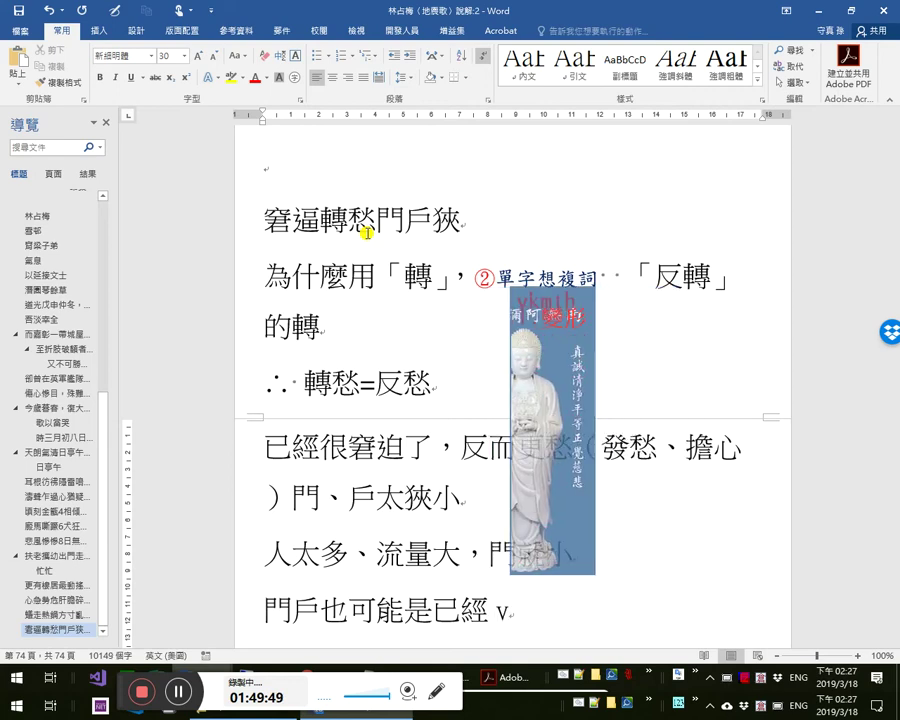
pyautogui.write('變形')
pyautogui.press('Delete')
pyautogui.press('End')
pyautogui.write('或g')
pyautogui.press('BackSpace')
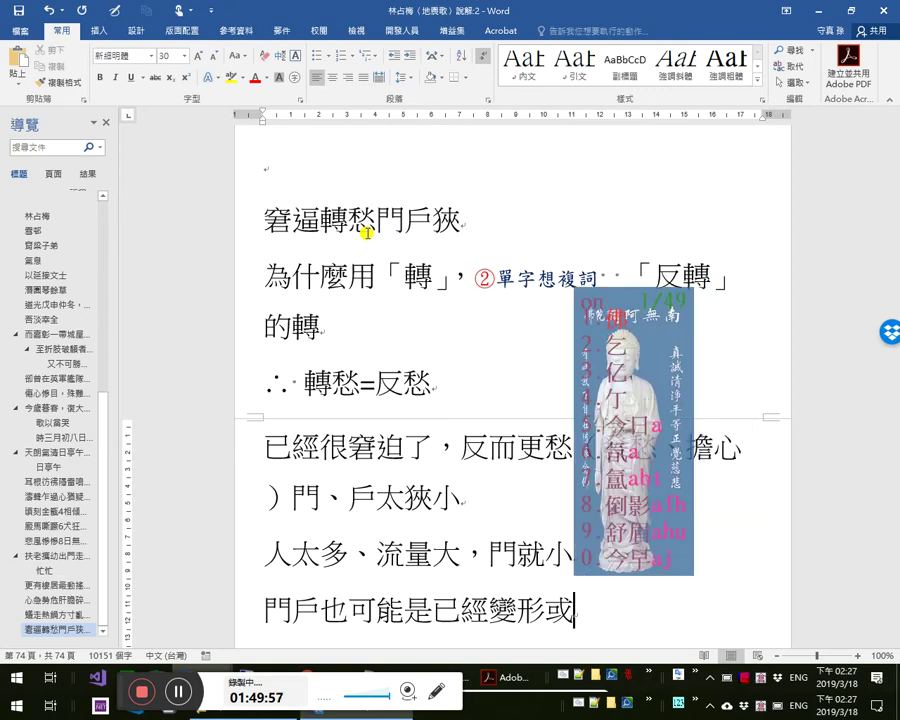
pyautogui.write('g3')
pyautogui.press('space')
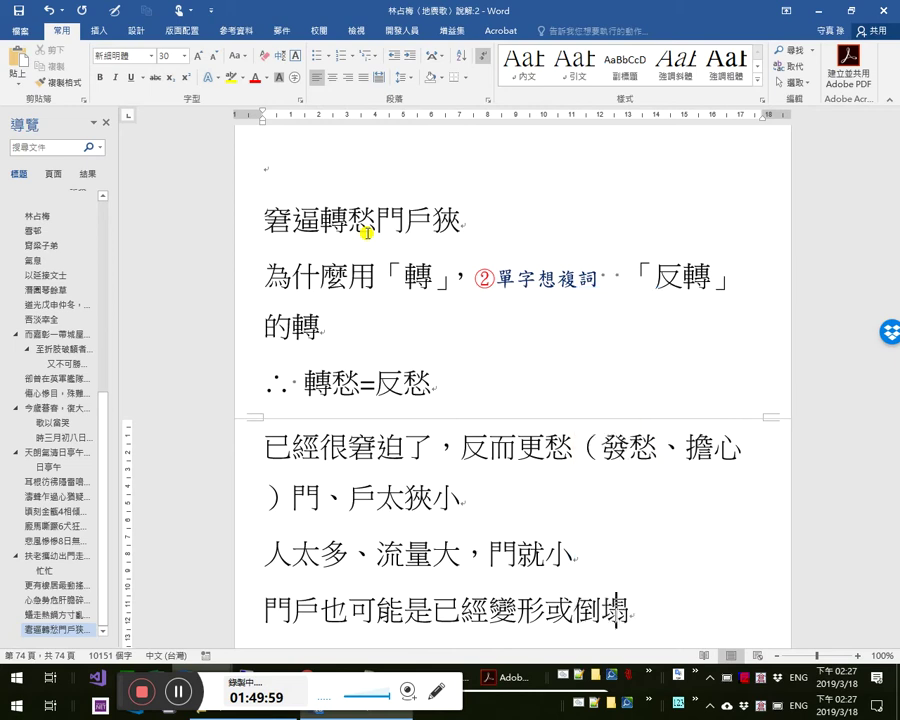
pyautogui.write('d')
pyautogui.press('space')
pyautogui.write('那就更「')
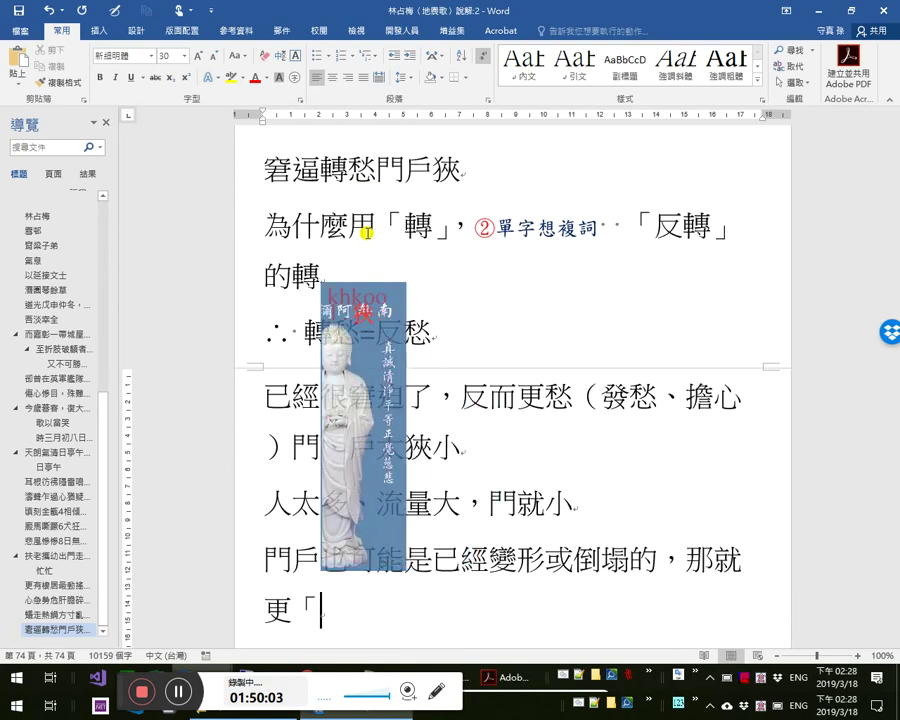
pyautogui.write('狹」小了')
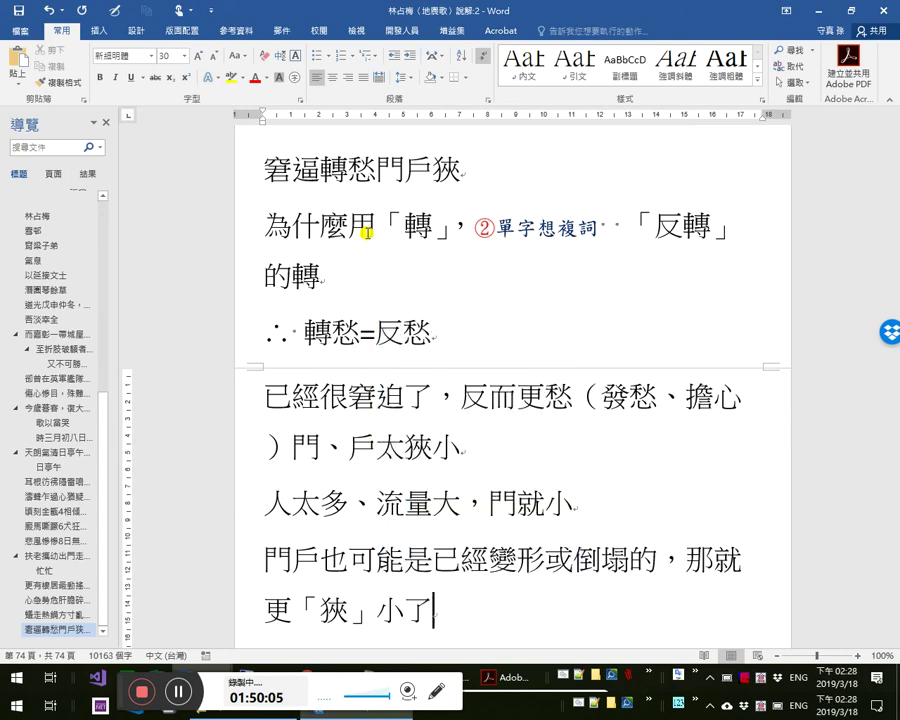
pyautogui.press('Return')
pyautogui.scroll(1, 448, 314)
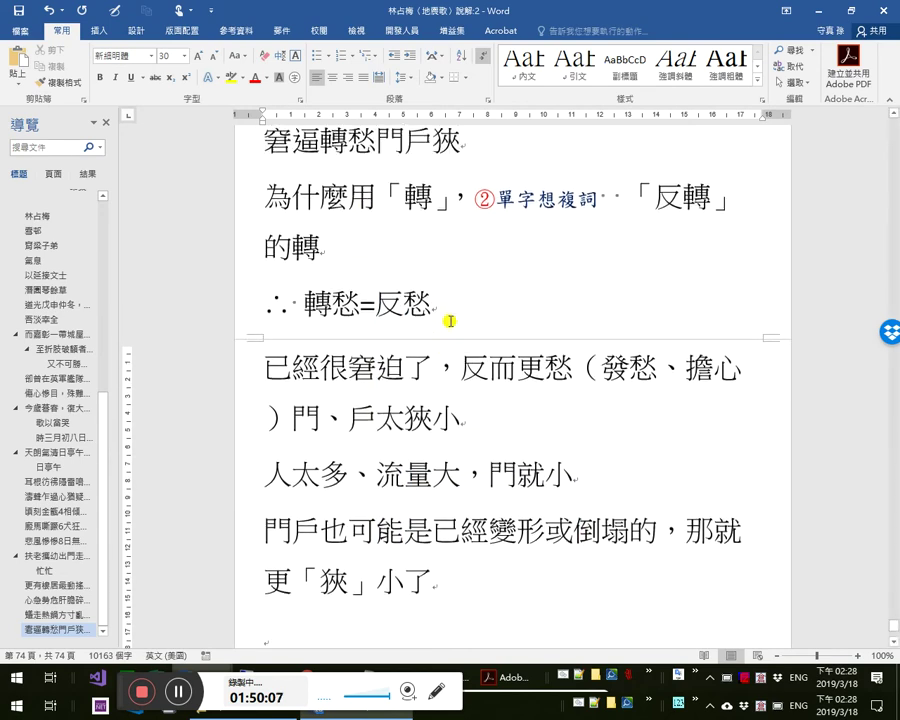
# - Move the caret to the empty line above 窘逼轉愁門戶狹
pyautogui.click(488, 380)
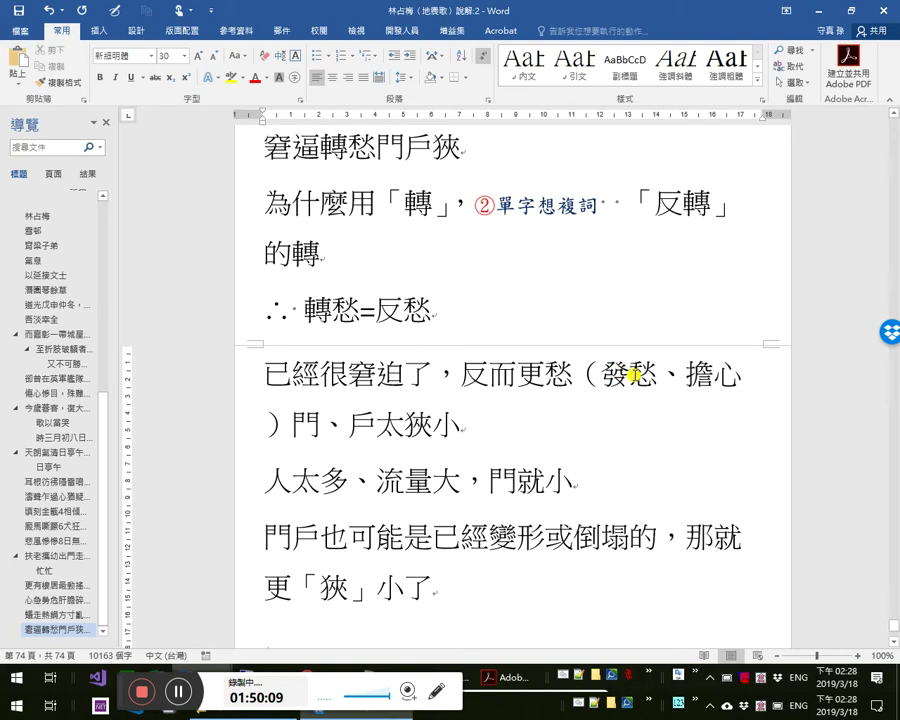
pyautogui.click(536, 424)
pyautogui.scroll(5, 557, 453)
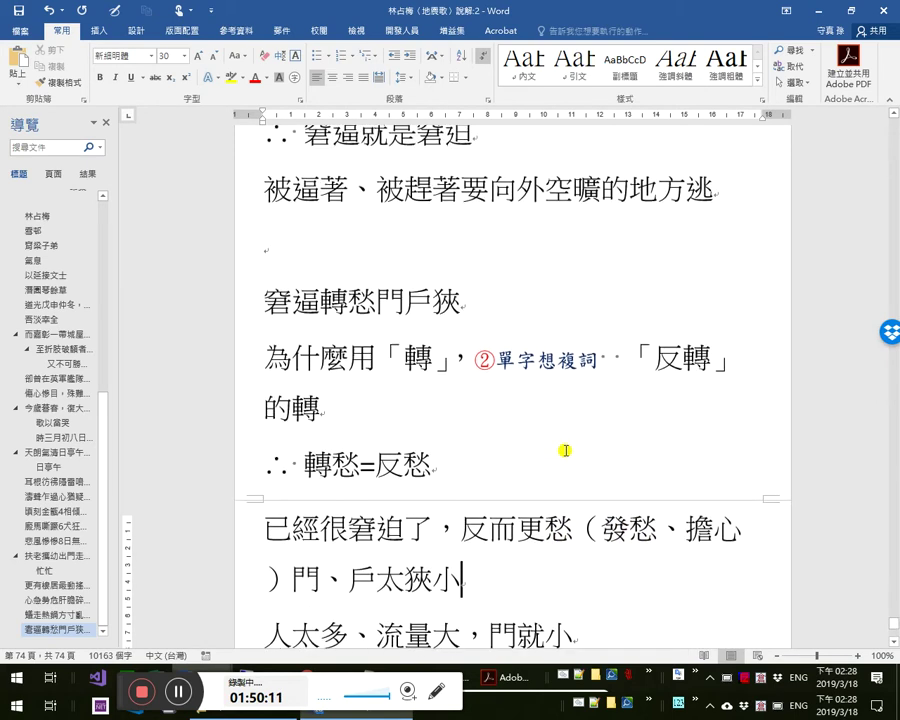
pyautogui.scroll(4, 486, 405)
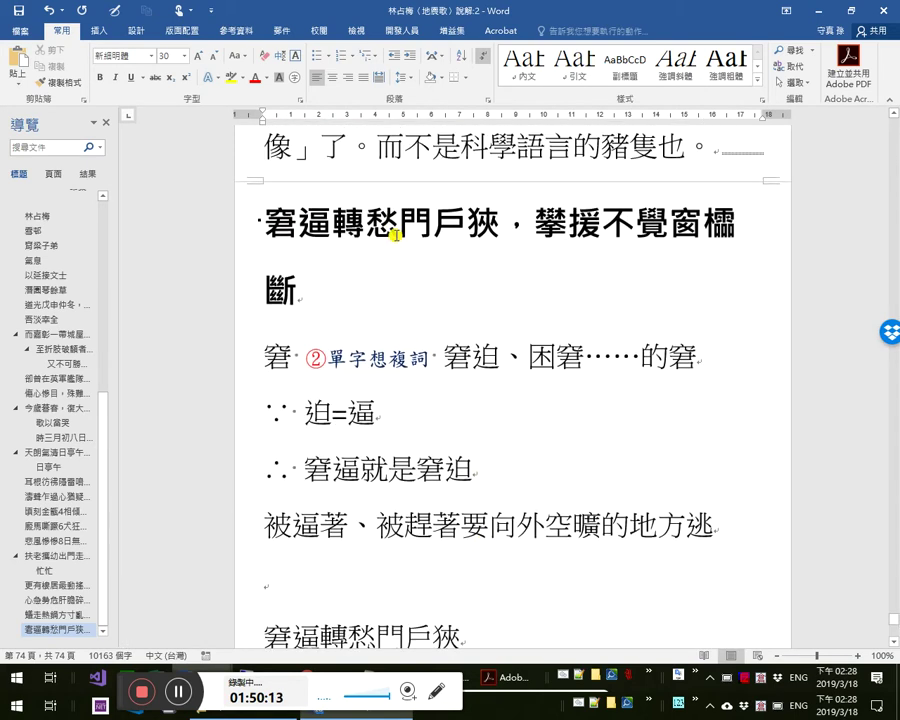
pyautogui.click(437, 243)
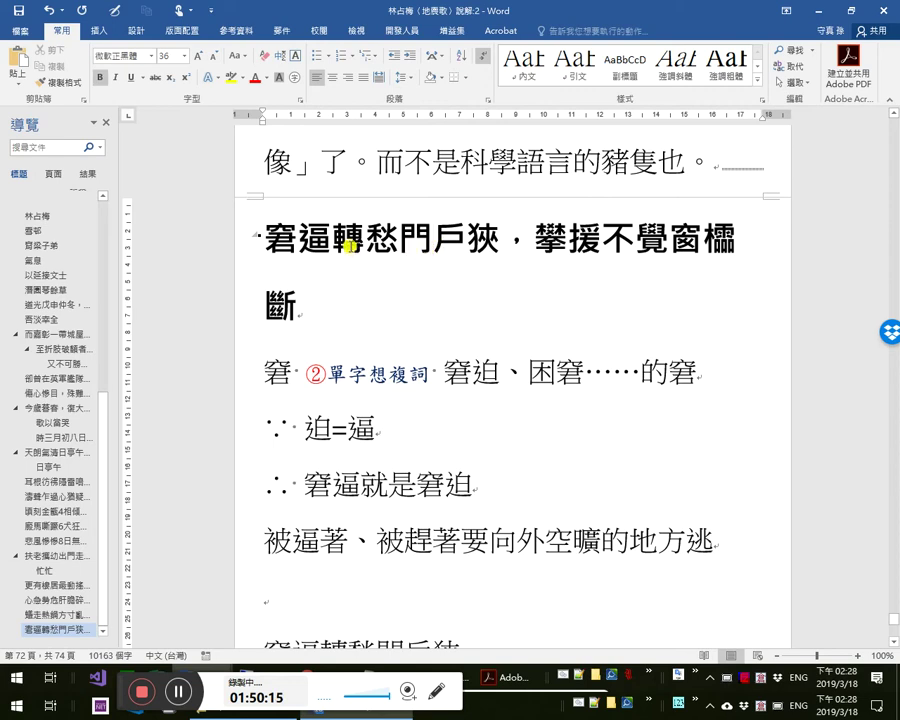
pyautogui.moveTo(353, 237); pyautogui.dragTo(395, 228)
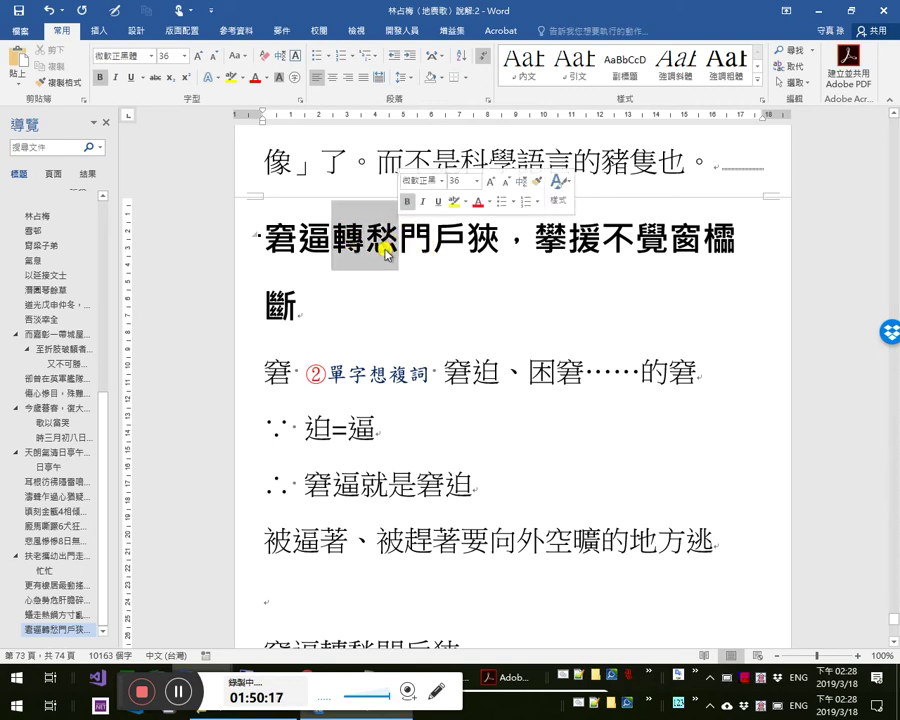
pyautogui.click(421, 271)
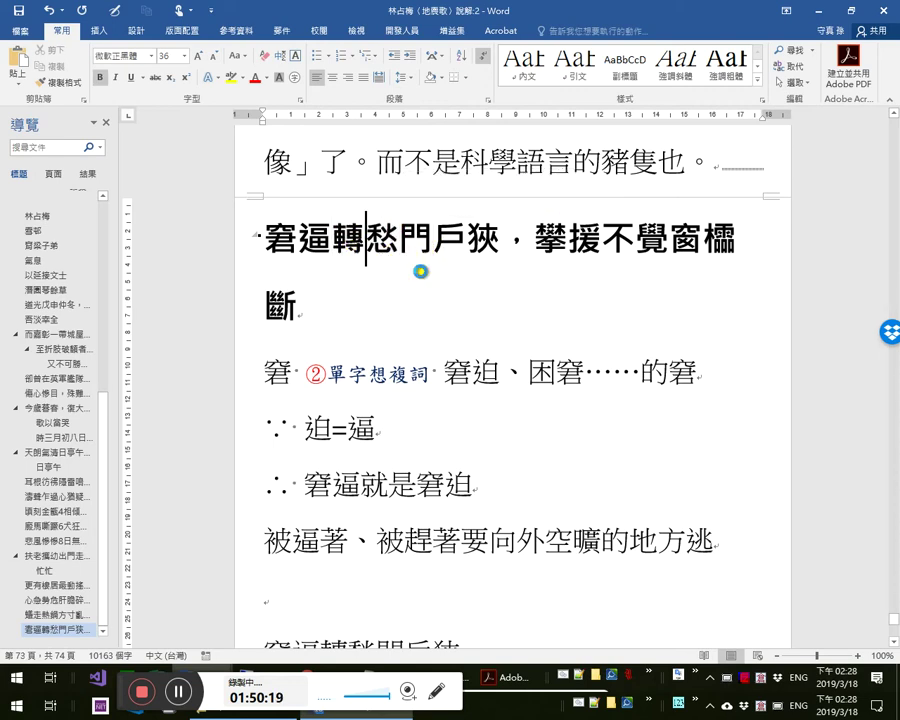
pyautogui.hotkey('shift', 'Left')
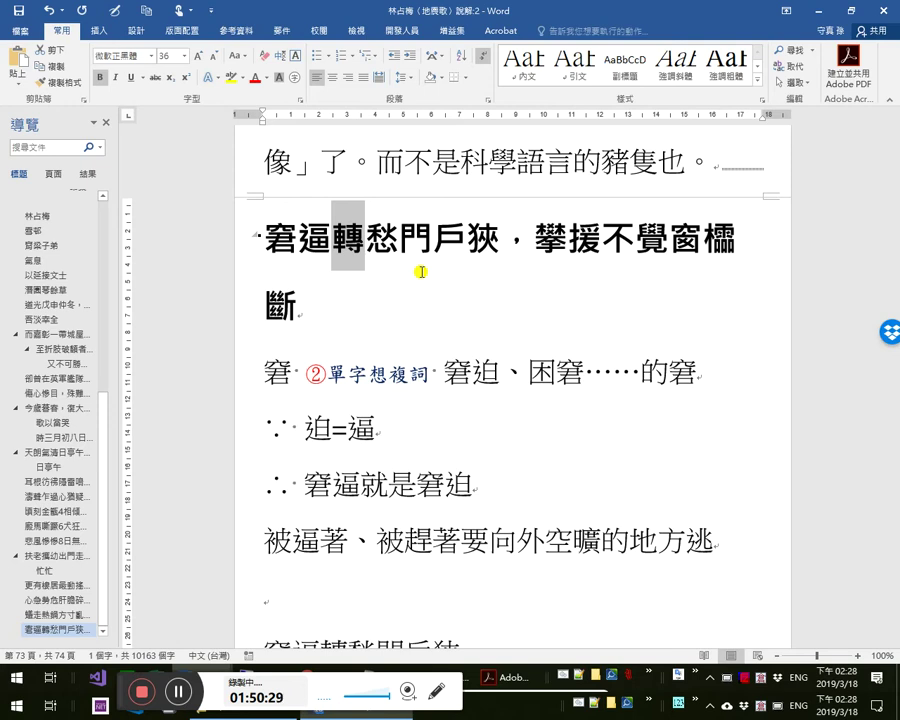
pyautogui.press('Right')
pyautogui.press('Right')
pyautogui.press('Left')
pyautogui.press('Left')
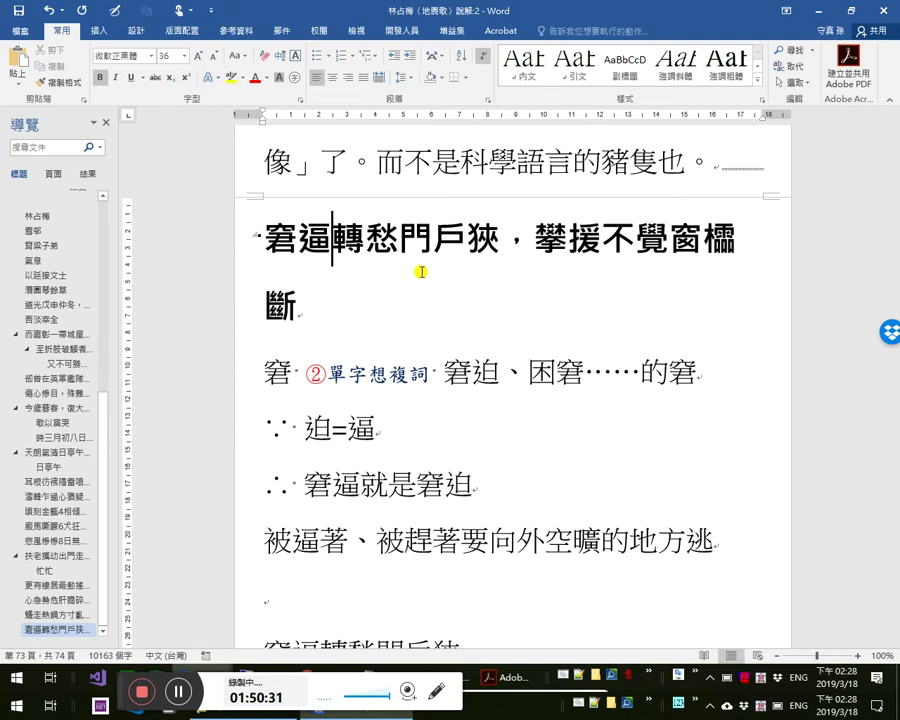
pyautogui.press('Down')
pyautogui.press('Down')
pyautogui.press('Down')
pyautogui.press('Down')
pyautogui.press('Down')
pyautogui.press('Down')
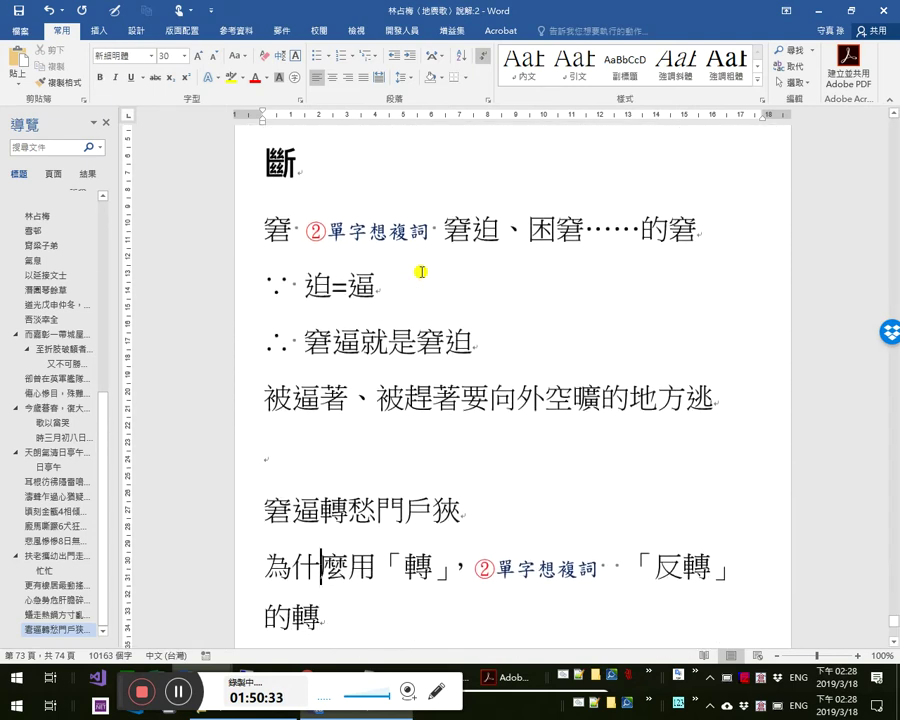
pyautogui.hotkey('shift', 'Right')
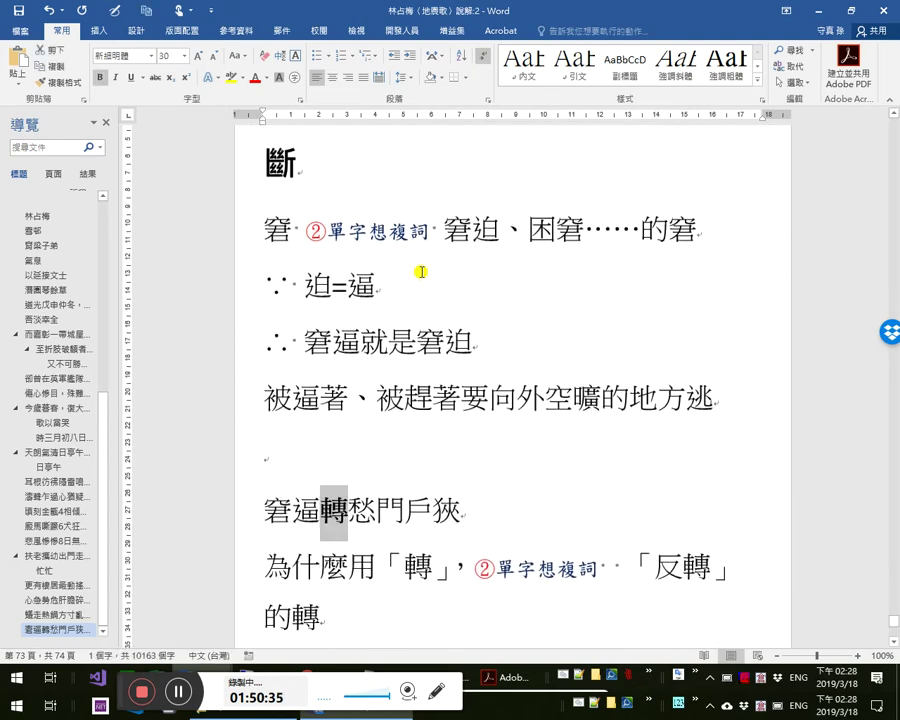
pyautogui.press('Up')
# - Type 轉愁 on that line and make it a Heading 2
pyautogui.write('轉')
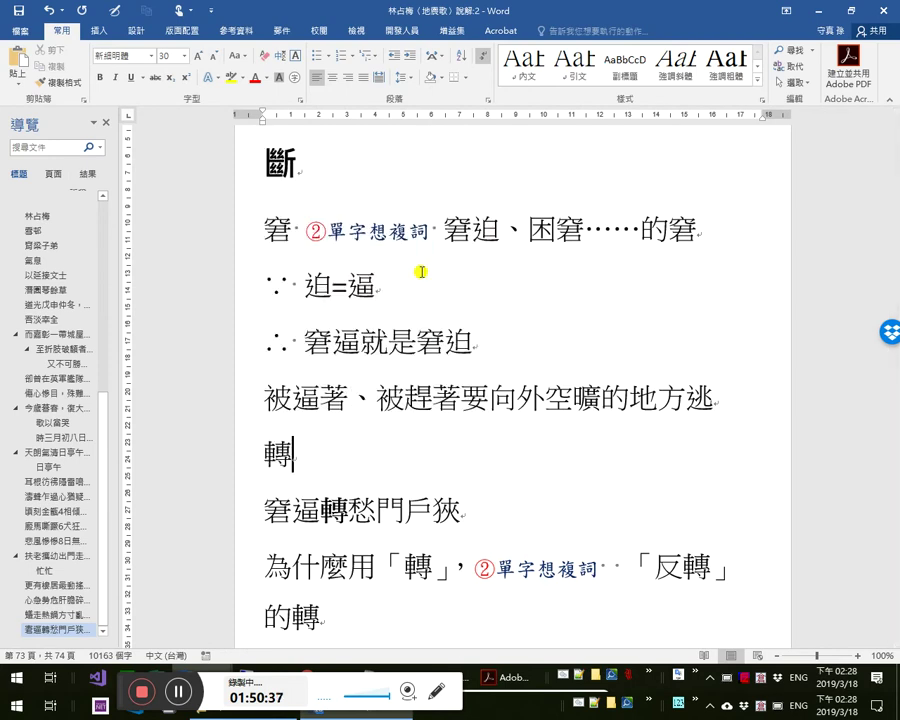
pyautogui.hotkey('ctrl', 'alt', '2')
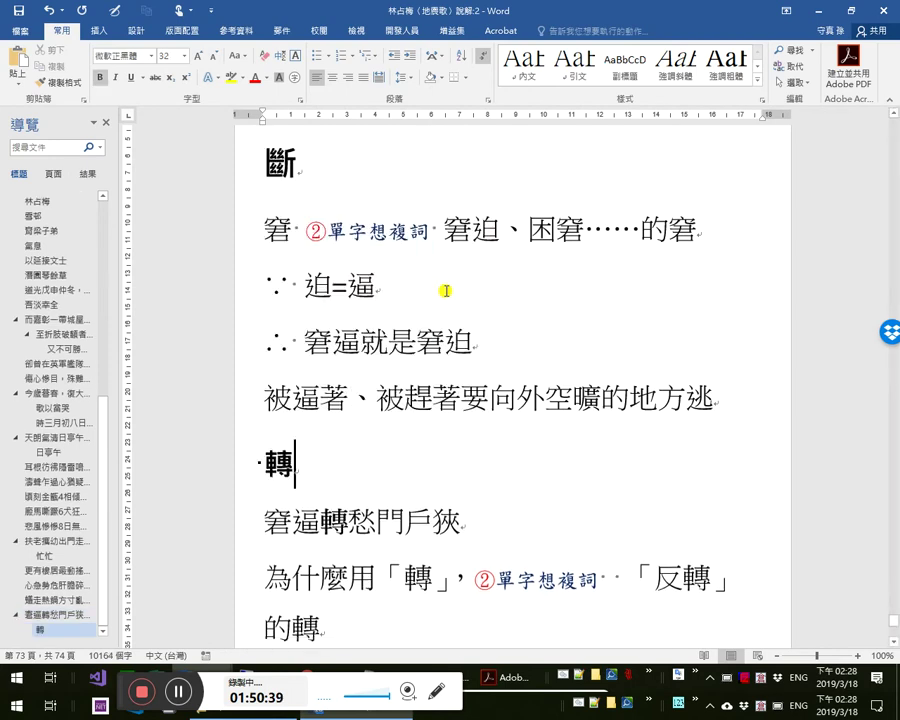
pyautogui.write('秋')
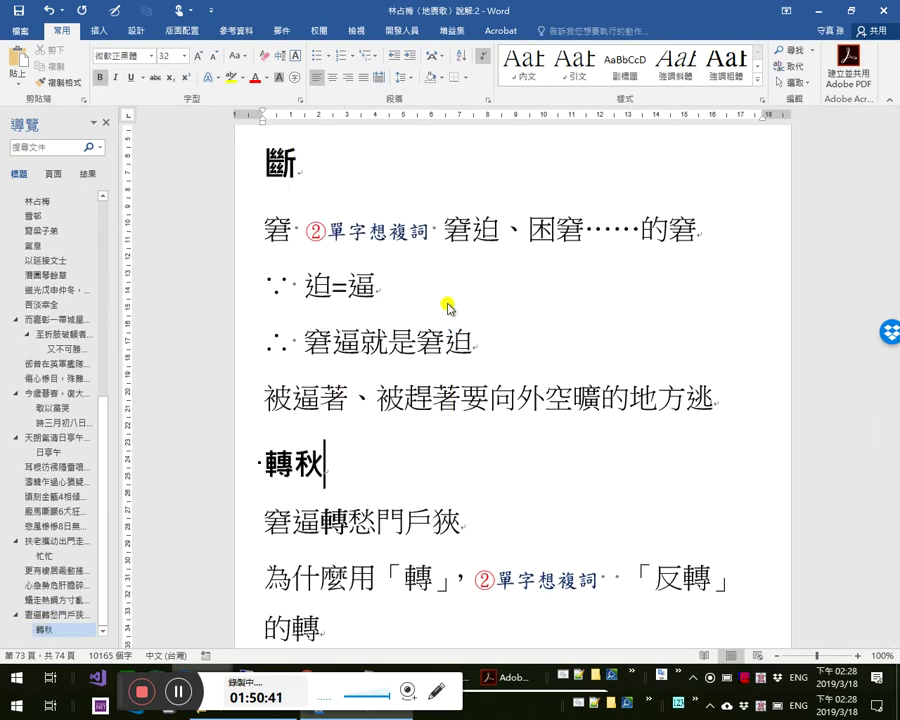
pyautogui.press('BackSpace')
pyautogui.write('愁')
pyautogui.scroll(4, 406, 286)
# - Hyperlink 轉愁門戶狹 in the verse heading to the 轉愁 heading in this document
pyautogui.click(366, 334)
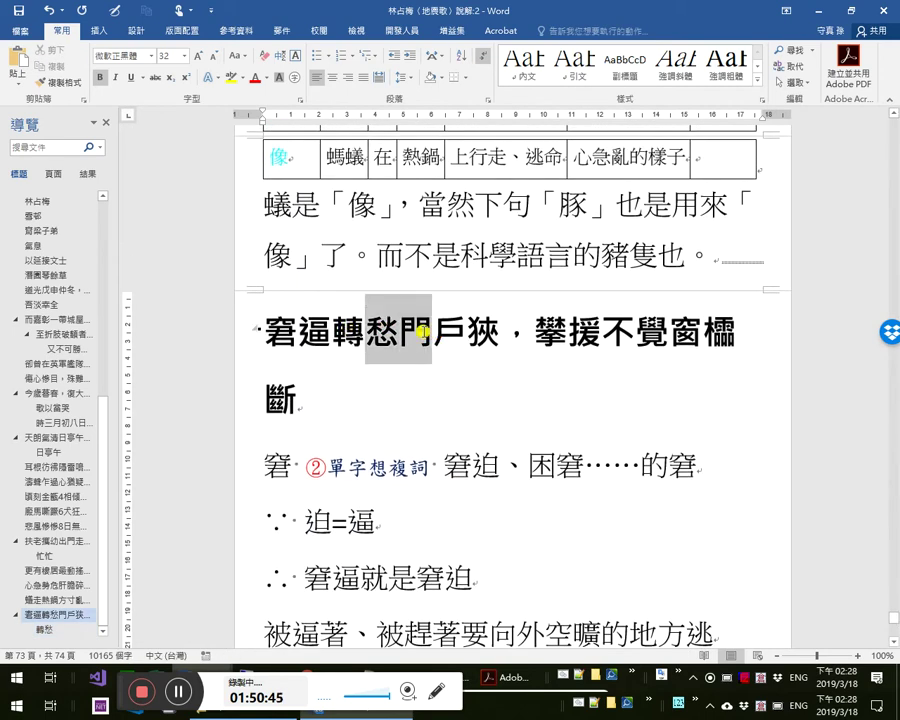
pyautogui.press('Left')
pyautogui.hotkey('shift', 'Right')
pyautogui.hotkey('shift', 'Right')
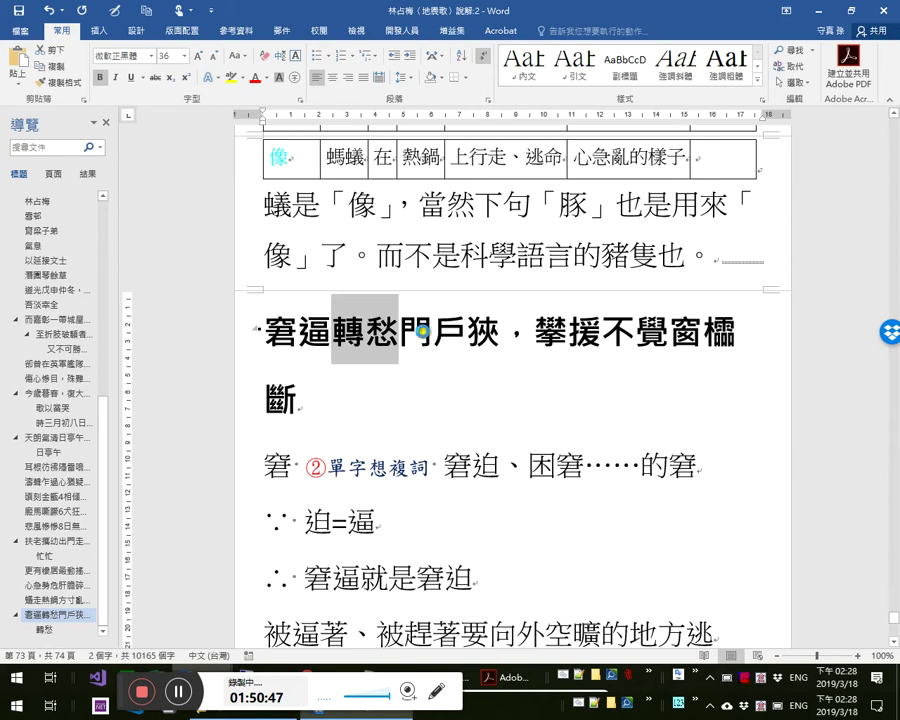
pyautogui.hotkey('ctrl', 'k')
pyautogui.press('Escape')
pyautogui.keyDown('shift'); pyautogui.click(502, 337); pyautogui.keyUp('shift')
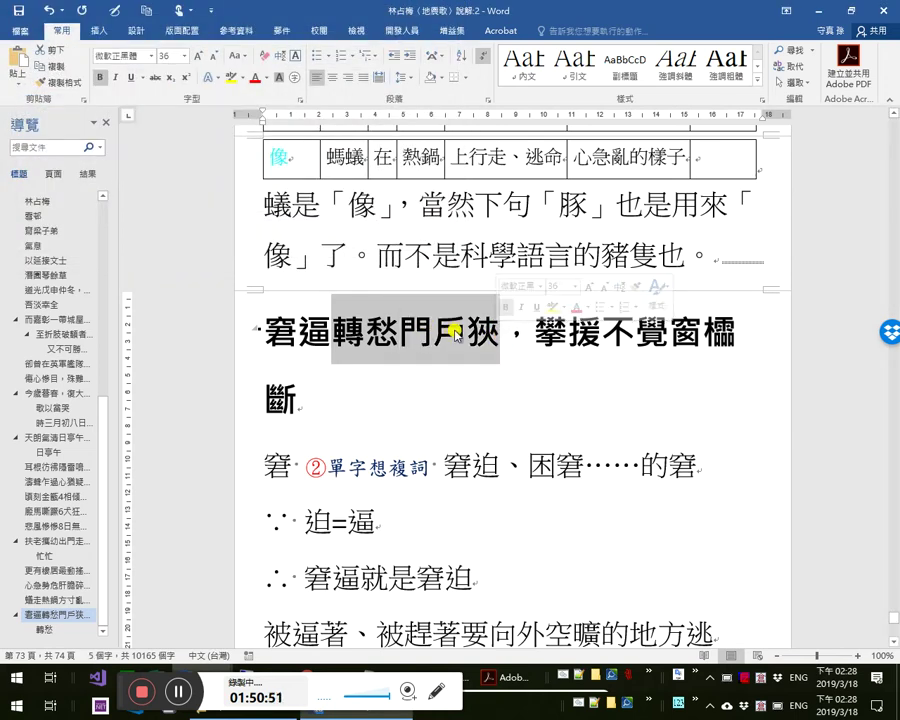
pyautogui.hotkey('ctrl', 'k')
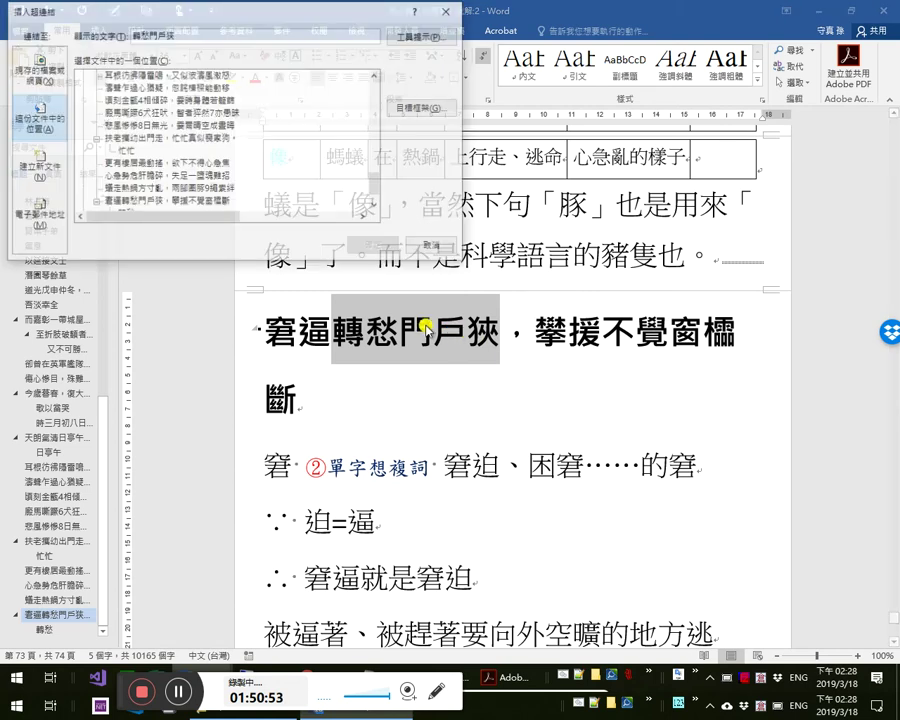
pyautogui.scroll(-1, 104, 134)
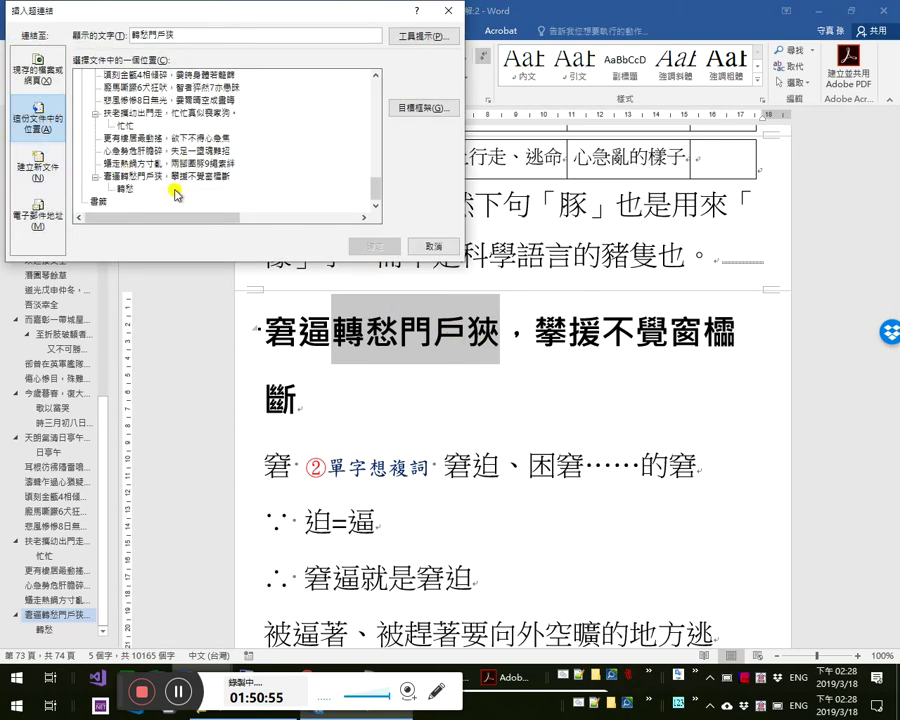
pyautogui.click(126, 188)
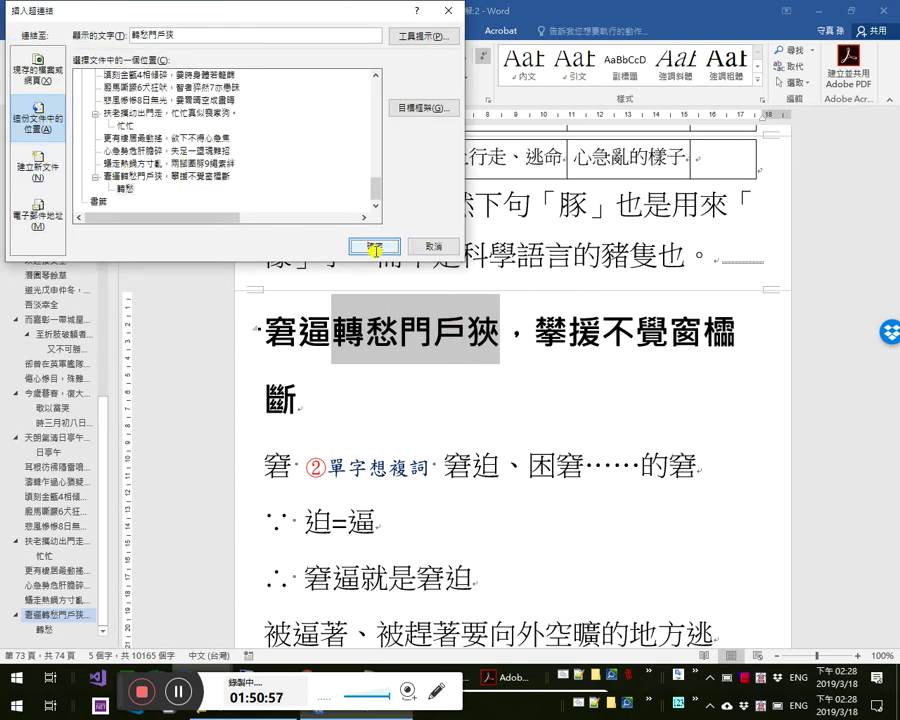
pyautogui.click(375, 247)
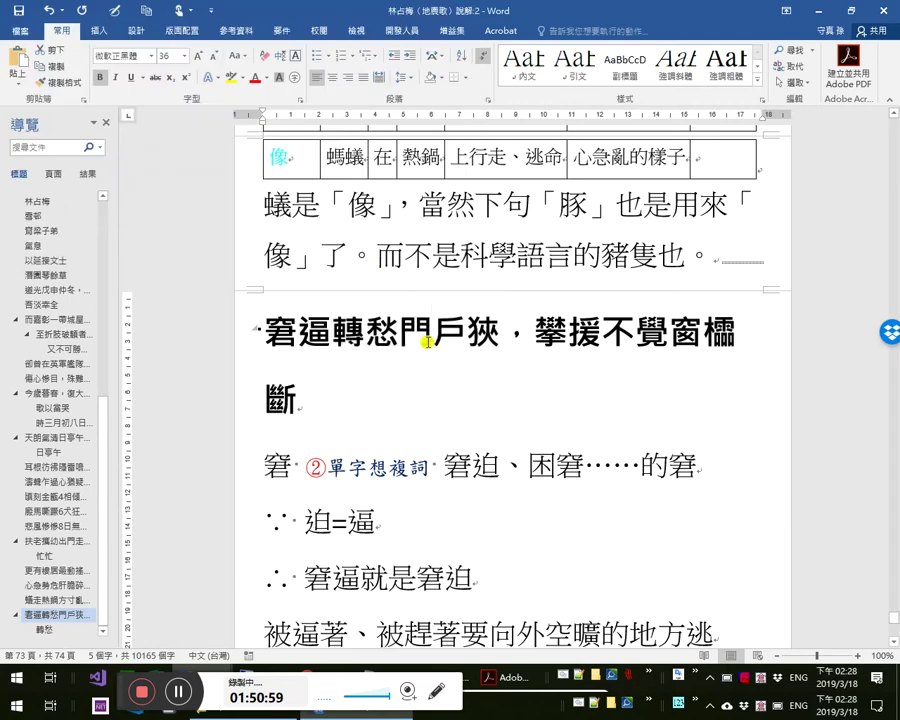
pyautogui.click(376, 254)
pyautogui.click(535, 333)
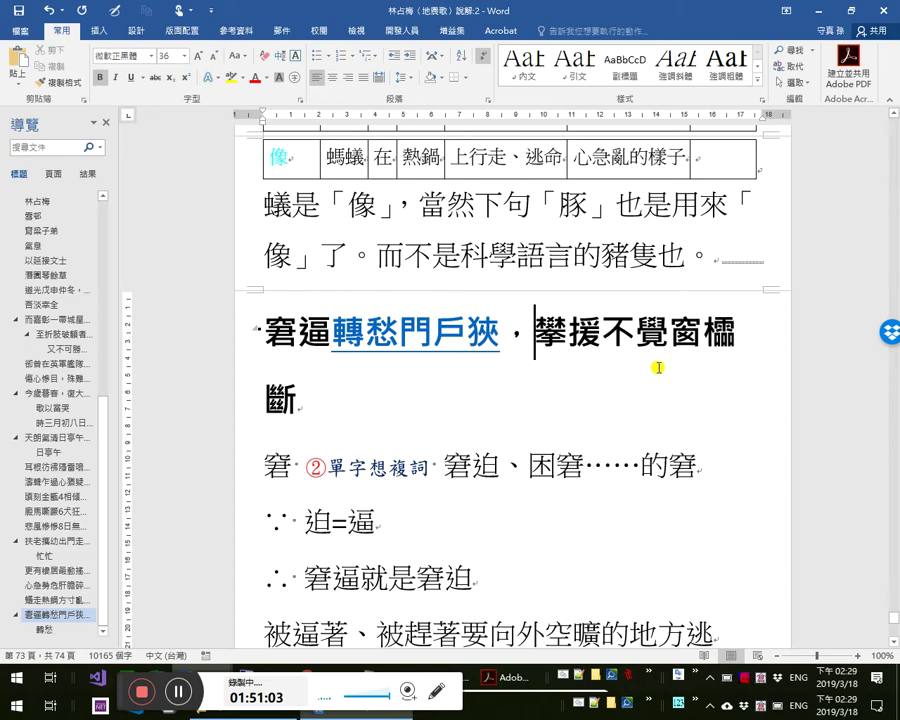
# - Put 攀援不覺窗櫺斷 on its own line and append the ⑥相對位置有相關字義 tag
pyautogui.keyDown('shift'); pyautogui.click(310, 401); pyautogui.keyUp('shift')
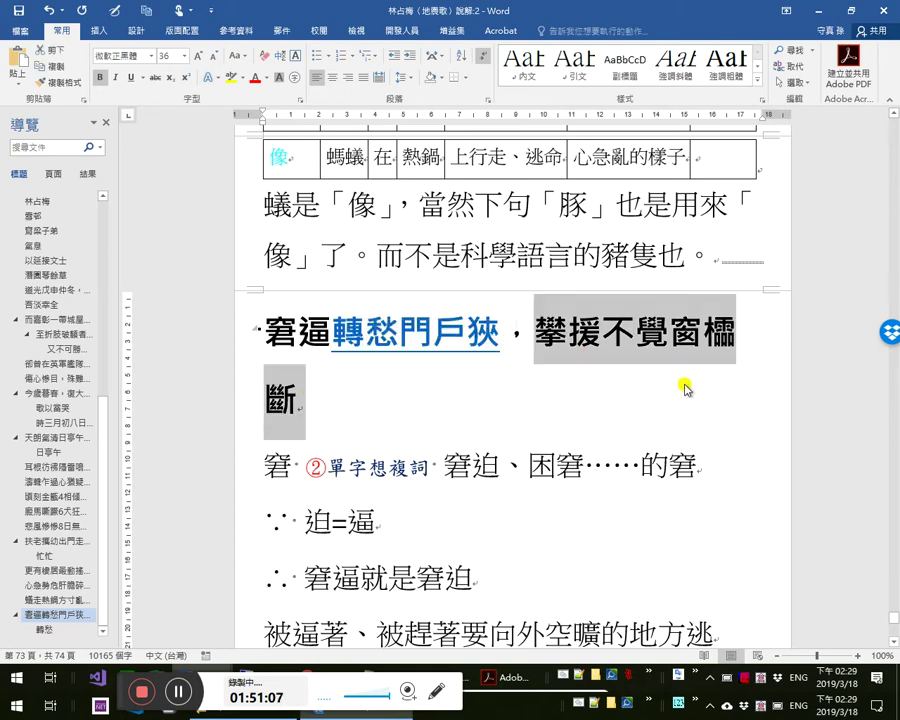
pyautogui.press('Left')
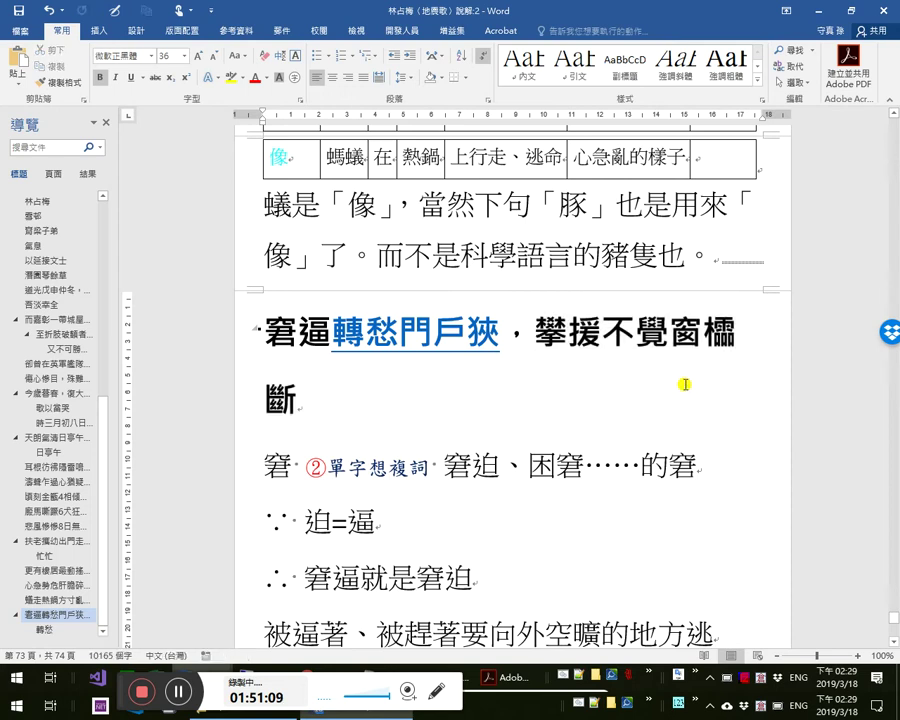
pyautogui.hotkey('shift', 'Return')
pyautogui.press('End')
pyautogui.write('6')
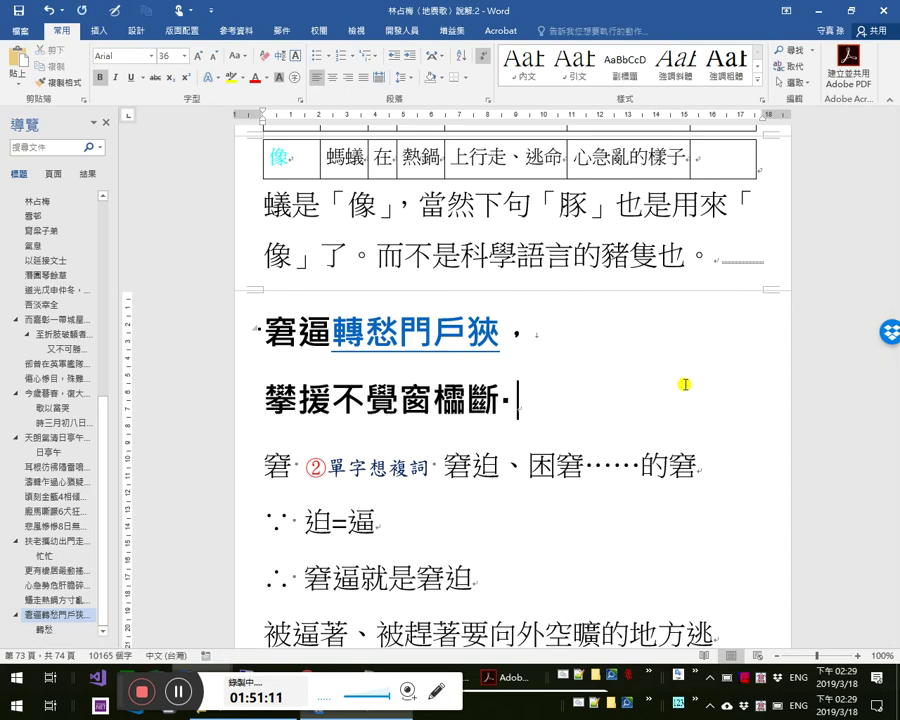
pyautogui.write('⑥相對位置有相關字義')
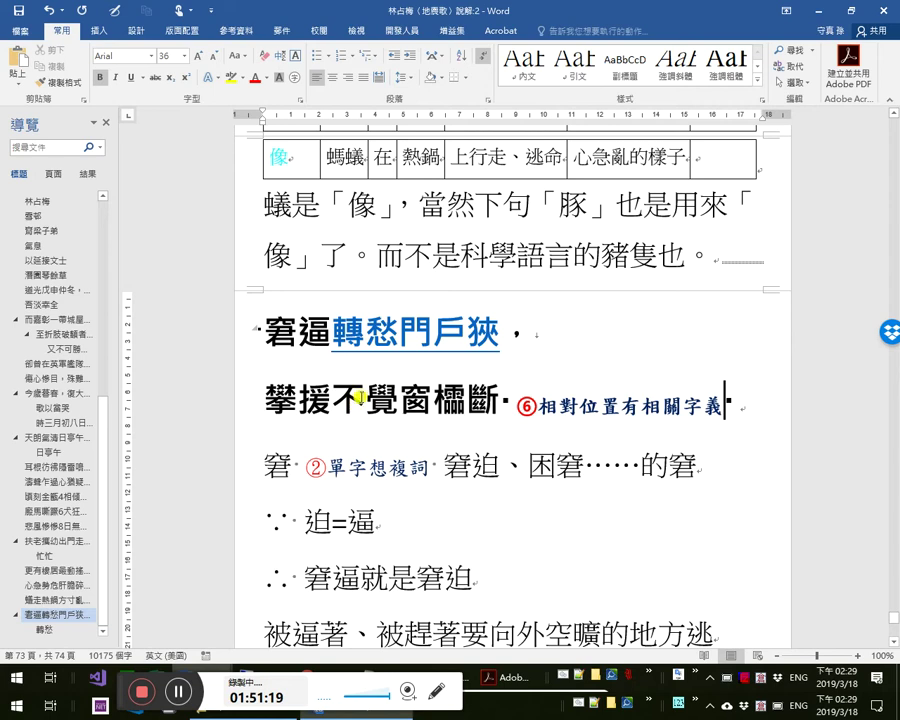
# - Place the caret after 欞 in the verse and show the 插入 (Insert) tab
pyautogui.scroll(-1, 424, 460)
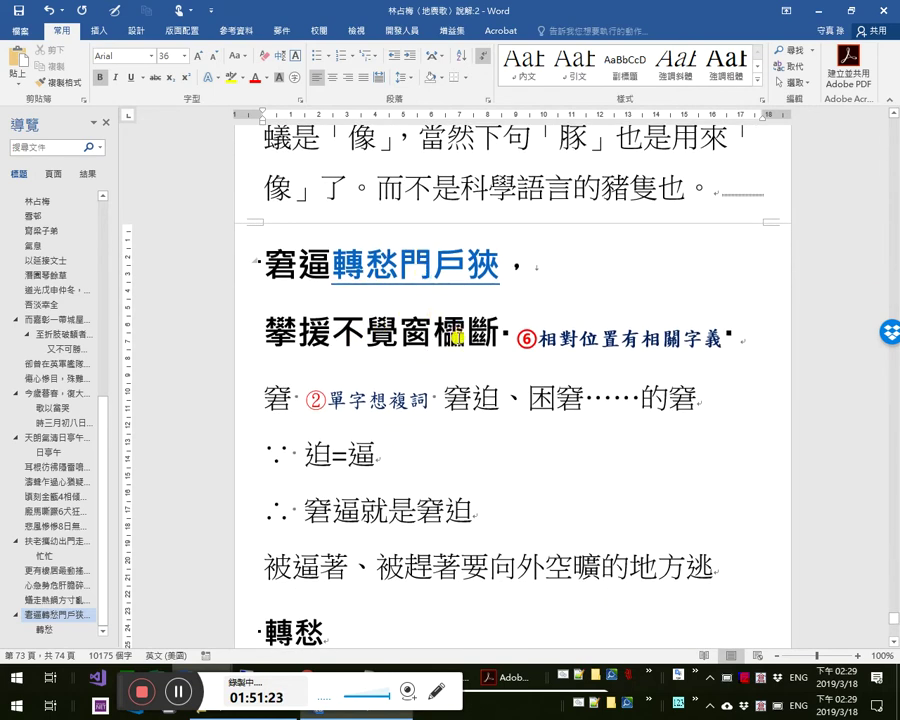
pyautogui.moveTo(428, 330); pyautogui.dragTo(456, 344)
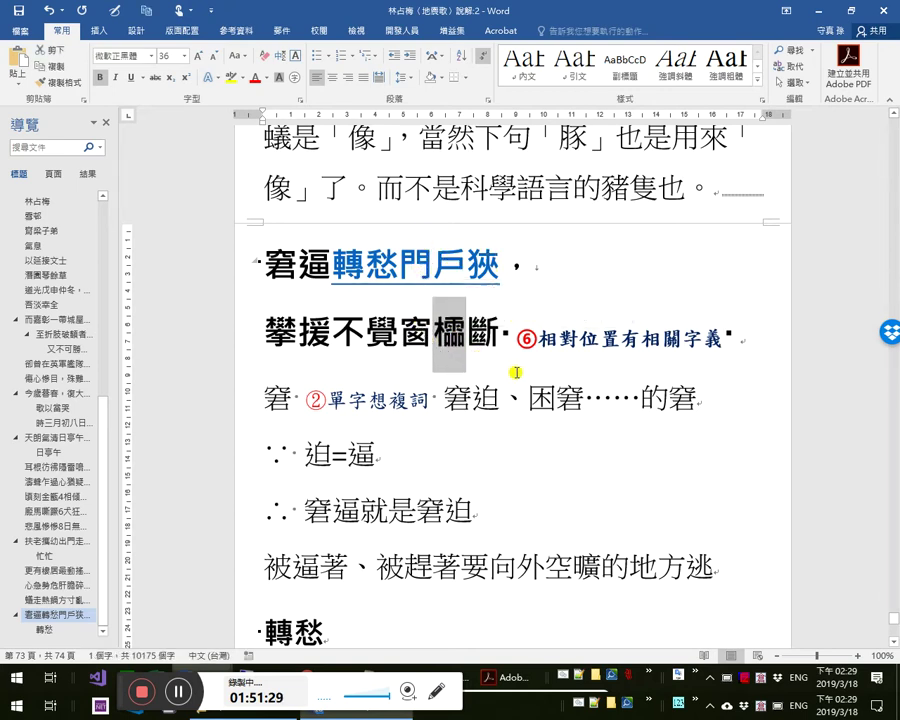
pyautogui.click(472, 328)
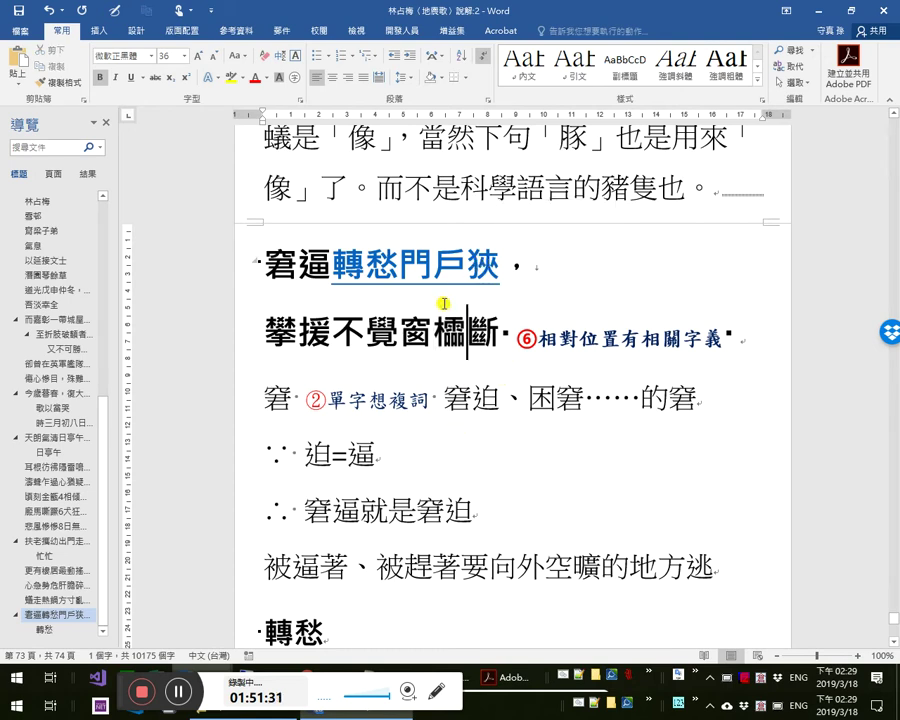
pyautogui.click(100, 31)
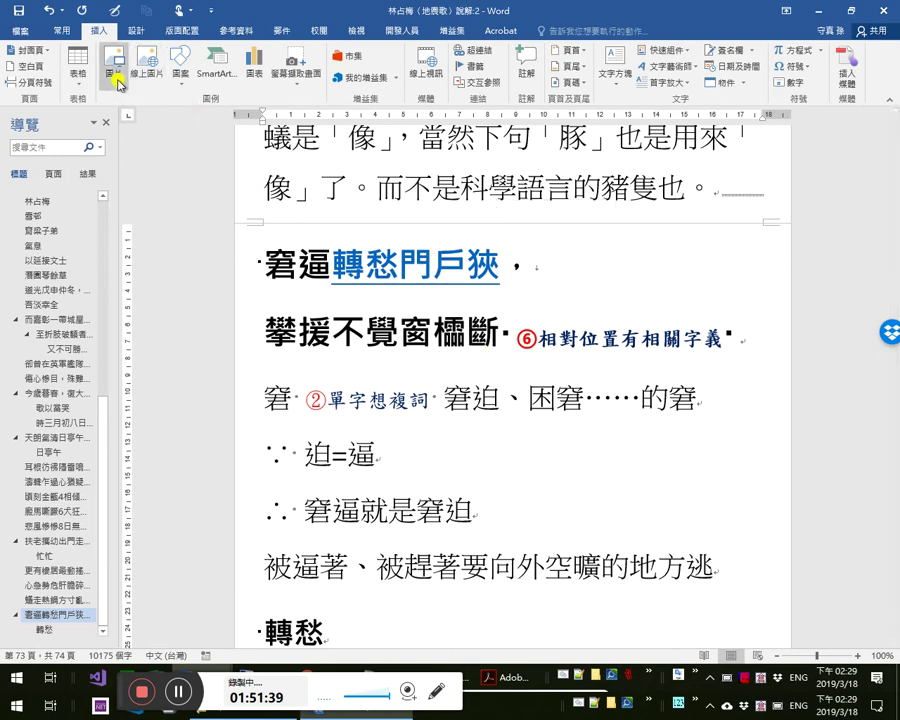
# - Draw a rectangle framing 門戶 and 窗欞 across the two verse lines
pyautogui.click(180, 86)
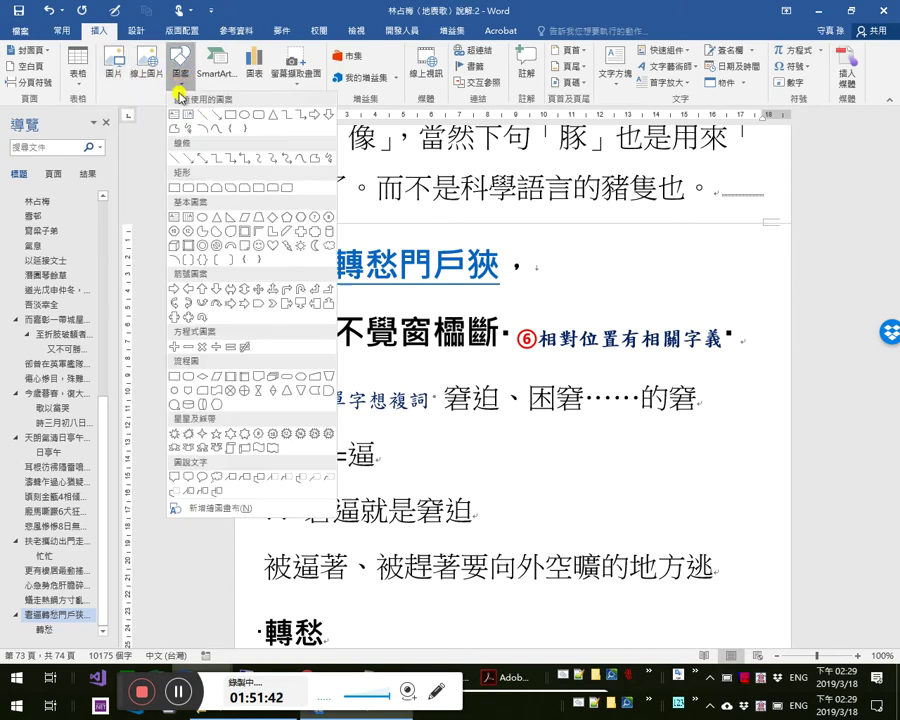
pyautogui.click(230, 115)
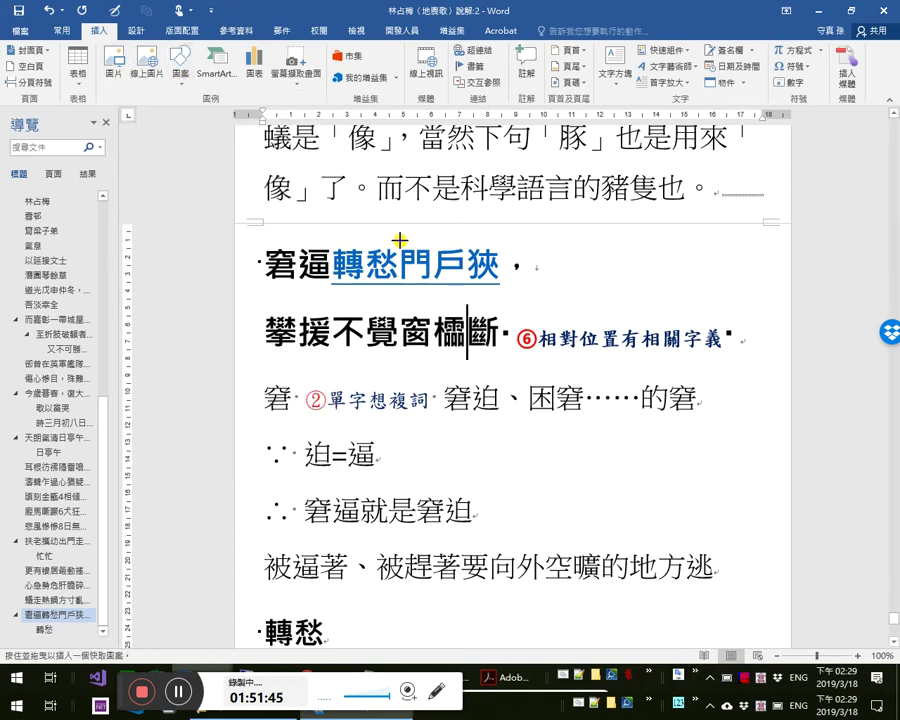
pyautogui.moveTo(400, 242)
pyautogui.mouseDown()
pyautogui.moveTo(464, 358)
pyautogui.moveTo(465, 350)
pyautogui.mouseUp()
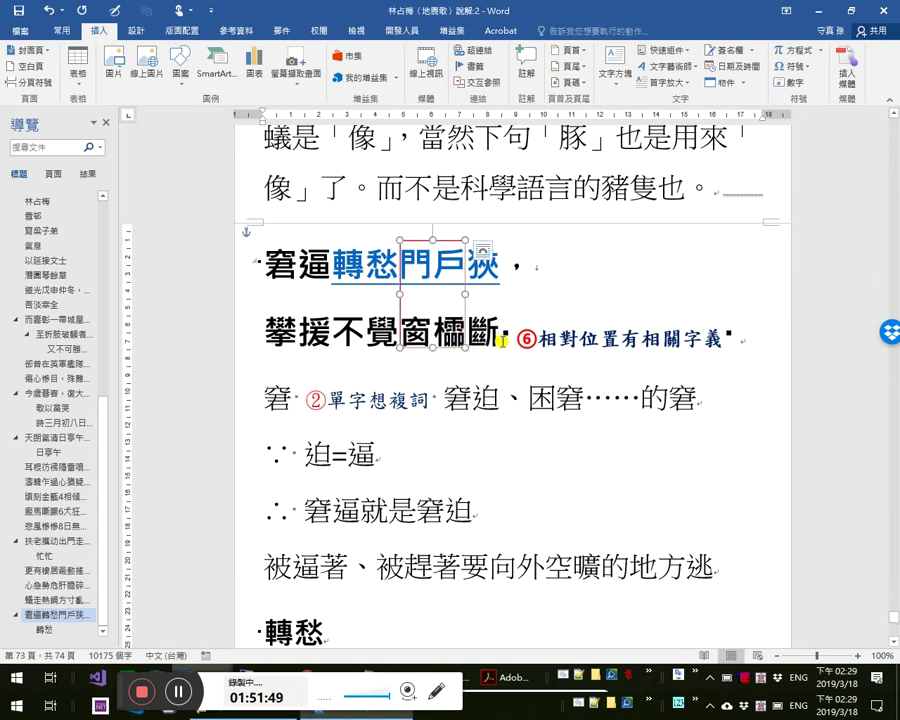
pyautogui.click(432, 355)
# - Paste the 攀援不覺窗櫺斷 line at the document end as a Heading 2
pyautogui.tripleClick(432, 355)
pyautogui.hotkey('ctrl', 'c')
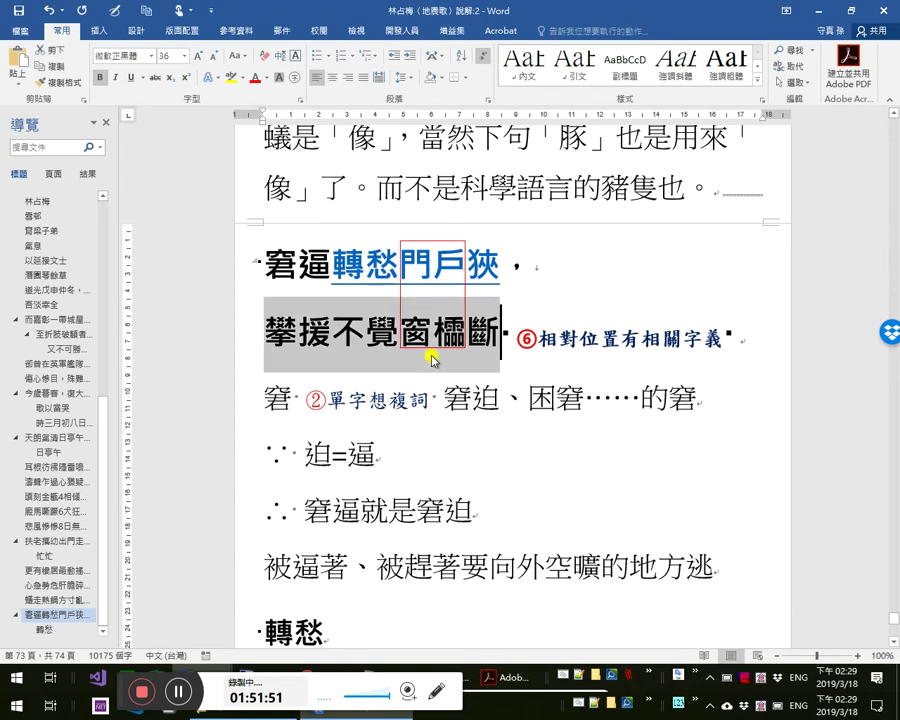
pyautogui.scroll(-5, 432, 355)
pyautogui.scroll(-6, 430, 355)
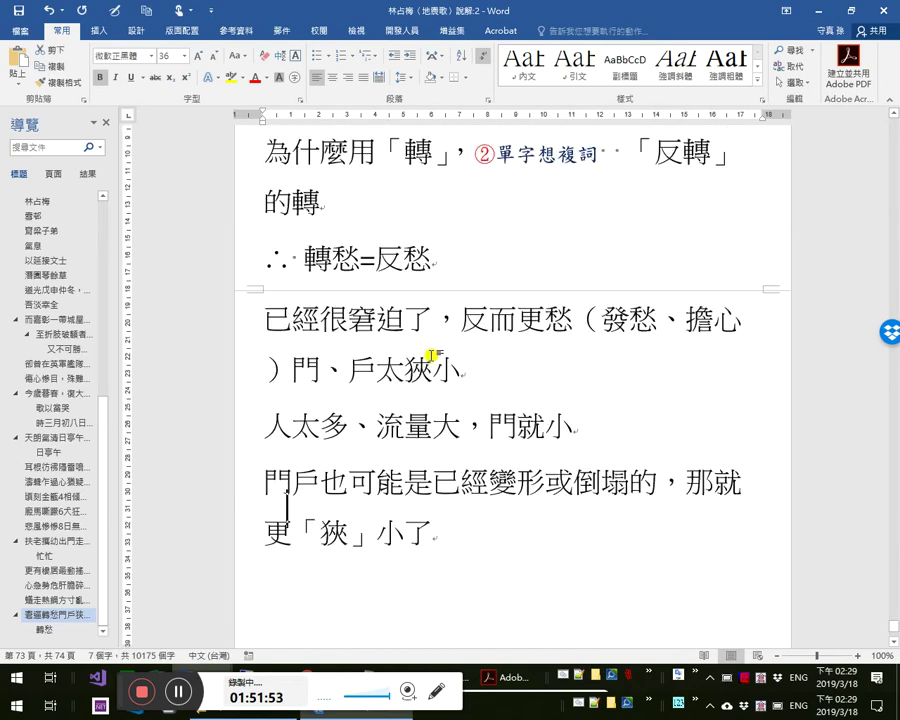
pyautogui.click(428, 353)
pyautogui.hotkey('ctrl', 'v')
pyautogui.hotkey('ctrl', 'alt', '2')
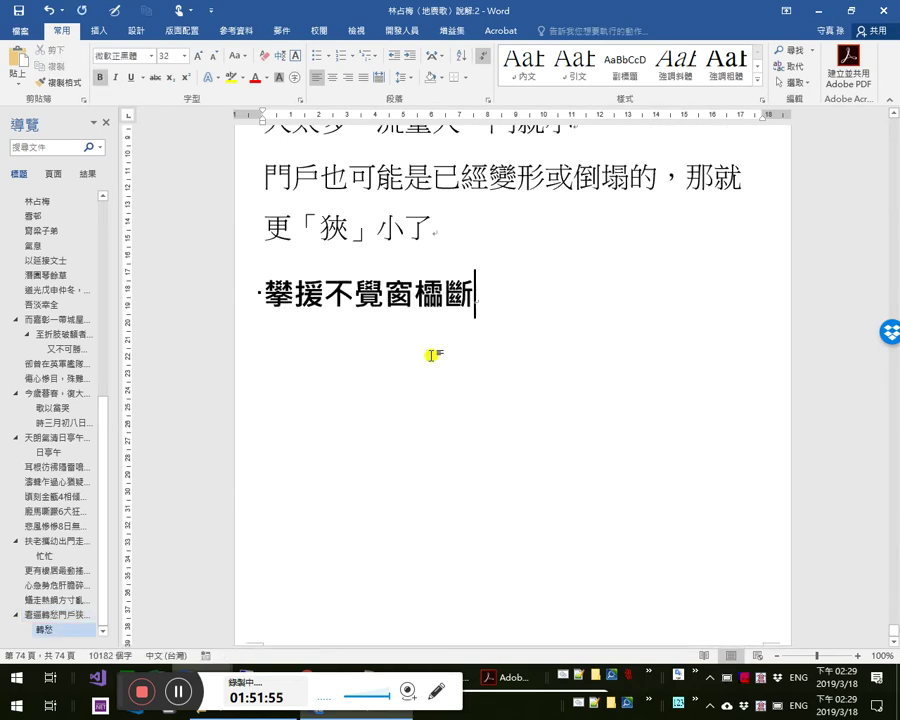
pyautogui.press('Return')
# - Type the note 門戶不夠用，就有從窗戶爬出來逃命的 below the heading
pyautogui.write('an hs')
pyautogui.press('BackSpace')
pyautogui.press('BackSpace')
pyautogui.press('BackSpace')
pyautogui.press('BackSpace')
pyautogui.press('BackSpace')
pyautogui.write('an')
pyautogui.press('BackSpace')
pyautogui.press('BackSpace')
pyautogui.hotkey('ctrl', 'v')
pyautogui.hotkey('ctrl', 'z')
pyautogui.write('門戶')
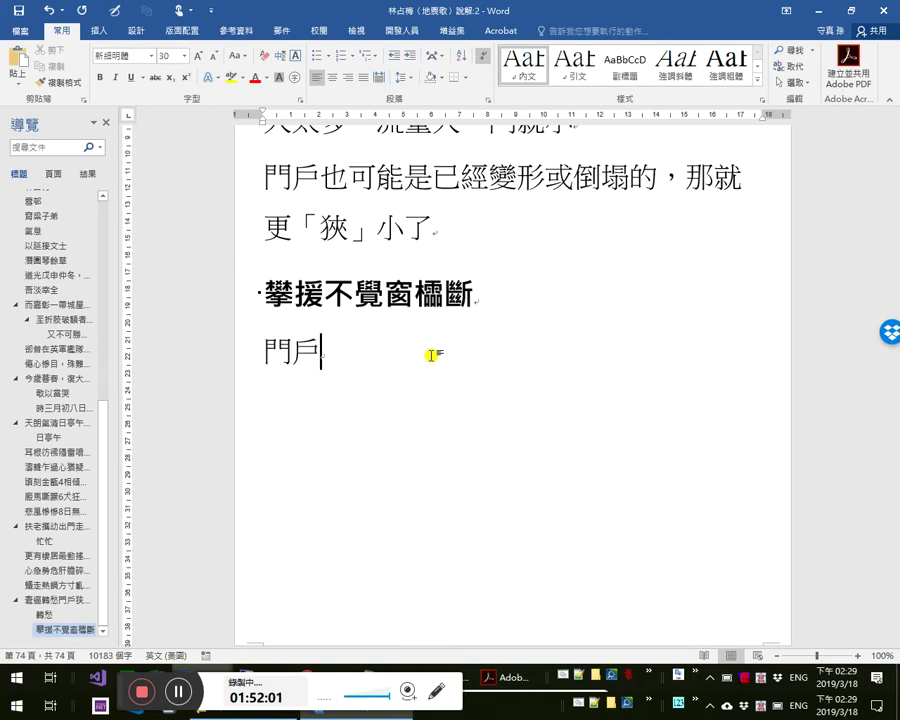
pyautogui.write('不夠')
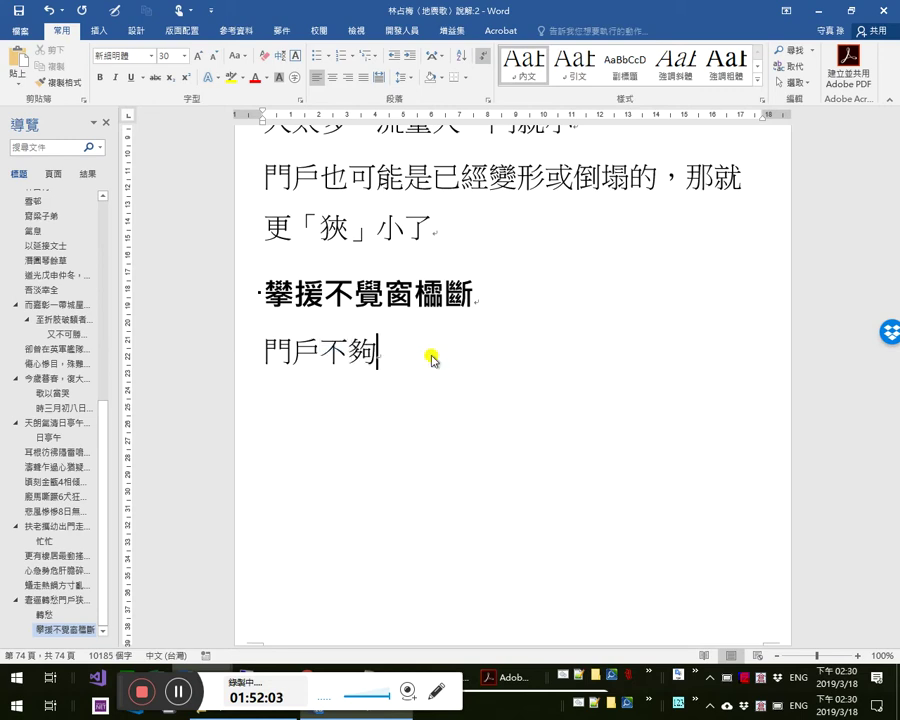
pyautogui.write('用，就有')
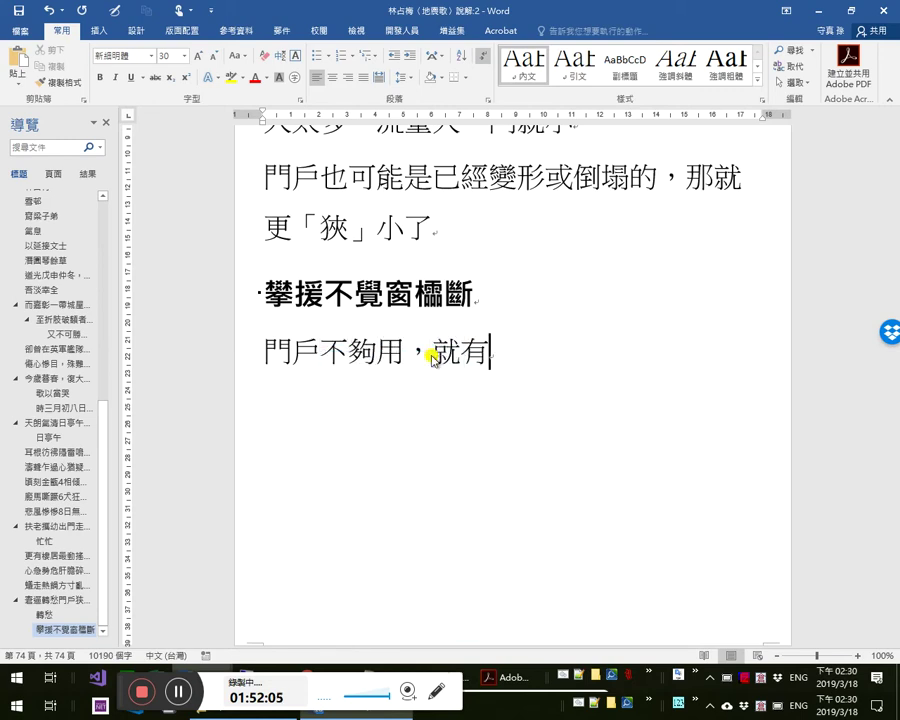
pyautogui.write('從')
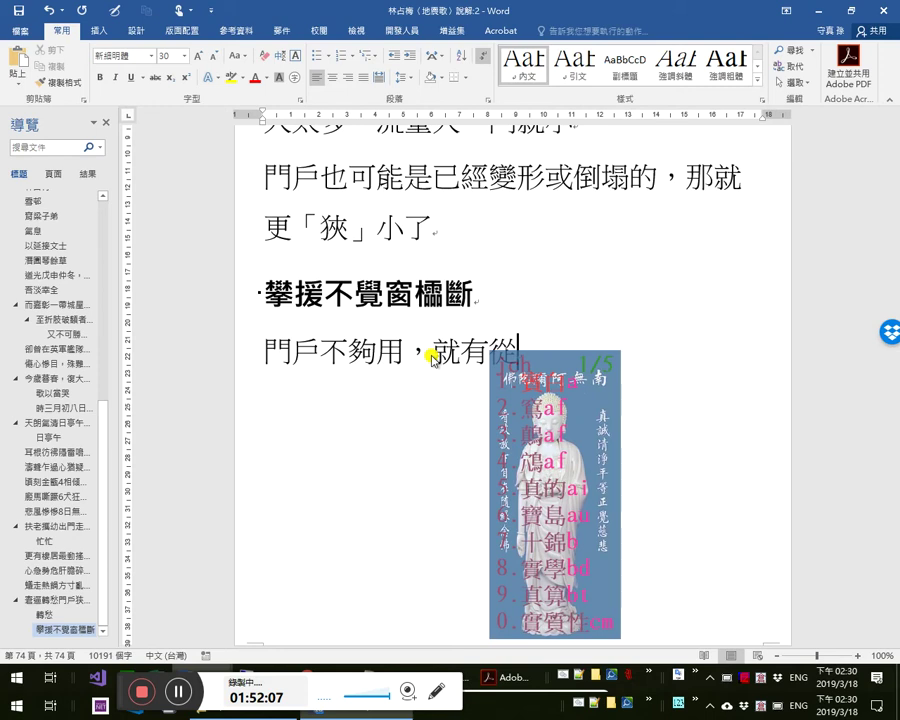
pyautogui.write('窗戶')
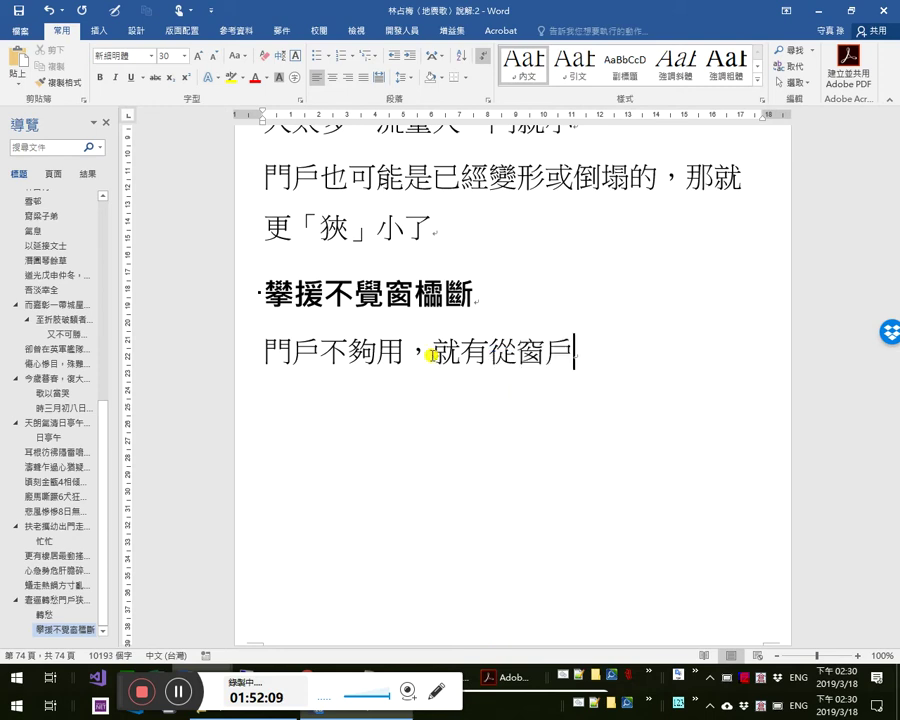
pyautogui.write('從兄弟出')
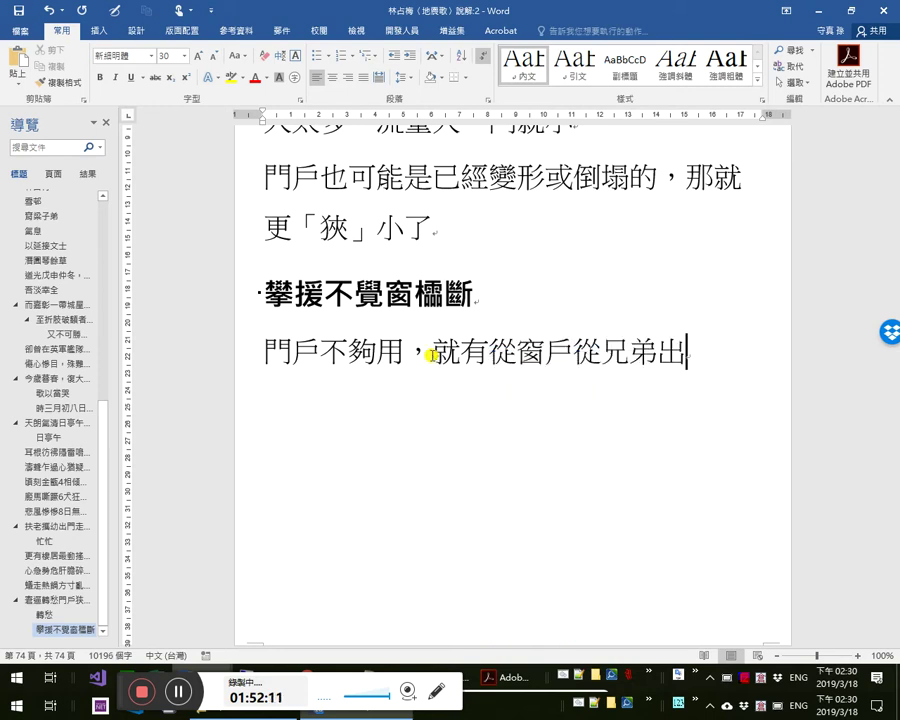
pyautogui.press('Left')
pyautogui.hotkey('shift', 'Left')
pyautogui.hotkey('shift', 'Left')
pyautogui.hotkey('shift', 'Left')
pyautogui.write('爬出')
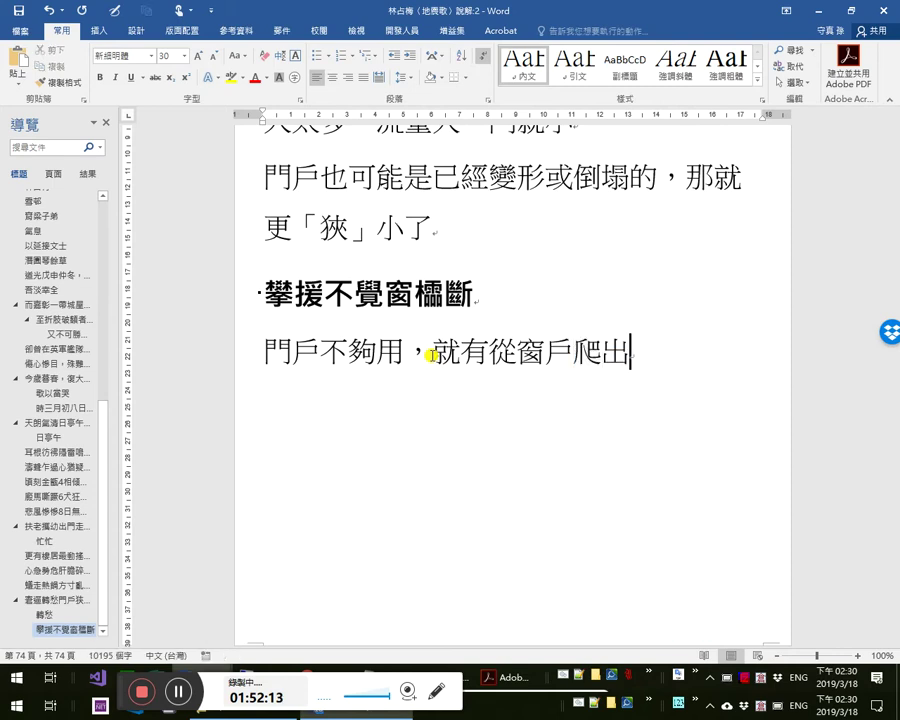
pyautogui.write('來逃命的')
pyautogui.press('Return')
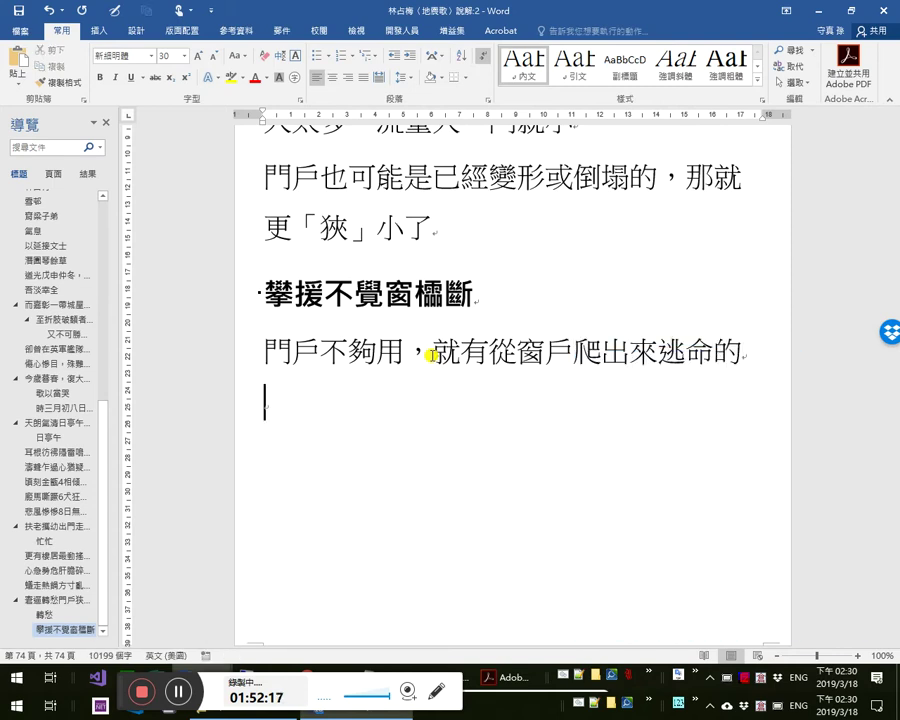
pyautogui.press('Up')
pyautogui.press('Down')
pyautogui.press('Down')
# - Expand the ⑥ tag and type 門戶, 窗欞, and 欞 with 字形結構兼音義
pyautogui.write('6')
pyautogui.press('F3')
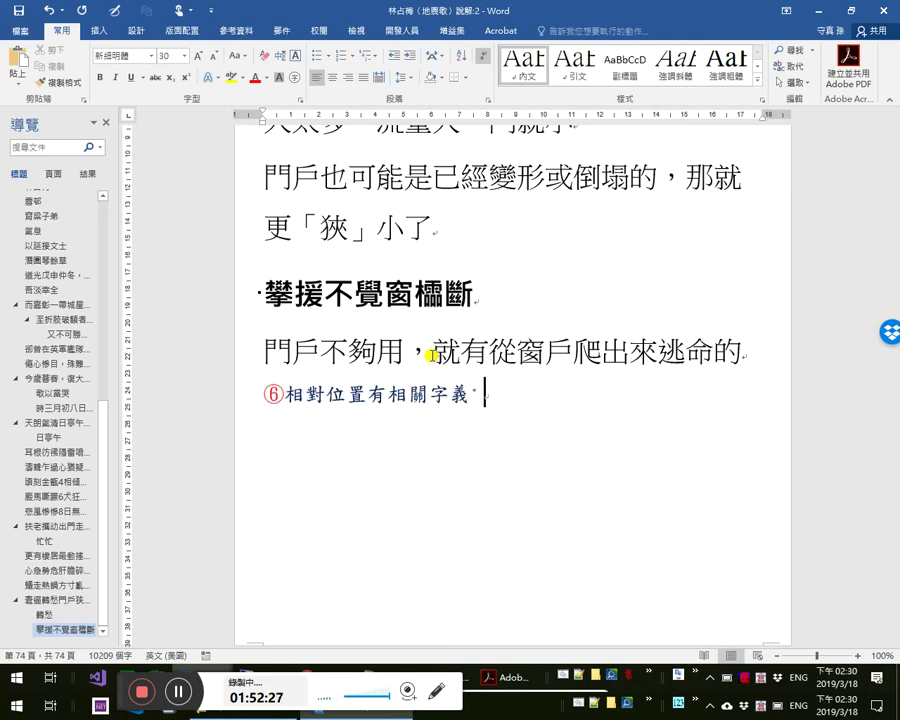
pyautogui.write('門')
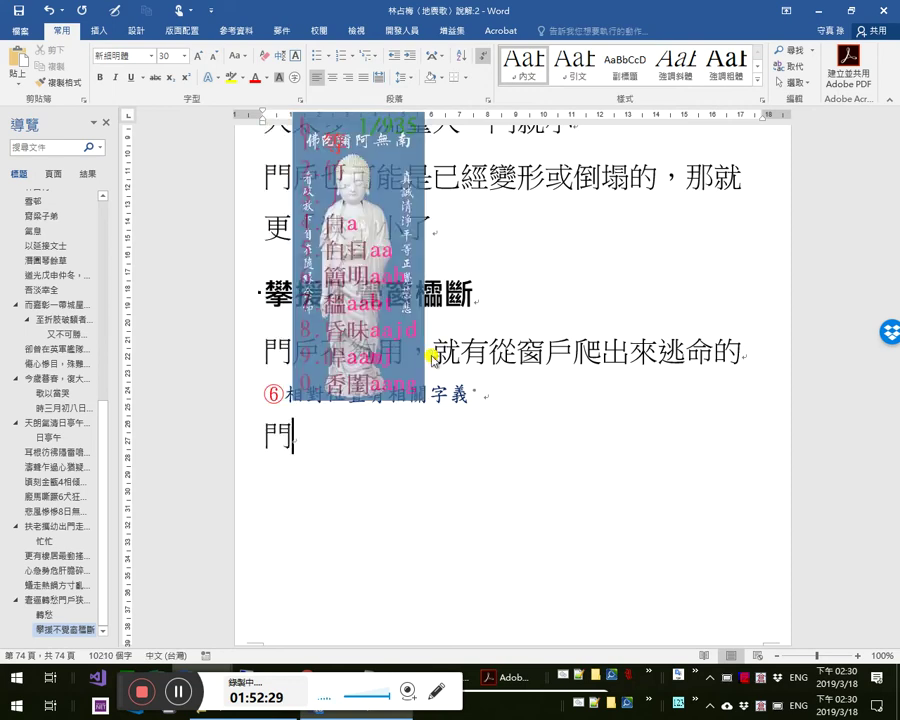
pyautogui.write('戶窗')
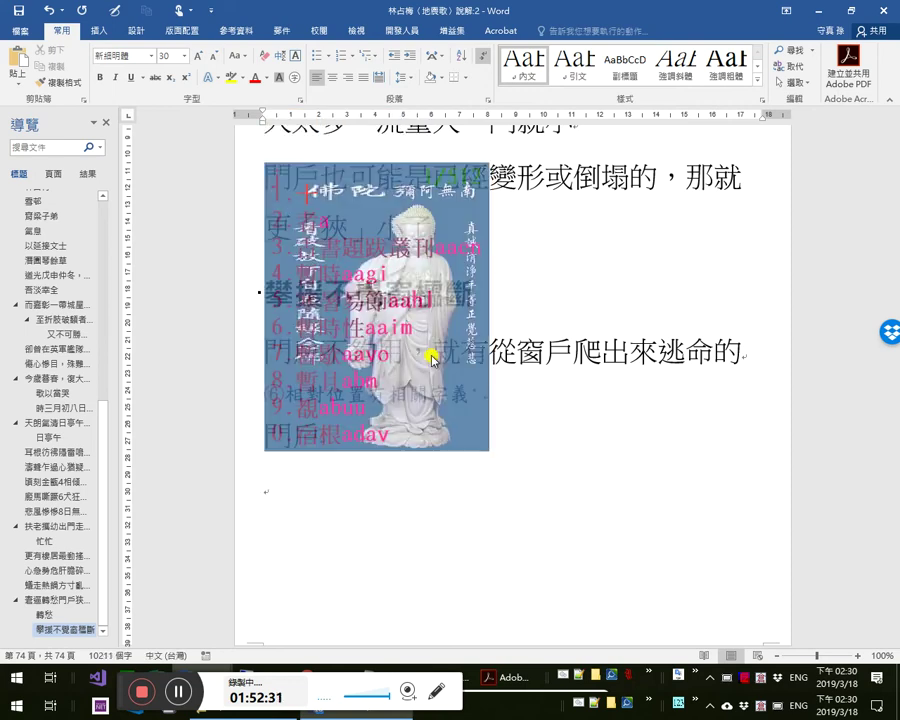
pyautogui.write('欞')
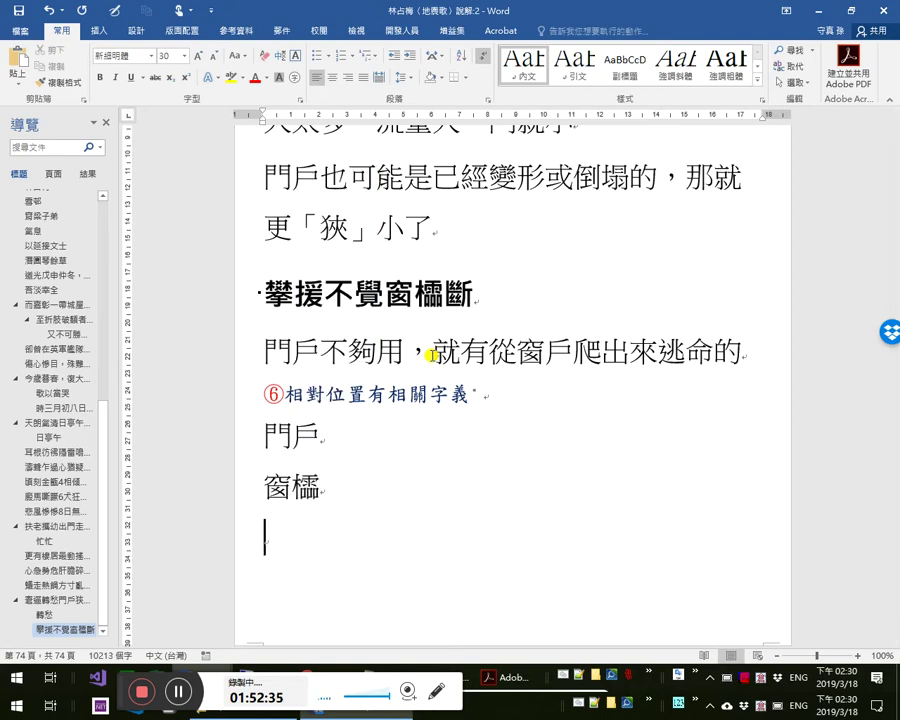
pyautogui.write('欞')
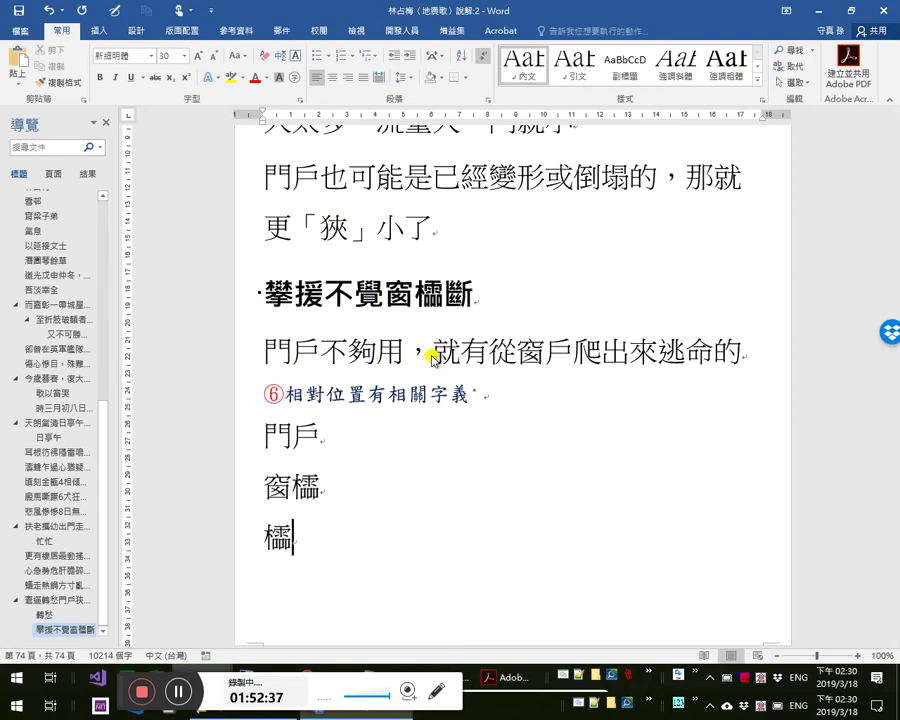
pyautogui.write(' 字形結構兼音義  秝')
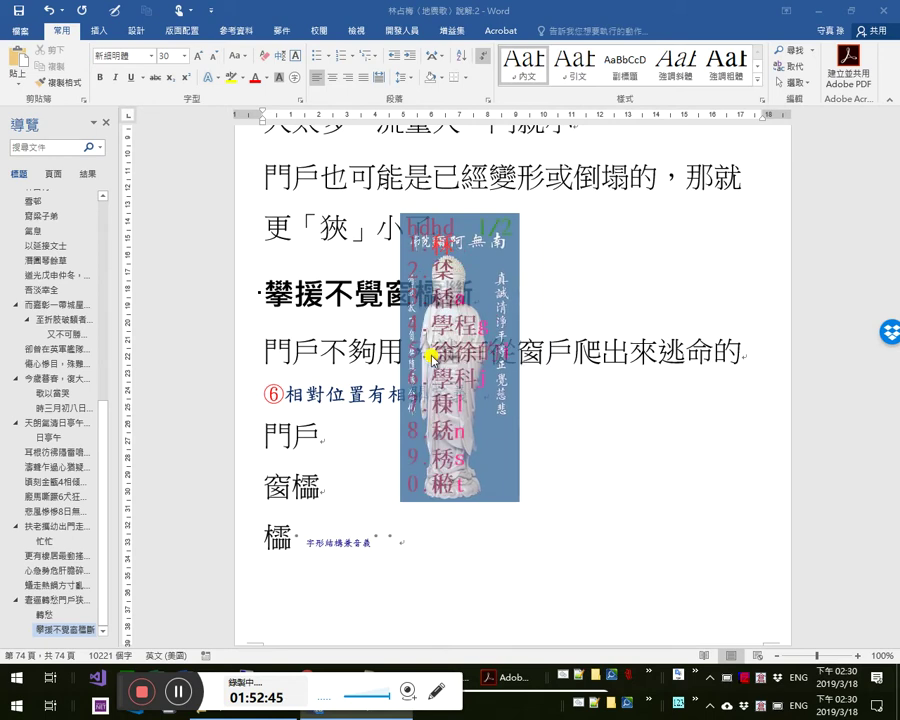
# - Add the example 秝安藥局 and select the 秝 character
pyautogui.press('7')
pyautogui.hotkey('shift', 'Left')
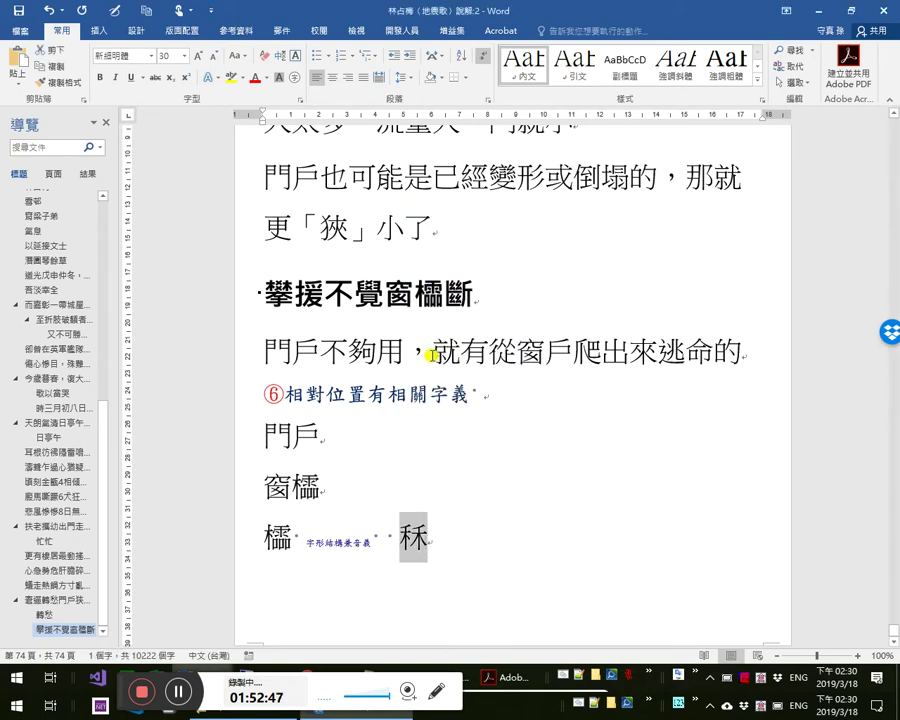
pyautogui.press('Right')
pyautogui.write('安藥局')
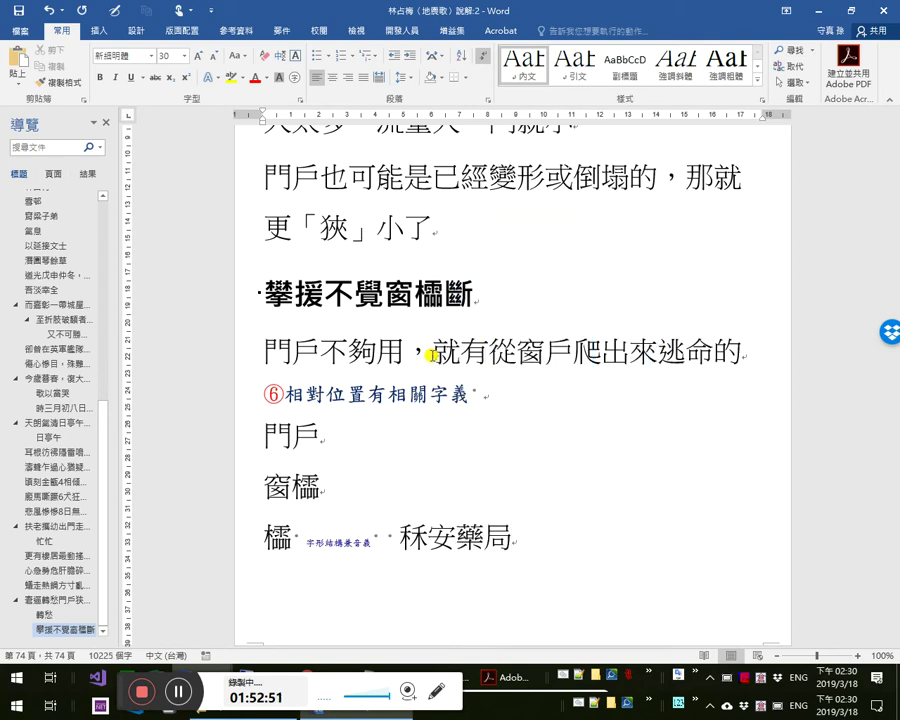
pyautogui.hotkey('shift', 'Left')
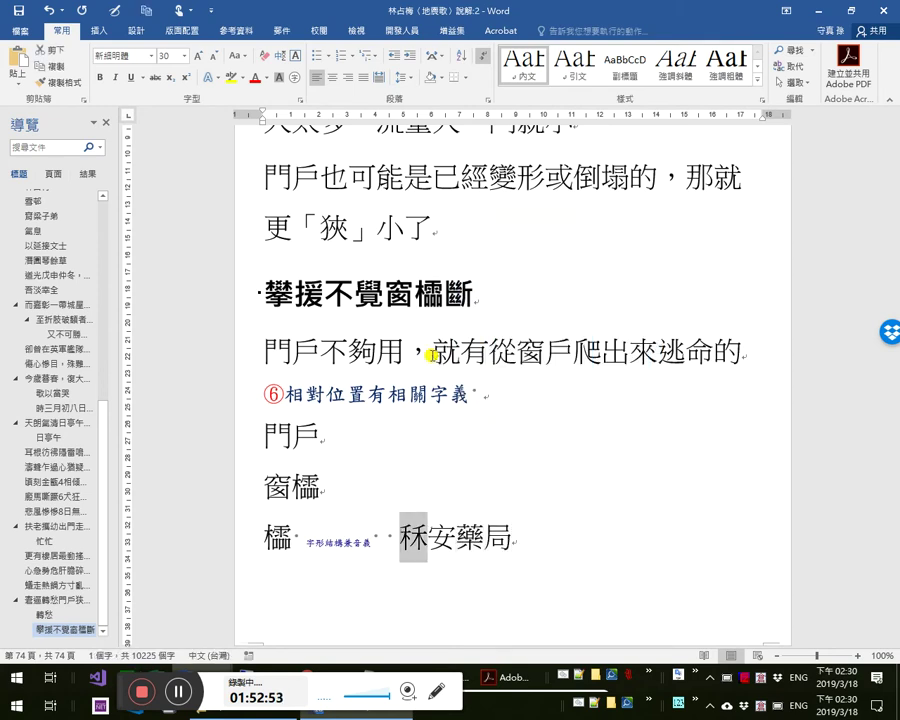
pyautogui.hotkey('alt', 'Tab')
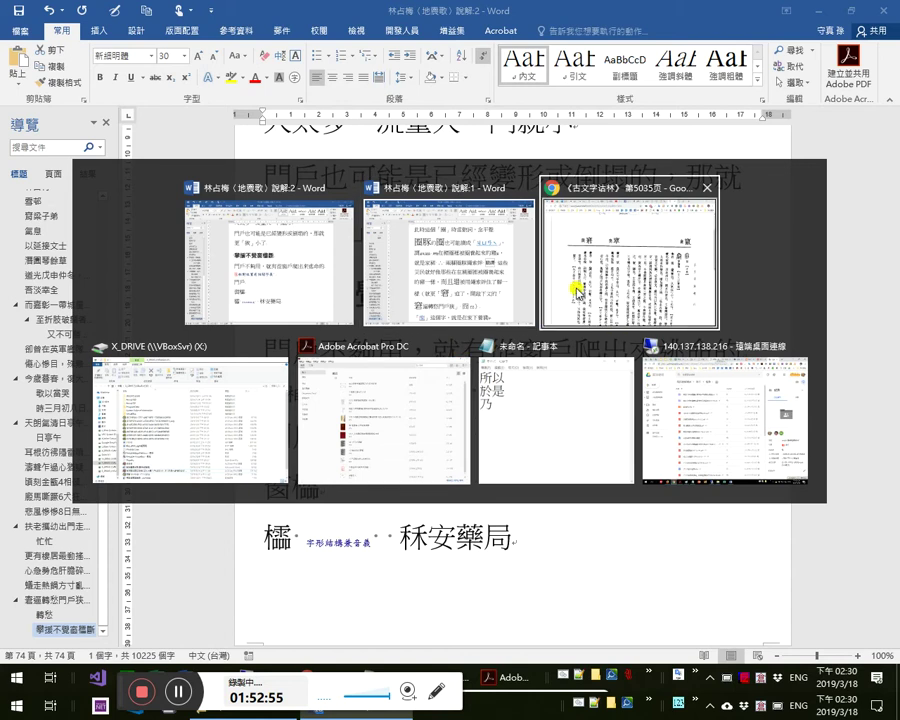
# - Search Google for 鄭身心 in a new Chrome tab
pyautogui.click(594, 178)
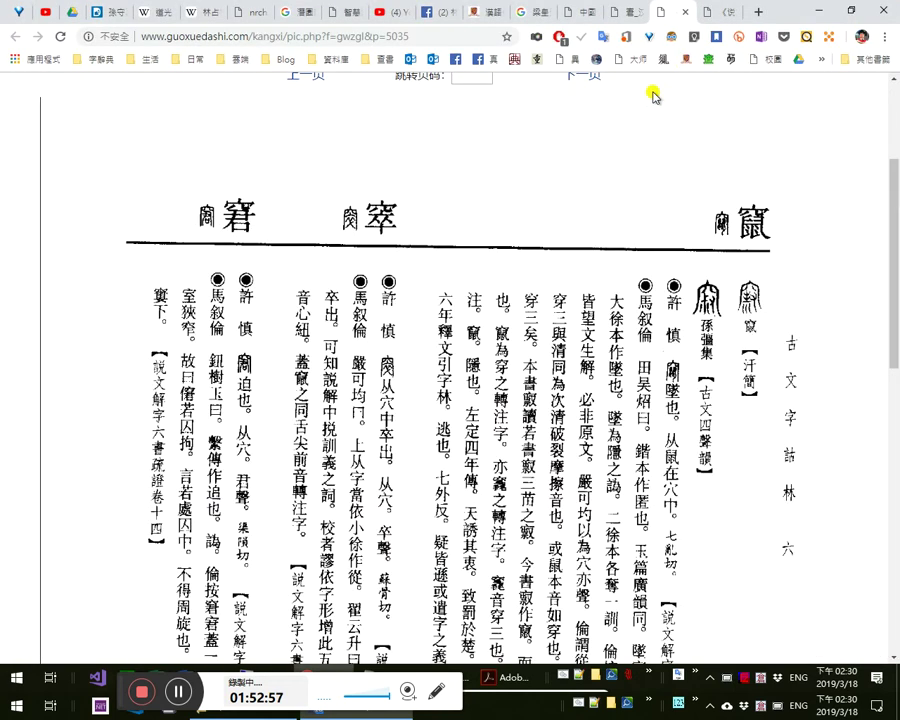
pyautogui.click(760, 17)
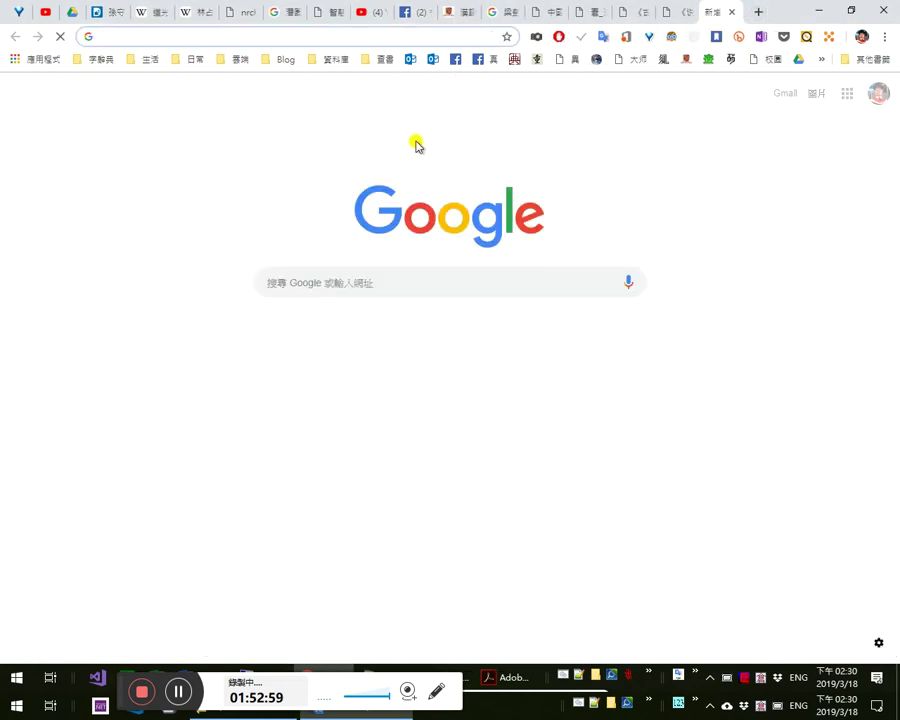
pyautogui.write('kl')
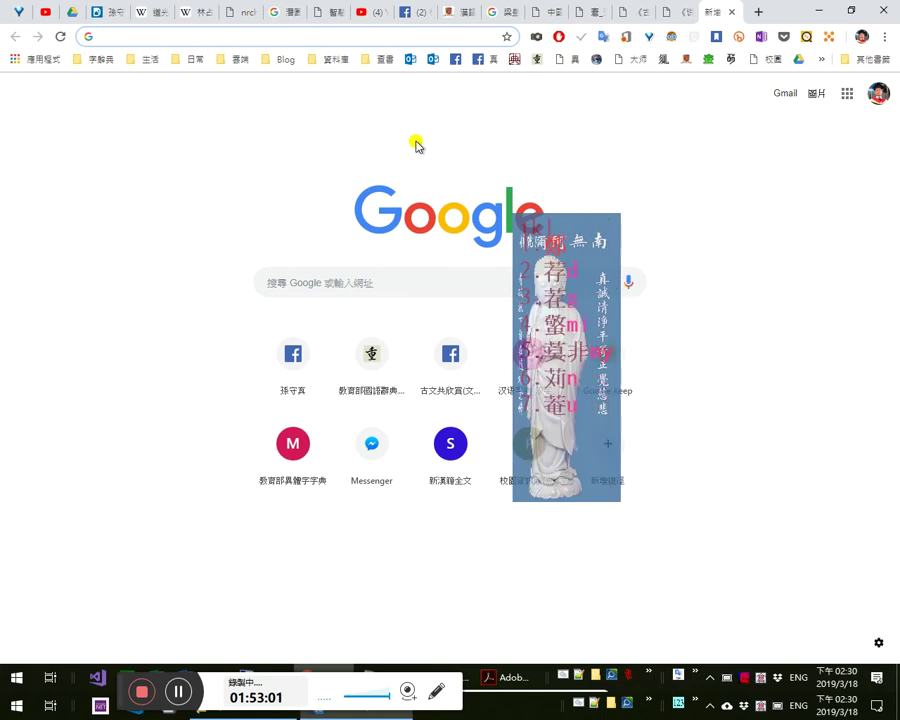
pyautogui.press('space')
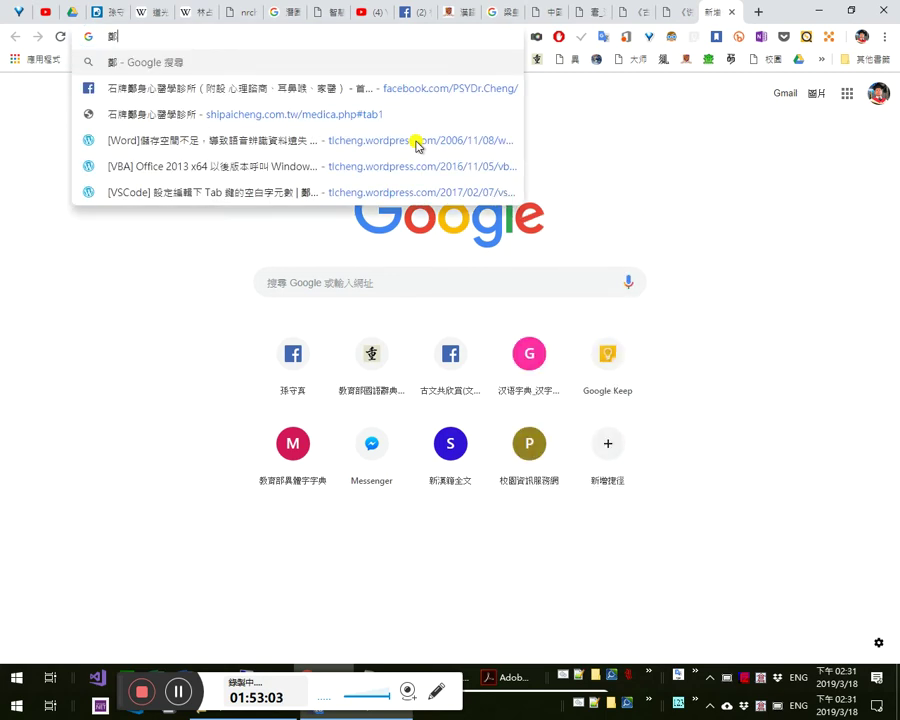
pyautogui.press('Down')
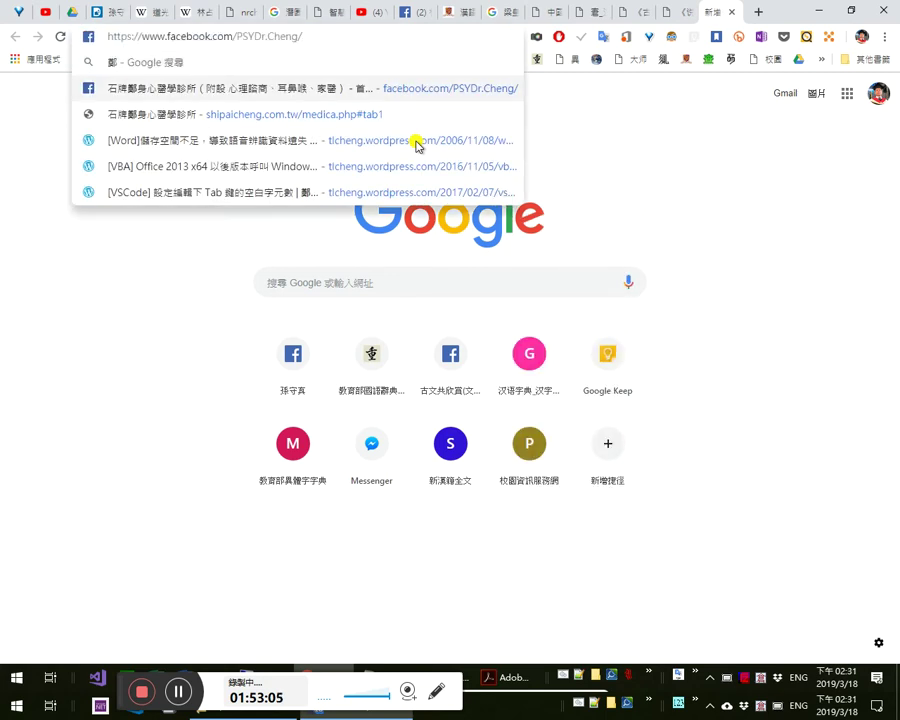
pyautogui.press('Down')
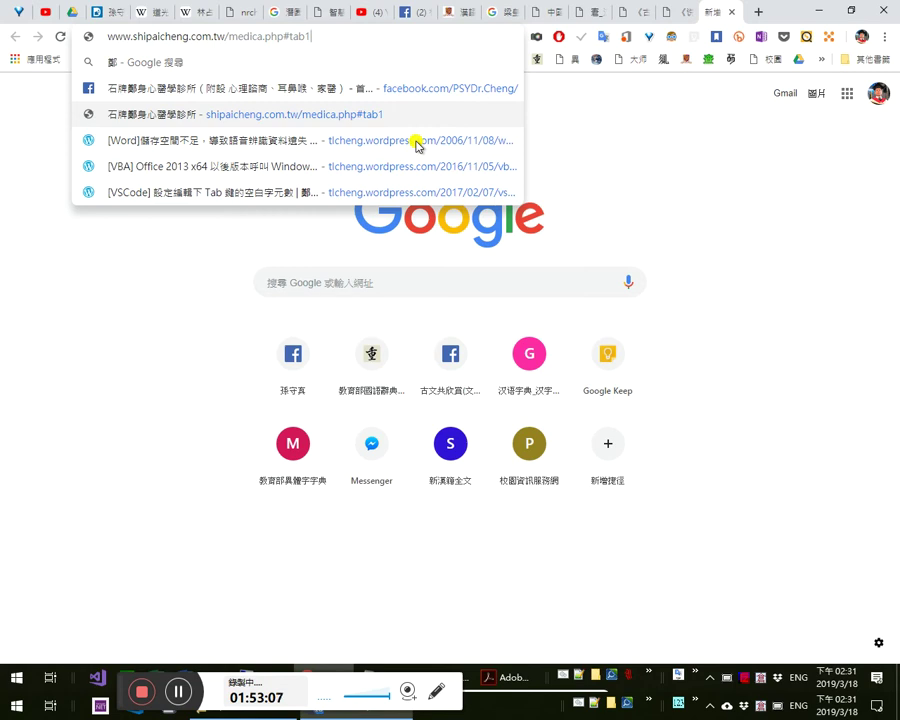
pyautogui.press('Escape')
pyautogui.write('鄭身心')
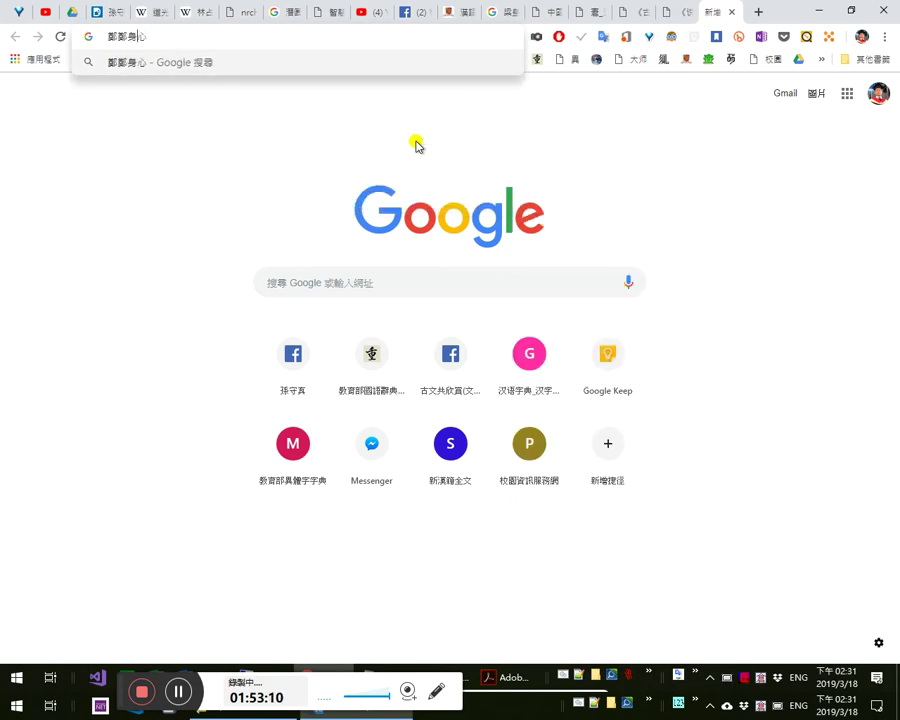
pyautogui.press('Home')
pyautogui.press('Delete')
pyautogui.press('Return')
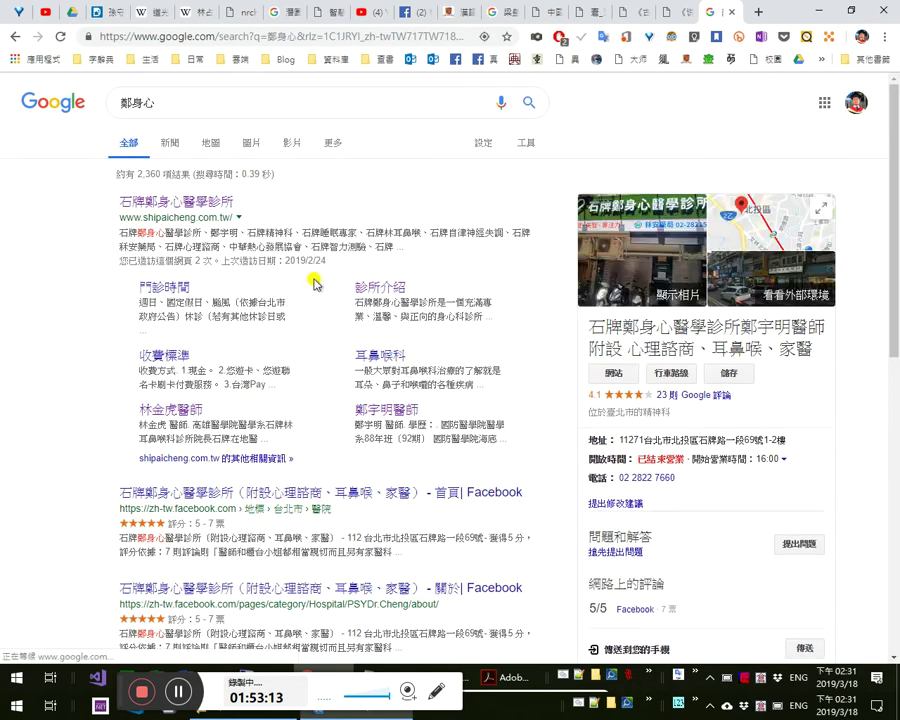
# - Open the clinic's Google Maps photos, select the page address, and return to Word
pyautogui.click(666, 241)
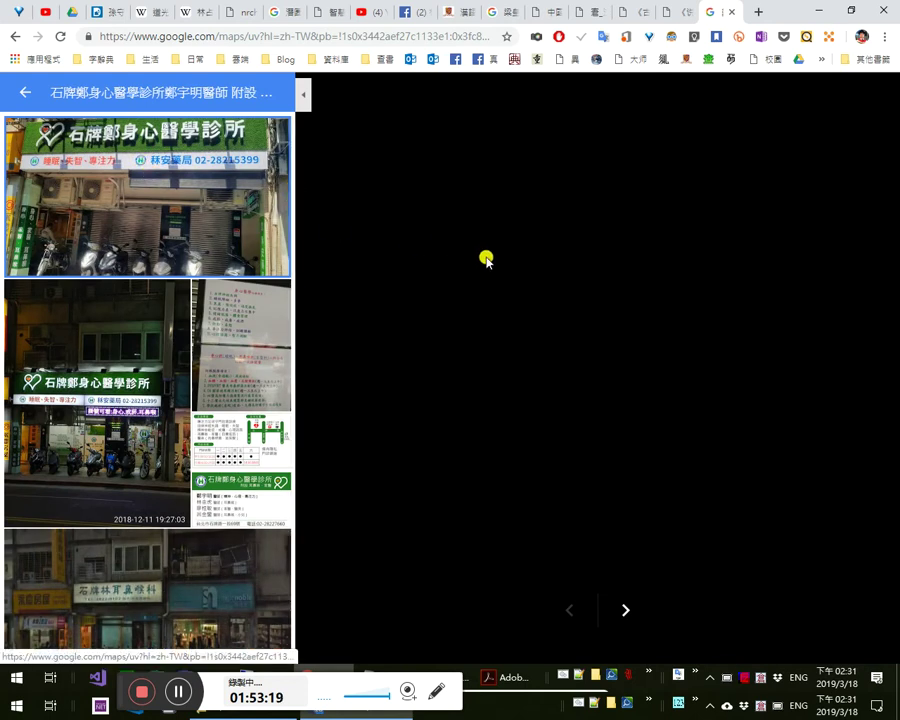
pyautogui.click(416, 38)
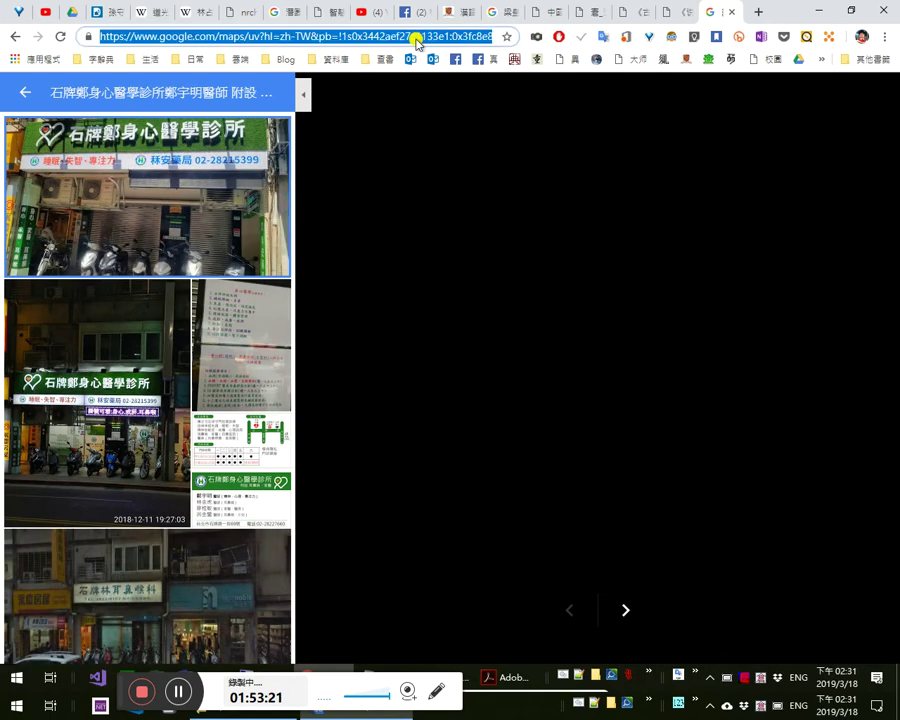
pyautogui.hotkey('alt', 'Tab')
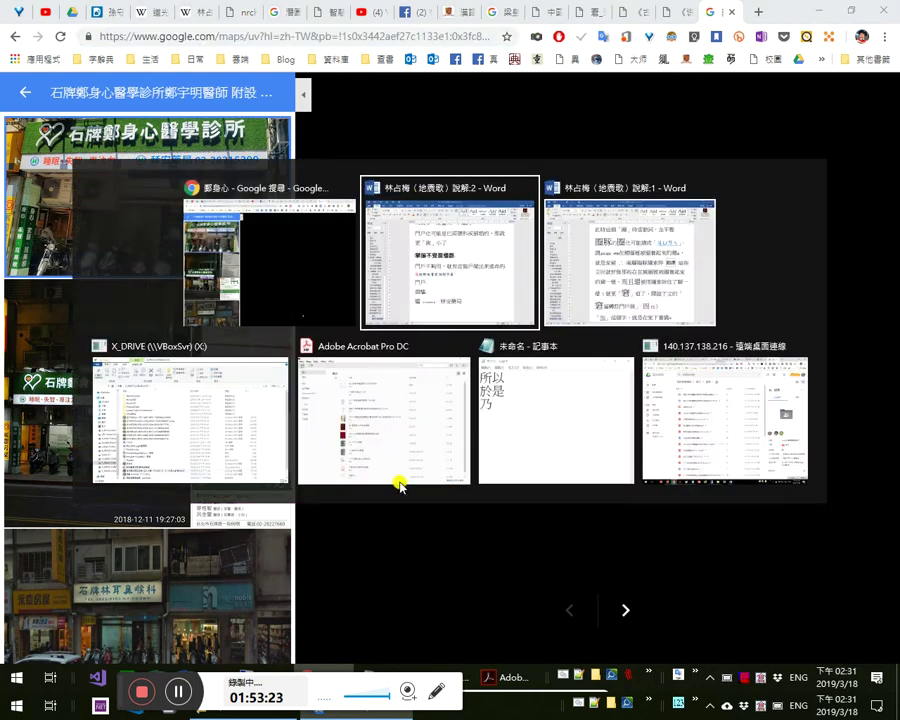
pyautogui.doubleClick(413, 535)
# - Link 秝安藥局 to the copied Google Maps address and add an empty paragraph below
pyautogui.press('Left')
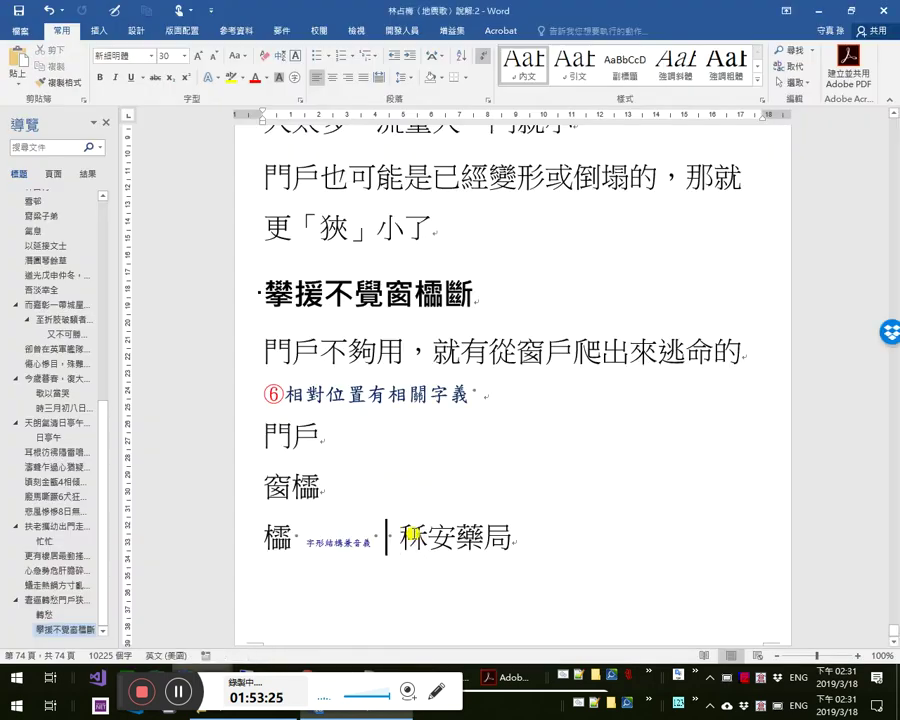
pyautogui.hotkey('shift', 'End')
pyautogui.hotkey('ctrl', 'k')
pyautogui.hotkey('ctrl', 'v')
pyautogui.press('Return')
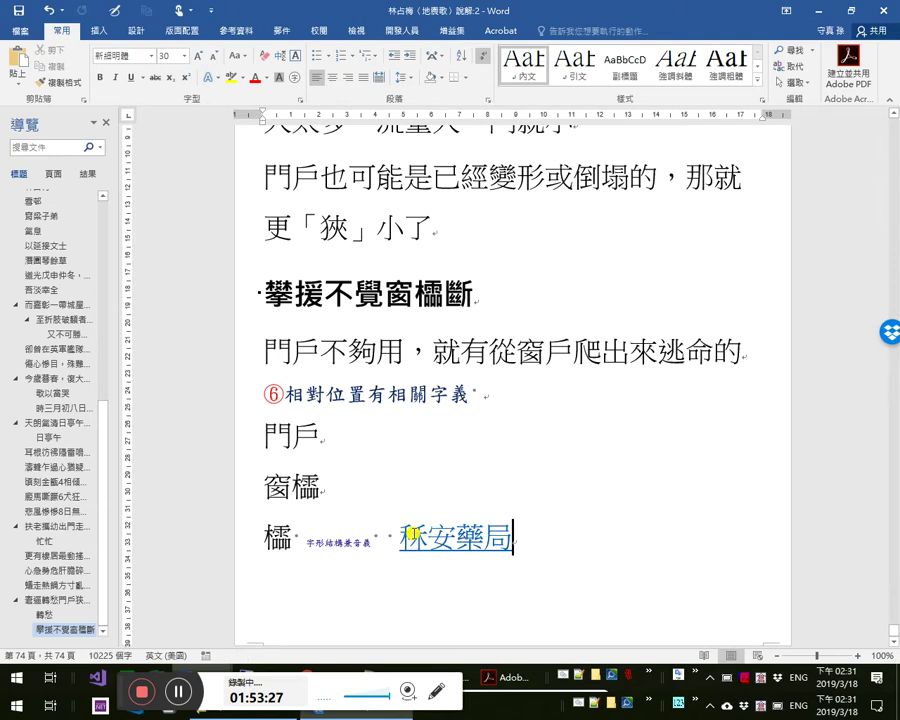
pyautogui.press('Return')
# - Begin the note after the link with 原來, the character 秝, and 就在「
pyautogui.click(549, 551)
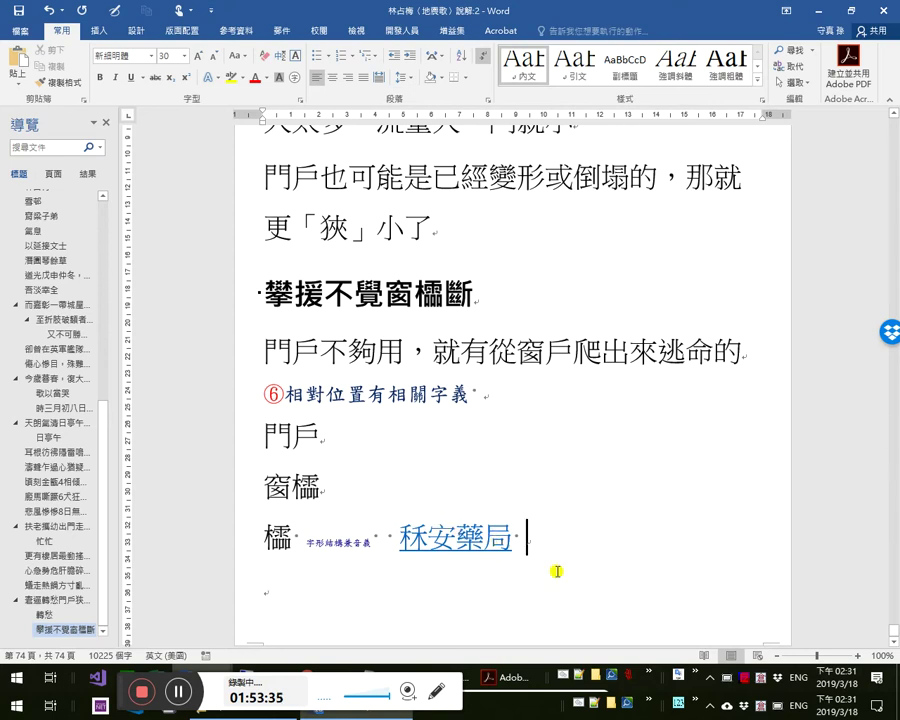
pyautogui.write('原來')
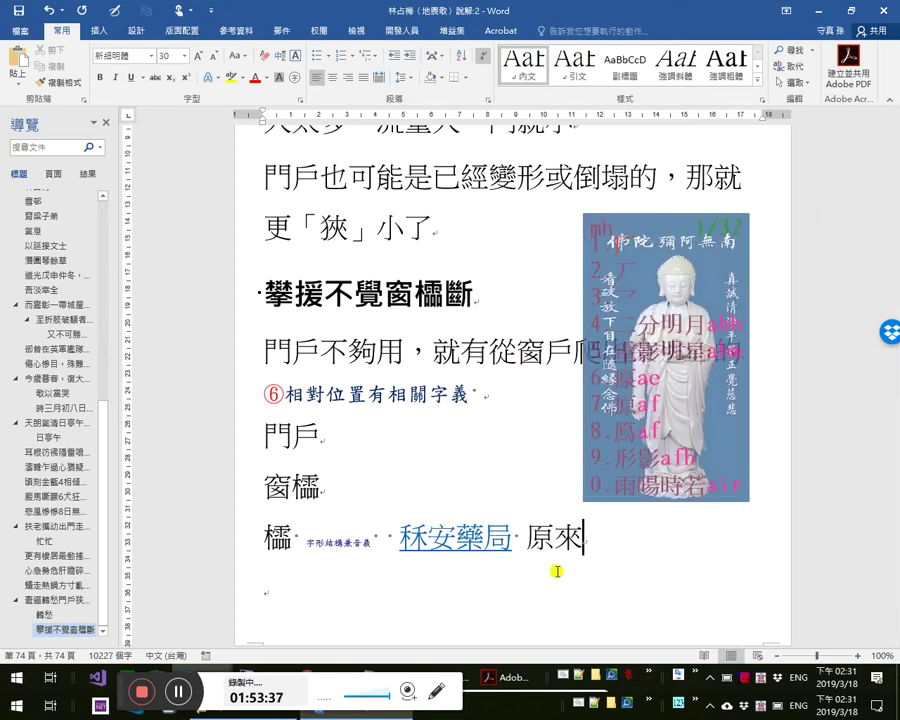
pyautogui.press('Escape')
pyautogui.write('hd')
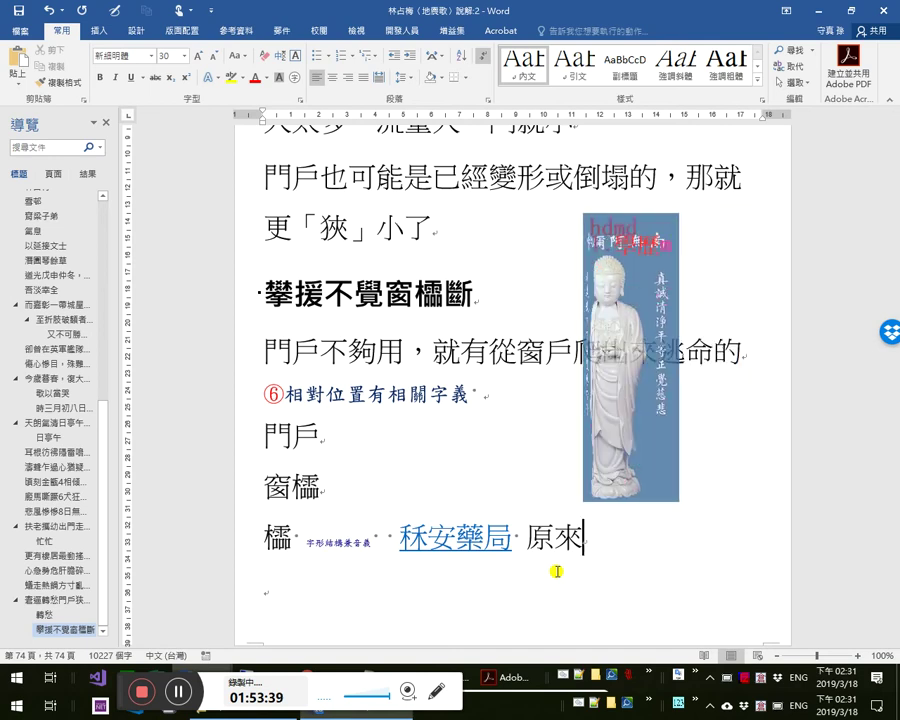
pyautogui.write('hd')
pyautogui.press('space')
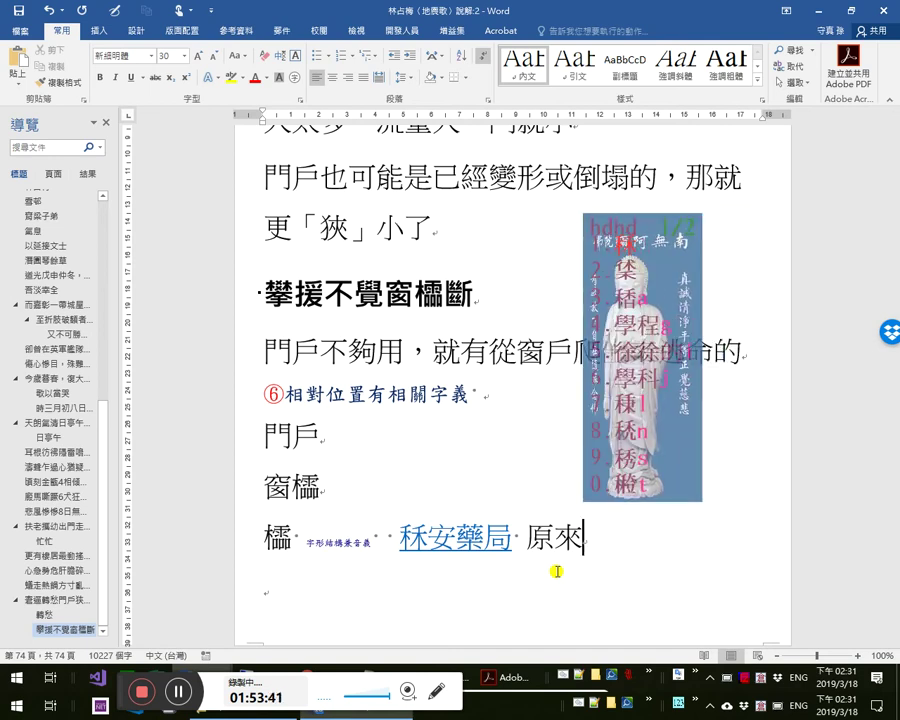
pyautogui.press('1')
pyautogui.press('Down')
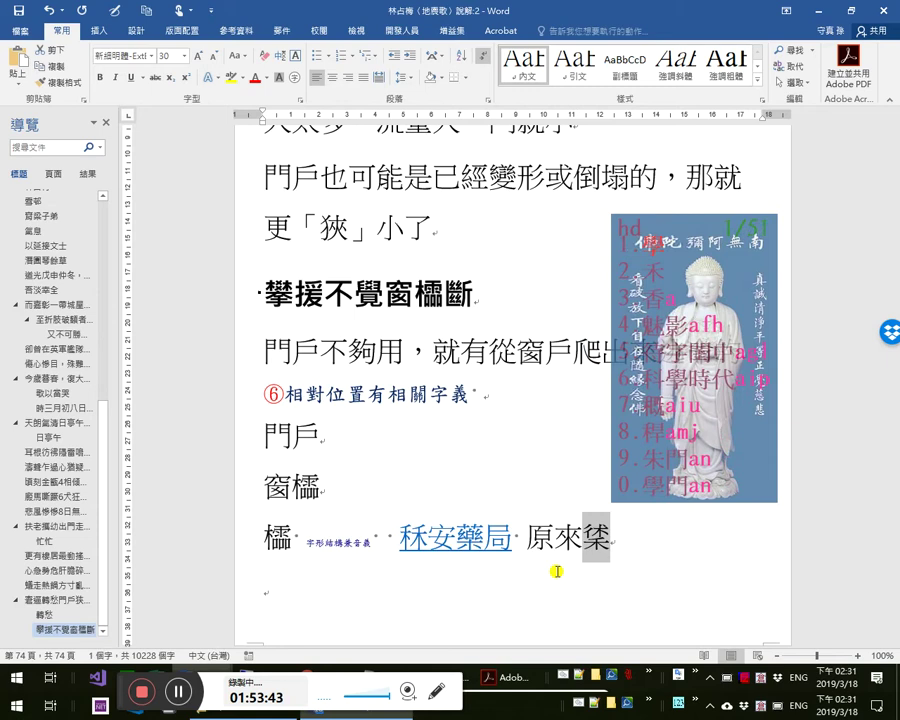
pyautogui.write('2就')
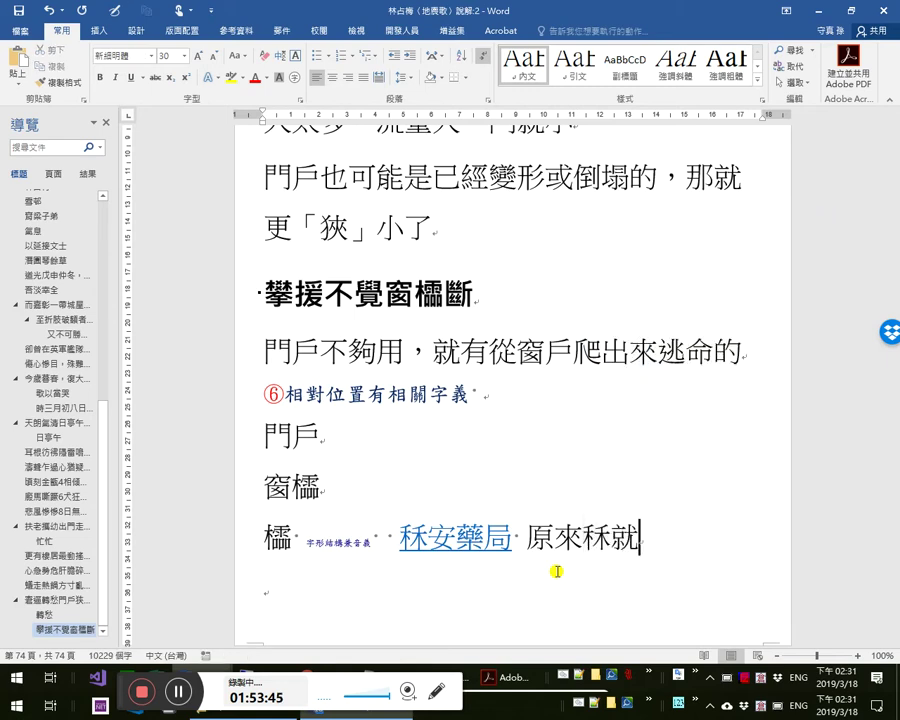
pyautogui.write('在')
pyautogui.write('「')
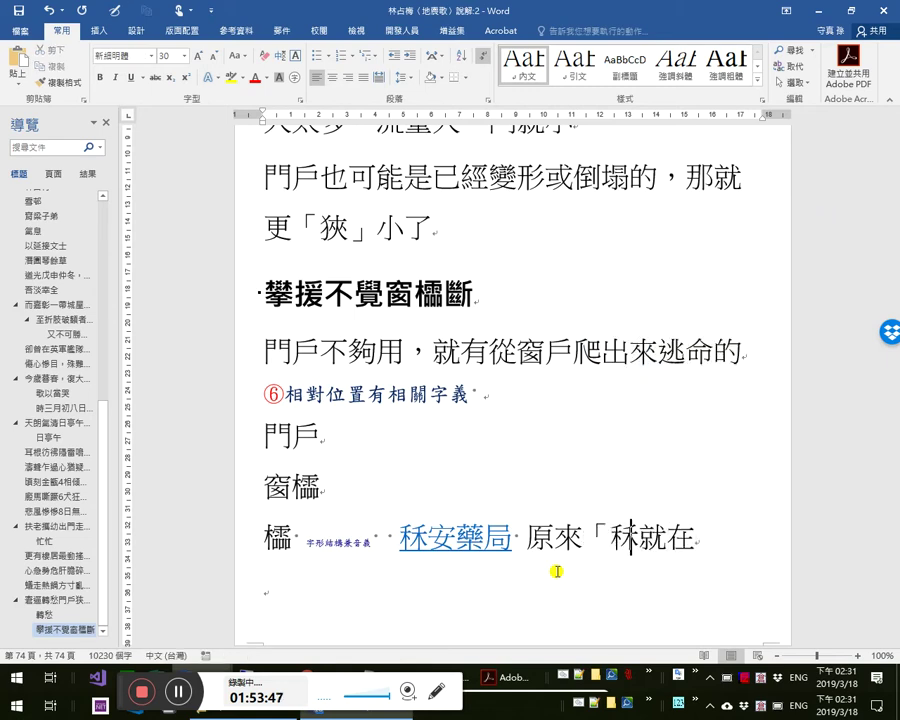
# - Bracket 秝 as 「秝」 and continue with 「歷、曆這些常用字之中」的字形結構
pyautogui.press('Right')
pyautogui.write('」')
pyautogui.press('End')
pyautogui.write('「mdm')
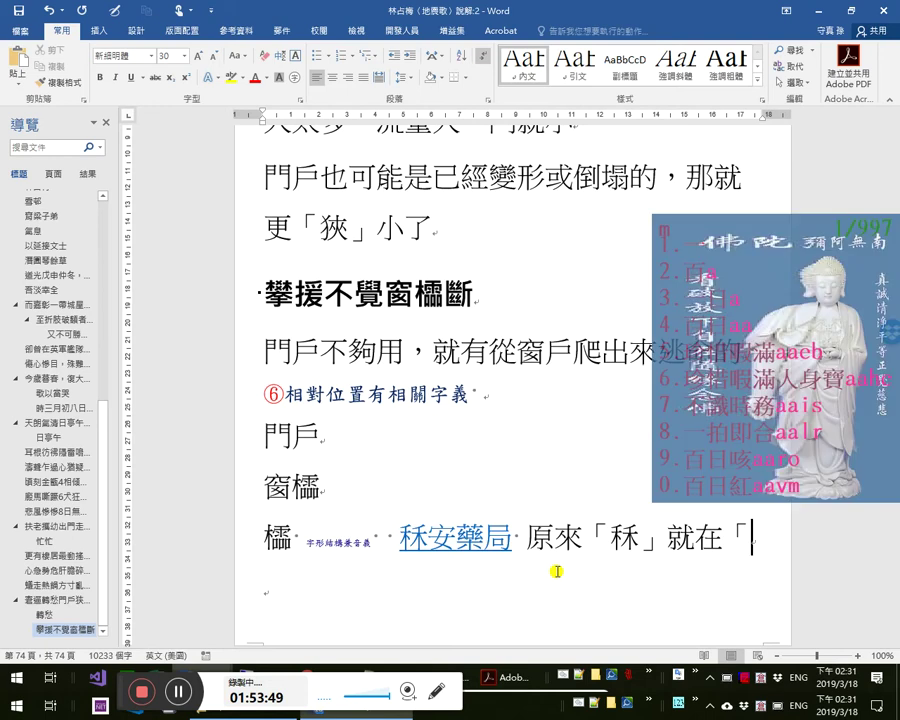
pyautogui.press('BackSpace')
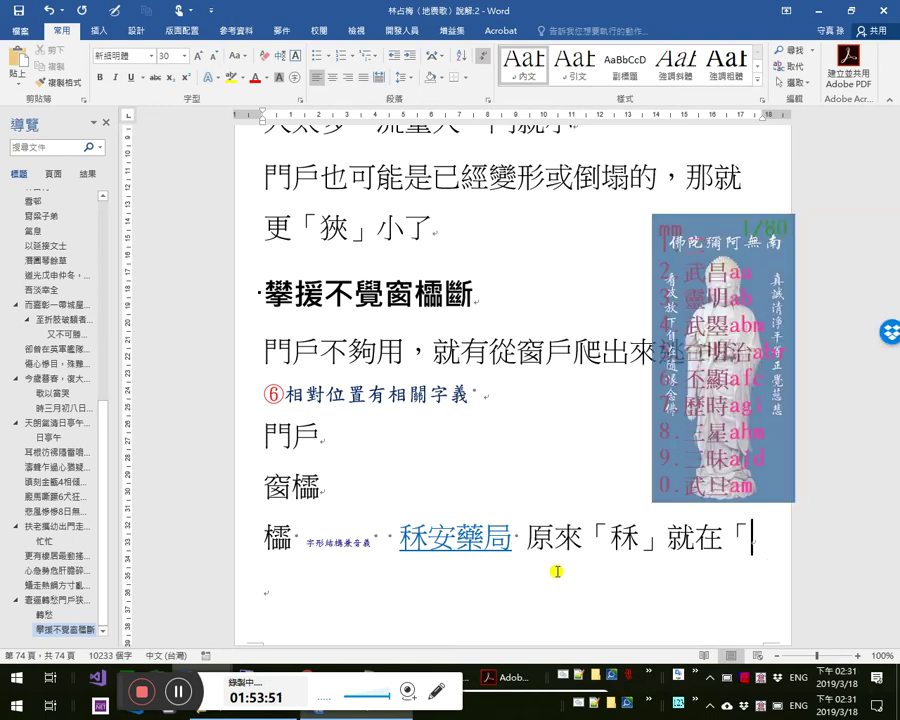
pyautogui.press('space')
pyautogui.write('、mdh')
pyautogui.press('BackSpace')
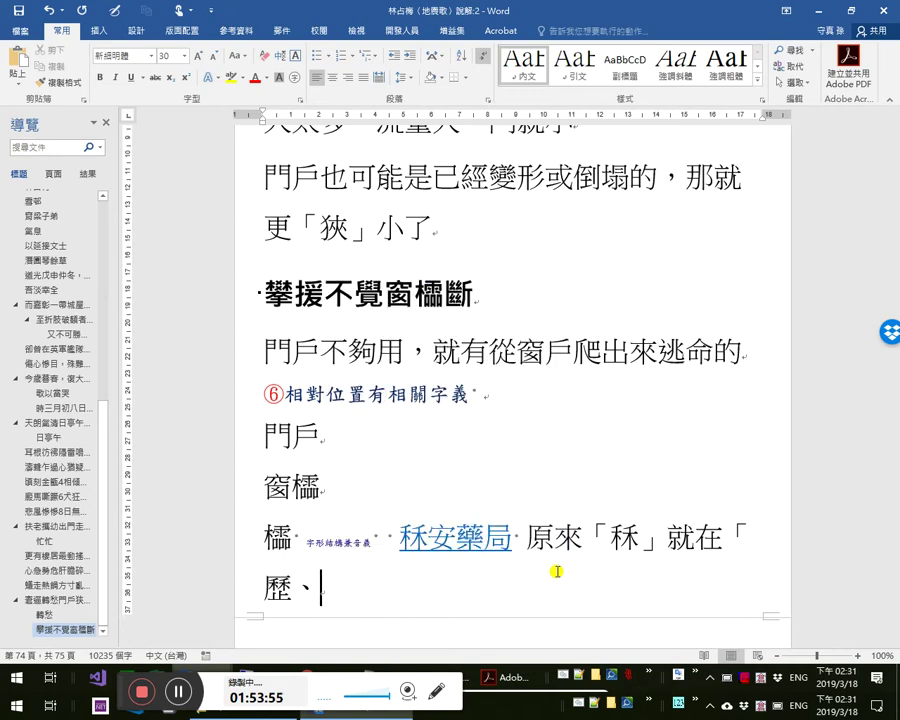
pyautogui.write('曆')
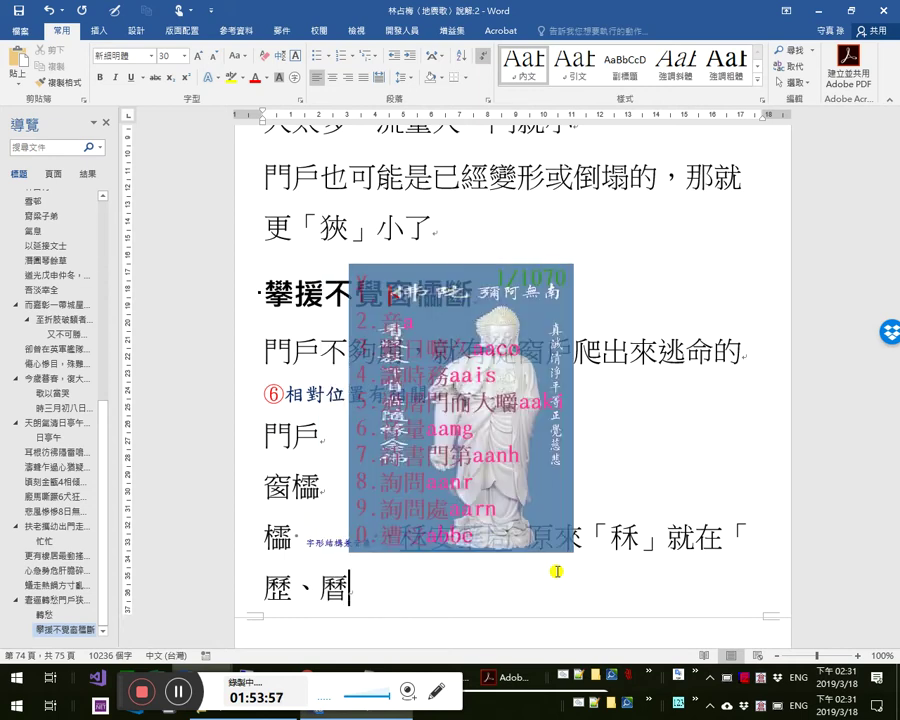
pyautogui.write('這些常用字之中')
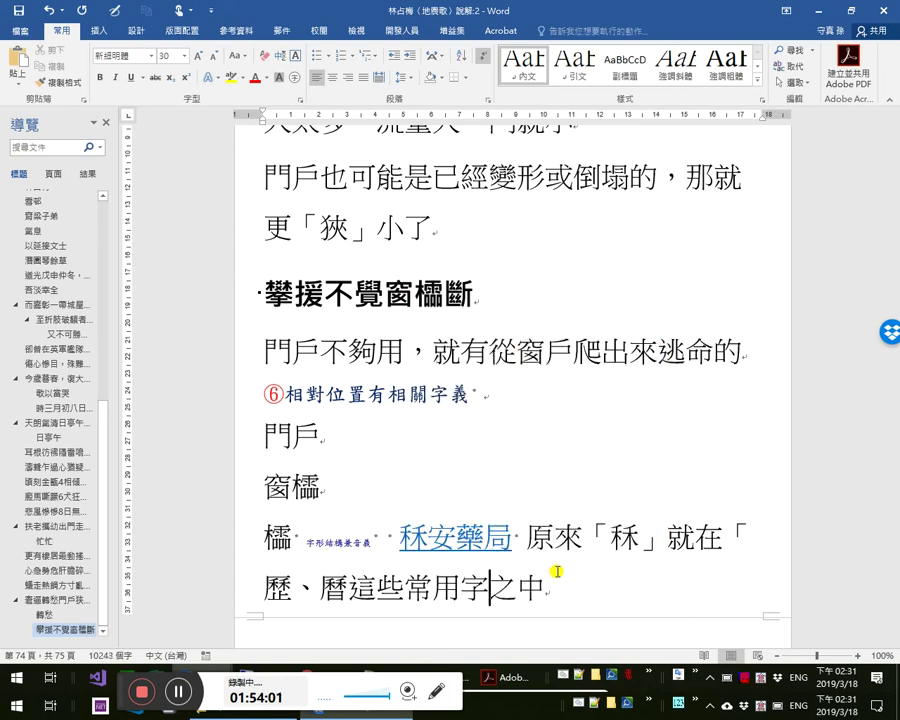
pyautogui.write('」')
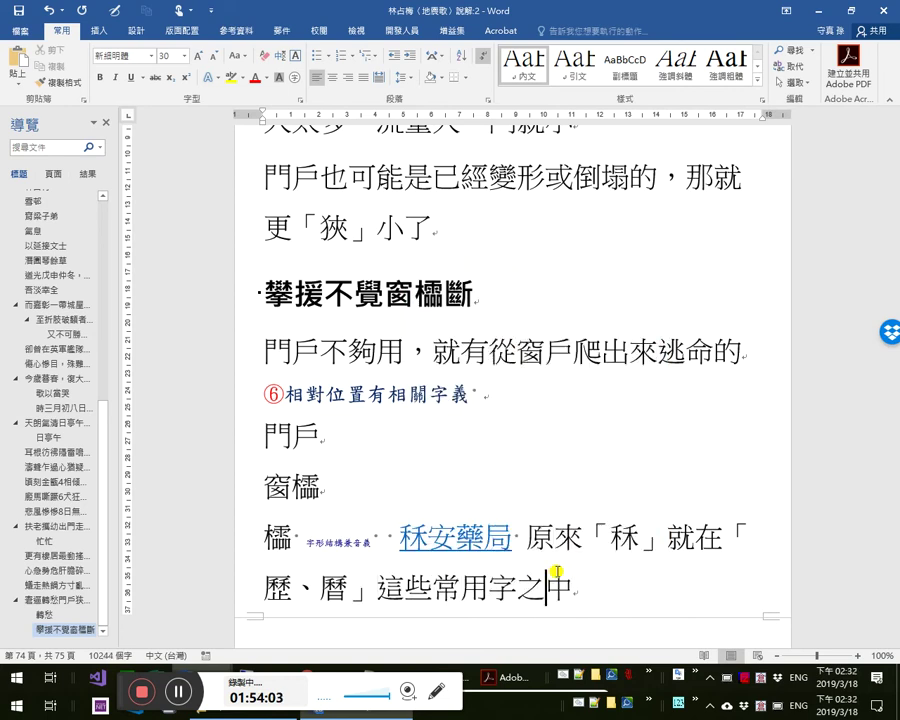
pyautogui.write('的')
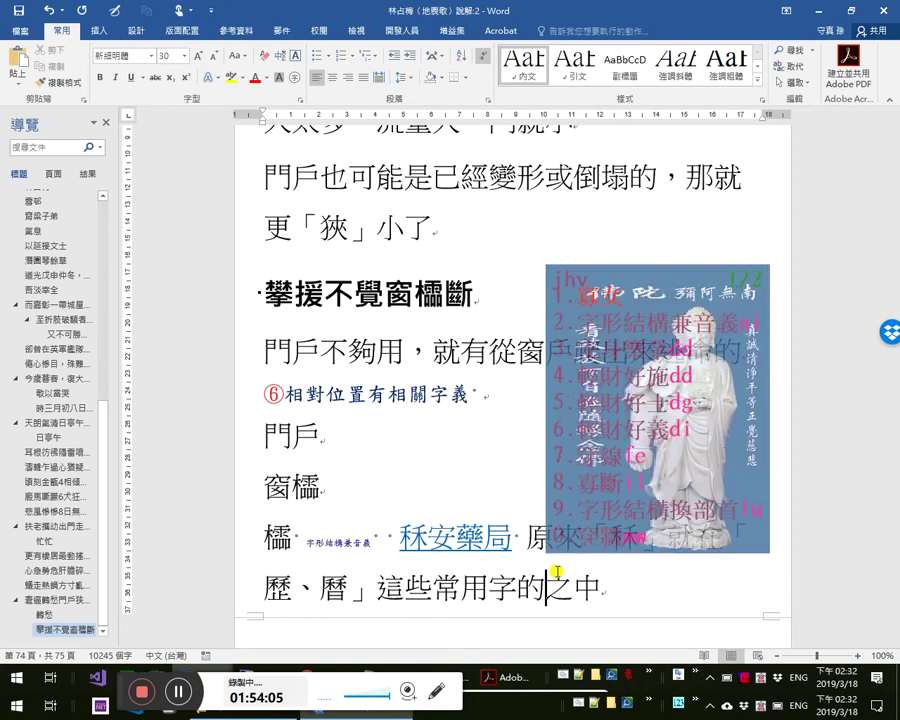
pyautogui.write('字形結構')
# - Select the note from 秝安藥局 to the sentence end and shrink it two steps to 28 pt
pyautogui.press('Left')
pyautogui.press('Left')
pyautogui.press('Down')
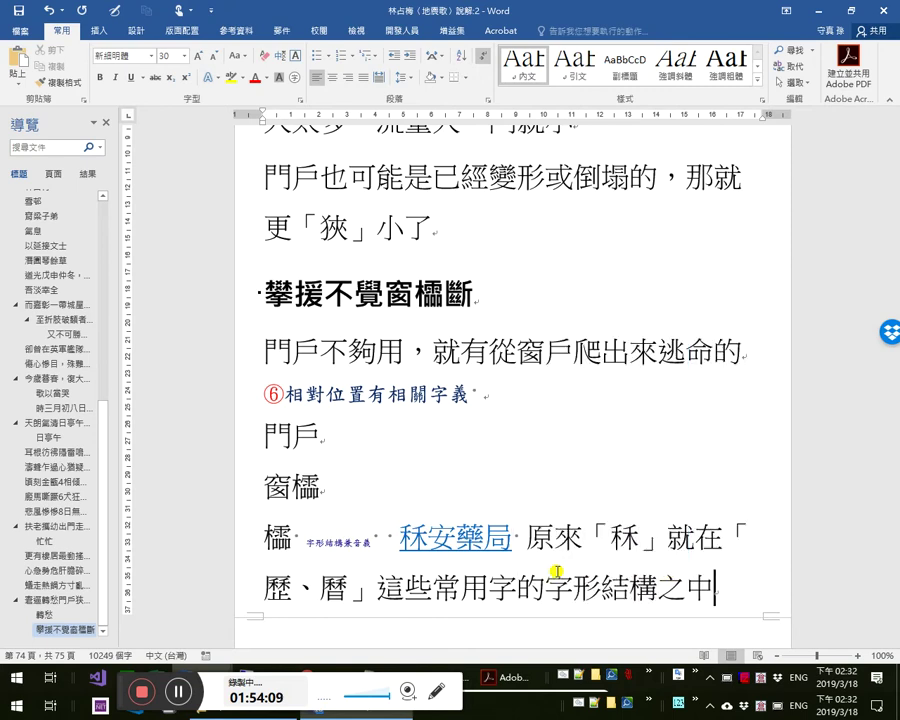
pyautogui.press('Down')
pyautogui.press('Up')
pyautogui.press('Up')
pyautogui.press('Right')
pyautogui.press('Right')
pyautogui.press('Right')
pyautogui.press('Right')
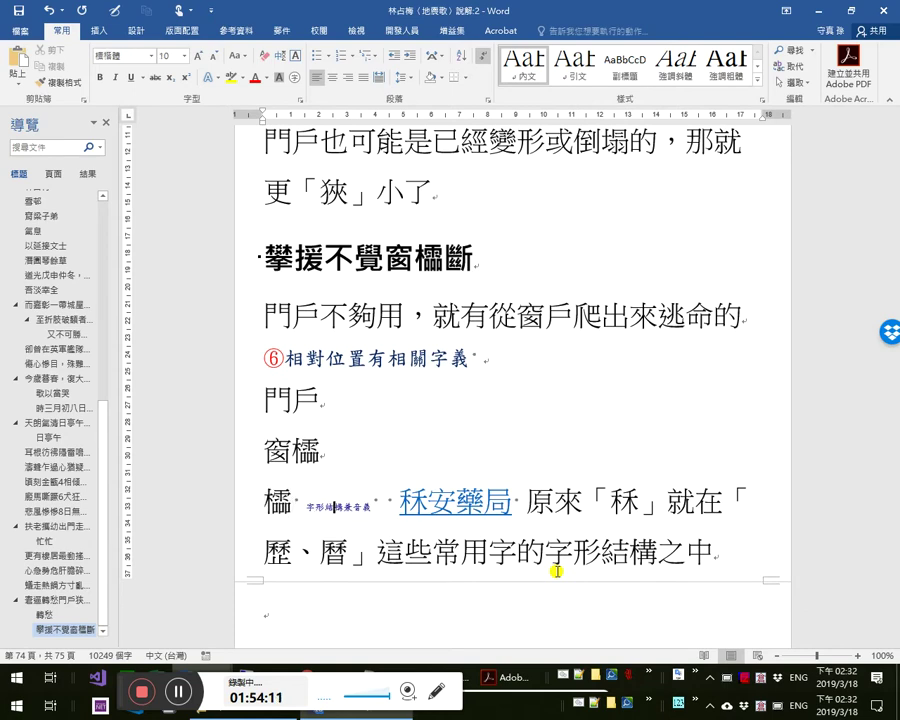
pyautogui.press('Right')
pyautogui.press('Right')
pyautogui.hotkey('shift', 'Down')
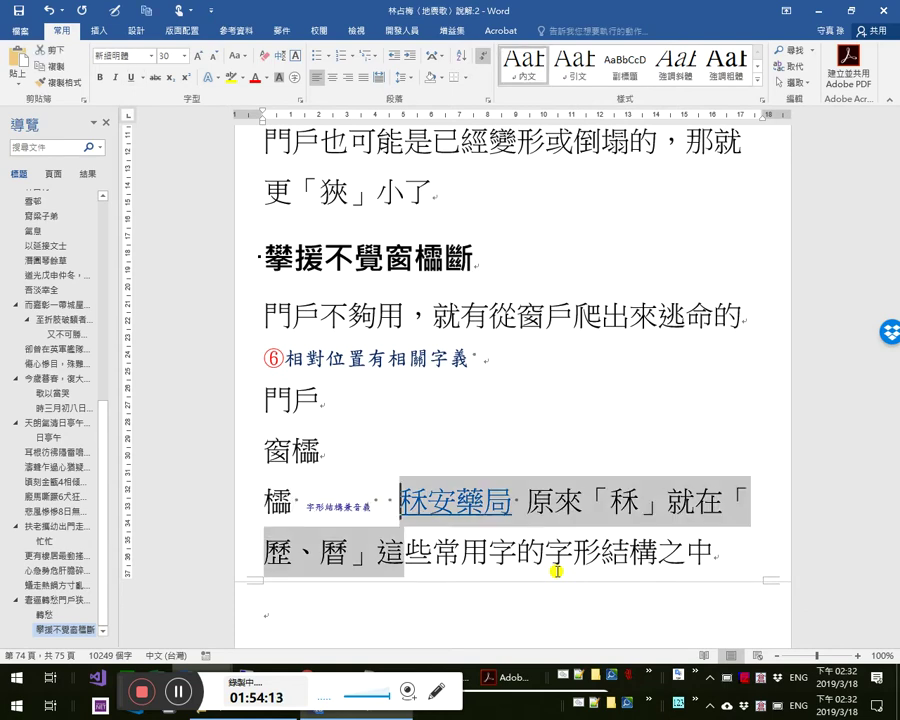
pyautogui.hotkey('shift', 'End')
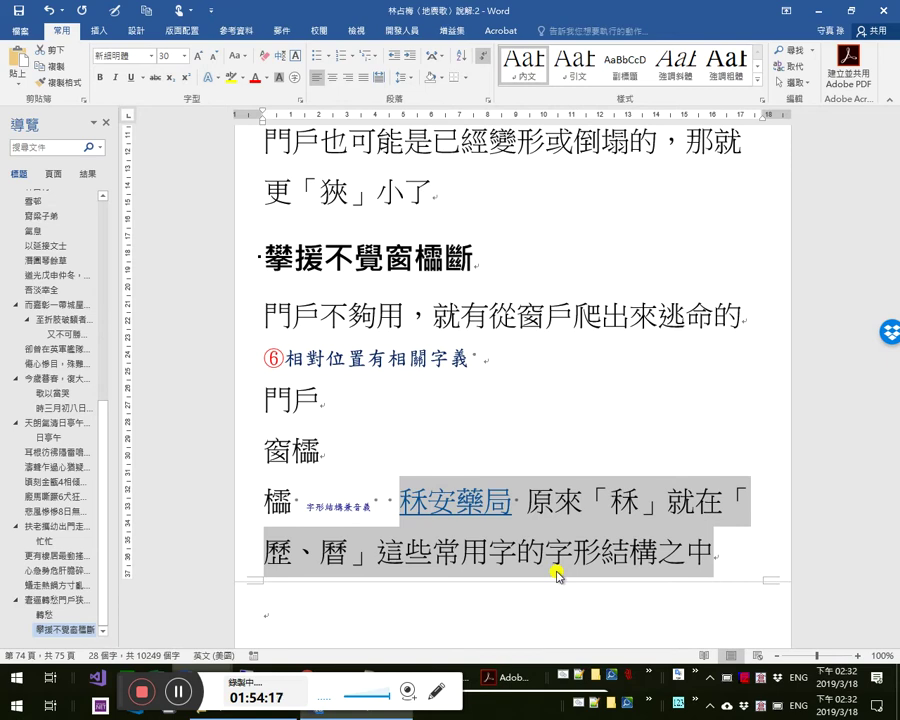
pyautogui.hotkey('ctrl', 'shift', ',')
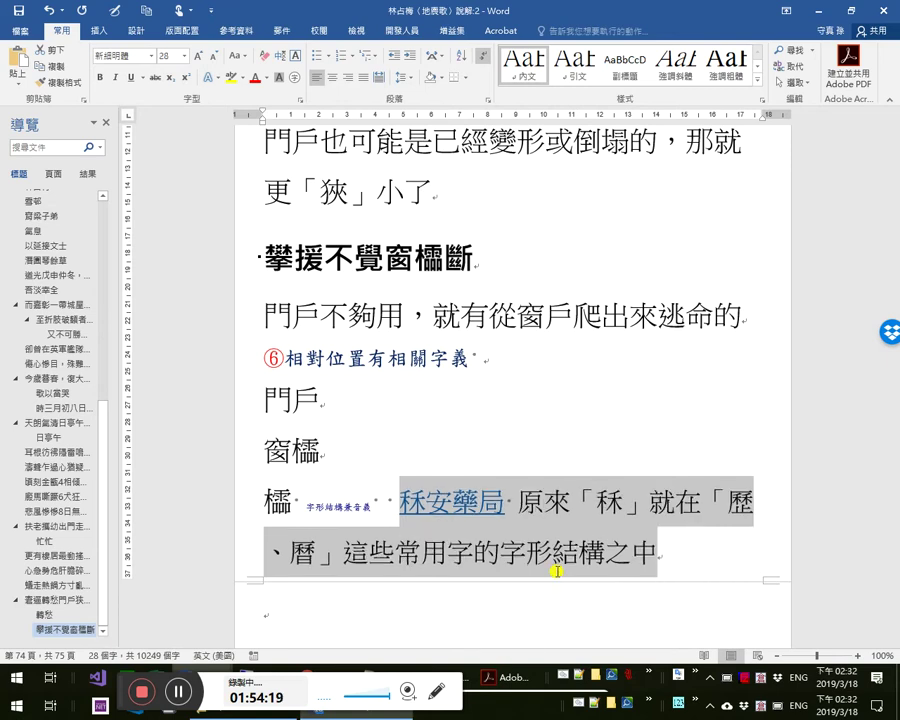
pyautogui.hotkey('ctrl', 'shift', ',')
pyautogui.click(555, 571)
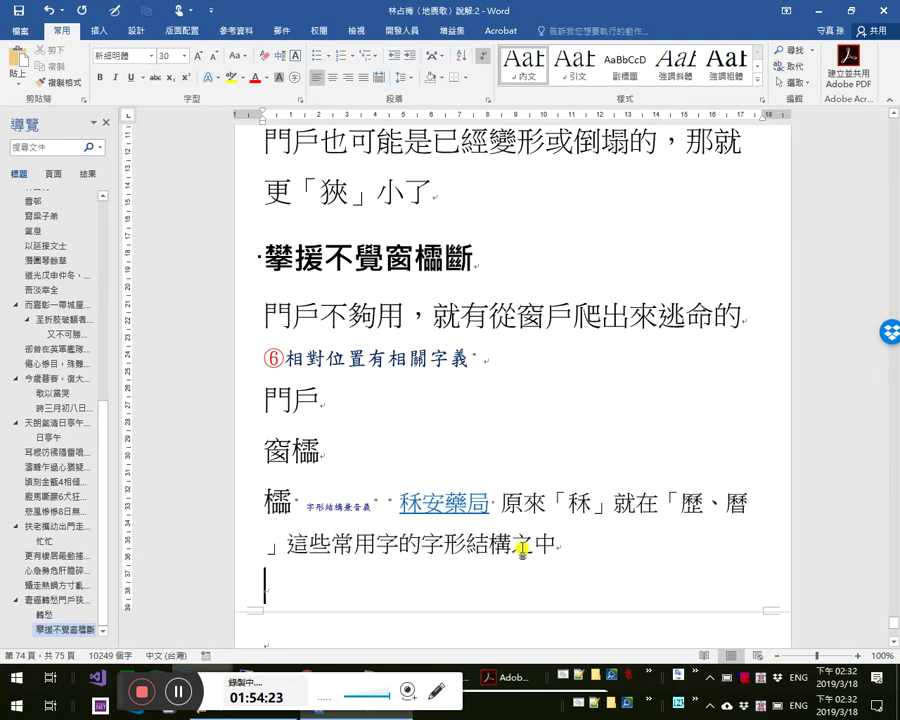
# - Paste the 有邊讀邊 phrase on the empty line and delete the leading 3
pyautogui.scroll(-1, 521, 548)
pyautogui.write('mb')
pyautogui.press('BackSpace')
pyautogui.press('BackSpace')
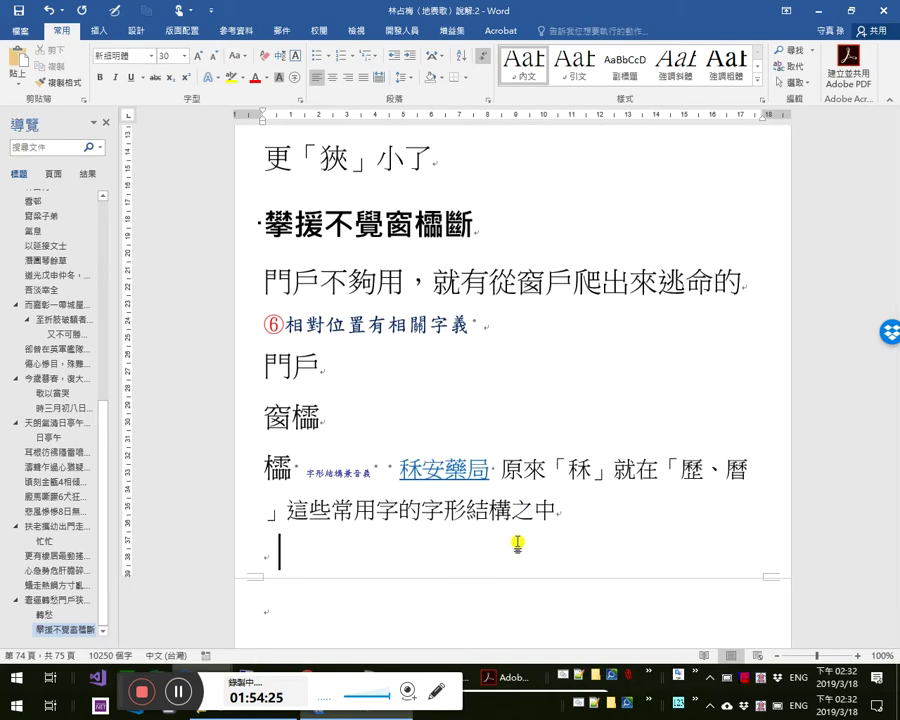
pyautogui.write('ksy')
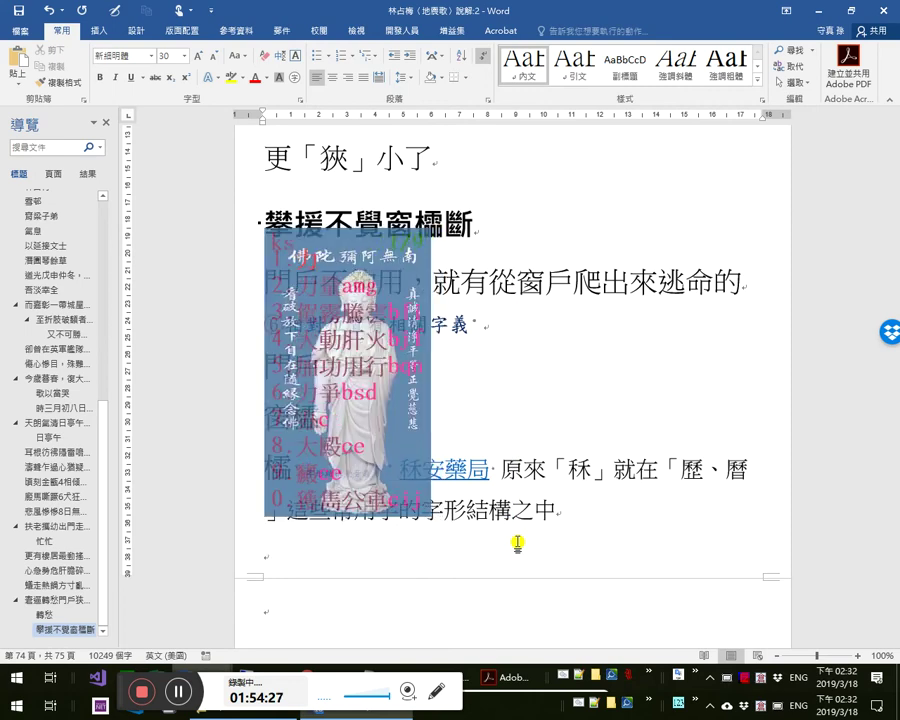
pyautogui.press('Escape')
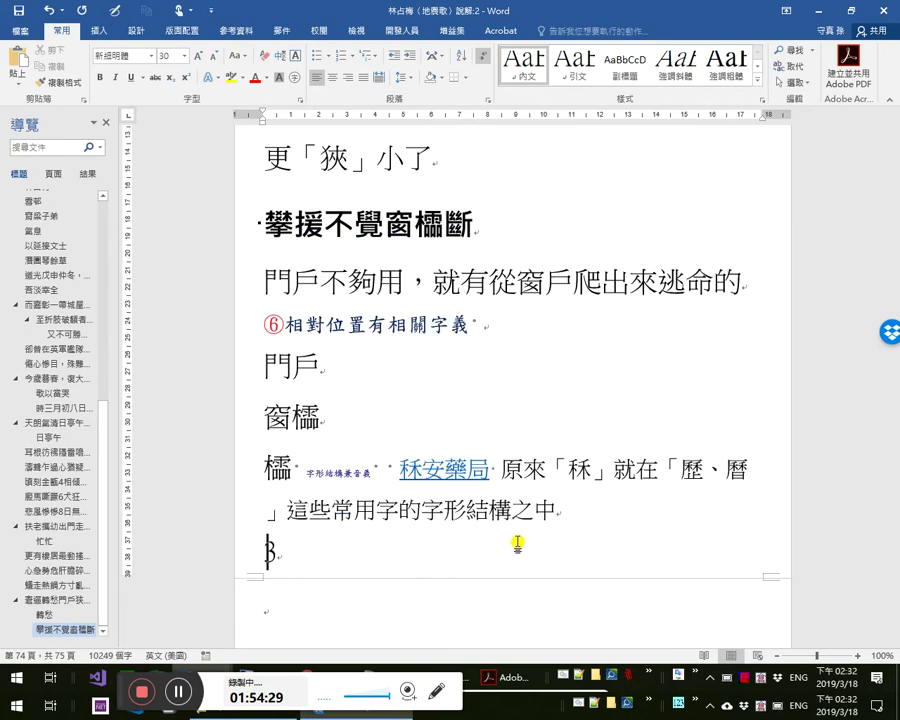
pyautogui.write('3 有邊讀邊讀邊')
pyautogui.press('Delete')
pyautogui.press('Delete')
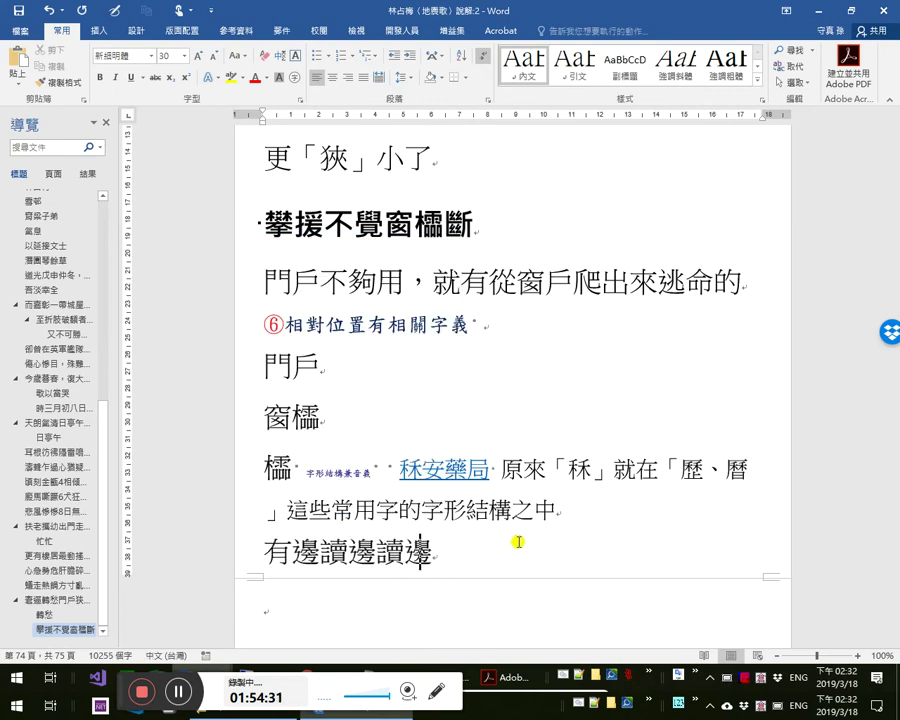
# - Remove the stray typed letters and restart the Chinese input method
pyautogui.write('kk')
pyautogui.press('BackSpace')
pyautogui.press('BackSpace')
pyautogui.write('k')
pyautogui.press('BackSpace')
pyautogui.write('k')
pyautogui.press('BackSpace')
pyautogui.hotkey('ctrl', 'alt', 'r')
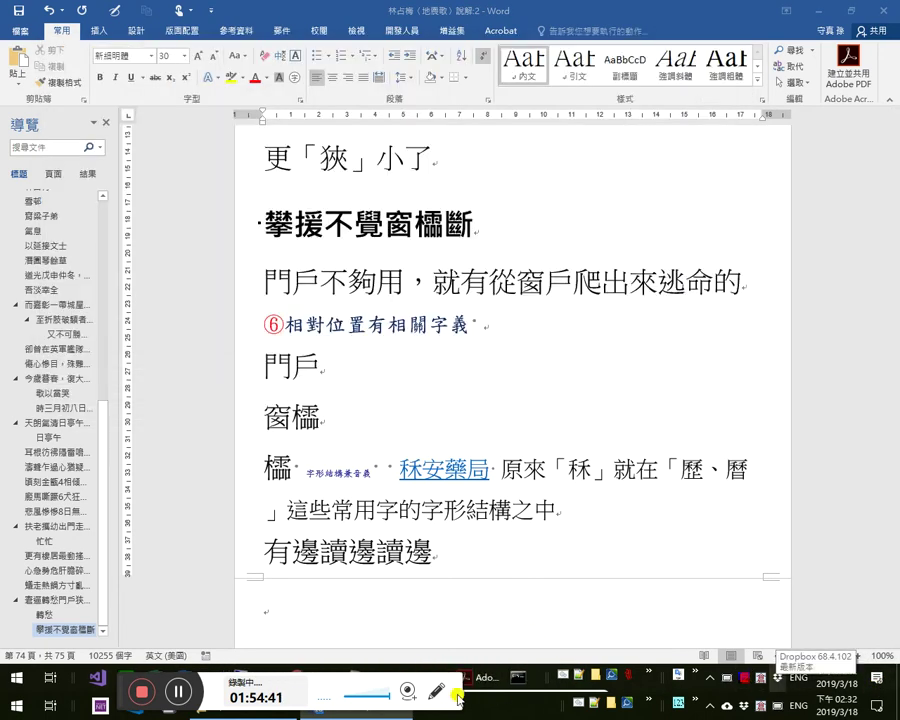
# - Add 櫺 at the line start, make it read 讀右邊, and append 霝
pyautogui.click(267, 551)
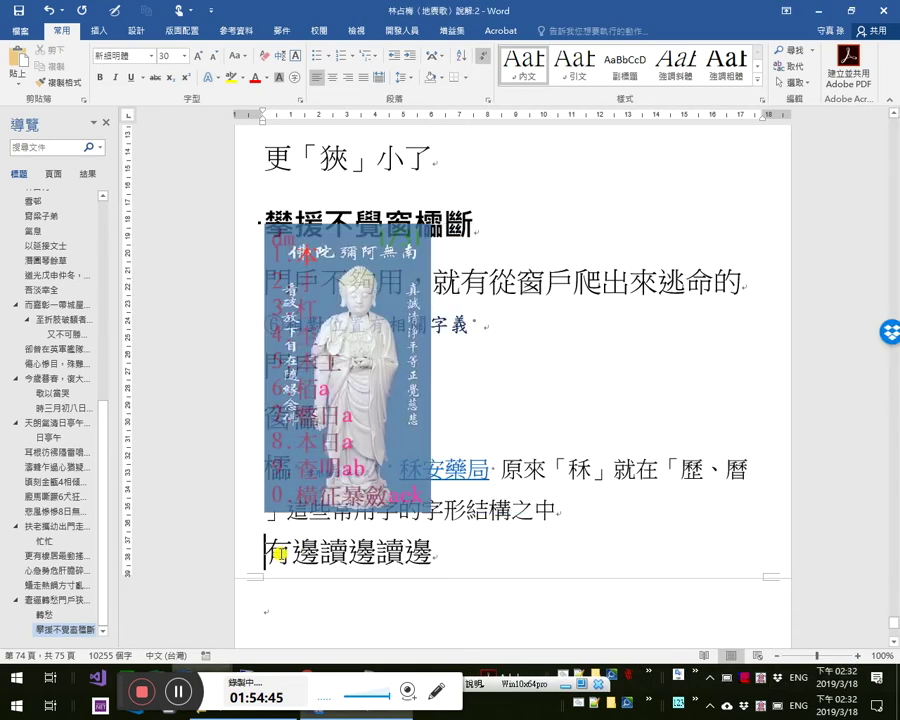
pyautogui.write('檽')
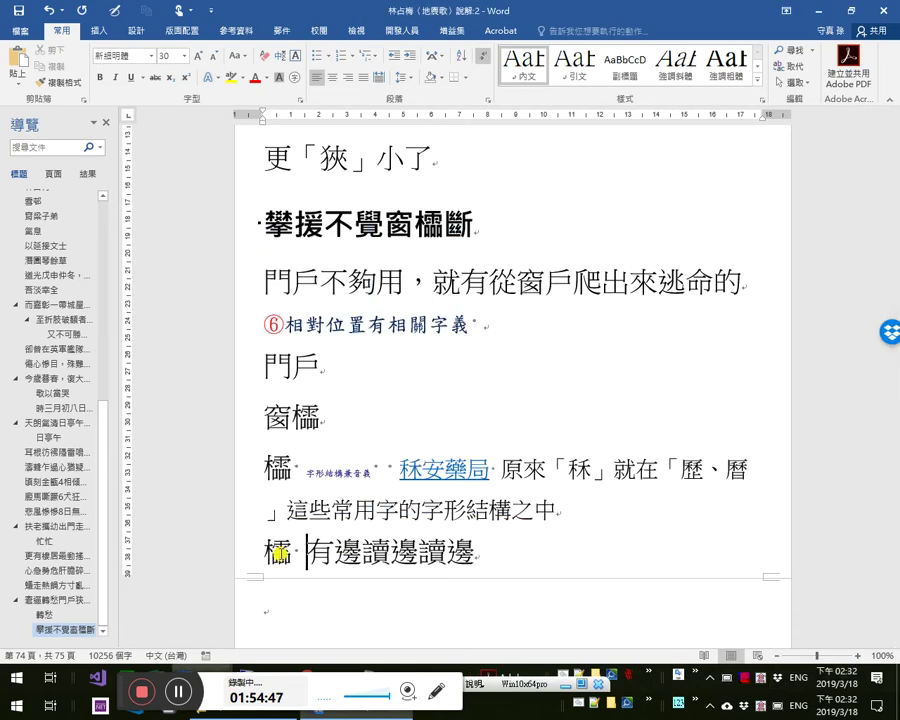
pyautogui.click(448, 551)
pyautogui.write('右')
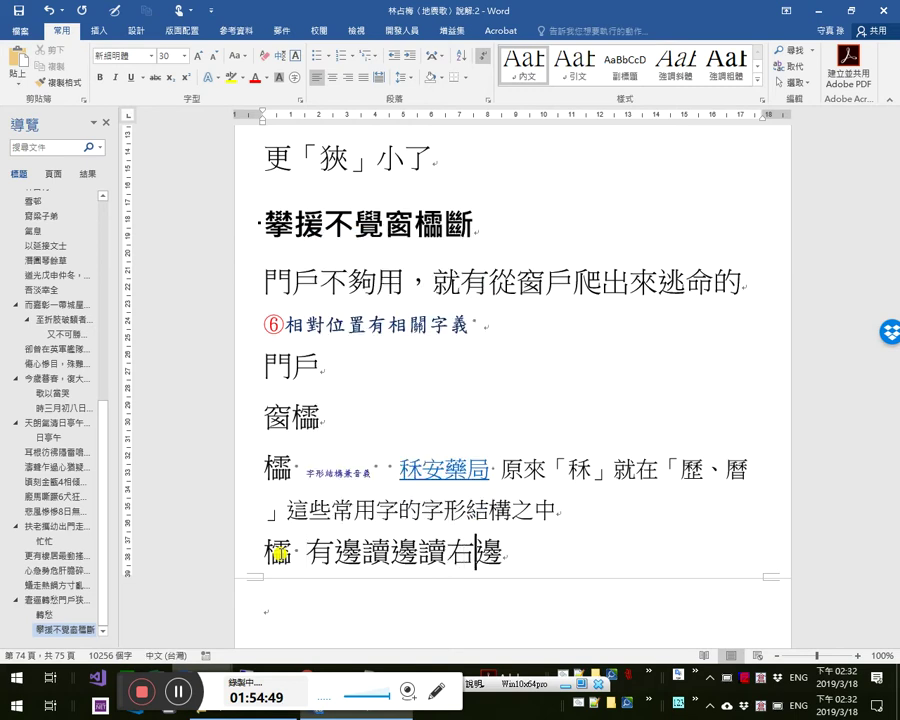
pyautogui.hotkey('alt', 'shift')
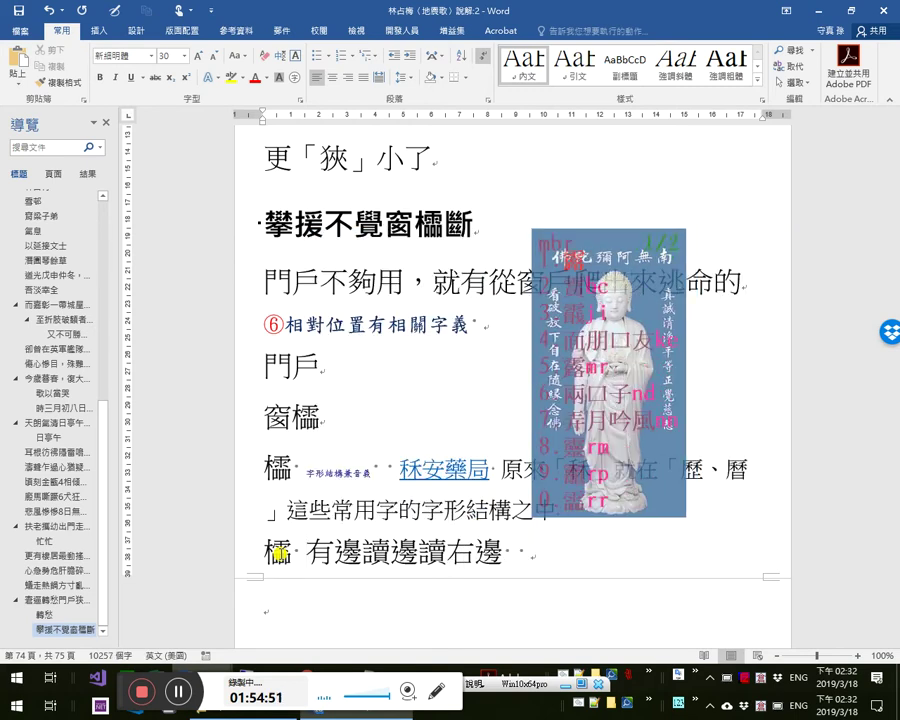
pyautogui.write('靐')
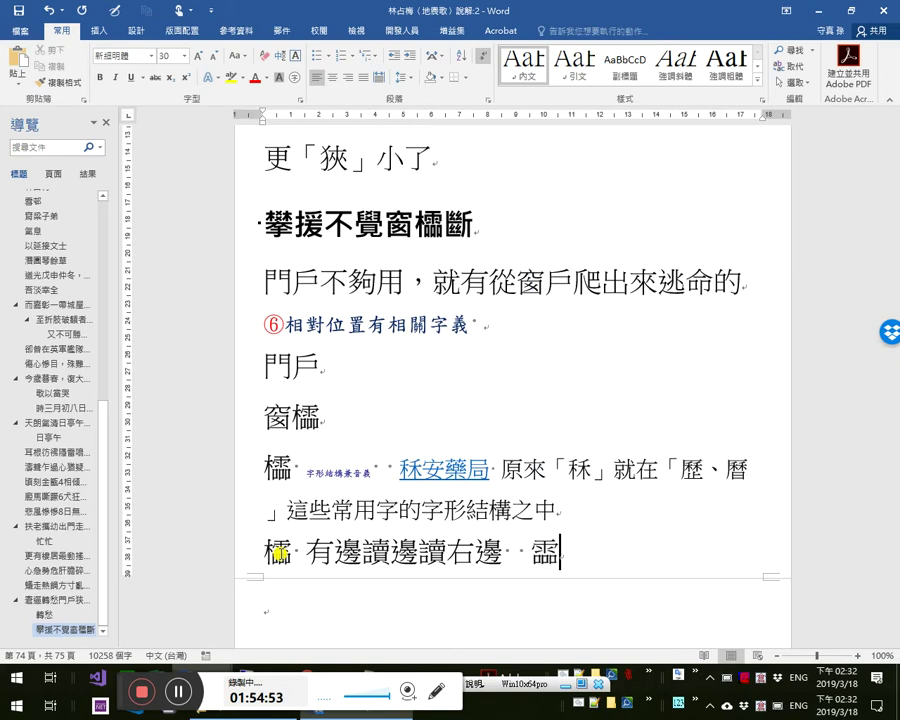
# - Append 字形結構換部首 and the quoted character 「靈」 to the line
pyautogui.hotkey('alt', 'shift')
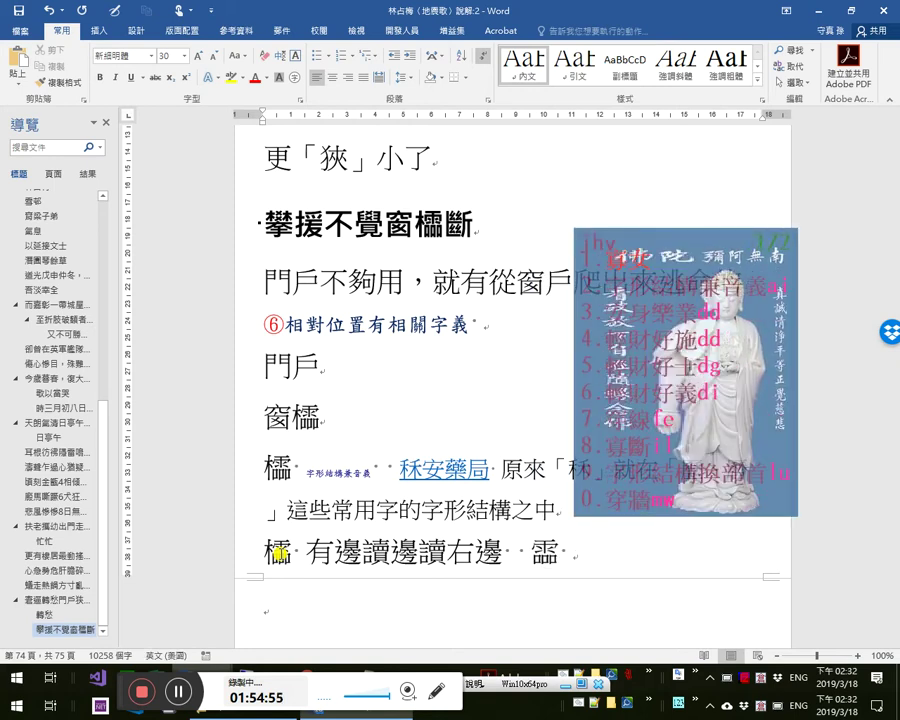
pyautogui.write('字形結構換部首')
pyautogui.hotkey('alt', 'shift')
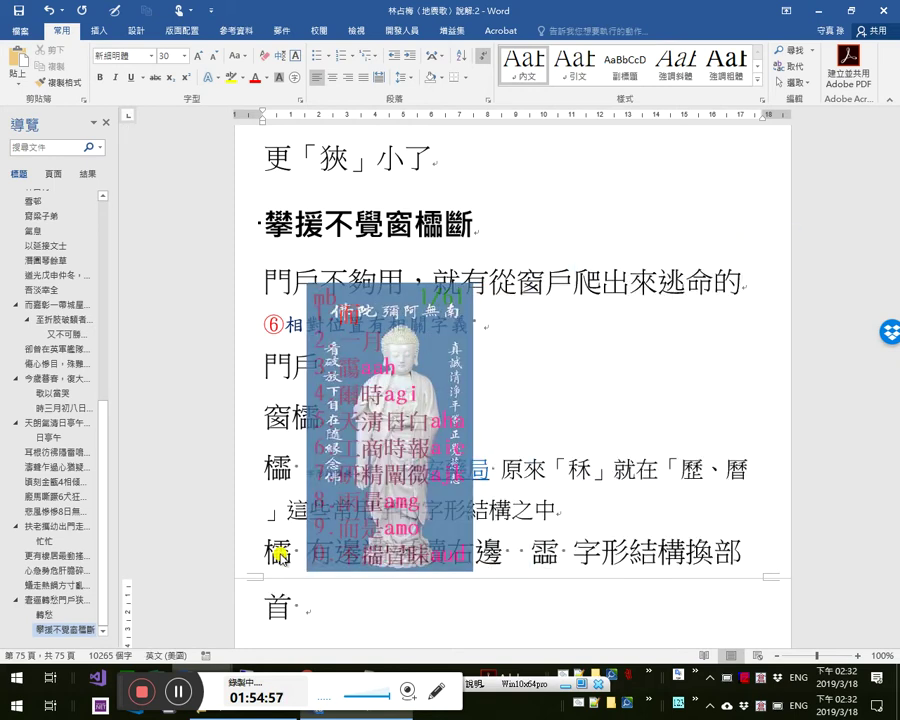
pyautogui.write('靐')
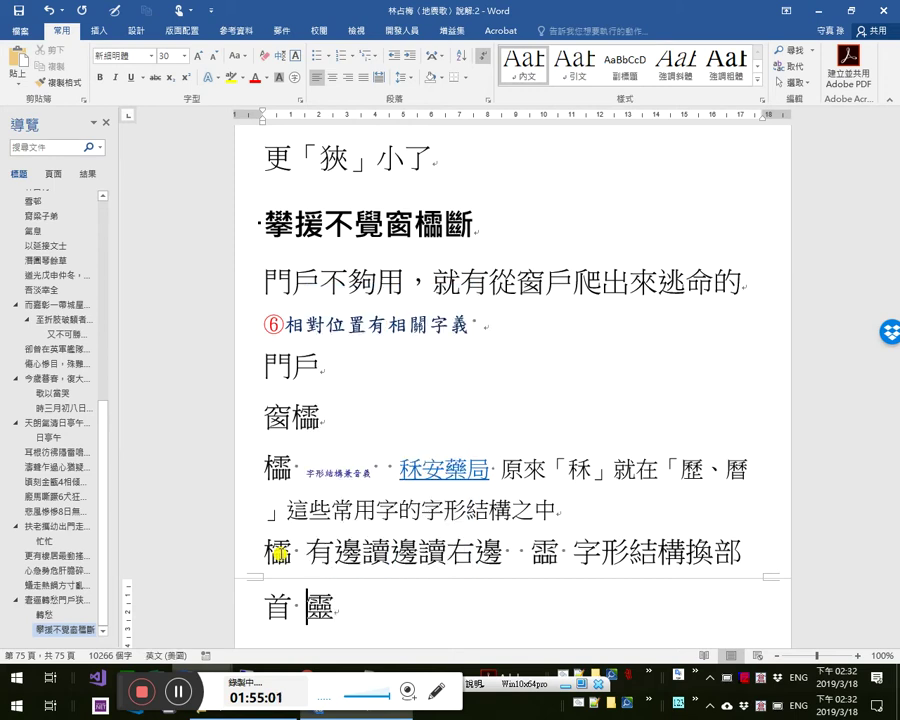
pyautogui.press('Left')
pyautogui.write('「')
pyautogui.press('End')
pyautogui.write('」')
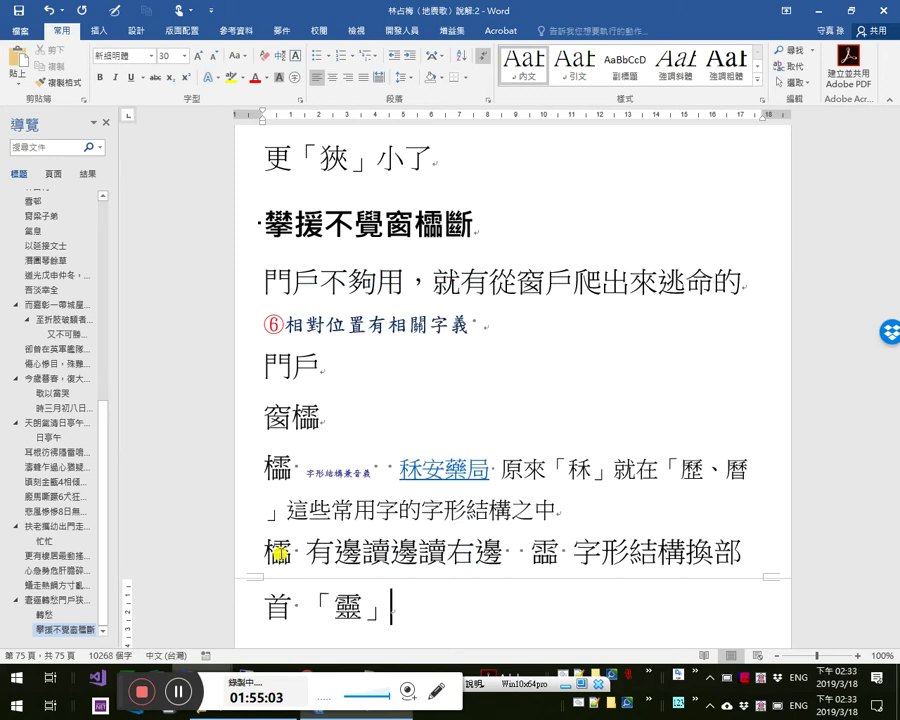
# - Give 字形結構換部首 the blue ③ note style and add 有邊讀邊讀上邊 after 「靈」
pyautogui.scroll(-1, 356, 476)
pyautogui.press('Return')
pyautogui.press('Left')
pyautogui.press('Left')
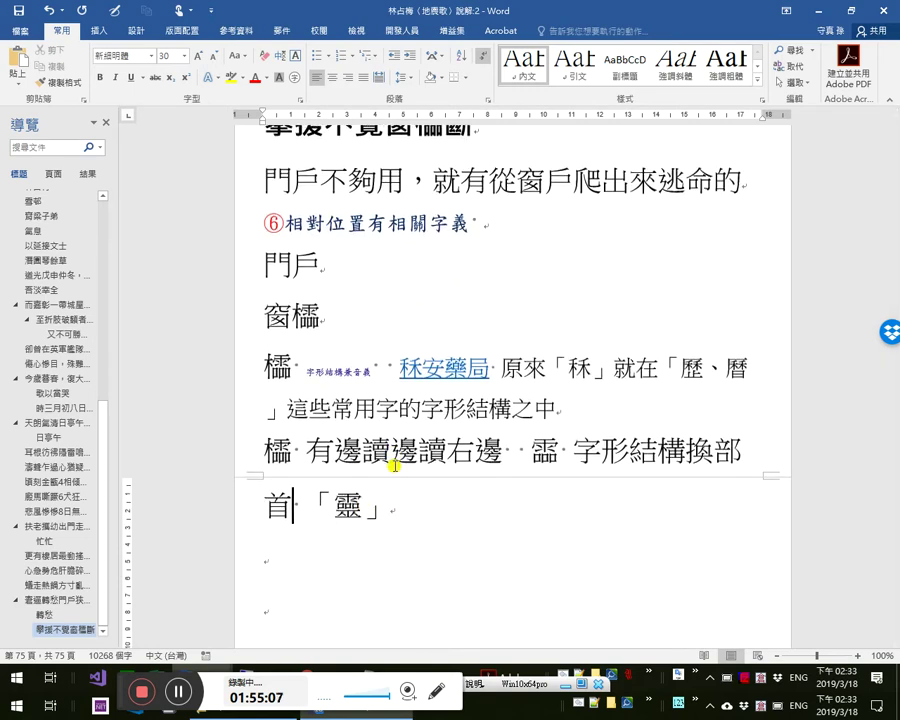
pyautogui.write('③字形結構換部首')
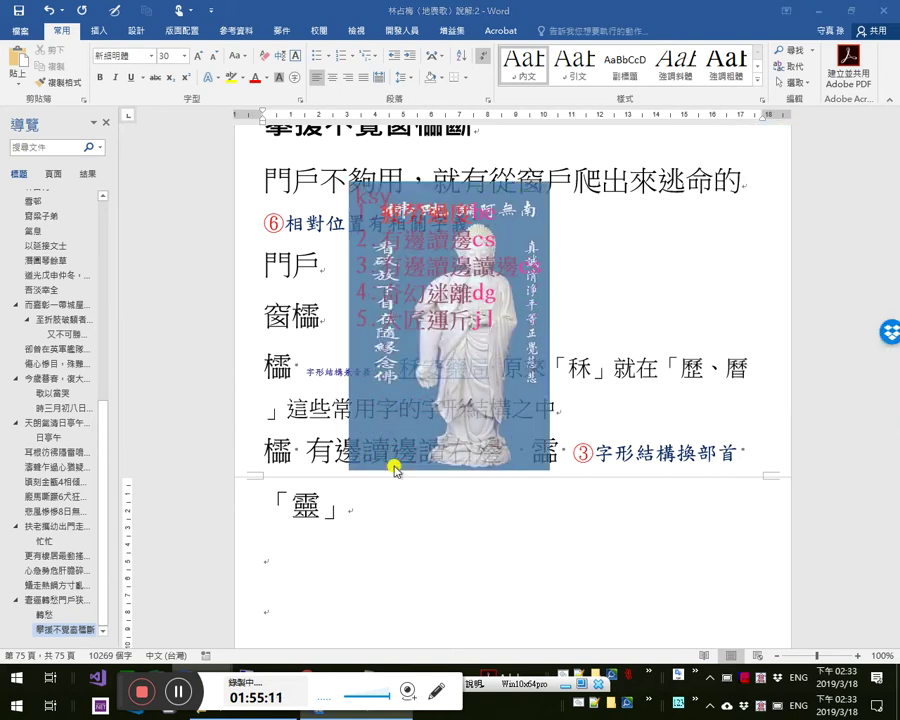
pyautogui.write('有邊讀邊讀上邊')
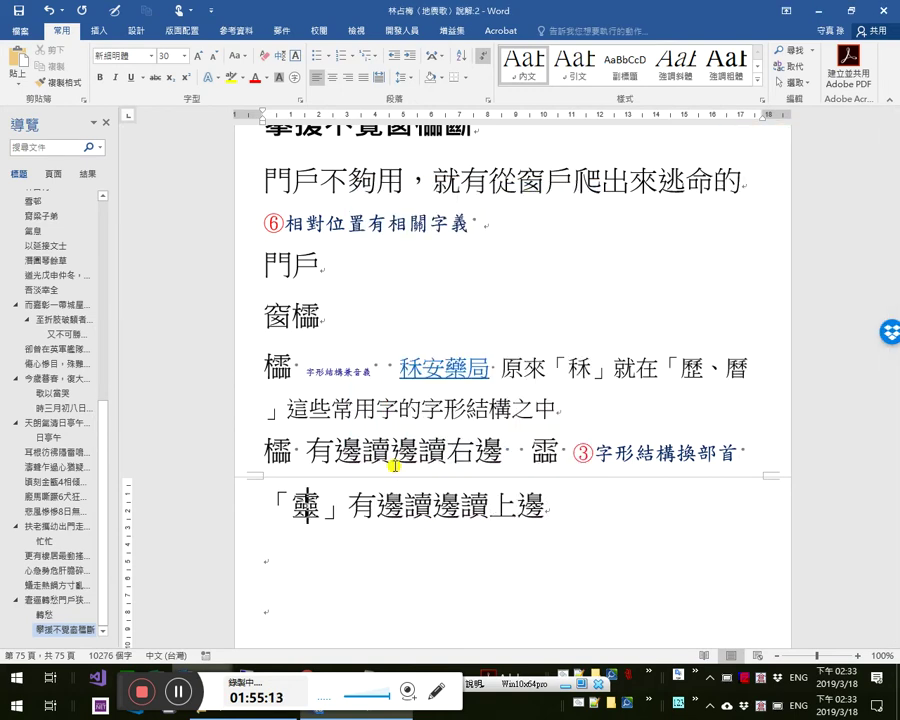
pyautogui.click(94, 30)
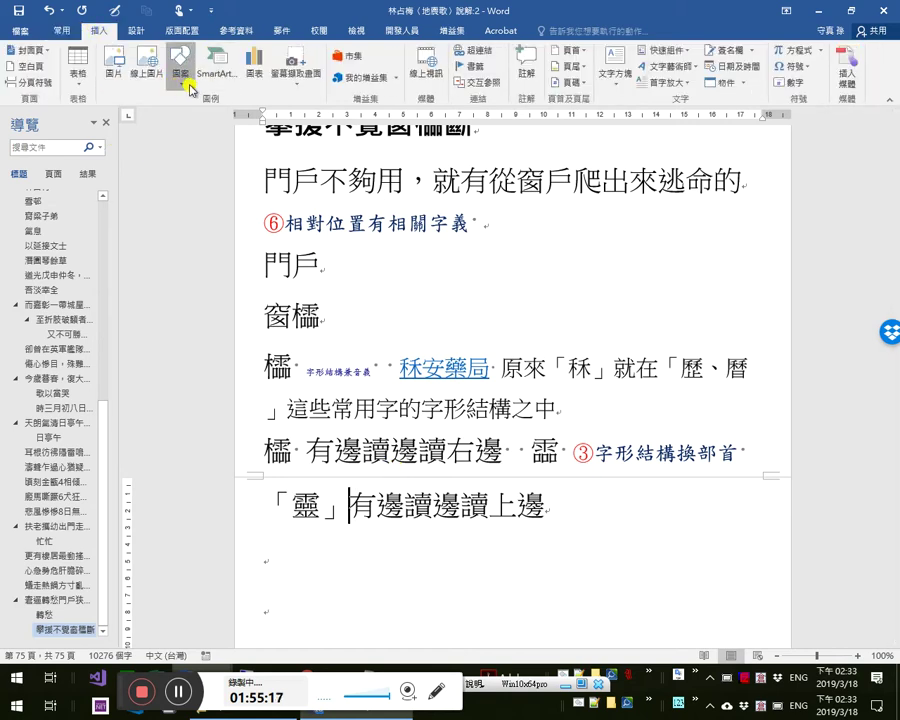
# - Draw small rectangles marking 歷 and 曆 in the 「秝」 note, then switch to Chrome
pyautogui.click(187, 85)
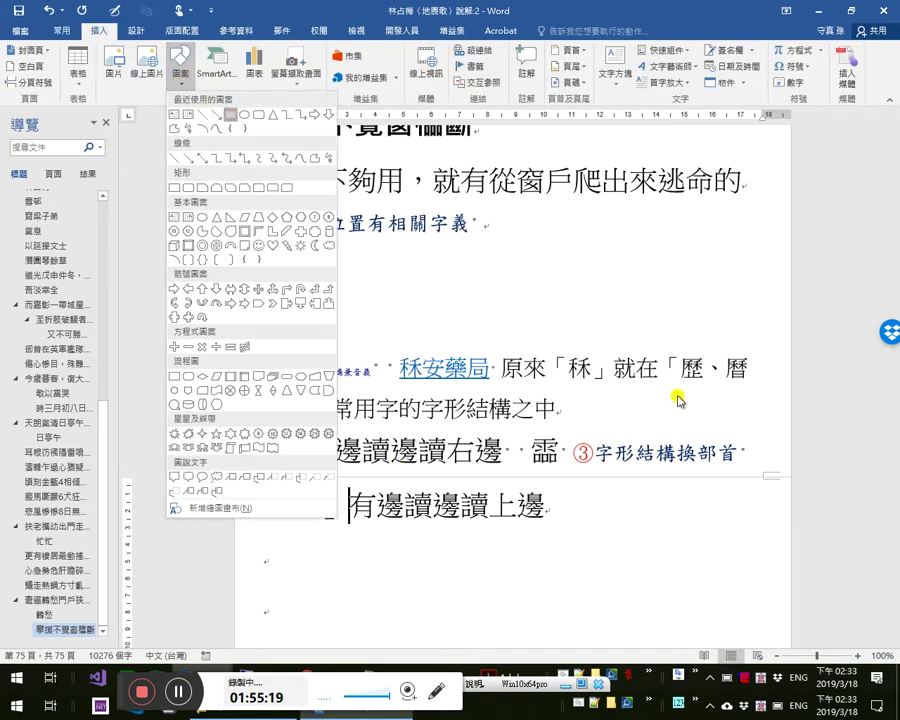
pyautogui.click(229, 114)
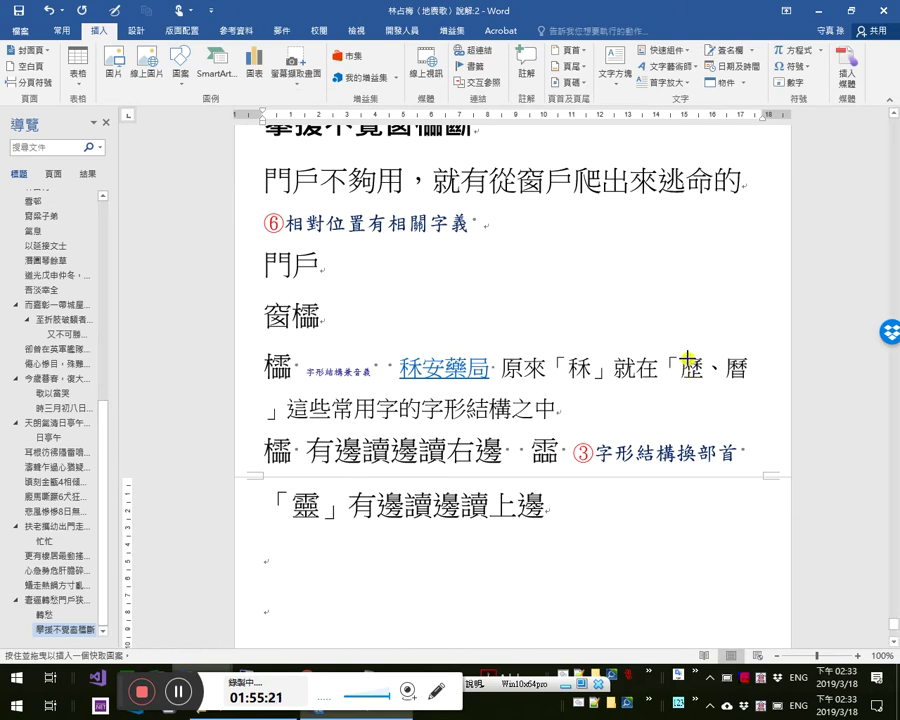
pyautogui.moveTo(686, 360); pyautogui.dragTo(728, 378)
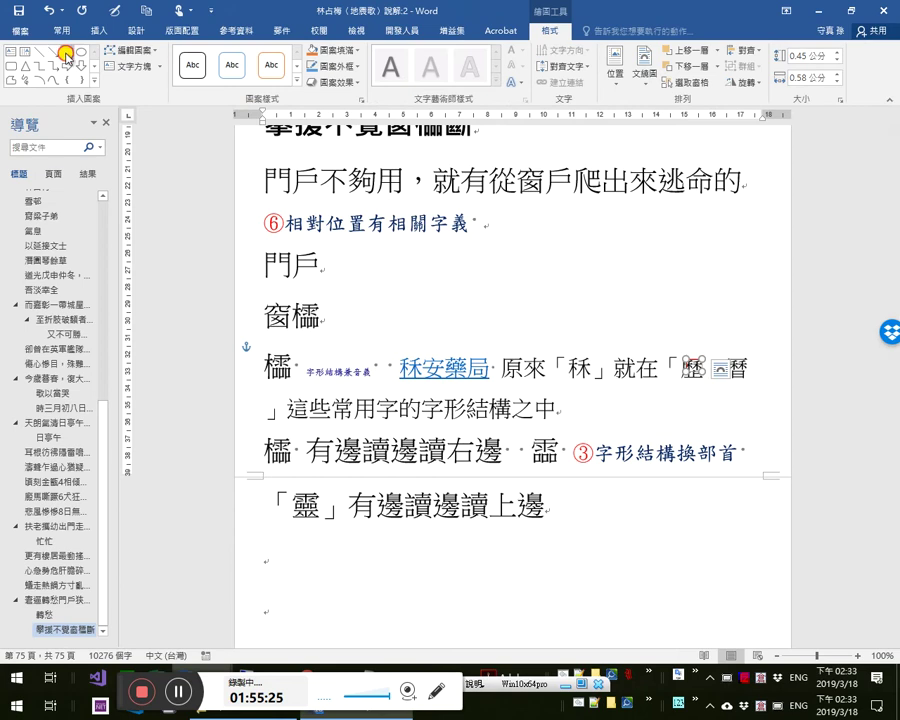
pyautogui.click(65, 50)
pyautogui.moveTo(732, 364); pyautogui.dragTo(736, 363)
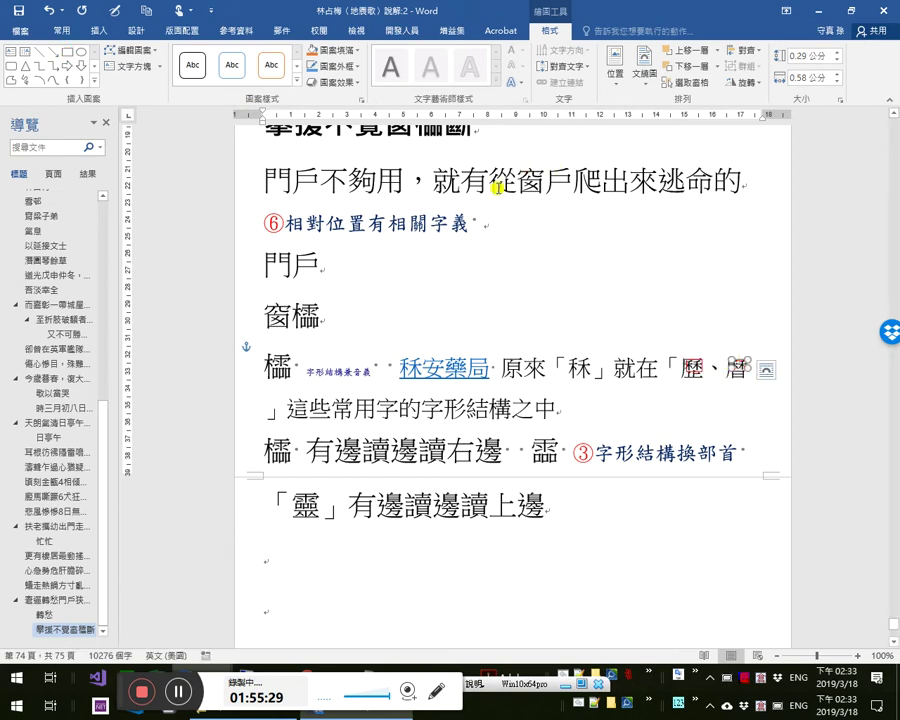
pyautogui.hotkey('alt', 'Tab')
# - Look through the Dcard, dictionary and feedback survey tabs, moving the feedback tab left
pyautogui.hotkey('ctrl', 'l')
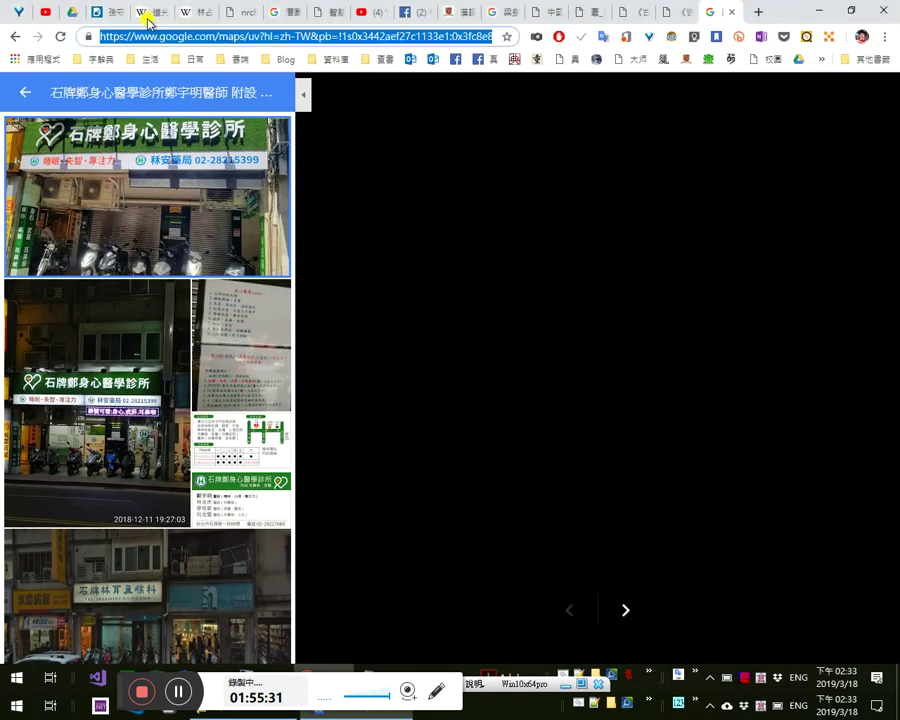
pyautogui.click(645, 14)
pyautogui.click(668, 14)
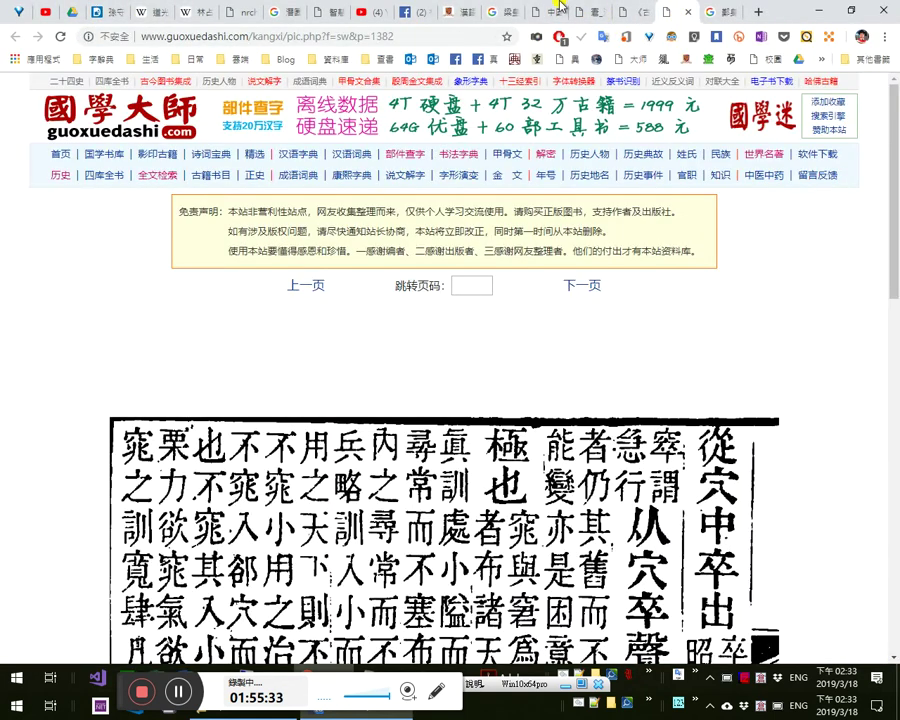
pyautogui.click(537, 14)
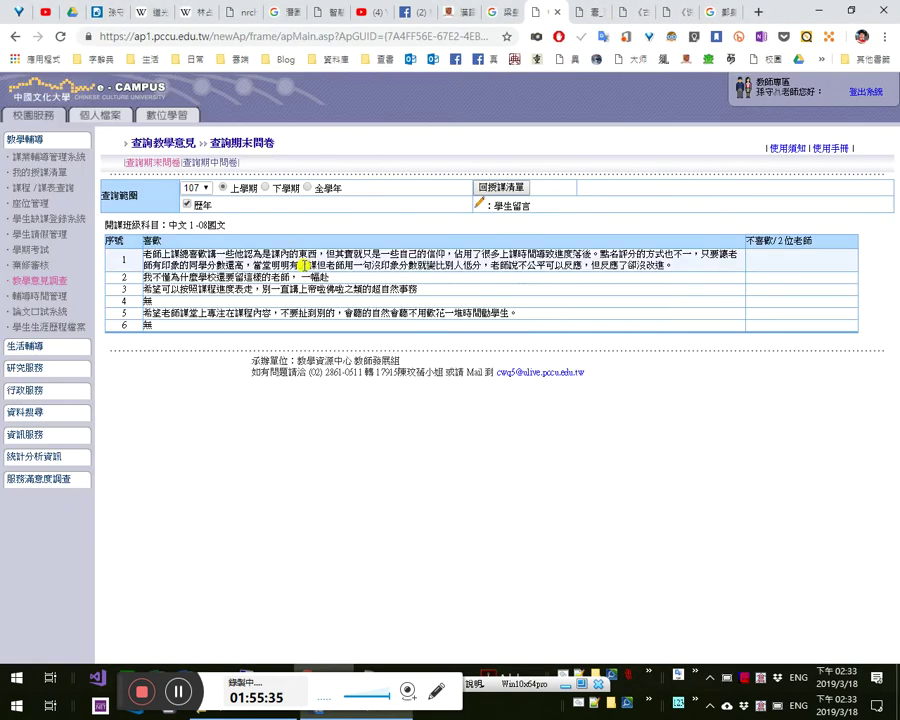
pyautogui.moveTo(292, 278); pyautogui.dragTo(144, 279)
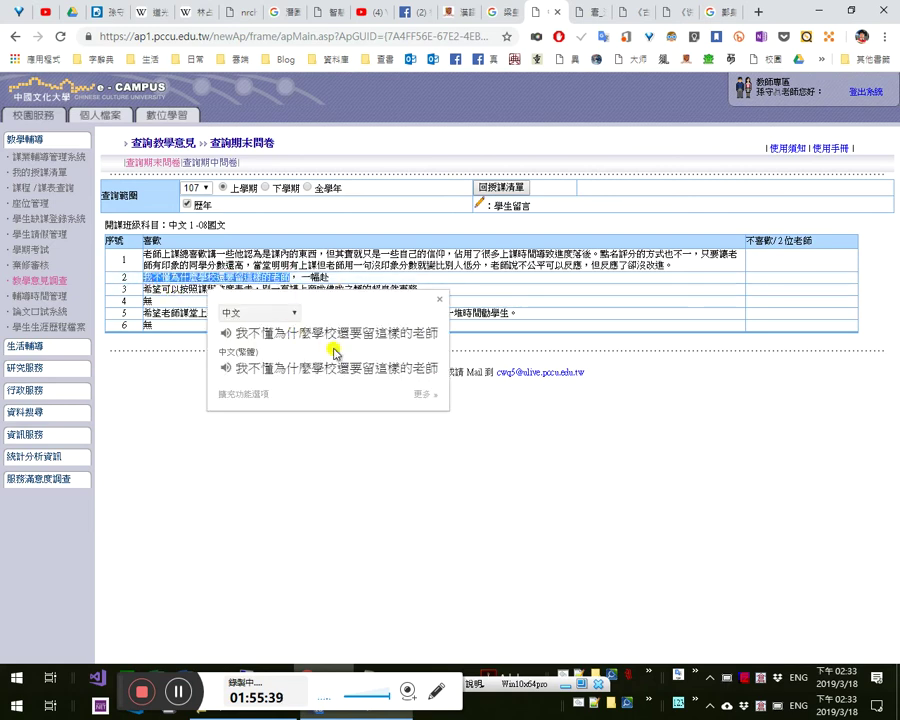
pyautogui.moveTo(537, 12); pyautogui.dragTo(153, 13)
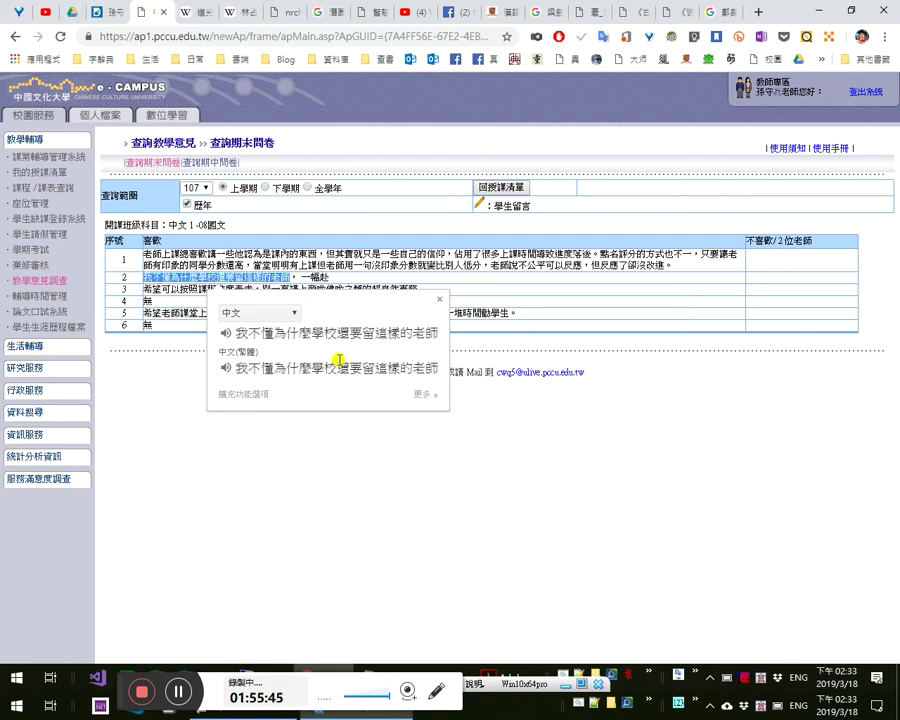
pyautogui.click(95, 12)
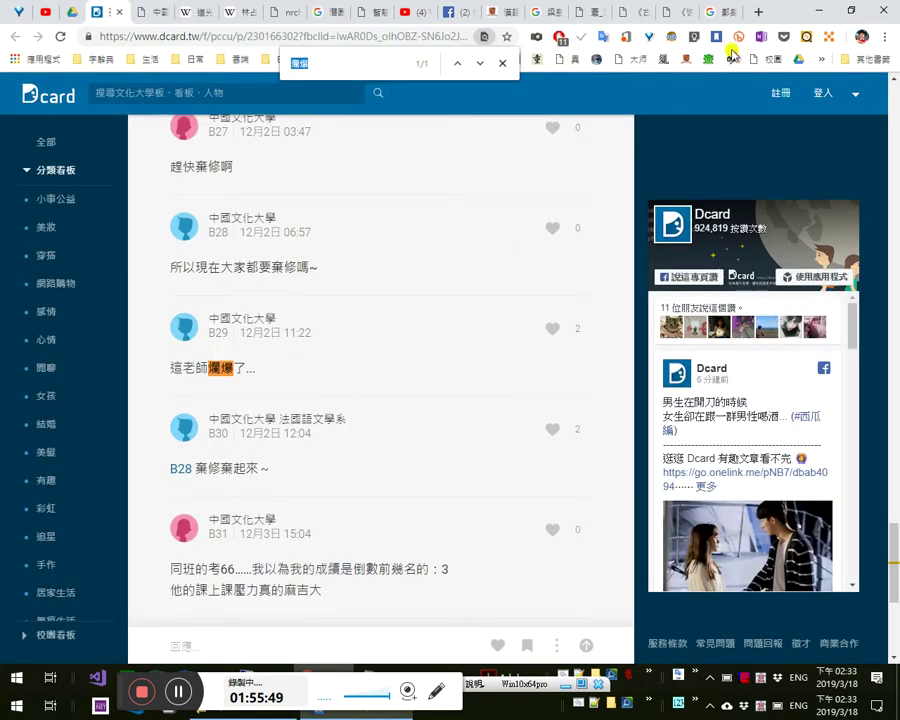
# - Close the Google Maps and two dictionary scan tabs and return to the Dcard thread
pyautogui.click(711, 15)
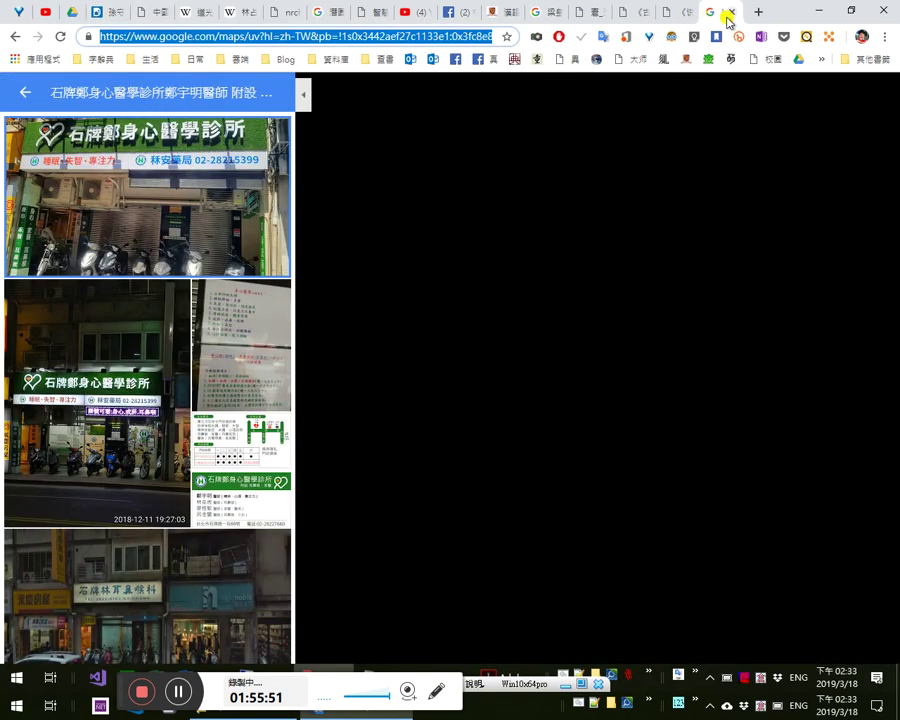
pyautogui.click(730, 13)
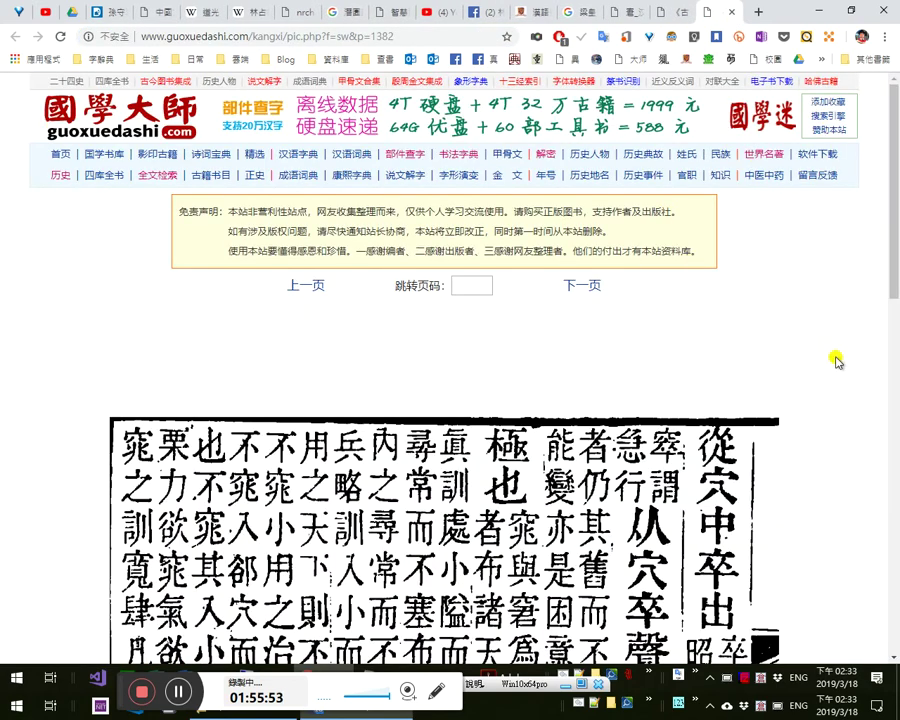
pyautogui.scroll(-3, 832, 350)
pyautogui.hotkey('ctrl', 'w')
pyautogui.hotkey('ctrl', 'w')
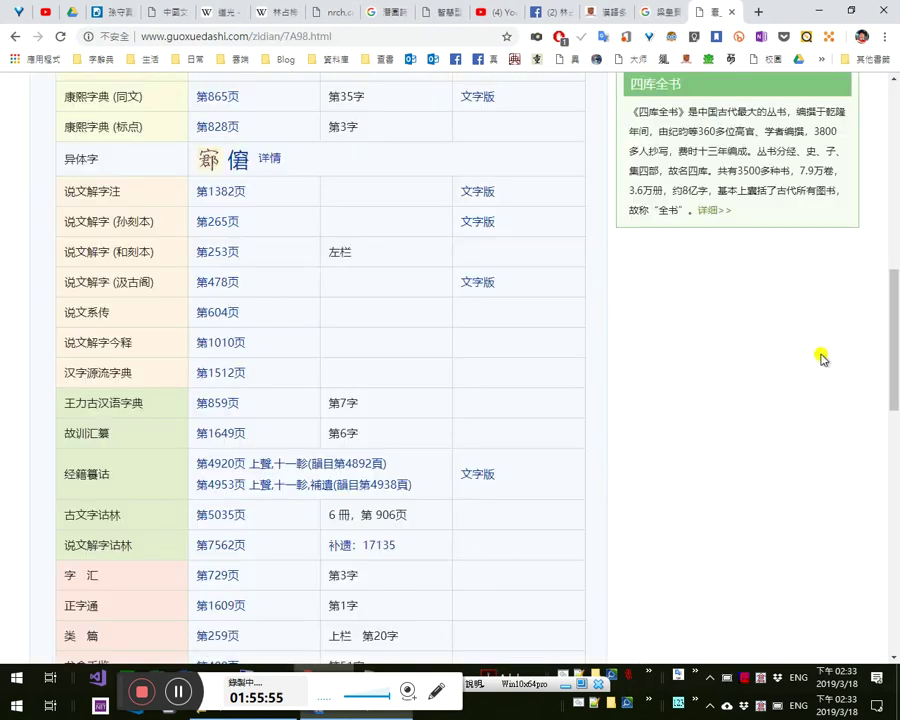
pyautogui.scroll(4, 832, 354)
pyautogui.scroll(3, 650, 312)
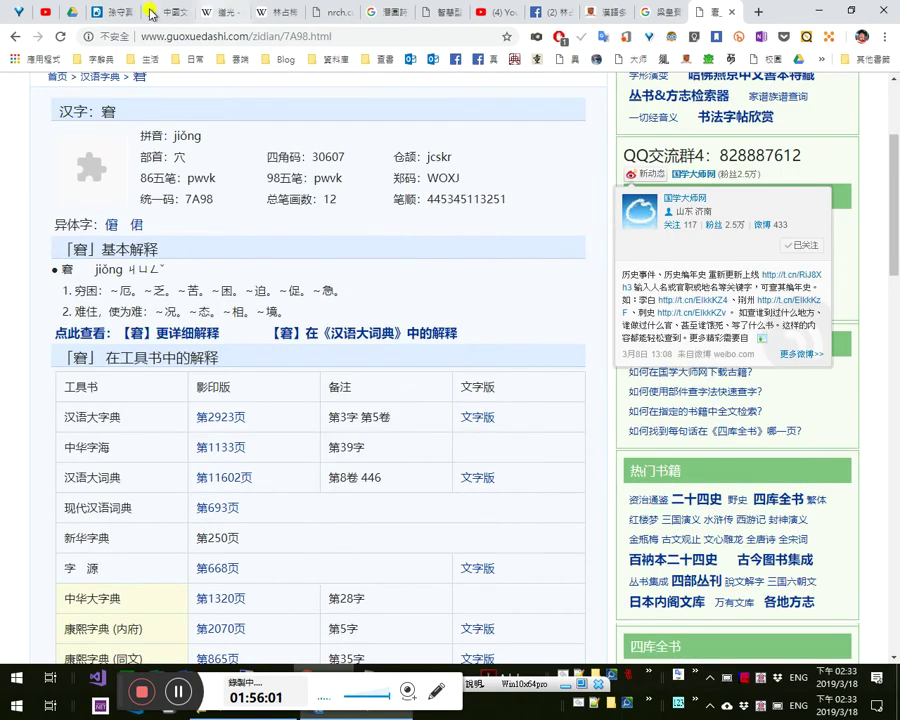
pyautogui.click(116, 12)
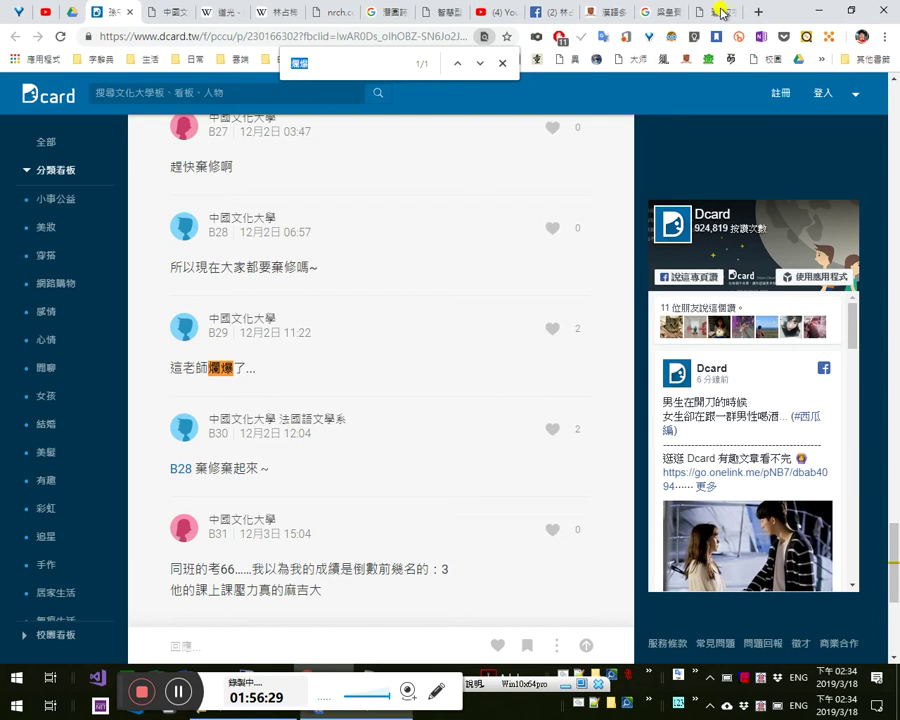
# - Close the 竇 dictionary tab, review the Google results for 梁皇寶懺 汙辱師長 報, and return to Word
pyautogui.click(713, 11)
pyautogui.click(90, 10)
pyautogui.click(713, 11)
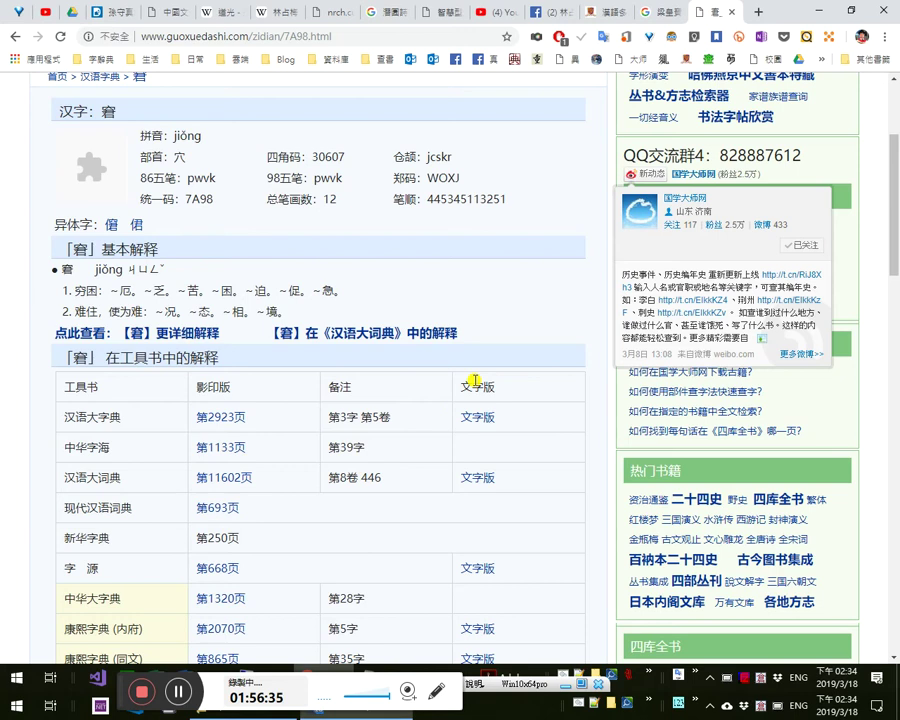
pyautogui.scroll(2, 470, 480)
pyautogui.hotkey('ctrl', 'w')
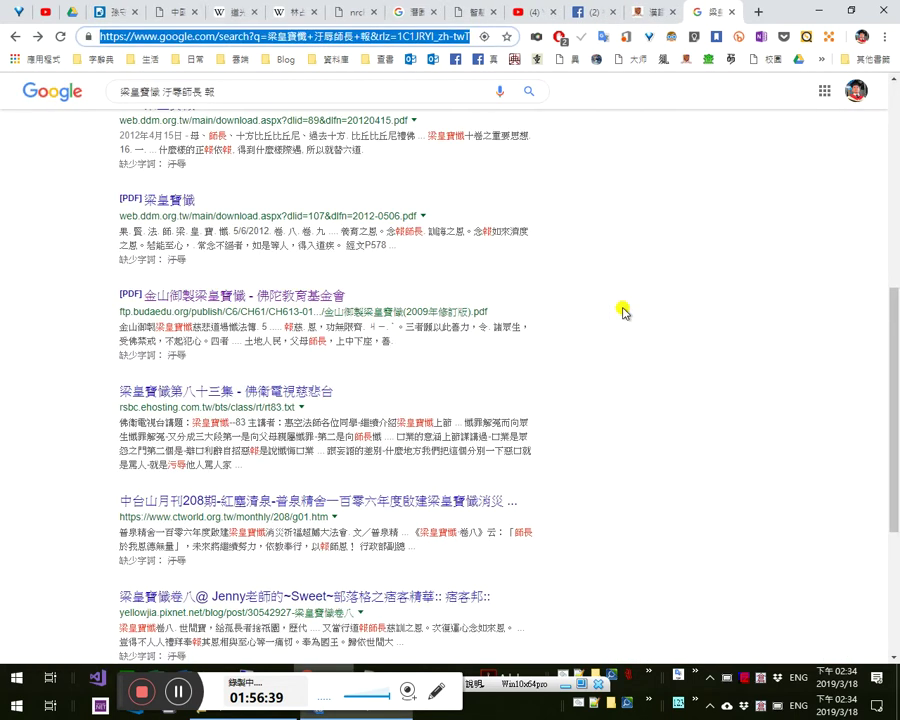
pyautogui.scroll(-2, 652, 383)
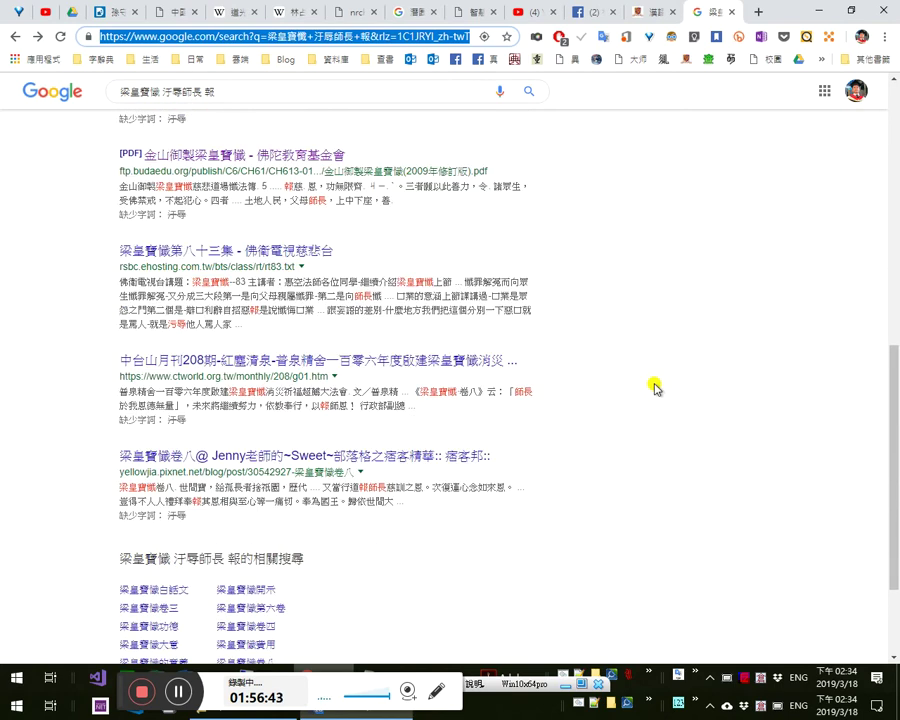
pyautogui.scroll(4, 659, 383)
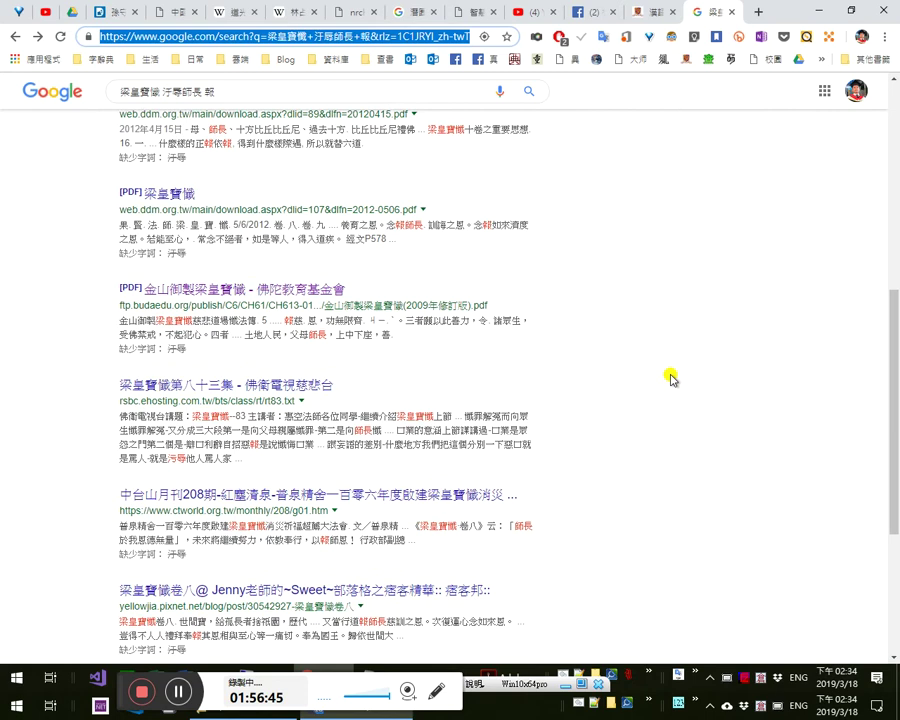
pyautogui.scroll(3, 622, 420)
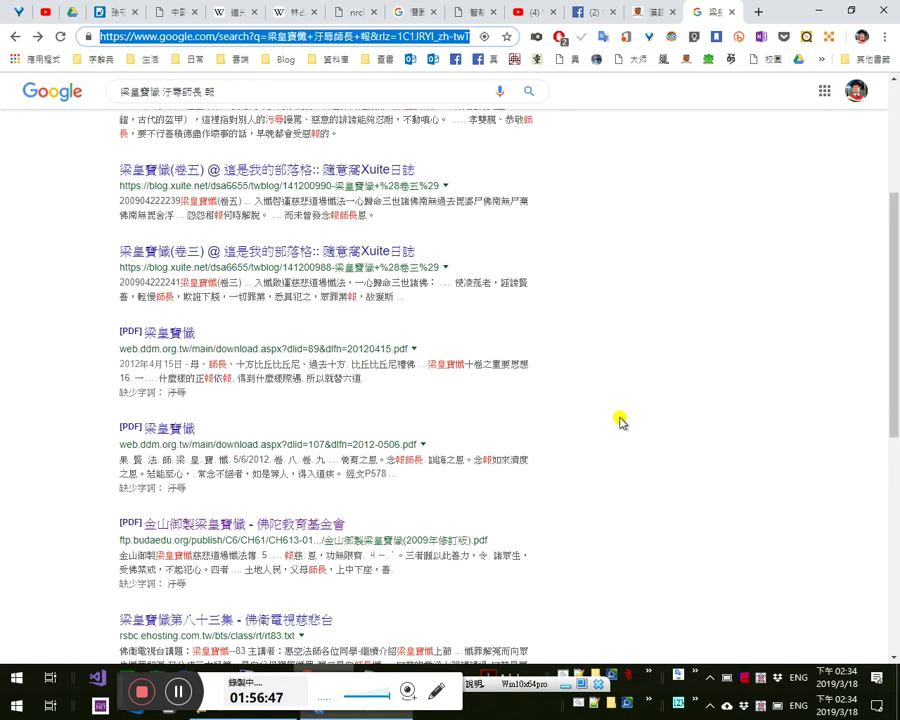
pyautogui.hotkey('alt', 'Tab')
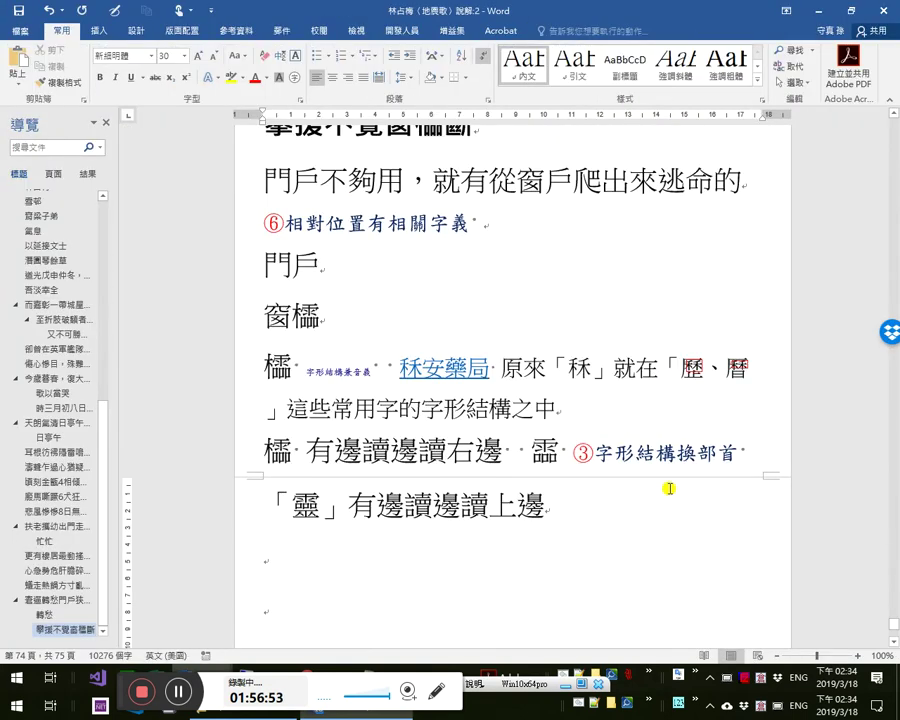
# - Save the document and draw a rectangle box around the character 秝
pyautogui.press('Down')
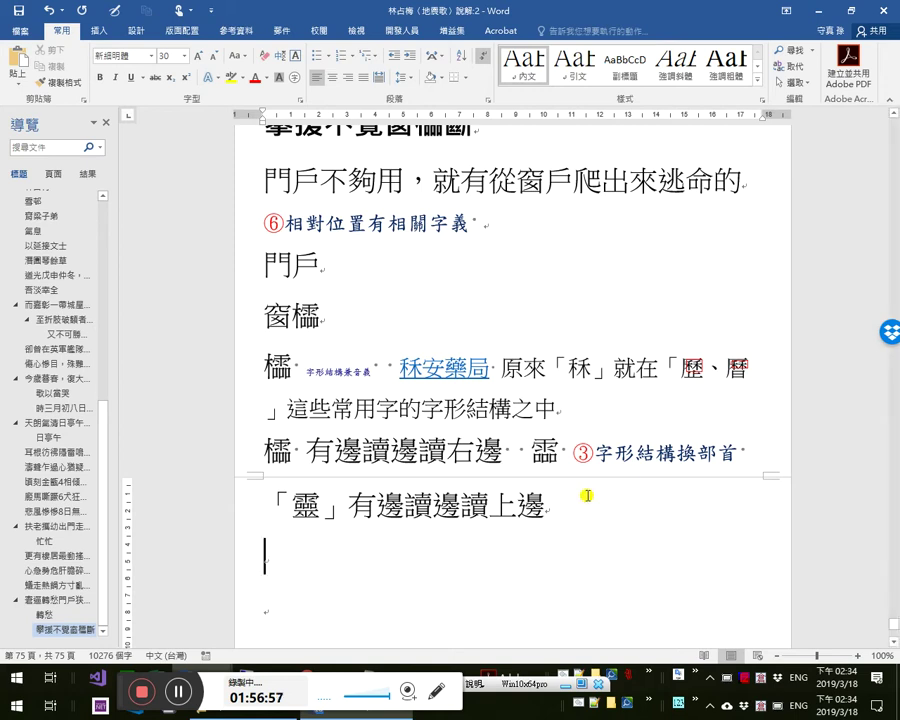
pyautogui.click(18, 10)
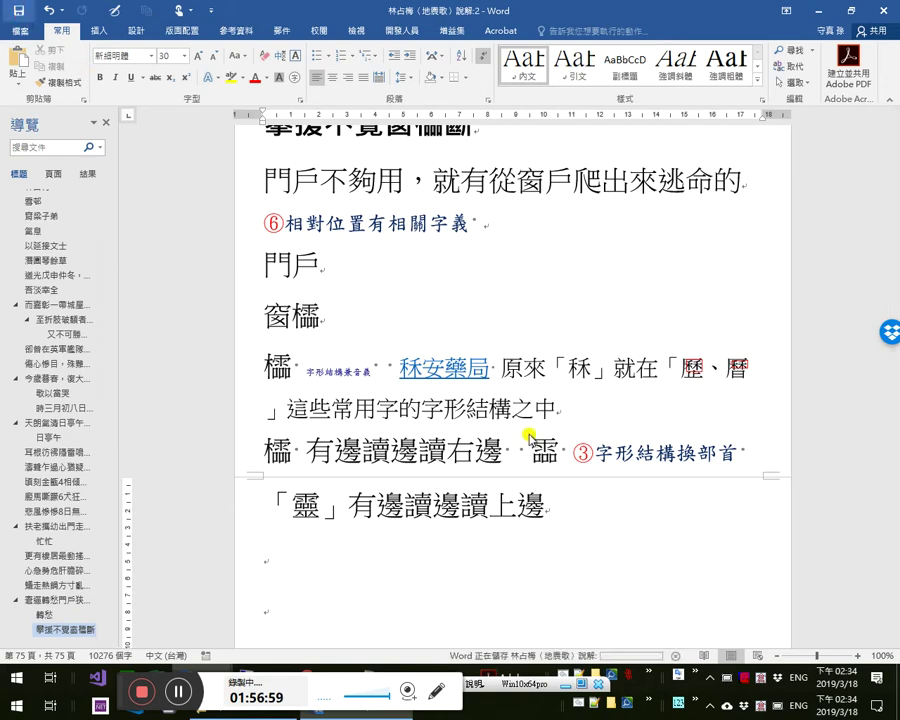
pyautogui.scroll(-2, 622, 386)
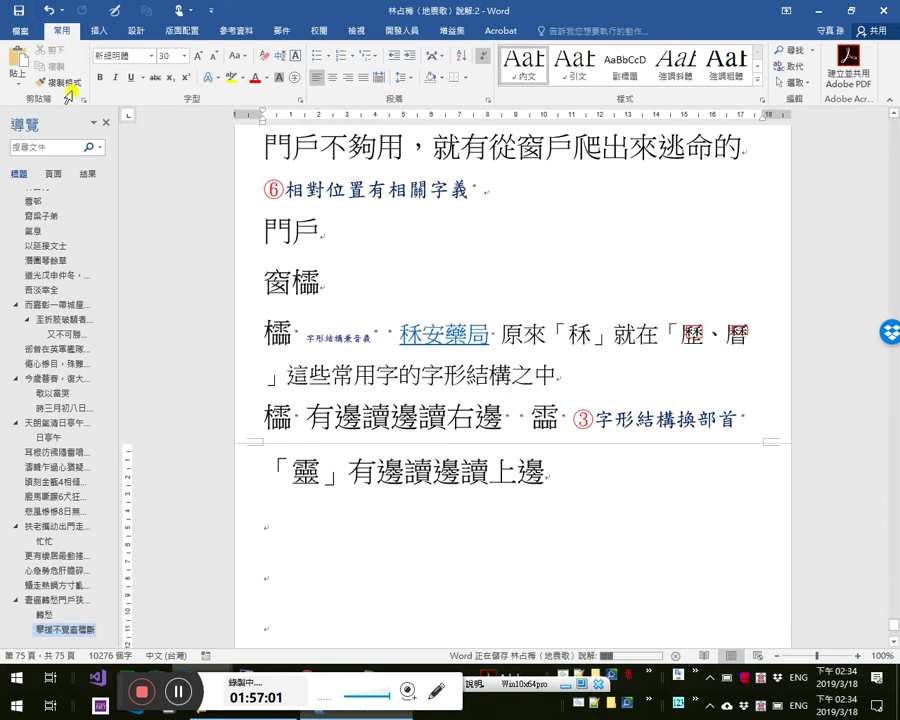
pyautogui.click(106, 32)
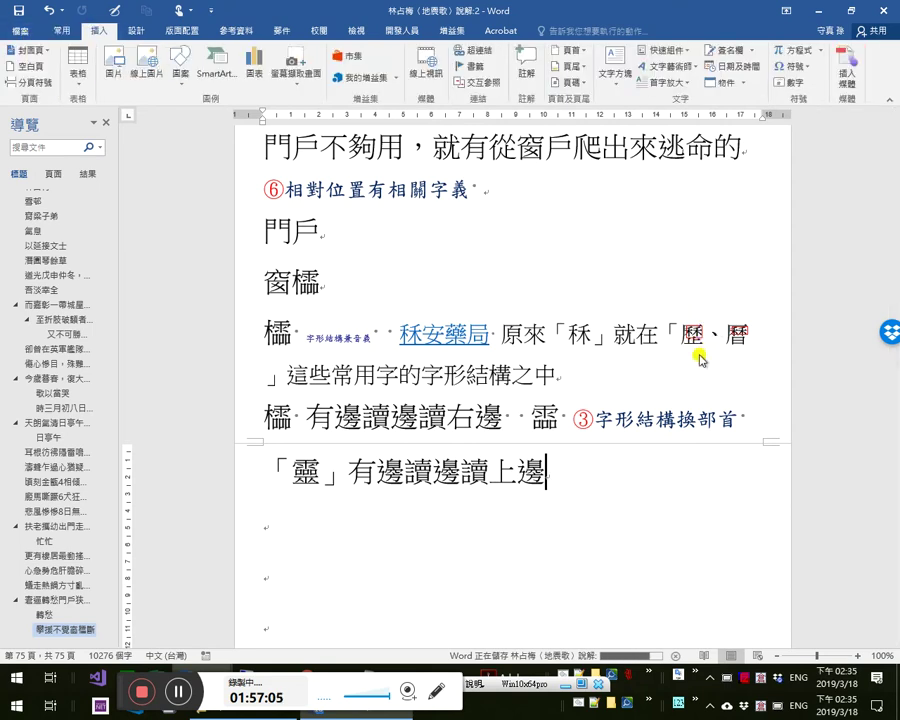
pyautogui.click(182, 88)
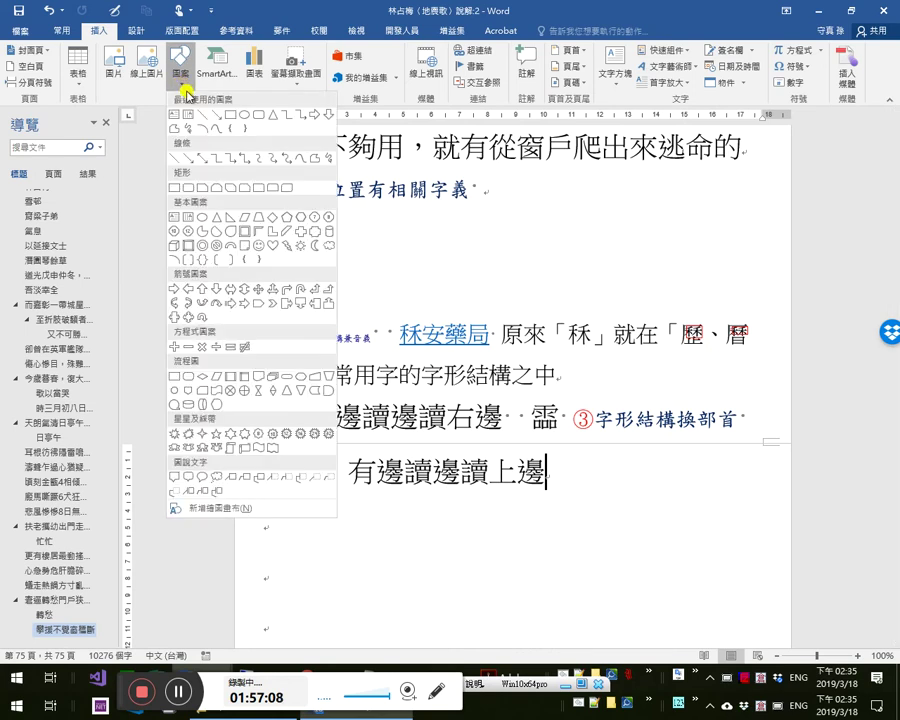
pyautogui.click(236, 122)
pyautogui.moveTo(566, 321); pyautogui.dragTo(592, 344)
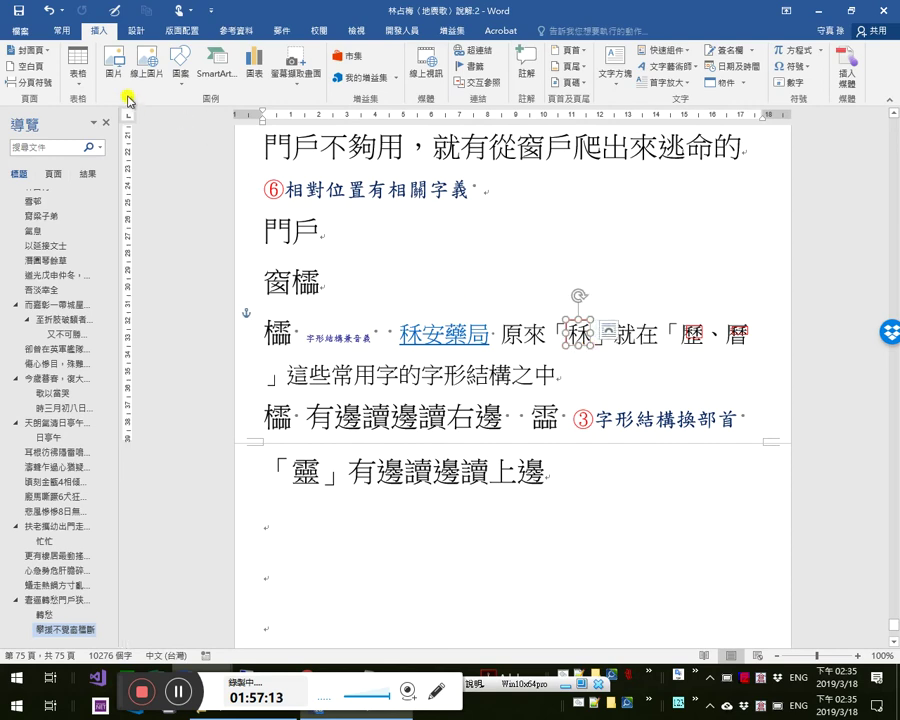
# - Draw rectangle boxes around 靈, 櫺 and 霝, then save the document
pyautogui.click(67, 52)
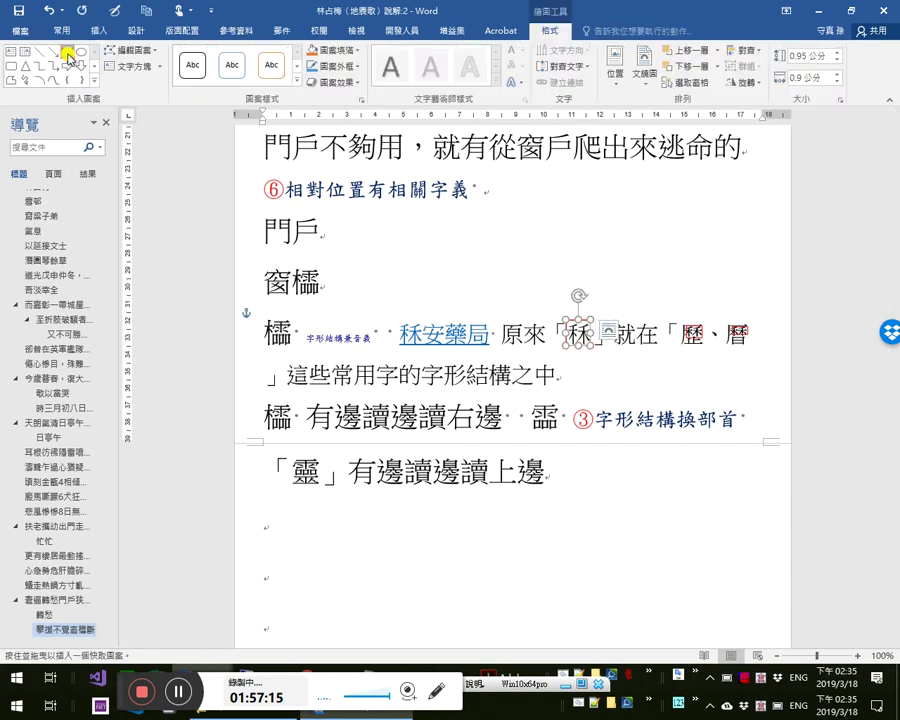
pyautogui.moveTo(291, 457); pyautogui.dragTo(318, 478)
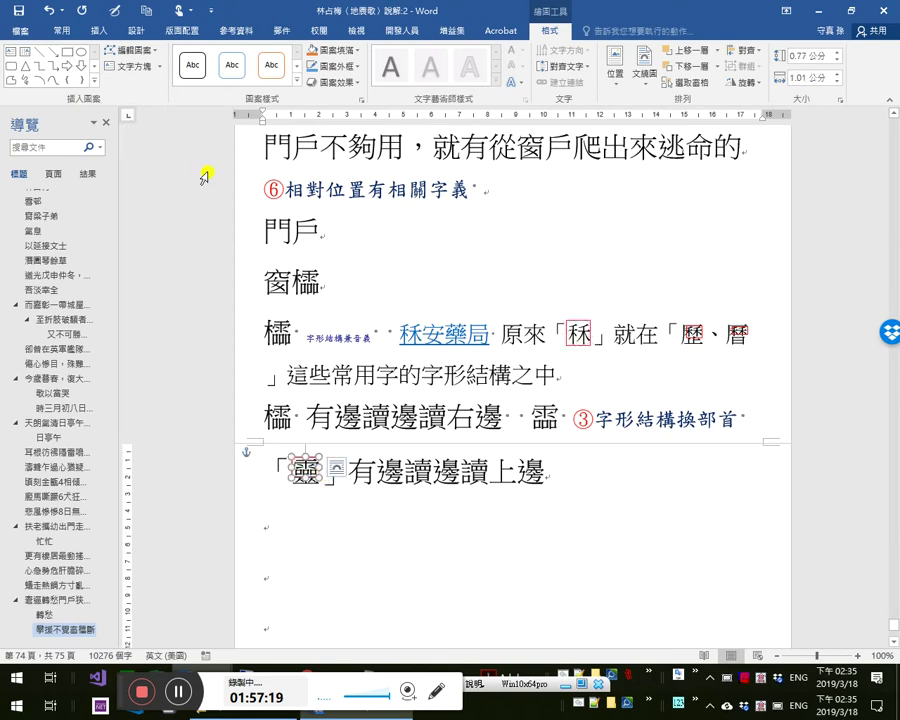
pyautogui.click(67, 52)
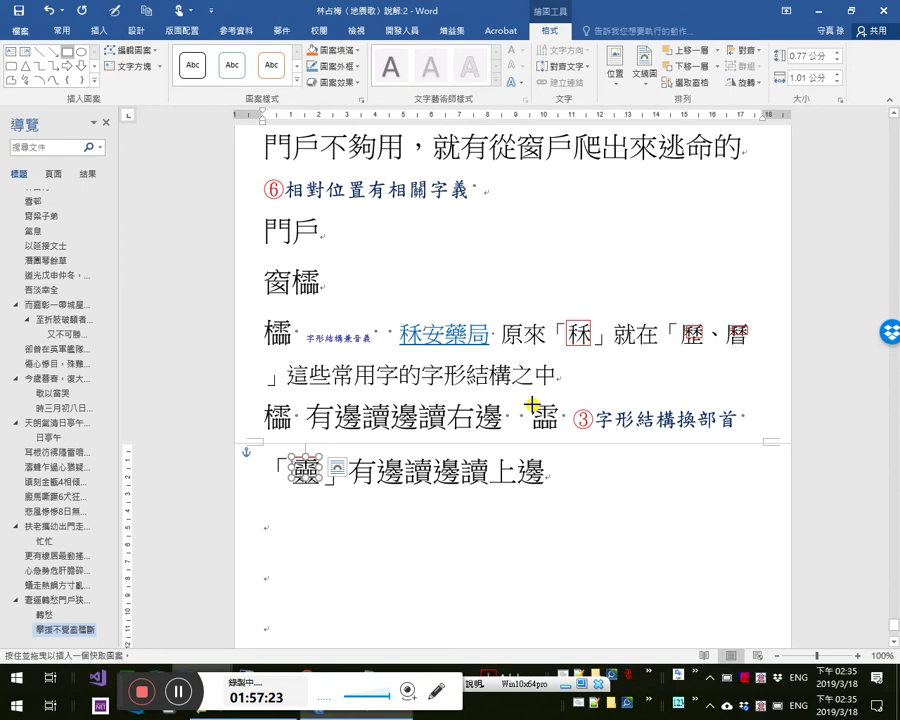
pyautogui.moveTo(271, 402); pyautogui.dragTo(291, 428)
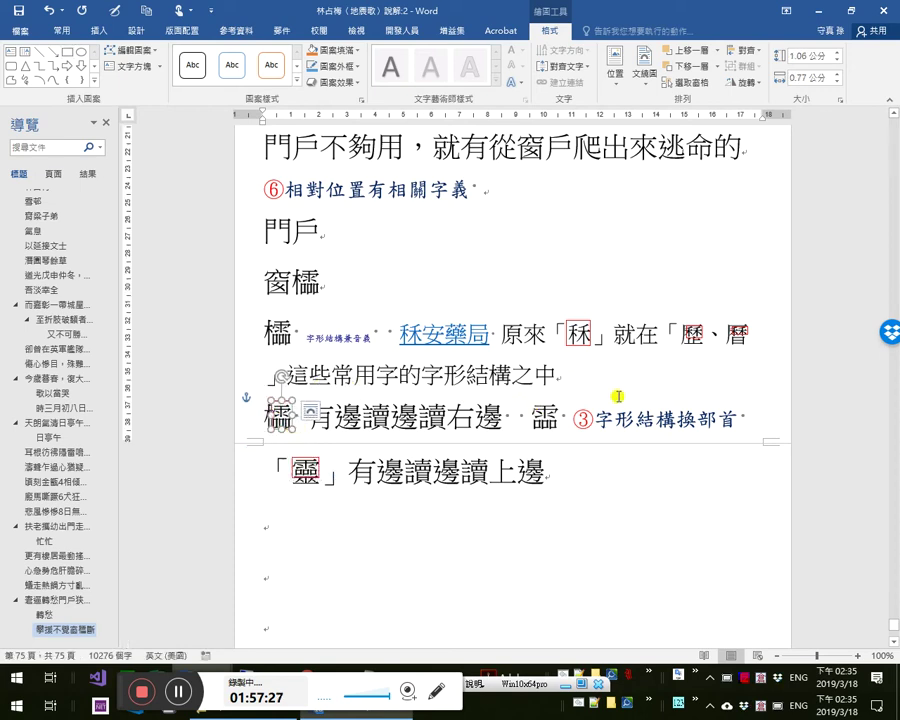
pyautogui.click(66, 51)
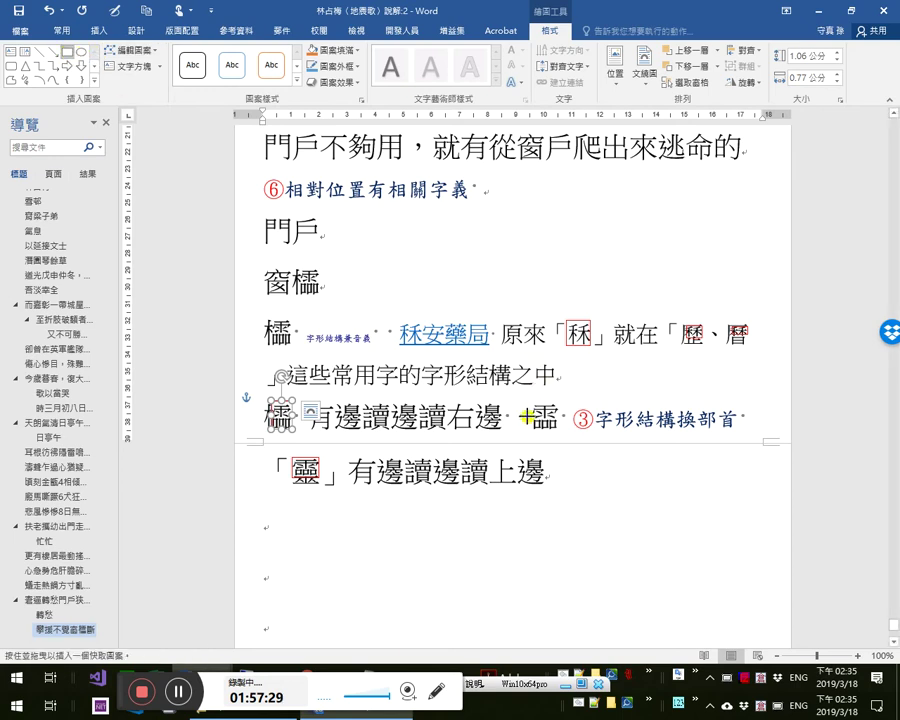
pyautogui.moveTo(533, 405)
pyautogui.mouseDown()
pyautogui.moveTo(560, 426)
pyautogui.moveTo(540, 420)
pyautogui.moveTo(536, 406)
pyautogui.mouseUp()
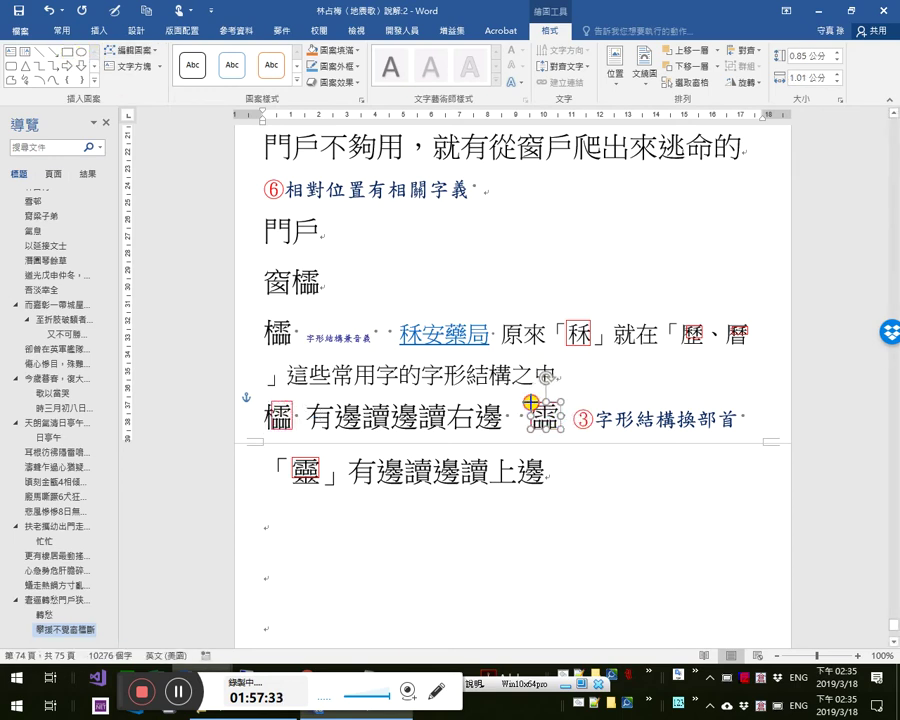
pyautogui.click(523, 333)
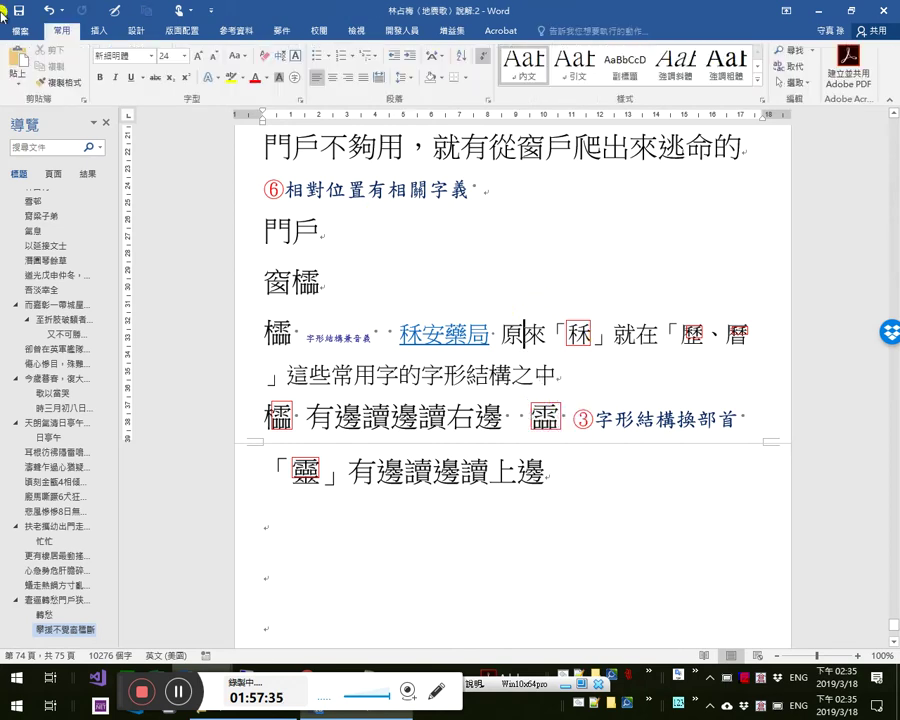
pyautogui.hotkey('ctrl', 's')
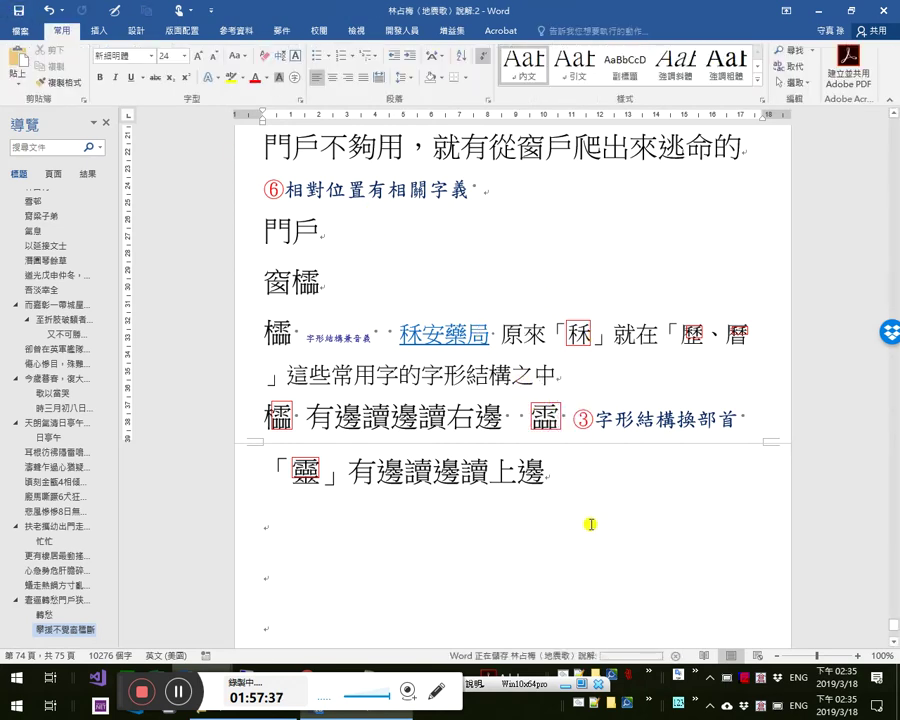
# - Select the character 櫺 in the commentary for a dictionary lookup in Chrome
pyautogui.click(472, 526)
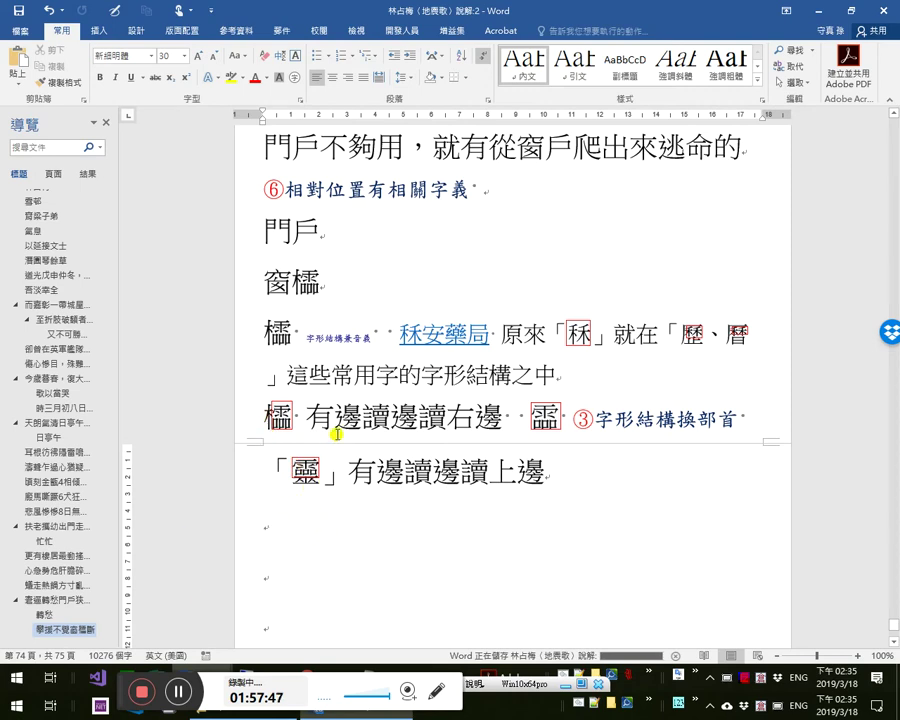
pyautogui.press('Up')
pyautogui.hotkey('shift', 'Right')
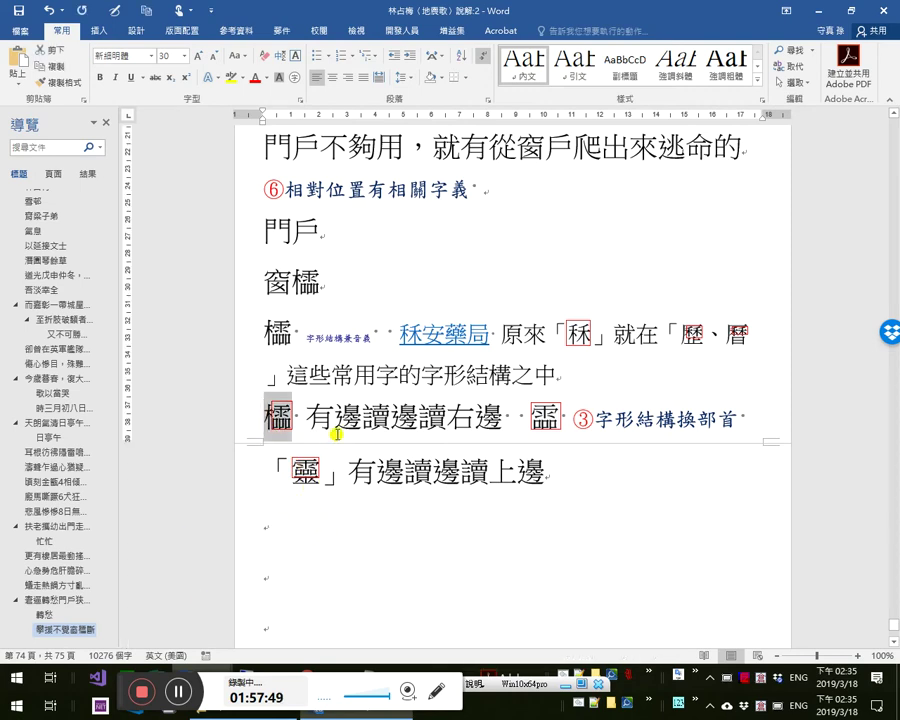
pyautogui.hotkey('alt', 'Tab')
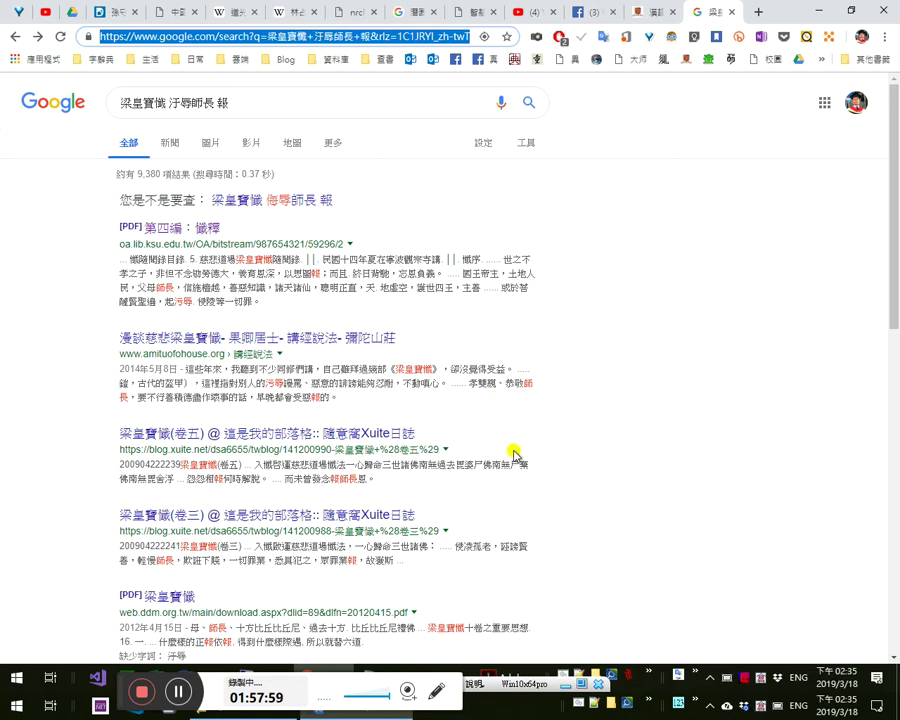
pyautogui.hotkey('alt', 'Tab')
pyautogui.doubleClick(278, 418)
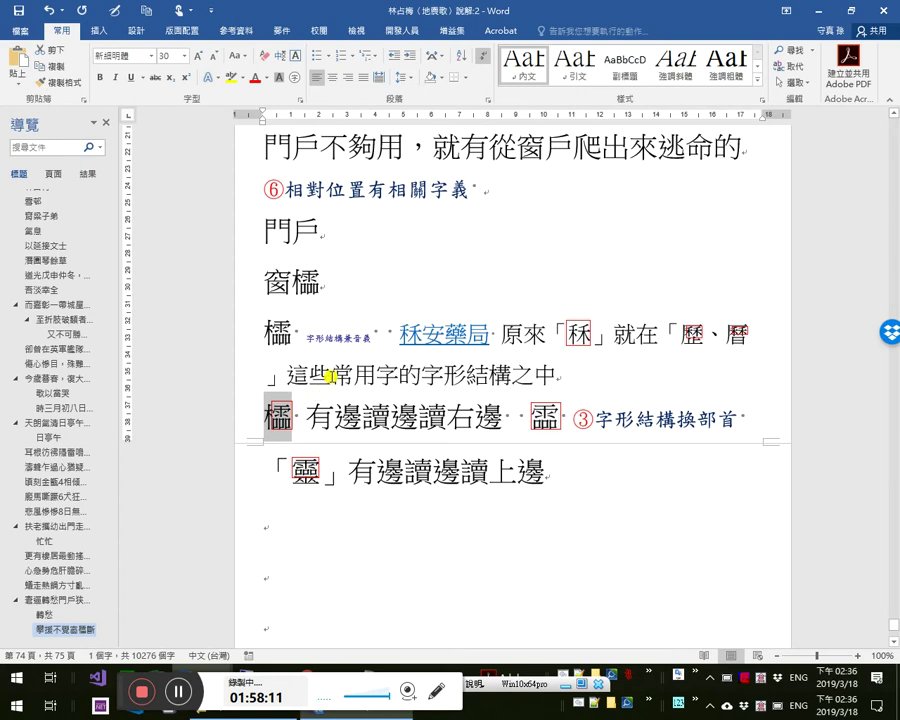
pyautogui.click(342, 484)
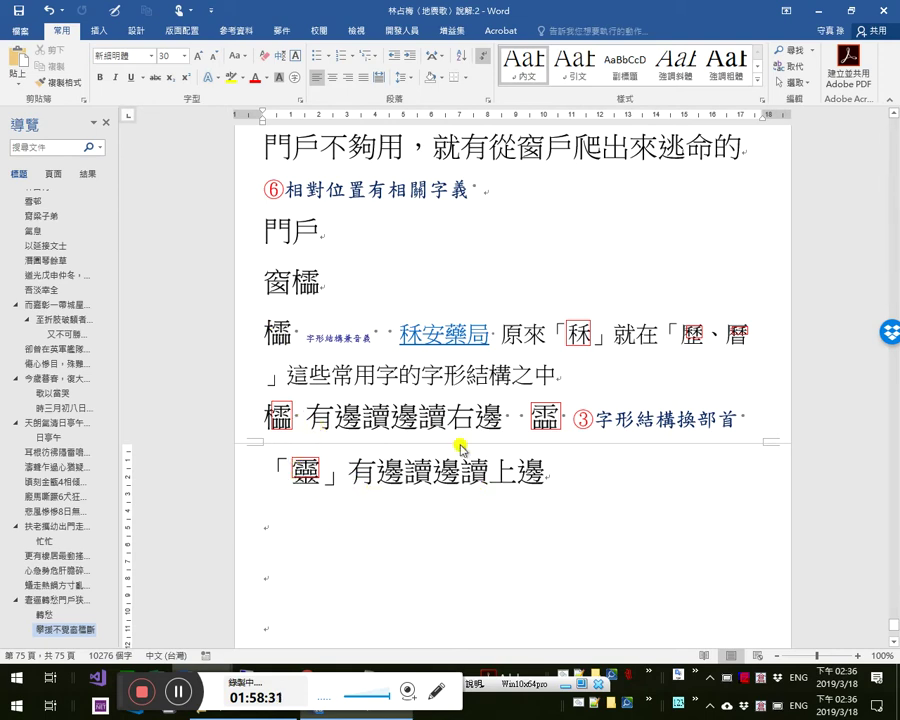
pyautogui.hotkey('alt', 'Tab')
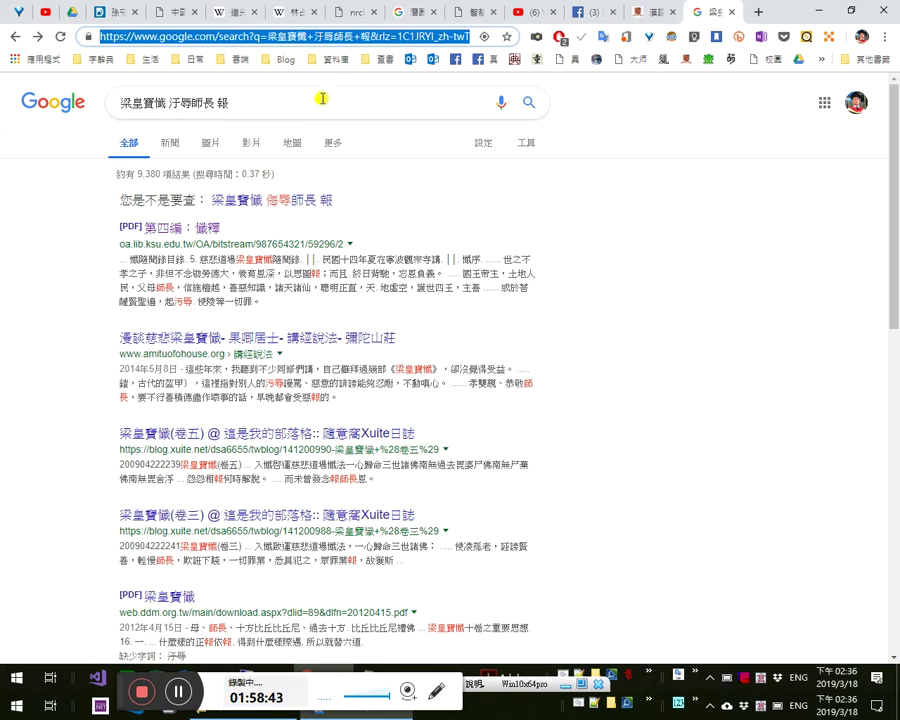
# - Look up 櫺 in the 教育部異體字字典 and open its entry
pyautogui.click(570, 58)
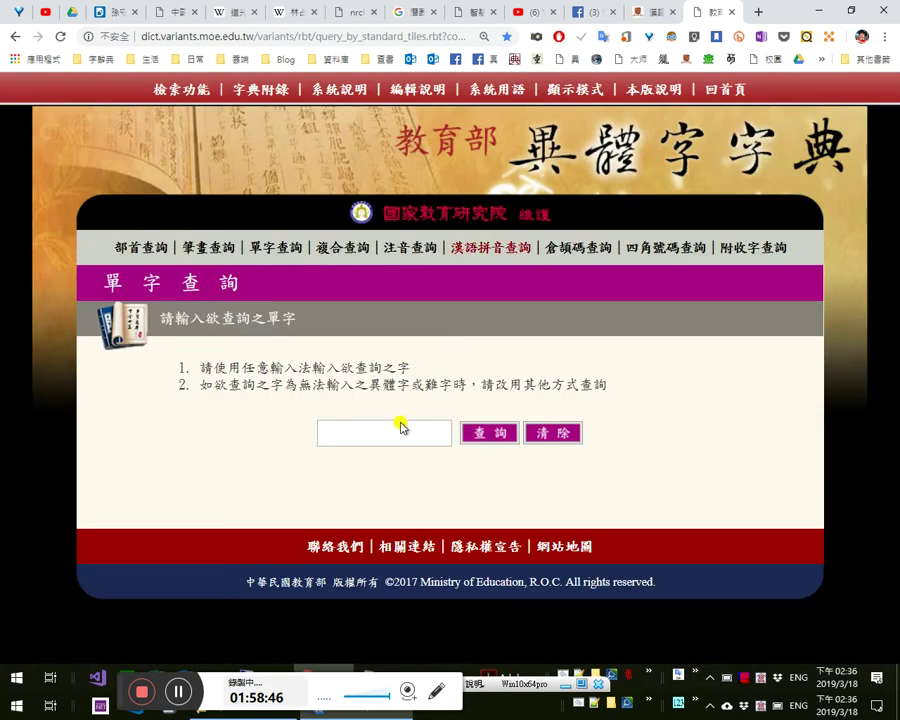
pyautogui.click(403, 428)
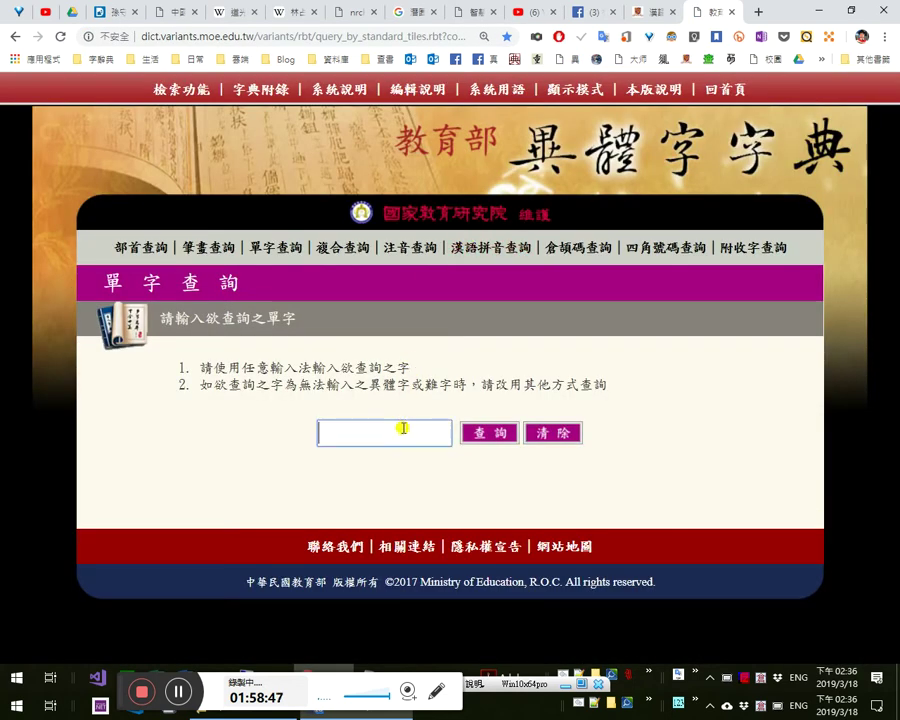
pyautogui.write('檽')
pyautogui.press('Return')
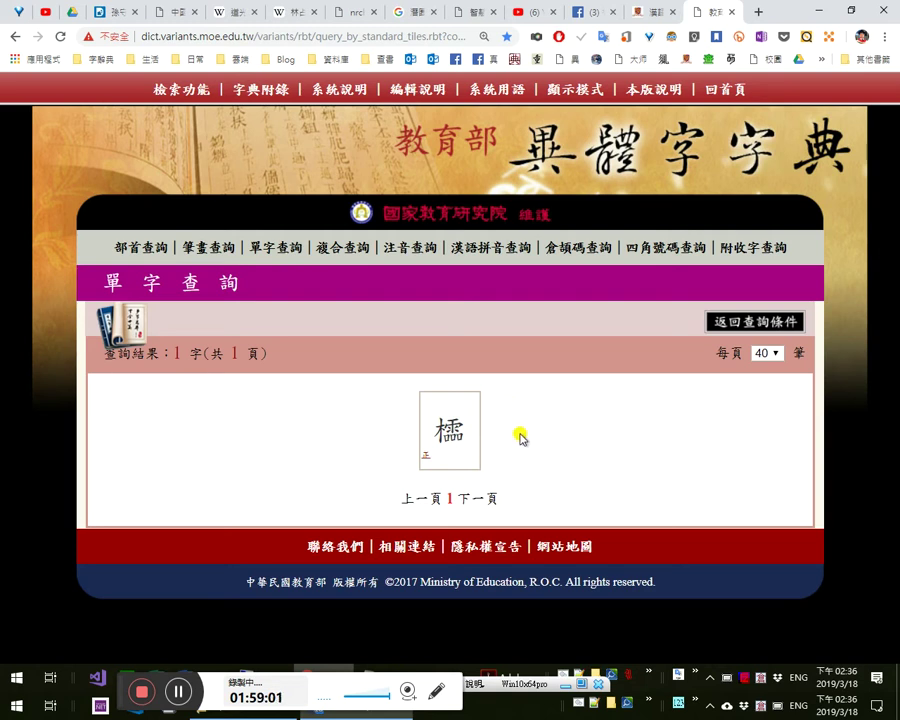
pyautogui.click(447, 444)
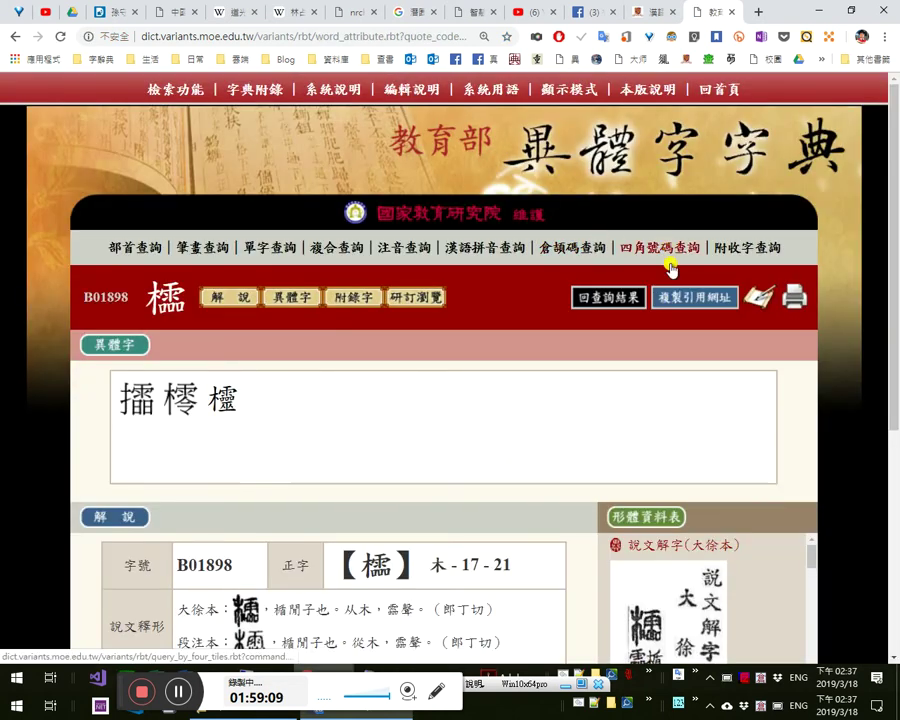
# - Copy the 櫺 entry's citation link and select 霝 from its explanation
pyautogui.click(694, 297)
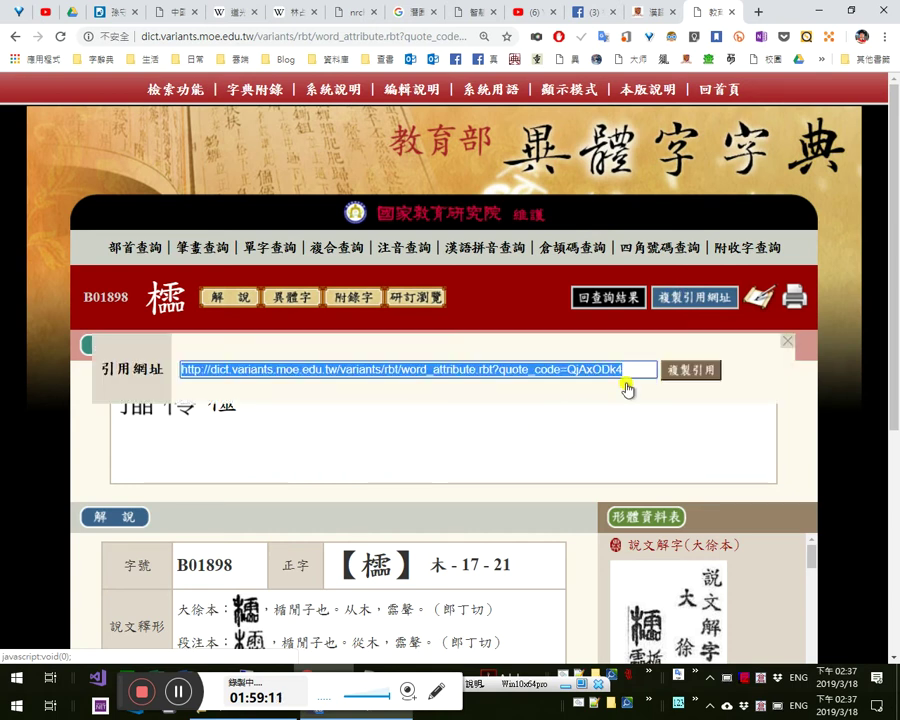
pyautogui.click(688, 369)
pyautogui.scroll(-3, 300, 567)
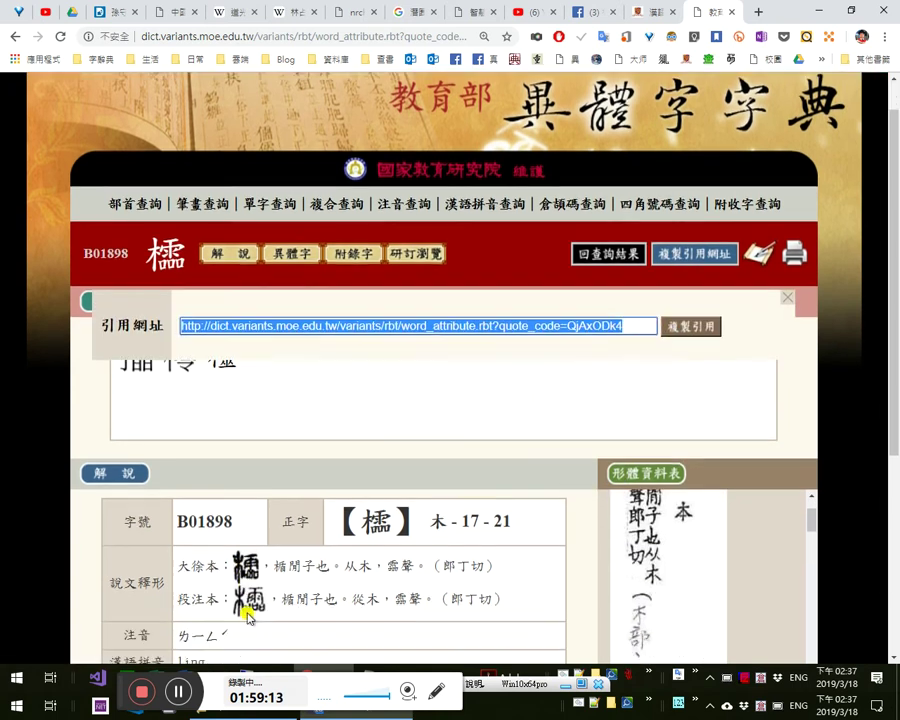
pyautogui.scroll(3, 712, 547)
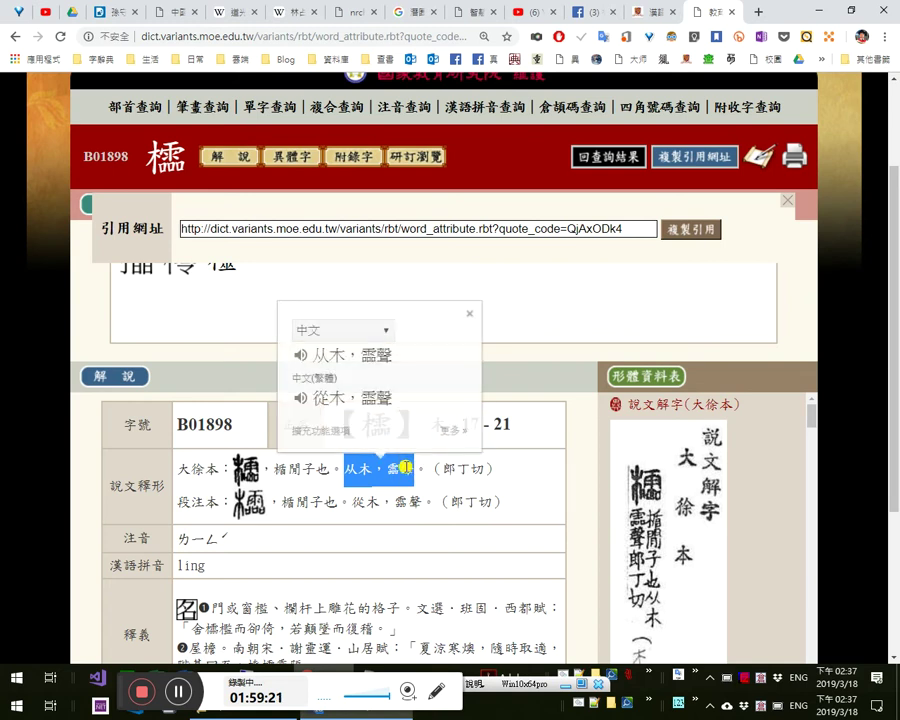
pyautogui.moveTo(362, 356); pyautogui.dragTo(376, 358)
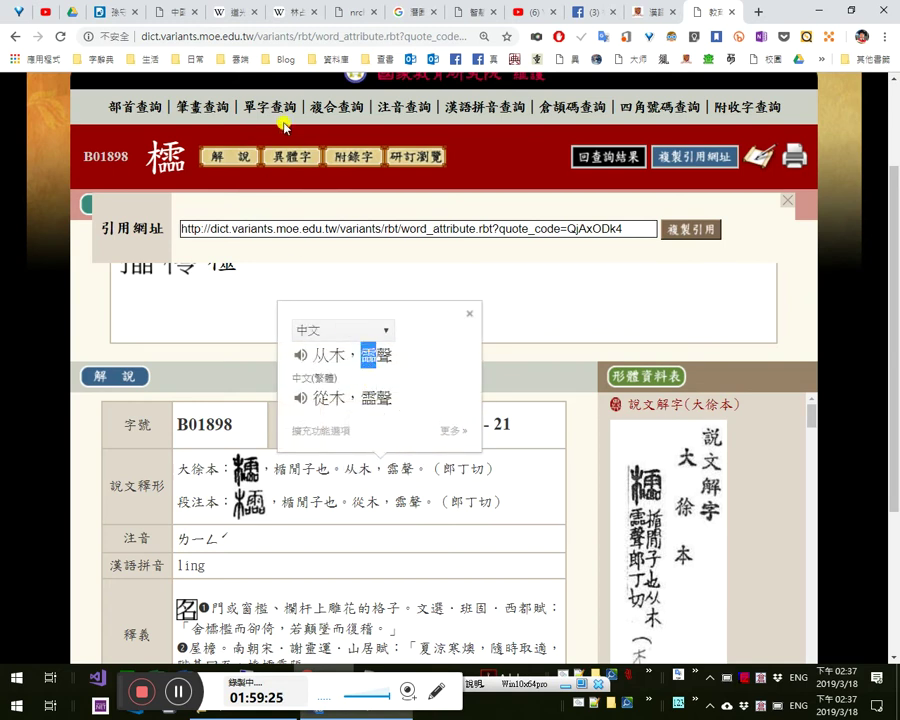
pyautogui.hotkey('alt', 'Tab')
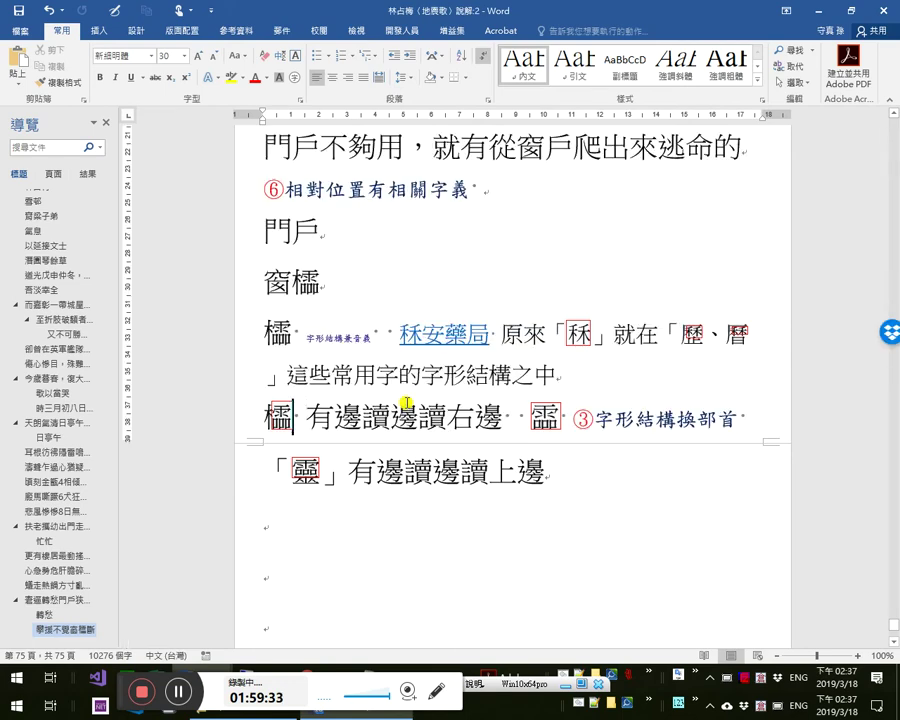
# - Hyperlink 櫺 at the start of the 有邊讀邊讀右邊 line to its dictionary entry
pyautogui.hotkey('shift', 'Left')
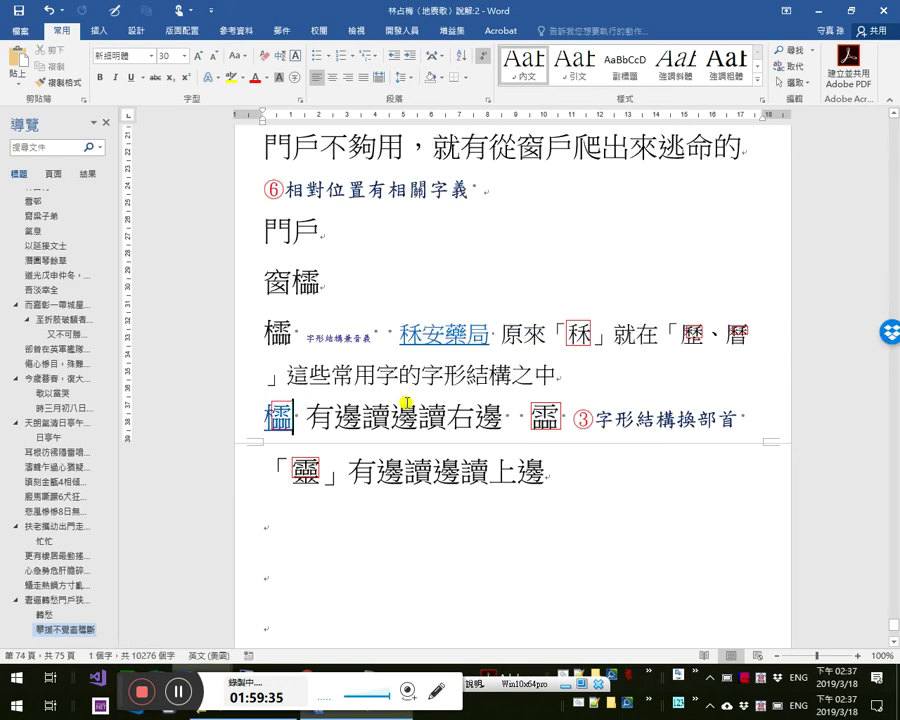
pyautogui.hotkey('alt', 'Tab')
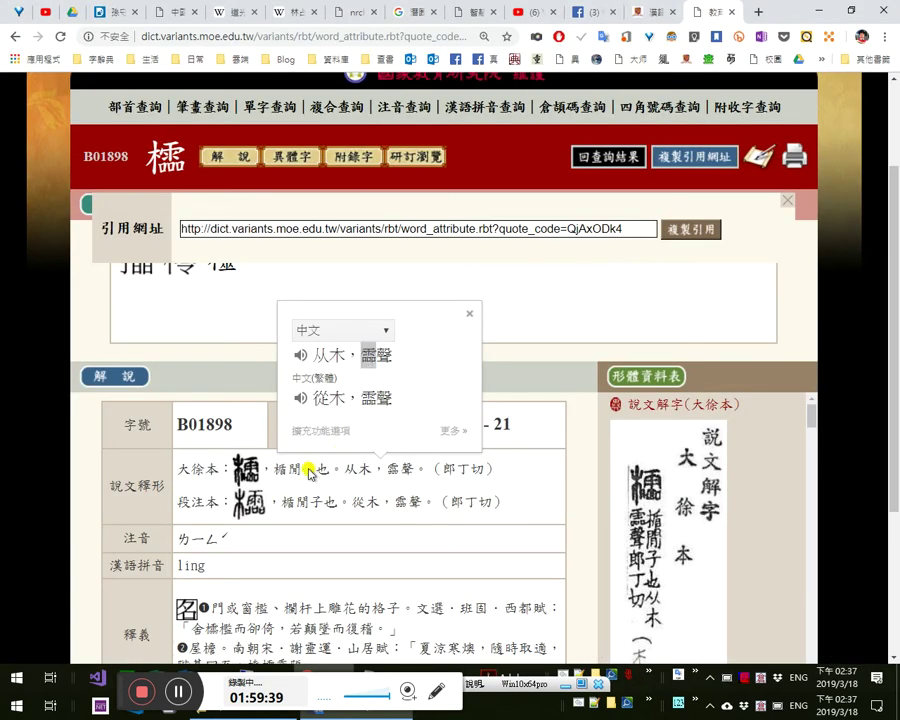
pyautogui.hotkey('alt', 'Tab')
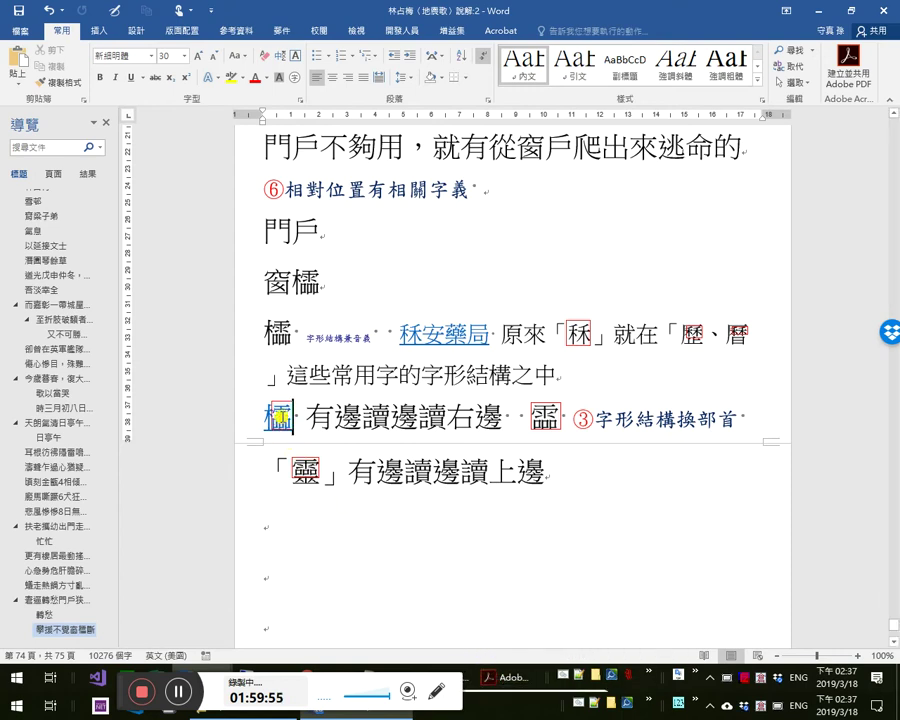
pyautogui.press('Right')
pyautogui.press('Right')
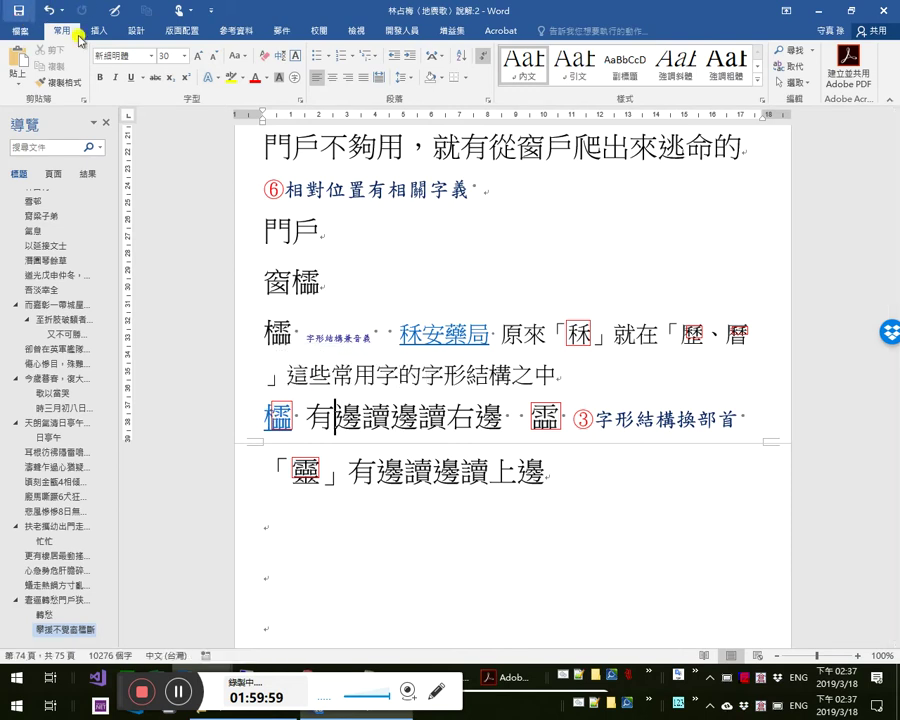
pyautogui.hotkey('alt', 'Tab')
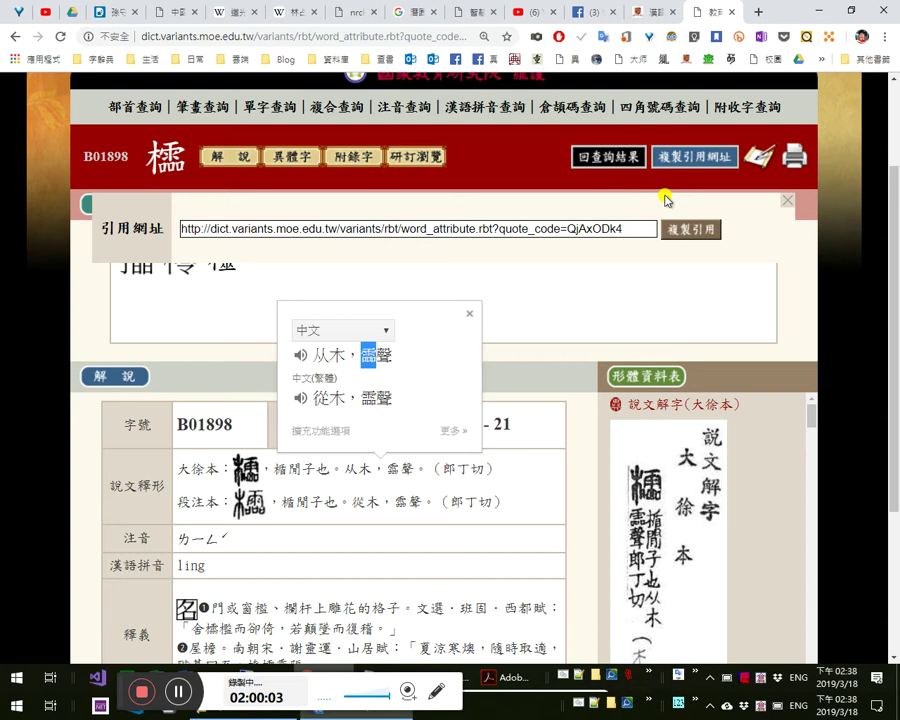
# - Search the single-character page for 霝 and open its entry (C15622)
pyautogui.click(788, 201)
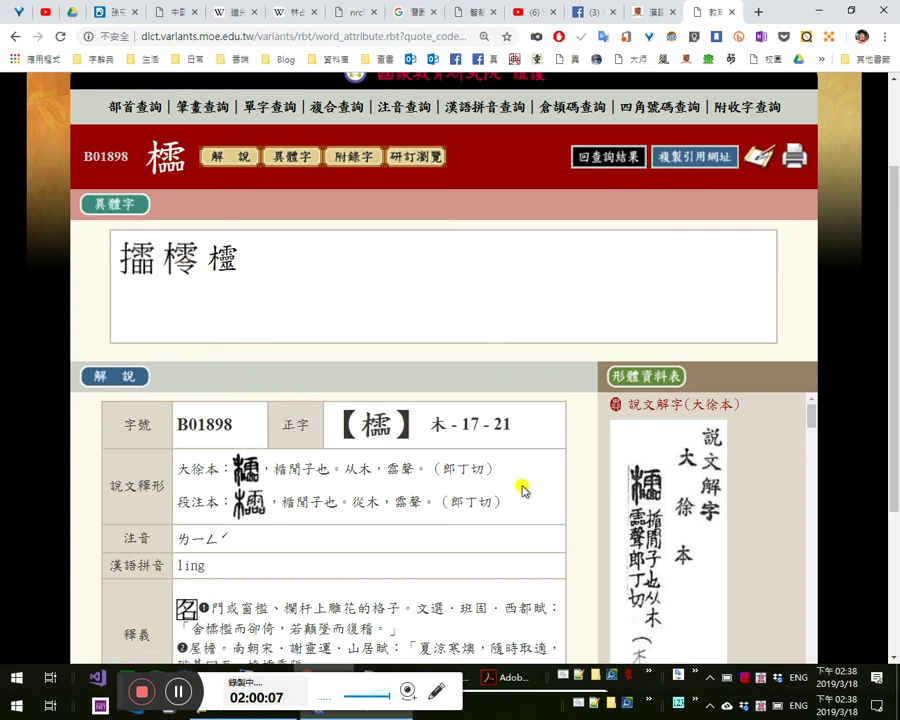
pyautogui.scroll(-1, 519, 485)
pyautogui.scroll(3, 516, 476)
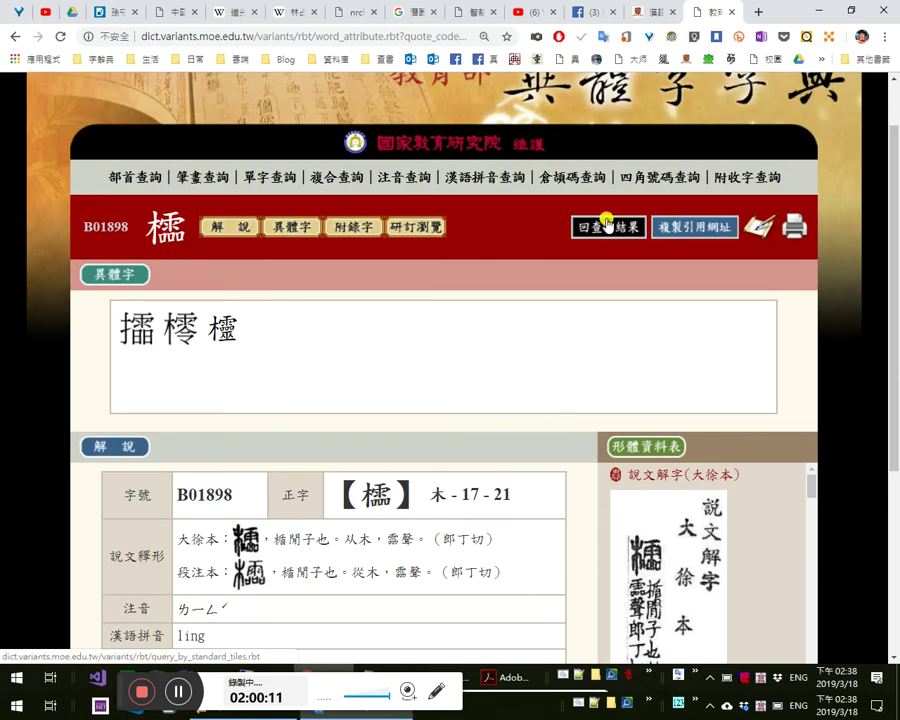
pyautogui.click(276, 183)
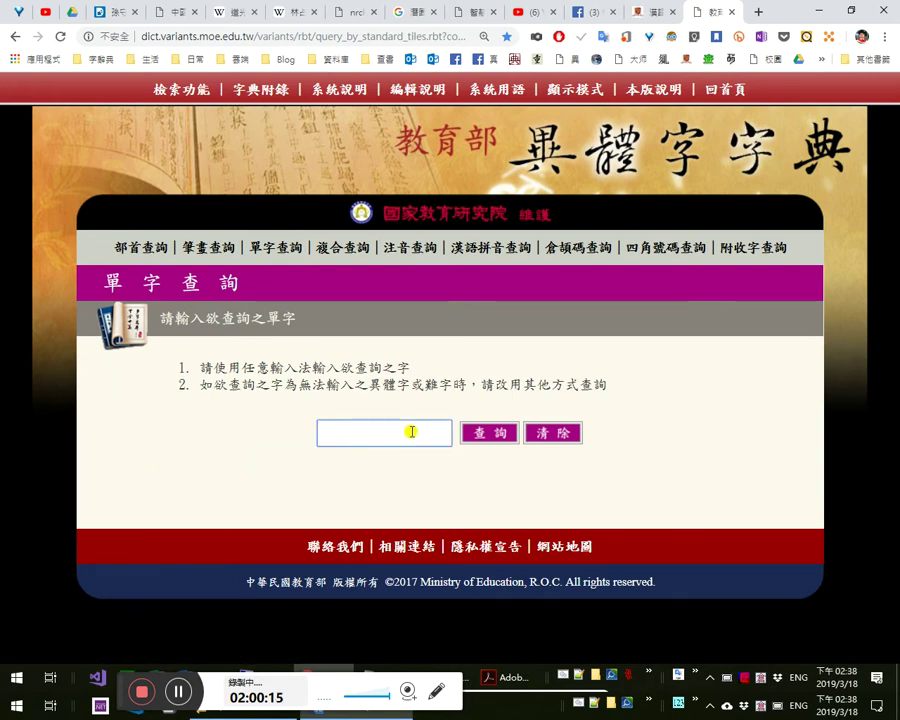
pyautogui.write('xu/6')
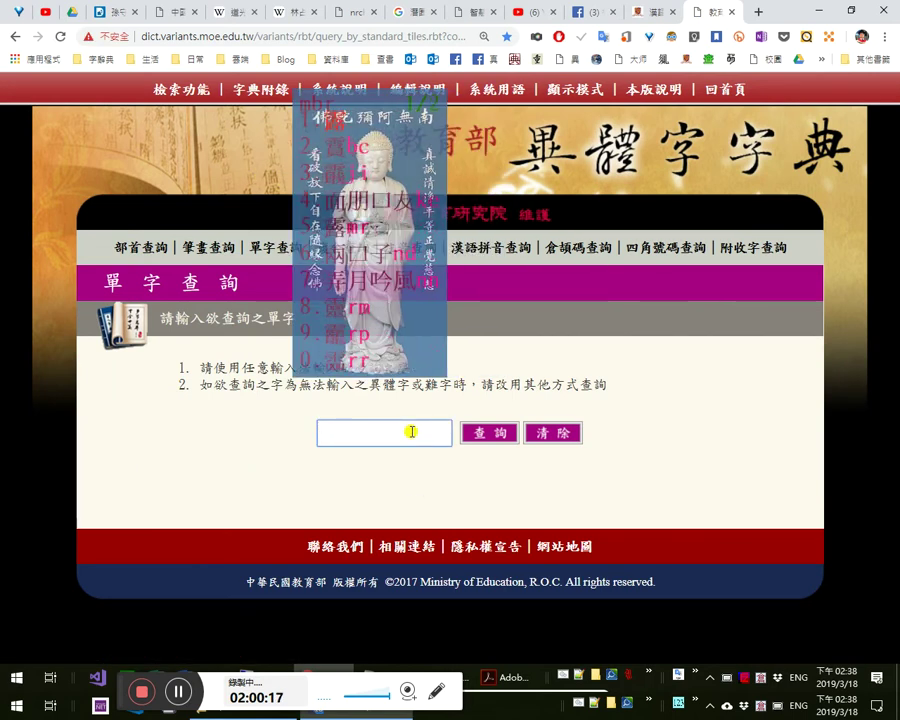
pyautogui.write('1')
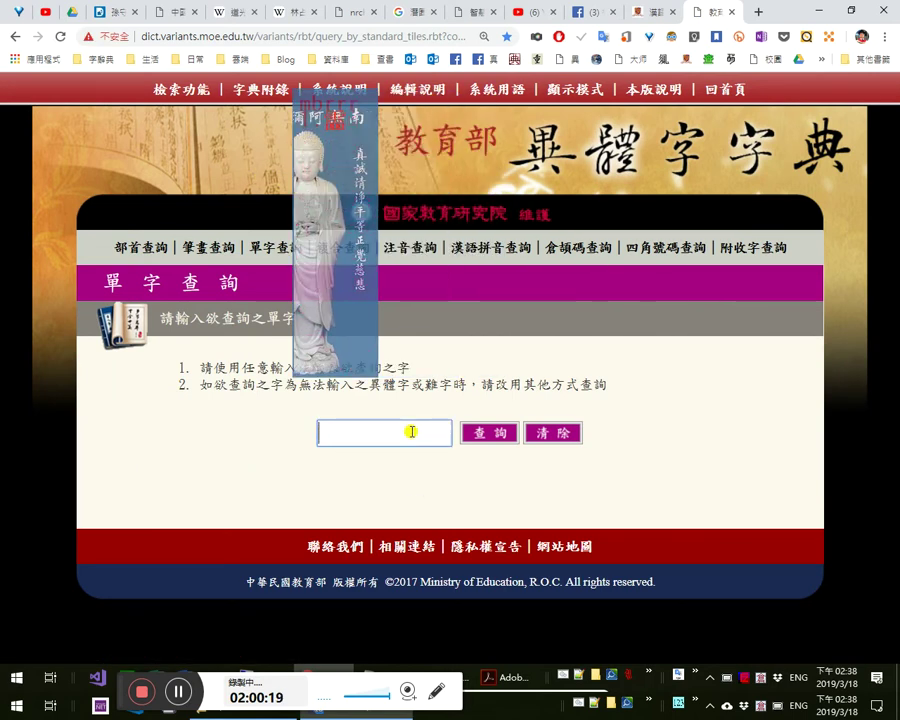
pyautogui.press('Return')
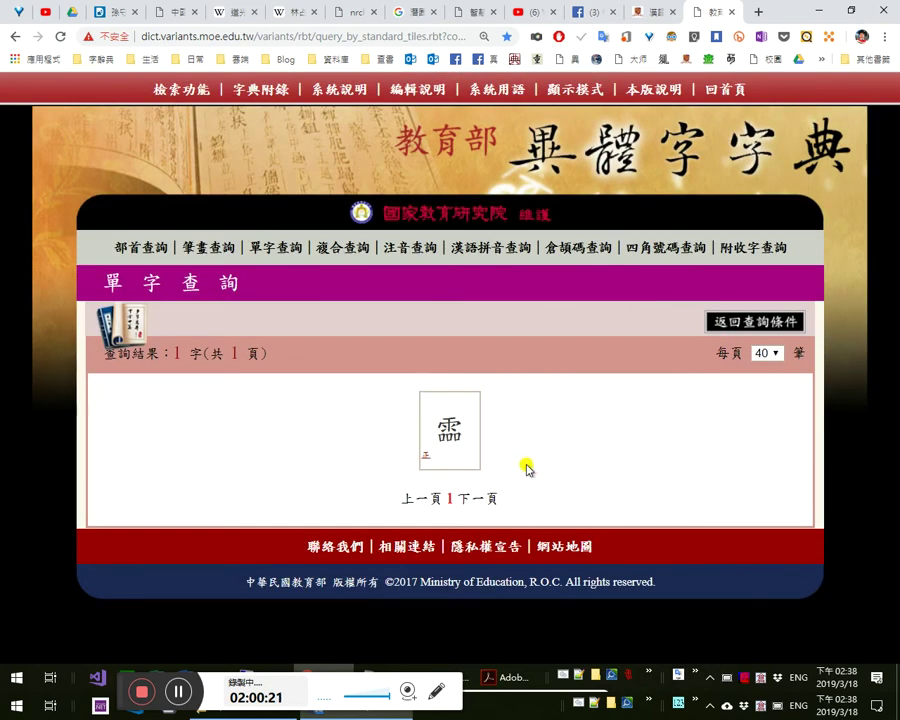
pyautogui.click(463, 438)
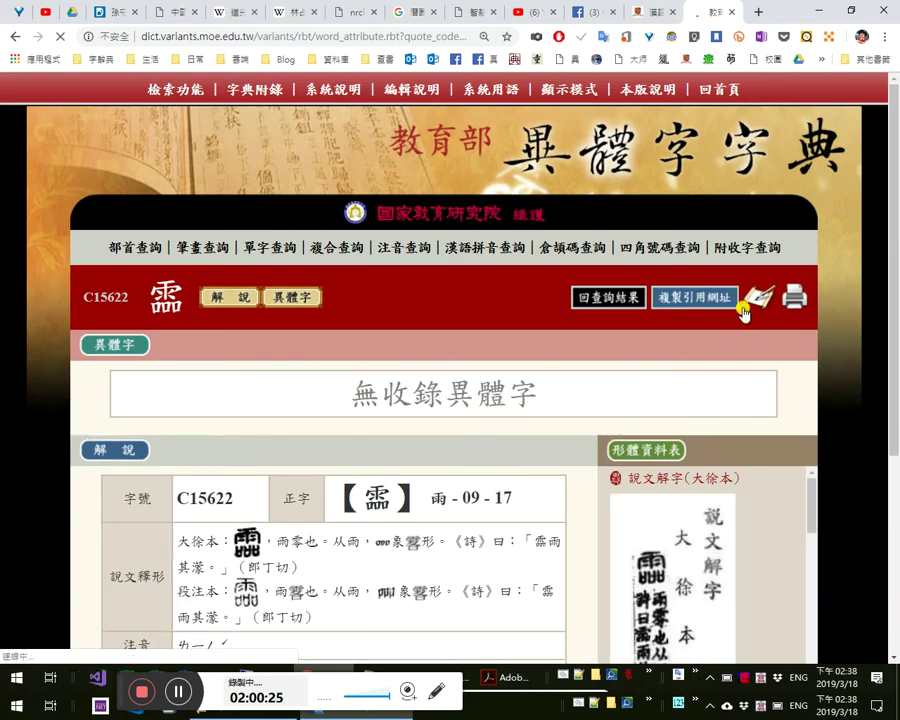
# - Copy the 霝 entry's citation link and note its reading ㄌㄧㄥˊ
pyautogui.click(722, 296)
pyautogui.click(706, 369)
pyautogui.scroll(-1, 230, 508)
pyautogui.doubleClick(229, 508)
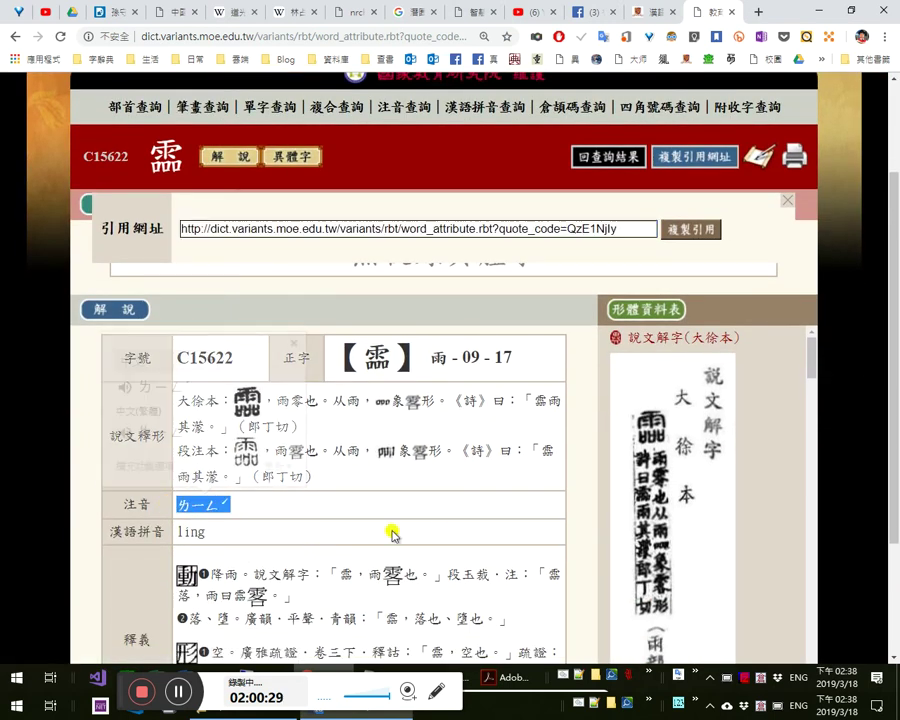
pyautogui.hotkey('alt', 'Tab')
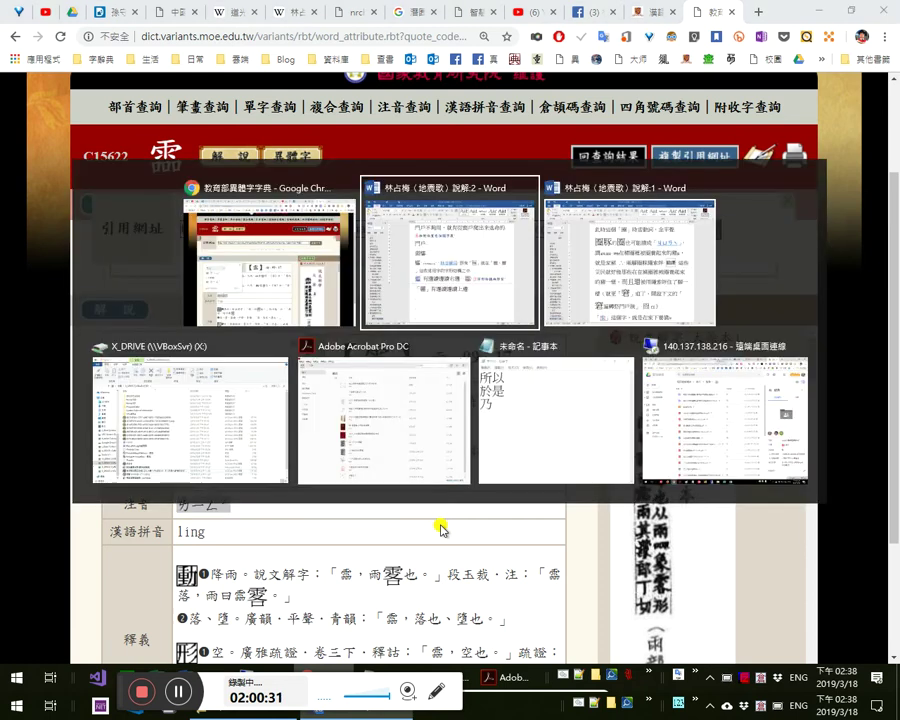
# - Link 霝 on the 有邊讀邊讀右邊 line to its dictionary entry and save
pyautogui.press('Right')
pyautogui.press('Right')
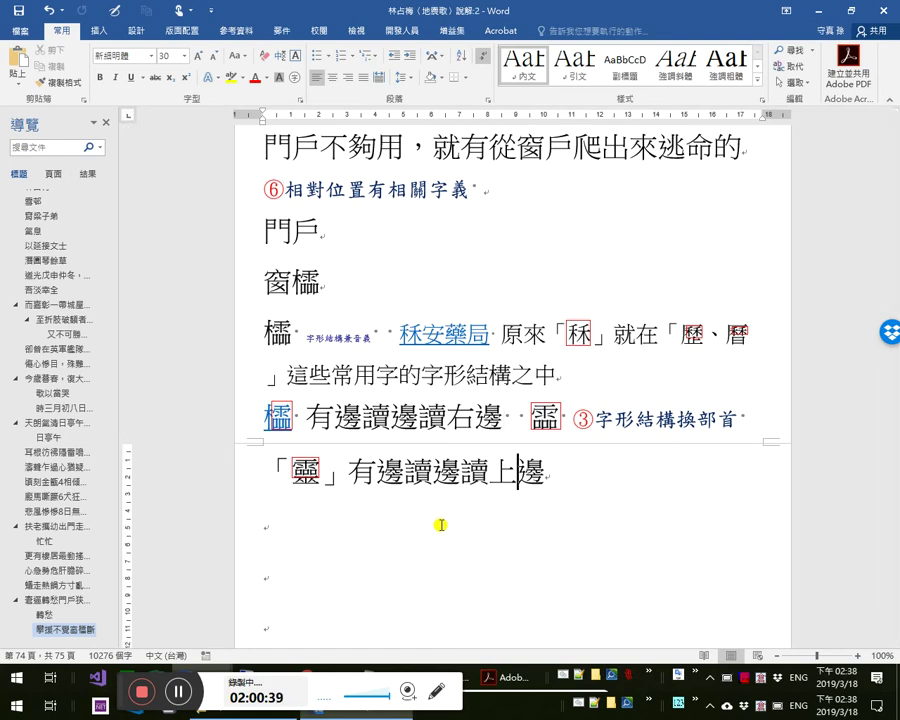
pyautogui.hotkey('shift', 'Right')
pyautogui.press('F4')
pyautogui.press('Right')
pyautogui.hotkey('ctrl', 's')
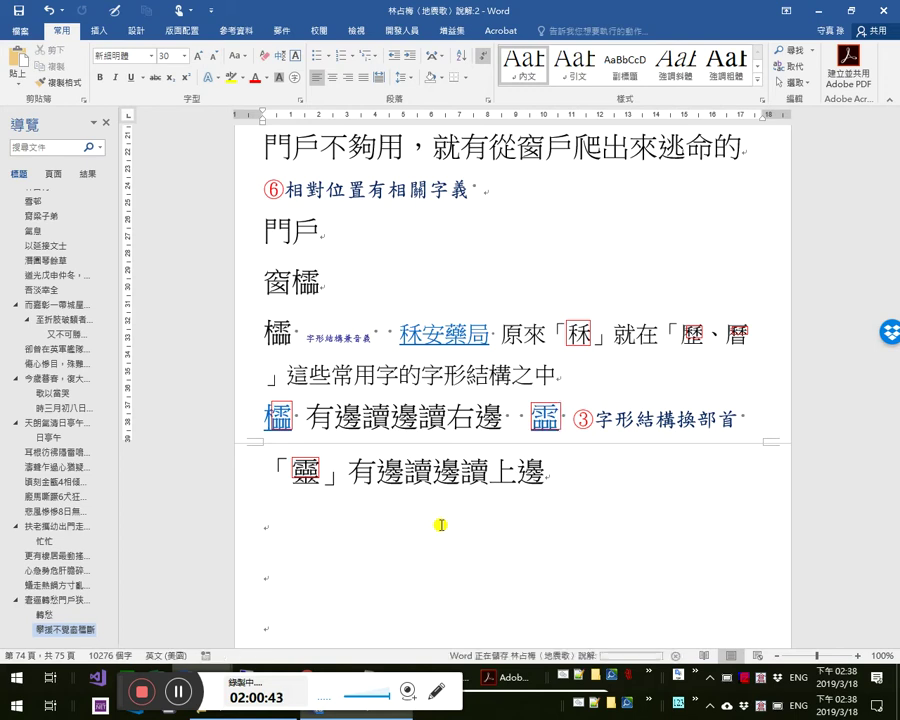
# - Select the whole heading line 攀援不覺窗櫺斷
pyautogui.click(482, 390)
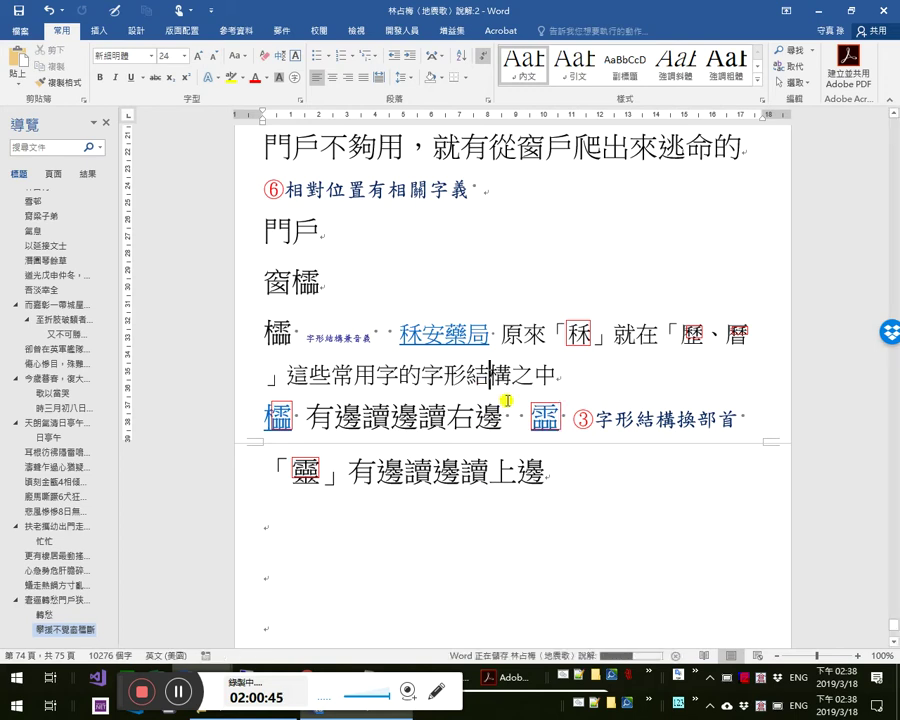
pyautogui.scroll(3, 516, 400)
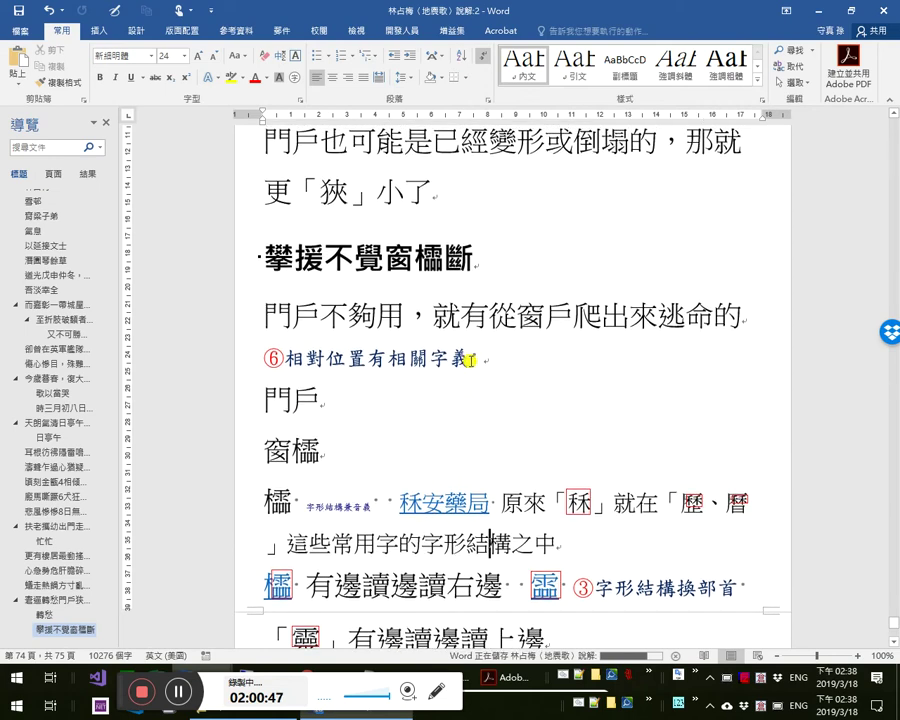
pyautogui.click(449, 311)
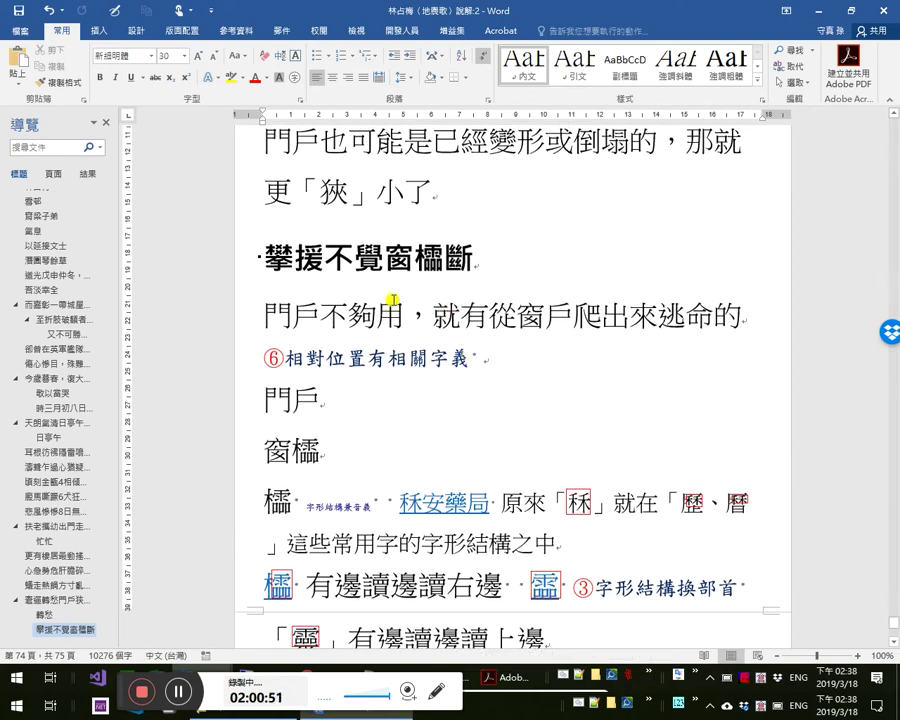
pyautogui.click(388, 260)
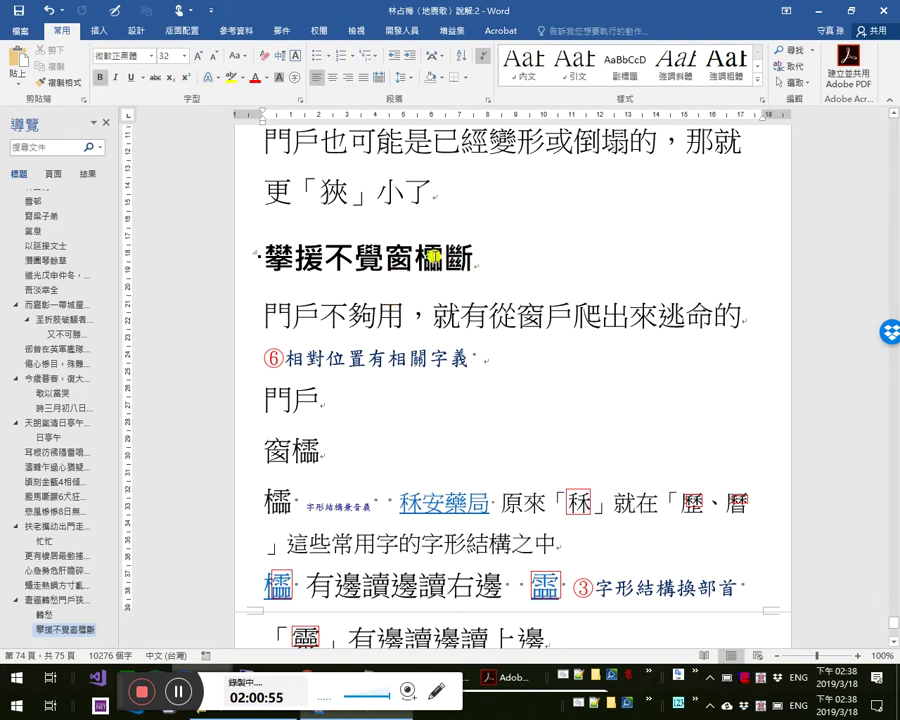
pyautogui.hotkey('shift', 'Left')
pyautogui.press('Right')
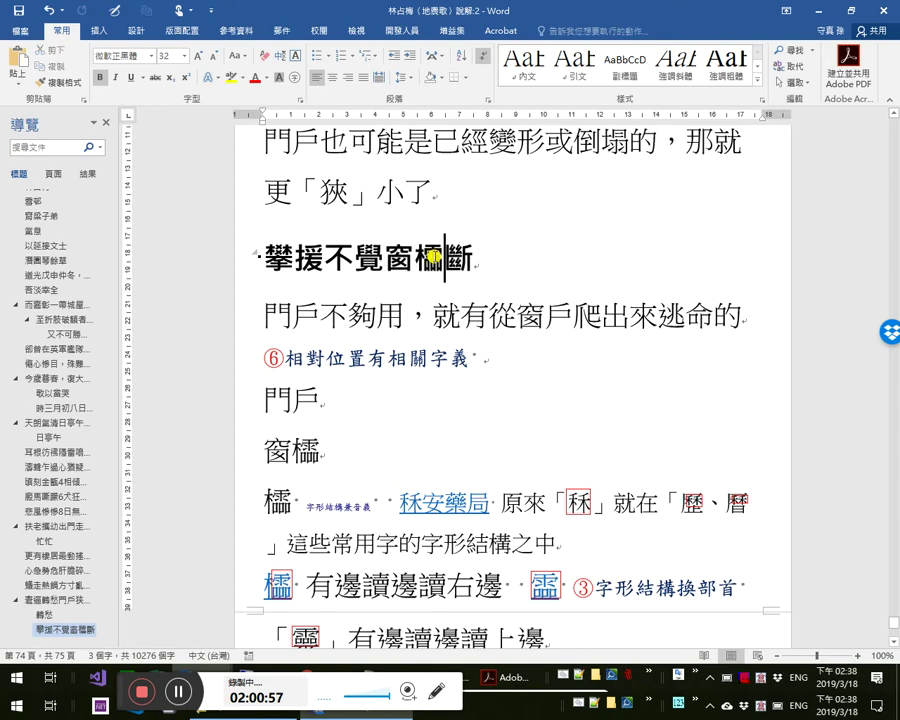
pyautogui.press('Right')
pyautogui.press('Right')
pyautogui.press('Left')
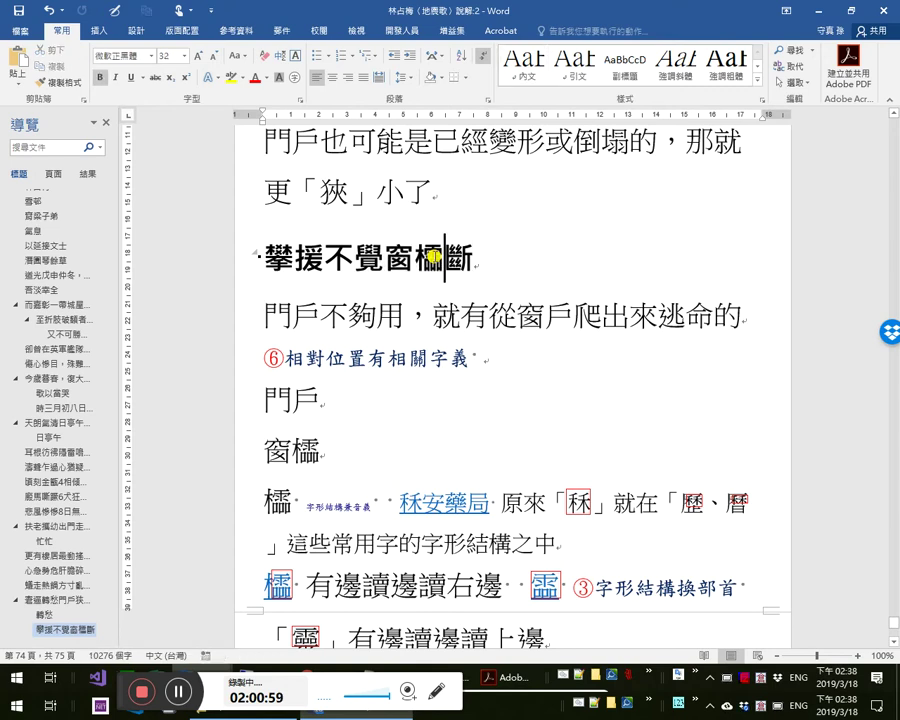
pyautogui.hotkey('shift', 'Right')
pyautogui.press('Left')
pyautogui.press('Left')
pyautogui.press('Left')
pyautogui.press('Left')
pyautogui.press('Left')
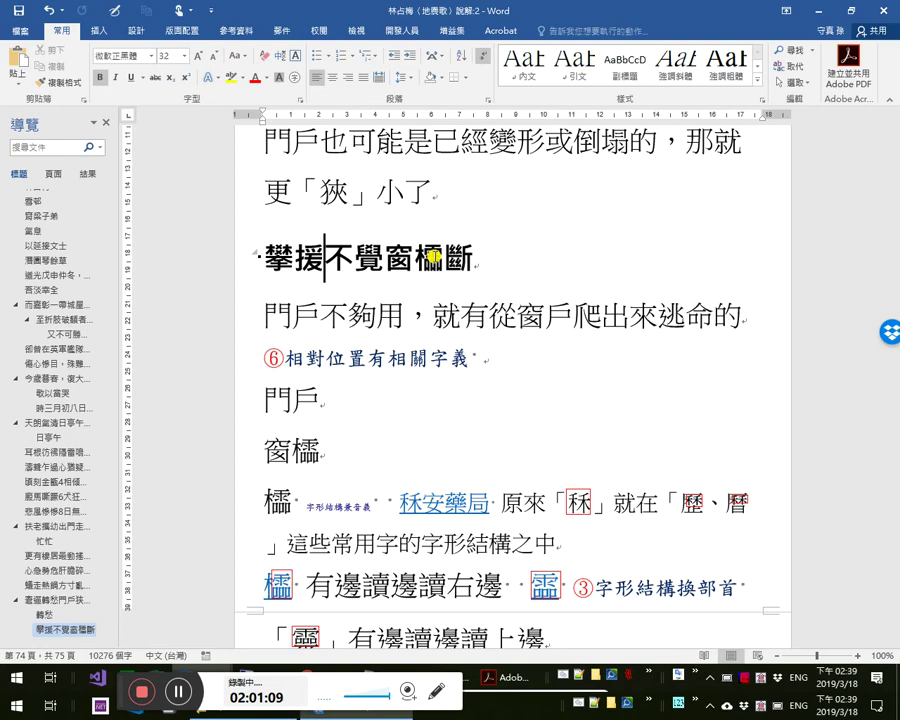
pyautogui.press('Right')
pyautogui.press('Right')
pyautogui.press('Right')
pyautogui.press('Right')
pyautogui.hotkey('shift', 'Right')
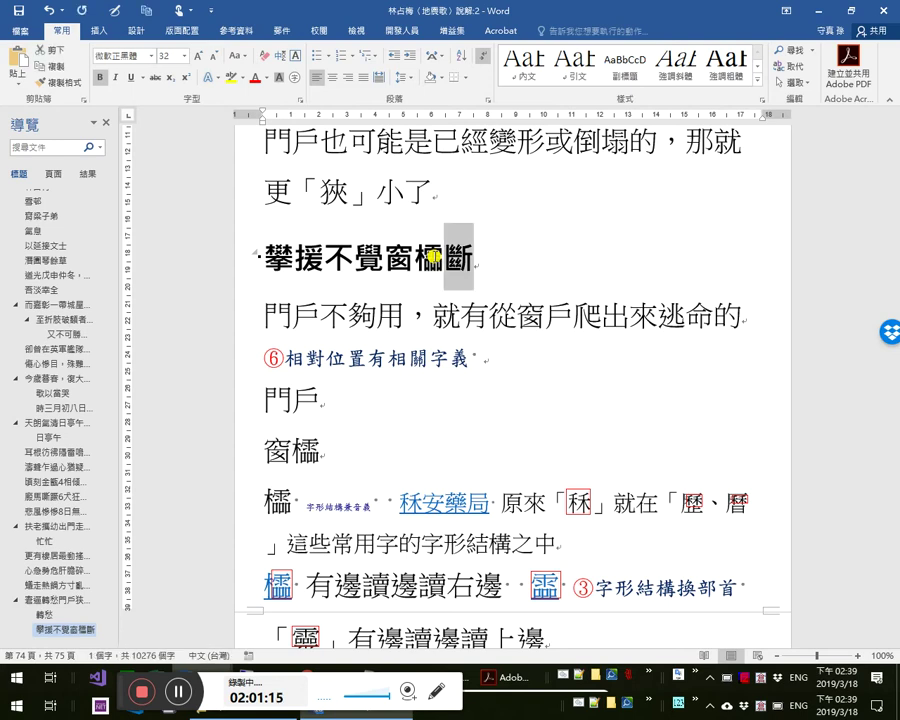
pyautogui.press('Left')
pyautogui.press('Left')
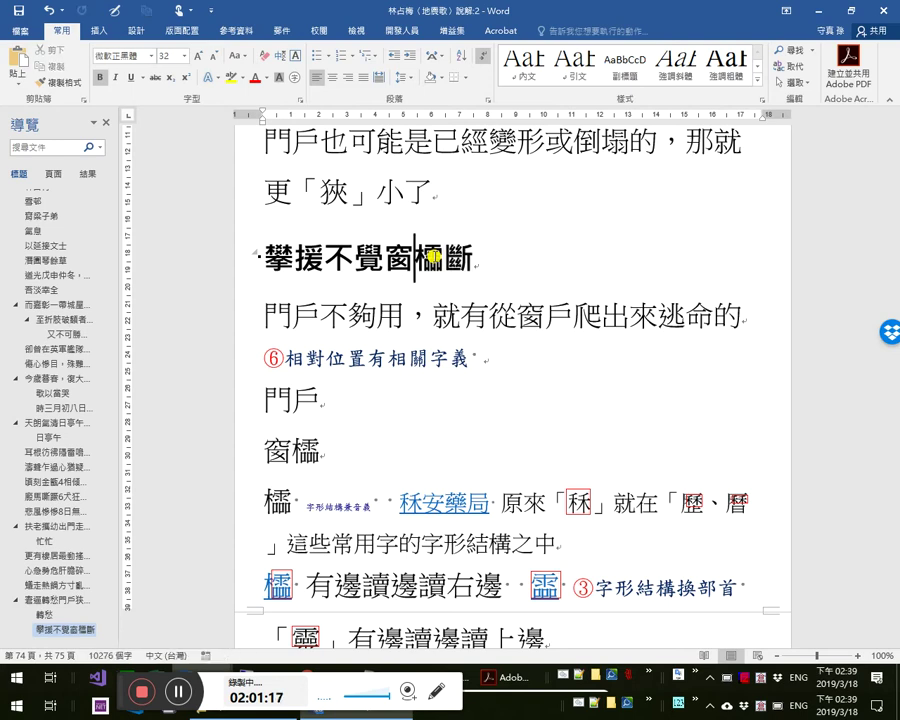
pyautogui.hotkey('shift', 'Left')
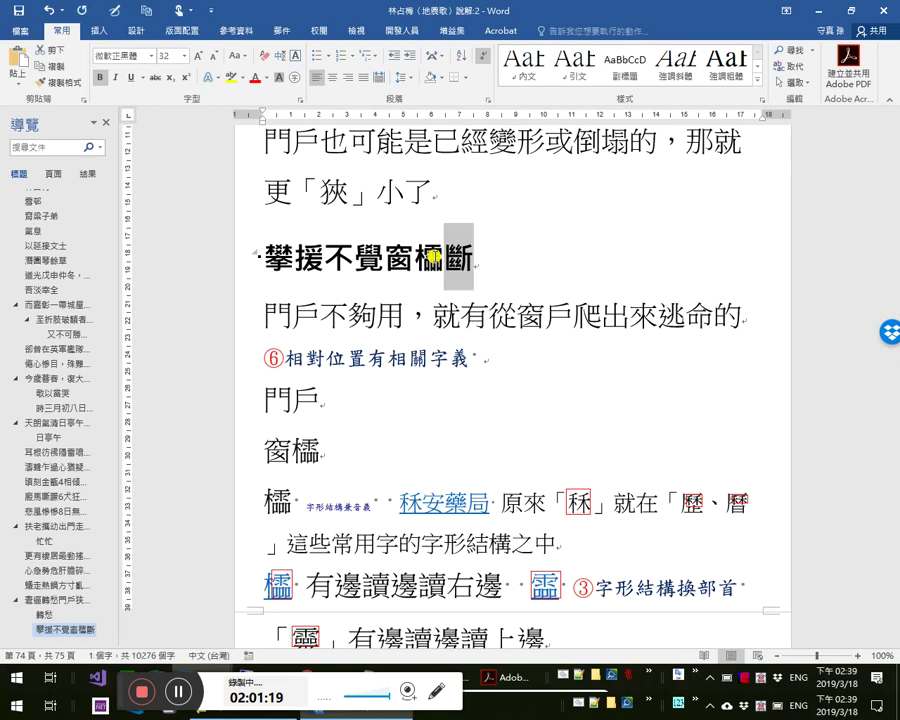
pyautogui.hotkey('shift', 'Home')
pyautogui.hotkey('ctrl', 'c')
# - Paste 攀援不覺窗櫺斷 as a new paragraph at the end of the document
pyautogui.press('pagedown')
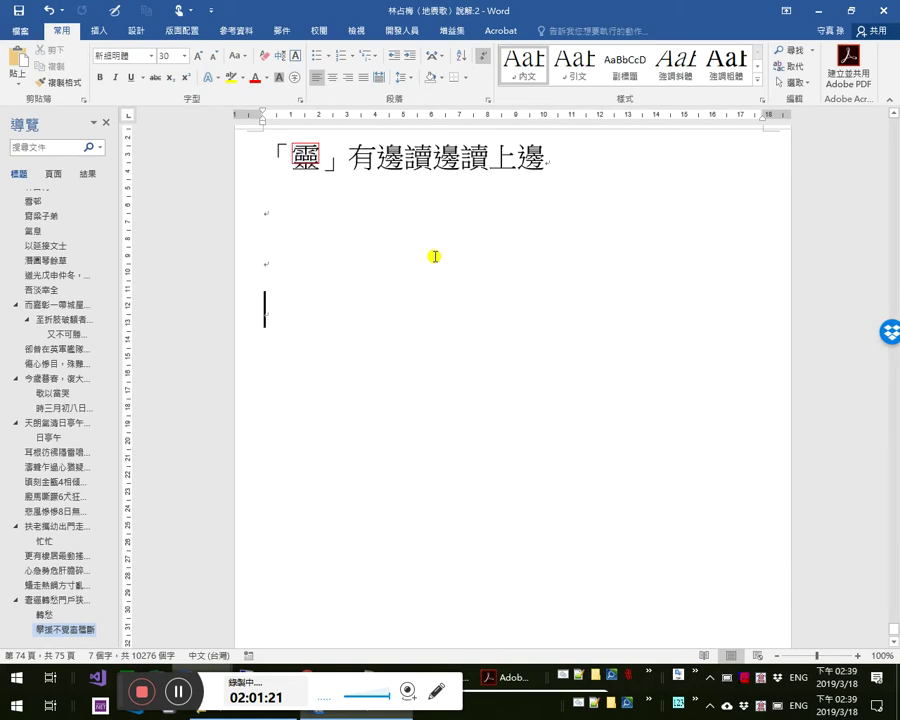
pyautogui.hotkey('ctrl', 'v')
pyautogui.press('Return')
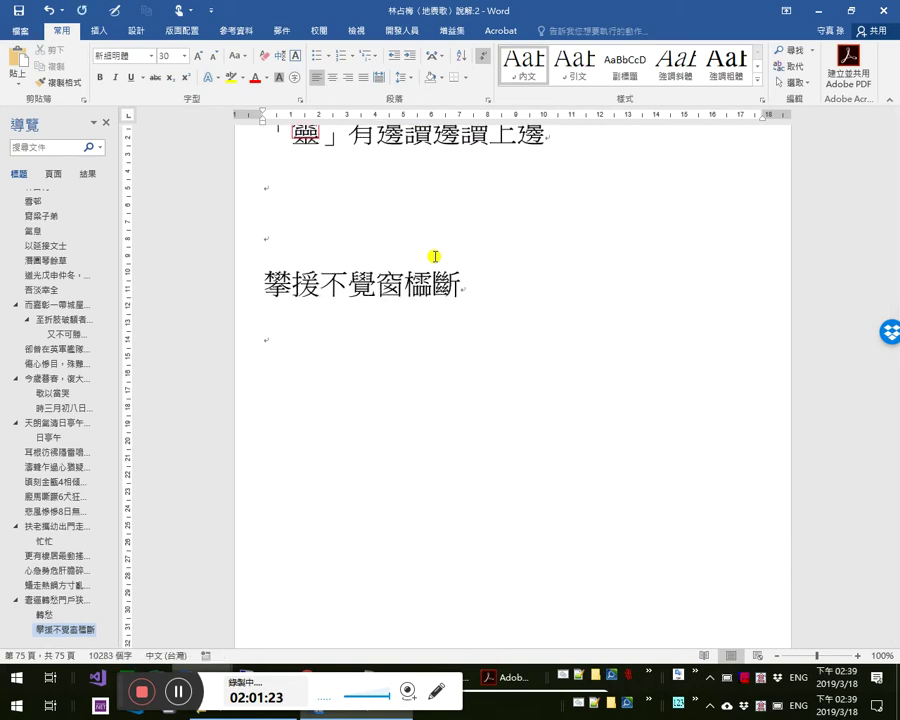
pyautogui.press('Up')
pyautogui.press('Up')
pyautogui.hotkey('alt', 'Tab')
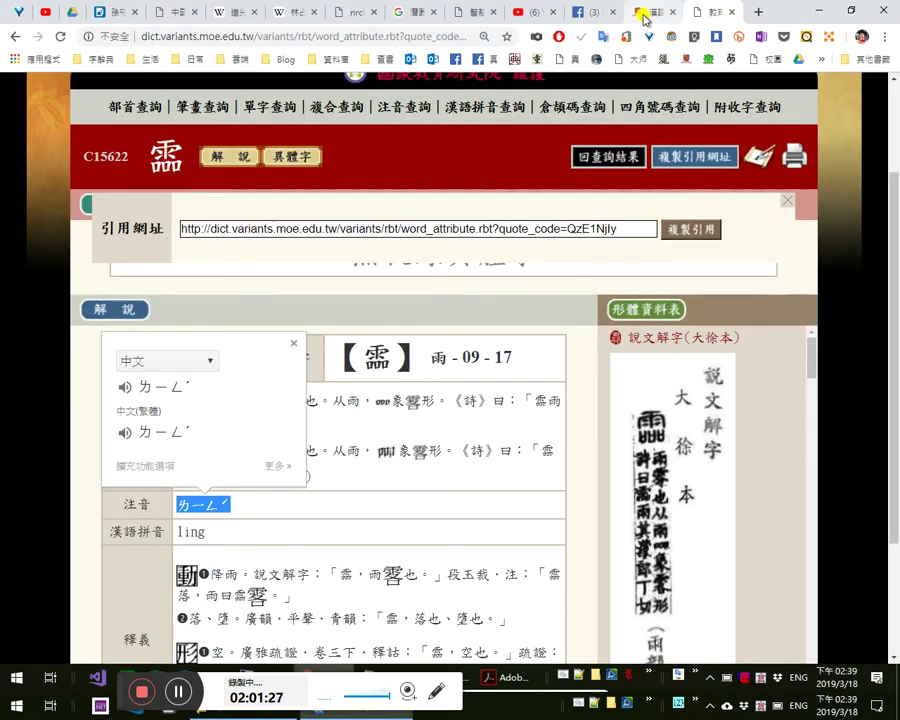
# - Look up the character 檽 in 漢語多功能字庫
pyautogui.click(646, 16)
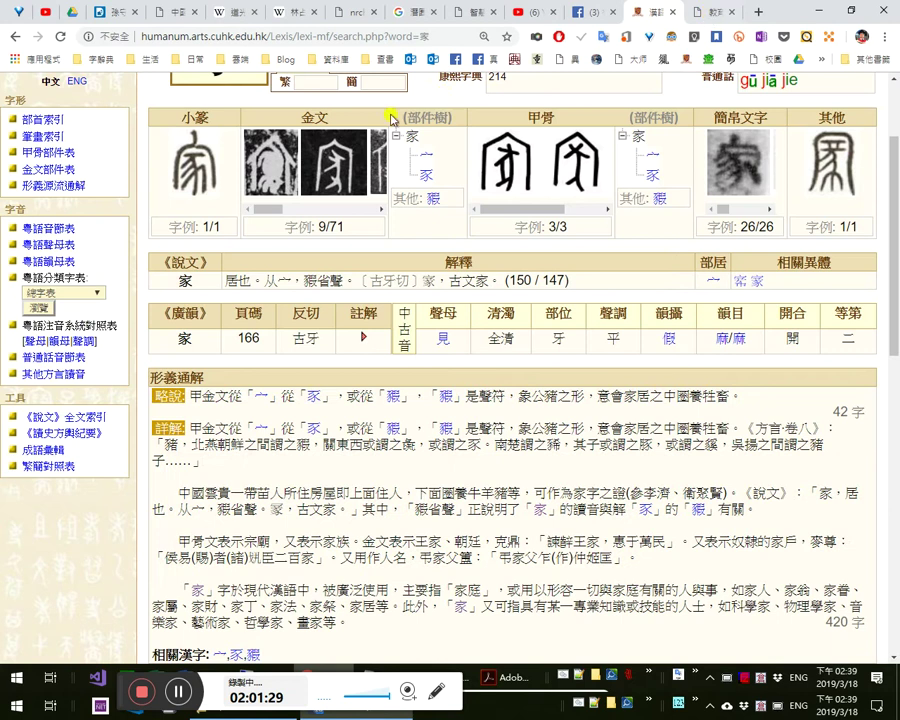
pyautogui.scroll(3, 393, 118)
pyautogui.click(343, 86)
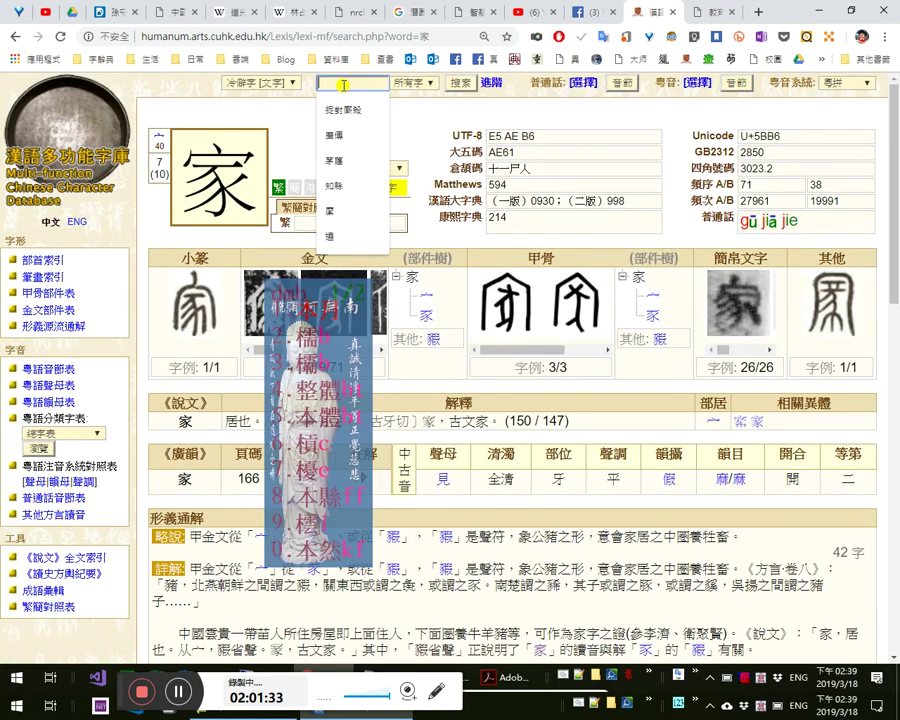
pyautogui.write('檽')
pyautogui.press('Return')
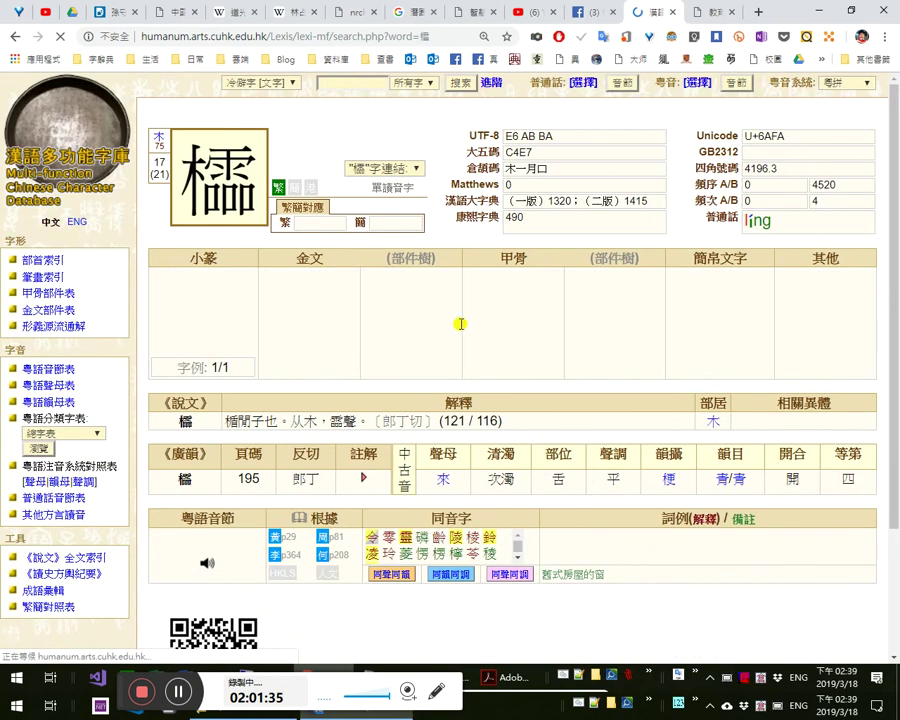
pyautogui.scroll(-3, 470, 330)
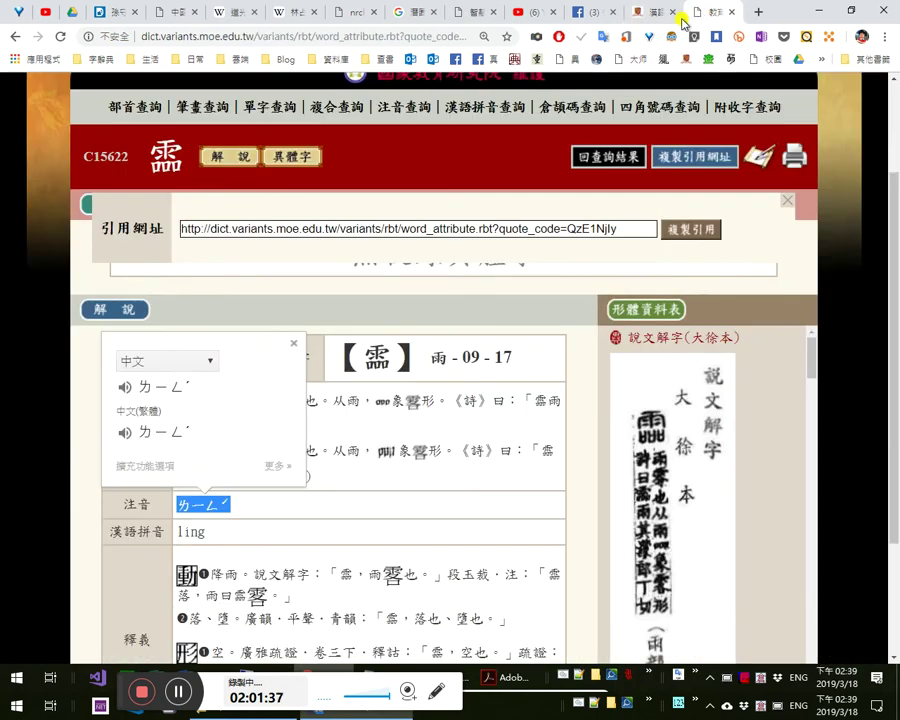
# - View the 檽 entry in the 異體字字典 and select its first definition
pyautogui.click(712, 11)
pyautogui.click(9, 37)
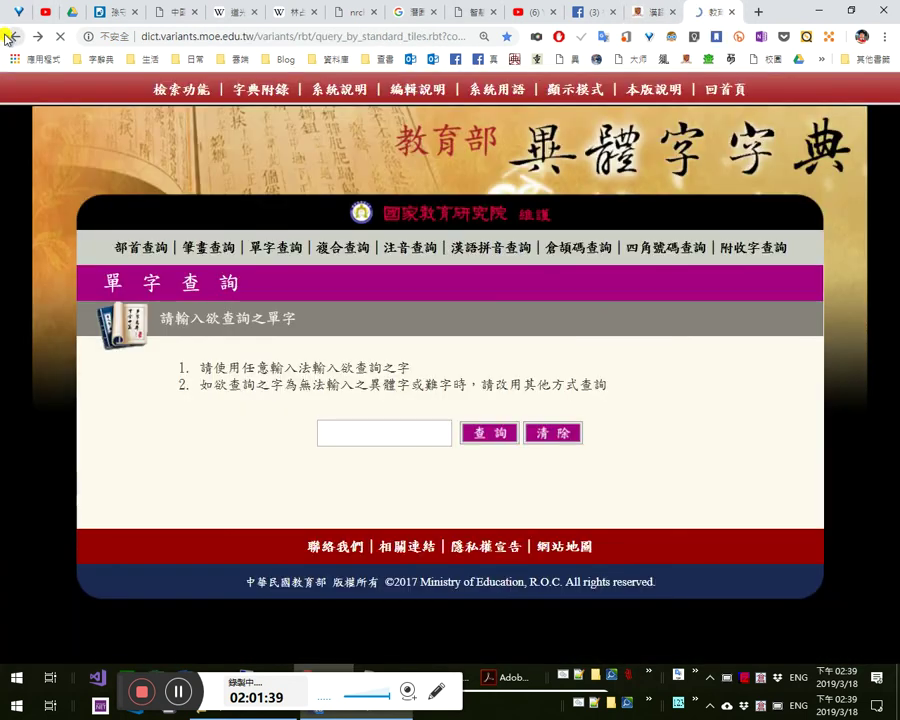
pyautogui.click(9, 37)
pyautogui.scroll(-3, 384, 456)
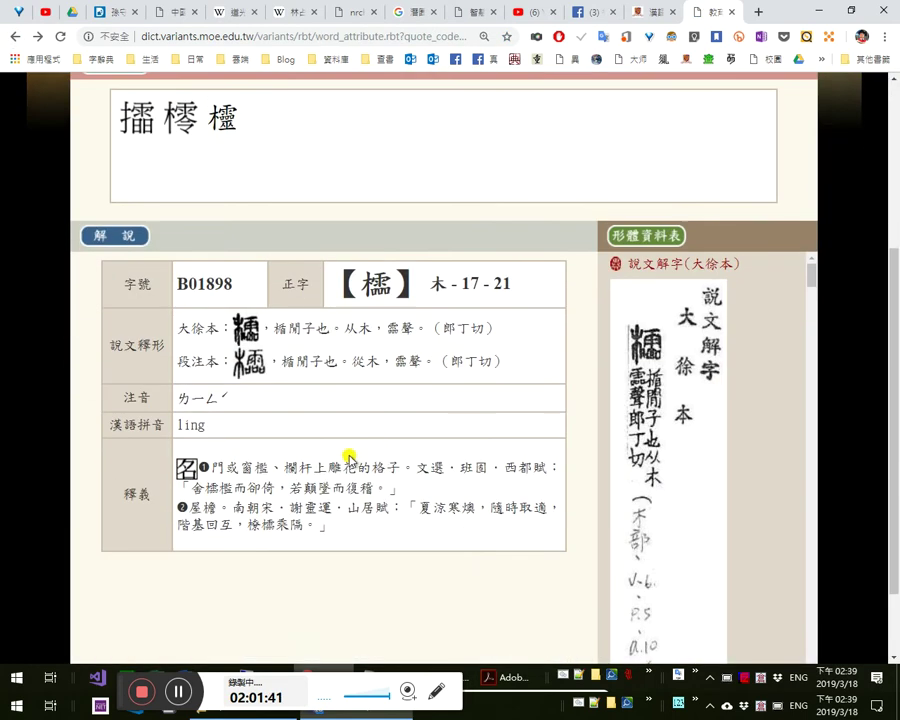
pyautogui.moveTo(215, 470); pyautogui.dragTo(405, 490)
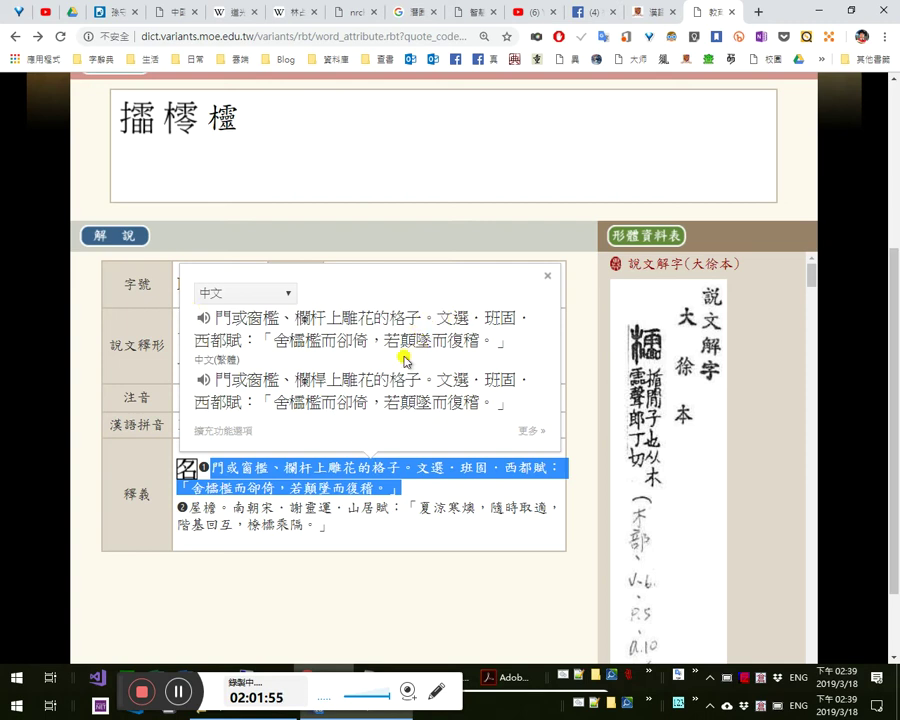
# - Google 窗櫺 in a new tab and copy the results page address
pyautogui.click(757, 12)
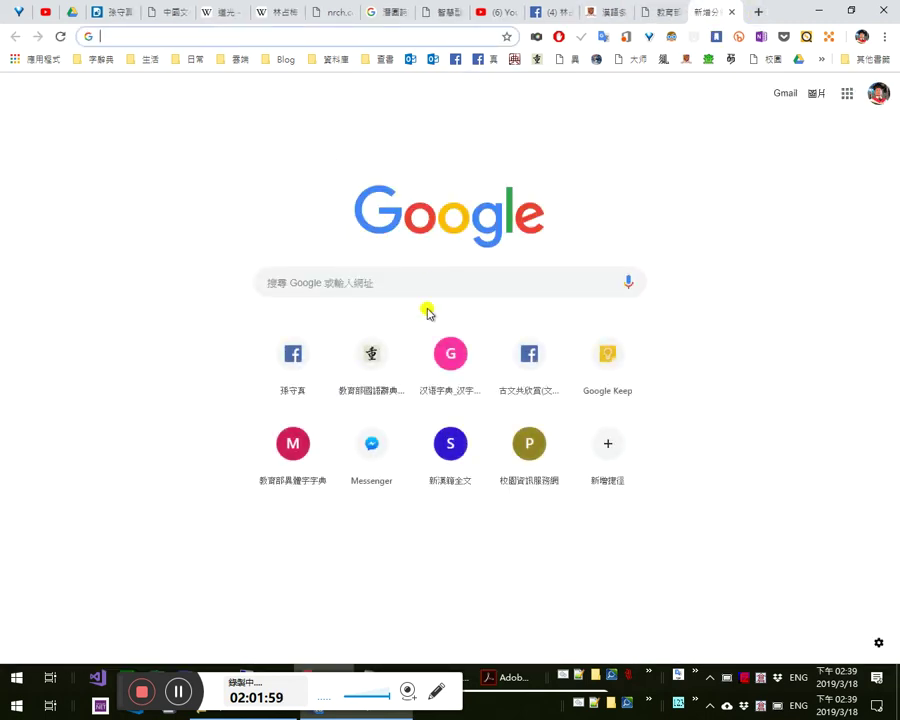
pyautogui.click(399, 275)
pyautogui.write('jw')
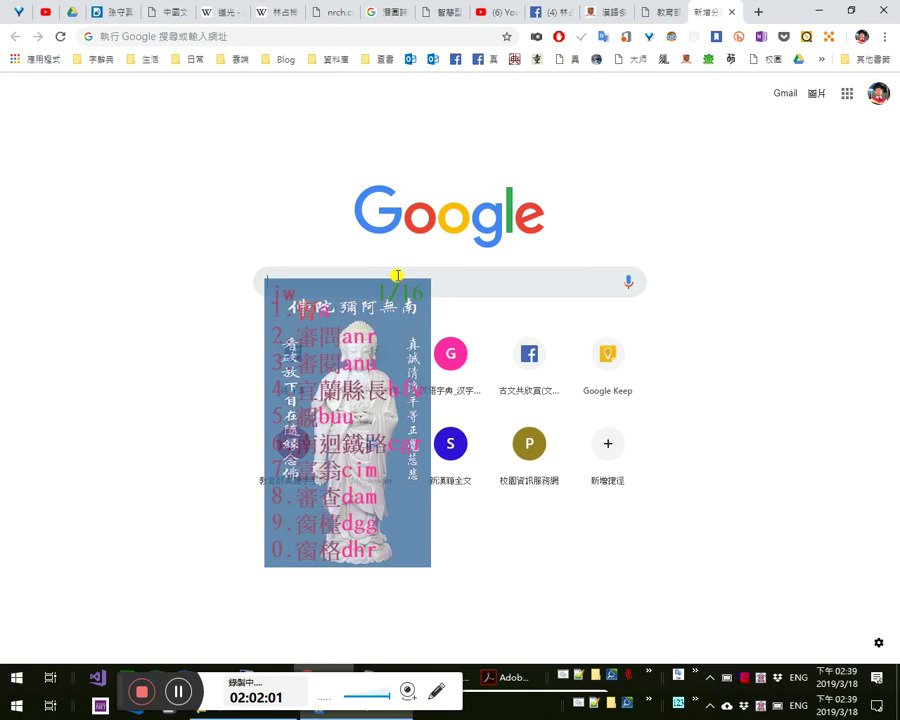
pyautogui.write('dm3')
pyautogui.press('Return')
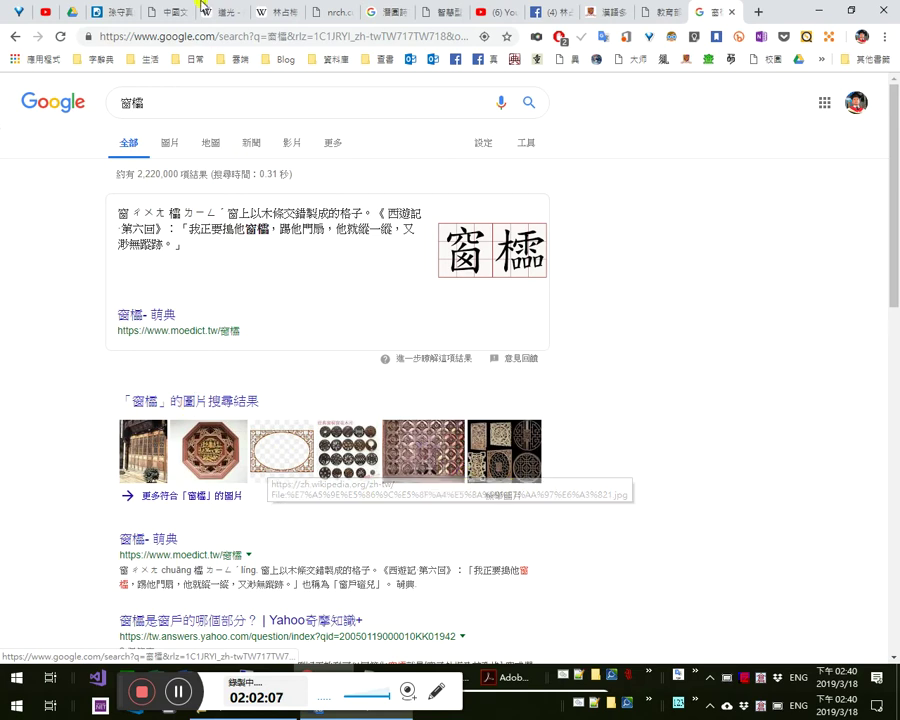
pyautogui.click(223, 37)
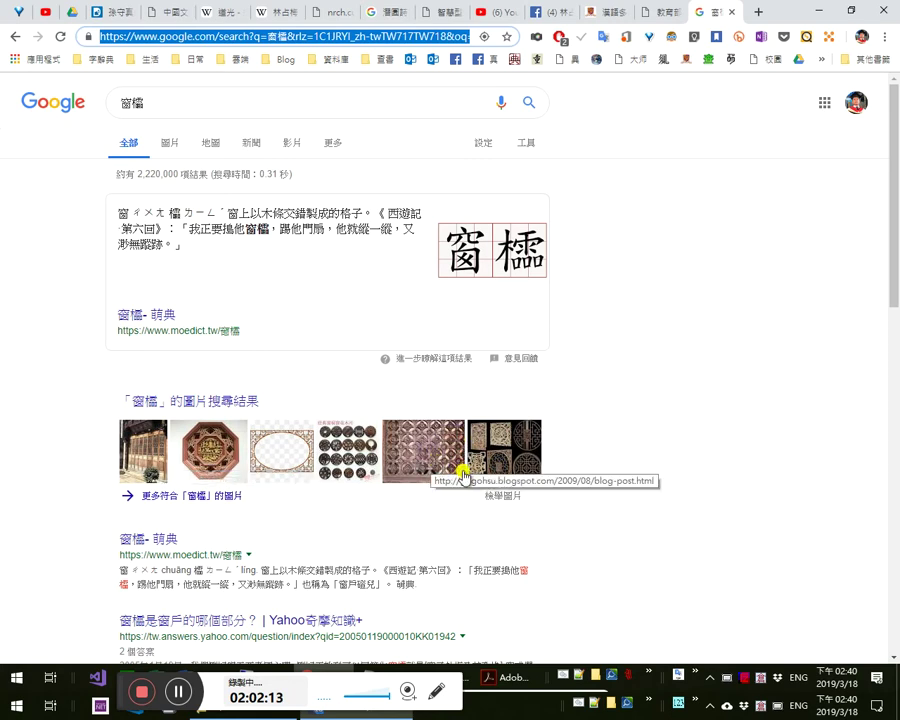
pyautogui.hotkey('alt', 'Tab')
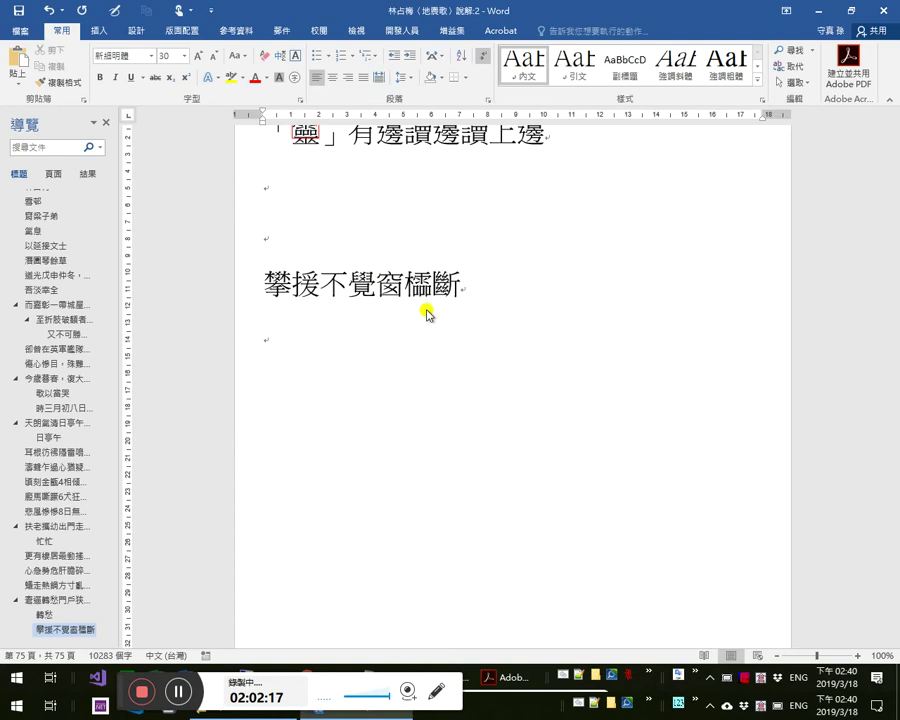
# - Link 窗櫺 to the Google results and remove the link from the lower 窗櫺
pyautogui.press('Left')
pyautogui.press('Left')
pyautogui.press('Left')
pyautogui.press('Left')
pyautogui.hotkey('shift', 'Right')
pyautogui.hotkey('shift', 'Right')
pyautogui.hotkey('ctrl', 'c')
pyautogui.press('Down')
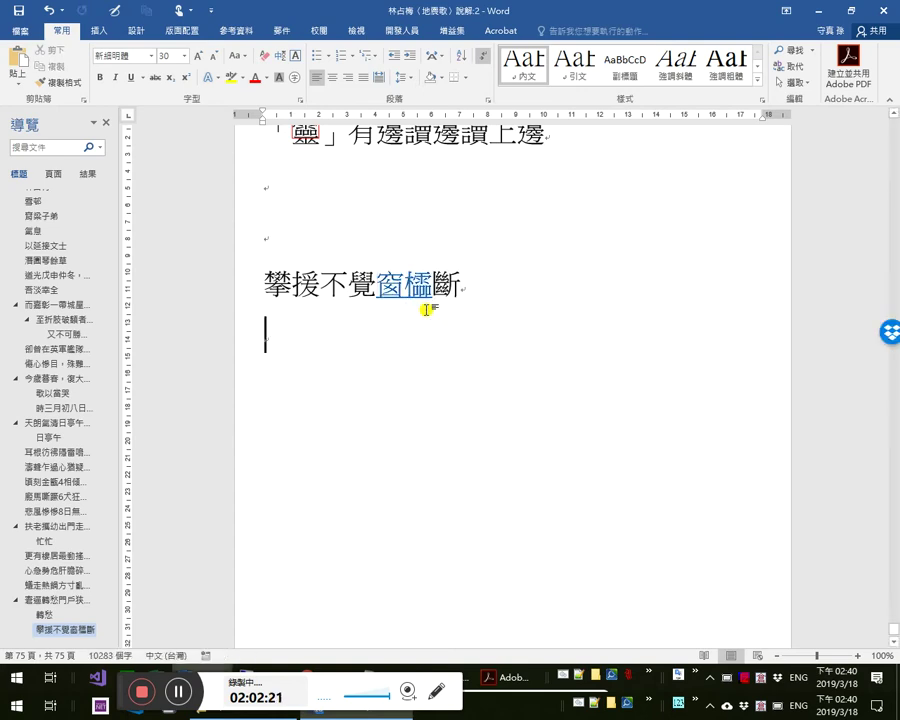
pyautogui.scroll(4, 600, 206)
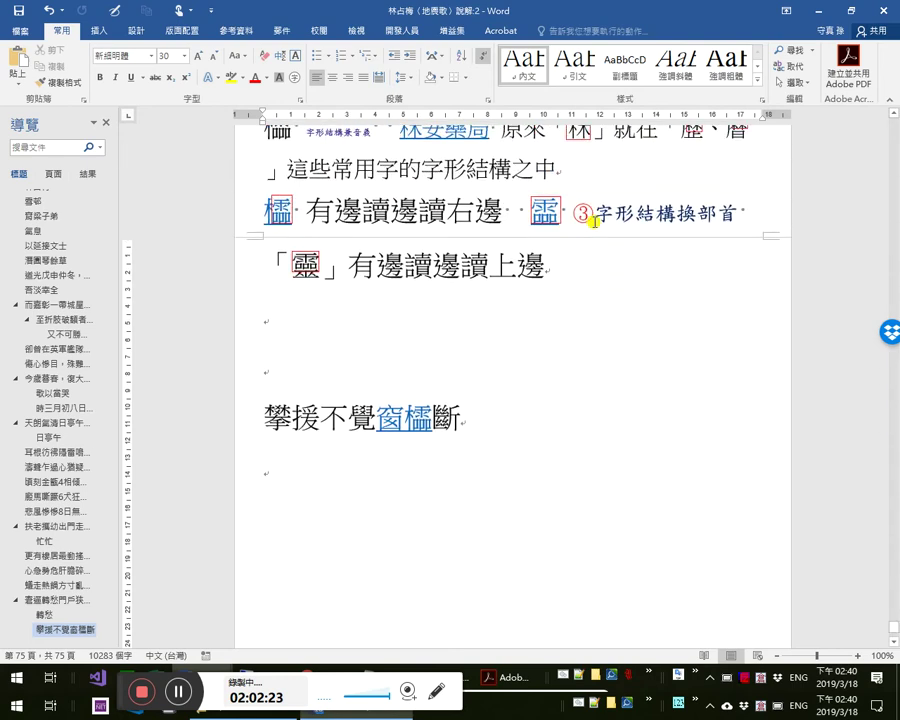
pyautogui.scroll(1, 571, 231)
pyautogui.click(280, 178)
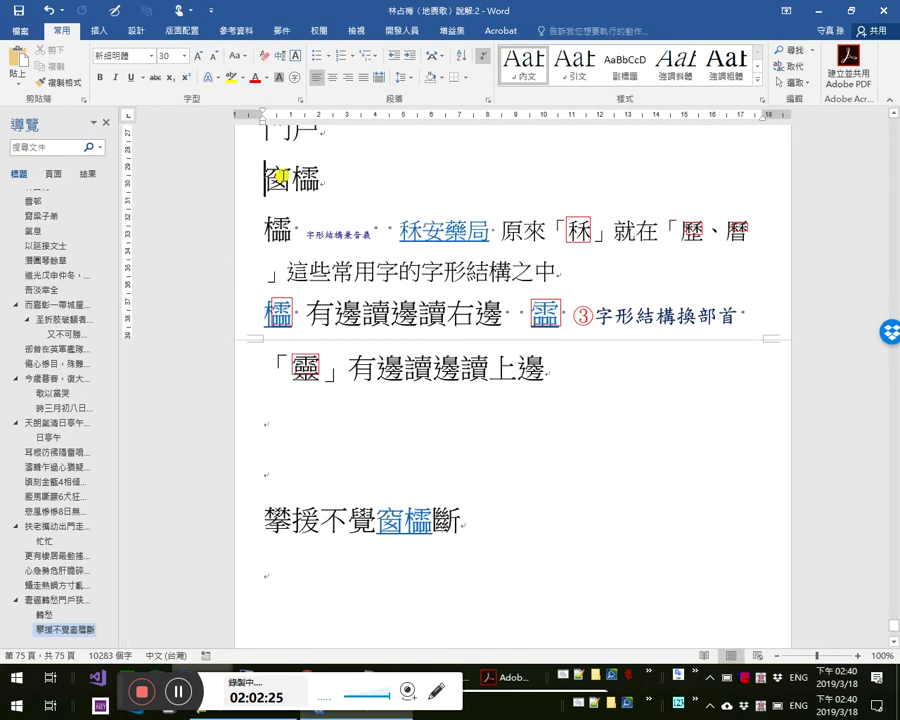
pyautogui.doubleClick(283, 178)
pyautogui.hotkey('ctrl', 'v')
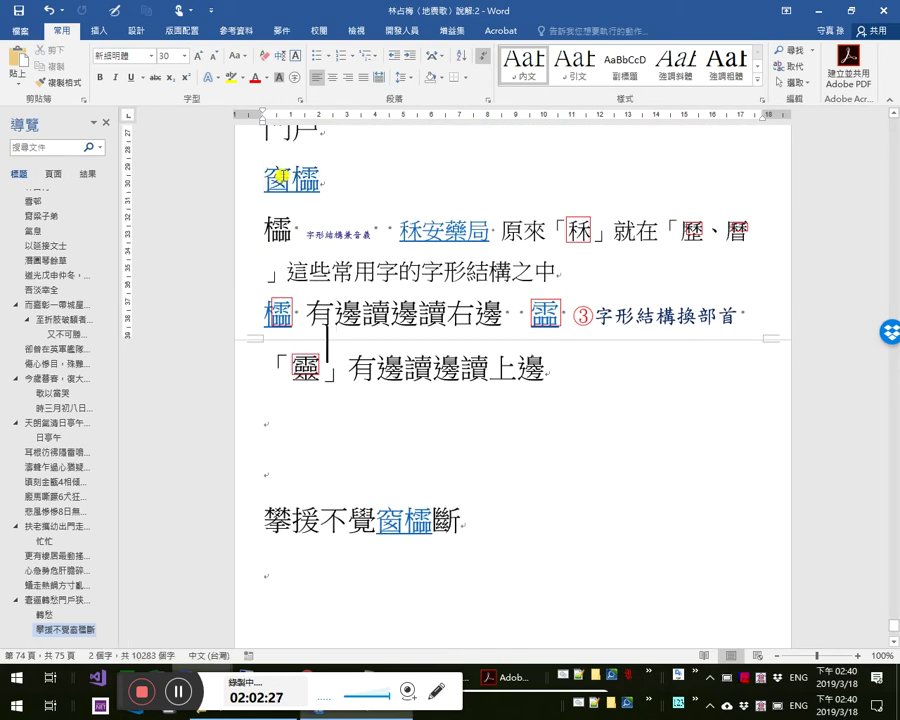
pyautogui.click(396, 518)
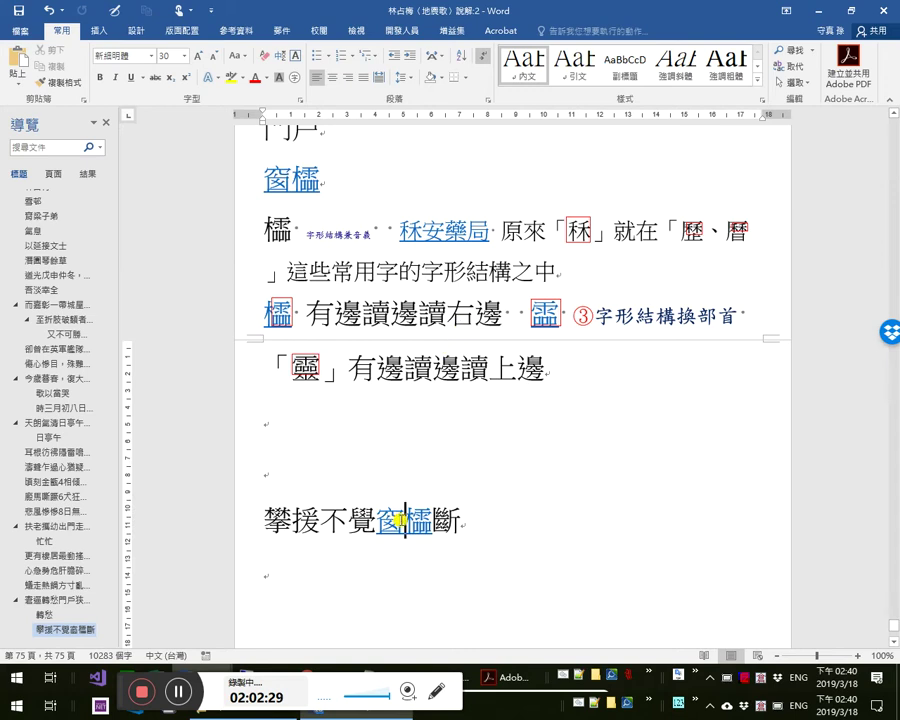
pyautogui.rightClick(397, 518)
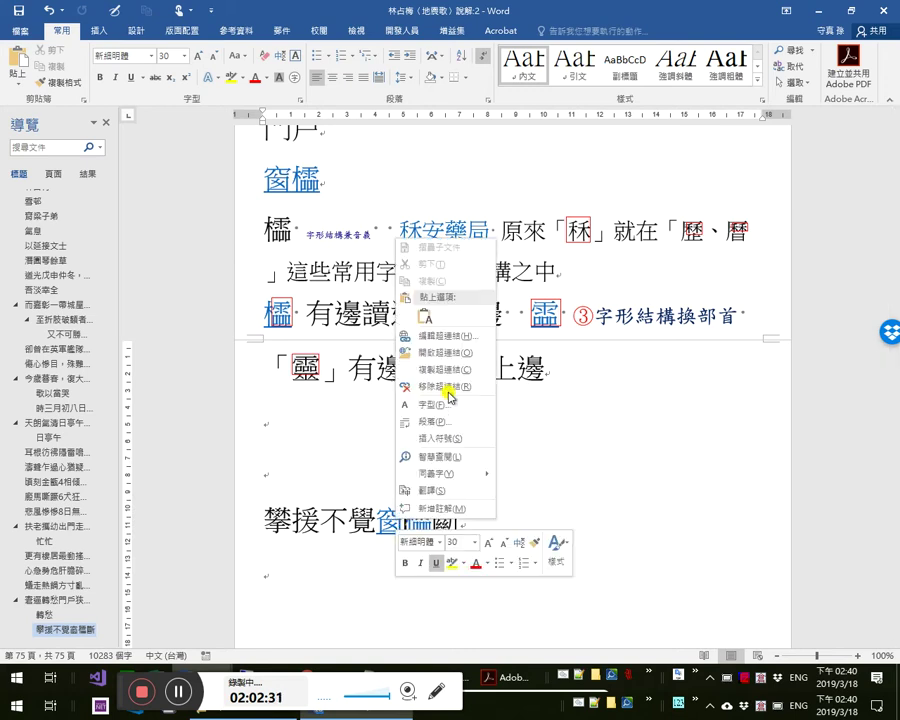
pyautogui.click(450, 392)
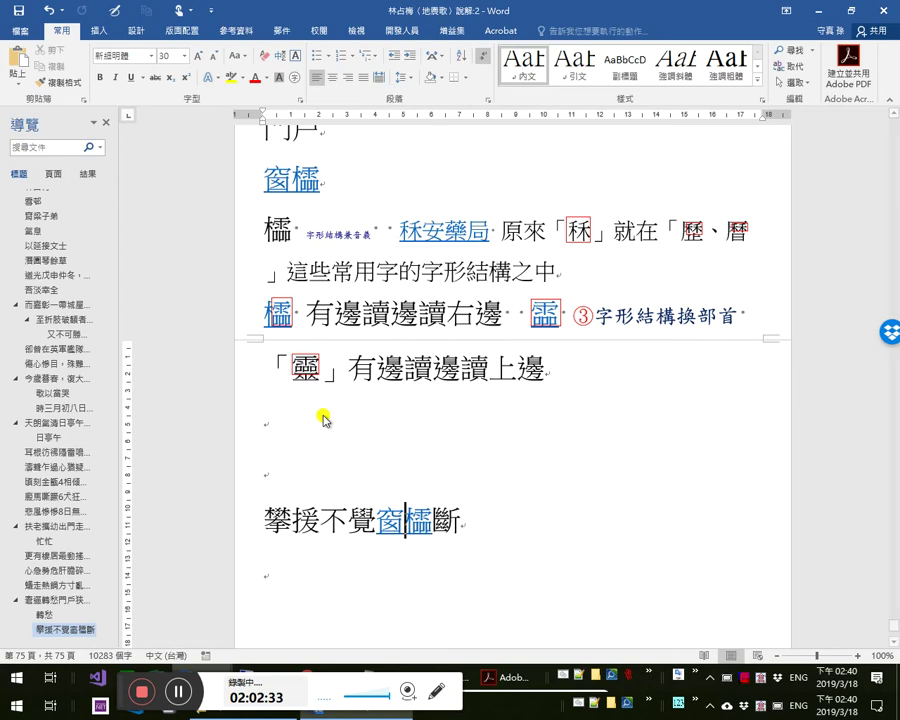
# - Type 窗櫺 followed by 囧 below 「霝」 and select 囧 for a new search
pyautogui.click(322, 414)
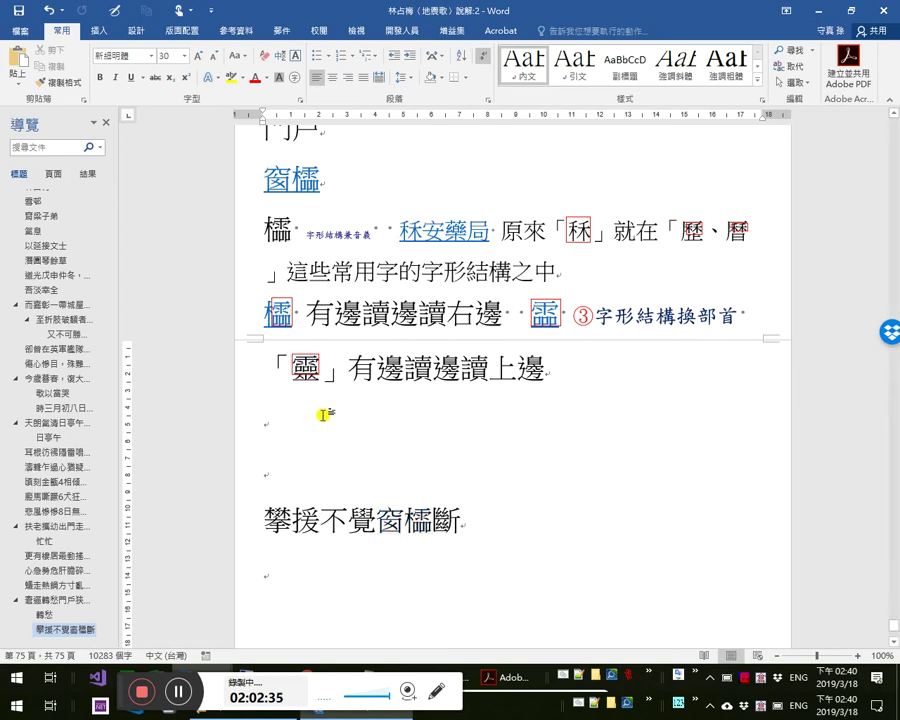
pyautogui.write('jwd')
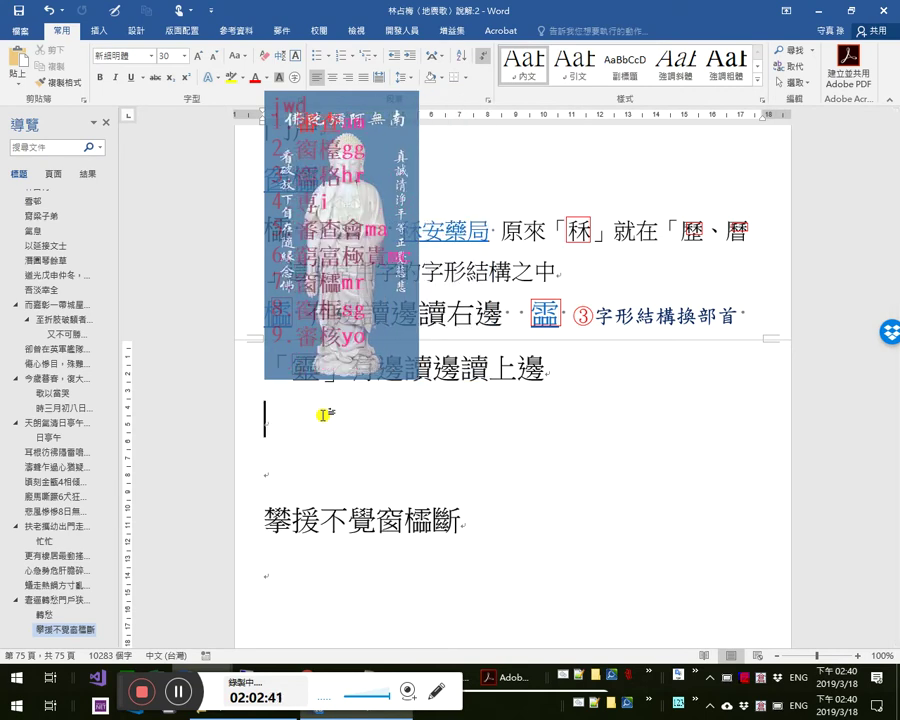
pyautogui.write('m')
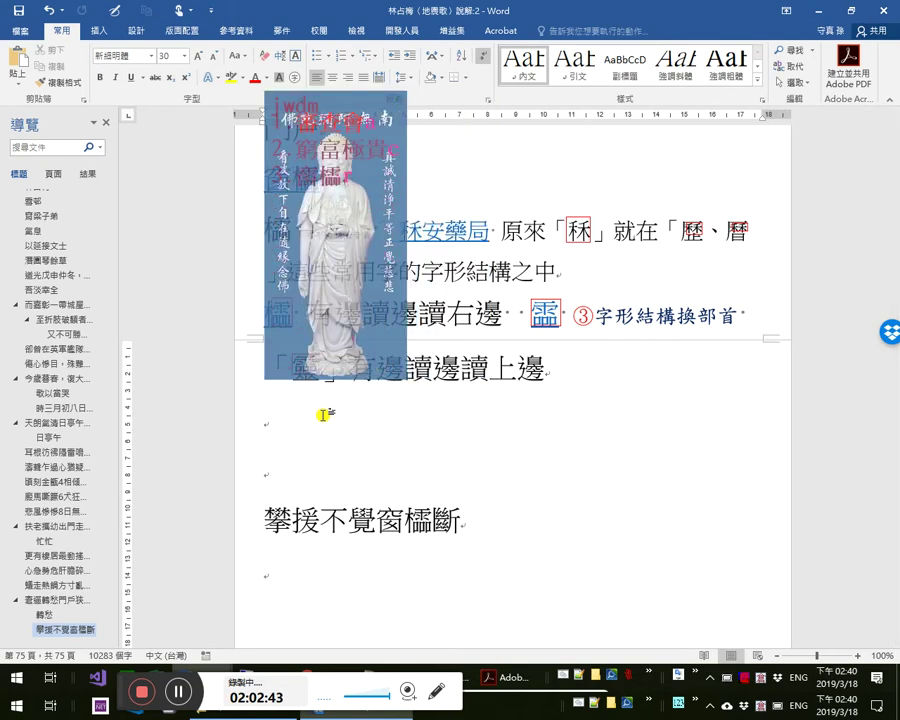
pyautogui.write('3w')
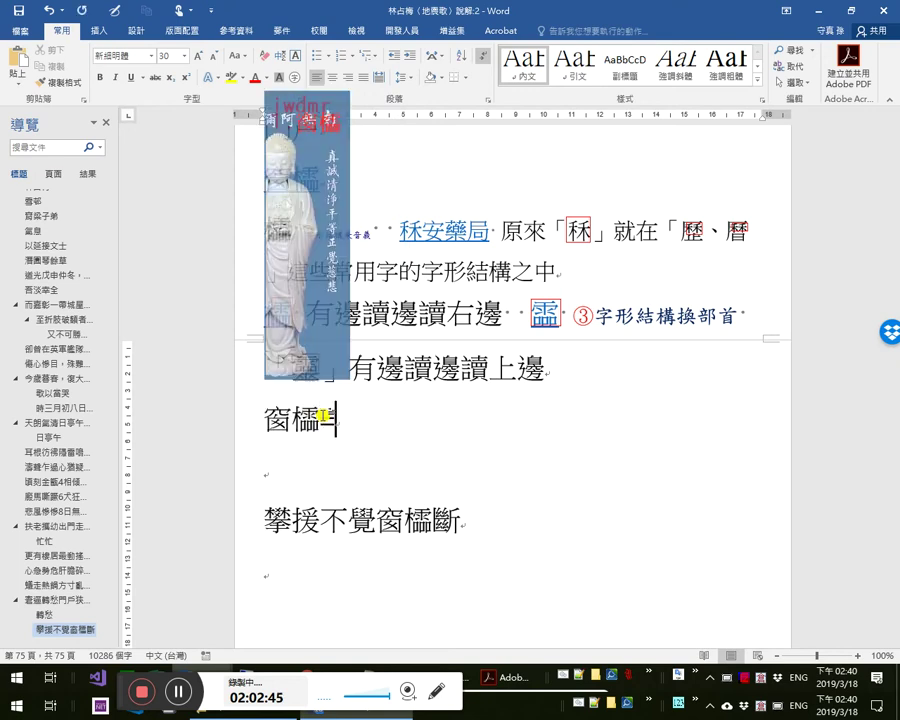
pyautogui.write('o')
pyautogui.press('space')
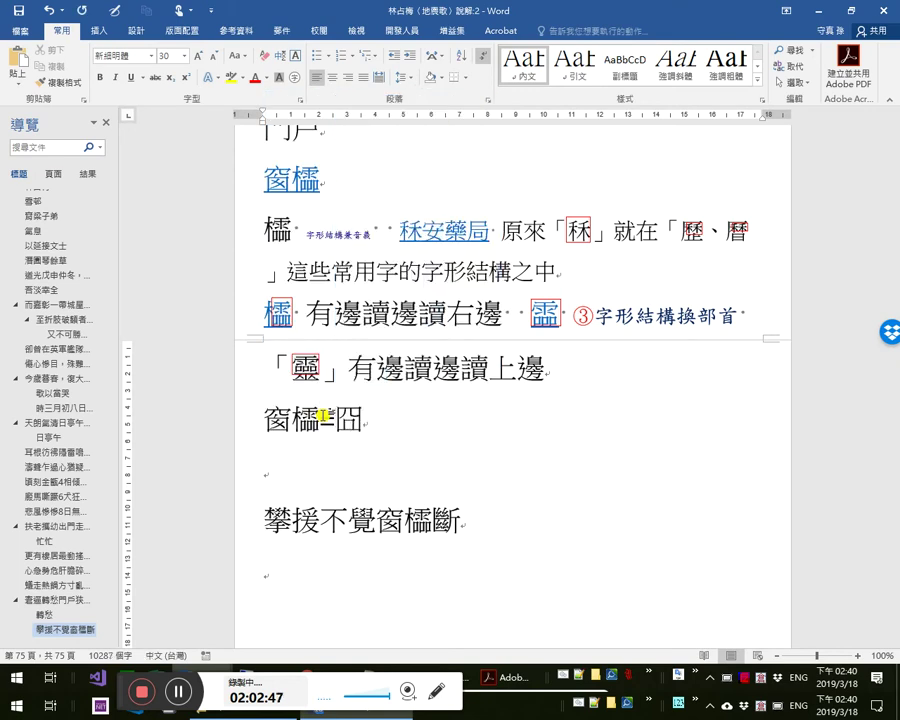
pyautogui.hotkey('shift', 'Left')
pyautogui.hotkey('ctrl', 'c')
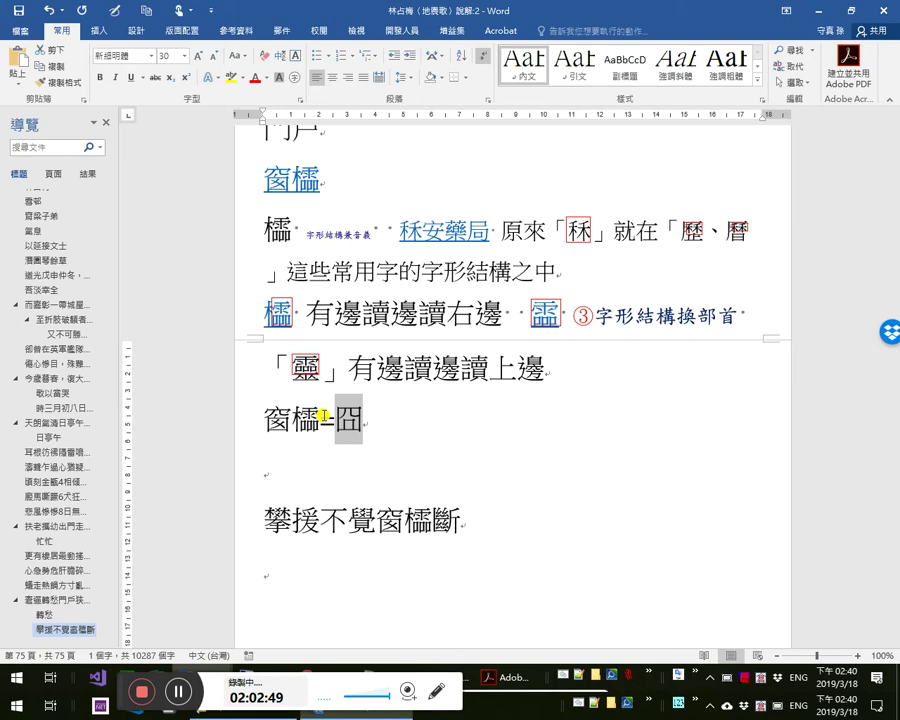
pyautogui.hotkey('alt', 'Tab')
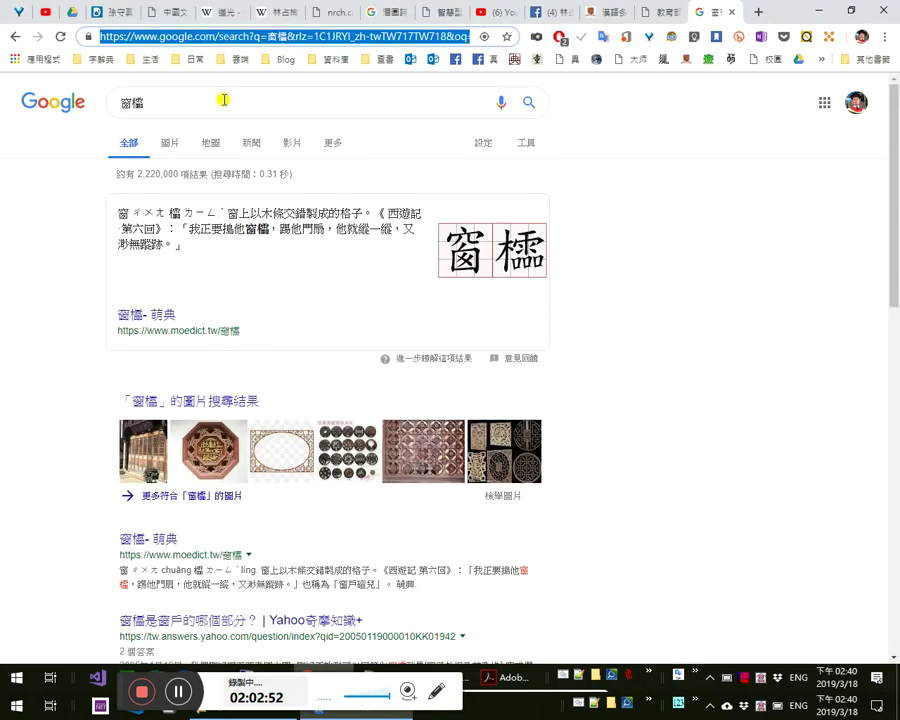
pyautogui.click(235, 97)
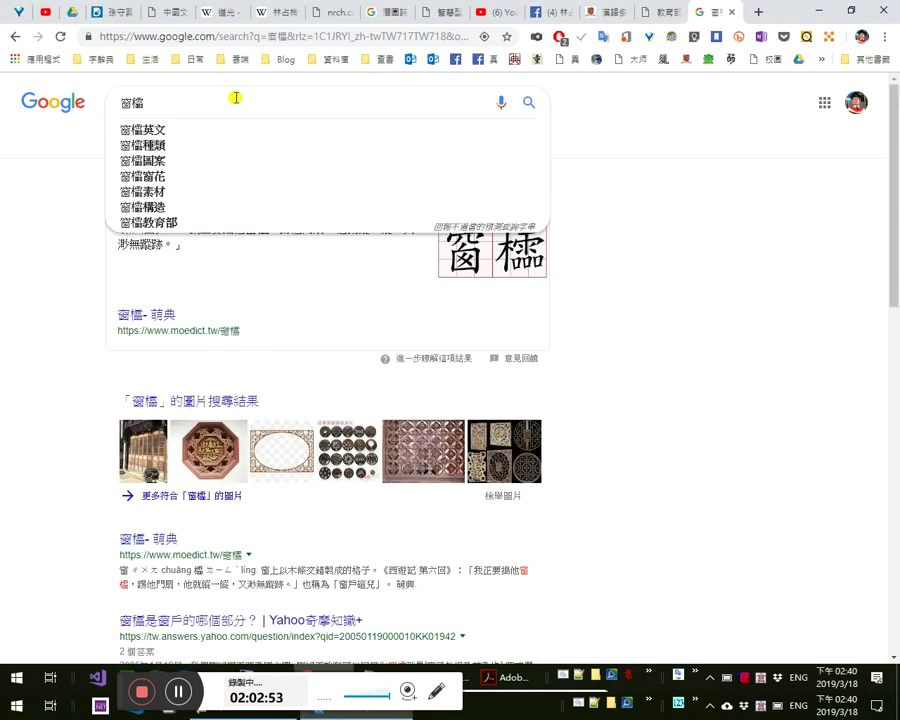
# - Search Google for 囧 窗櫺 and open the Yahoo answer explaining 囧 in a new tab
pyautogui.press('Home')
pyautogui.hotkey('ctrl', 'v')
pyautogui.press('Return')
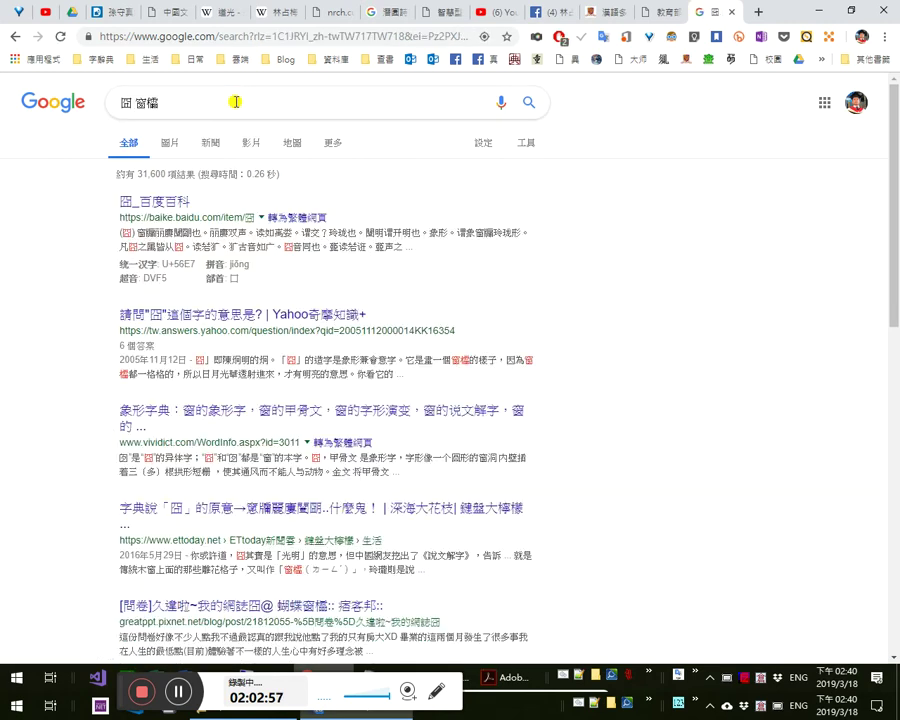
pyautogui.moveTo(405, 359); pyautogui.dragTo(510, 372)
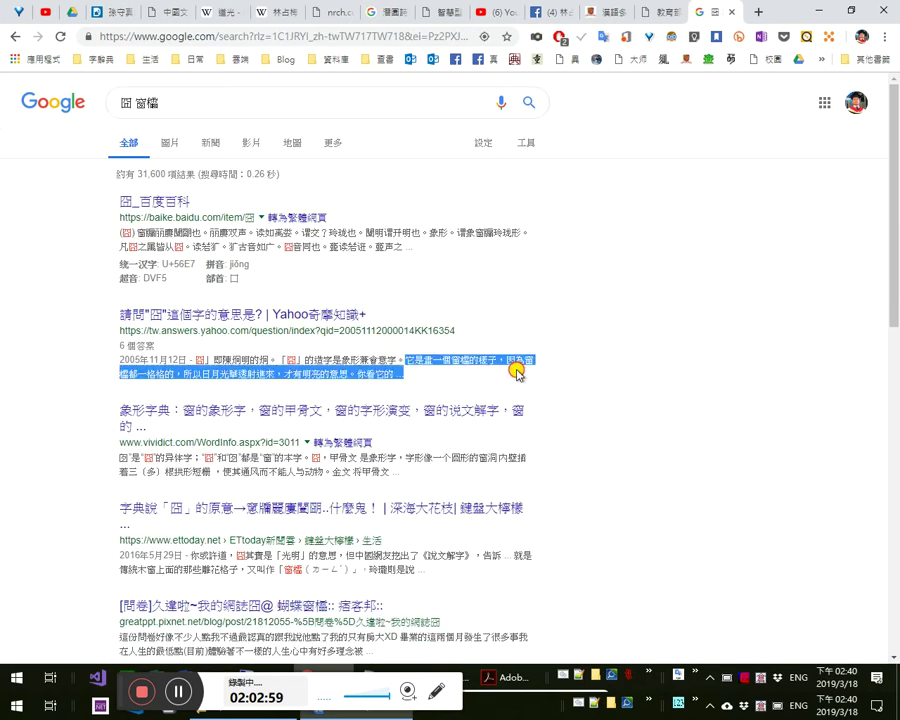
pyautogui.click(444, 376)
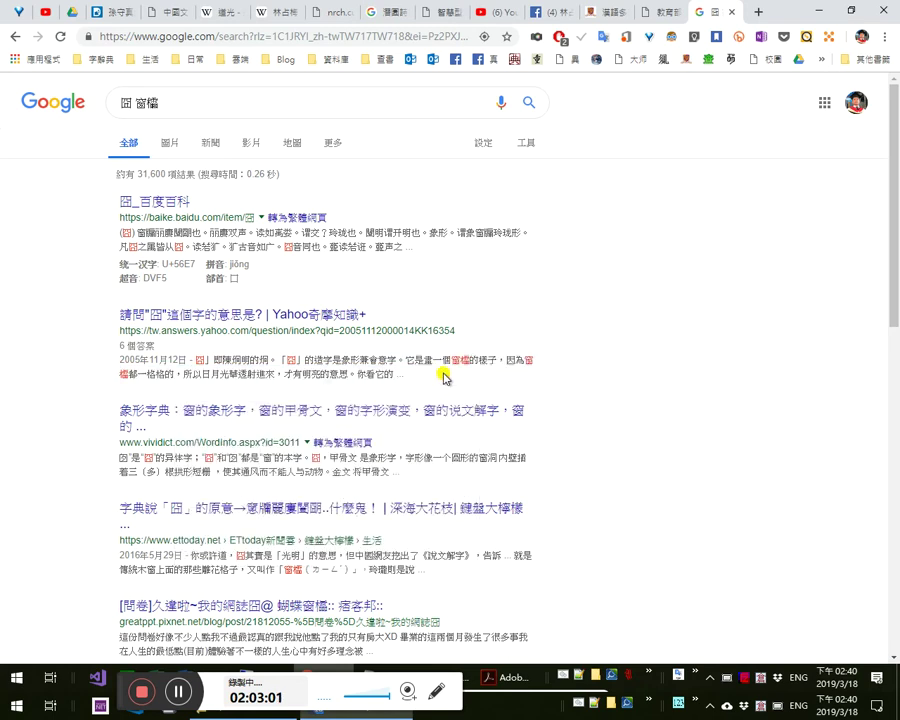
pyautogui.middleClick(338, 322)
pyautogui.moveTo(405, 360); pyautogui.dragTo(376, 372)
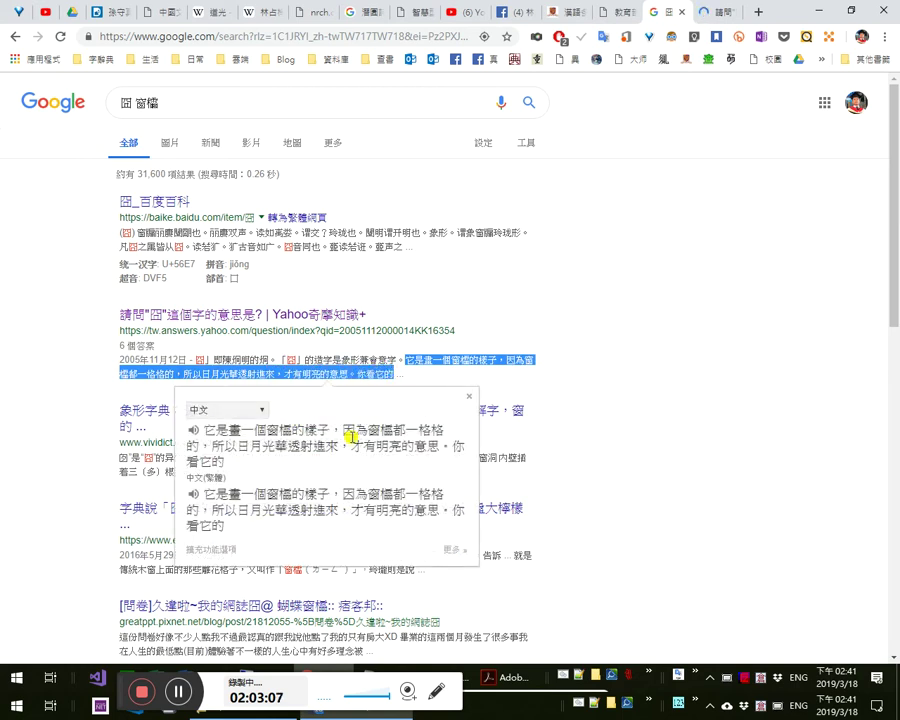
pyautogui.click(708, 13)
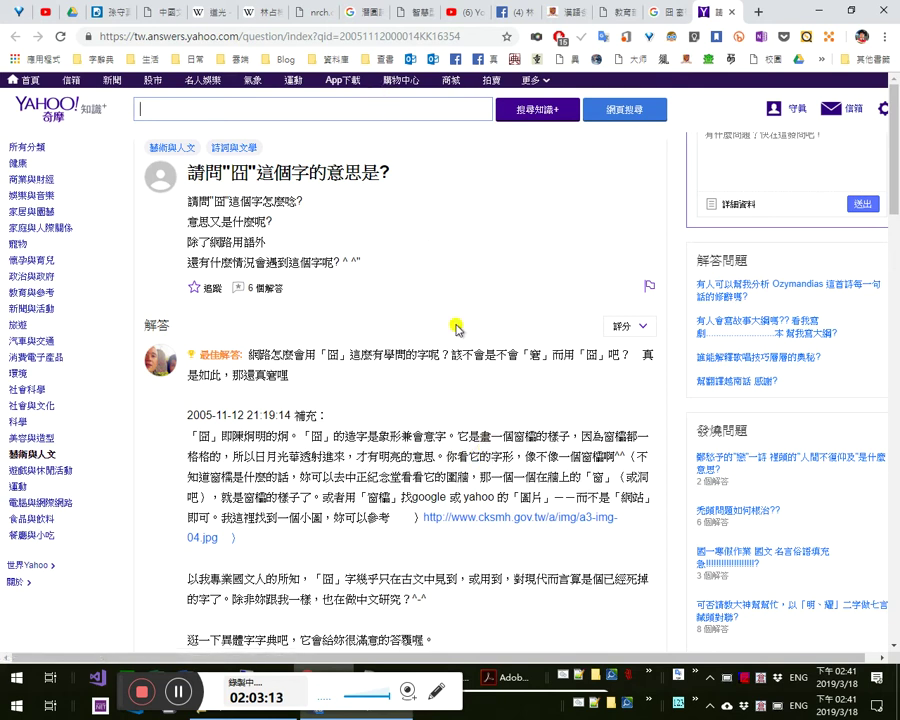
# - Read through the Yahoo Answers thread on 囧, then return to the Google results for 囧 窗櫺
pyautogui.scroll(-3, 409, 211)
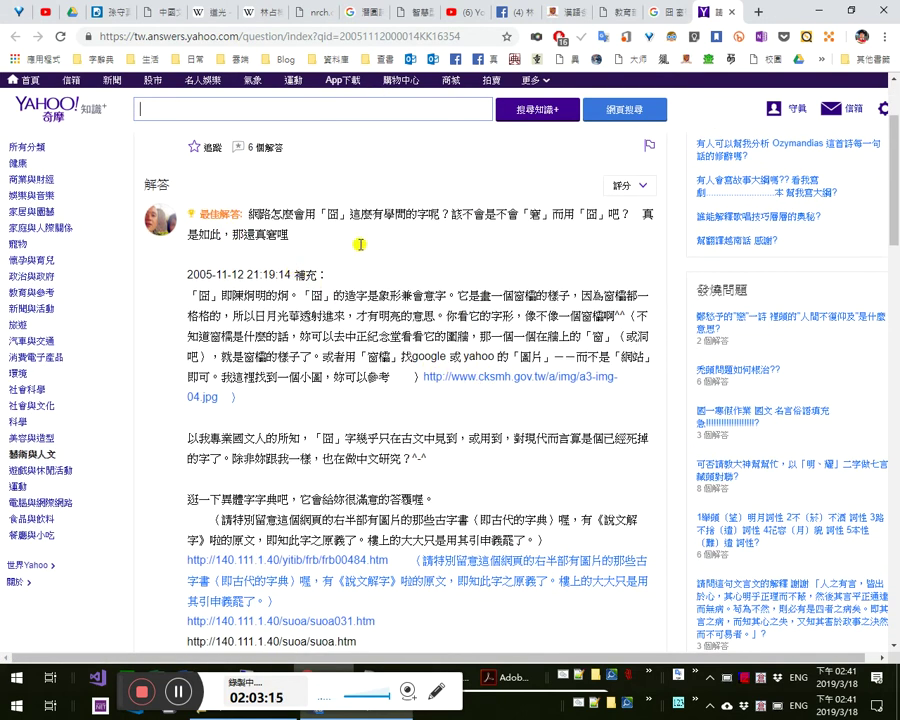
pyautogui.moveTo(165, 225)
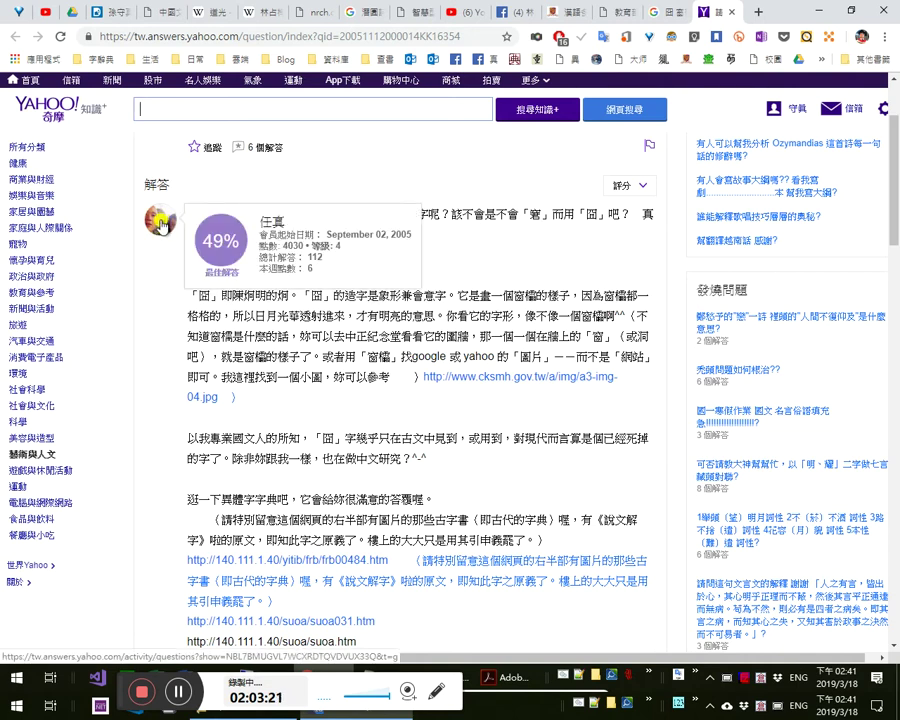
pyautogui.scroll(-2, 414, 406)
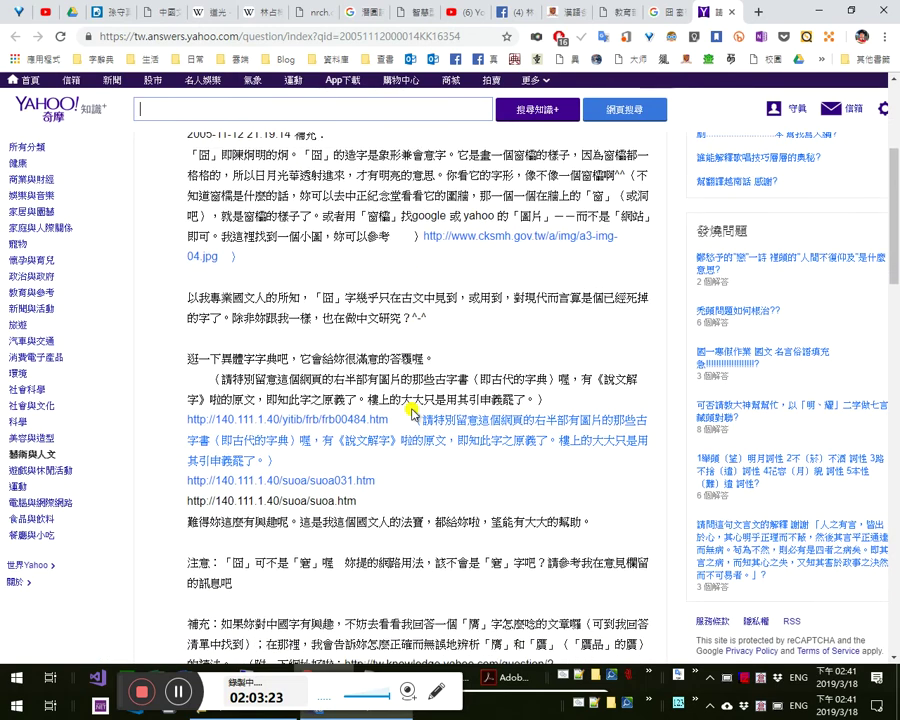
pyautogui.scroll(-7, 412, 410)
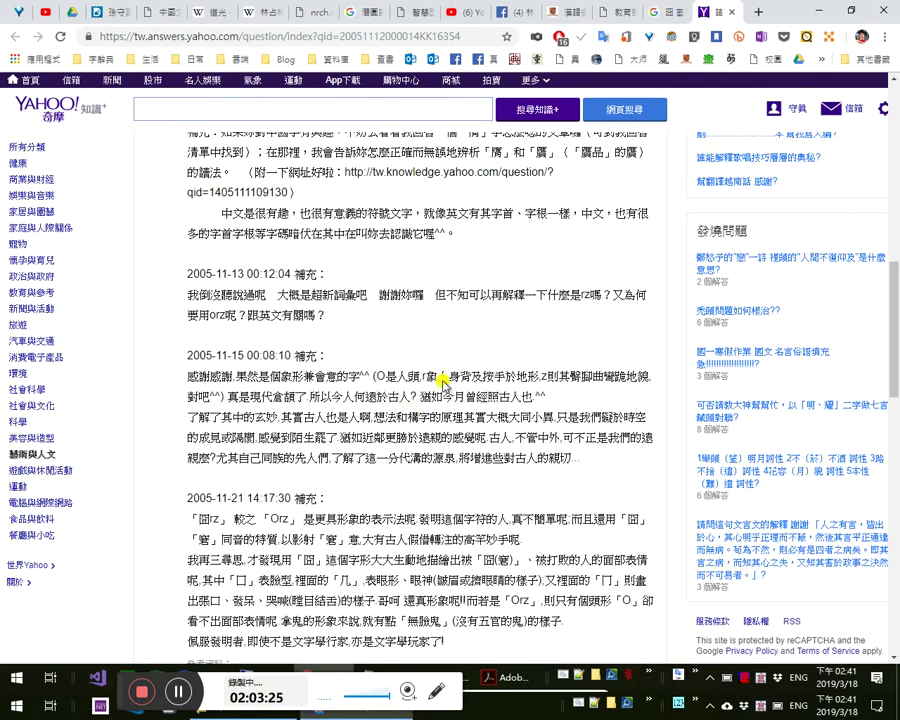
pyautogui.click(667, 14)
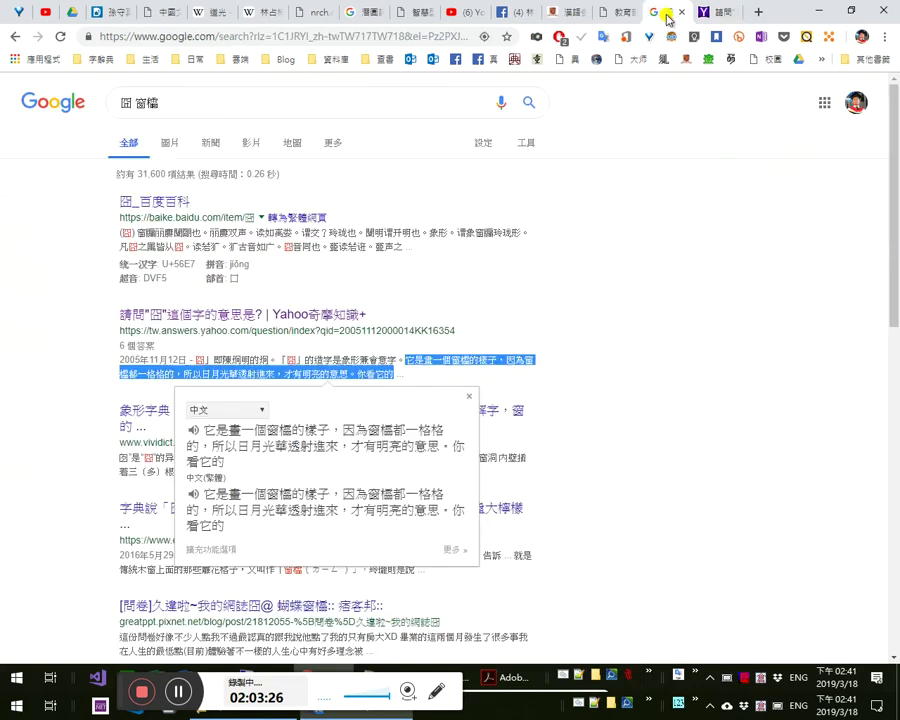
# - Select the answer count and date text in the Google result snippet
pyautogui.click(687, 285)
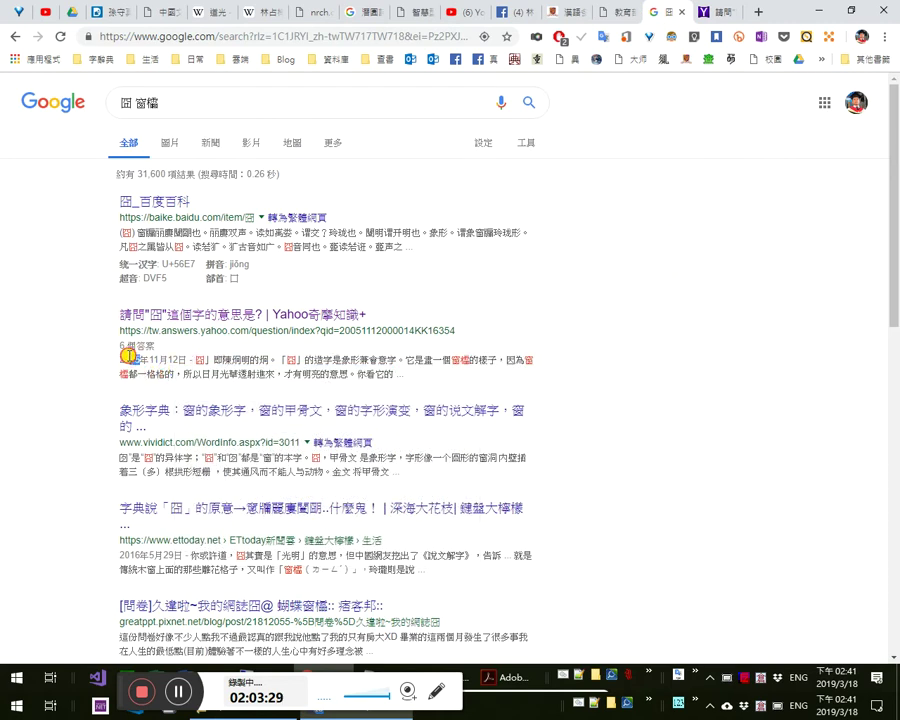
pyautogui.moveTo(127, 355); pyautogui.dragTo(124, 346)
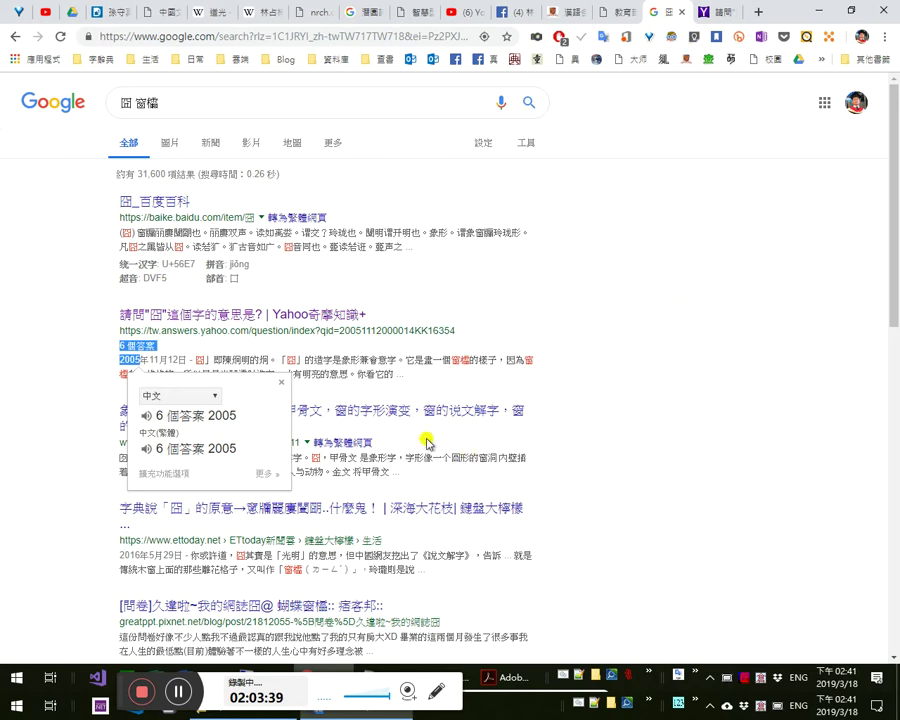
pyautogui.click(128, 372)
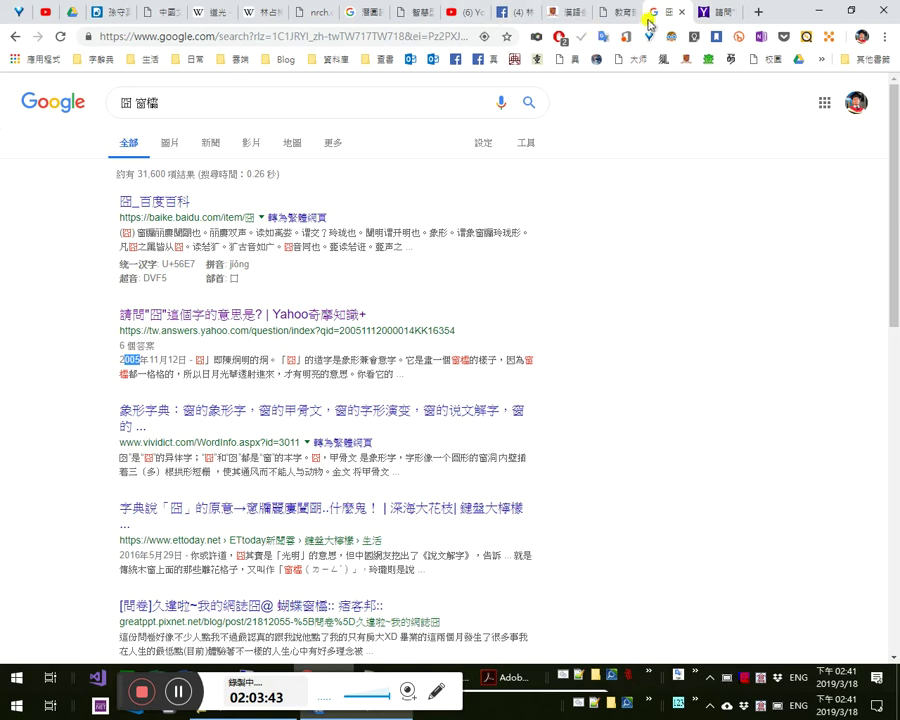
# - Check the variant-dictionary entry, then bring up the e-Campus end-of-term feedback page
pyautogui.click(622, 10)
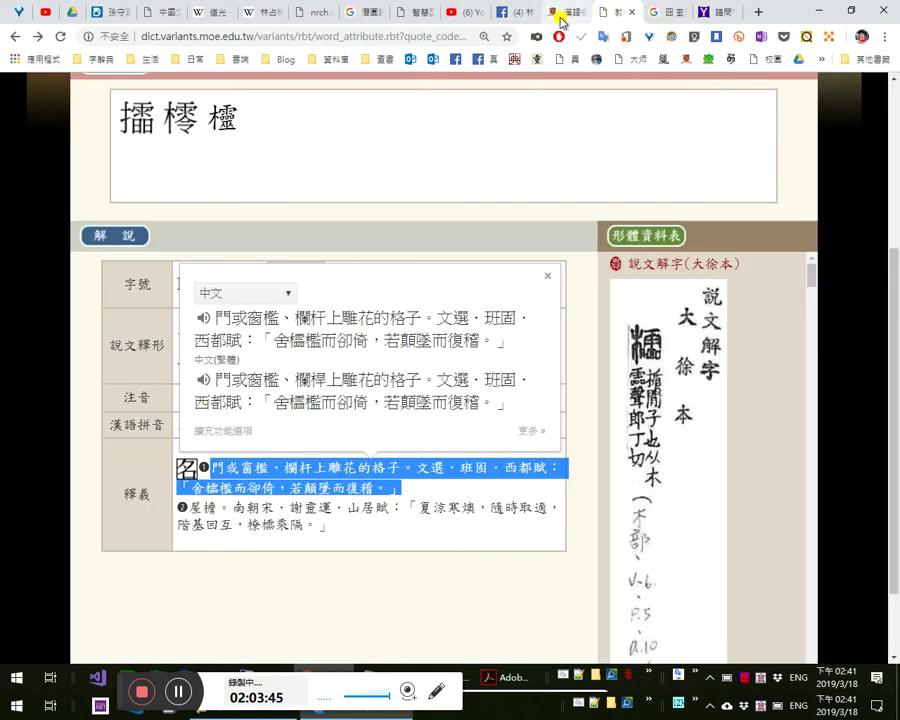
pyautogui.scroll(2, 514, 157)
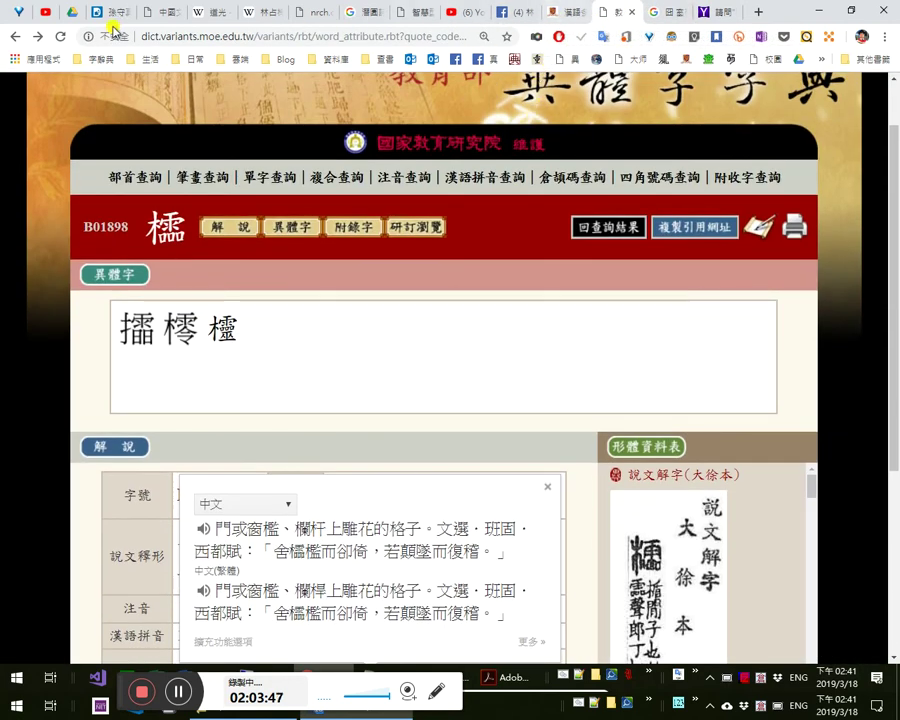
pyautogui.click(161, 13)
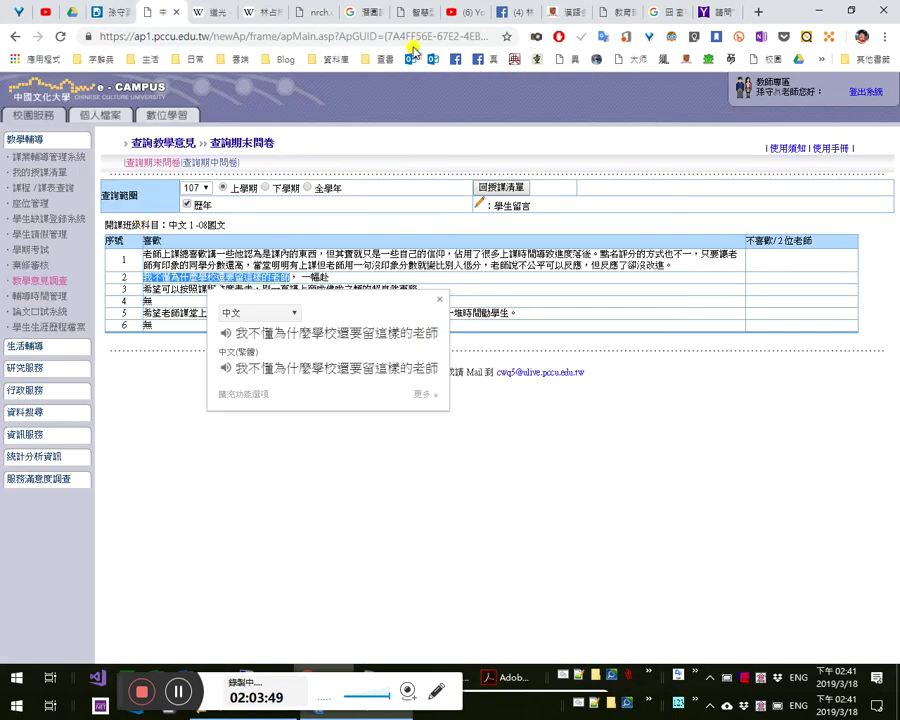
# - Open the campus portal in a new tab and look up a teacher's timetable via 教師課表查詢
pyautogui.click(46, 171)
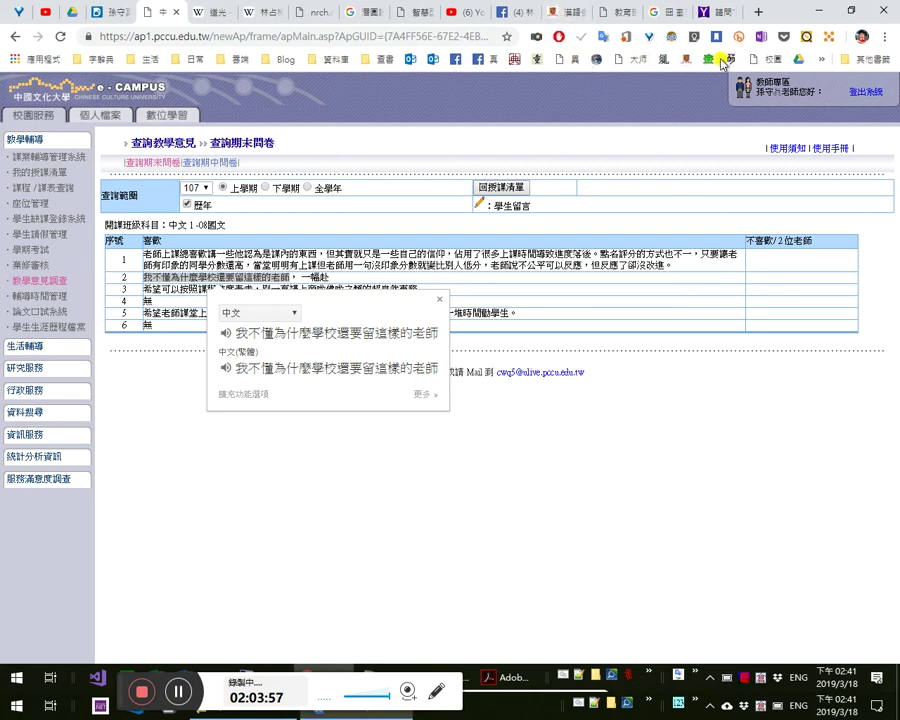
pyautogui.moveTo(758, 65); pyautogui.dragTo(744, 18)
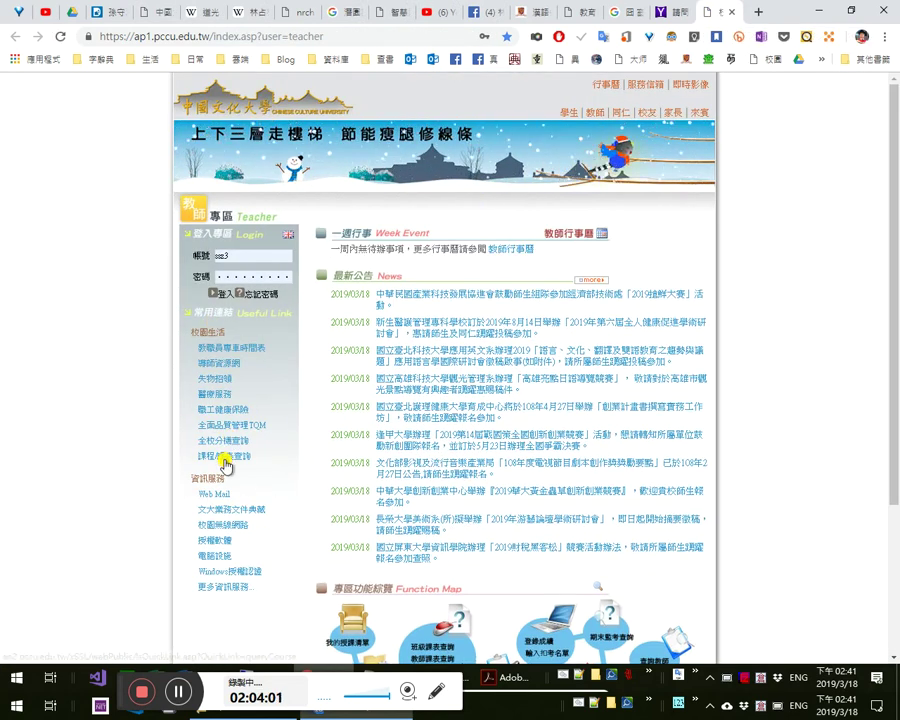
pyautogui.click(239, 461)
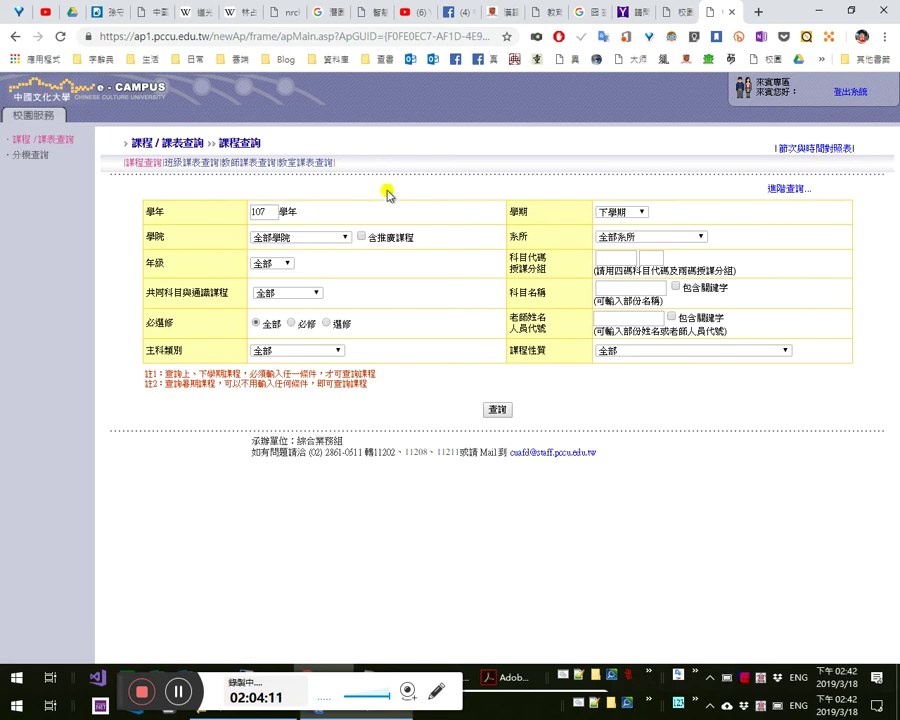
pyautogui.click(250, 168)
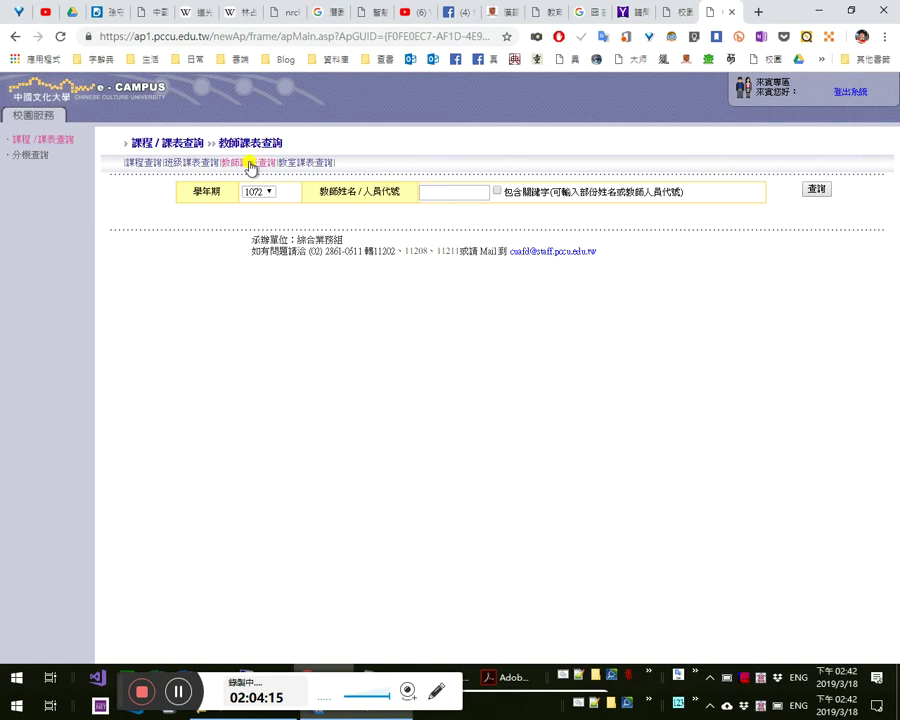
pyautogui.click(474, 194)
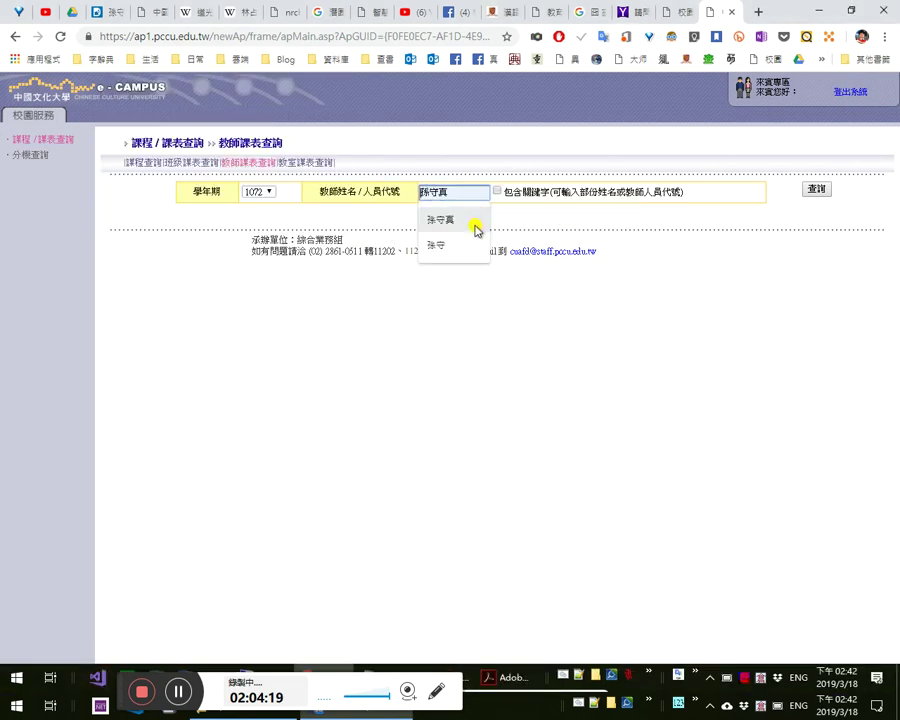
pyautogui.click(471, 240)
pyautogui.click(819, 191)
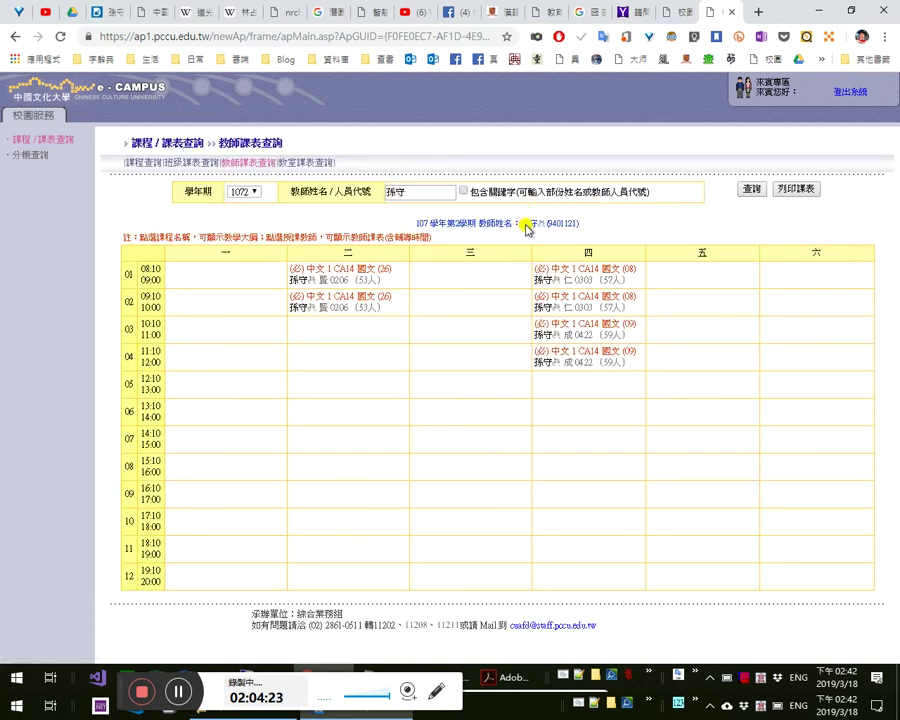
# - Select and magnify the teacher's staff ID, then return to the teacher portal home page
pyautogui.moveTo(549, 221); pyautogui.dragTo(580, 223)
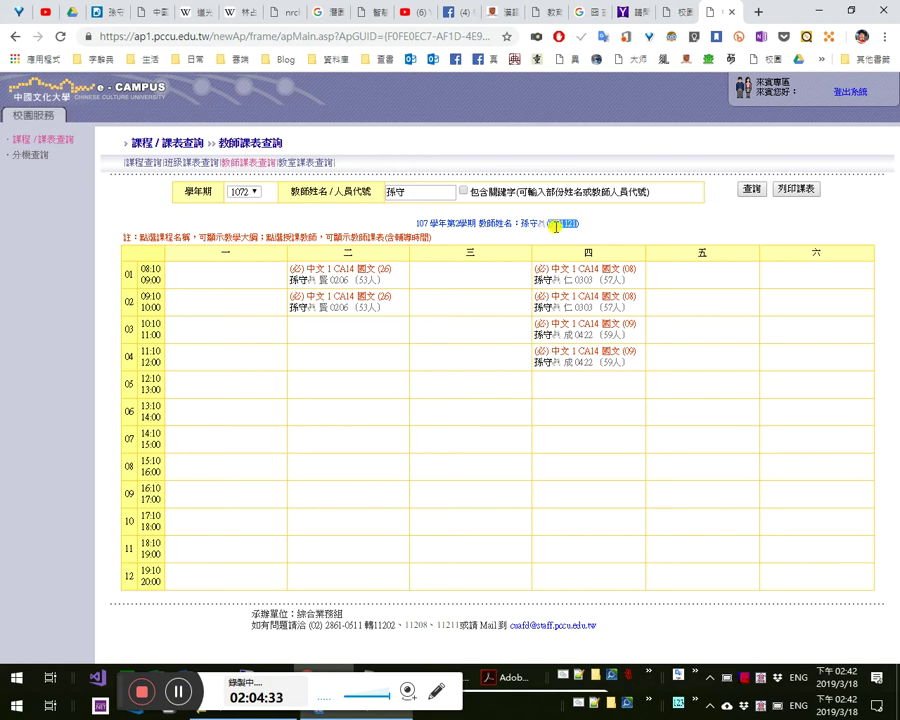
pyautogui.doubleClick(557, 222)
pyautogui.press('super+plus')
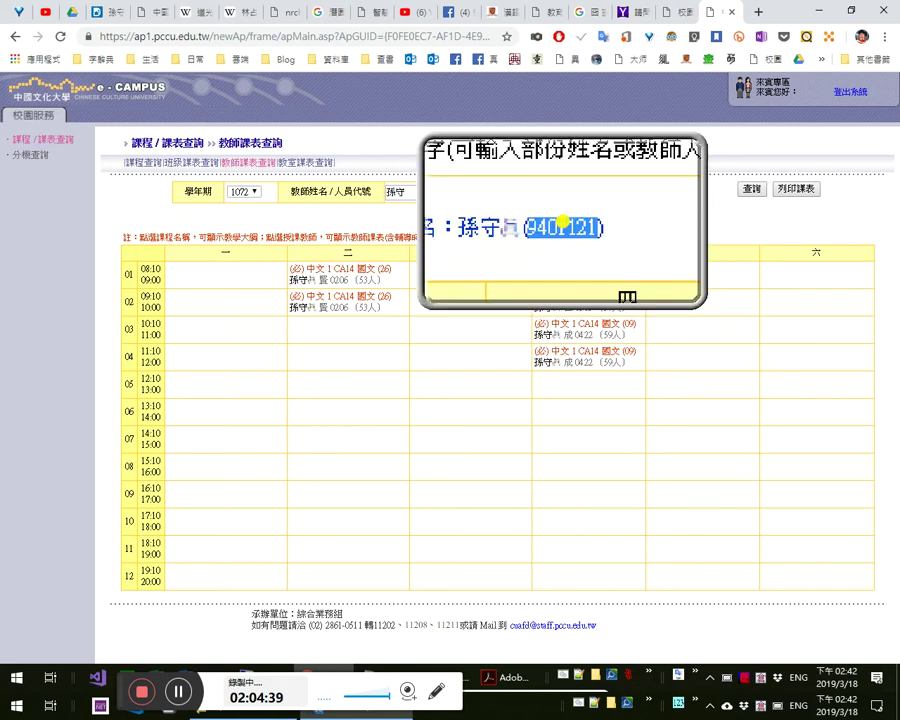
pyautogui.press('super+Escape')
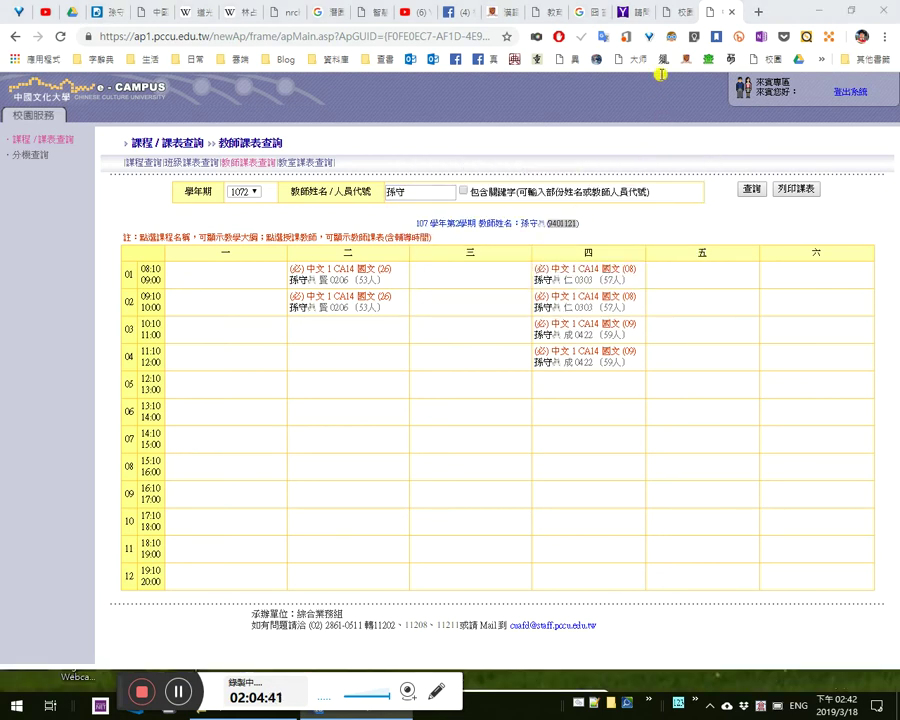
pyautogui.click(675, 13)
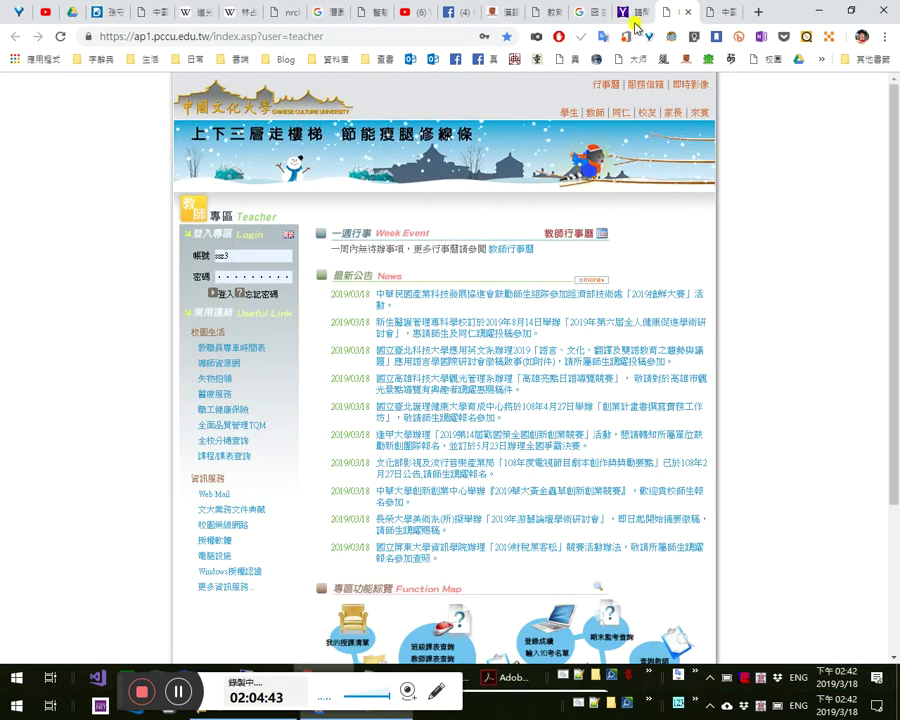
pyautogui.click(628, 14)
# - Select the Yahoo 囧 answer page's web address for use in Word
pyautogui.scroll(4, 494, 336)
pyautogui.click(398, 37)
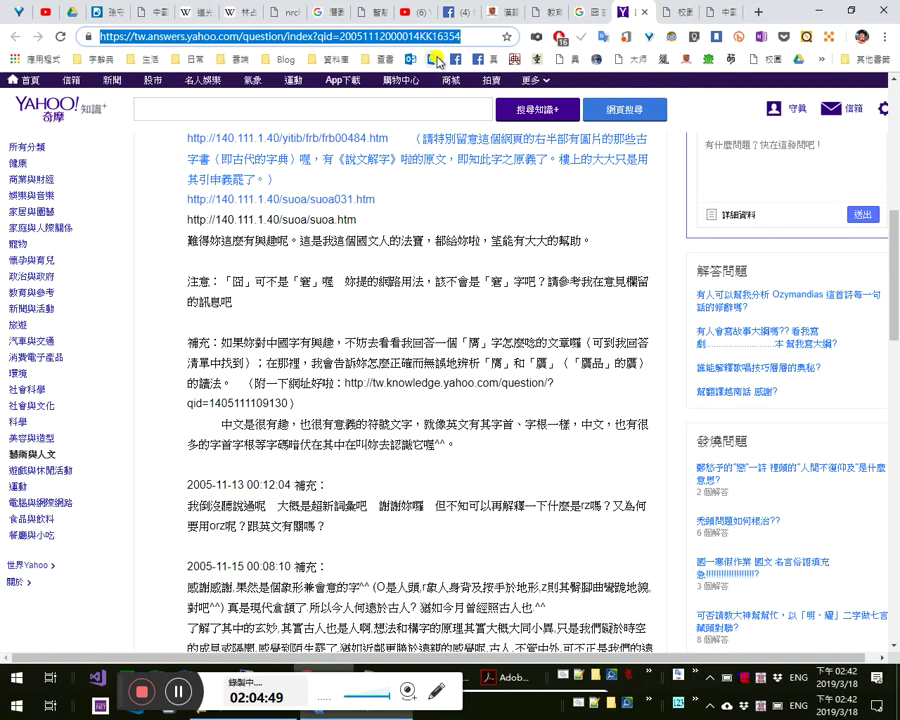
pyautogui.hotkey('alt', 'Tab')
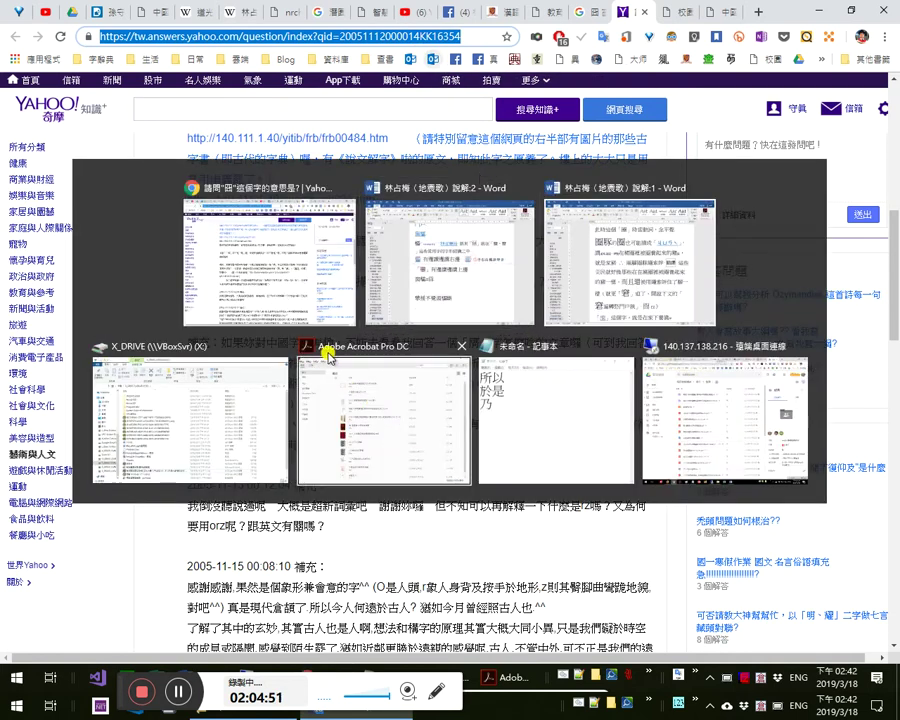
# - Hyperlink the line 窗櫺=囧 to the Yahoo Answers page on 囧
pyautogui.scroll(1, 330, 240)
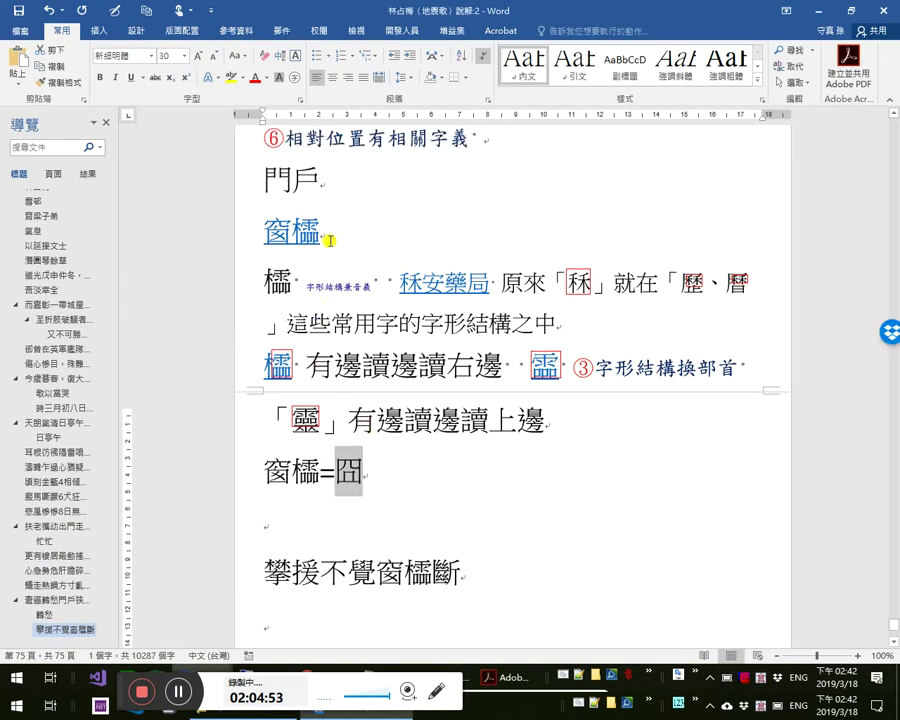
pyautogui.click(272, 476)
pyautogui.hotkey('shift', 'End')
pyautogui.hotkey('ctrl', 'k')
pyautogui.press('Return')
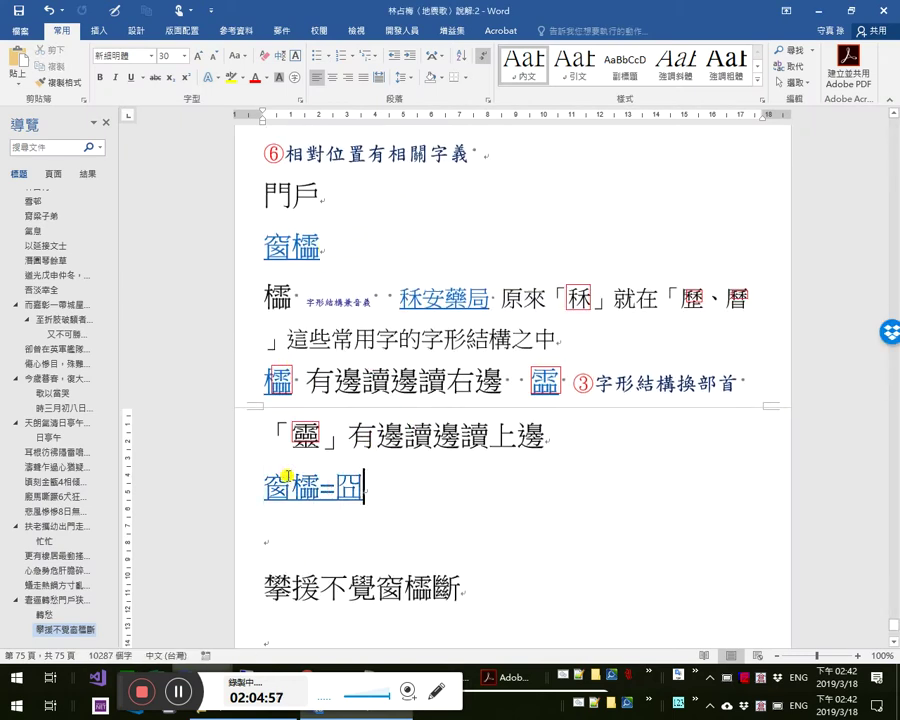
pyautogui.hotkey('alt', 'Tab')
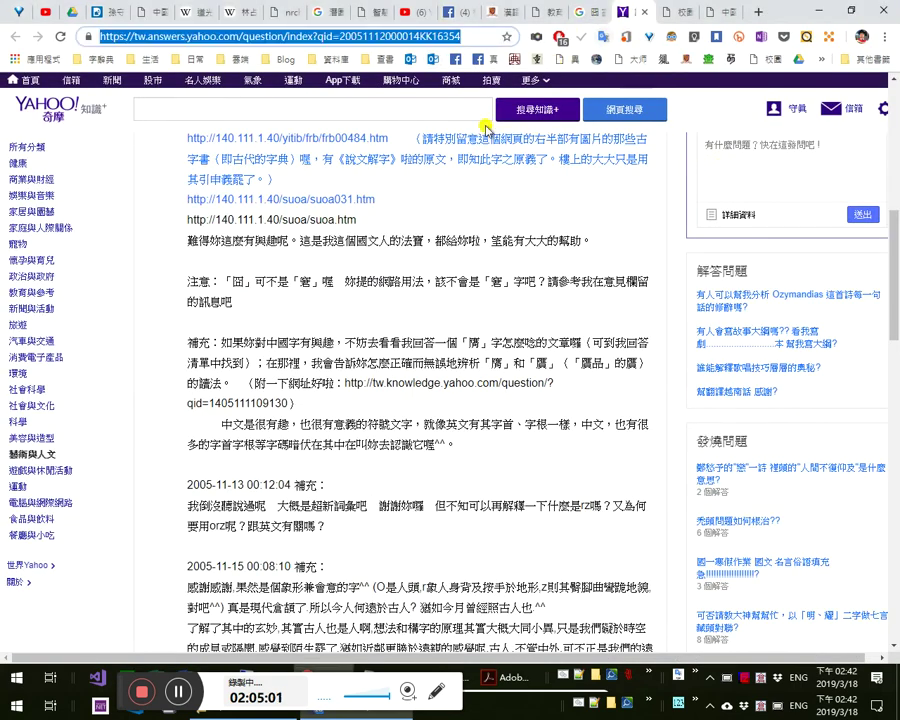
# - Look up 囧 in the 教育部異體字字典 single-character search and open its entry
pyautogui.click(588, 14)
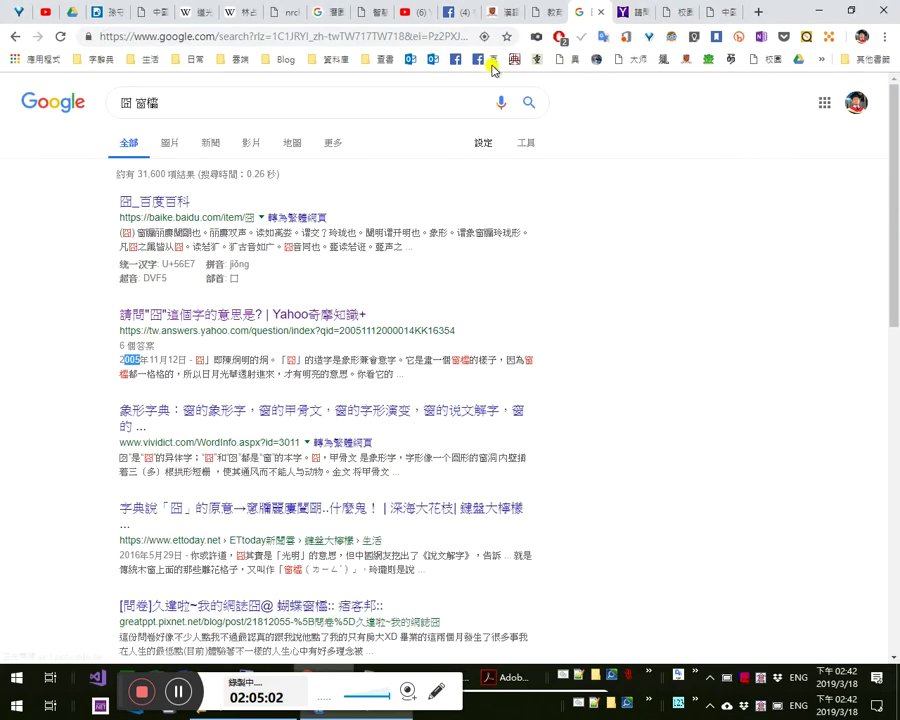
pyautogui.click(540, 12)
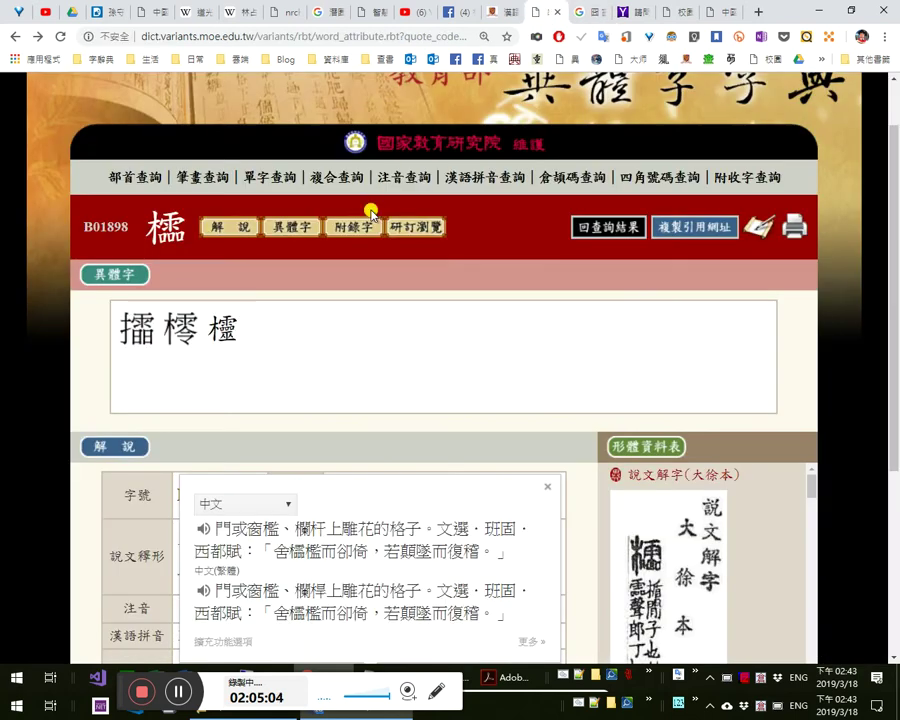
pyautogui.click(262, 180)
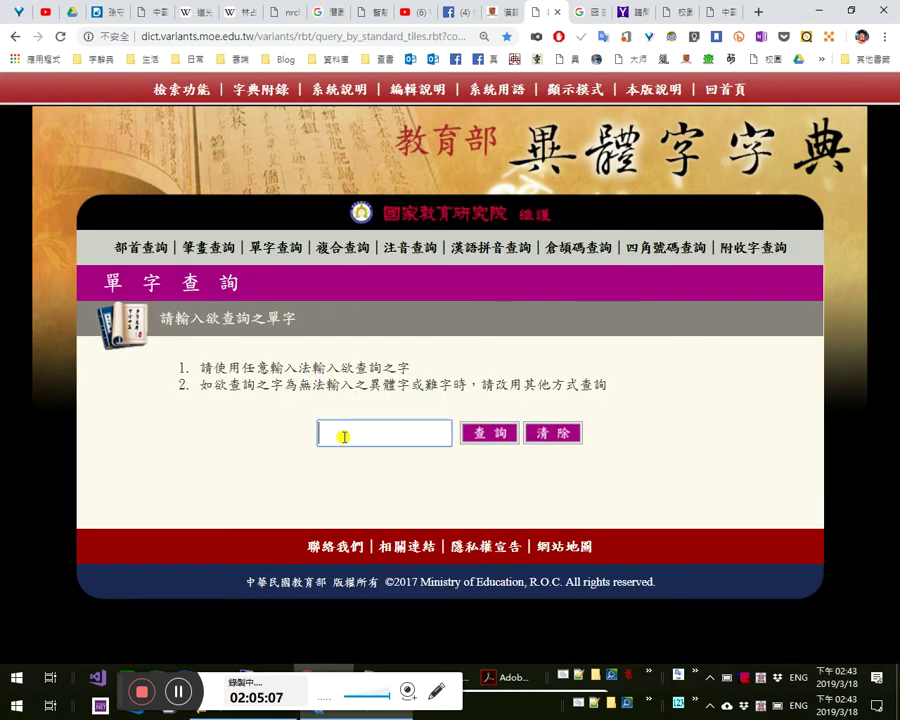
pyautogui.write('囧')
pyautogui.press('Return')
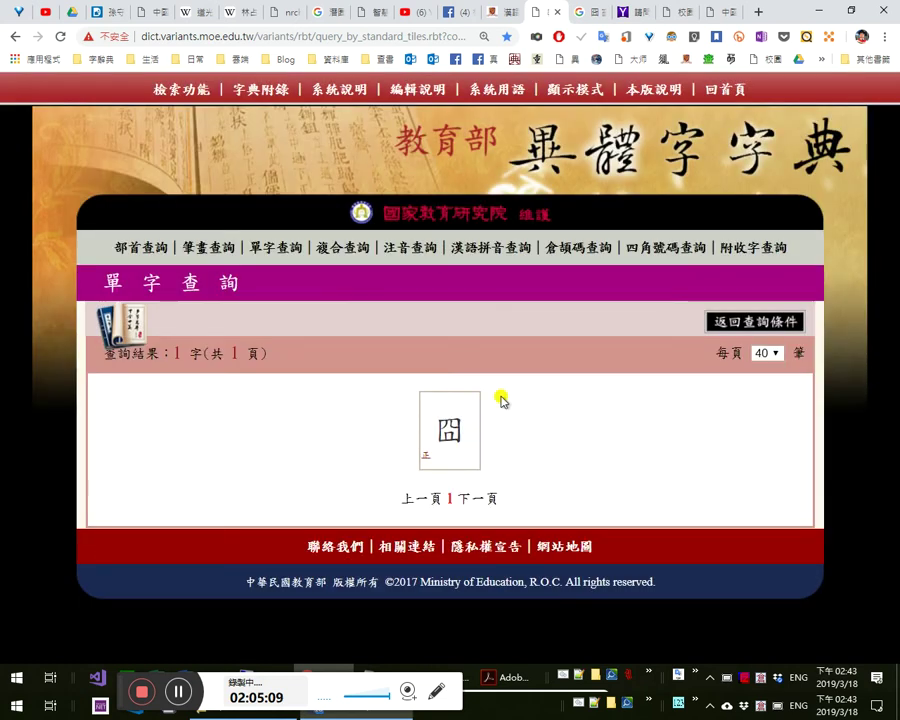
pyautogui.click(446, 450)
pyautogui.hotkey('ctrl', 'Tab')
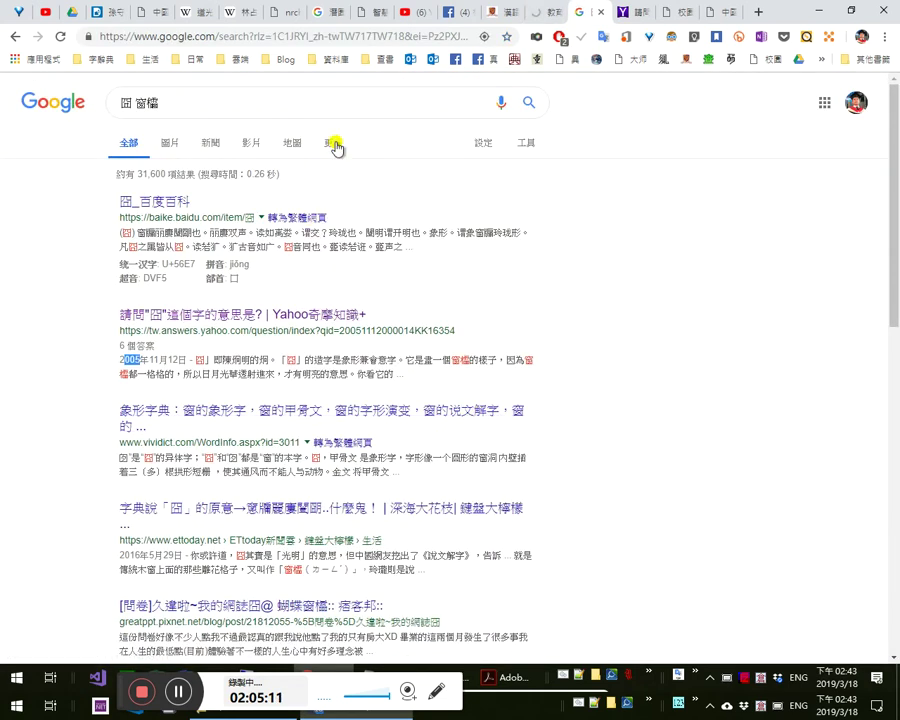
# - Search Google for 囧 alone and view its image results
pyautogui.click(240, 104)
pyautogui.press('Return')
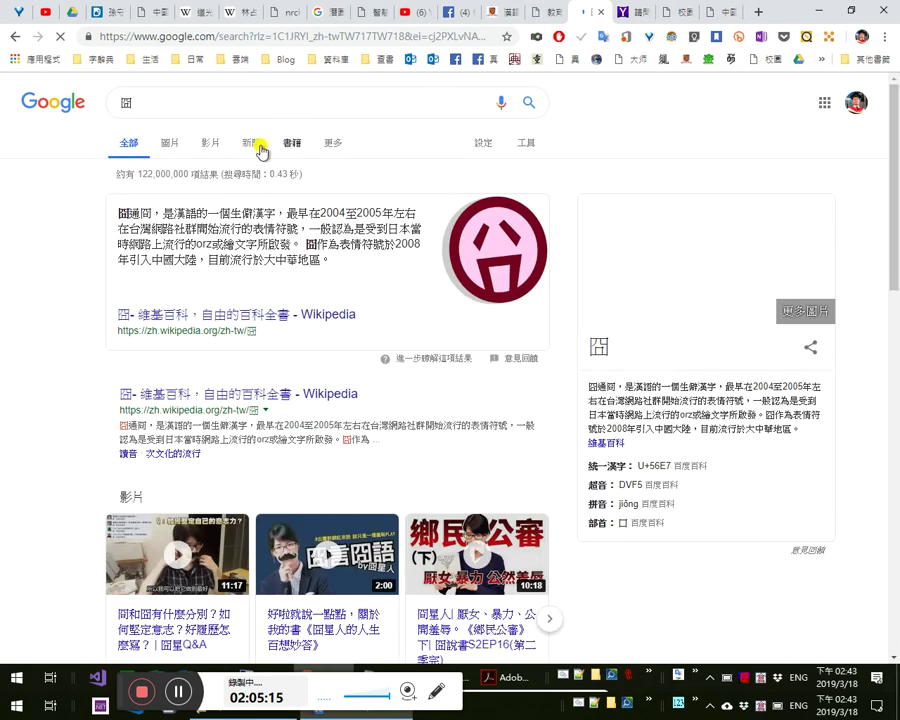
pyautogui.click(171, 146)
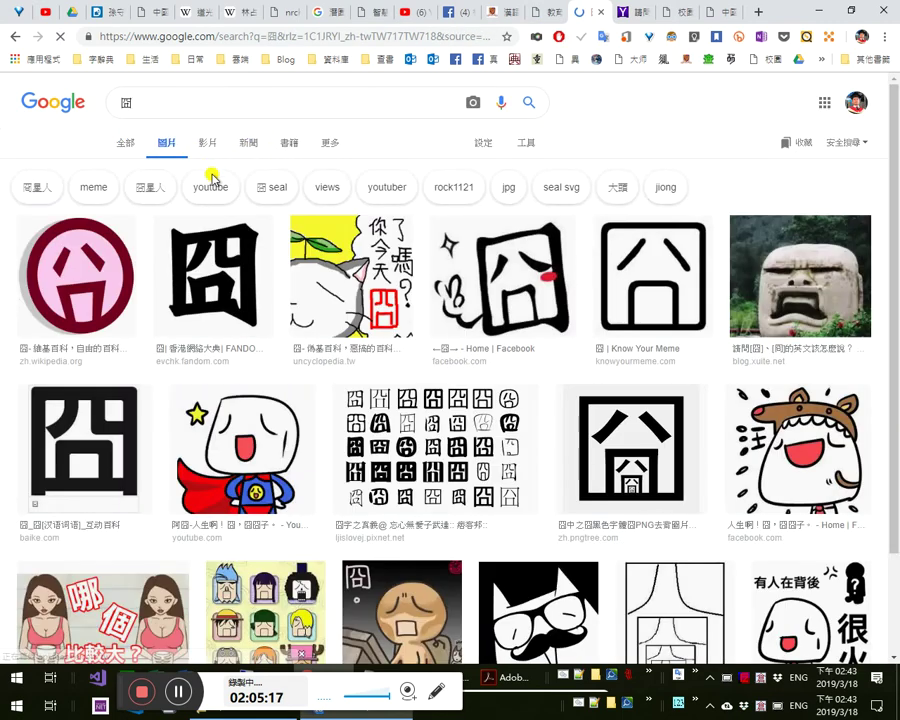
pyautogui.scroll(-5, 634, 482)
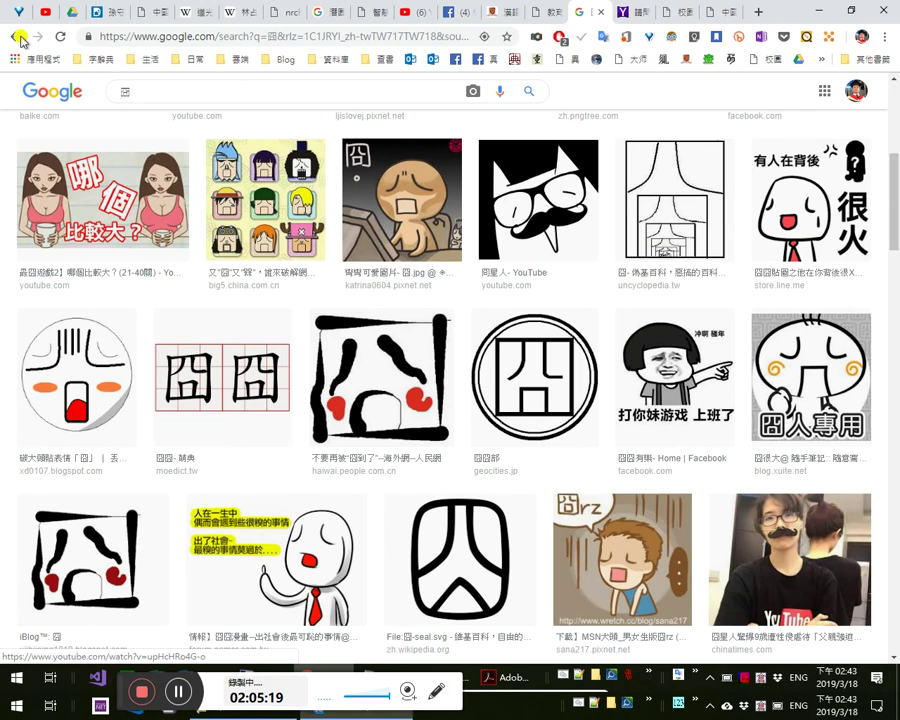
# - Search images for 囧 窗櫺 and open the ETtoday article behind the bamboo window-lattice picture
pyautogui.click(159, 91)
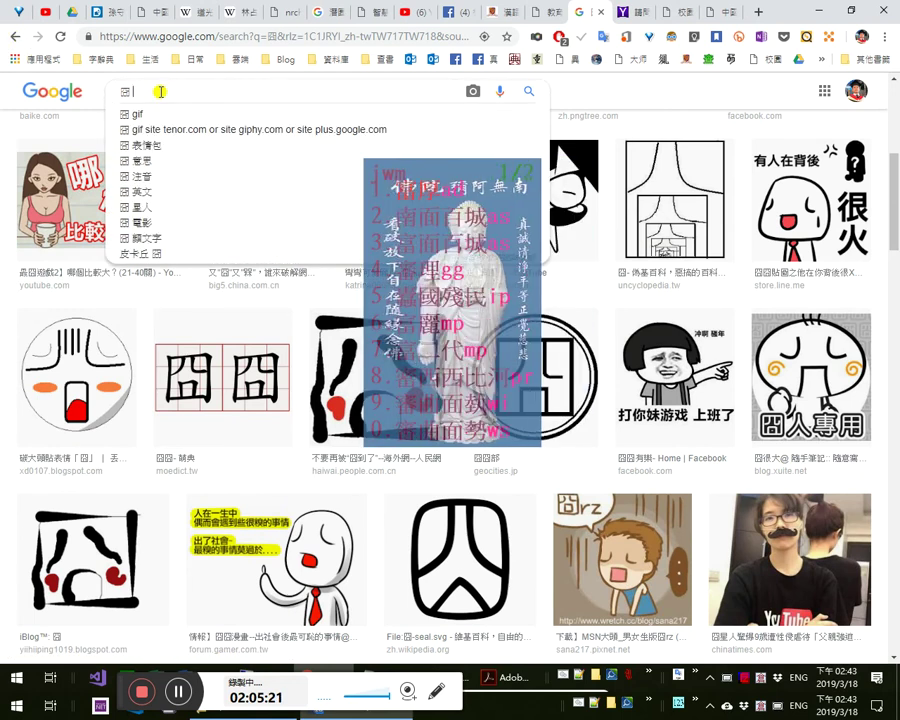
pyautogui.write('畜事')
pyautogui.write('檔檔')
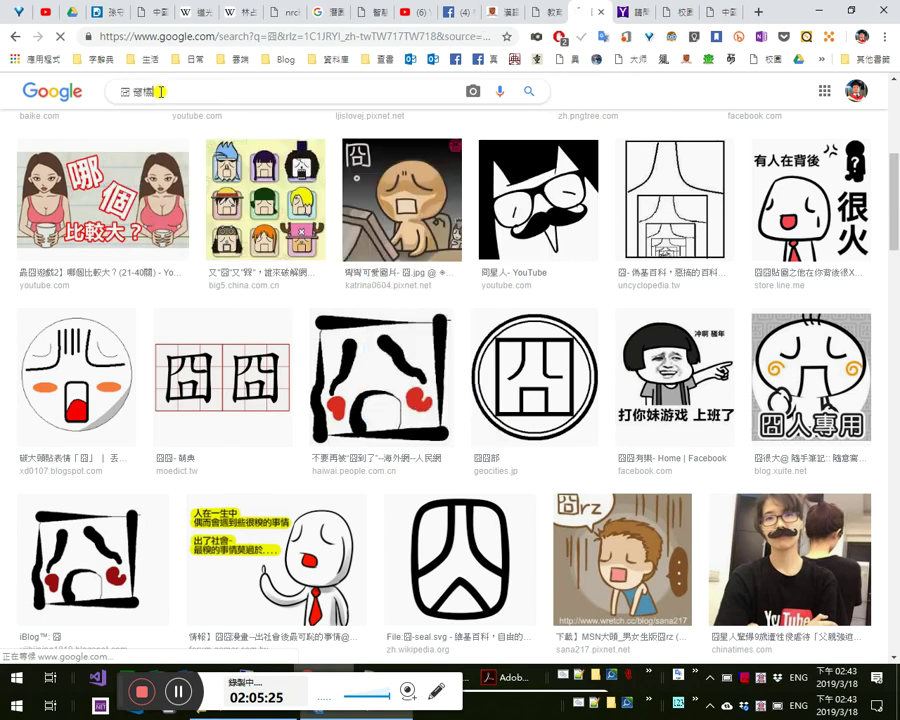
pyautogui.press('Return')
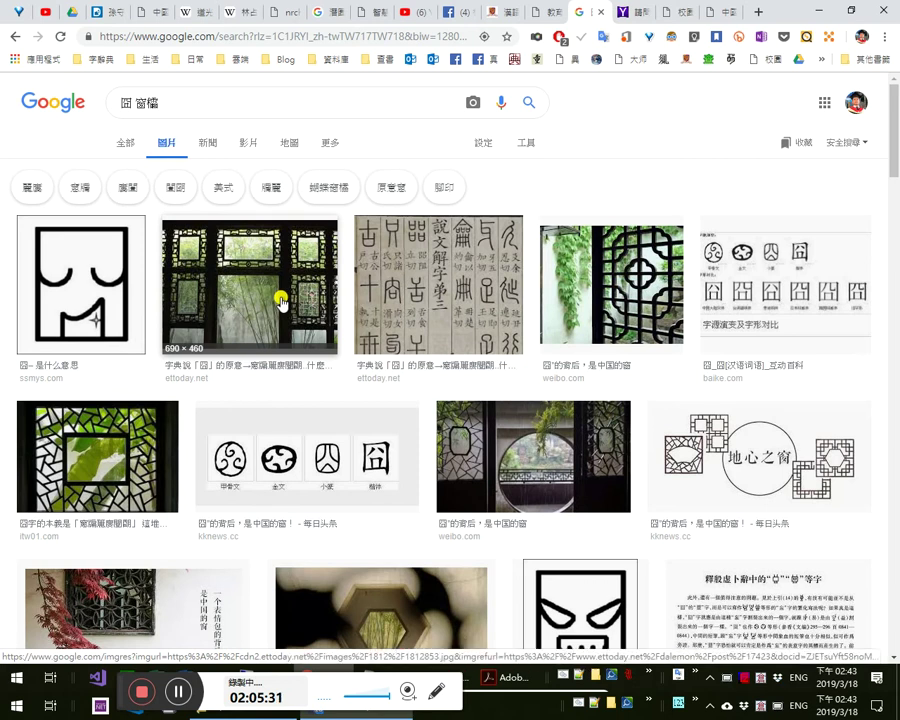
pyautogui.click(317, 38)
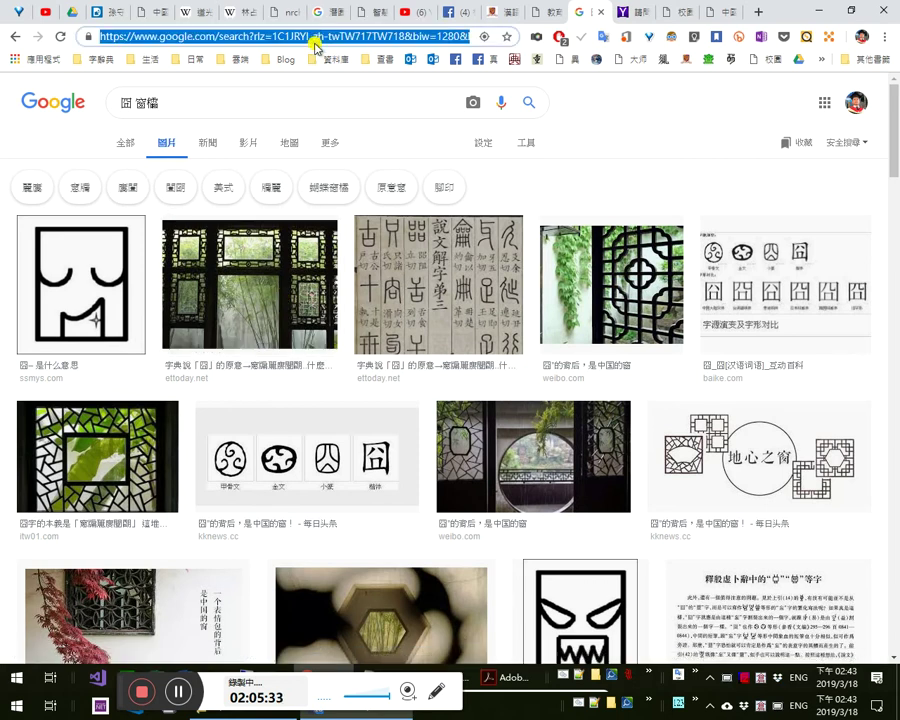
pyautogui.click(287, 311)
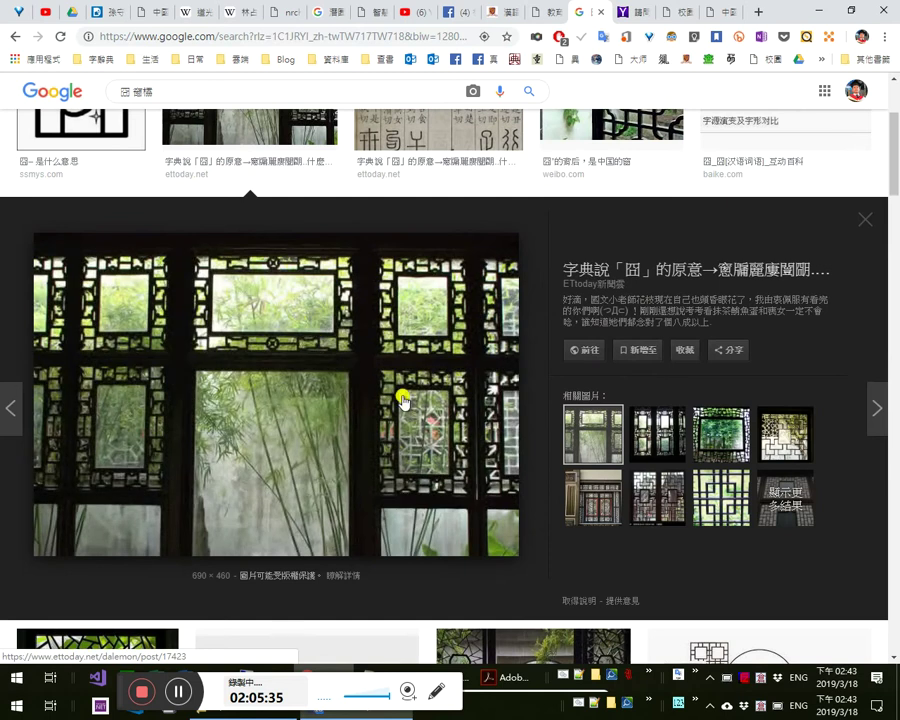
pyautogui.click(722, 274)
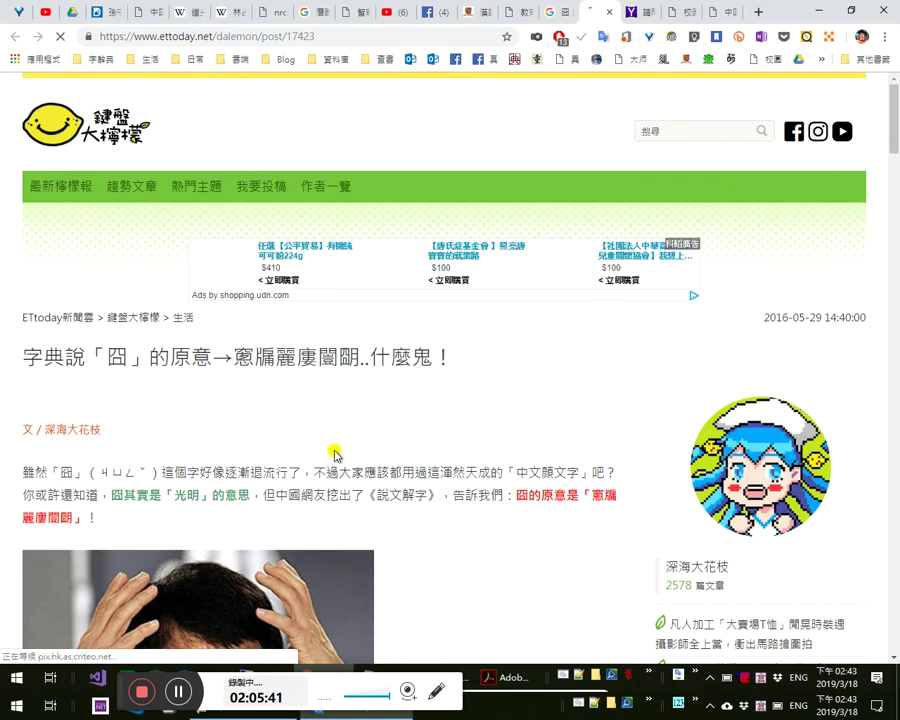
# - Scroll through the ETtoday article on the original meaning of 囧
pyautogui.scroll(-3, 400, 445)
pyautogui.scroll(-4, 445, 435)
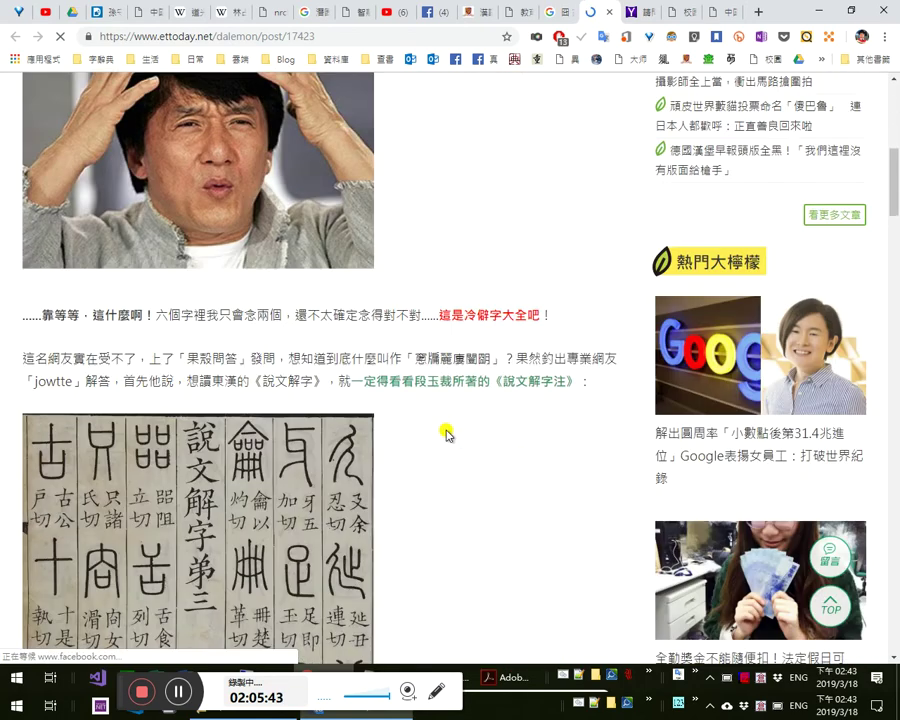
pyautogui.scroll(4, 440, 430)
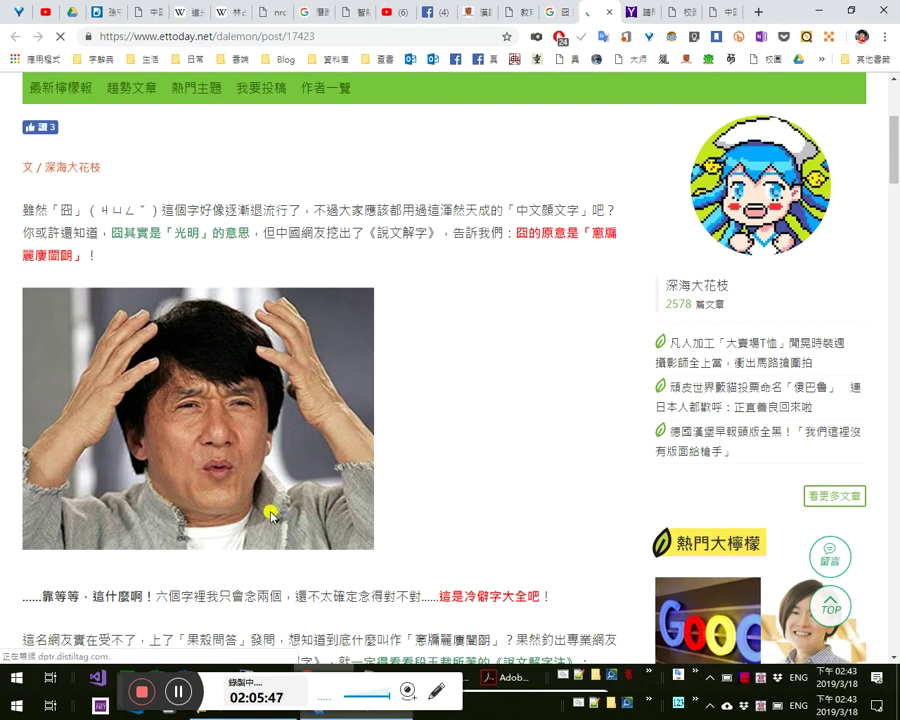
pyautogui.scroll(-3, 440, 490)
pyautogui.scroll(-10, 455, 493)
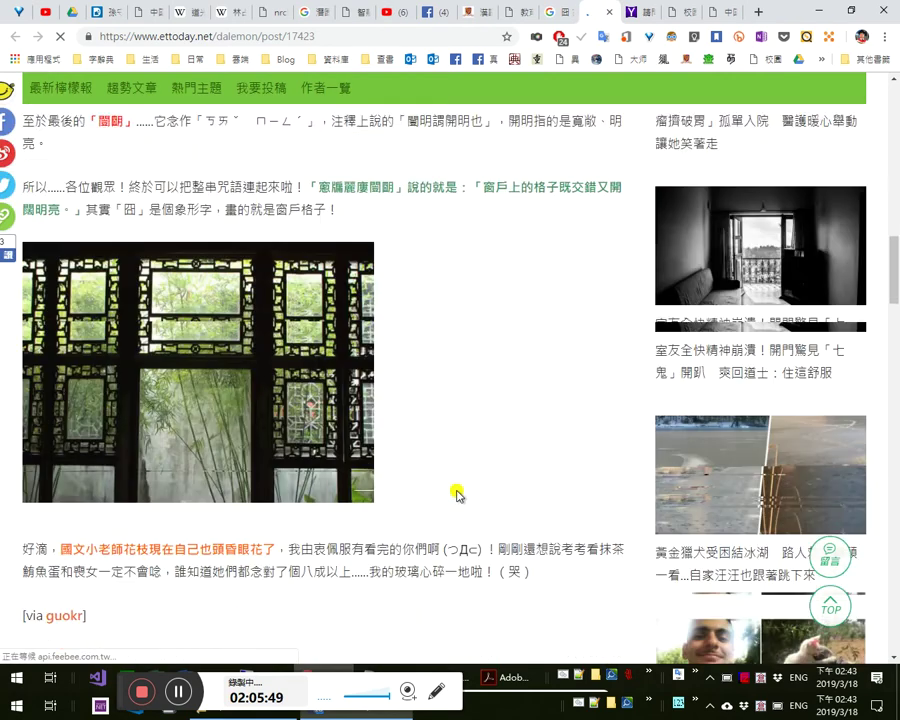
pyautogui.scroll(-3, 371, 457)
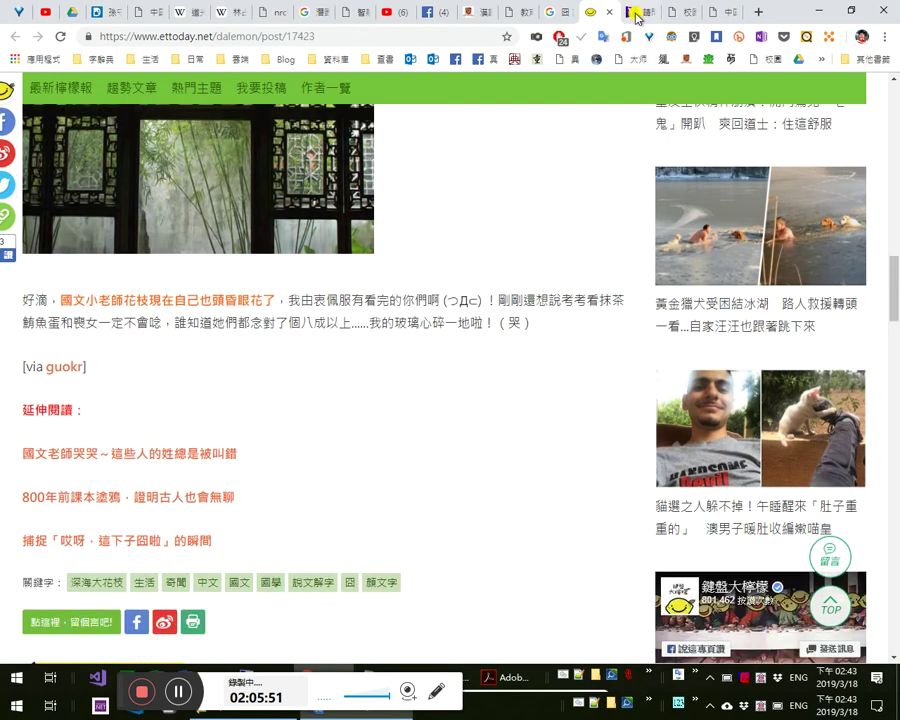
# - Close the PCCU teacher-page and e-Campus timetable tabs and return to Word
pyautogui.click(634, 13)
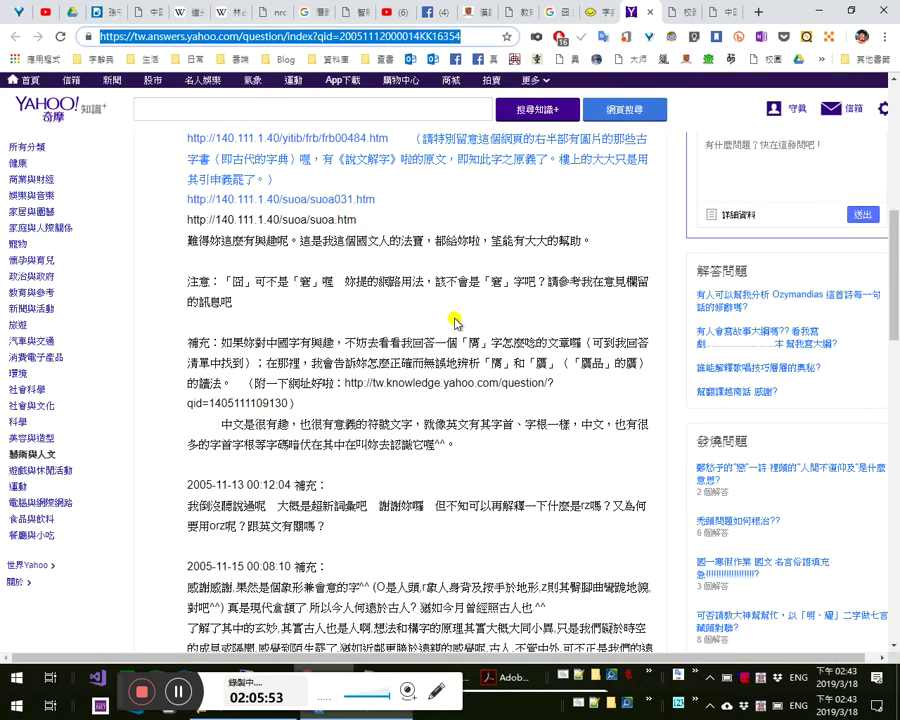
pyautogui.click(680, 14)
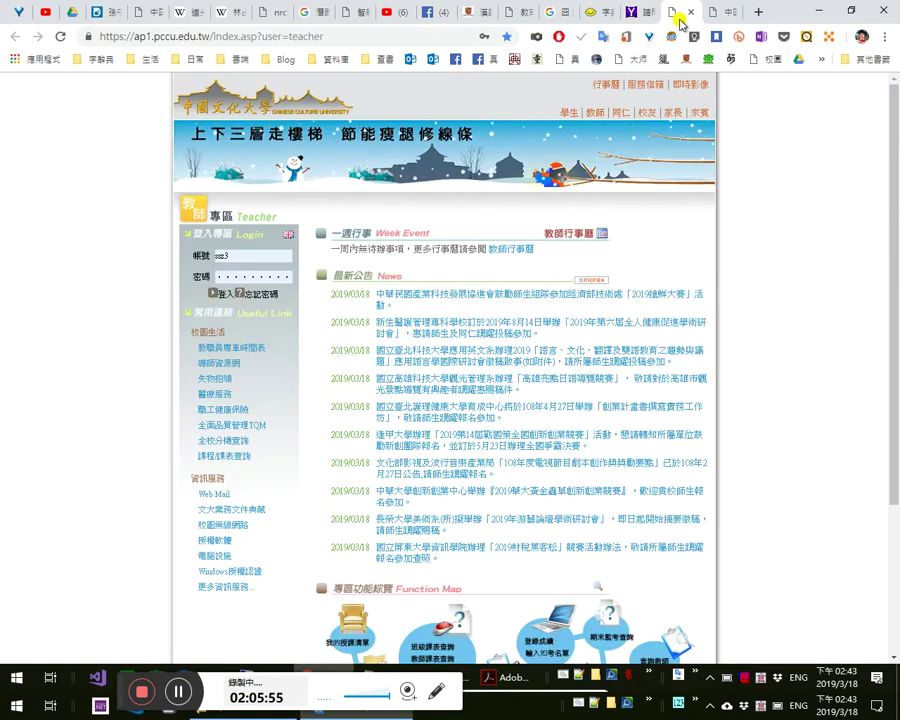
pyautogui.click(690, 13)
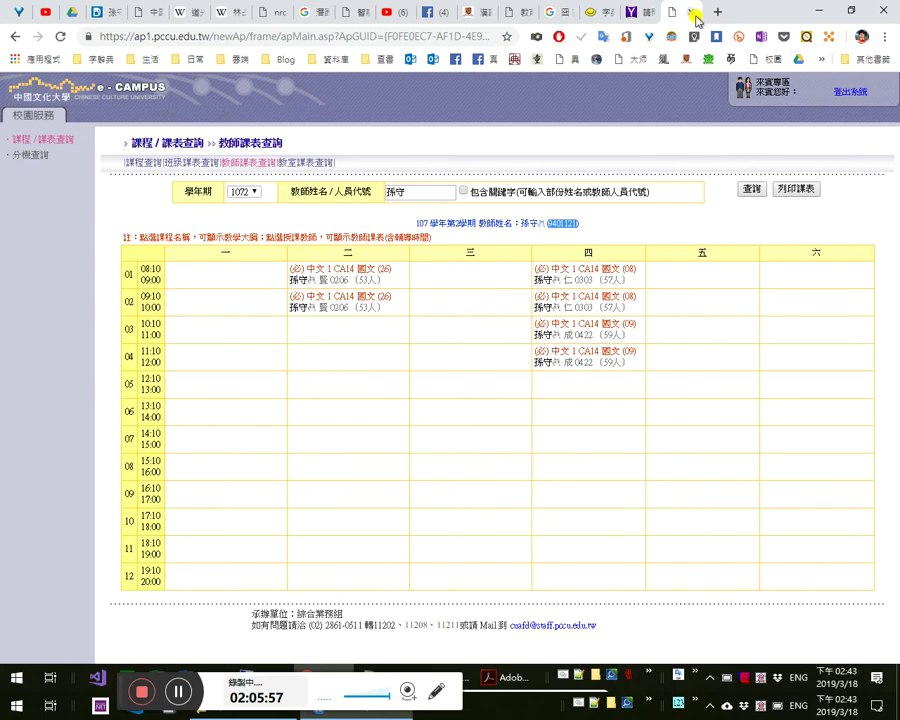
pyautogui.click(697, 13)
pyautogui.click(638, 15)
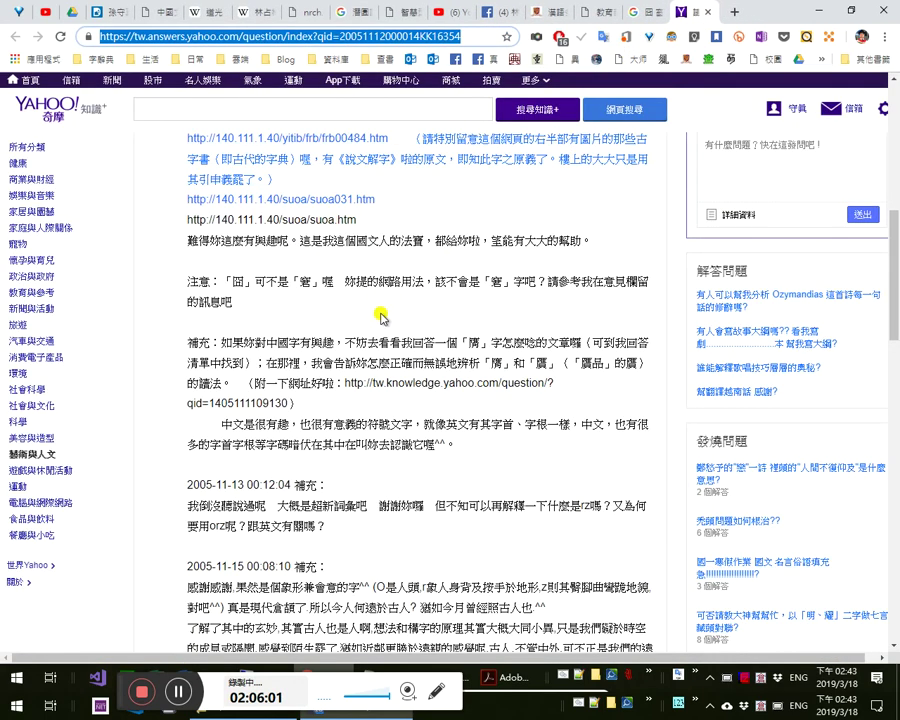
pyautogui.hotkey('alt', 'Tab')
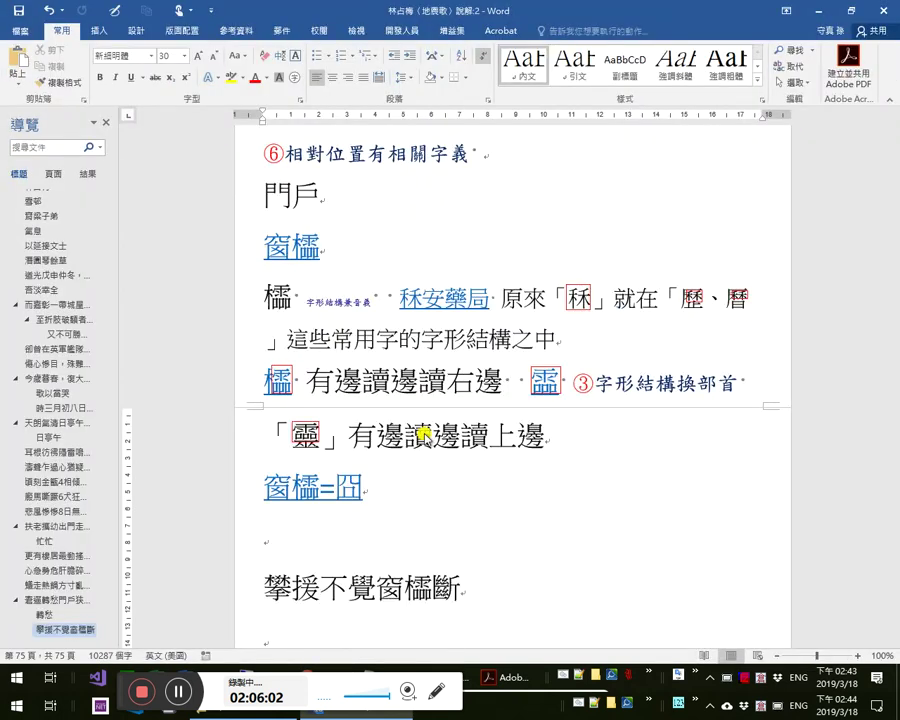
# - Append a second 囧 after 窗櫺=囧 and select it for linking
pyautogui.click(438, 489)
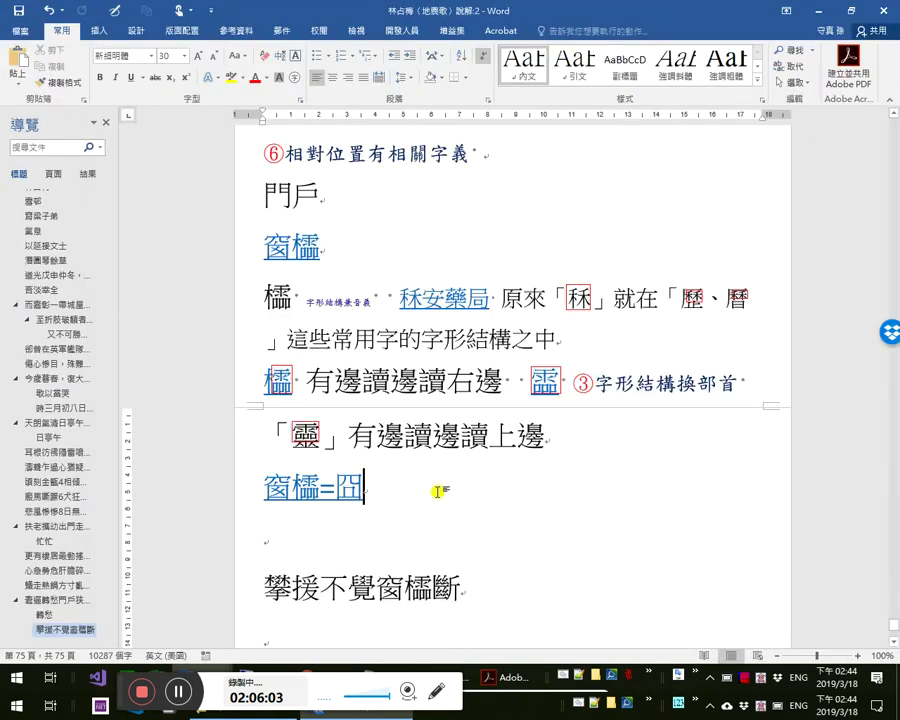
pyautogui.write('囧')
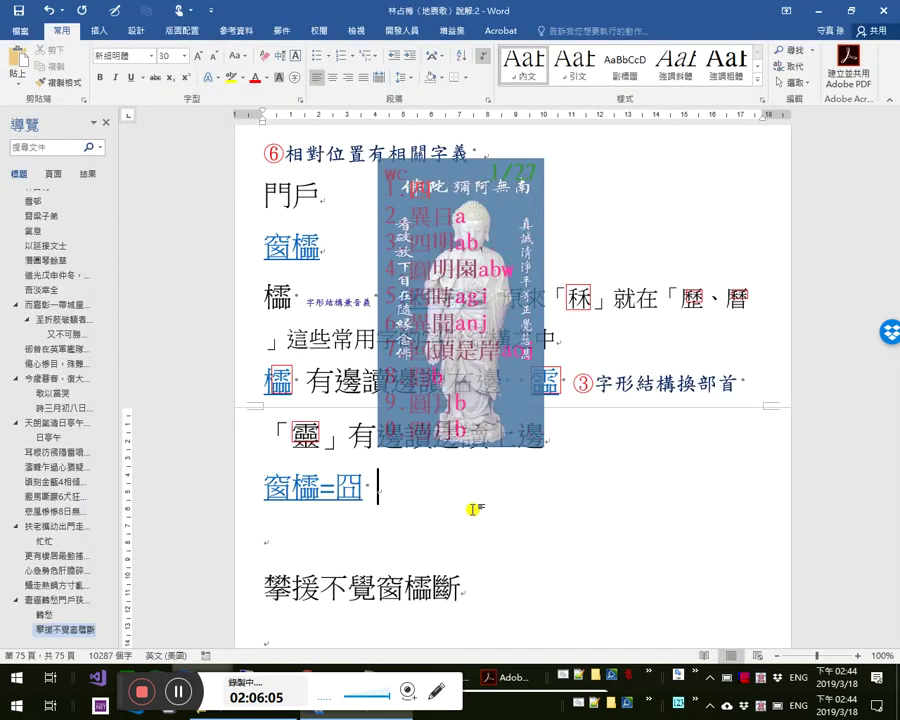
pyautogui.hotkey('shift', 'Right')
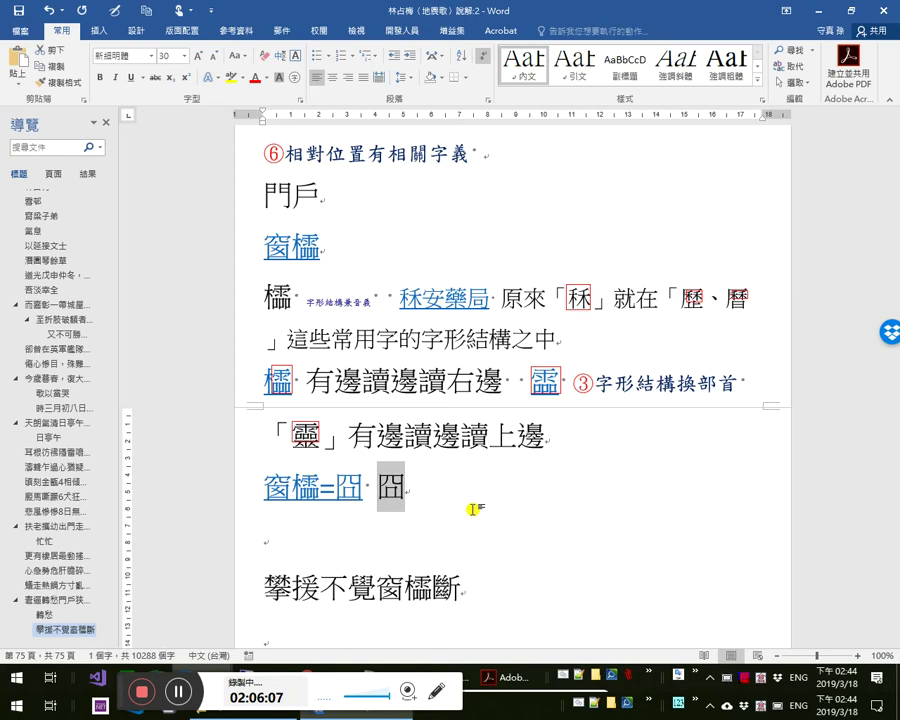
pyautogui.write('囧')
pyautogui.hotkey('ctrl', 's')
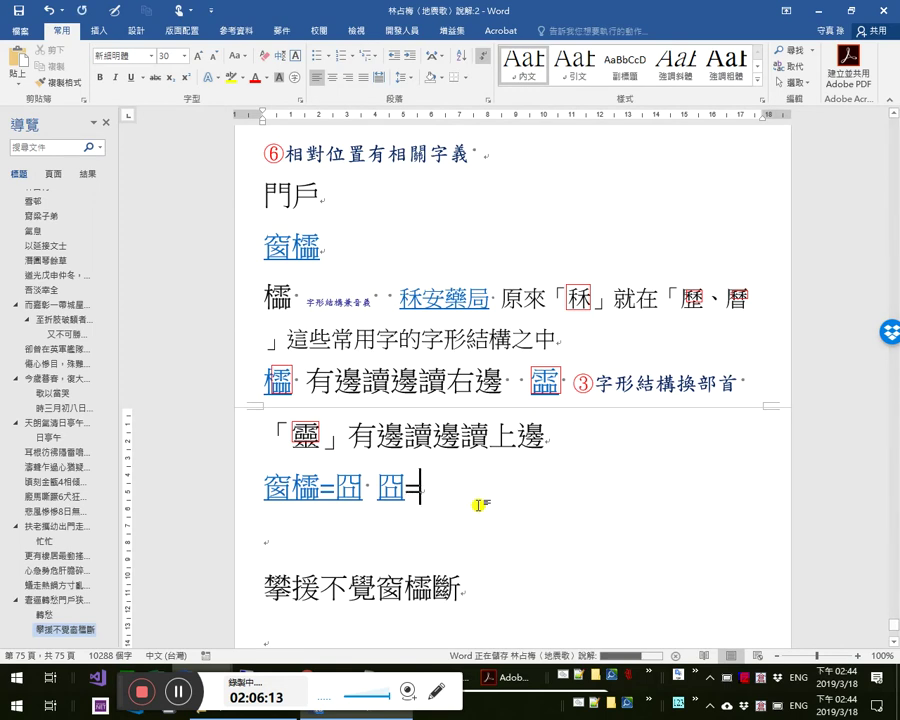
# - Enter 窗櫺 after the equals sign with Cangjie code jwdmr, save, and switch input to English
pyautogui.write('ajwd')
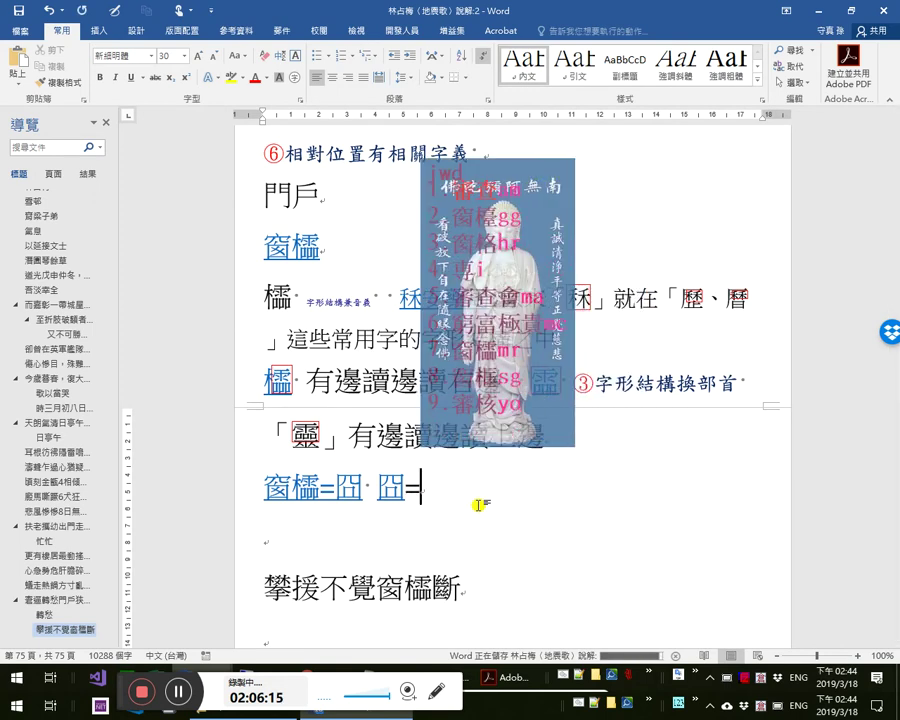
pyautogui.press('BackSpace')
pyautogui.write('m')
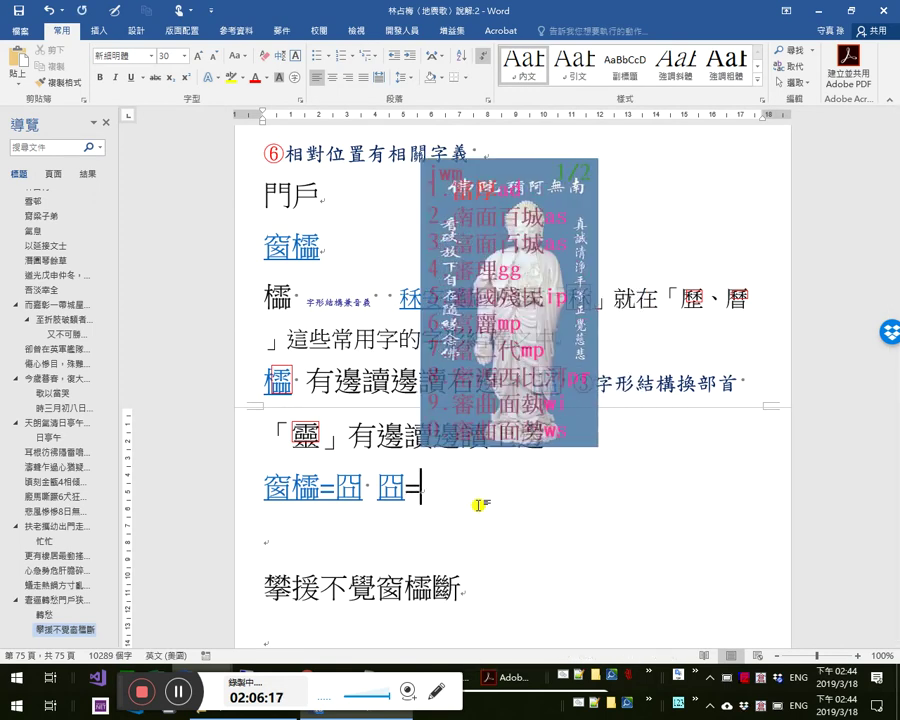
pyautogui.press('Escape')
pyautogui.write('jwdmr')
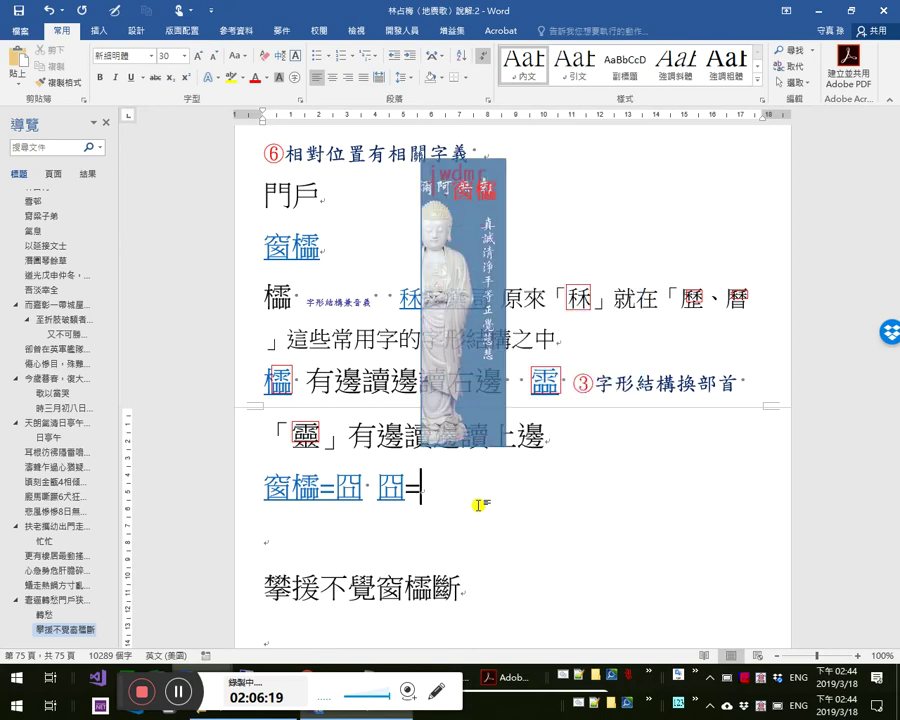
pyautogui.press('space')
pyautogui.hotkey('ctrl', 's')
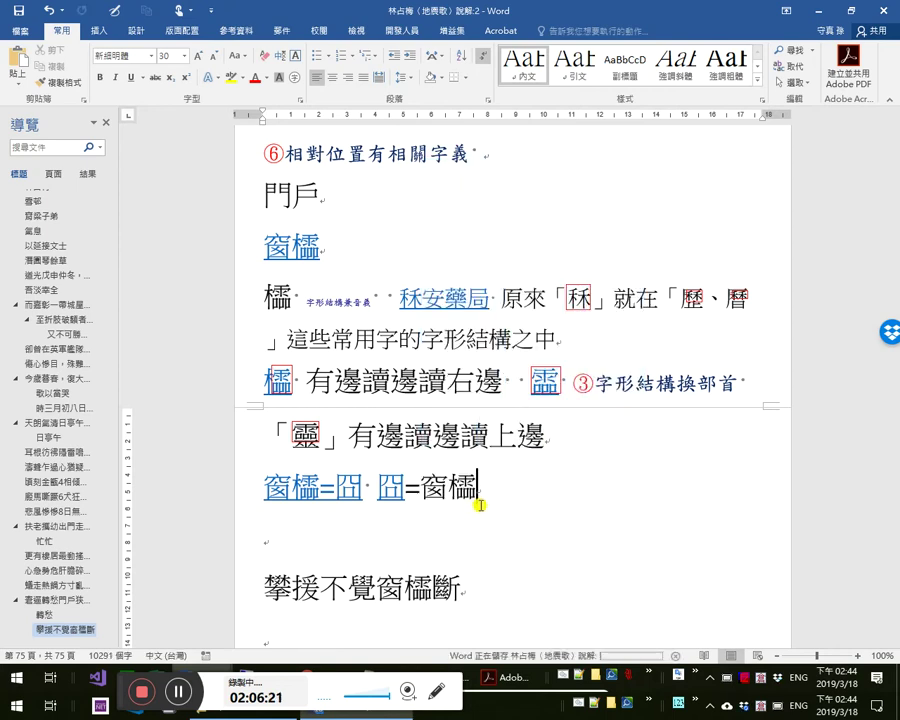
pyautogui.hotkey('alt', 'shift')
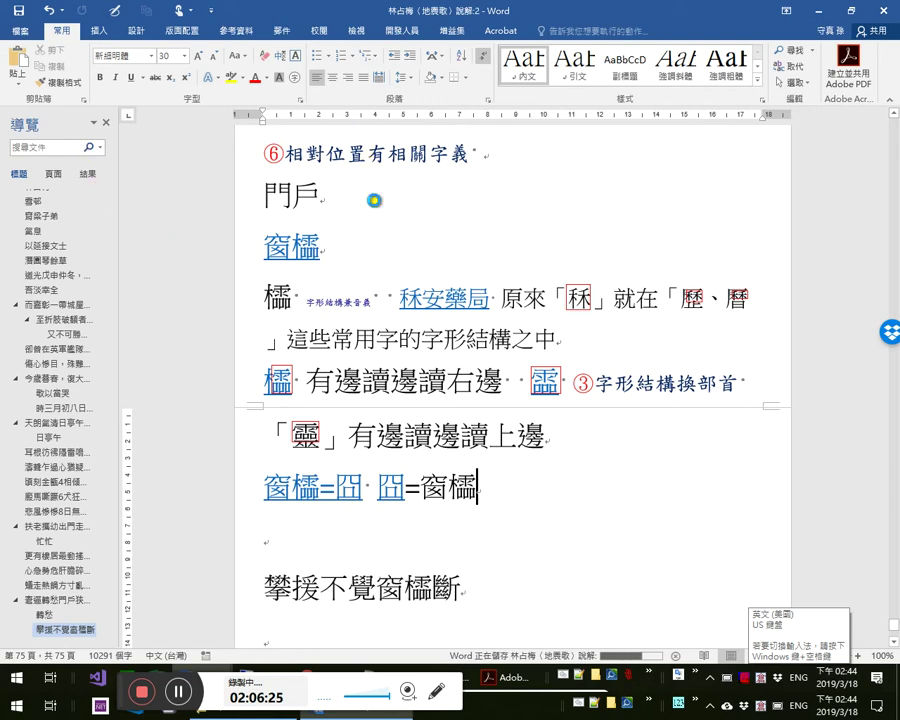
pyautogui.hotkey('alt', 'Tab')
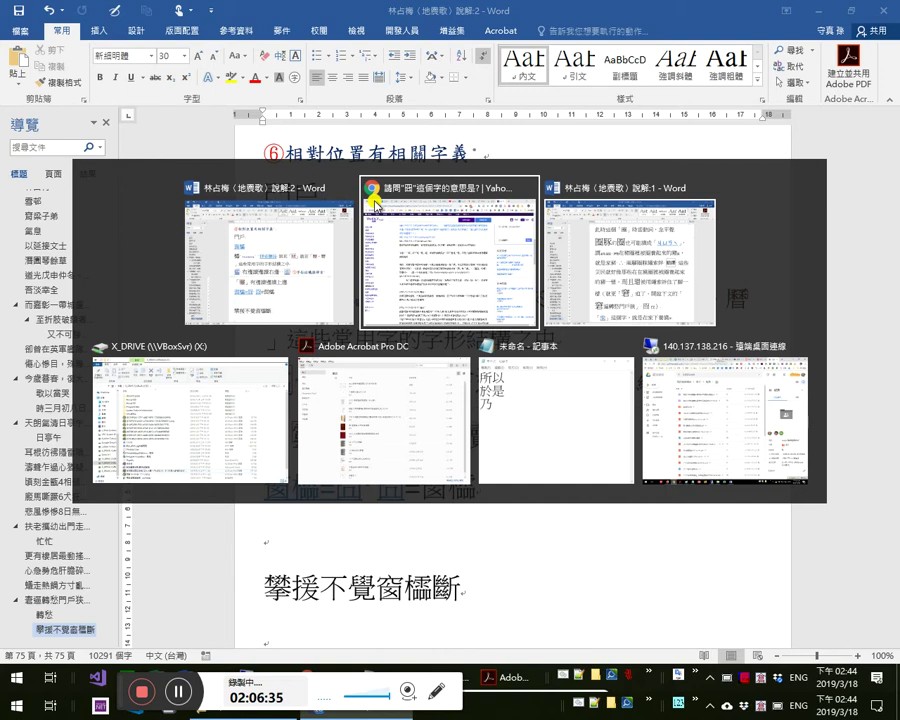
pyautogui.hotkey('alt', 'shift', 'Tab')
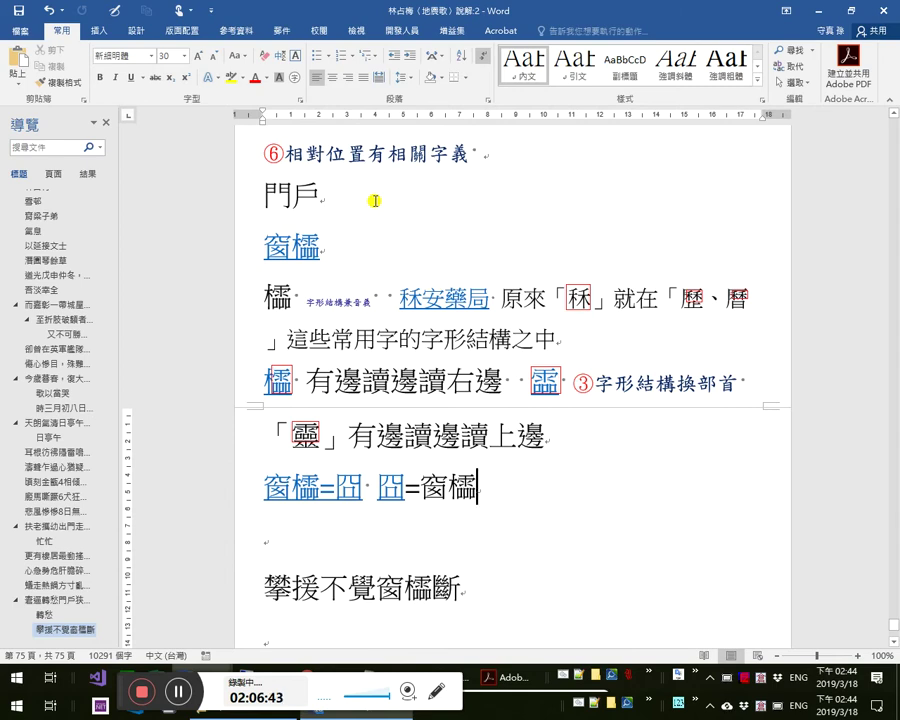
pyautogui.scroll(15, 375, 201)
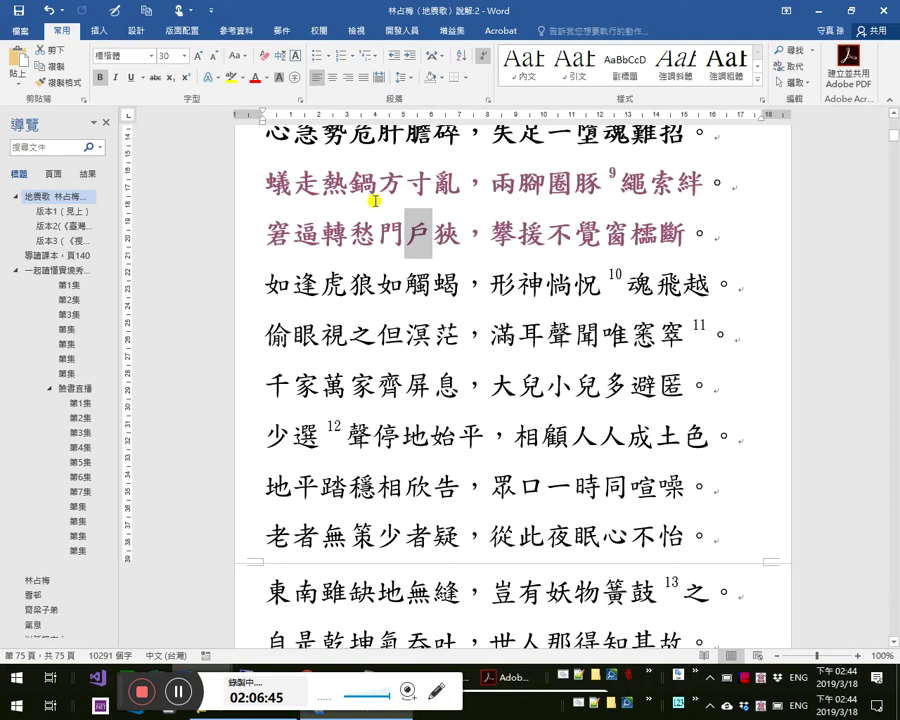
pyautogui.click(544, 236)
pyautogui.tripleClick(735, 244)
pyautogui.click(741, 254)
pyautogui.press('Left')
pyautogui.press('Left')
pyautogui.press('Left')
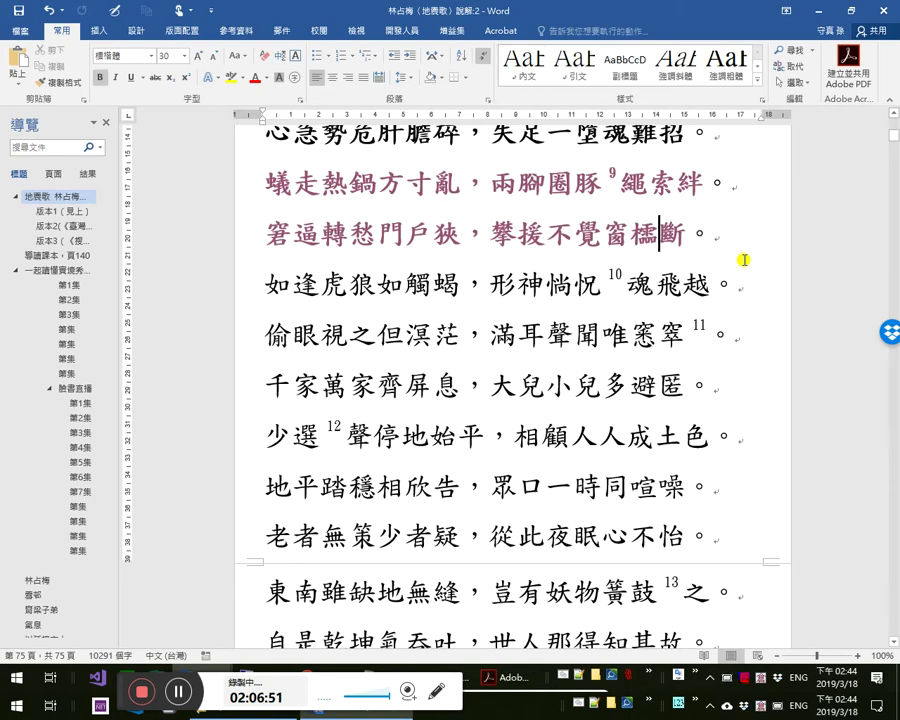
pyautogui.press('Right')
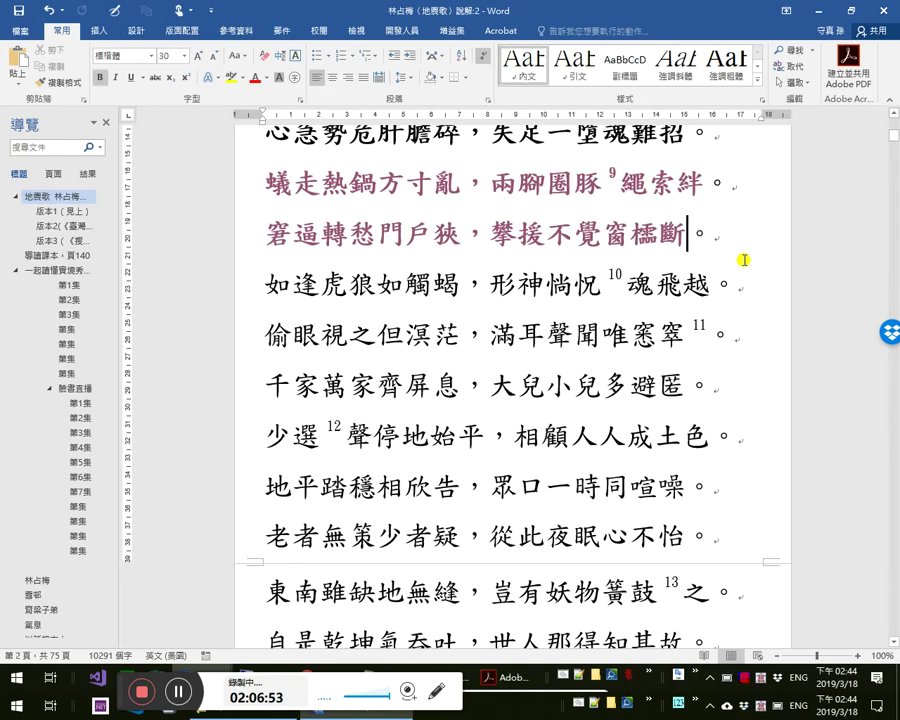
pyautogui.hotkey('alt', 'Tab')
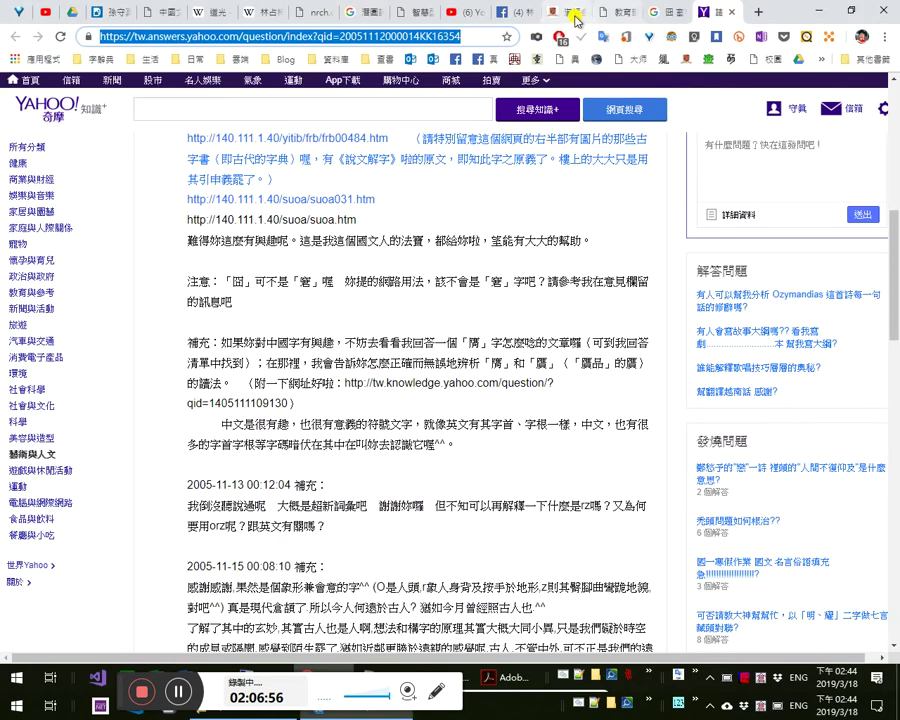
pyautogui.click(575, 14)
pyautogui.click(630, 18)
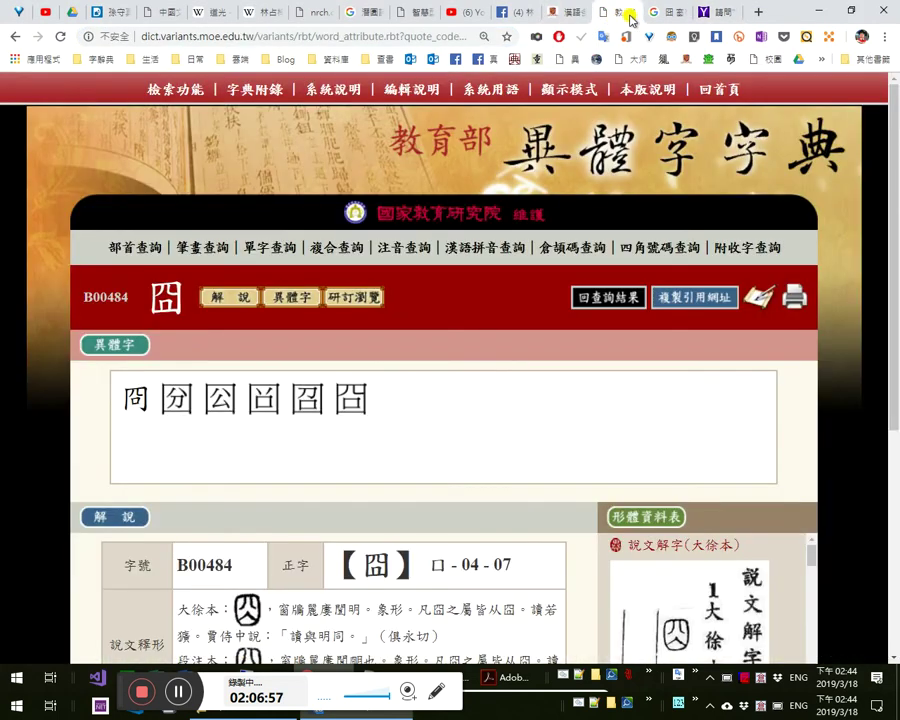
pyautogui.click(650, 16)
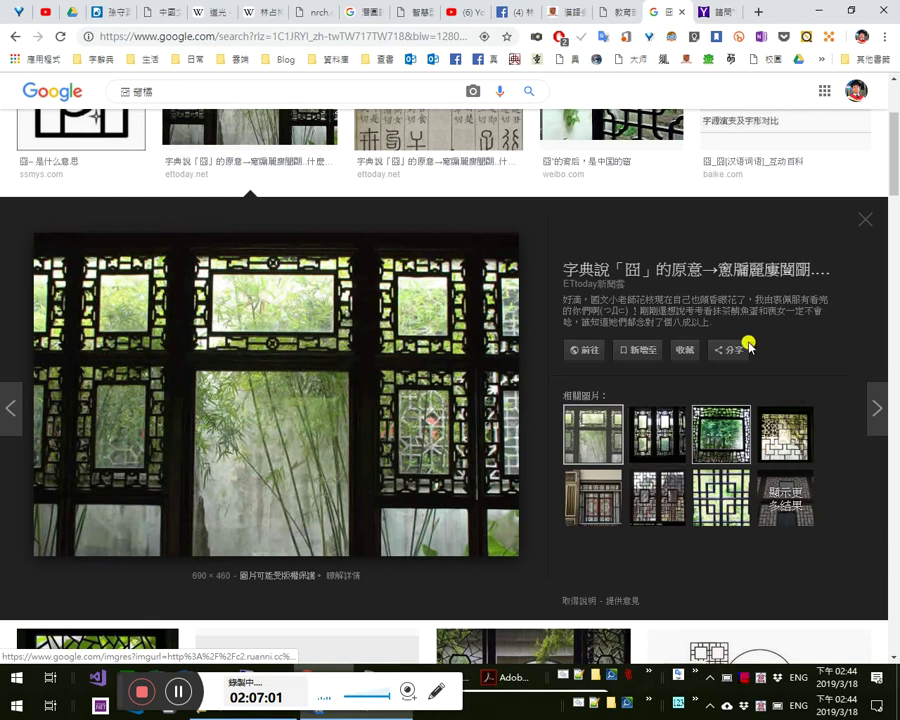
pyautogui.click(607, 13)
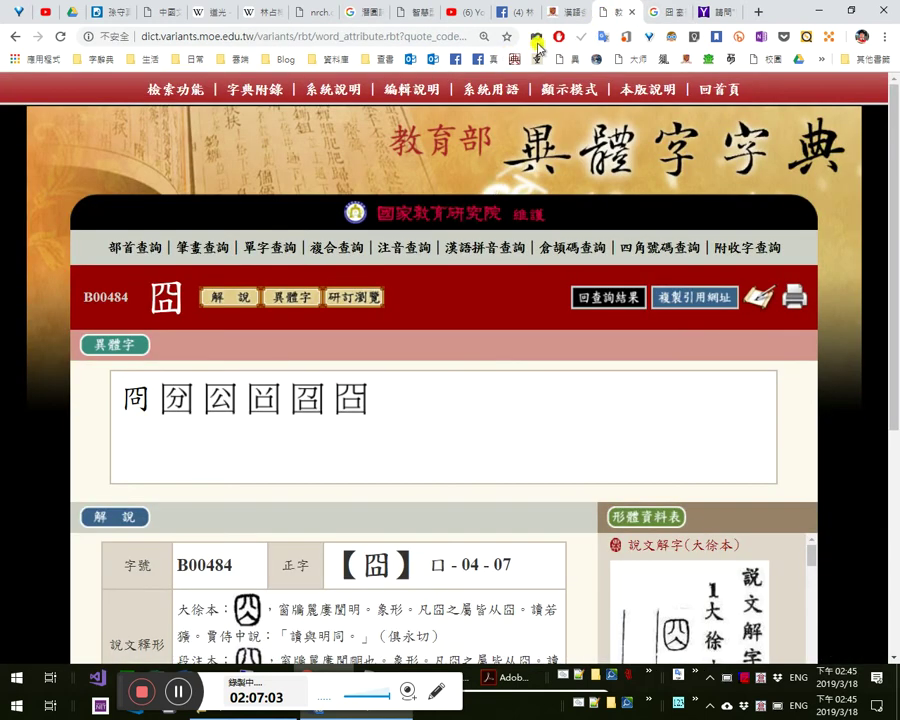
pyautogui.click(565, 12)
pyautogui.hotkey('alt', 'Tab')
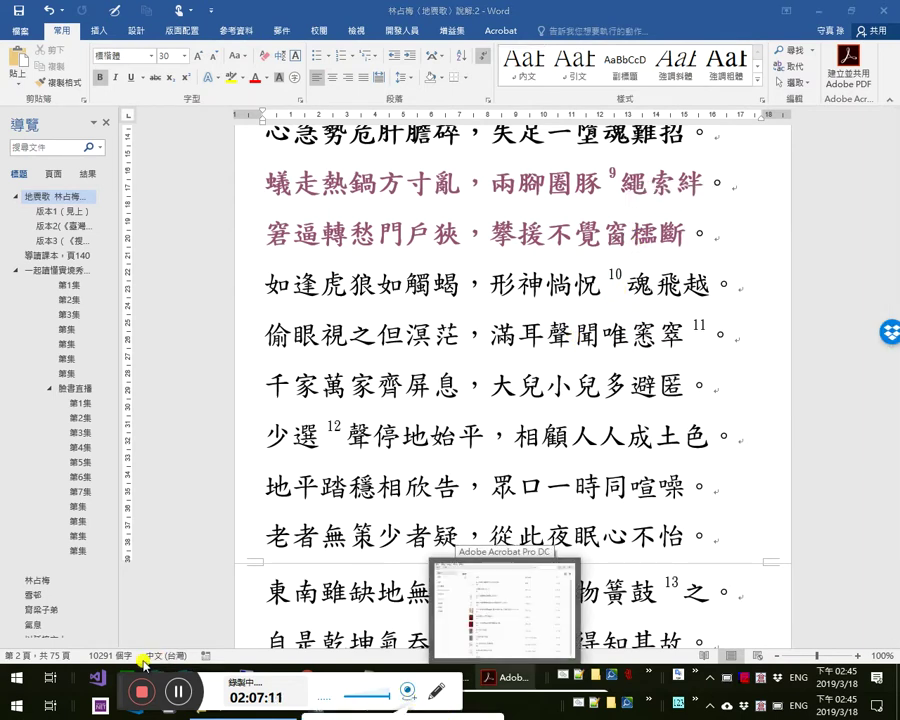
# - Place the caret and select characters within the poem line 攀援不覺窗櫺斷
pyautogui.moveTo(125, 676); pyautogui.dragTo(120, 611)
pyautogui.moveTo(403, 633)
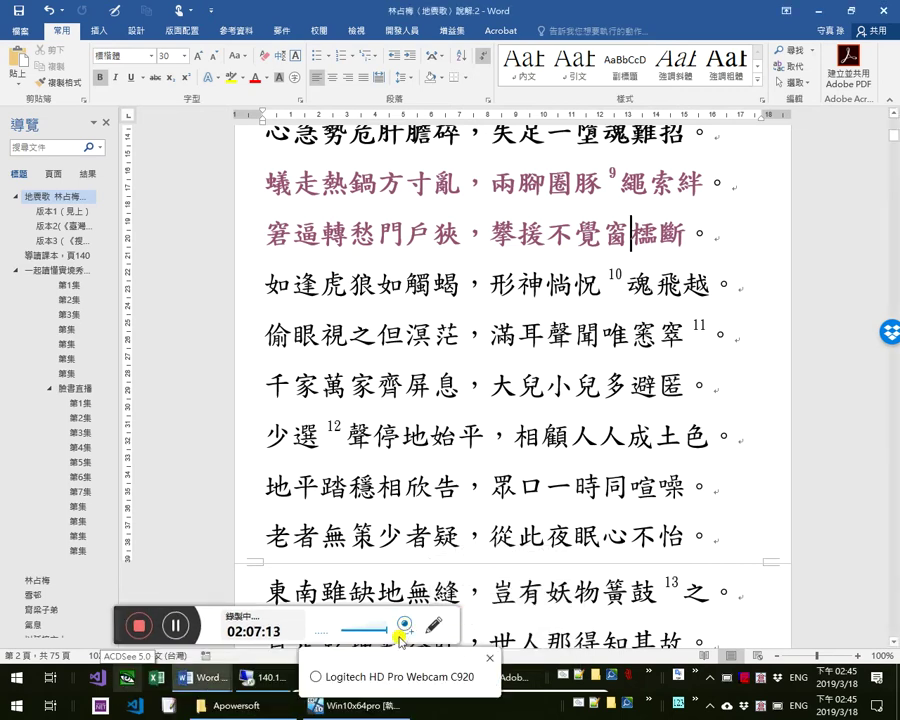
pyautogui.click(385, 677)
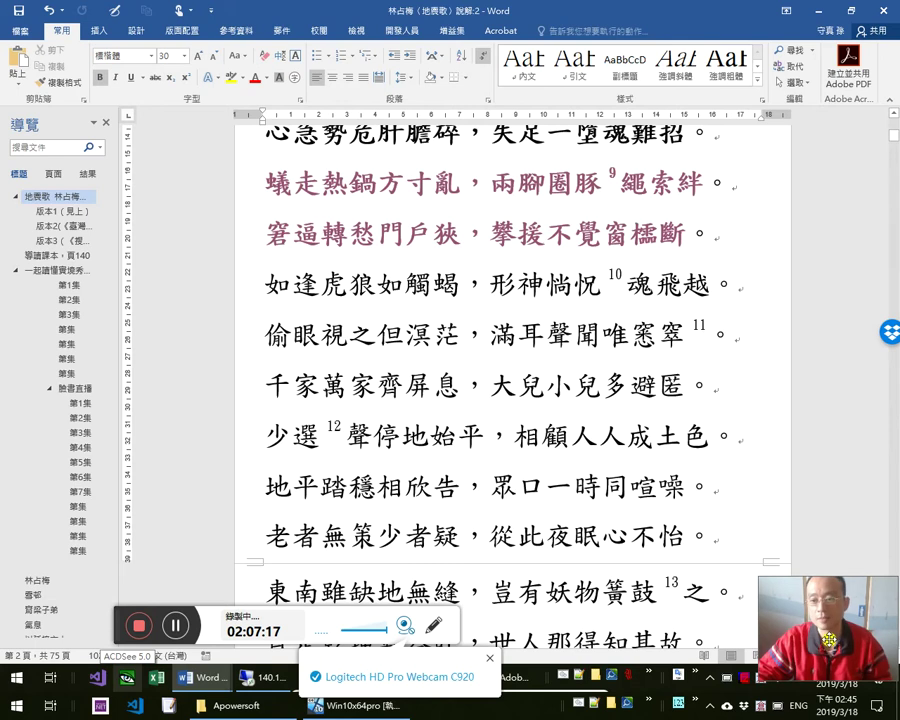
pyautogui.click(601, 235)
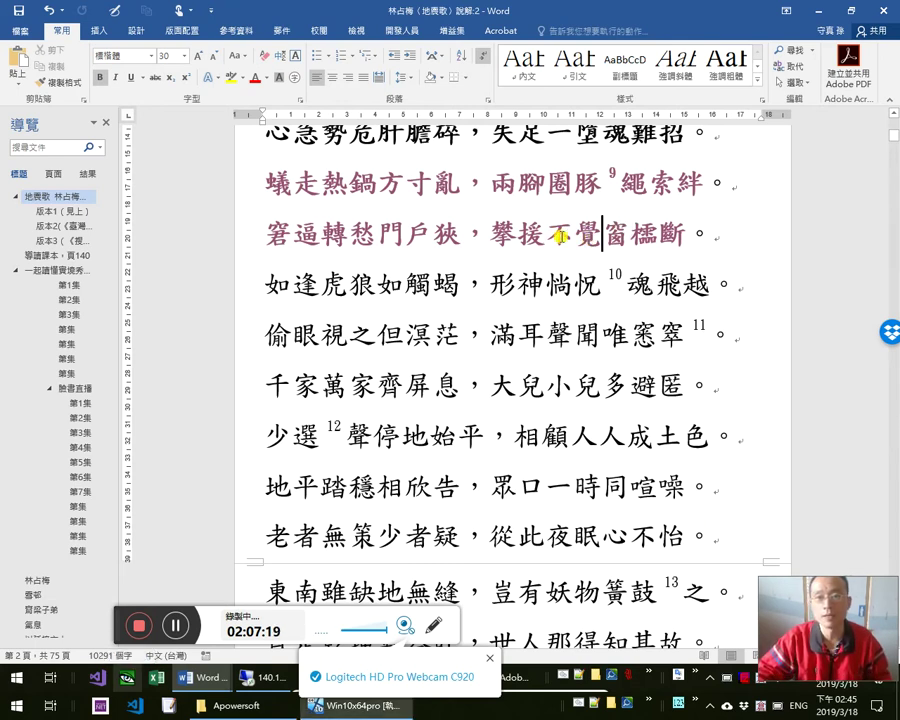
pyautogui.moveTo(486, 235); pyautogui.dragTo(516, 236)
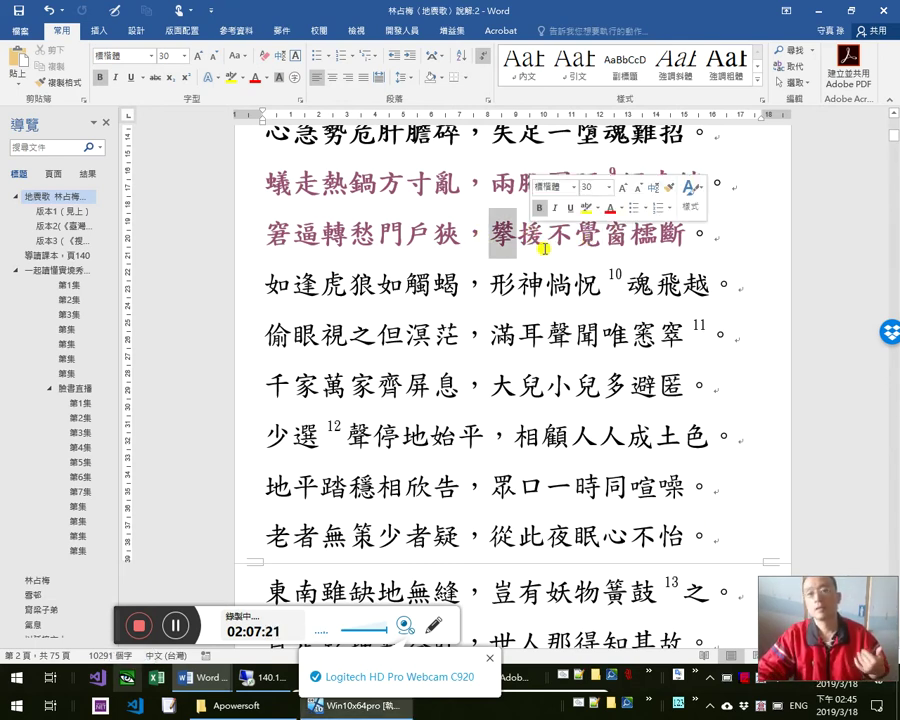
pyautogui.click(601, 237)
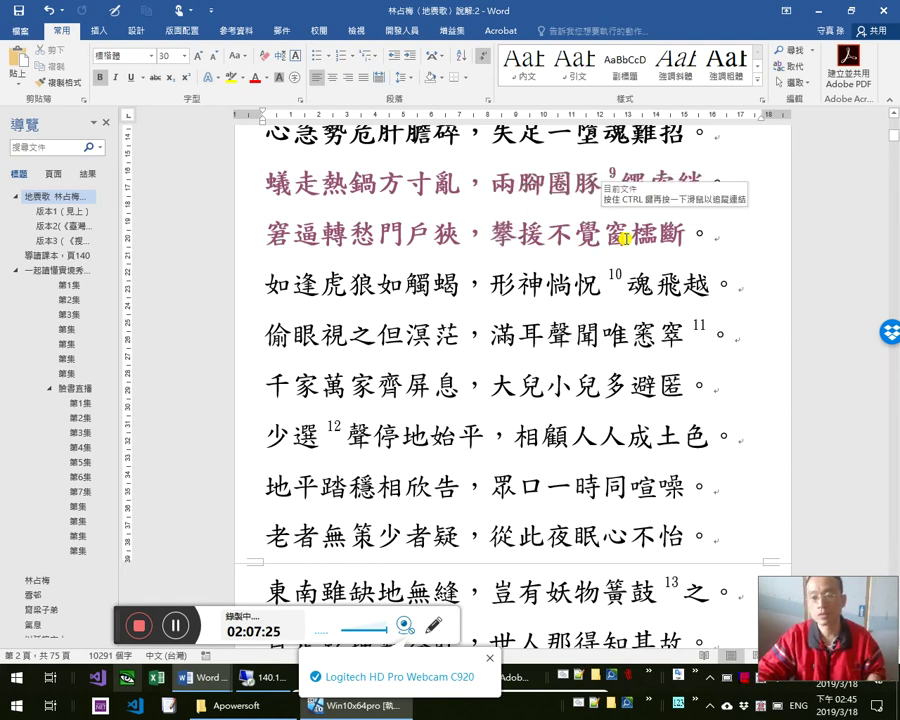
pyautogui.click(624, 238)
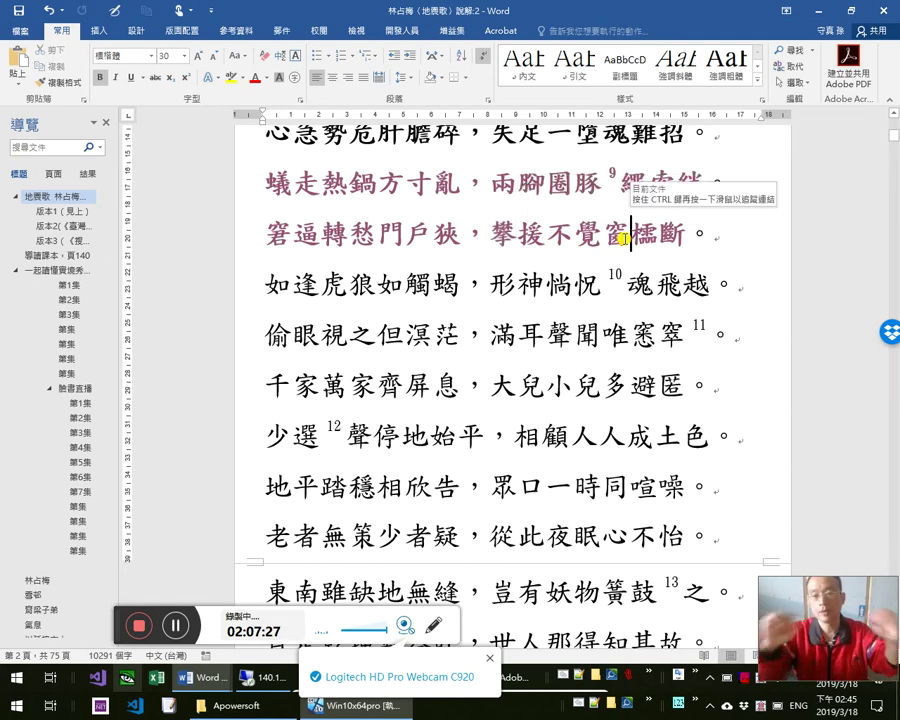
pyautogui.doubleClick(580, 236)
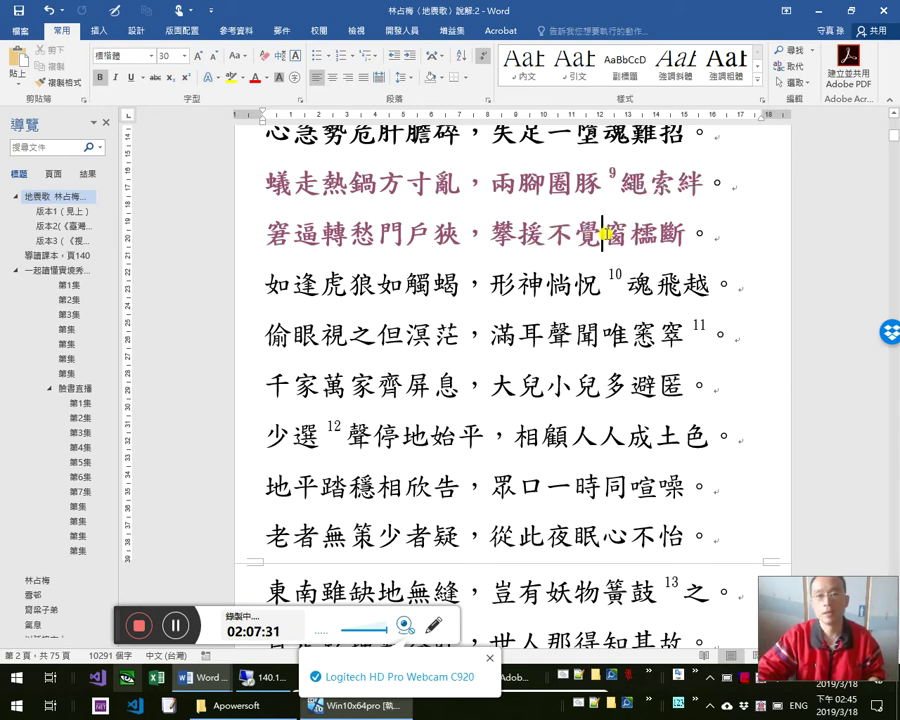
# - Select the whole line 攀援不覺窗櫺斷 and follow its link to the commentary section
pyautogui.tripleClick(593, 232)
pyautogui.keyDown('ctrl'); pyautogui.click(593, 232); pyautogui.keyUp('ctrl')
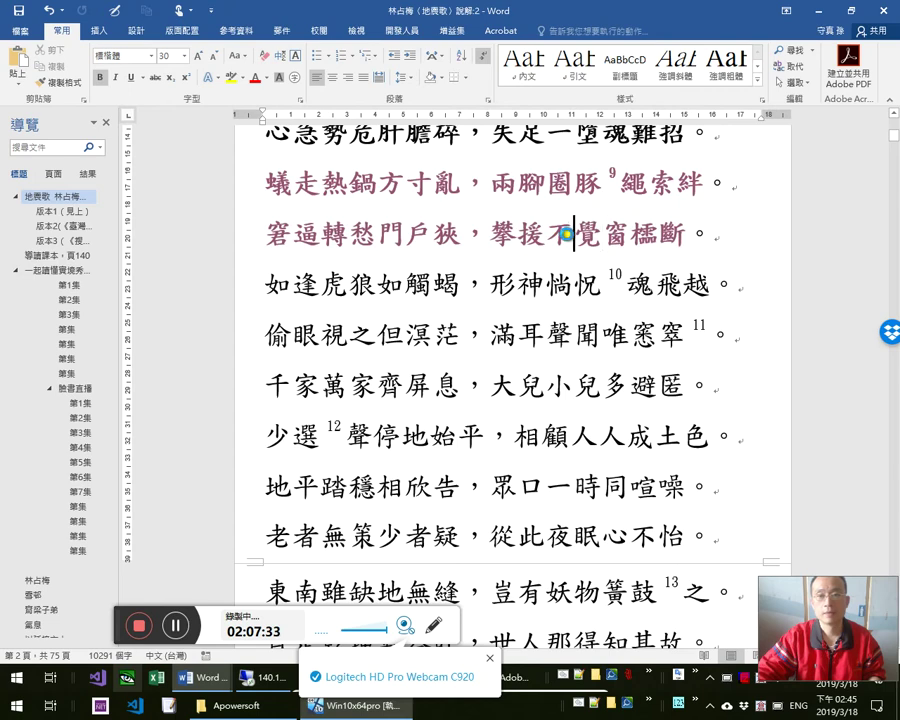
pyautogui.scroll(-4, 495, 456)
pyautogui.scroll(-10, 498, 455)
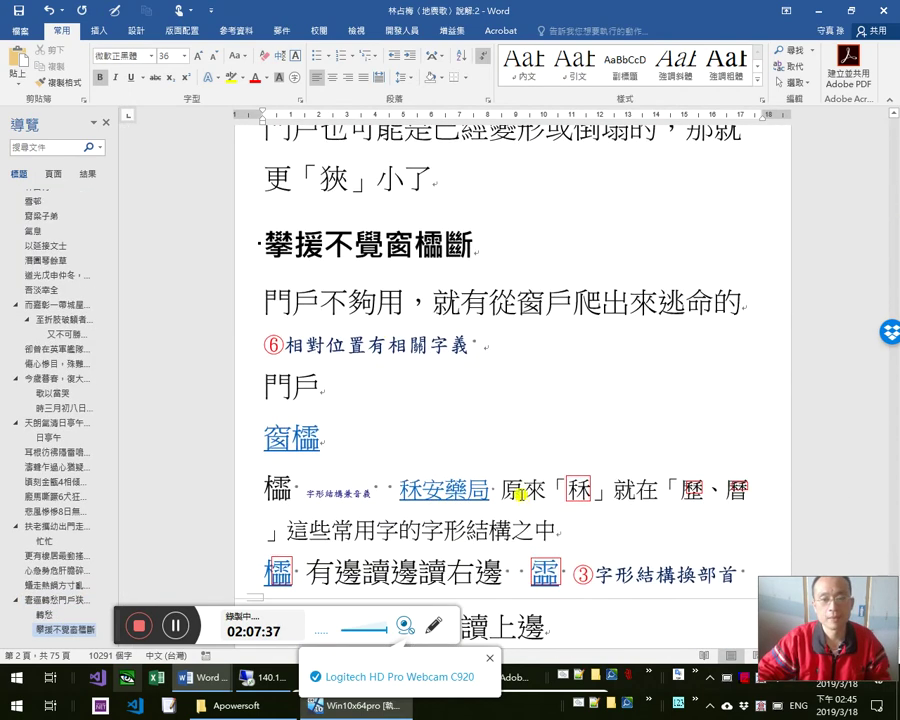
# - Begin the gloss under 攀援不覺窗櫺斷 with 攀爬或攀援窗戶尋門而出, making 尋門而出 subscript
pyautogui.scroll(-4, 362, 327)
pyautogui.click(490, 526)
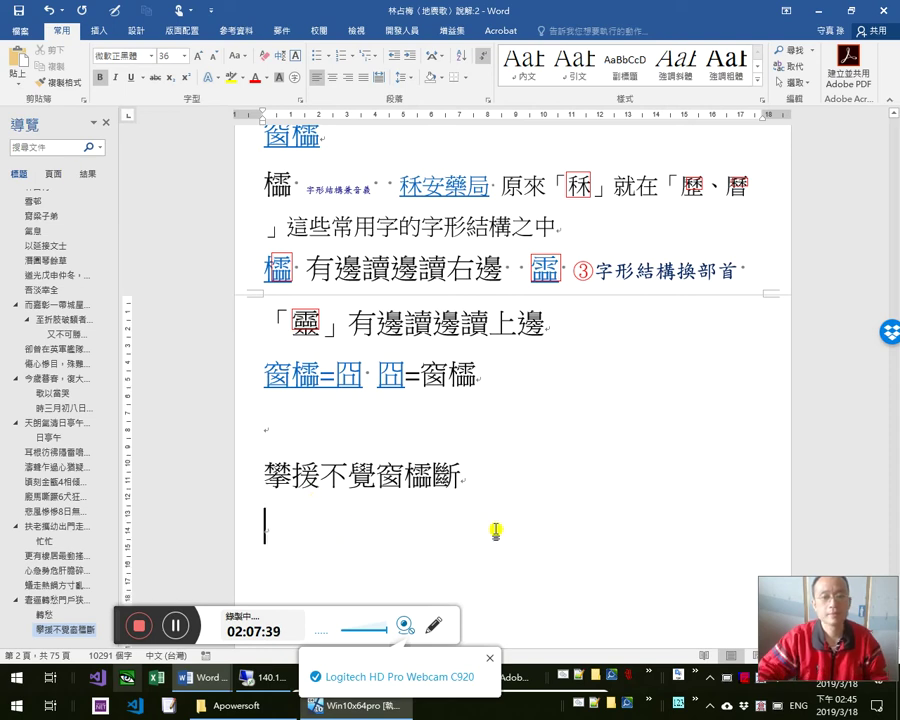
pyautogui.write('d')
pyautogui.press('BackSpace')
pyautogui.write('攀')
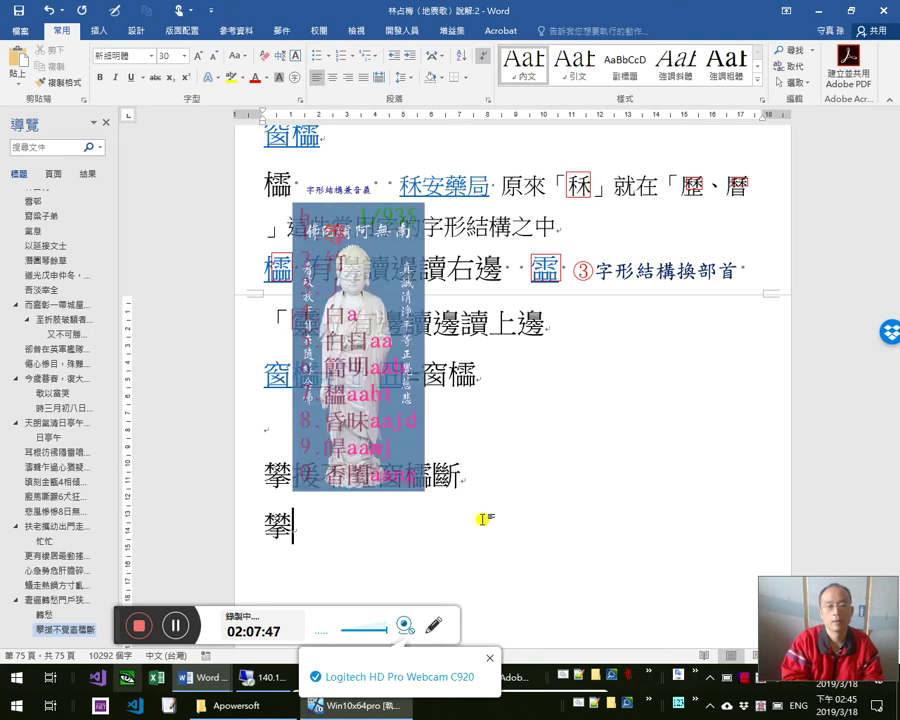
pyautogui.write('爬或')
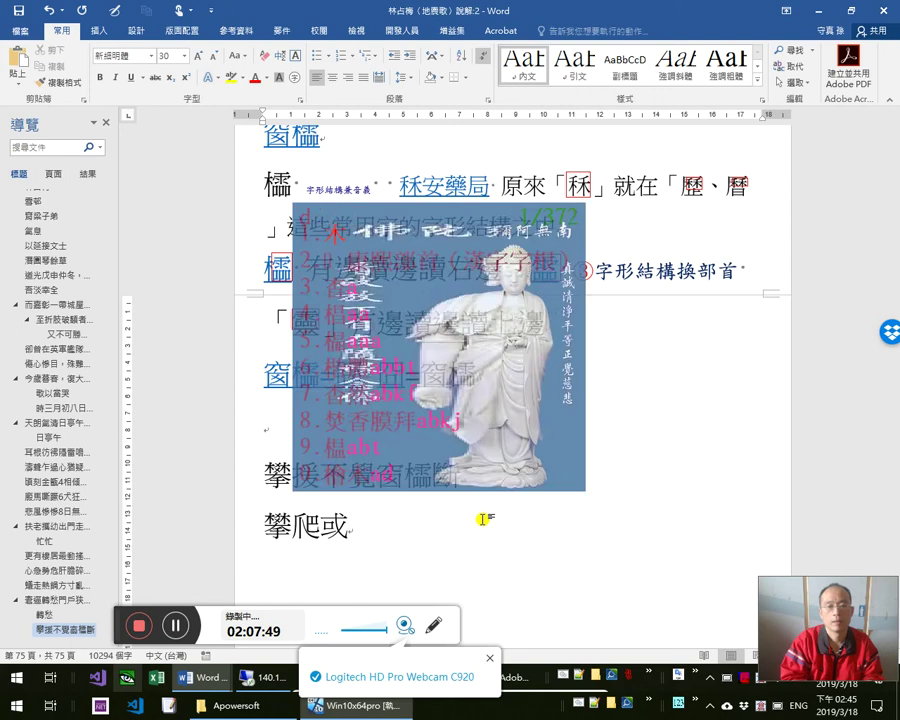
pyautogui.write('攀援')
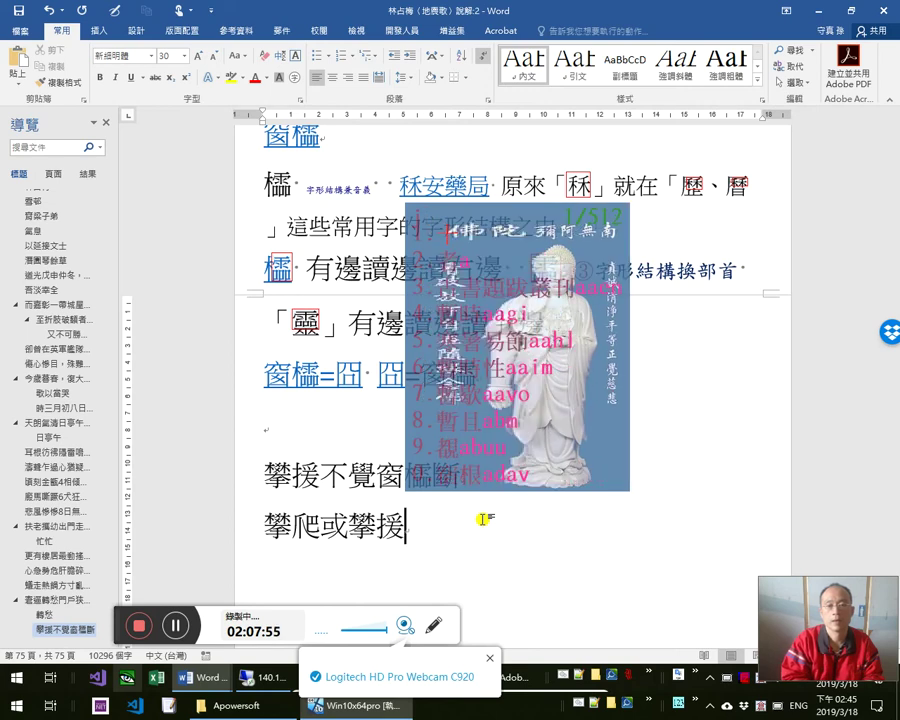
pyautogui.write('窗戶')
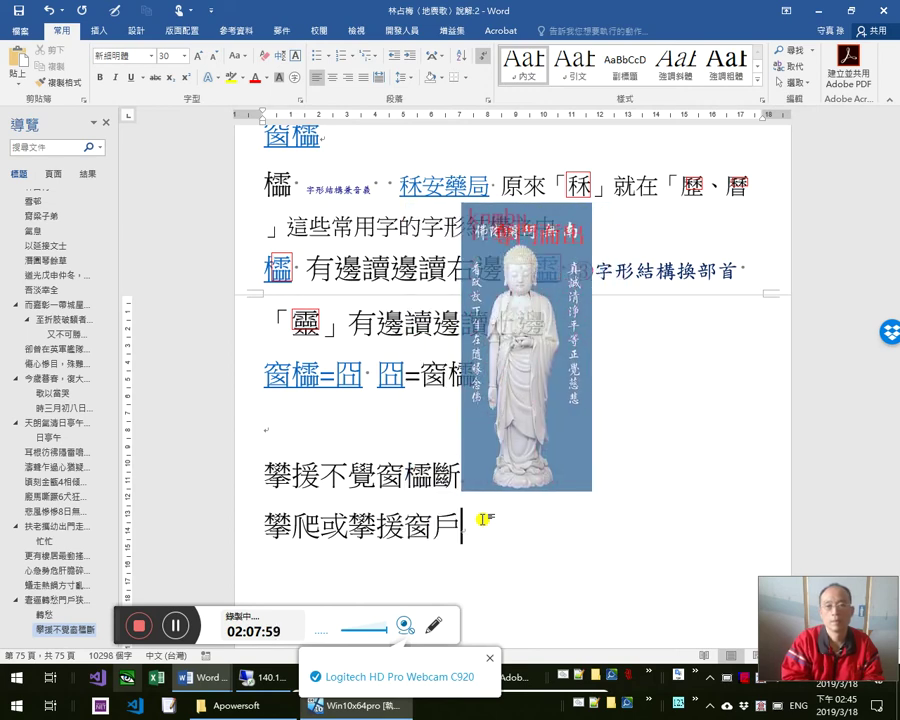
pyautogui.write('尋門而出不')
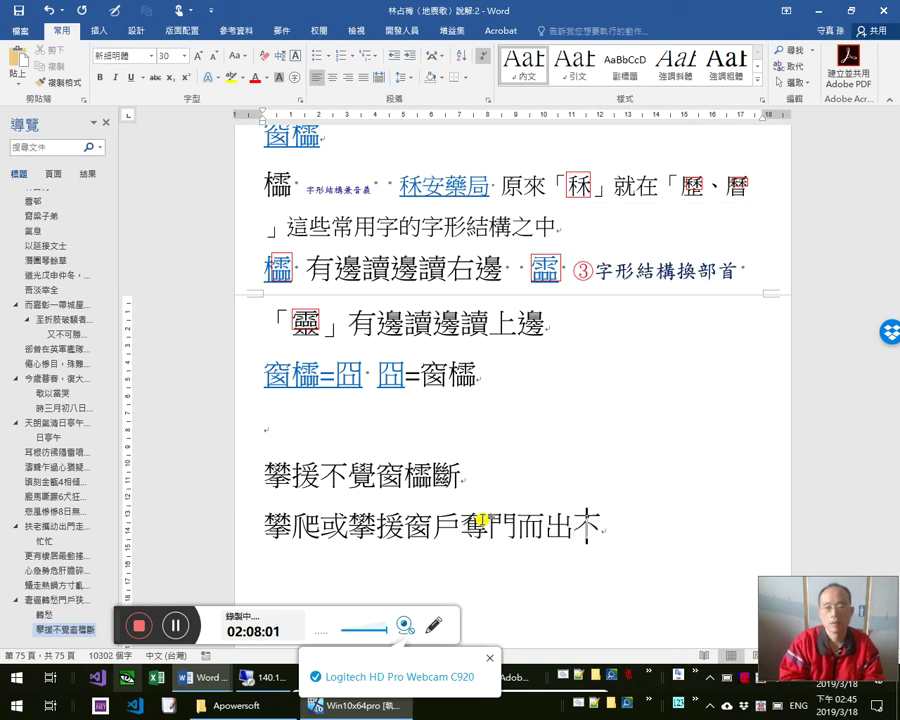
pyautogui.press('Left')
pyautogui.hotkey('shift', 'Left')
pyautogui.hotkey('shift', 'Left')
pyautogui.hotkey('shift', 'Left')
pyautogui.hotkey('shift', 'Left')
pyautogui.hotkey('ctrl', '=')
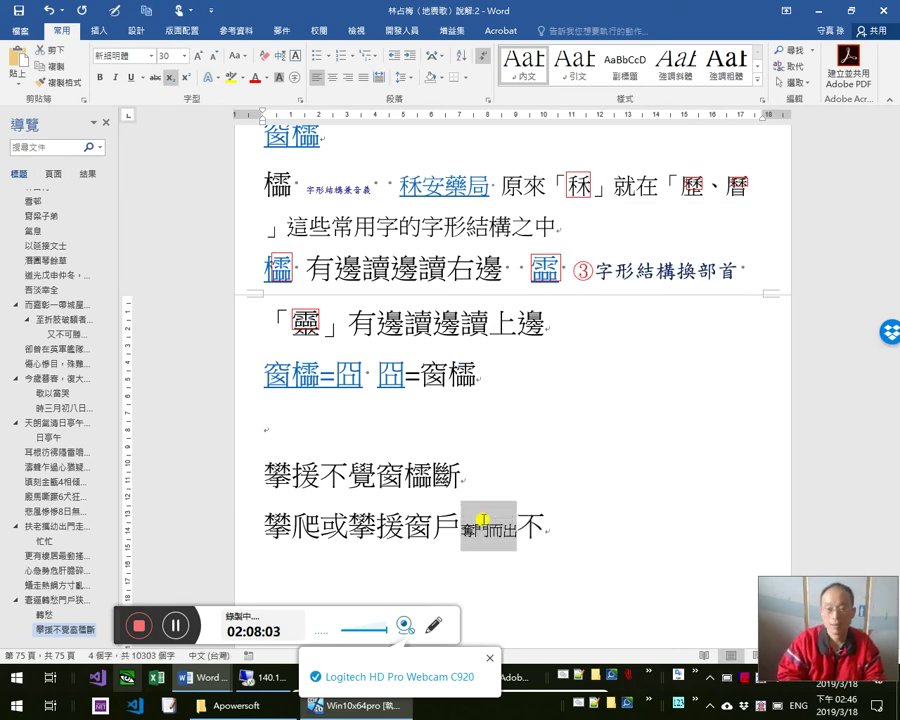
pyautogui.press('End')
# - Remove the stray 不 and continue the gloss with 因為擠壓，哪管不覺沒有發現、無暇顧及窗櫺都壞掉了
pyautogui.write('因為')
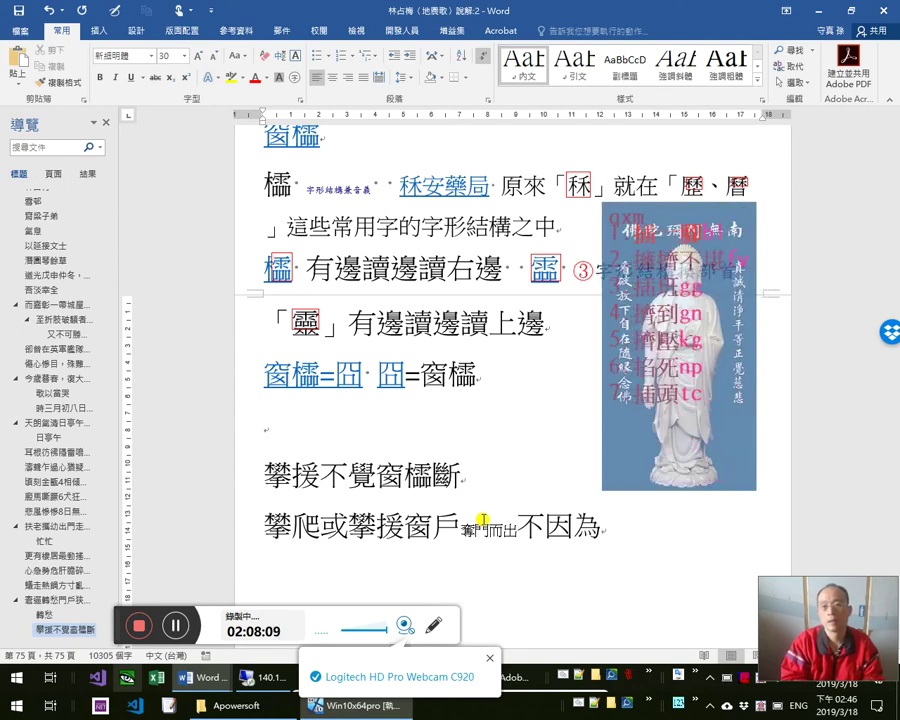
pyautogui.write('擠壓')
pyautogui.hotkey('shift', 'Left')
pyautogui.hotkey('shift', 'Left')
pyautogui.hotkey('ctrl', 'c')
pyautogui.press('BackSpace')
pyautogui.press('Left')
pyautogui.press('Left')
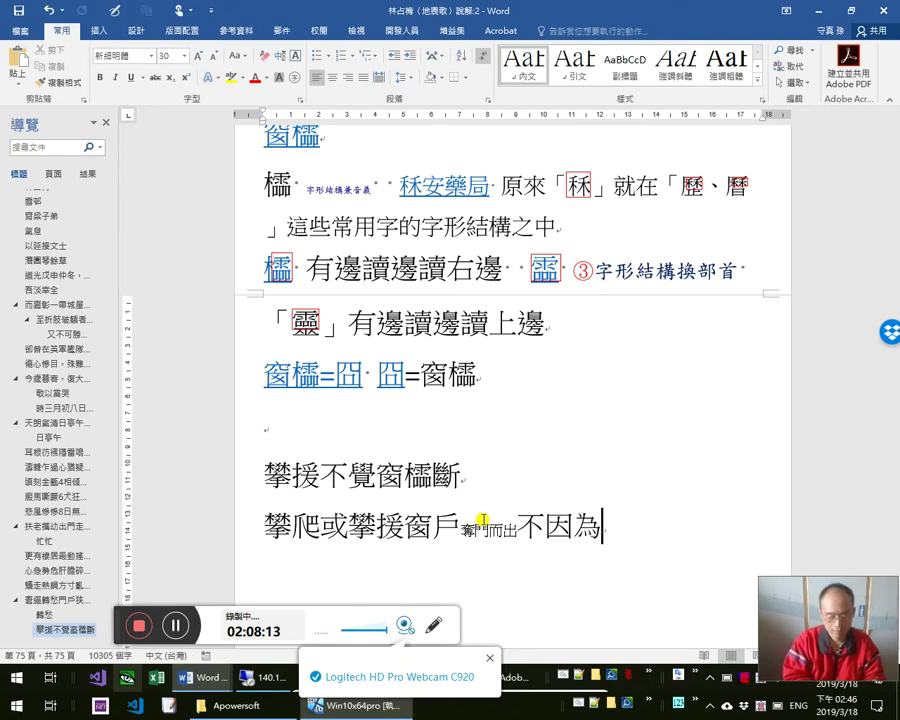
pyautogui.hotkey('ctrl', 'v')
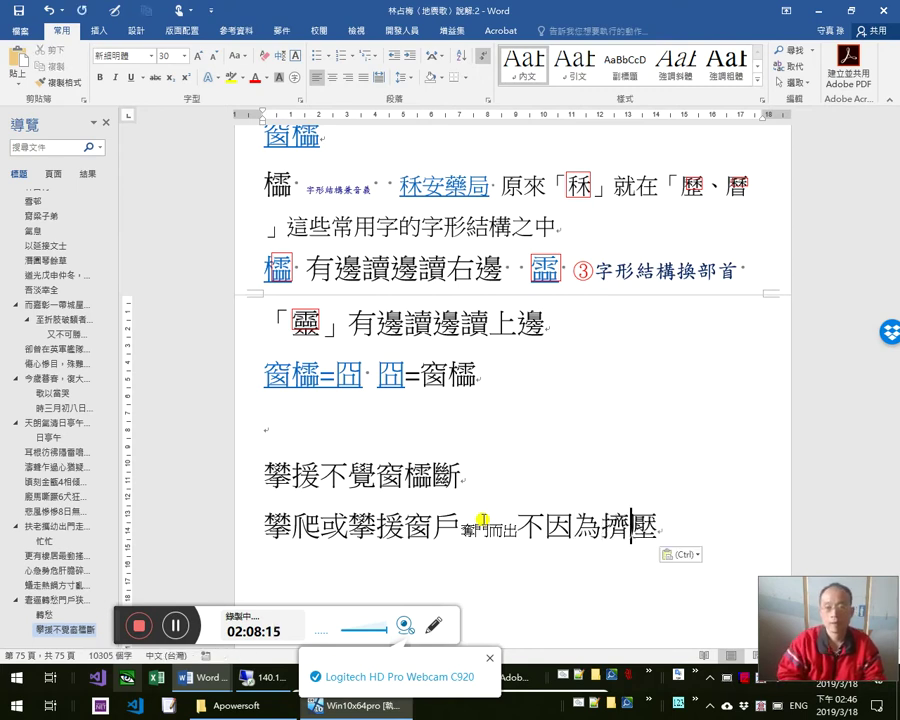
pyautogui.press('BackSpace')
pyautogui.press('End')
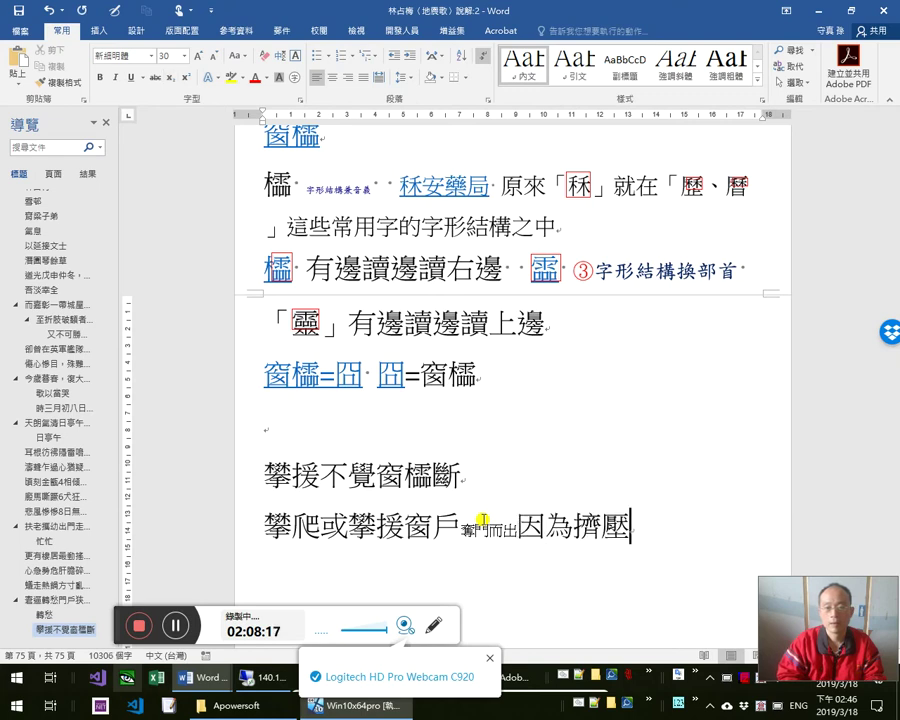
pyautogui.write('，')
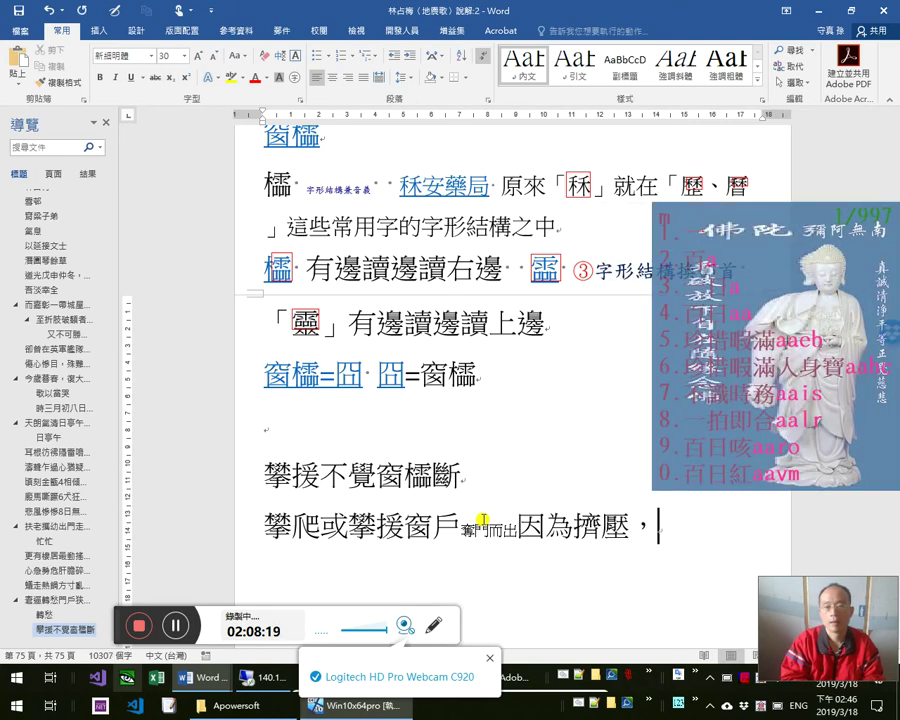
pyautogui.write('不')
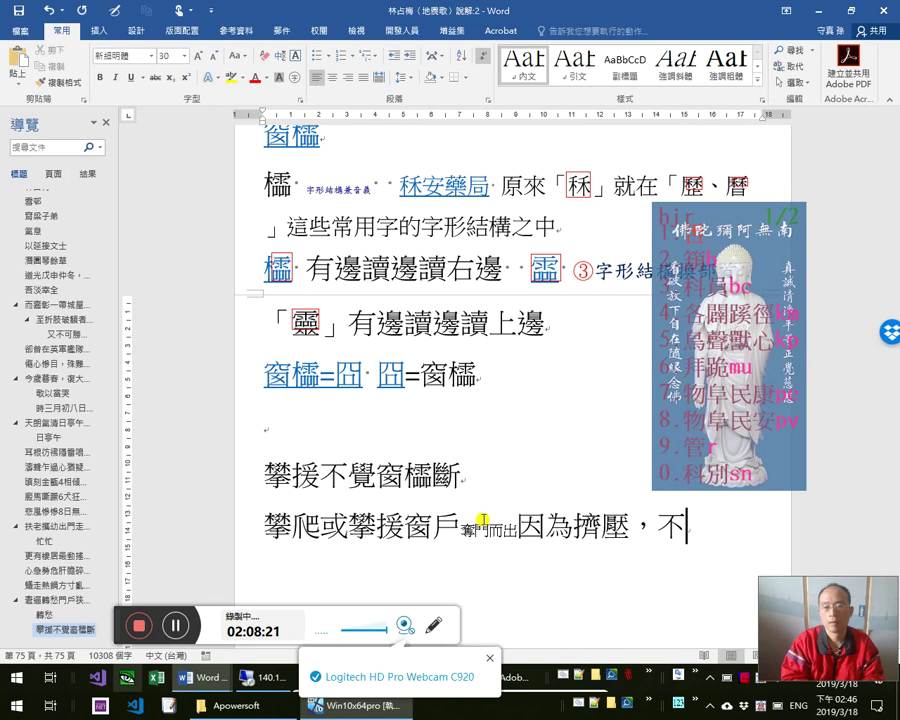
pyautogui.write('管')
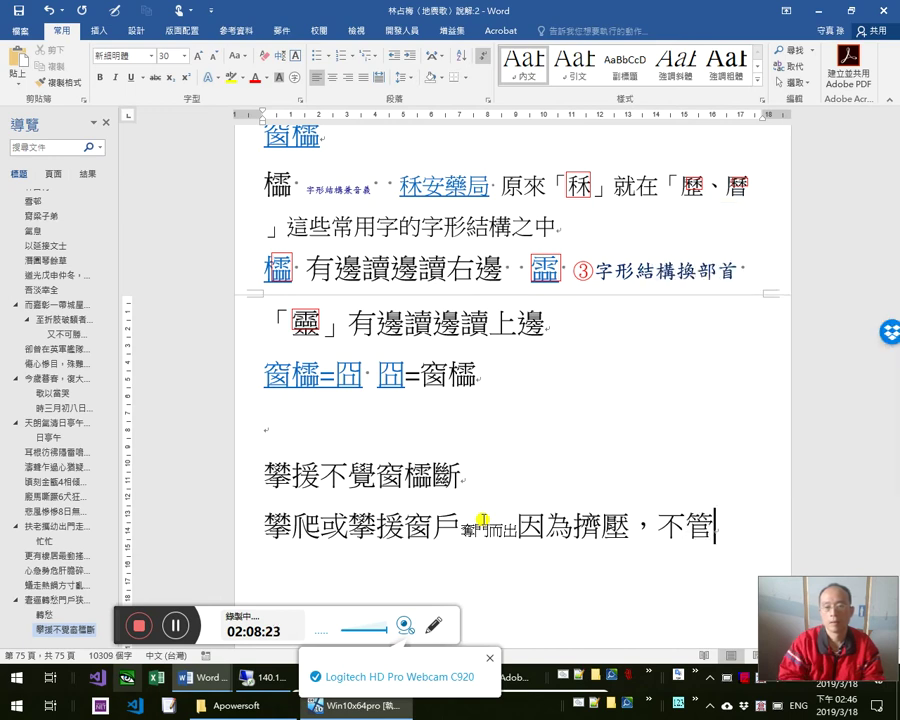
pyautogui.write('哪')
pyautogui.press('Delete')
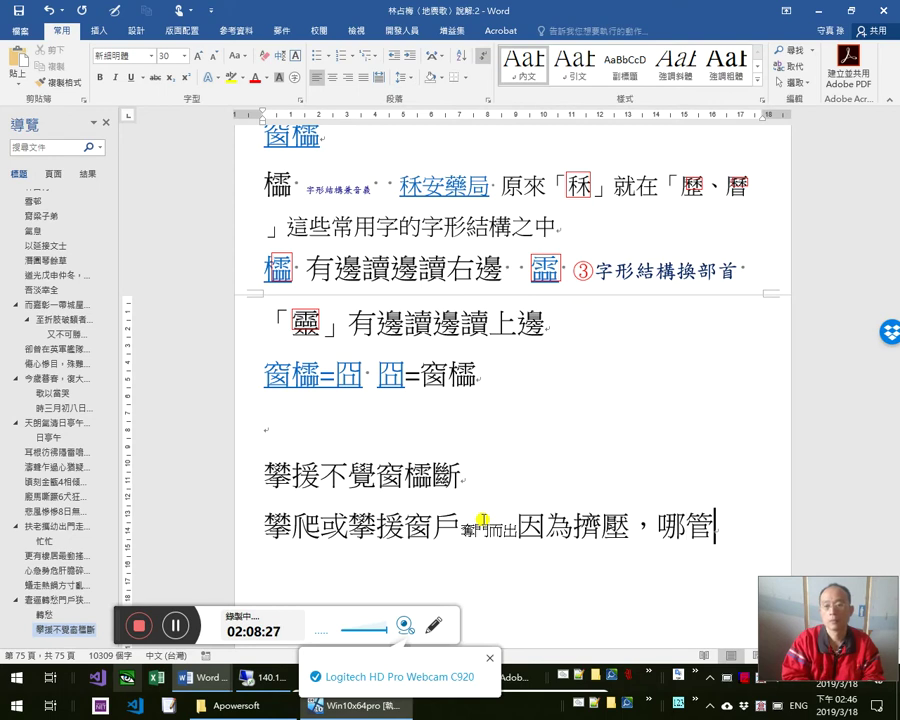
pyautogui.press('BackSpace')
pyautogui.write('不覺沒有發現')
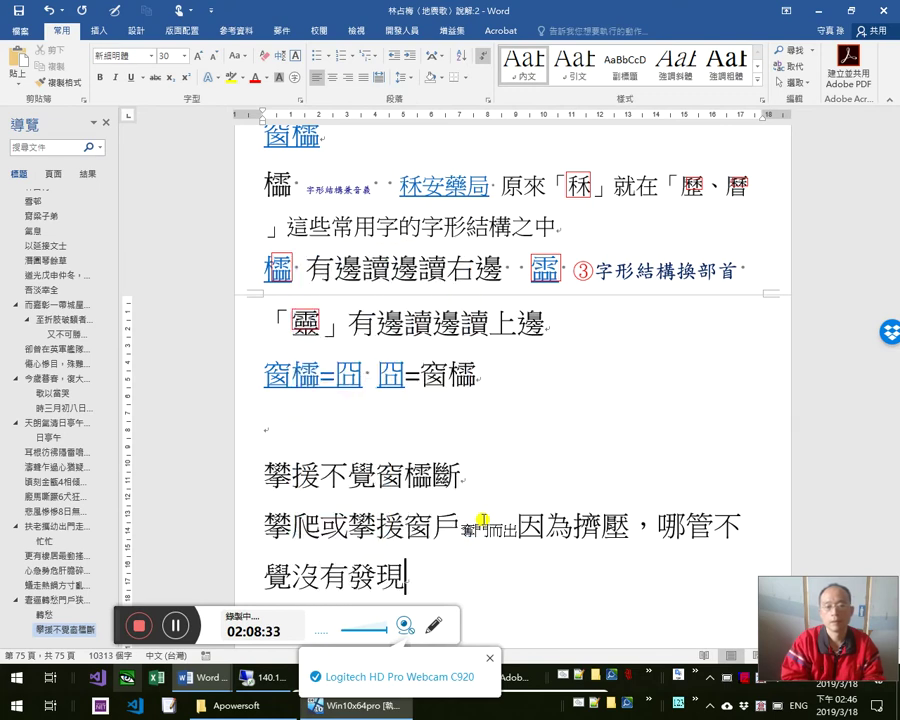
pyautogui.write('、')
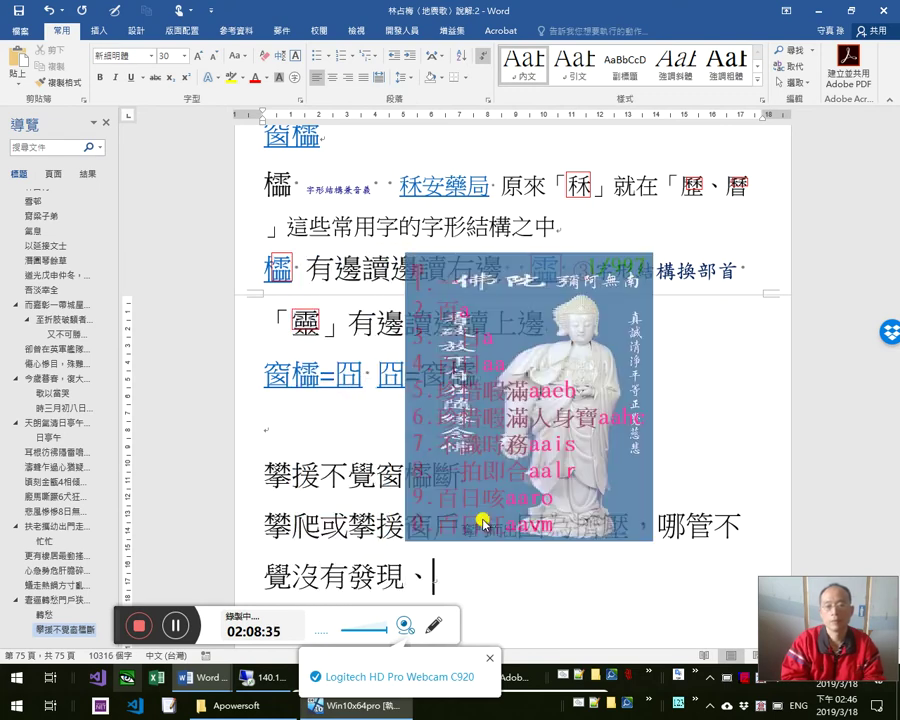
pyautogui.write('無暇')
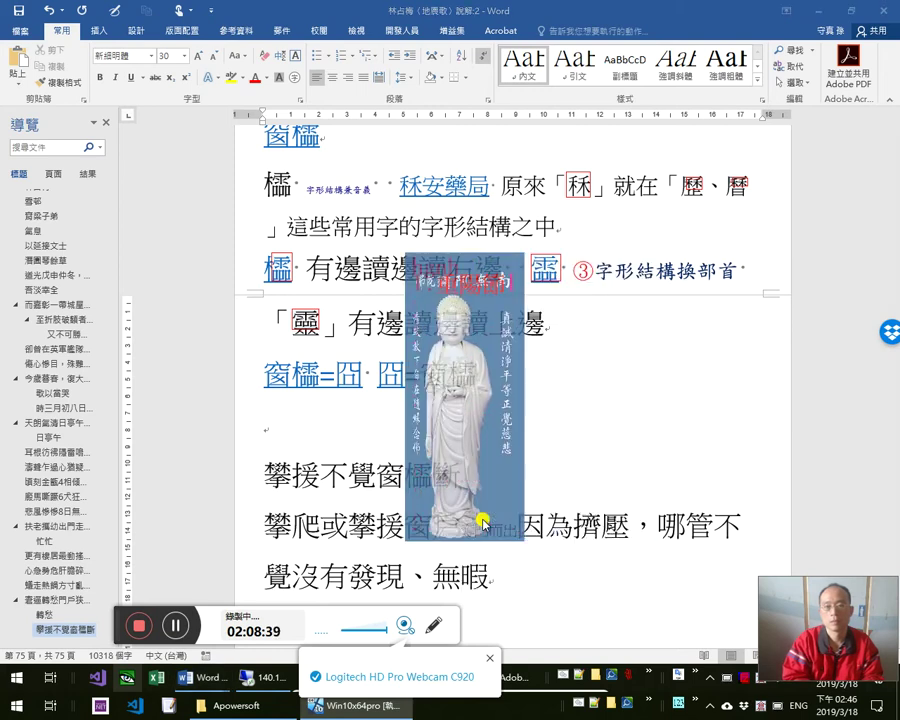
pyautogui.write('顧及')
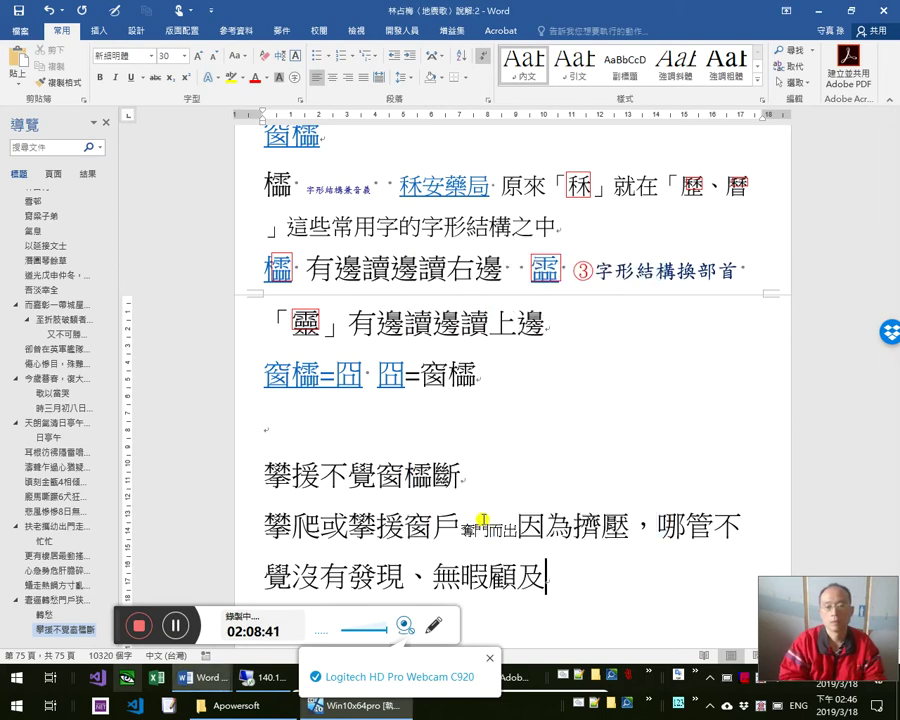
pyautogui.write('窗')
pyautogui.write('欞')
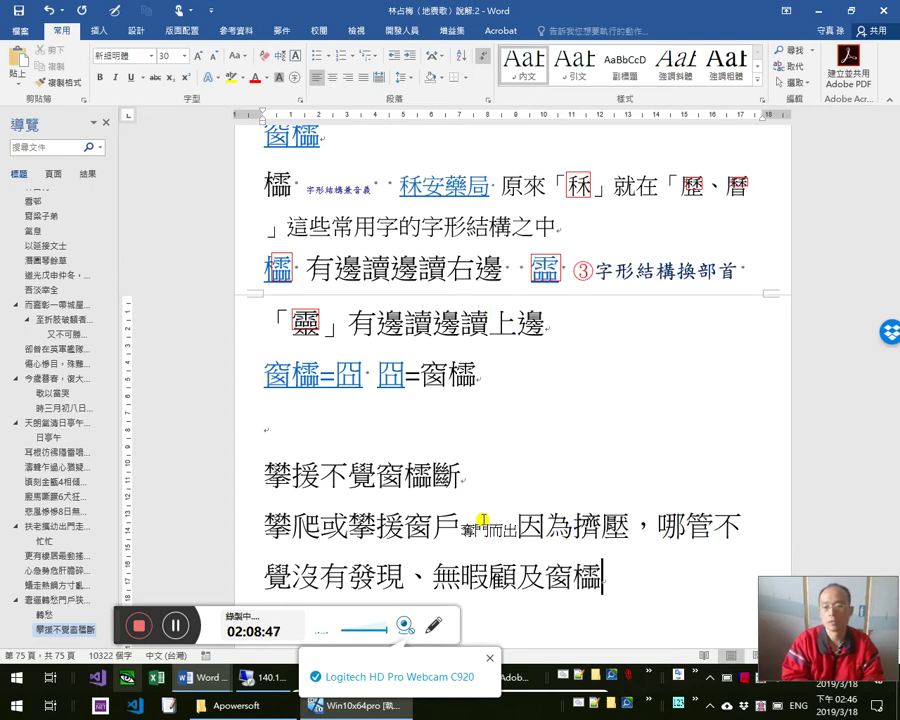
pyautogui.write('都')
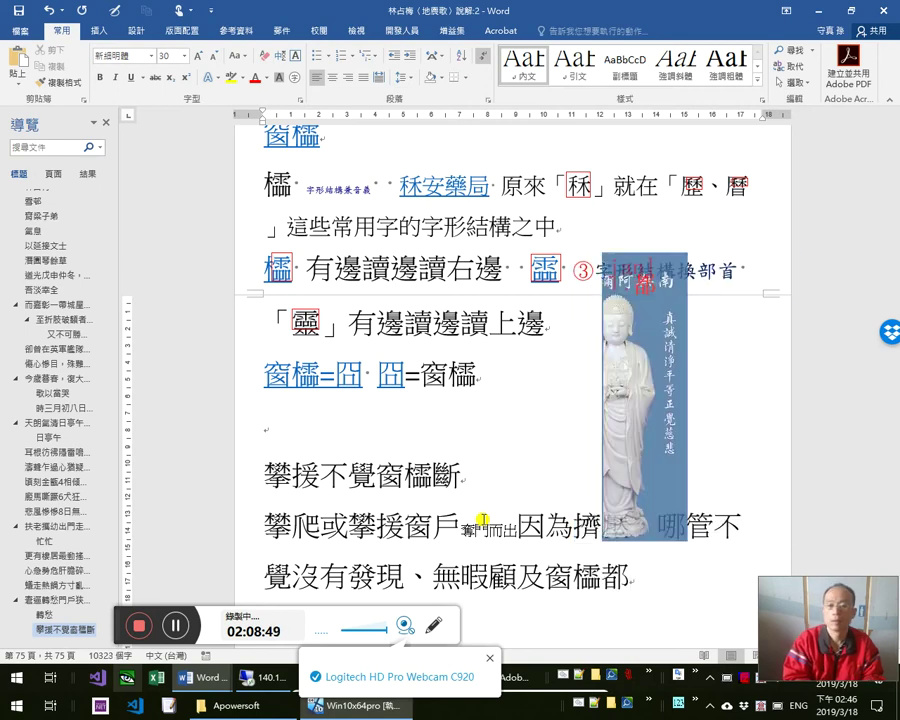
pyautogui.write('壞掉了')
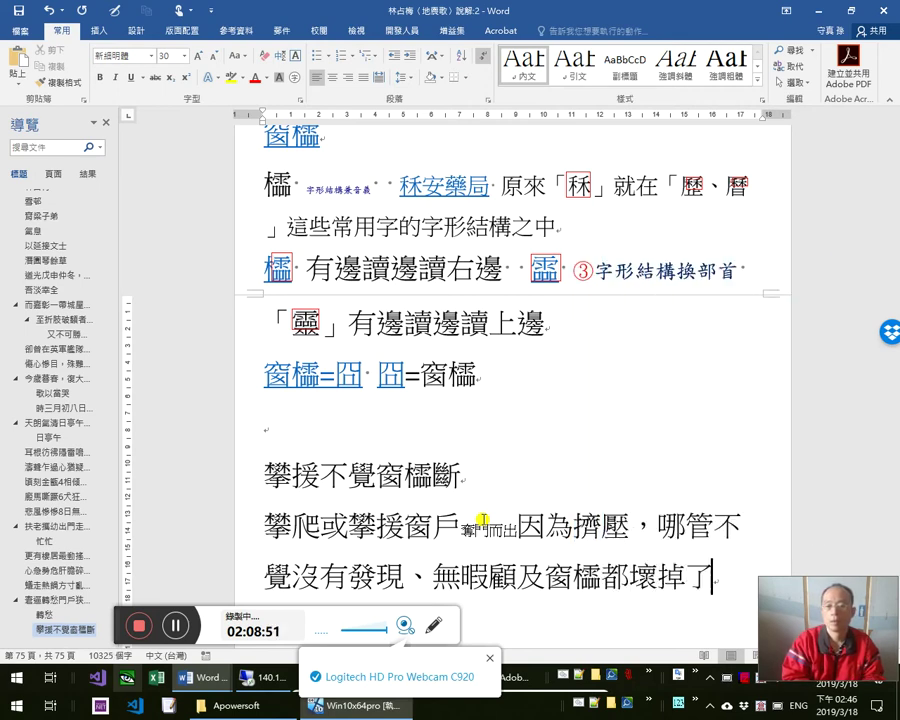
pyautogui.write('a')
# - Add a new gloss line reading 窗櫺是有錢人才裝潢得起的
pyautogui.press('BackSpace')
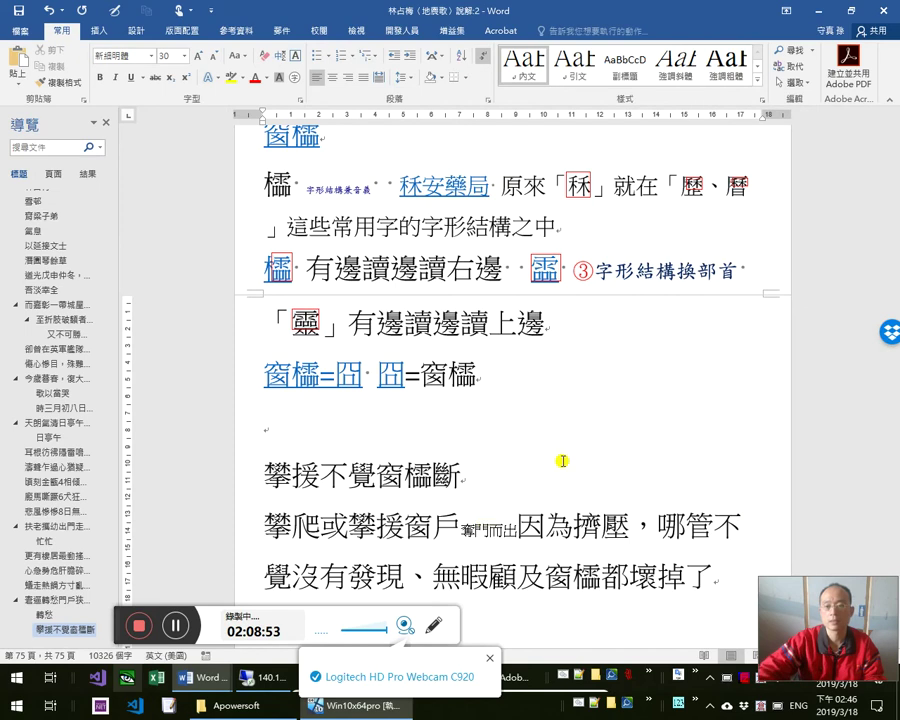
pyautogui.press('Return')
pyautogui.scroll(-2, 560, 458)
pyautogui.write('a')
pyautogui.press('BackSpace')
pyautogui.write('a窗櫺是有錢人')
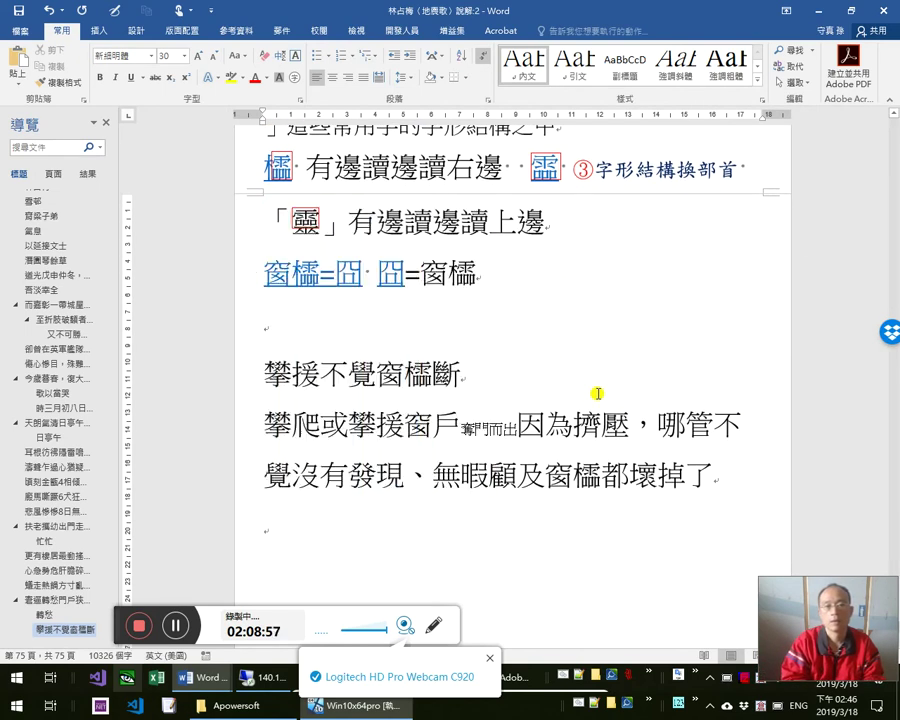
pyautogui.write('才')
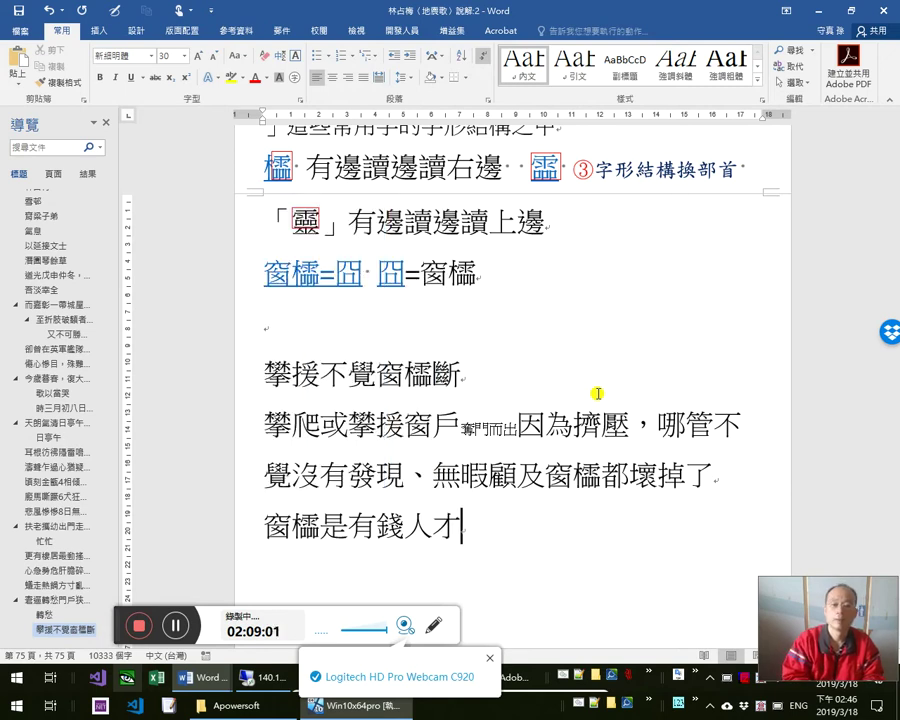
pyautogui.write('裝得起的')
pyautogui.press('Return')
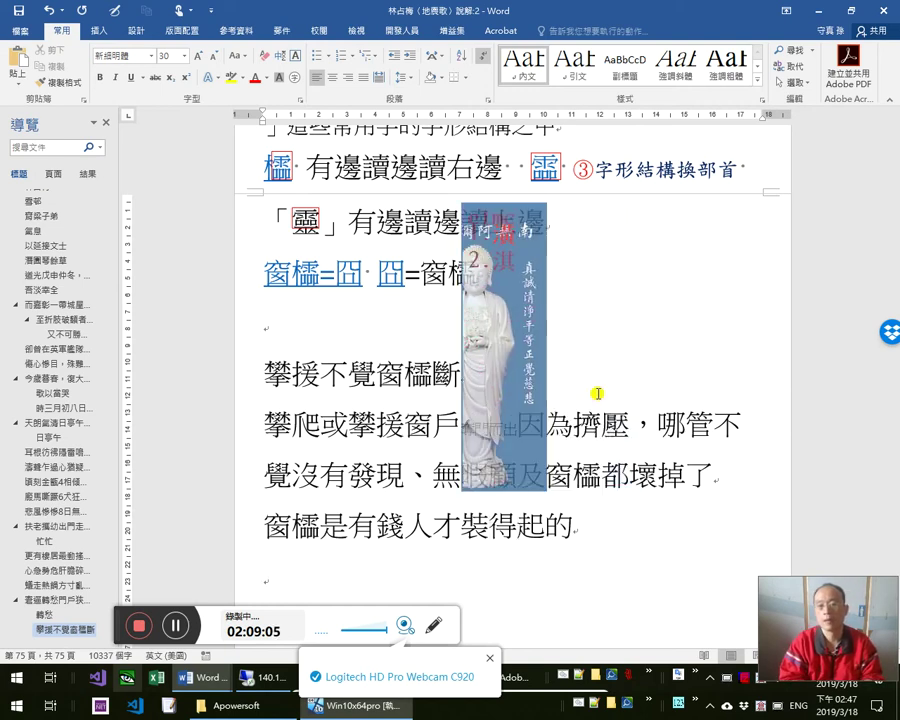
pyautogui.write('淇')
pyautogui.hotkey('shift', 'Left')
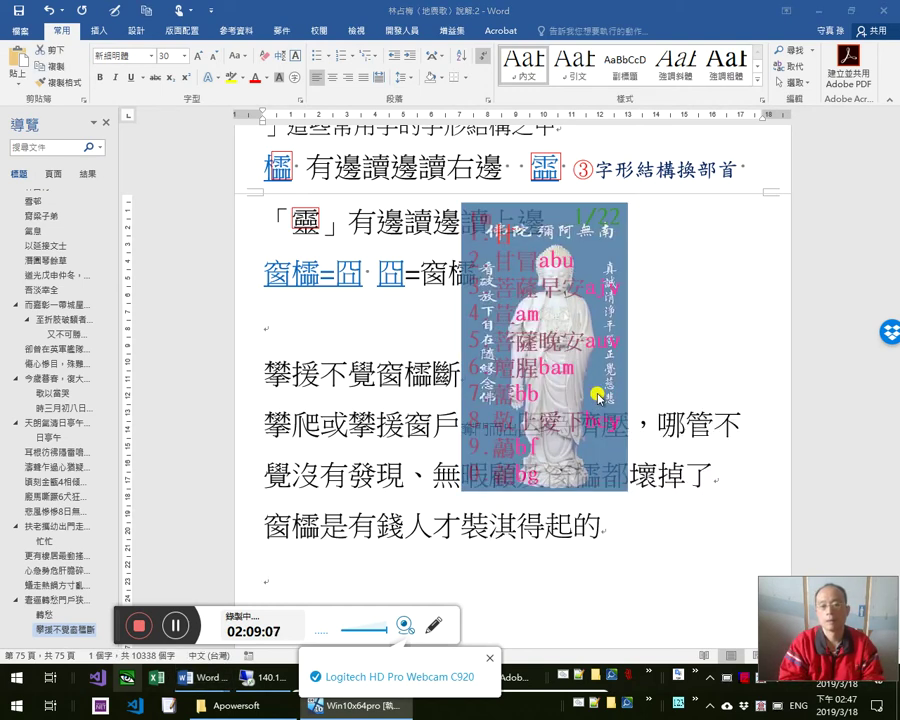
pyautogui.write('潰')
pyautogui.press('Right')
pyautogui.press('Right')
# - Add the next line 也可見無暇去管財產損失，保全要緊, replacing the mistyped 集合 with 保全
pyautogui.press('Return')
pyautogui.write('也可見')
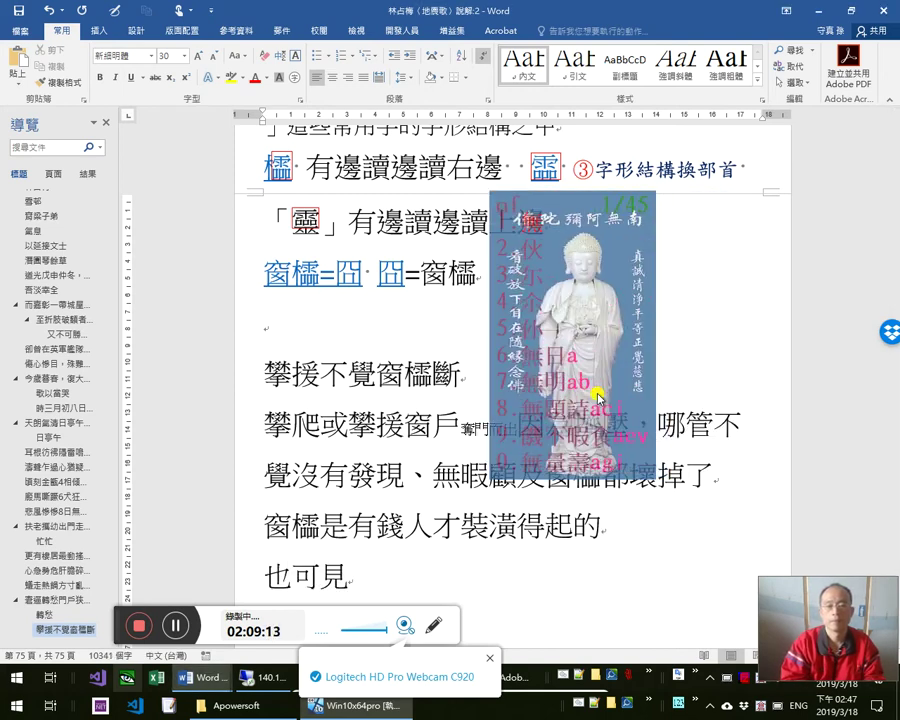
pyautogui.write('無暇去管')
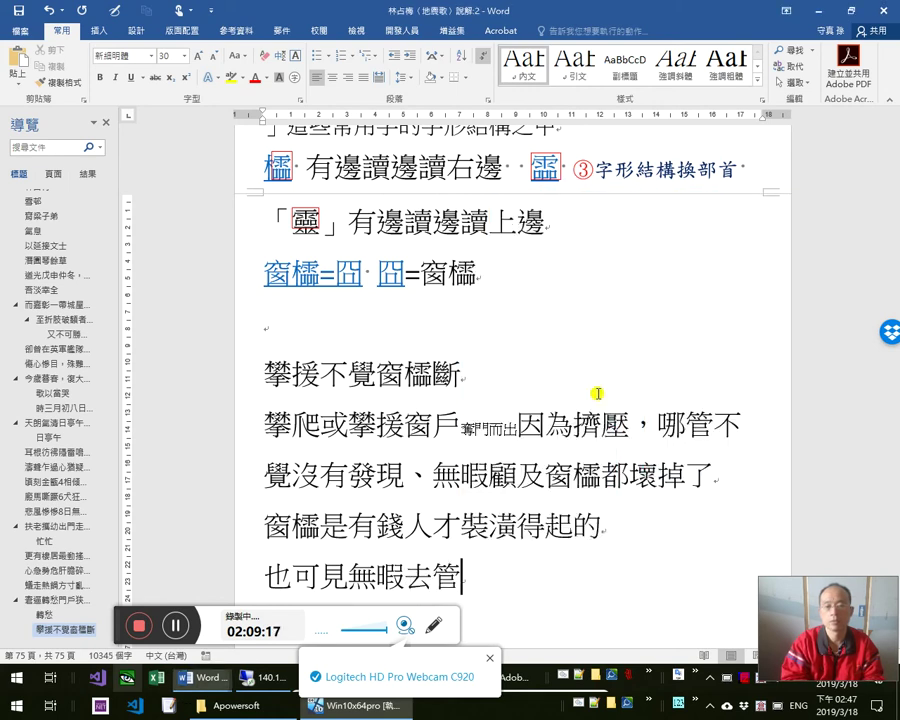
pyautogui.write('bdh財產')
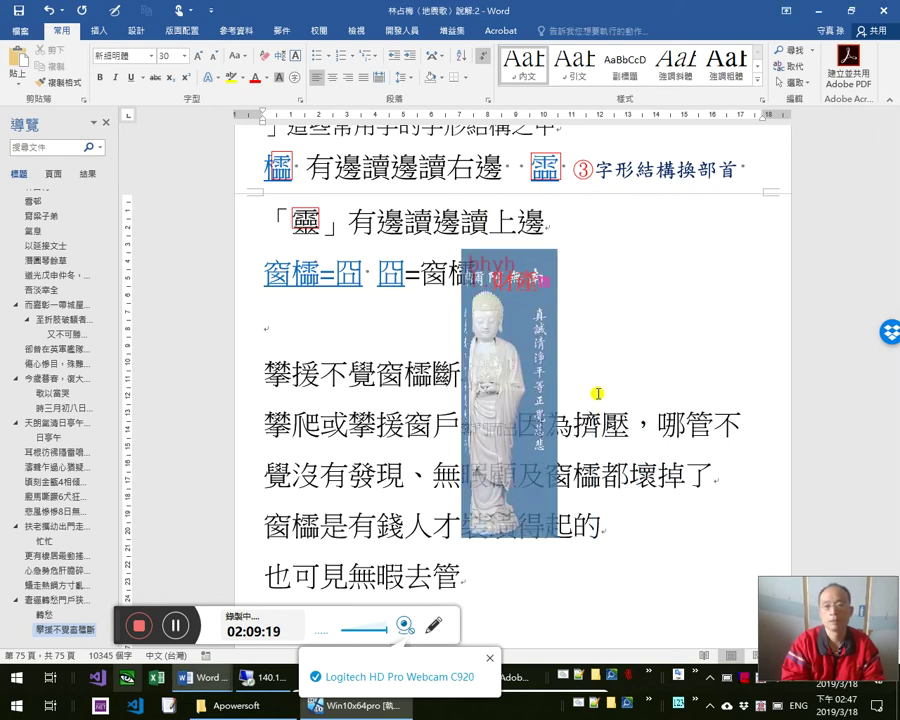
pyautogui.write('損失，')
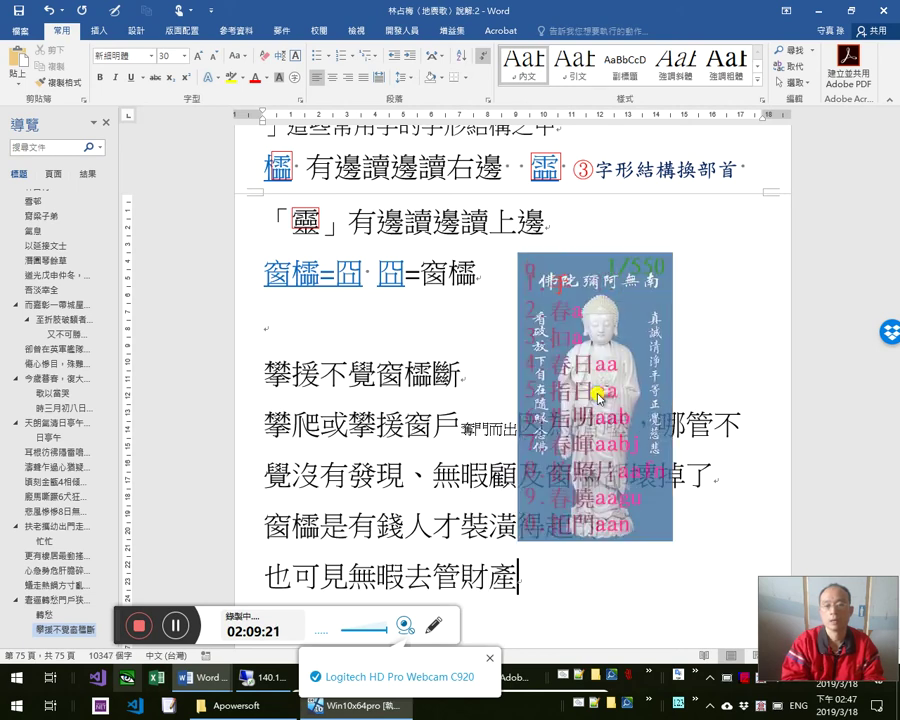
pyautogui.write('集合要')
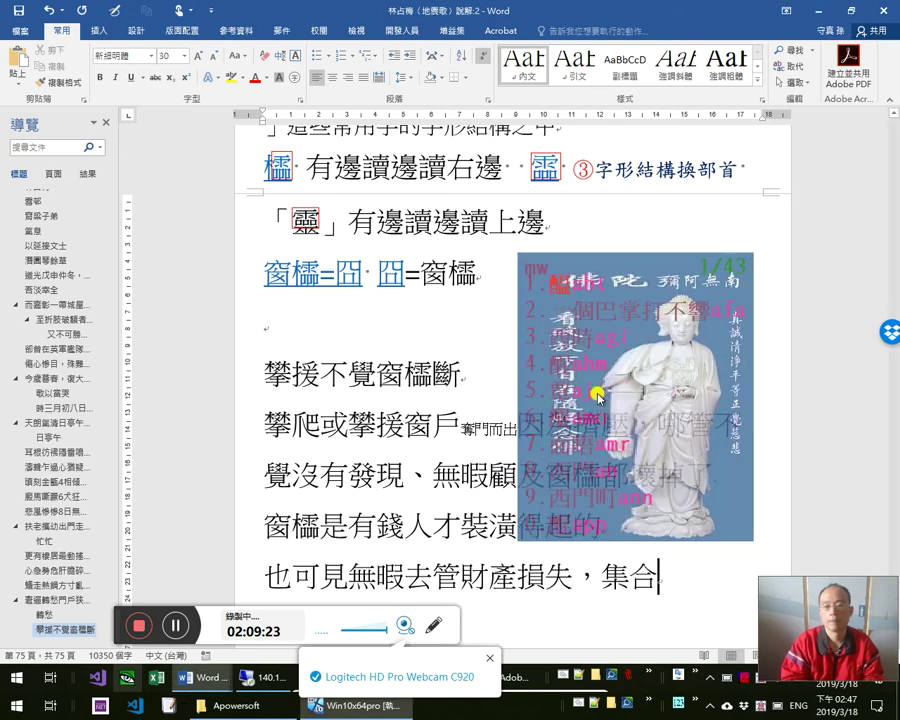
pyautogui.press('Left')
pyautogui.hotkey('shift', 'Left')
pyautogui.hotkey('shift', 'Left')
pyautogui.write('odom')
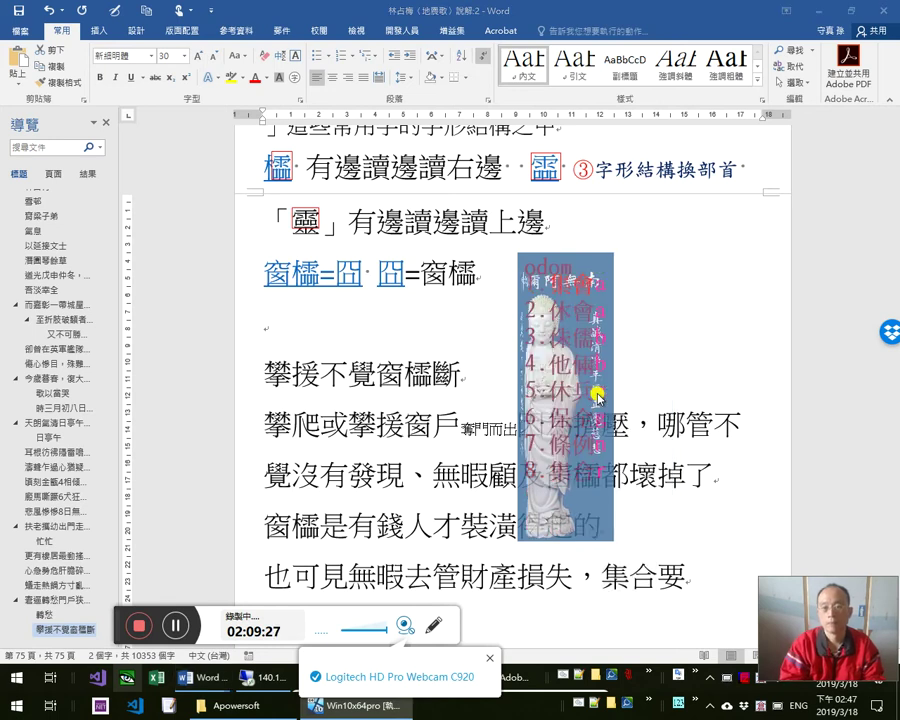
pyautogui.write('6')
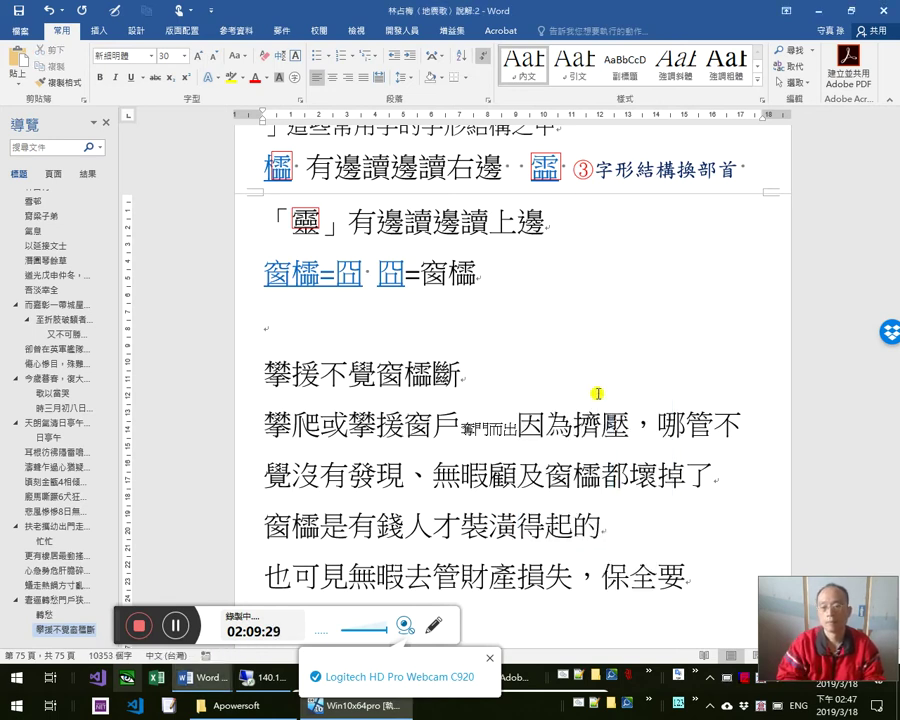
pyautogui.write('緊')
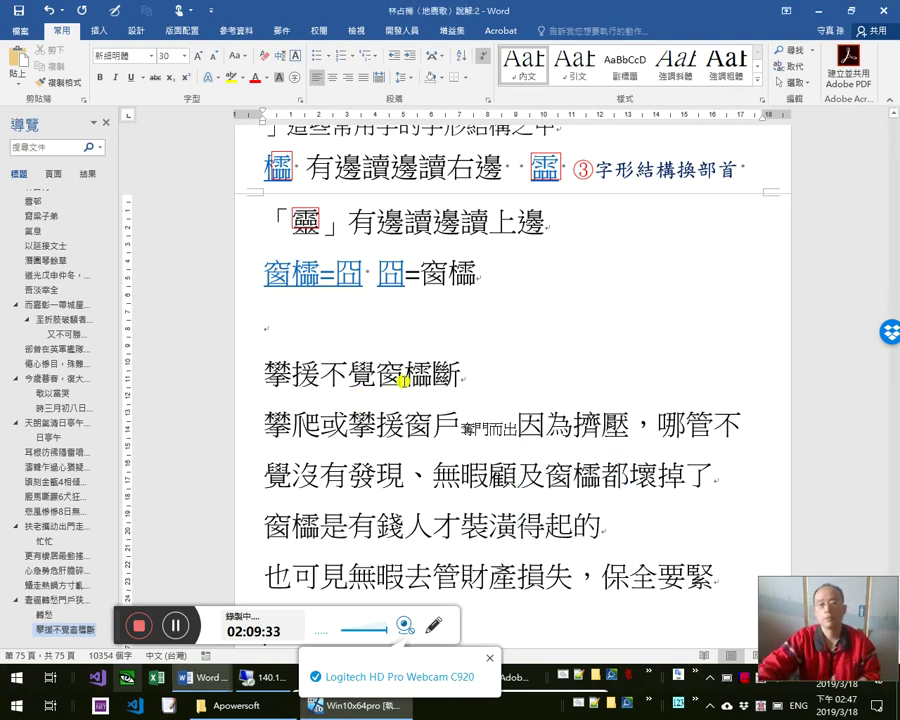
# - Finish the 保全要緊 line and scroll back up to the poem line 窘逼轉愁門戶狹，攀援不覺窗櫺斷。
pyautogui.click(620, 531)
pyautogui.scroll(-1, 625, 535)
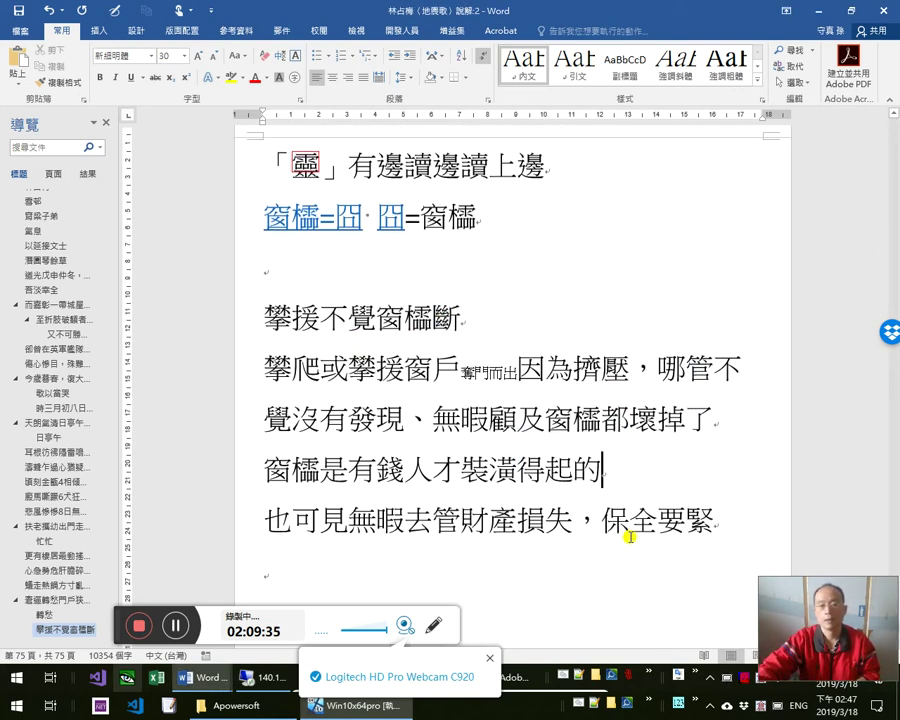
pyautogui.click(405, 522)
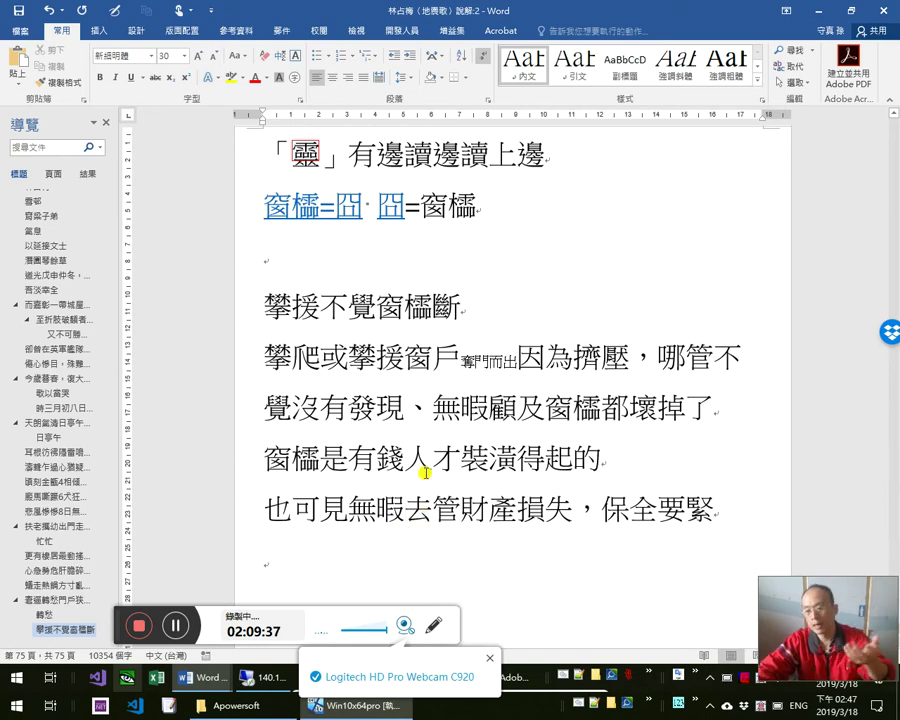
pyautogui.click(380, 360)
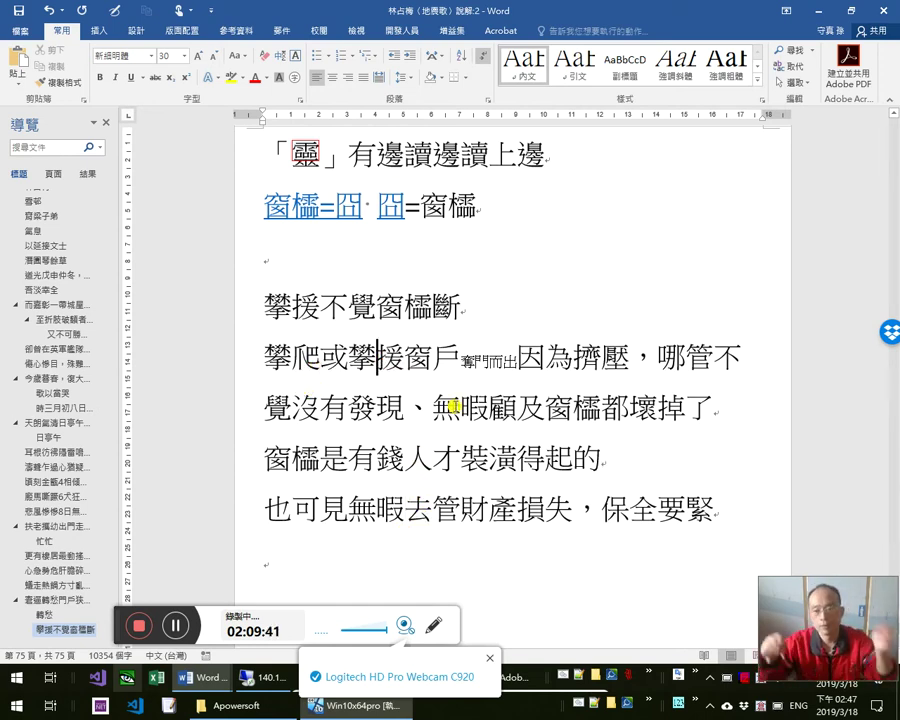
pyautogui.click(16, 14)
pyautogui.click(577, 440)
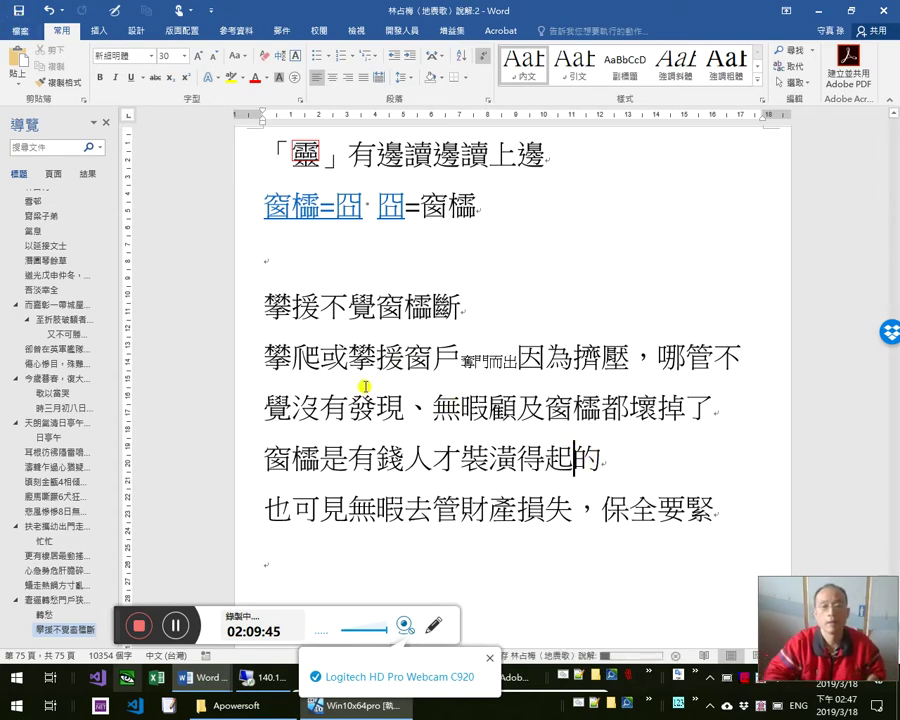
pyautogui.press('Down')
pyautogui.press('Down')
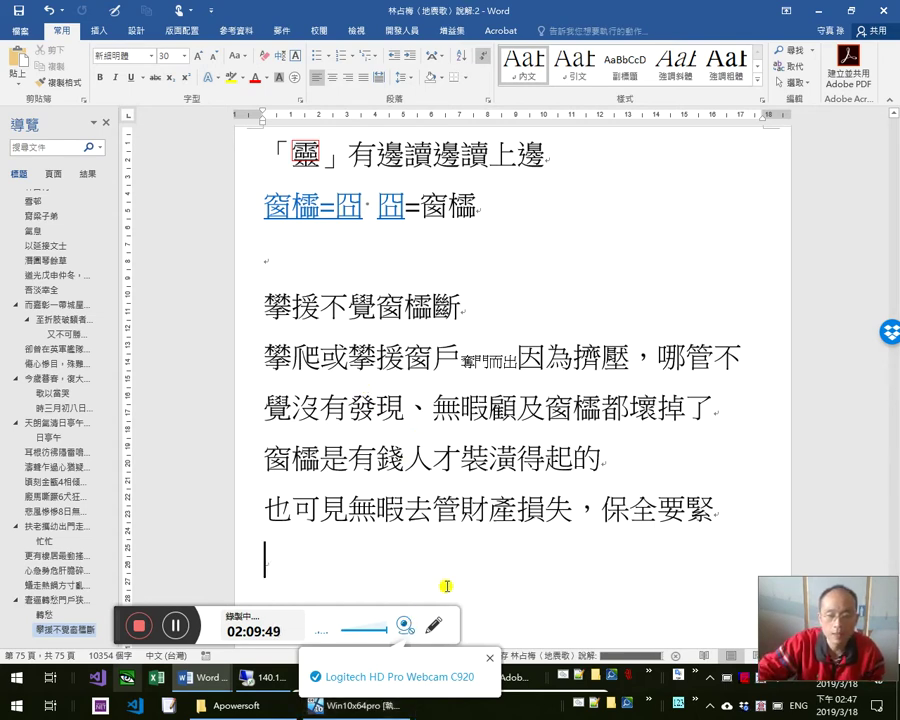
pyautogui.click(548, 457)
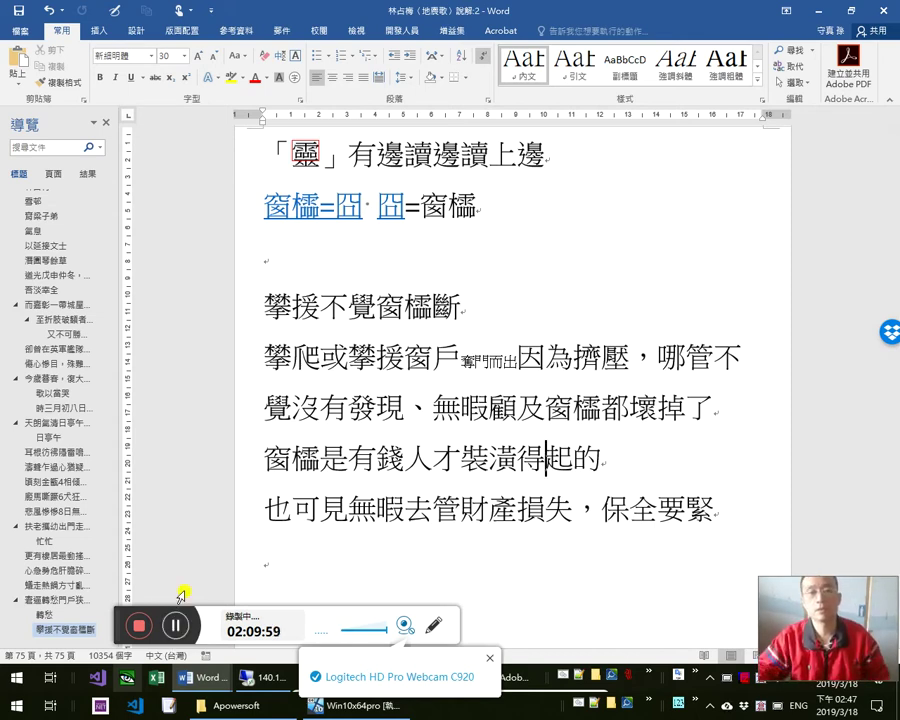
pyautogui.scroll(10, 548, 419)
pyautogui.click(548, 425)
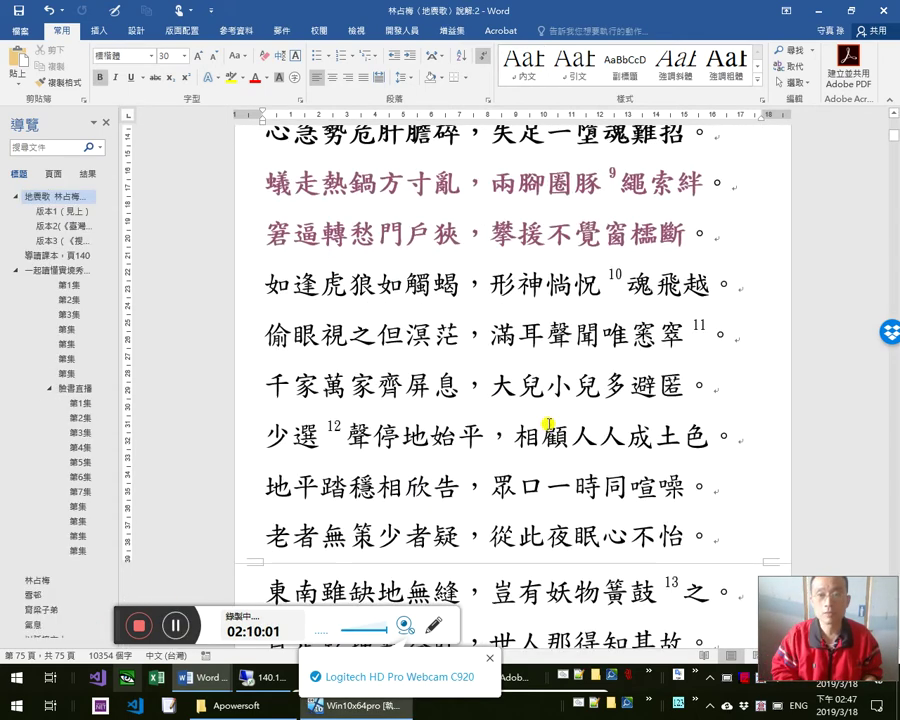
pyautogui.press('Down')
pyautogui.press('Up')
pyautogui.press('Up')
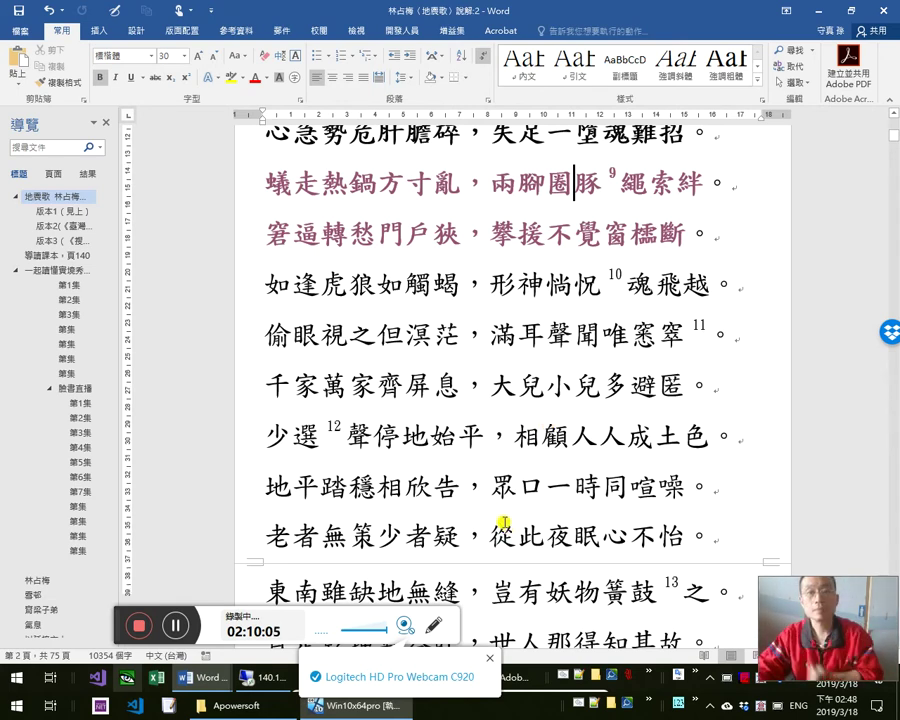
pyautogui.scroll(1, 400, 440)
pyautogui.click(707, 353)
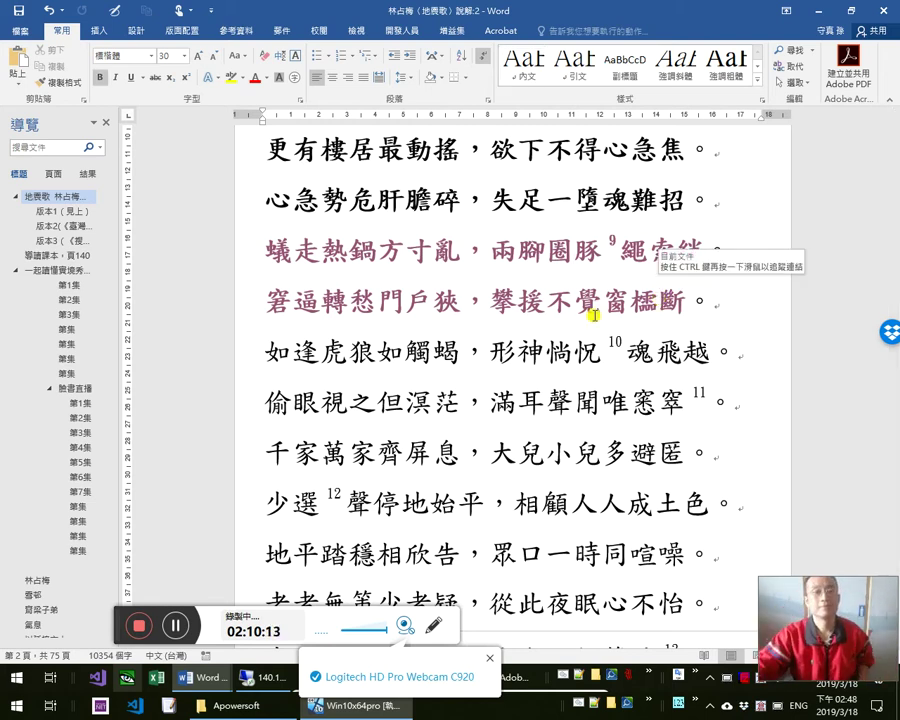
pyautogui.click(175, 626)
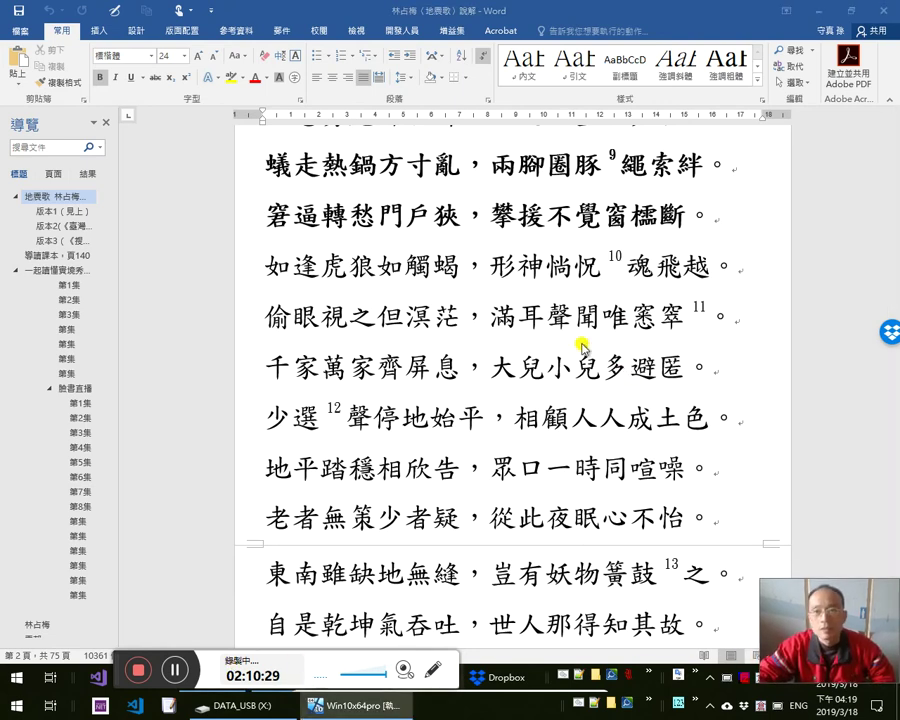
pyautogui.click(249, 214)
pyautogui.scroll(1, 455, 325)
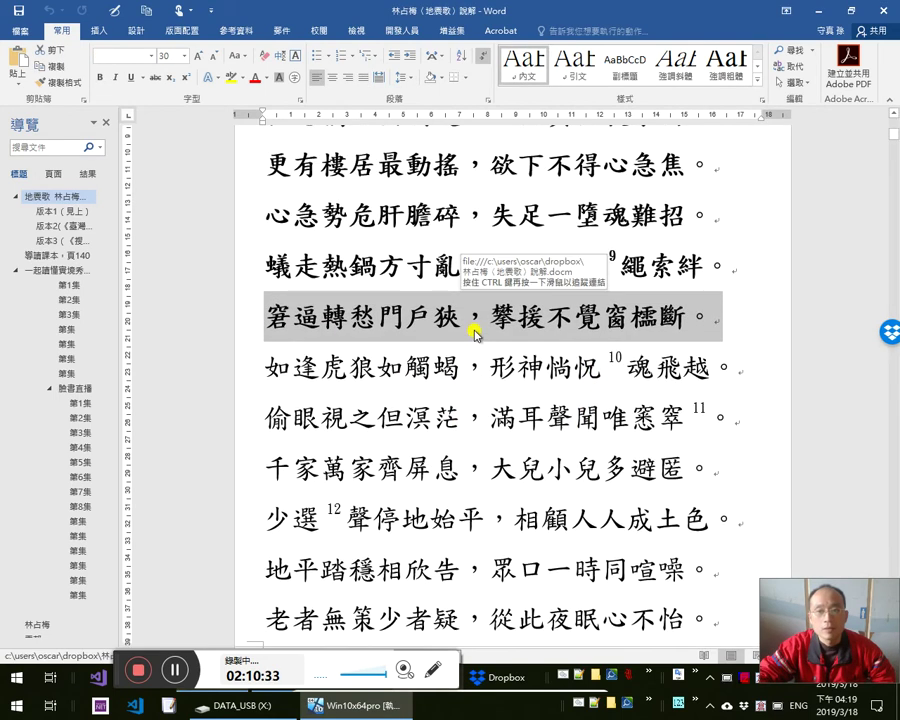
pyautogui.click(418, 317)
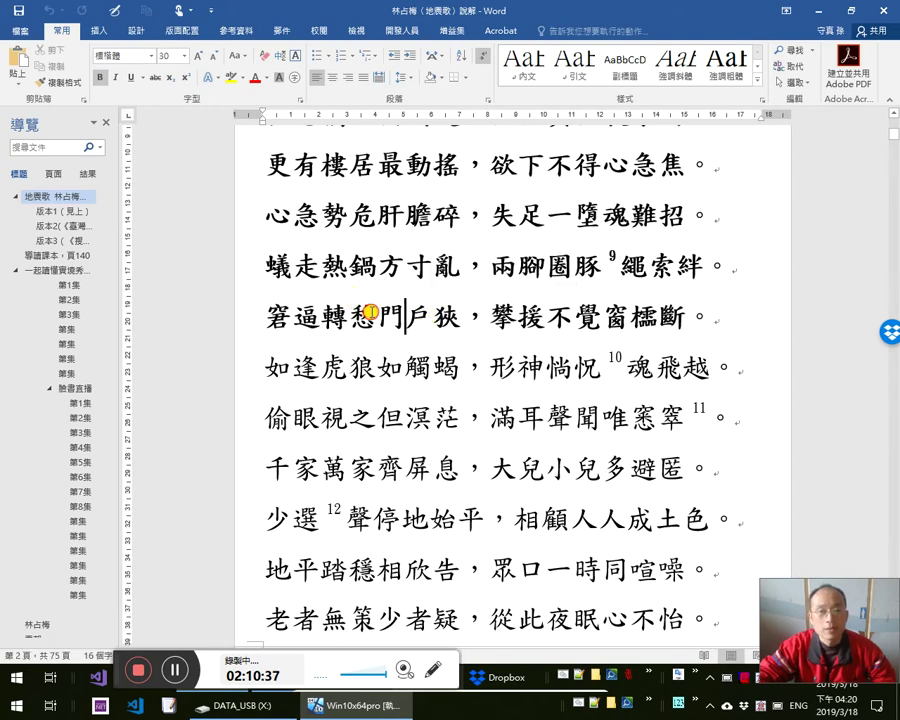
pyautogui.click(610, 320)
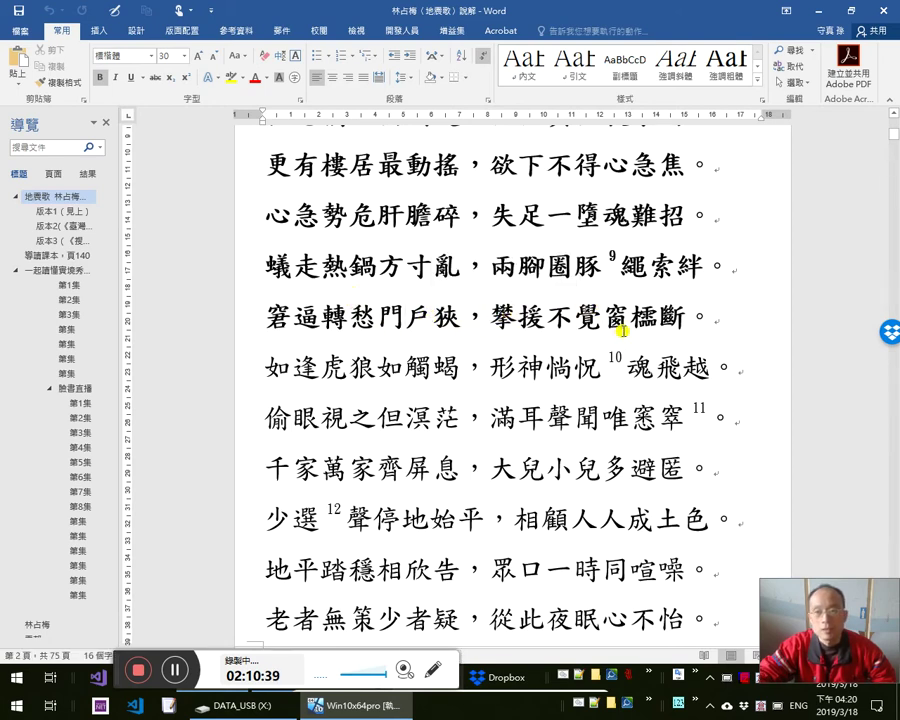
pyautogui.scroll(1, 622, 330)
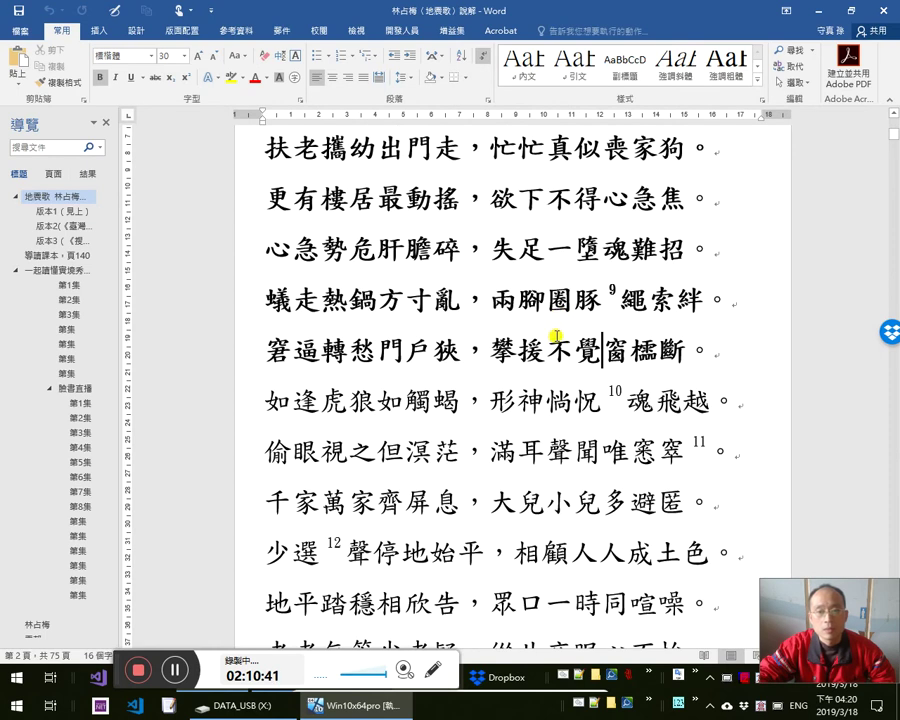
pyautogui.scroll(-1, 556, 337)
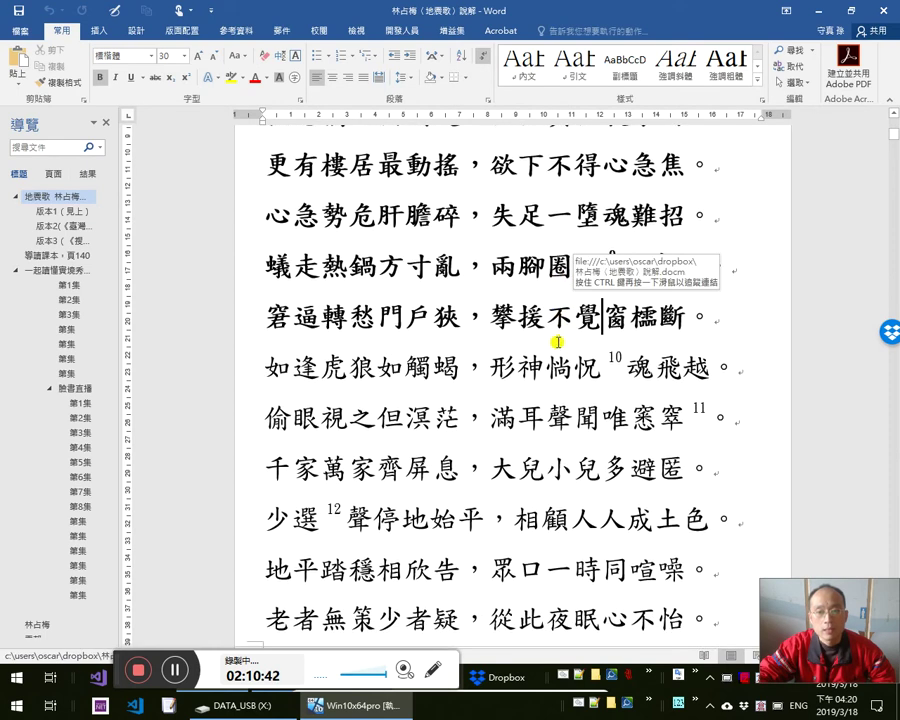
pyautogui.click(460, 332)
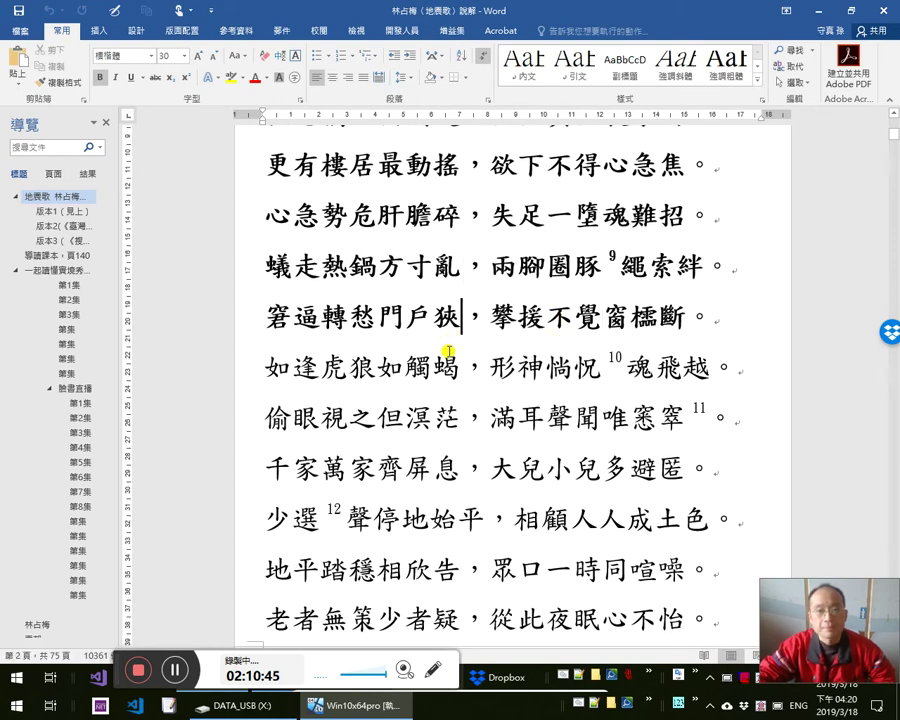
pyautogui.click(432, 370)
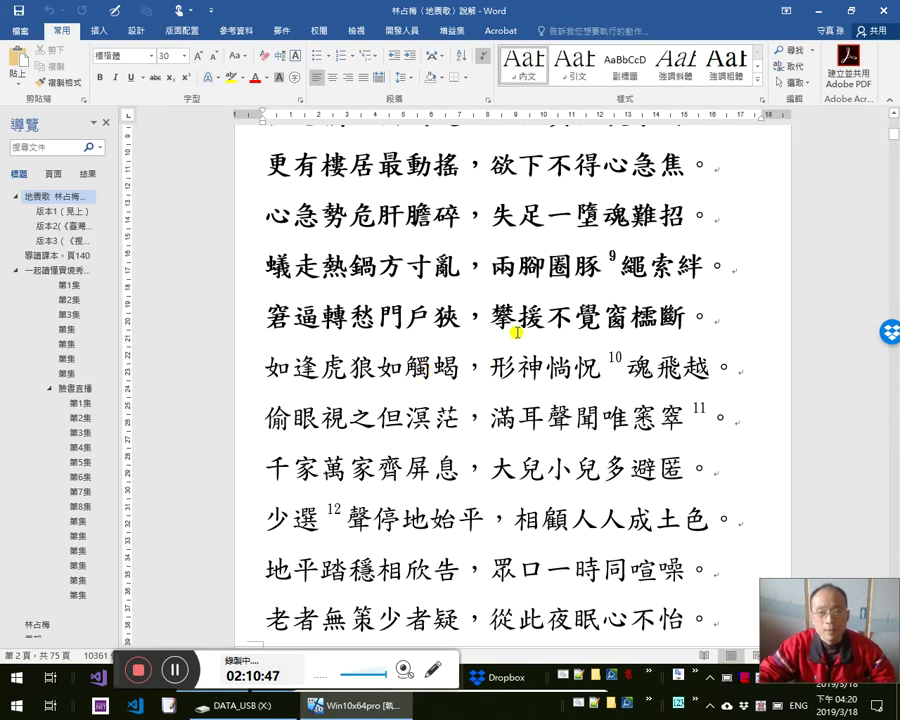
pyautogui.click(240, 318)
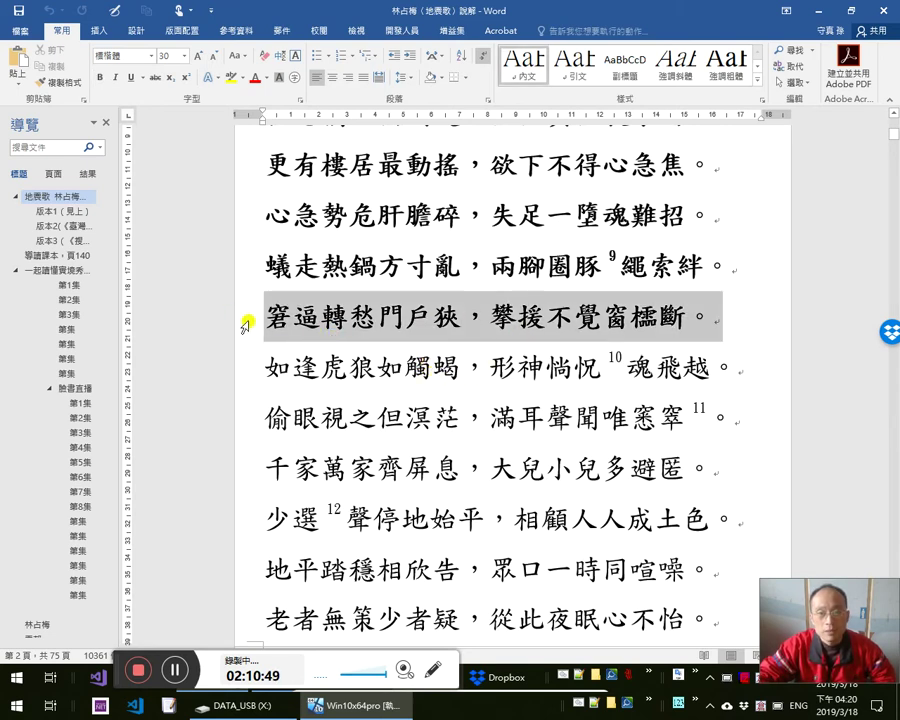
pyautogui.click(506, 330)
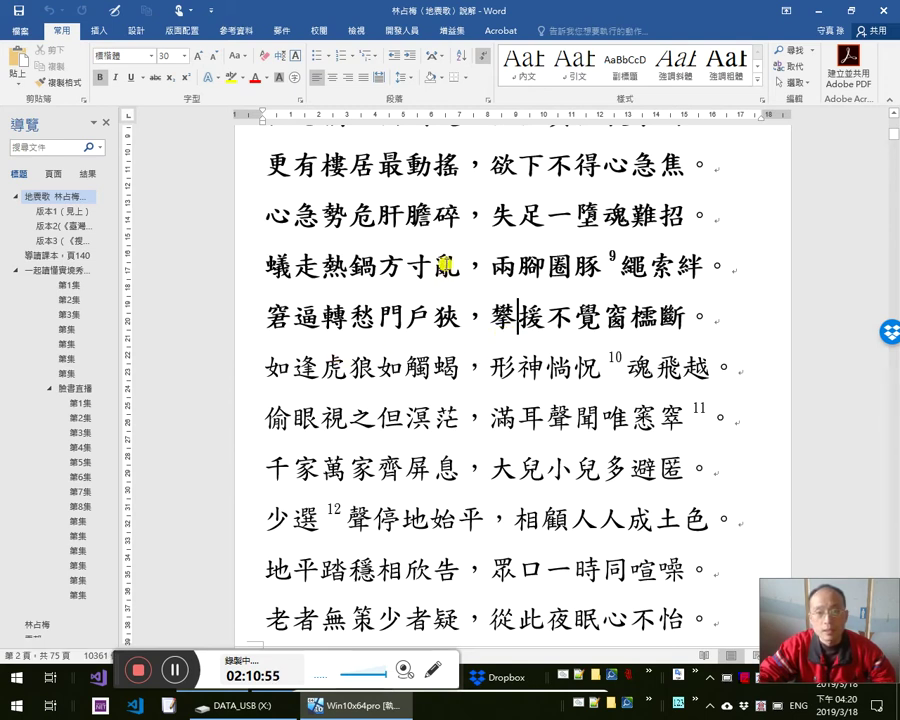
pyautogui.moveTo(418, 211); pyautogui.dragTo(560, 322)
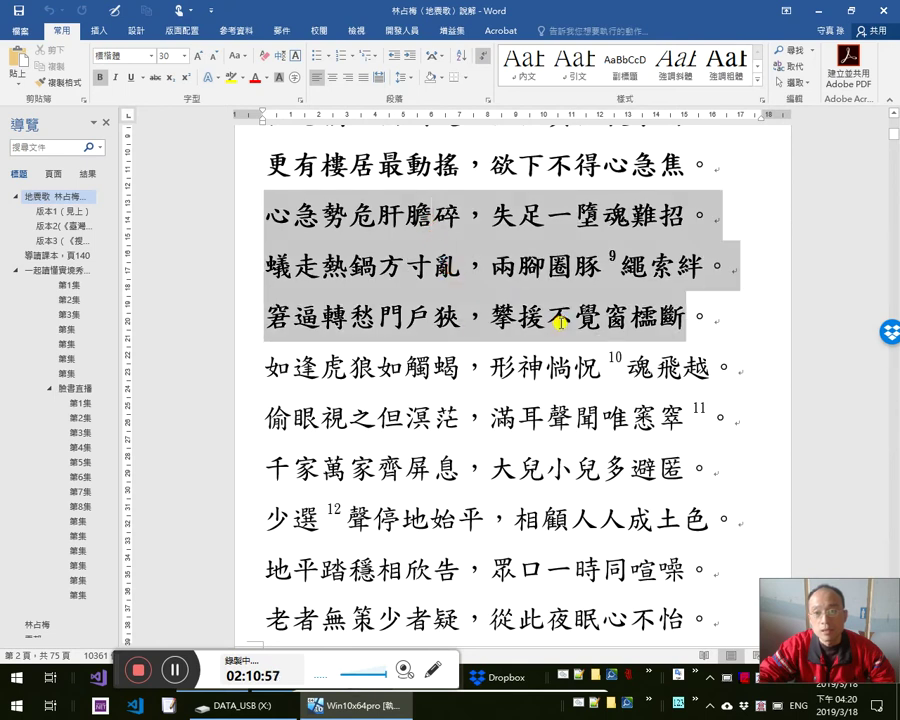
pyautogui.scroll(1, 554, 405)
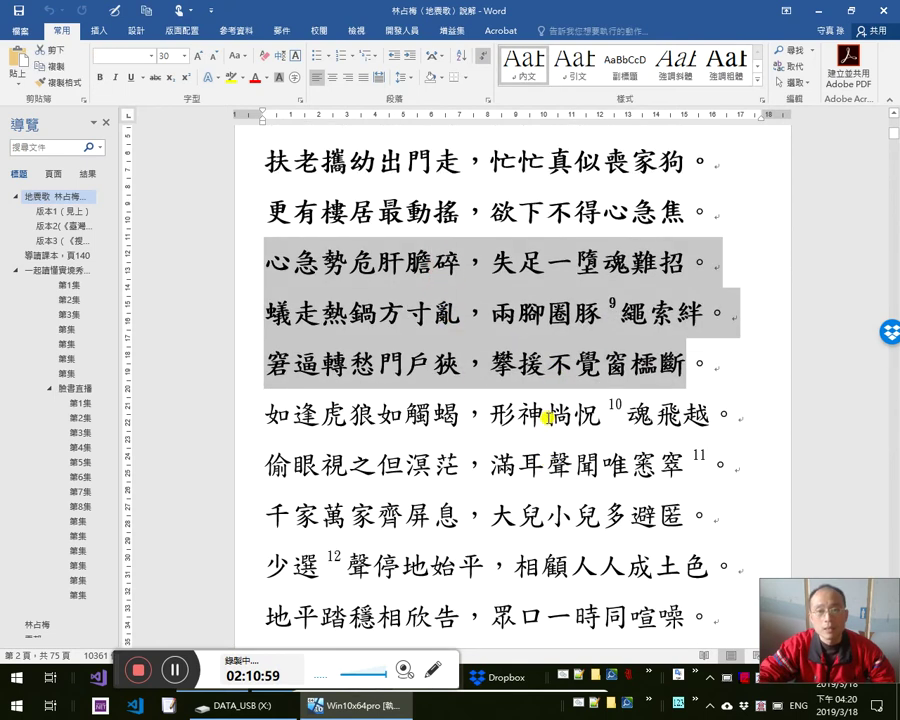
pyautogui.click(368, 442)
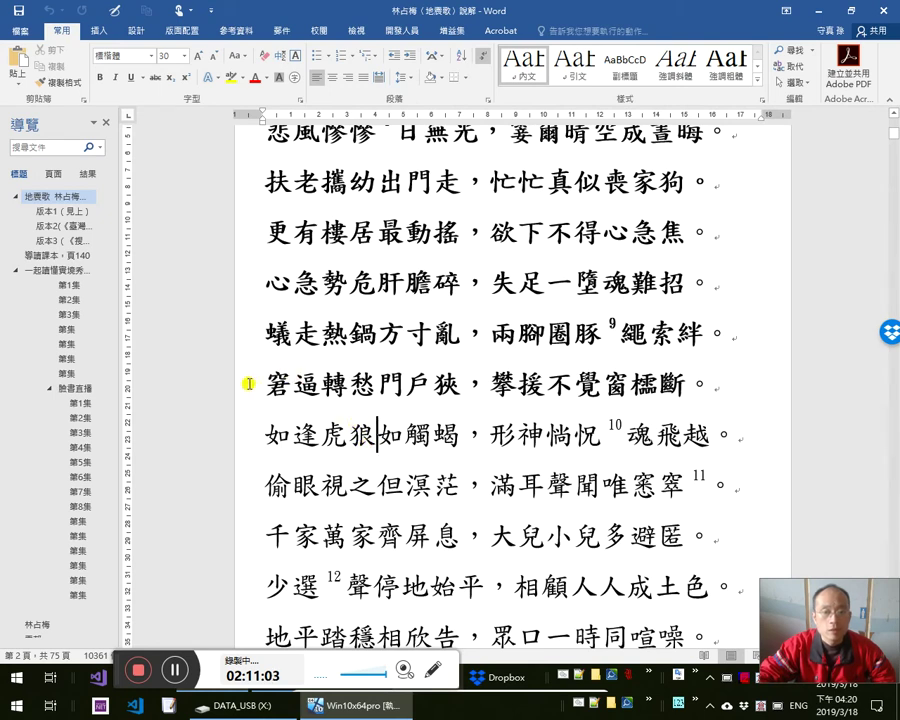
pyautogui.moveTo(250, 285); pyautogui.dragTo(250, 285)
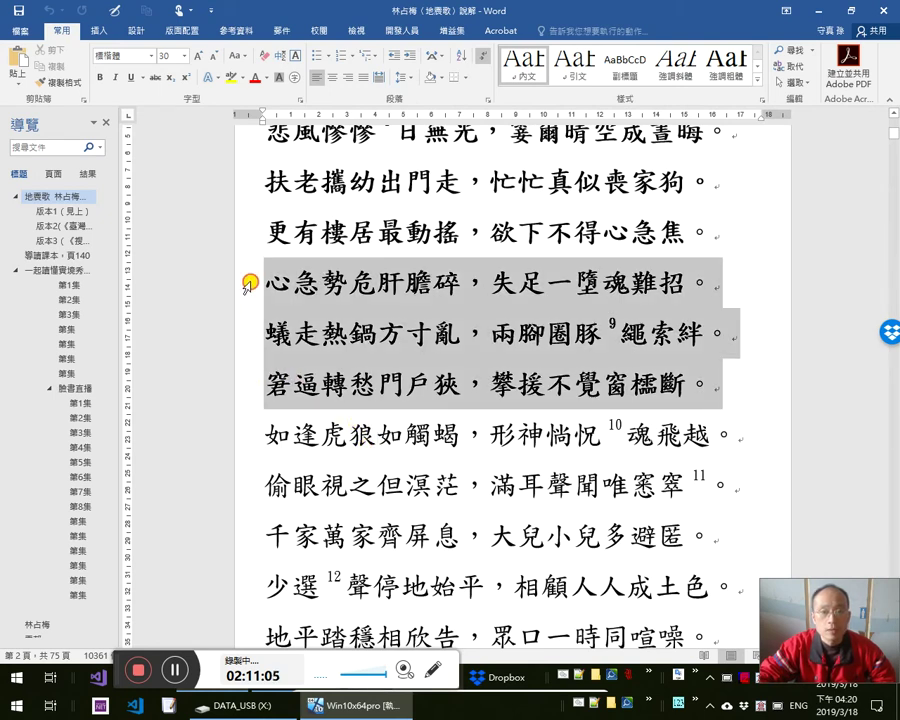
pyautogui.click(453, 372)
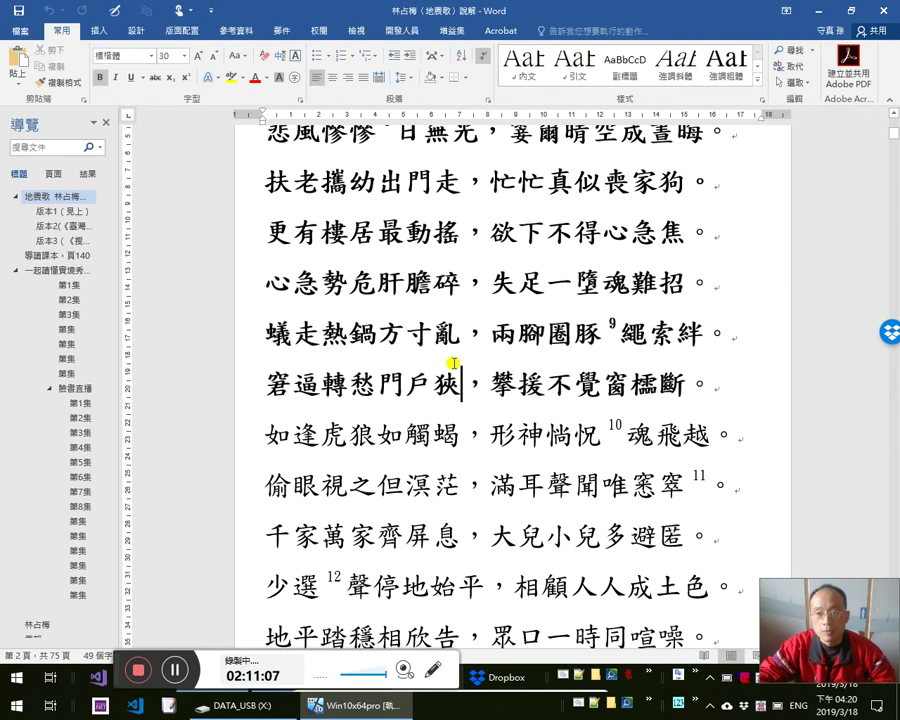
pyautogui.click(352, 281)
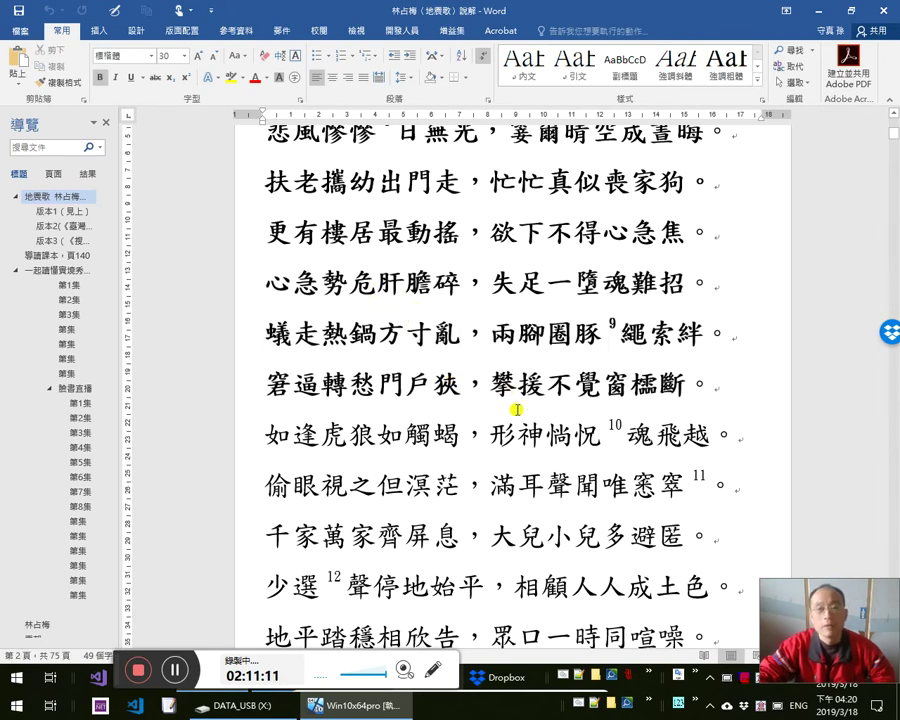
pyautogui.scroll(1, 520, 410)
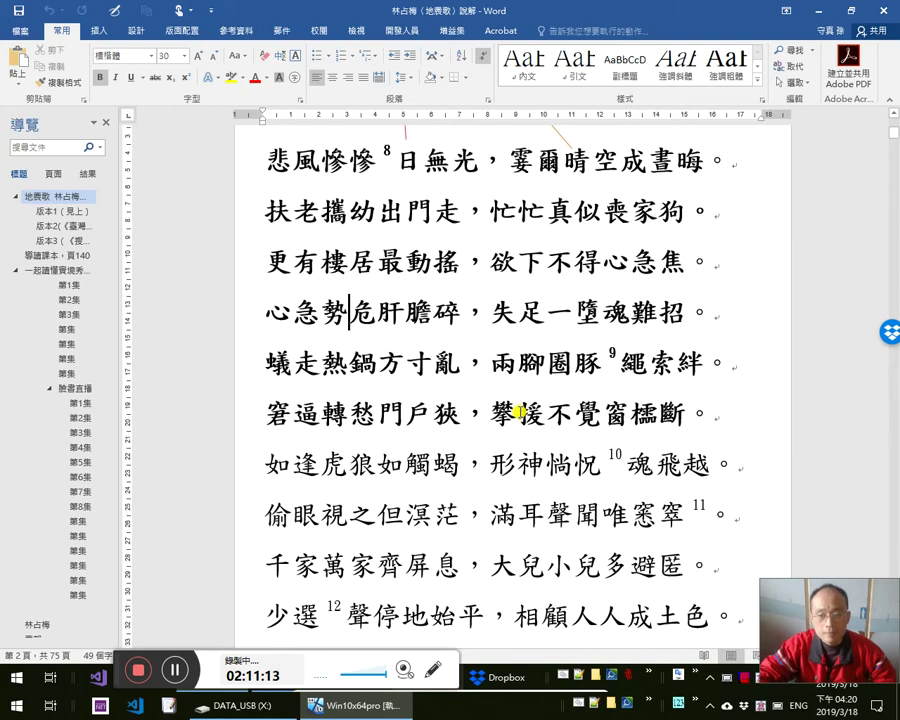
pyautogui.scroll(-2, 520, 410)
pyautogui.click(378, 400)
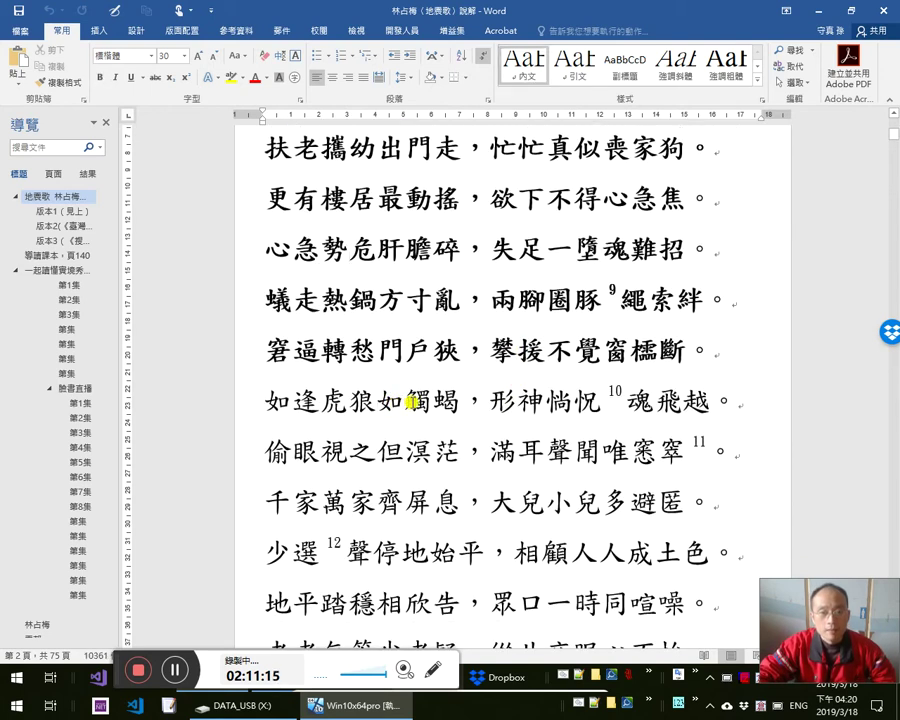
pyautogui.scroll(-2, 411, 401)
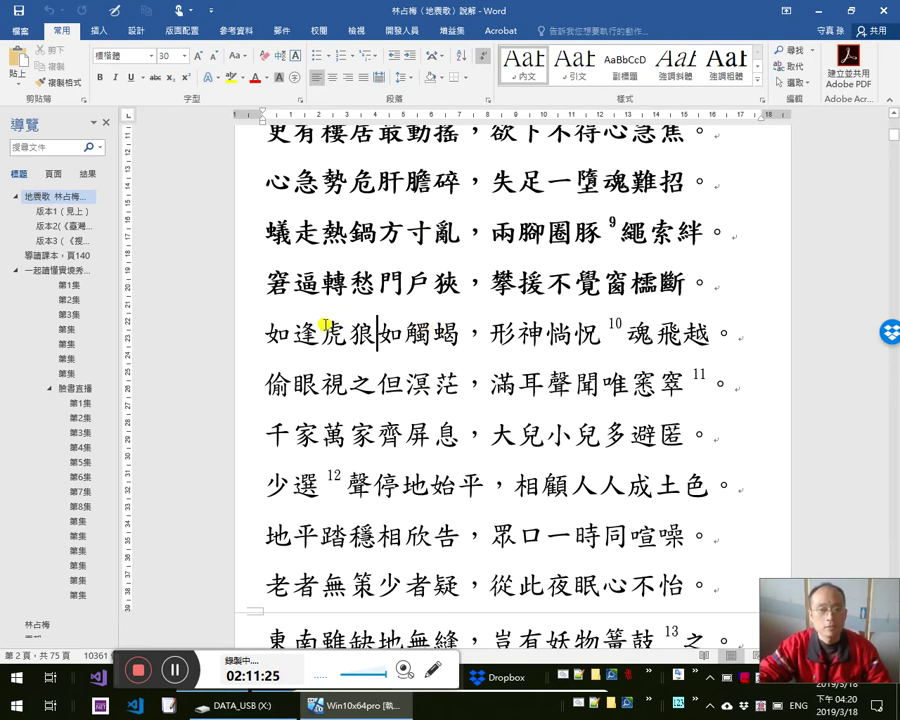
# - Select the full poem line 如逢虎狼如觸蝎，形神惝怳魂飛越 in the main text
pyautogui.moveTo(264, 335); pyautogui.dragTo(384, 336)
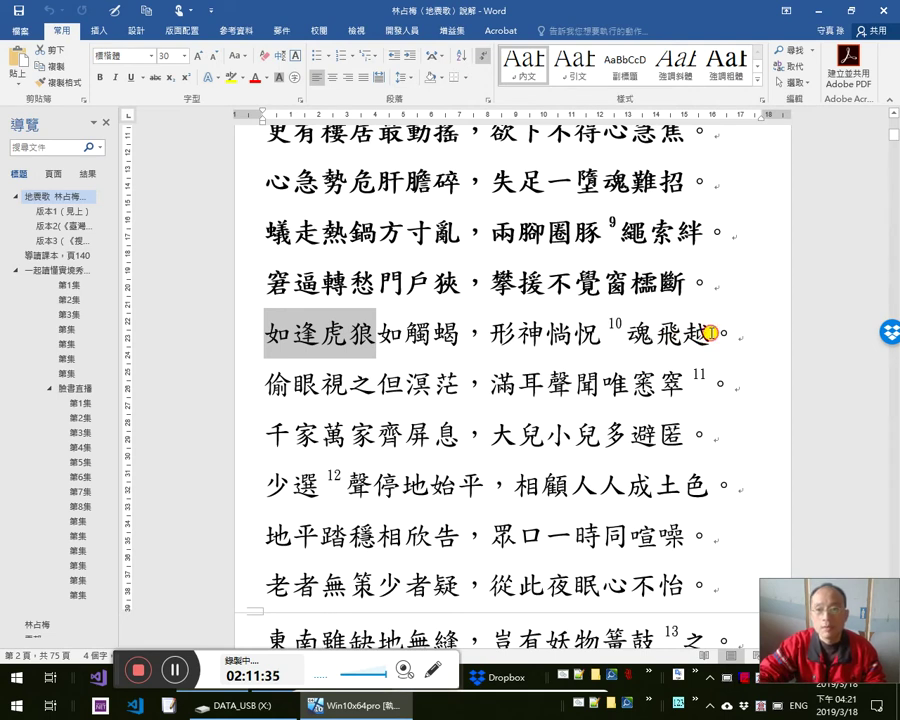
pyautogui.keyDown('shift'); pyautogui.click(708, 328); pyautogui.keyUp('shift')
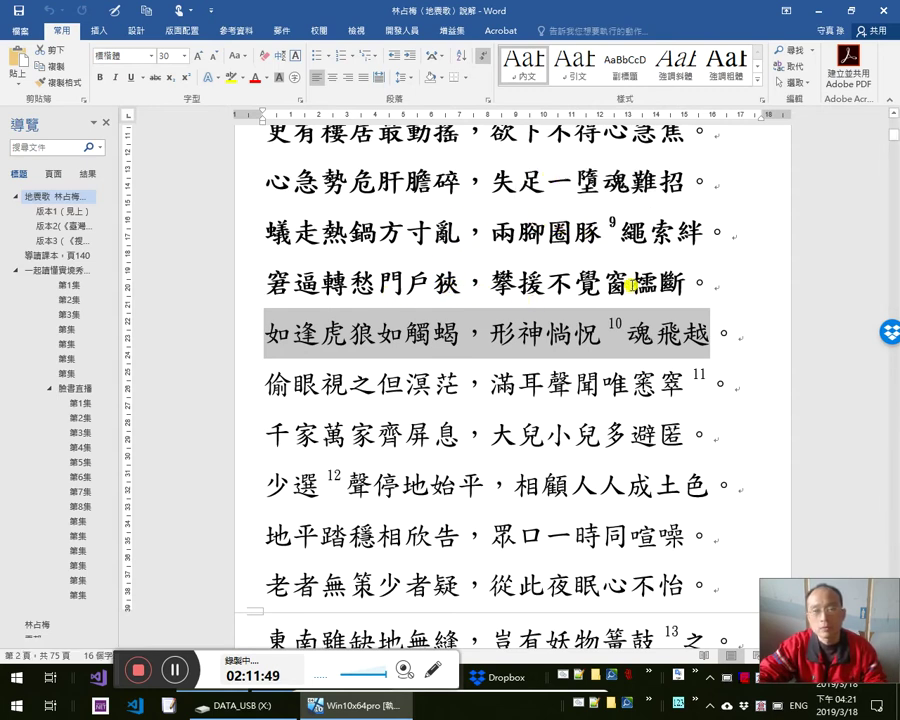
pyautogui.moveTo(632, 288); pyautogui.dragTo(686, 287)
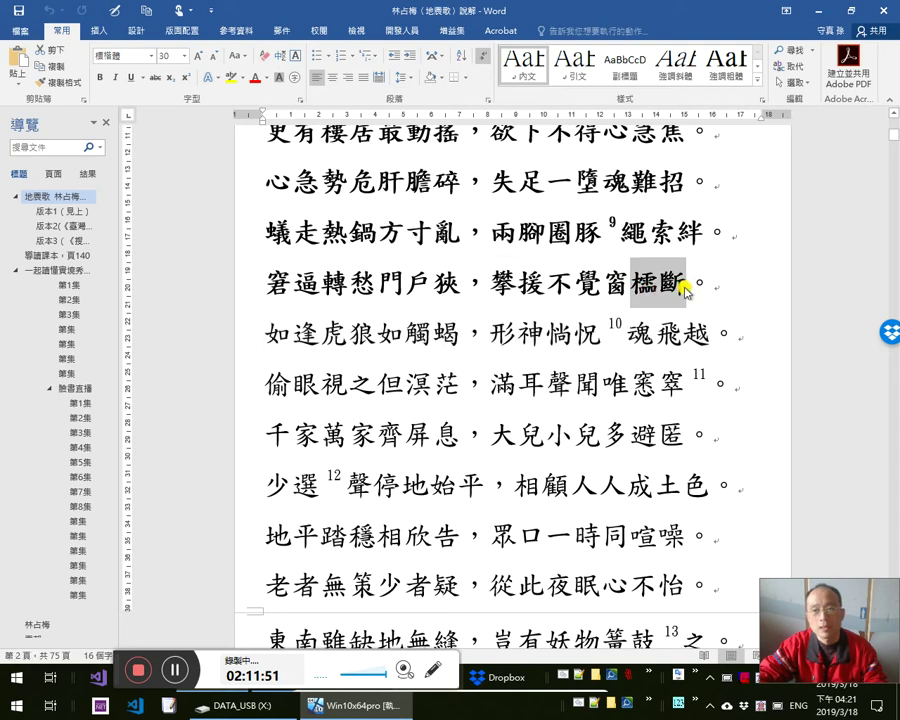
pyautogui.click(601, 286)
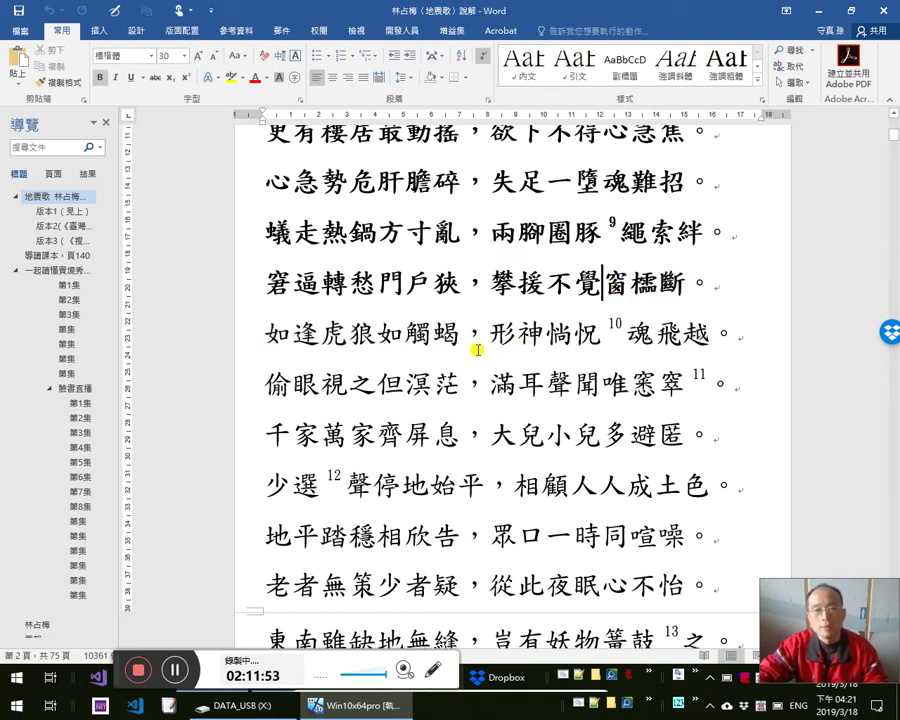
pyautogui.moveTo(264, 335); pyautogui.dragTo(702, 334)
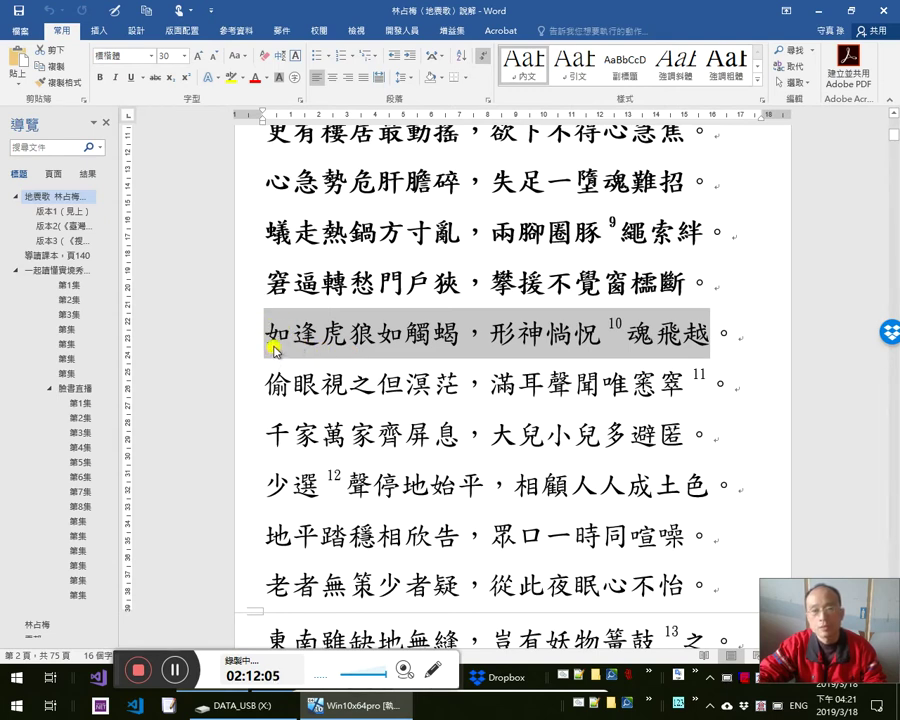
# - Bold the 如逢虎狼 line, link it to its matching in-document heading, and follow the link
pyautogui.hotkey('ctrl', 'b')
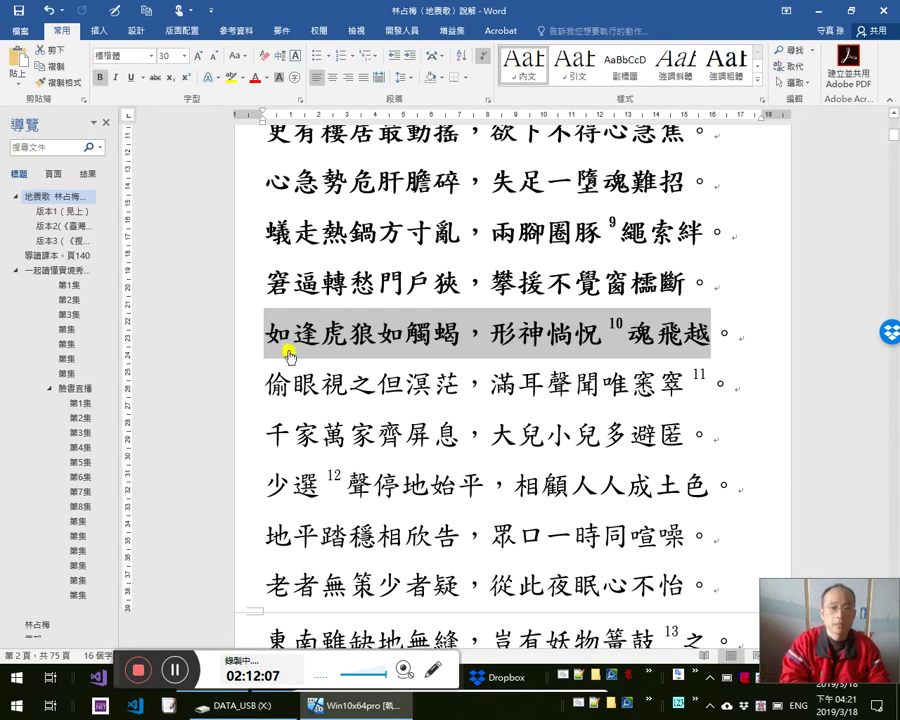
pyautogui.hotkey('ctrl', 'k')
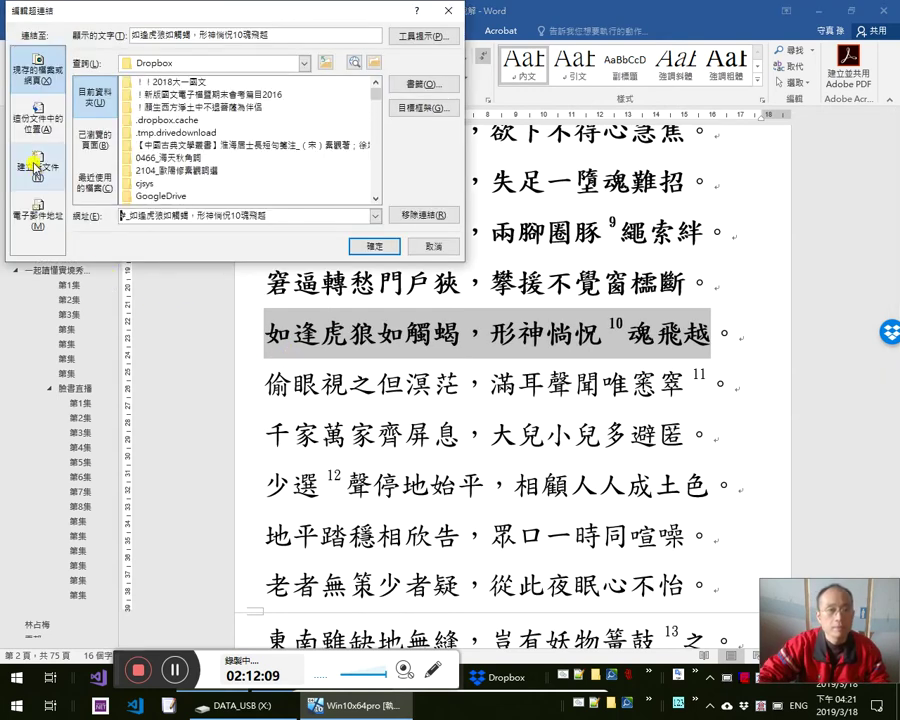
pyautogui.click(38, 118)
pyautogui.scroll(-1, 181, 197)
pyautogui.click(194, 190)
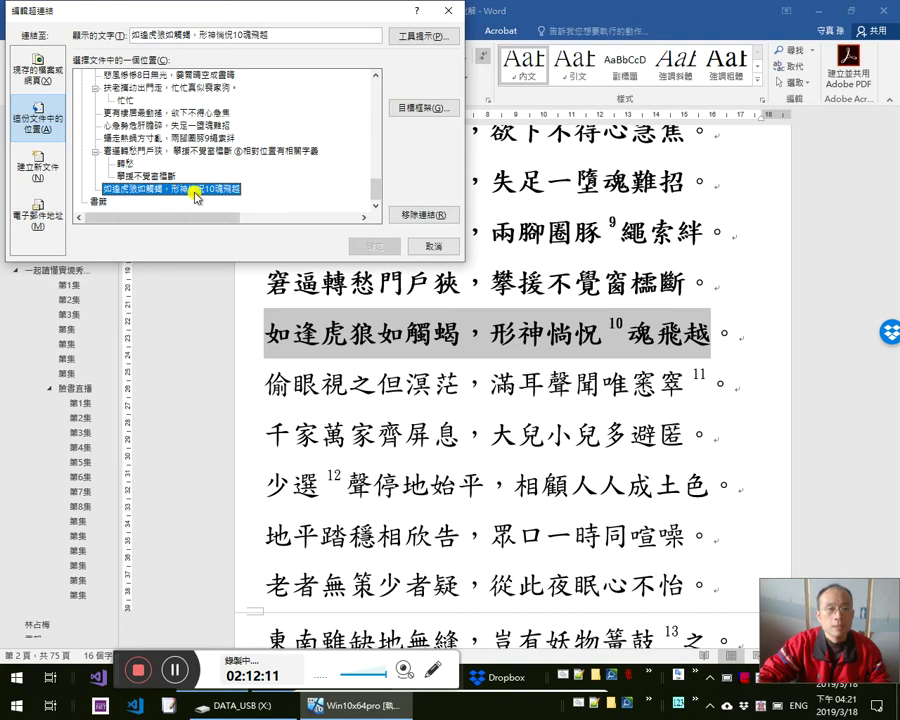
pyautogui.click(372, 246)
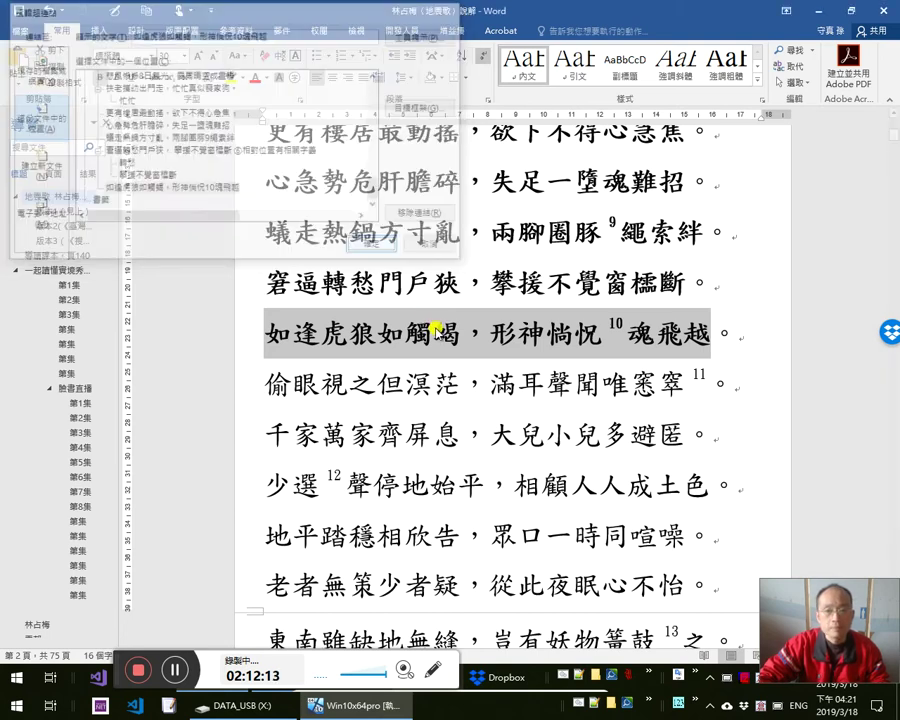
pyautogui.click(436, 332)
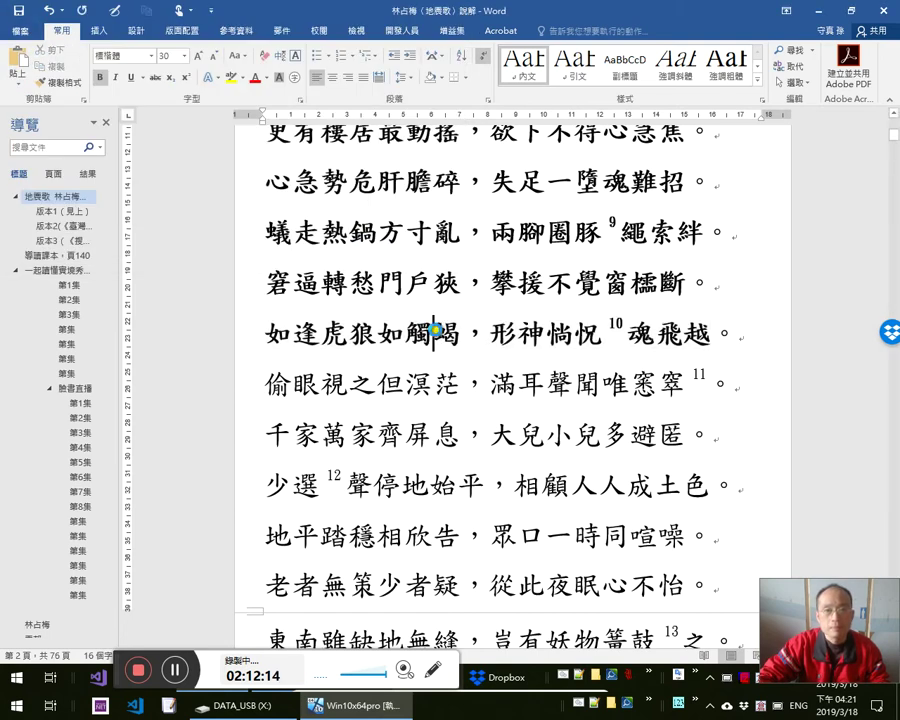
pyautogui.keyDown('ctrl'); pyautogui.click(497, 539); pyautogui.keyUp('ctrl')
pyautogui.click(457, 355)
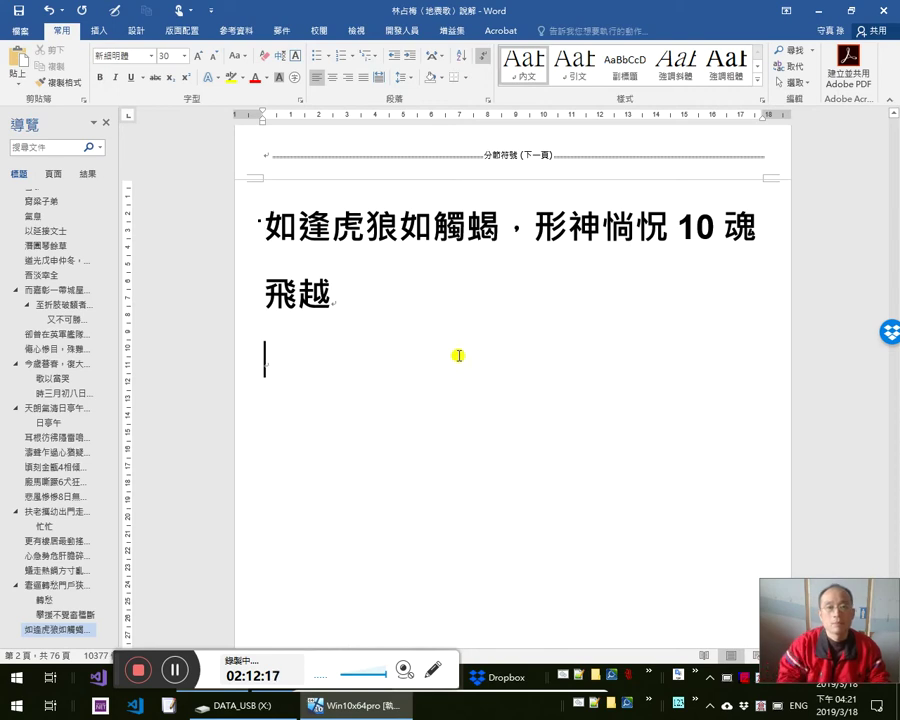
# - Write the gloss 逢 碰 雙聲 below the 如逢虎狼 heading, then copy 碰 for a dictionary lookup
pyautogui.press('Up')
pyautogui.press('Up')
pyautogui.press('Right')
pyautogui.press('Right')
pyautogui.hotkey('shift', 'Left')
pyautogui.hotkey('ctrl', 'c')
pyautogui.press('Down')
pyautogui.press('Down')
pyautogui.hotkey('ctrl', 'v')
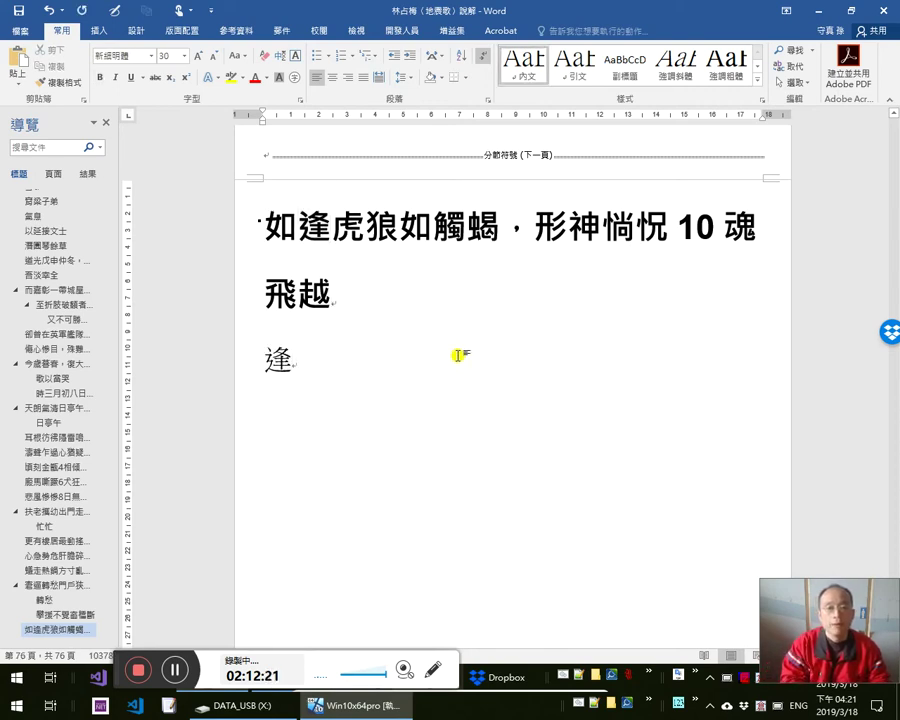
pyautogui.write('mr')
pyautogui.press('BackSpace')
pyautogui.press('BackSpace')
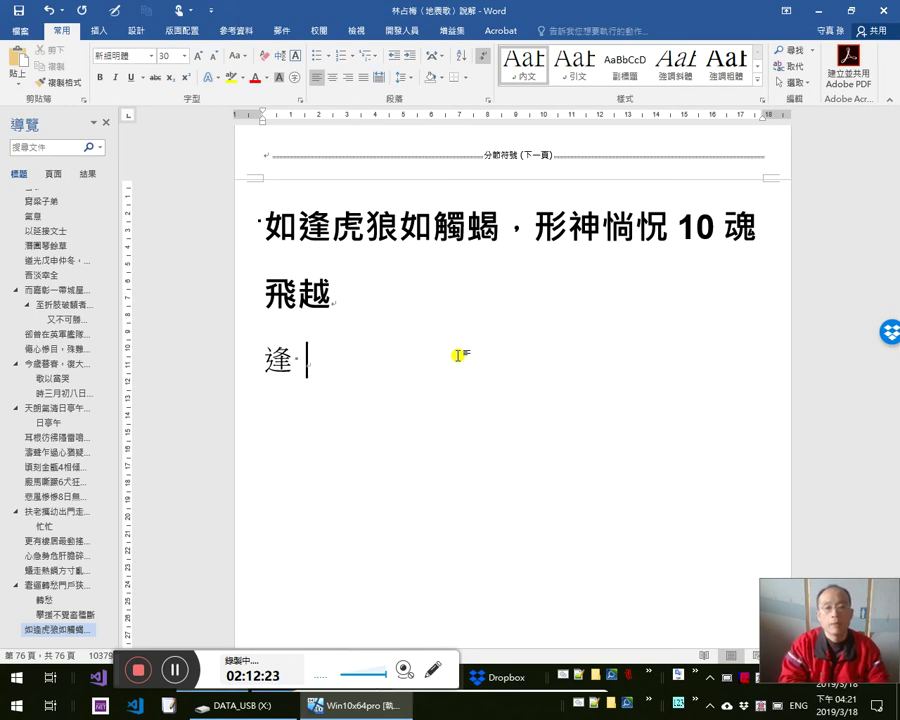
pyautogui.write('碰 ')
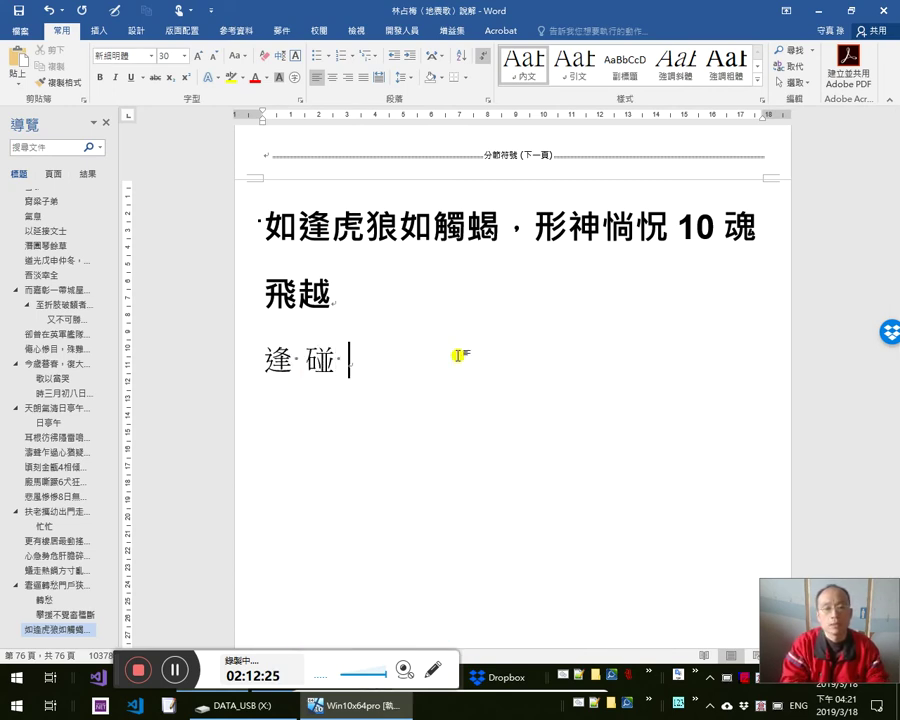
pyautogui.write('oey')
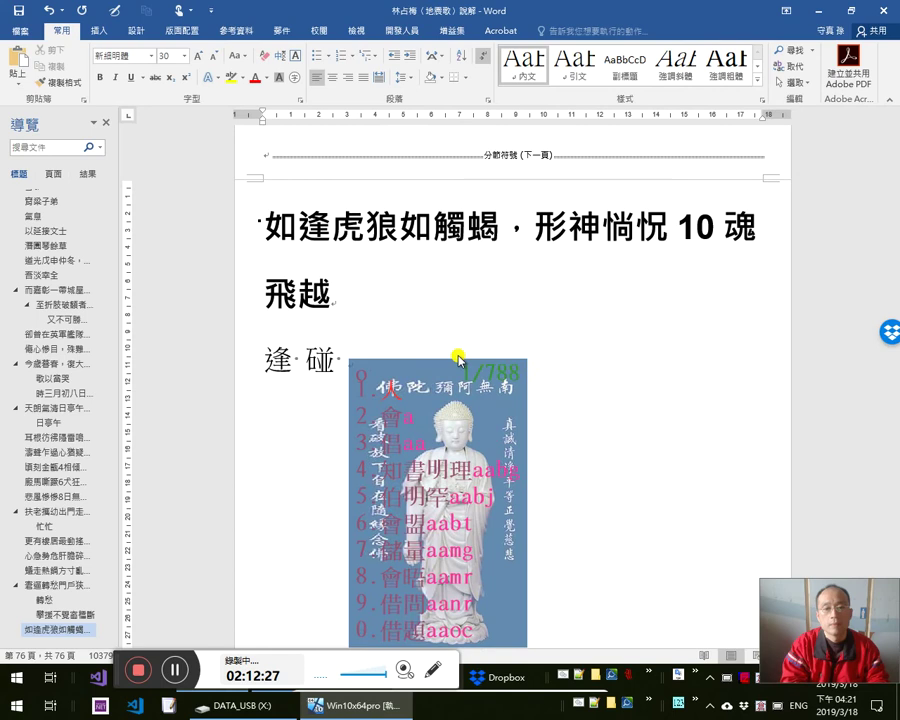
pyautogui.press('space')
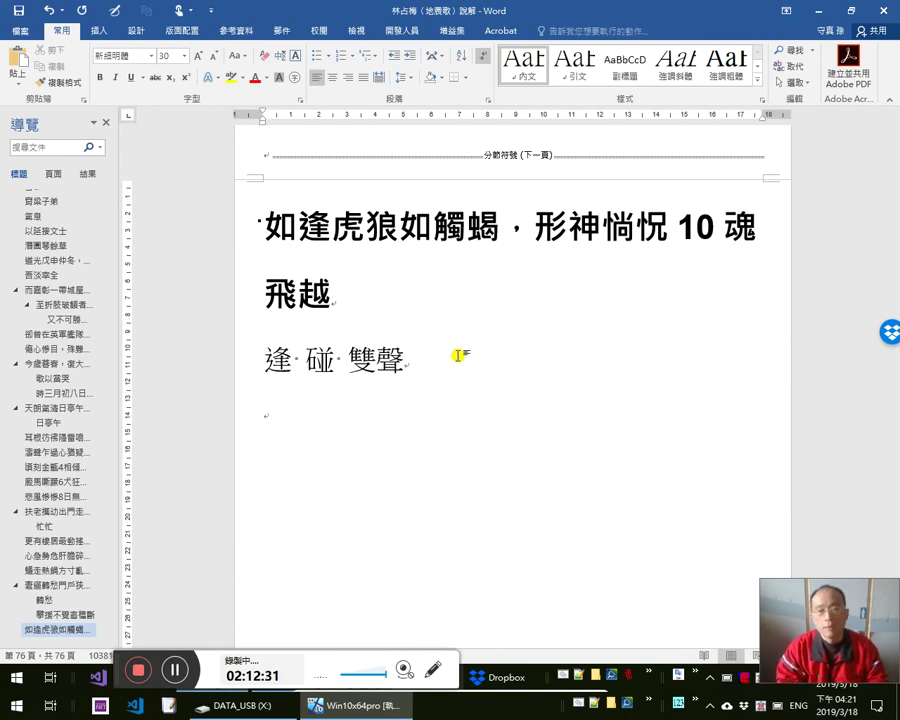
pyautogui.hotkey('shift', 'Left')
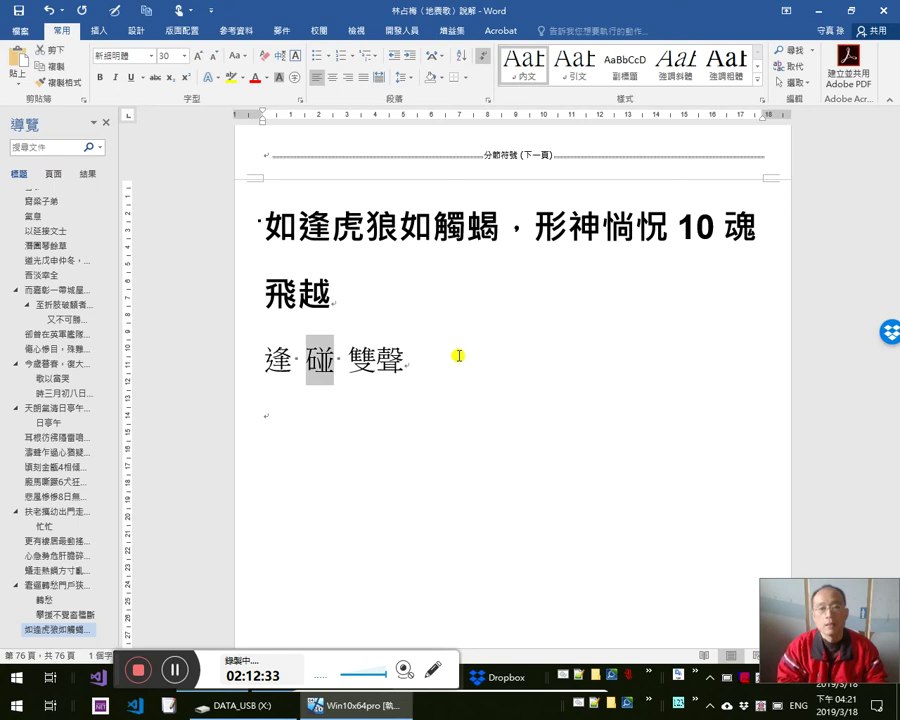
pyautogui.hotkey('alt', 'Tab')
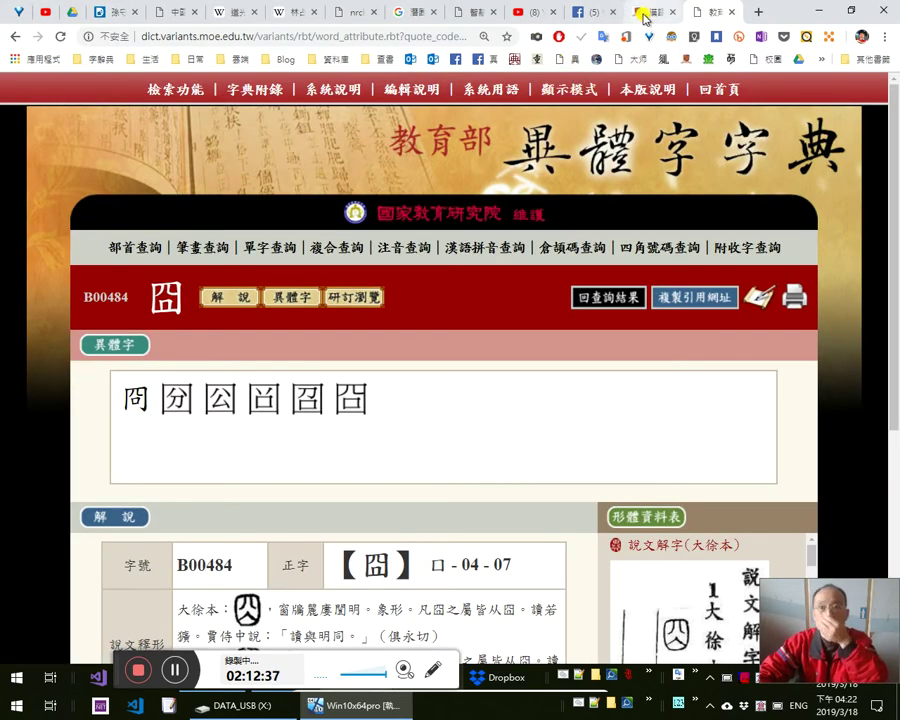
# - Look up 碰 in 漢語多功能字庫 and open the entry for its component 並
pyautogui.click(645, 12)
pyautogui.scroll(3, 418, 122)
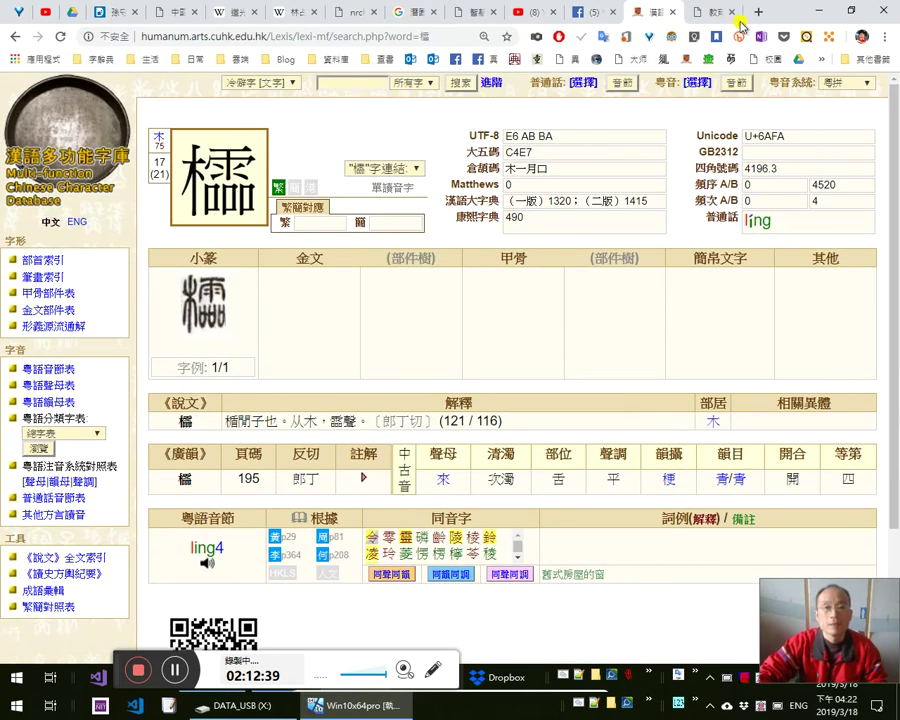
pyautogui.rightClick(648, 12)
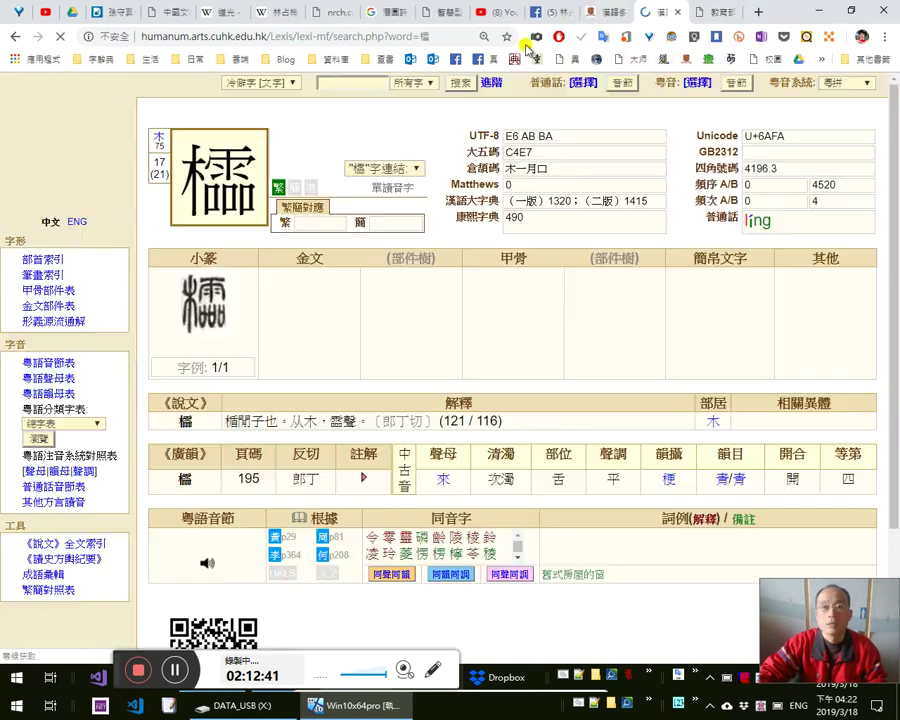
pyautogui.click(374, 83)
pyautogui.hotkey('ctrl', 'v')
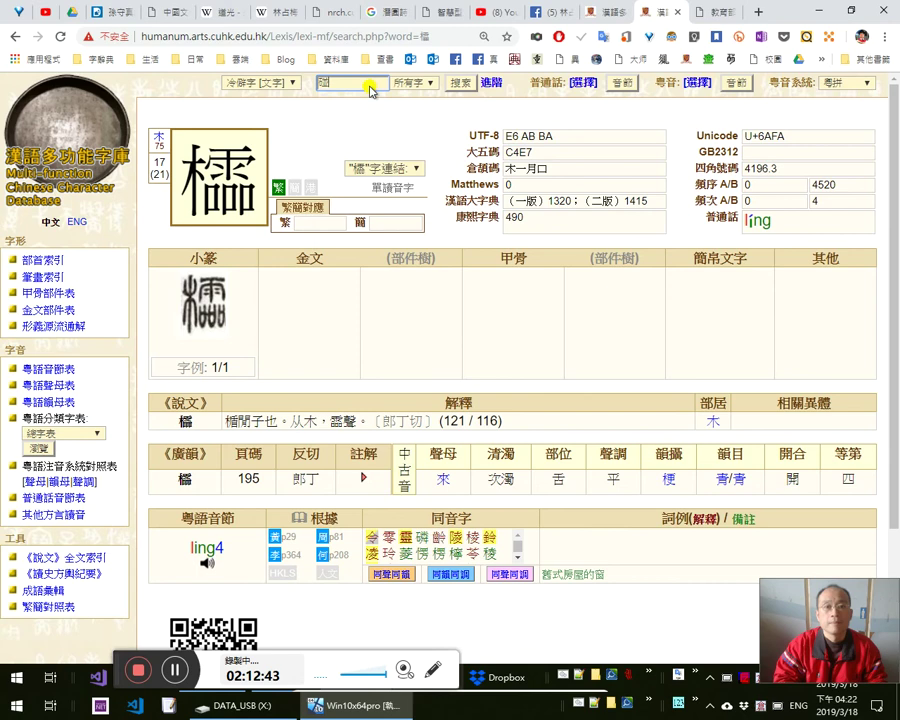
pyautogui.press('Return')
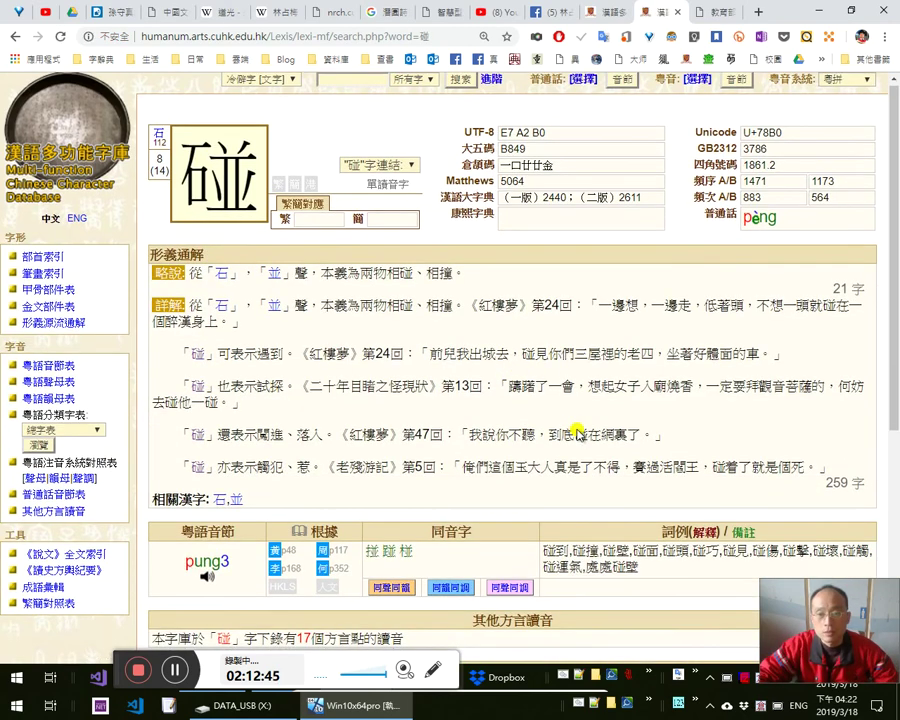
pyautogui.scroll(-3, 578, 425)
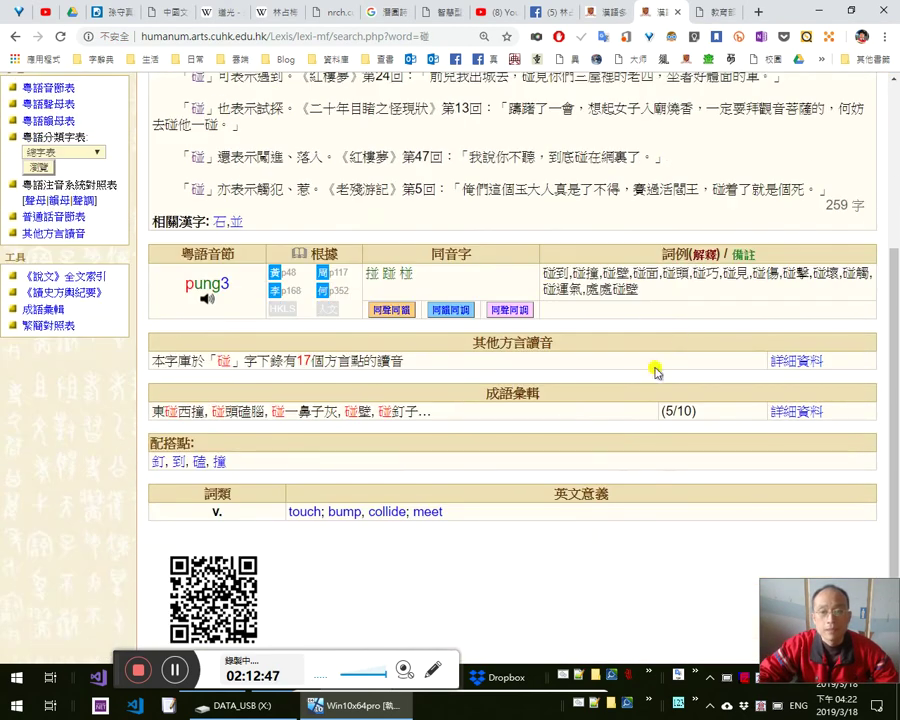
pyautogui.scroll(3, 650, 370)
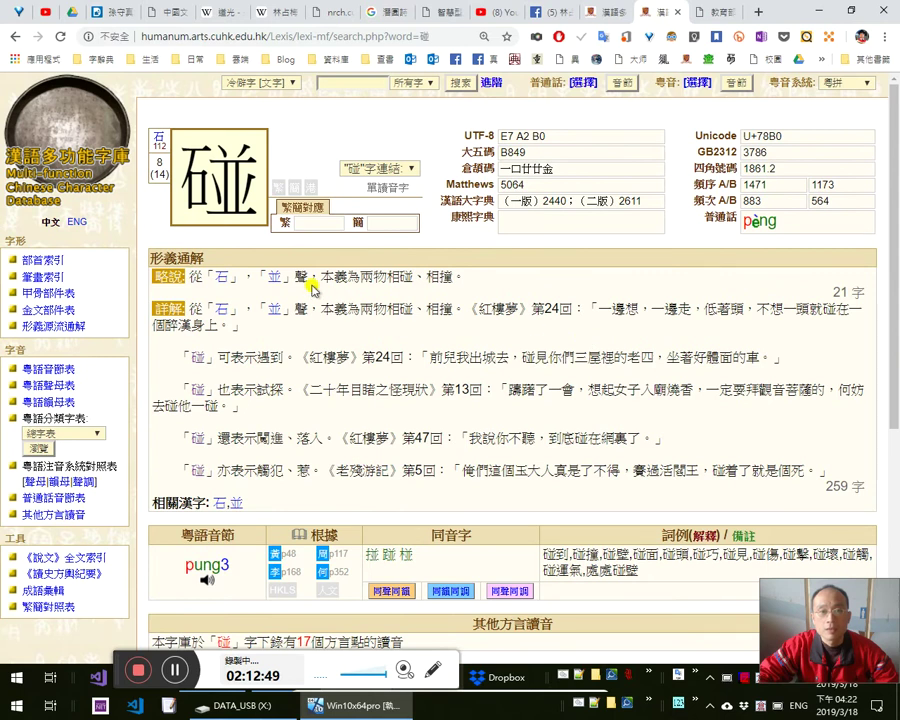
pyautogui.doubleClick(275, 273)
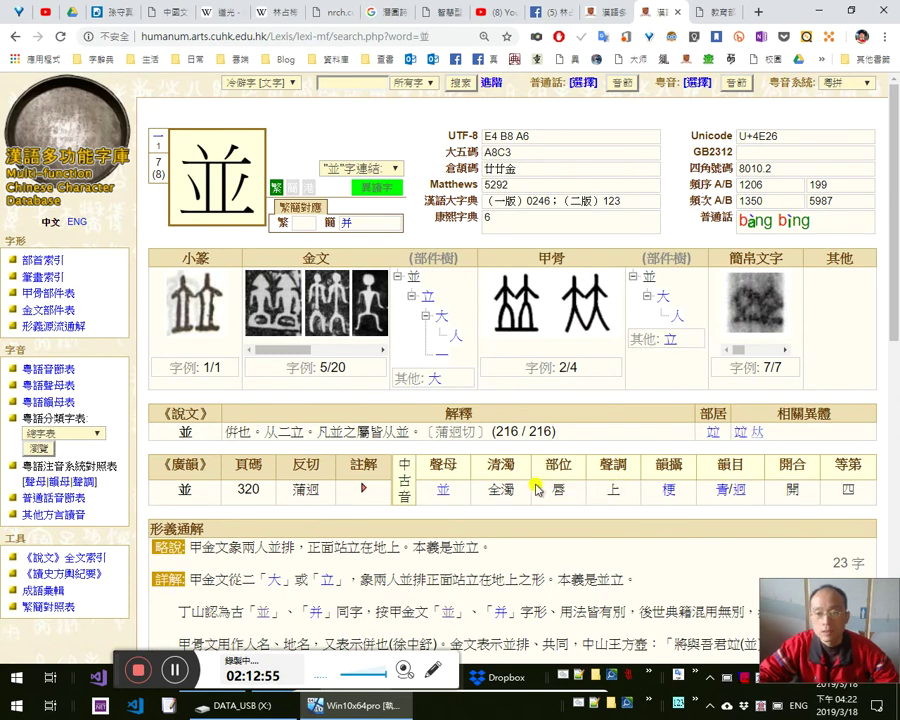
# - Search 逢 in the other 漢語多功能字庫 tab and review its 聲母 details
pyautogui.click(608, 18)
pyautogui.click(369, 88)
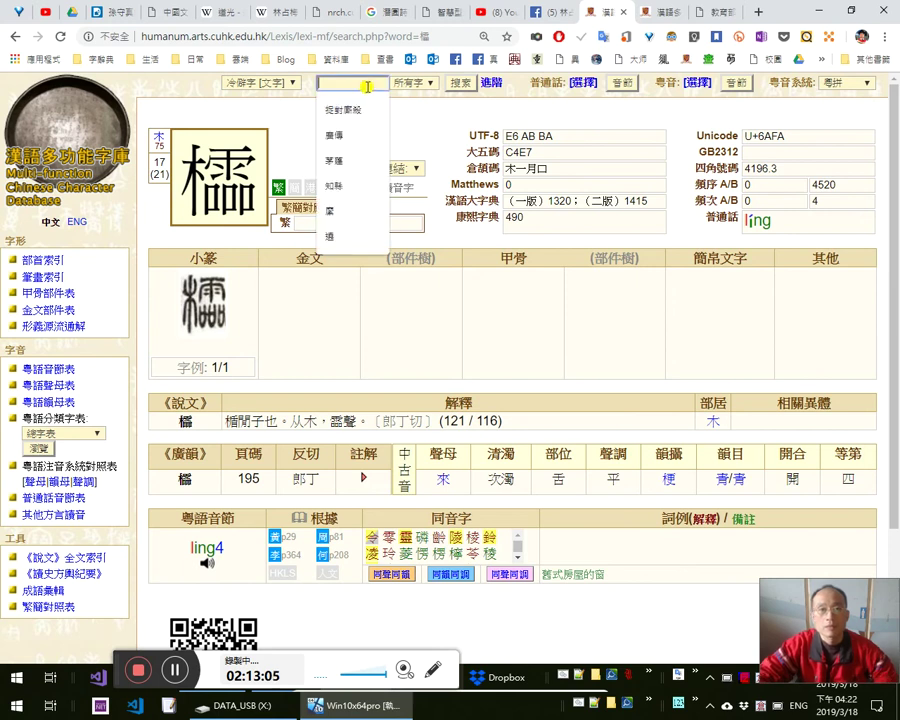
pyautogui.write('櫺')
pyautogui.press('Return')
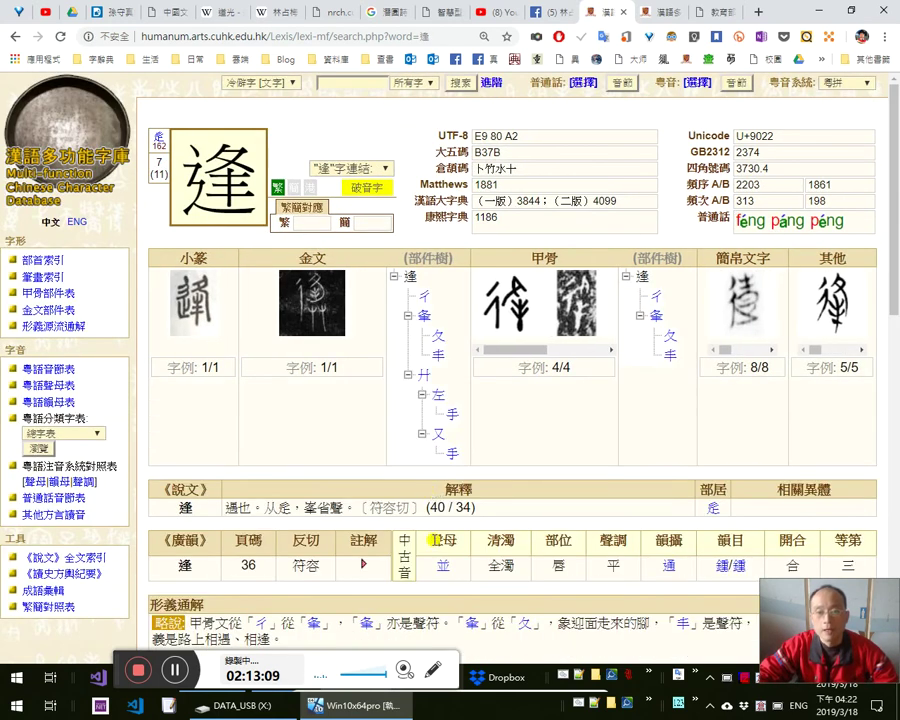
pyautogui.doubleClick(449, 541)
pyautogui.scroll(-1, 550, 300)
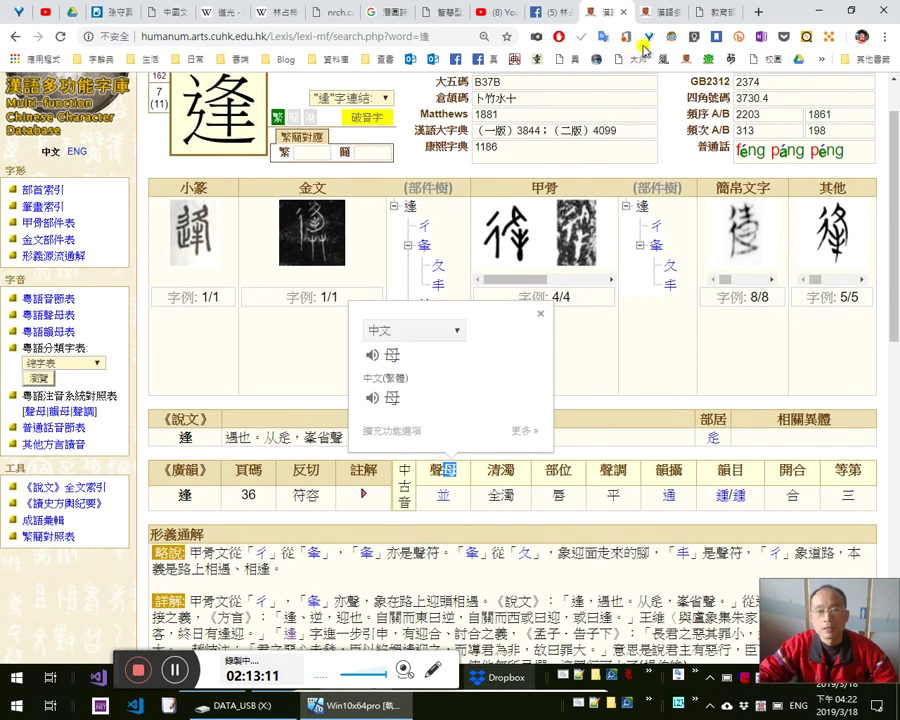